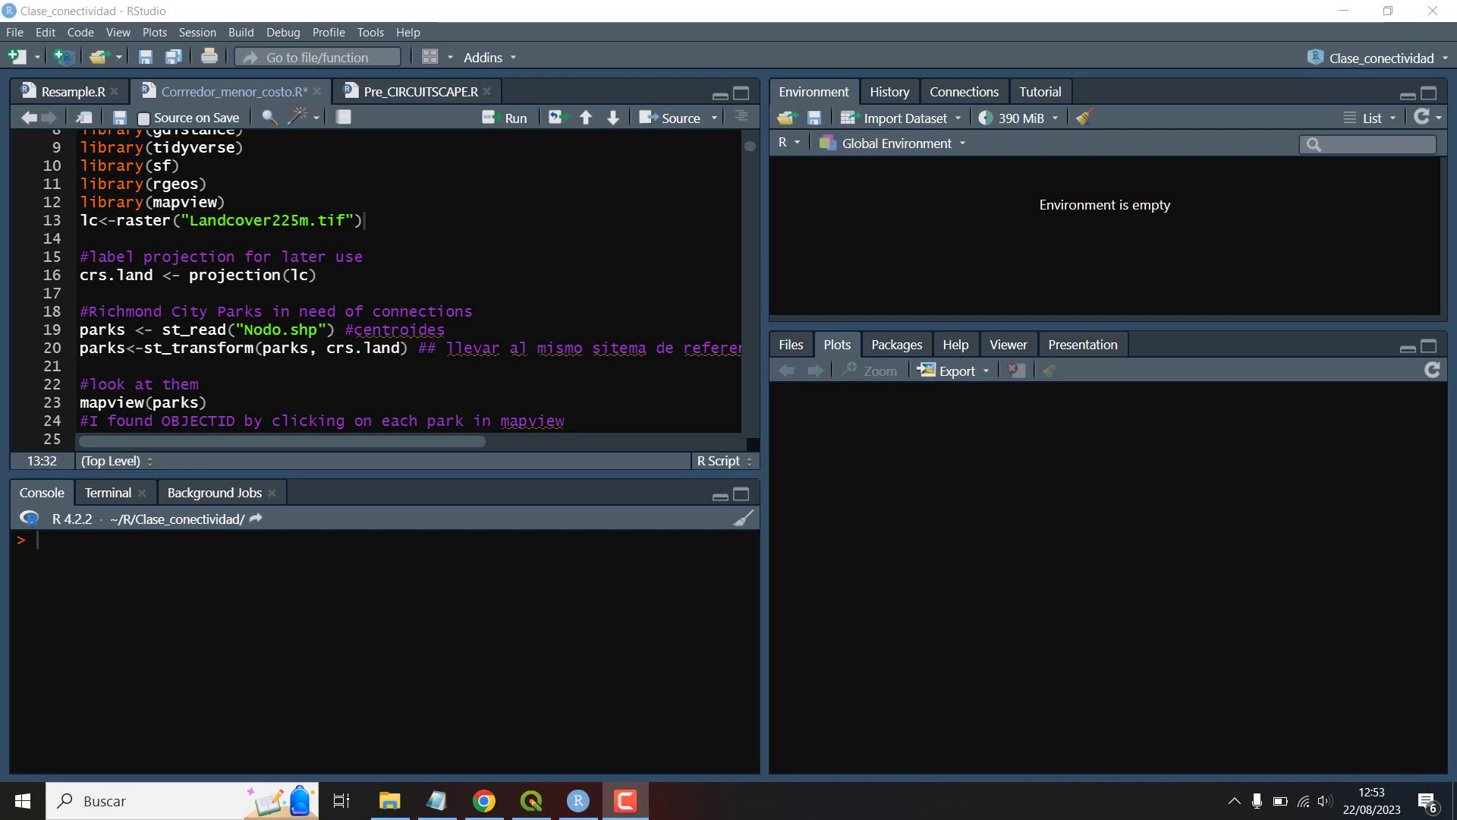
Step: Review the package-loading lines and the Landcover225m.tif raster import line at the beginning of the least-cost corridor script
{"action": "scroll", "coordinate": [265, 229], "scroll_direction": "up", "scroll_amount": 3}
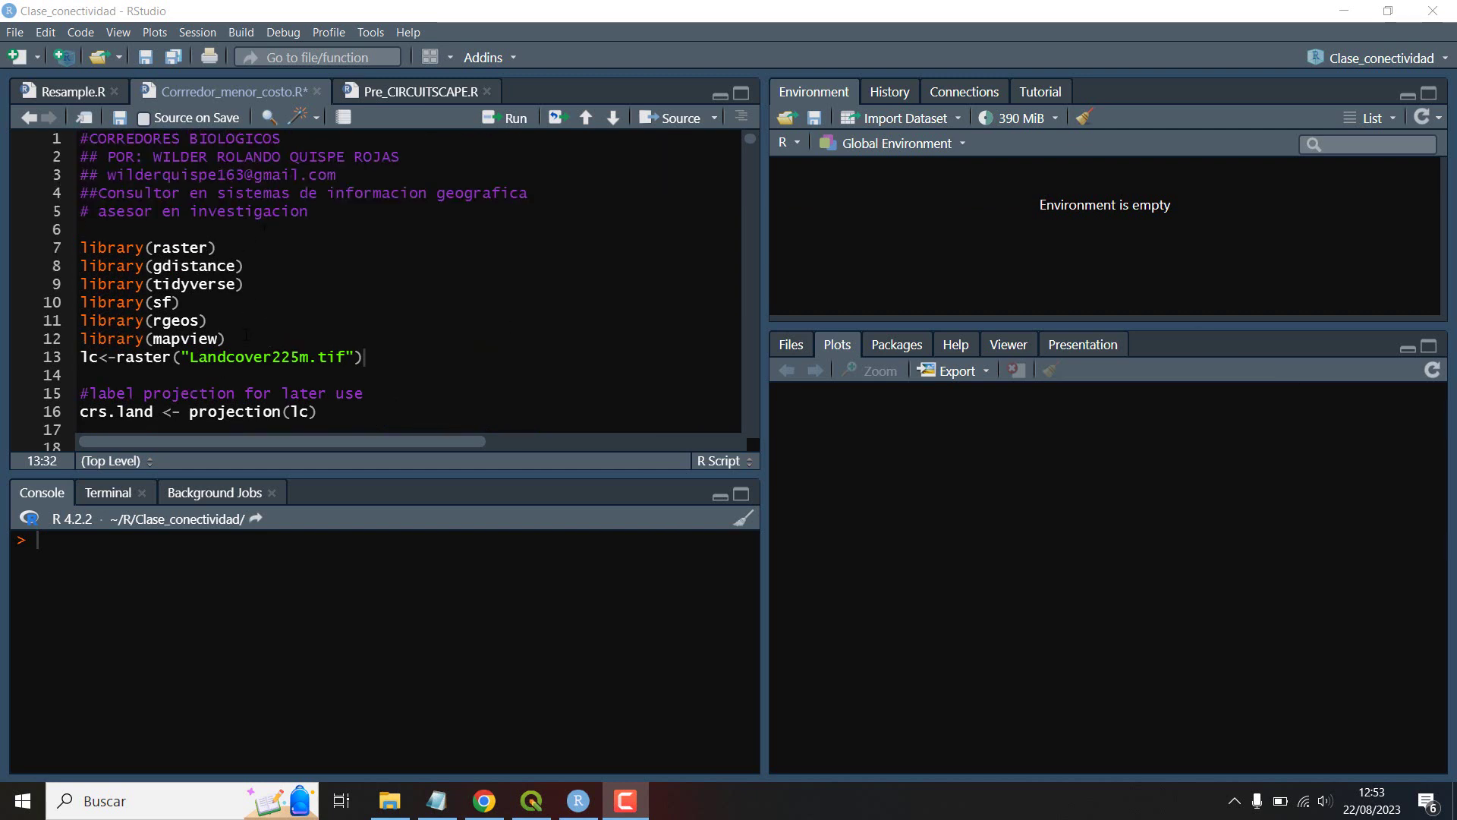
{"action": "left_click_drag", "start_coordinate": [225, 338], "coordinate": [80, 247]}
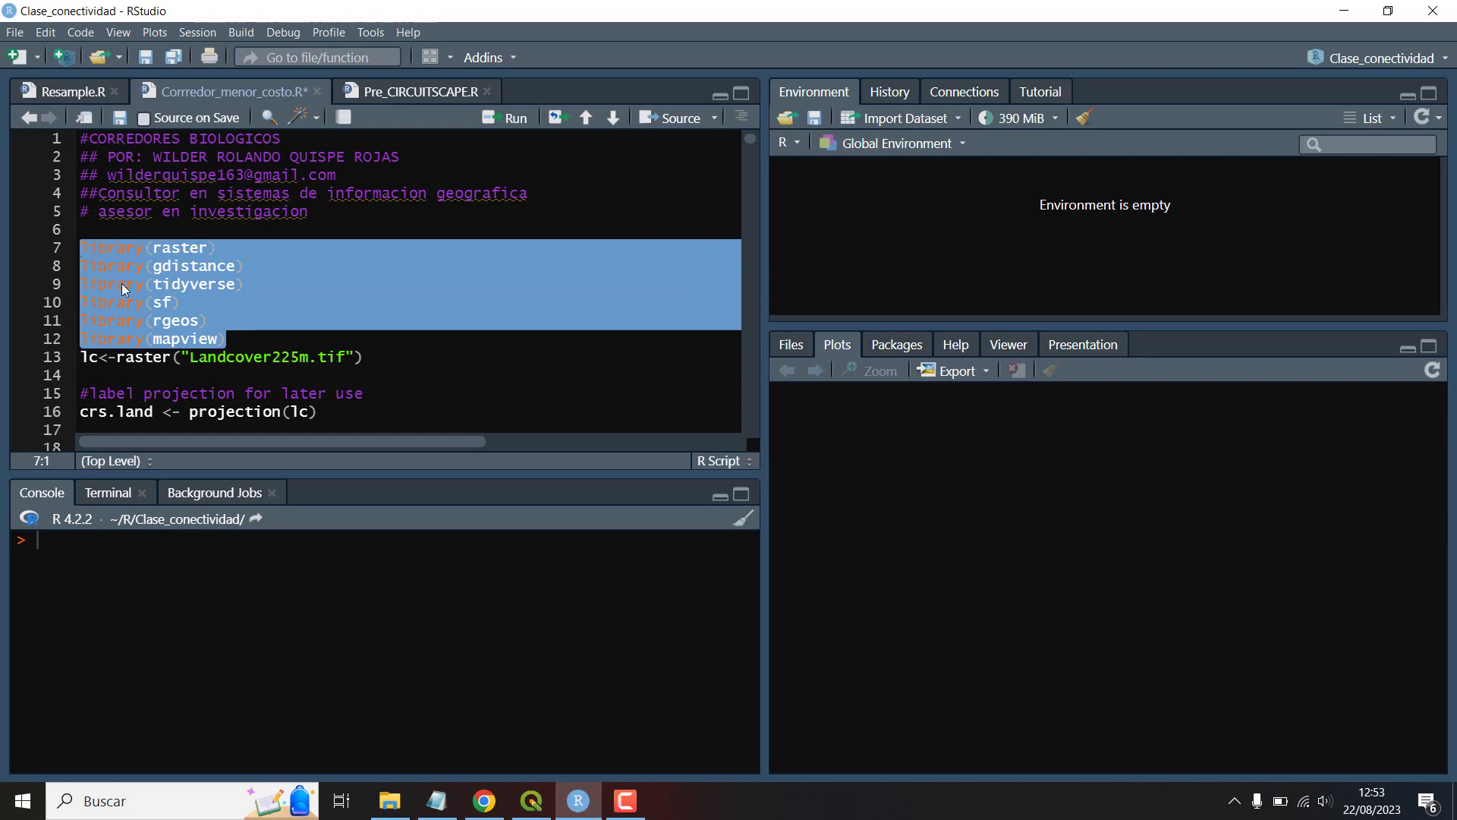
{"action": "left_click_drag", "start_coordinate": [225, 338], "coordinate": [82, 138]}
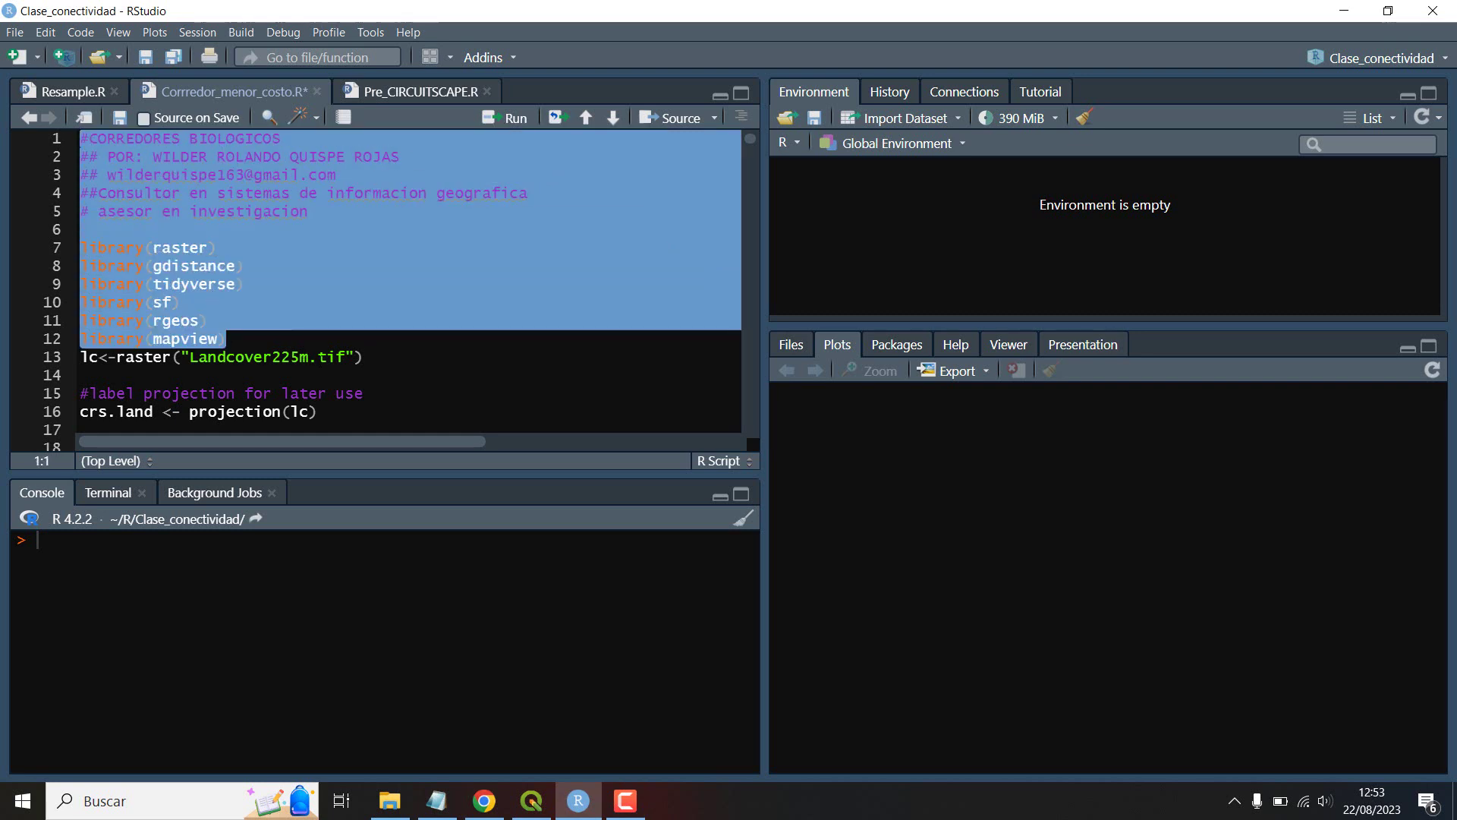
{"action": "left_click", "coordinate": [318, 357]}
{"action": "mouse_move", "coordinate": [189, 357]}
{"action": "left_mouse_down"}
{"action": "mouse_move", "coordinate": [313, 357]}
{"action": "mouse_move", "coordinate": [191, 356]}
{"action": "left_mouse_up"}
{"action": "left_click", "coordinate": [364, 356]}
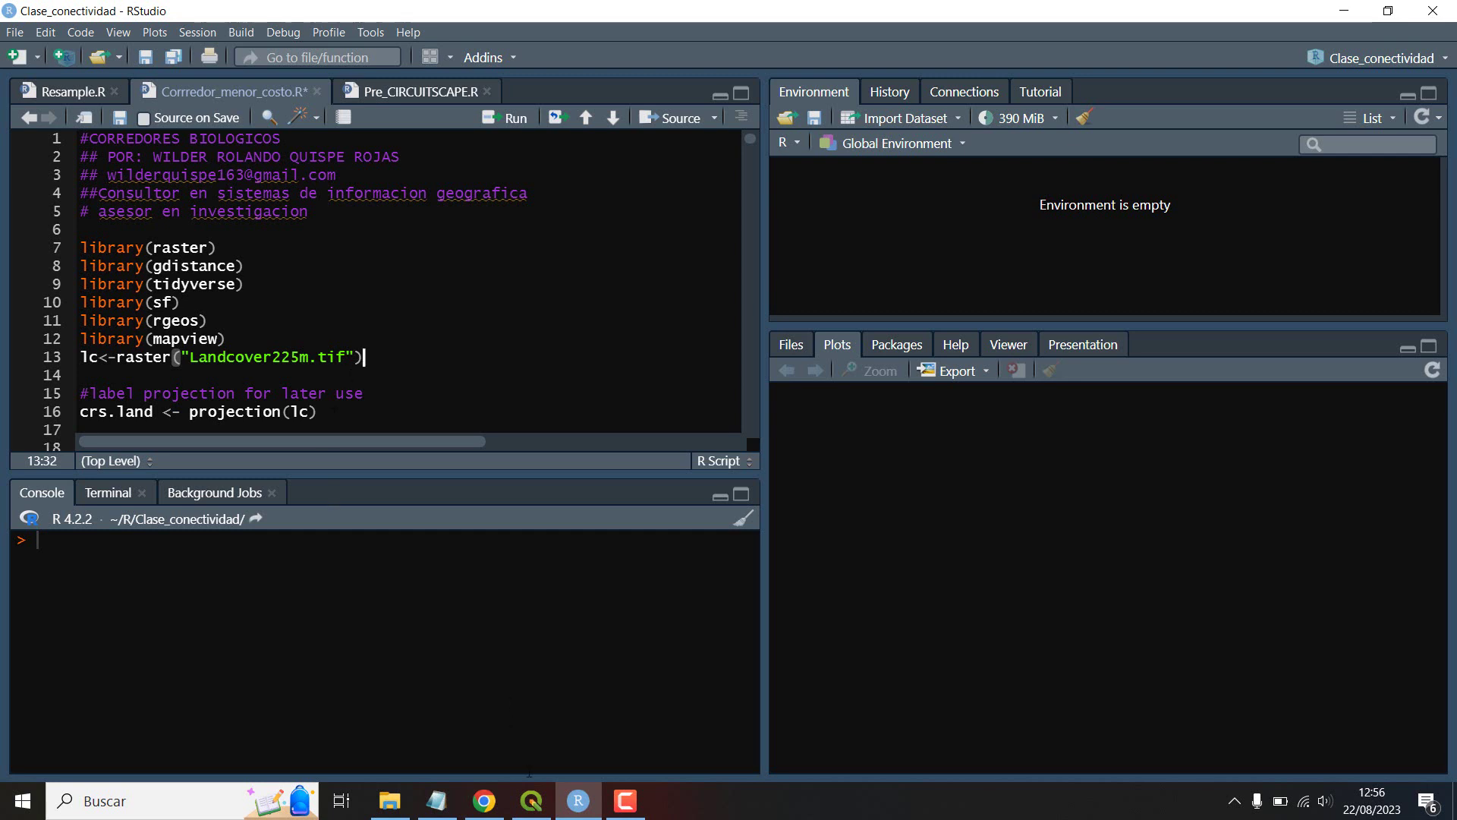
Step: Switch to QGIS, hide the landcover, Landcover1km and Landcover225m rasters, and move the Parches layer directly below Nodo
{"action": "left_click", "coordinate": [531, 801]}
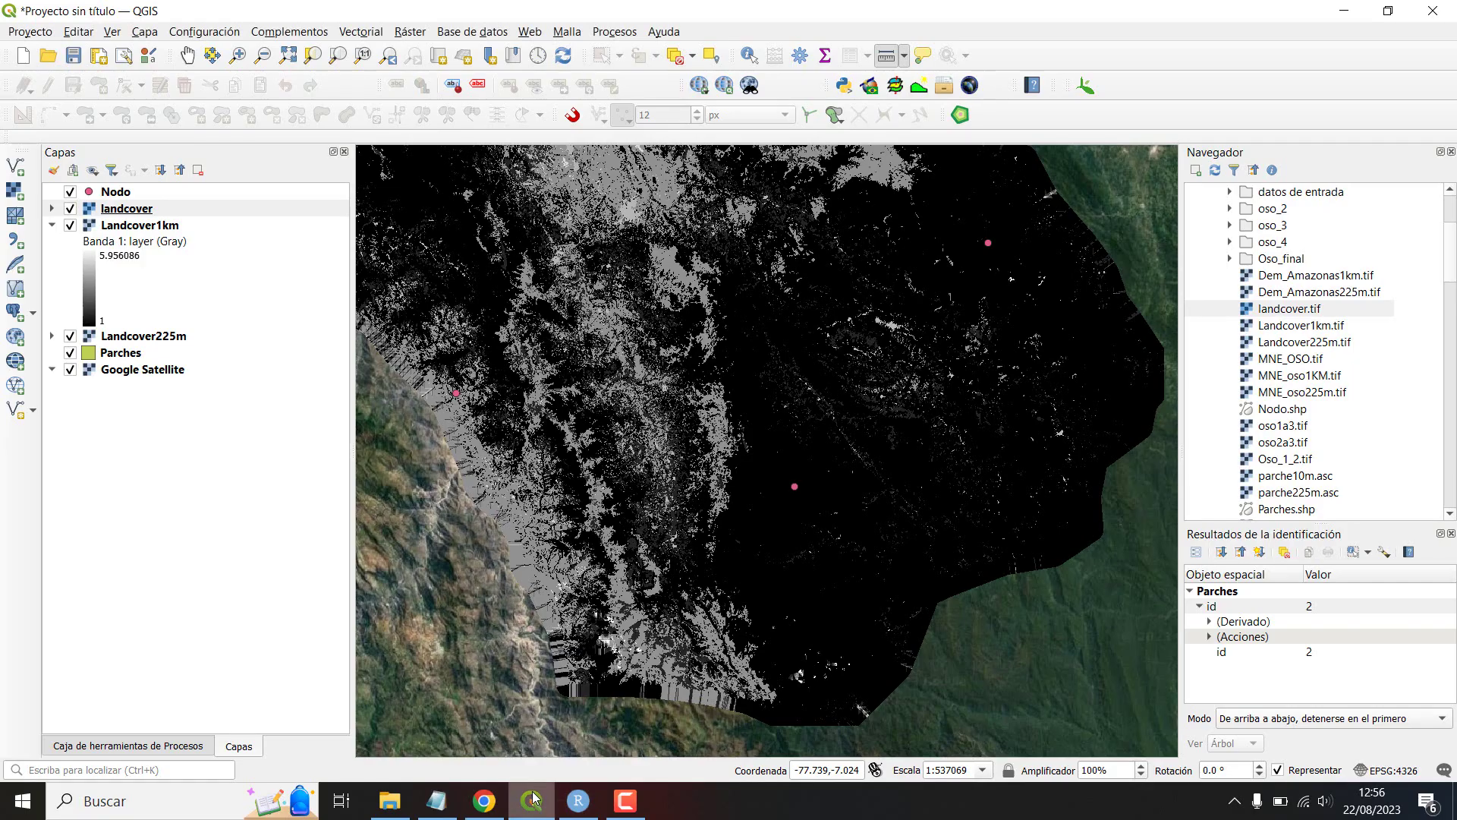
{"action": "left_click", "coordinate": [70, 208]}
{"action": "left_click", "coordinate": [70, 225]}
{"action": "left_click", "coordinate": [71, 336]}
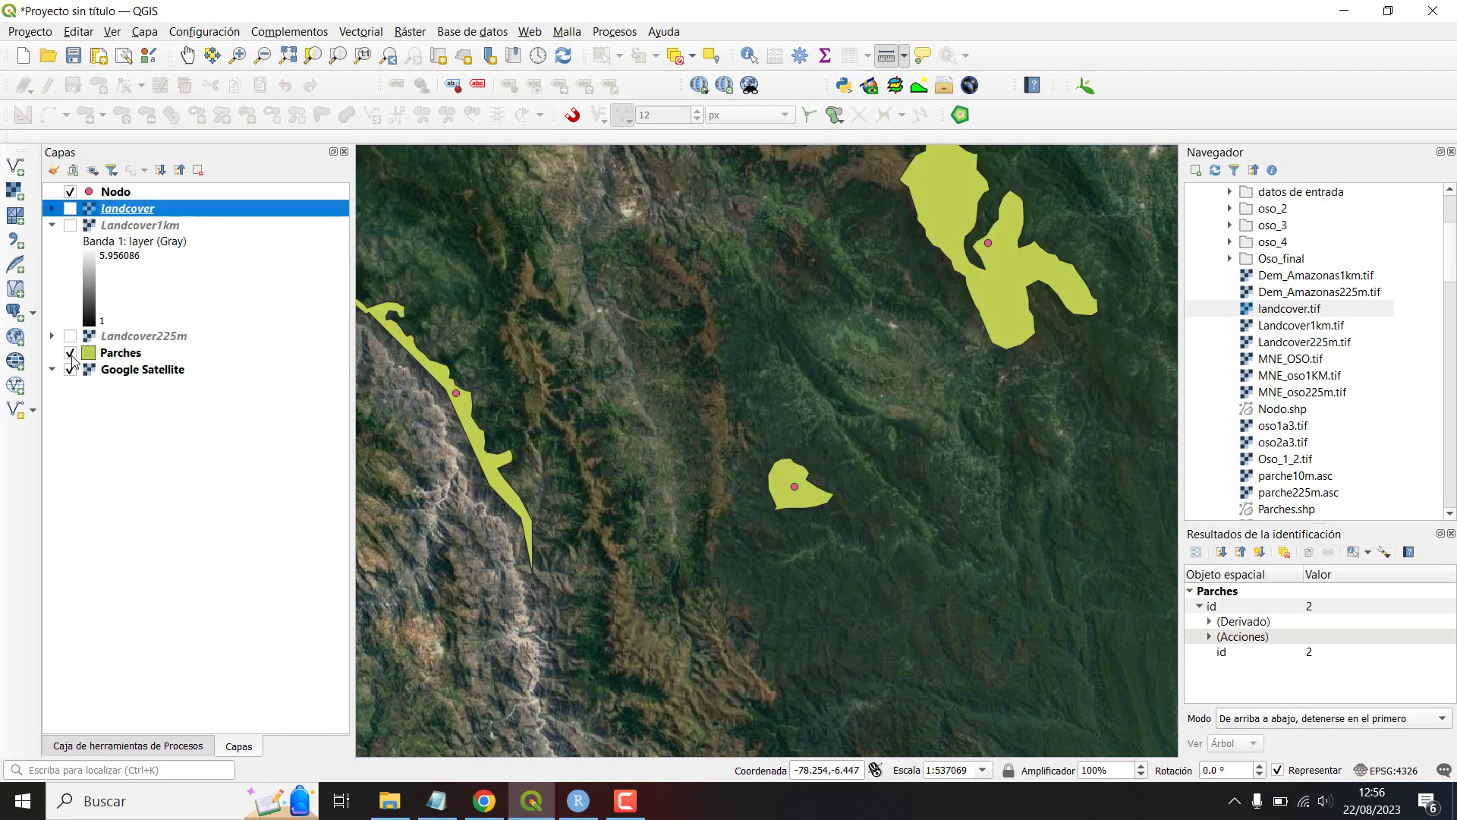
{"action": "left_click_drag", "start_coordinate": [125, 354], "coordinate": [110, 204]}
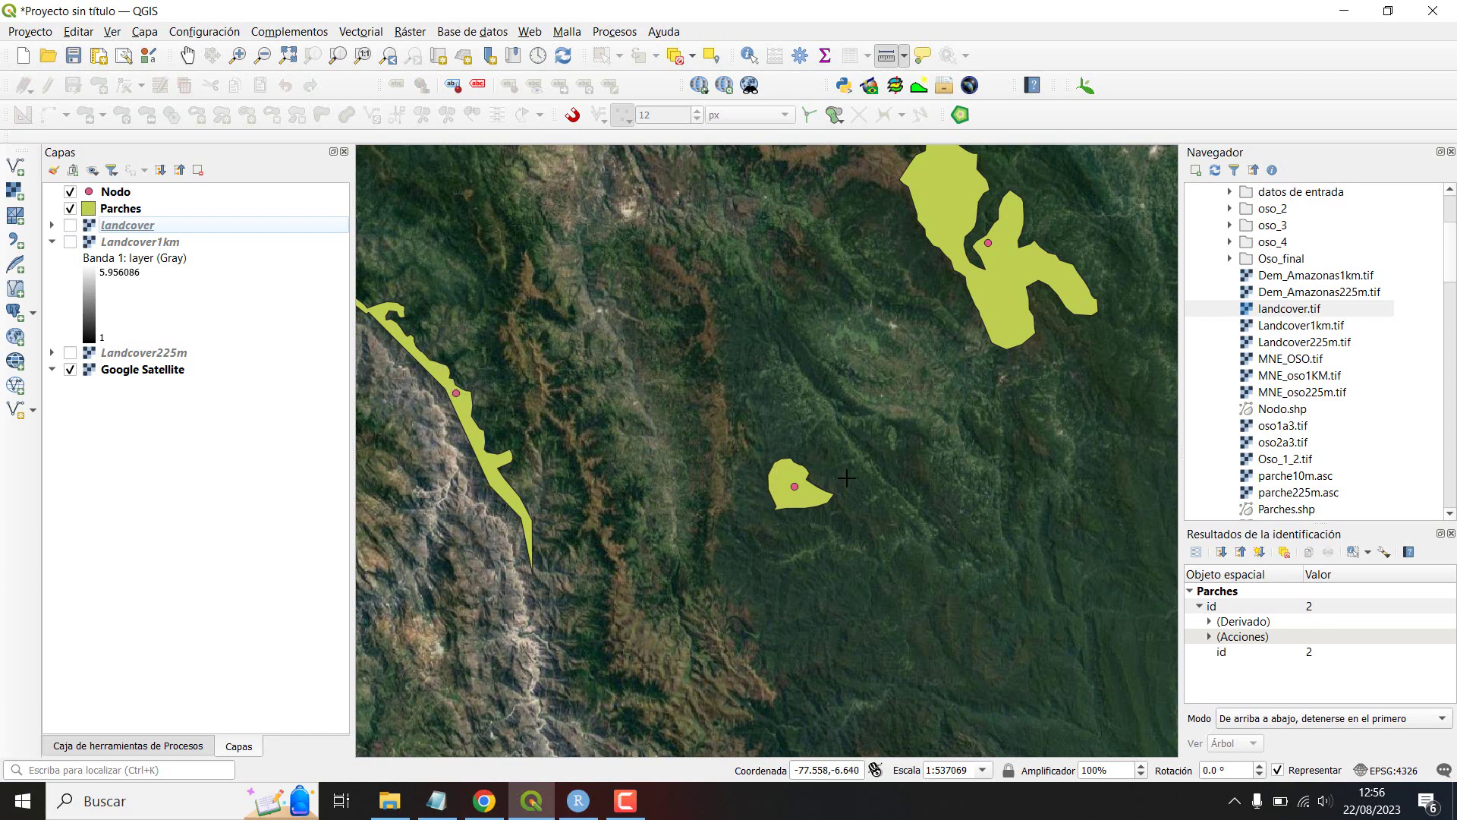
{"action": "left_click", "coordinate": [144, 209]}
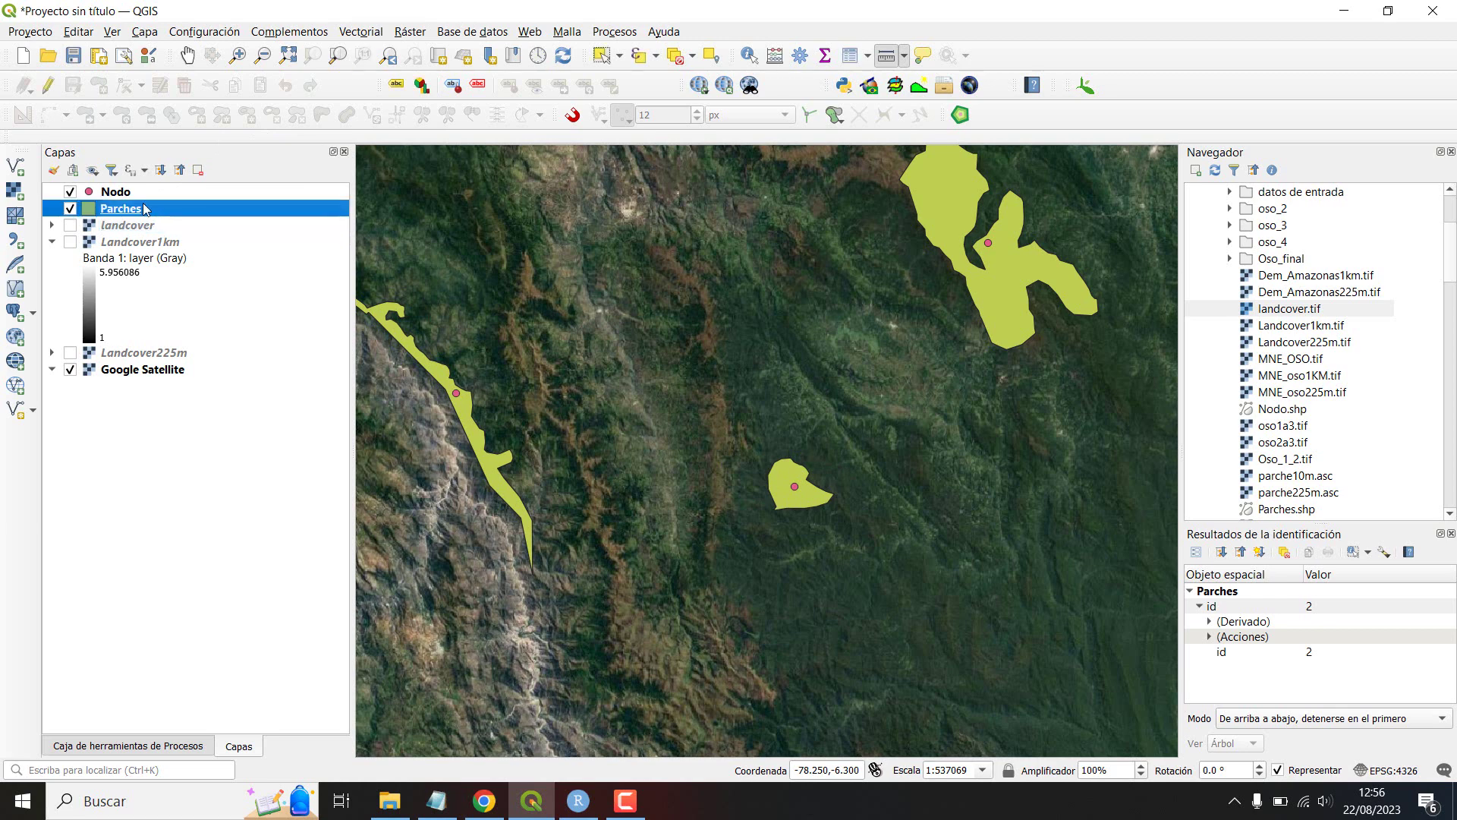
{"action": "left_click", "coordinate": [377, 33]}
{"action": "mouse_move", "coordinate": [303, 32]}
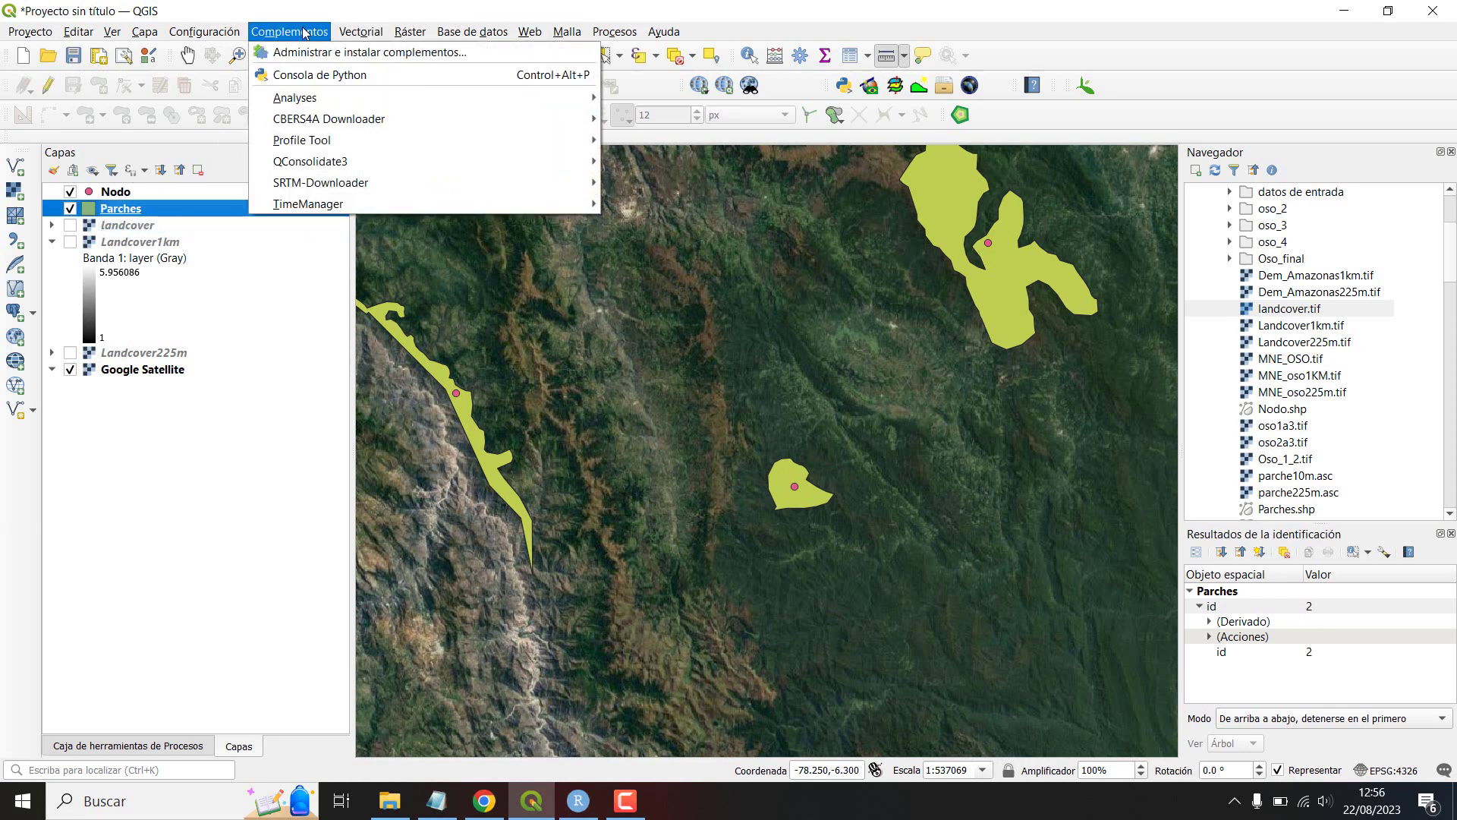
{"action": "mouse_move", "coordinate": [359, 32]}
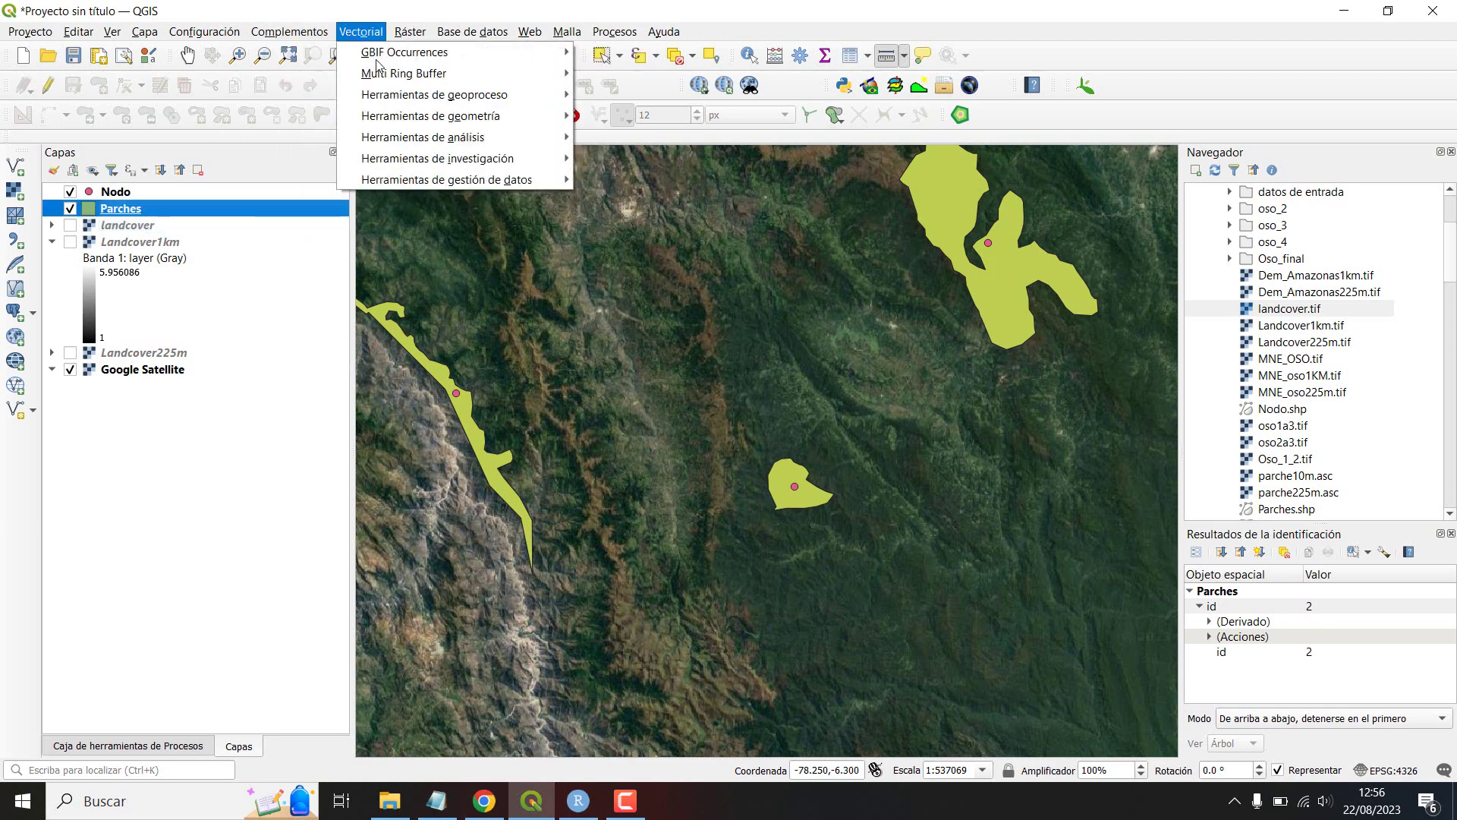
{"action": "mouse_move", "coordinate": [485, 117]}
{"action": "left_click", "coordinate": [983, 28]}
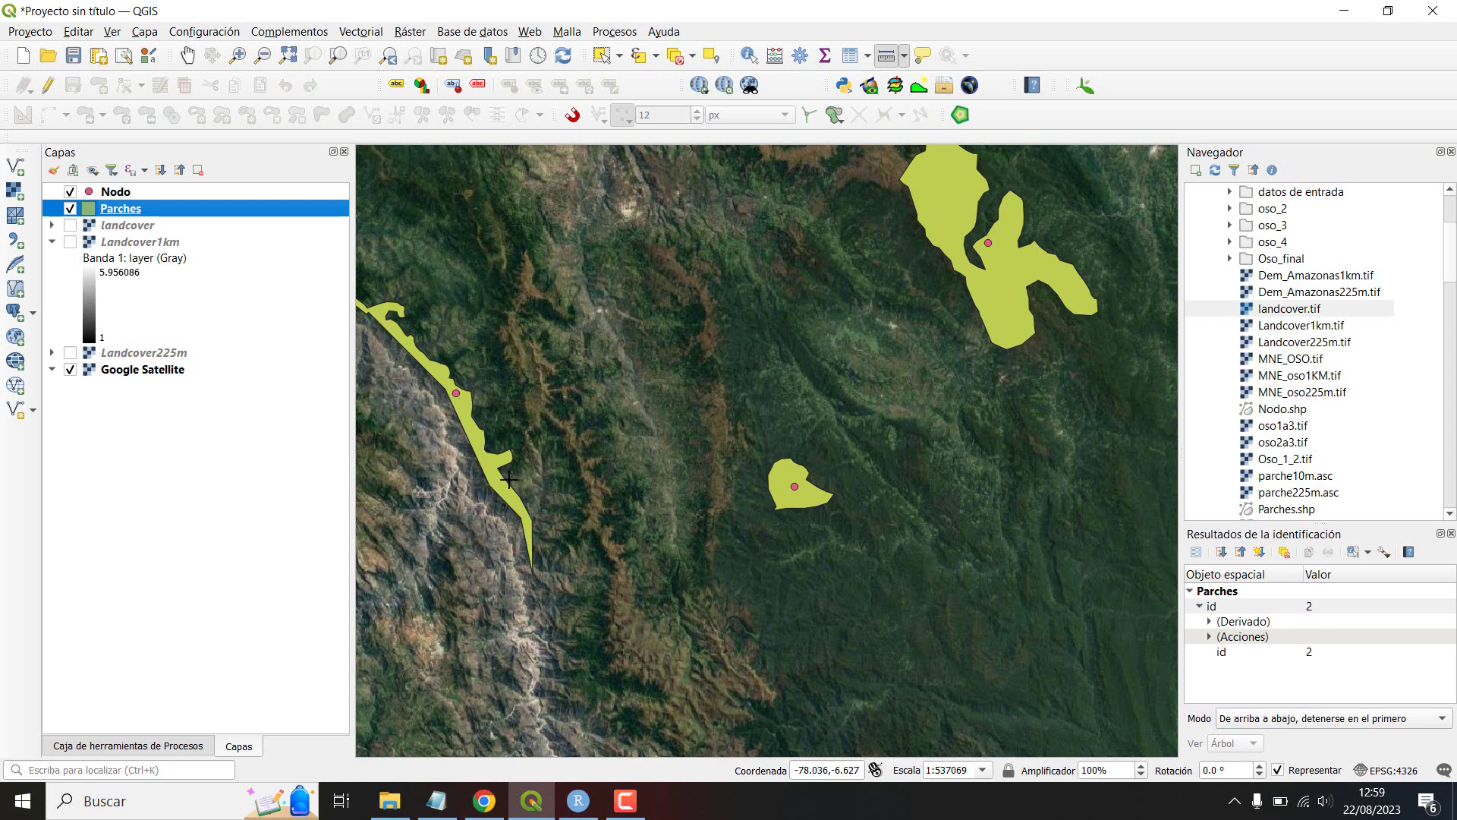
Step: Compare the landcover and Landcover1km rasters under the patches by showing and hiding each in turn
{"action": "left_click", "coordinate": [70, 226]}
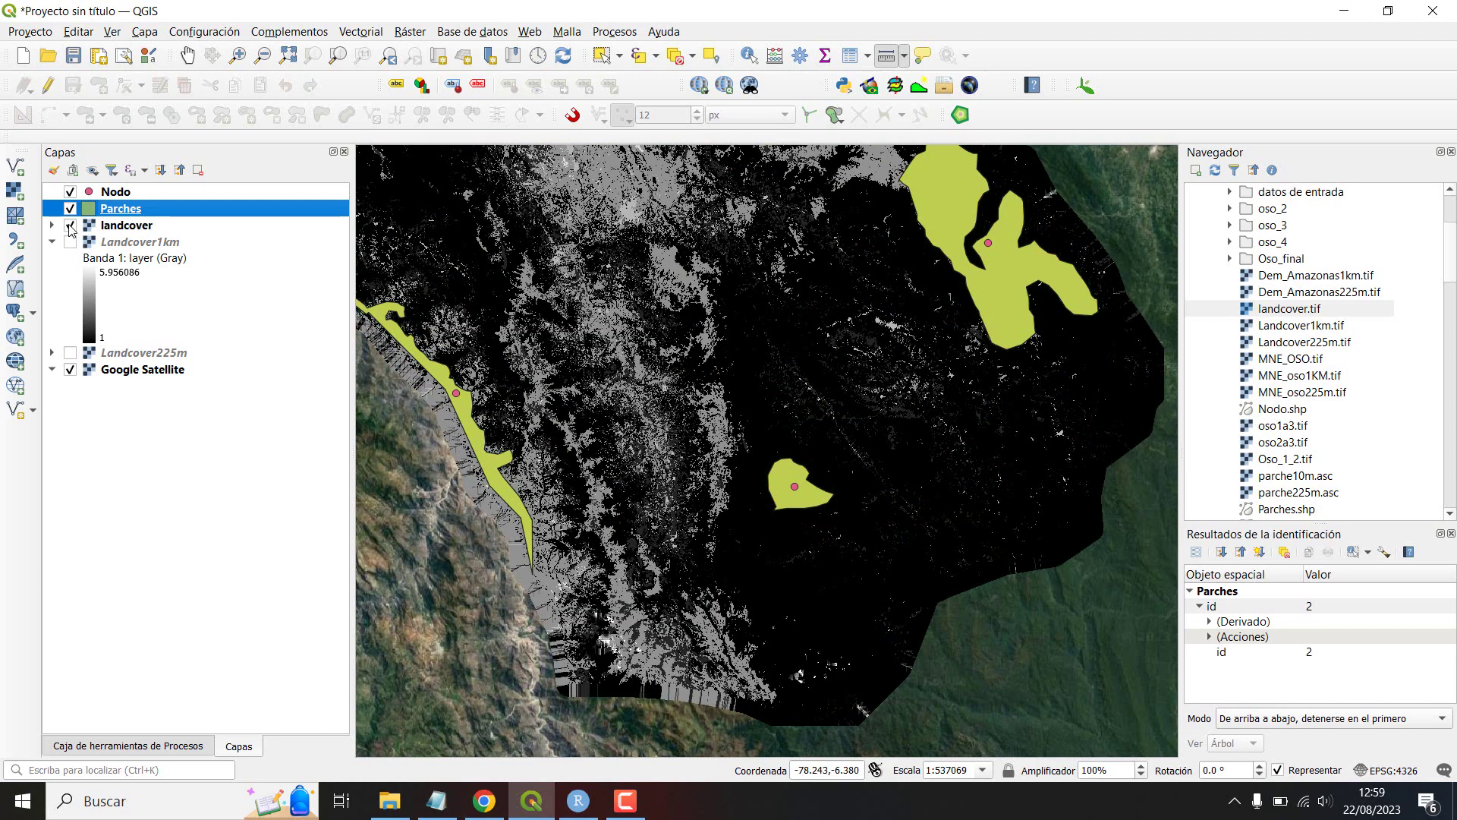
{"action": "left_click", "coordinate": [70, 225]}
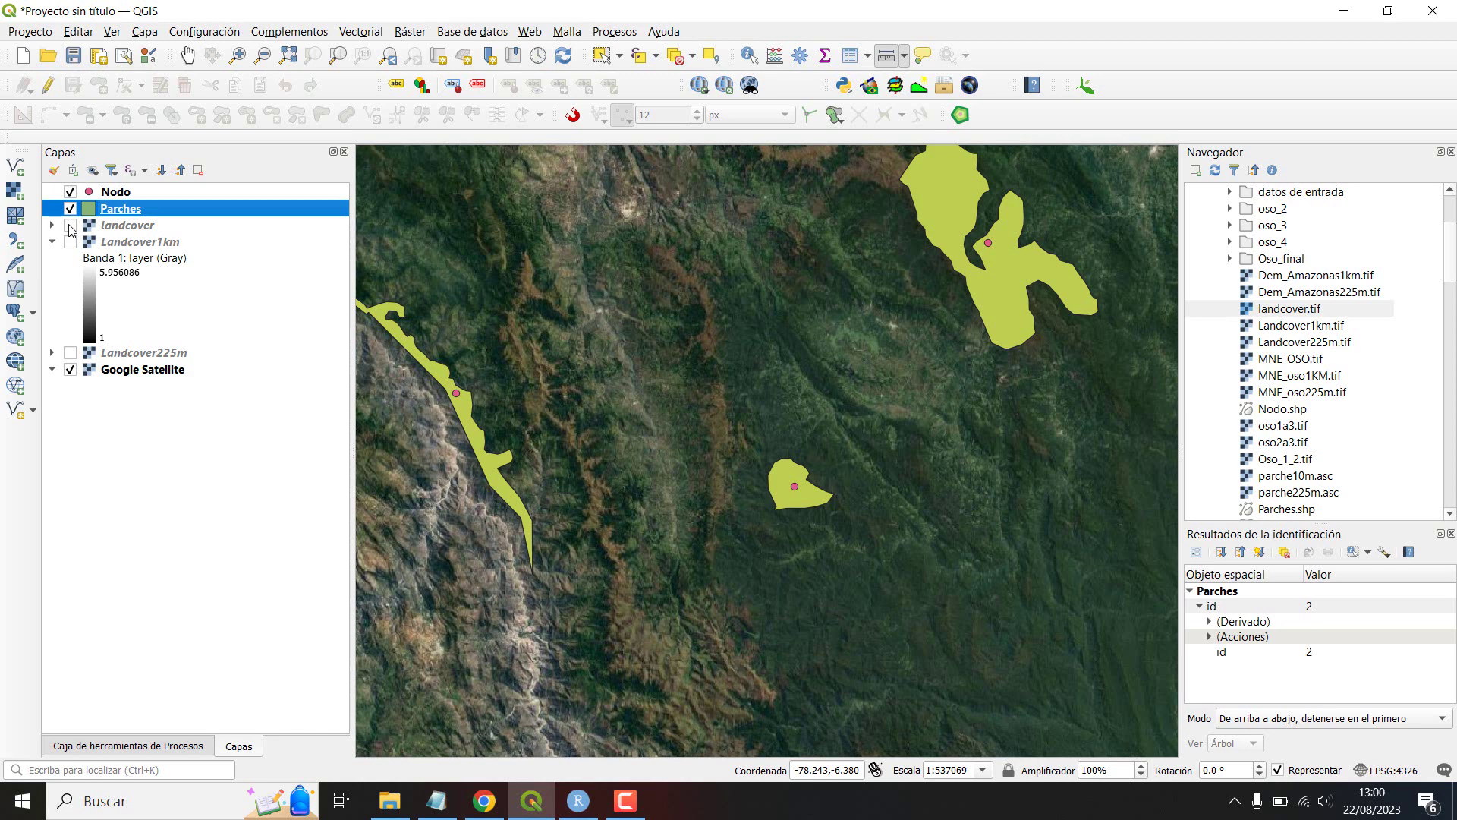
{"action": "left_click", "coordinate": [70, 242]}
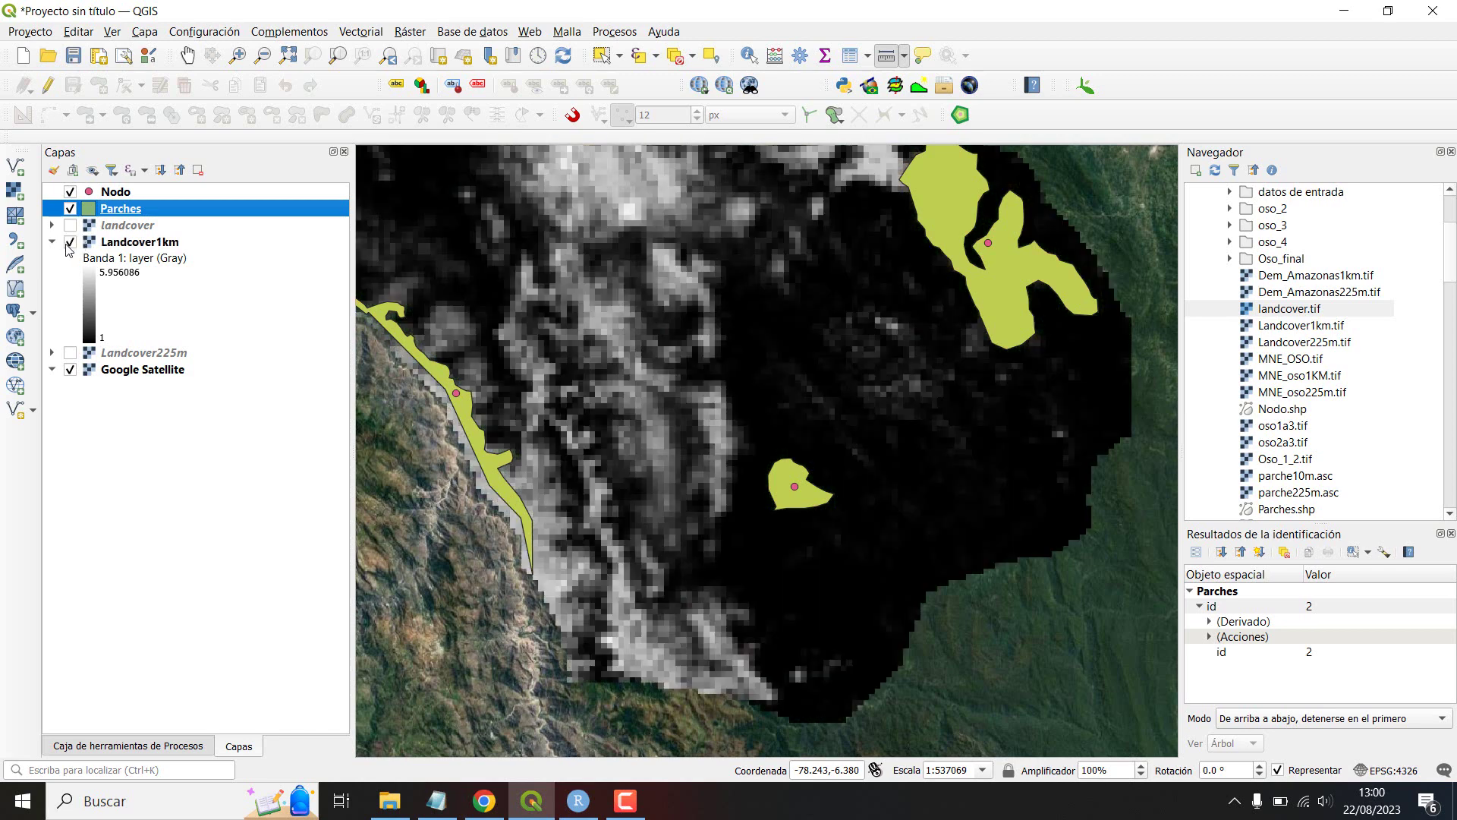
{"action": "left_click", "coordinate": [70, 242]}
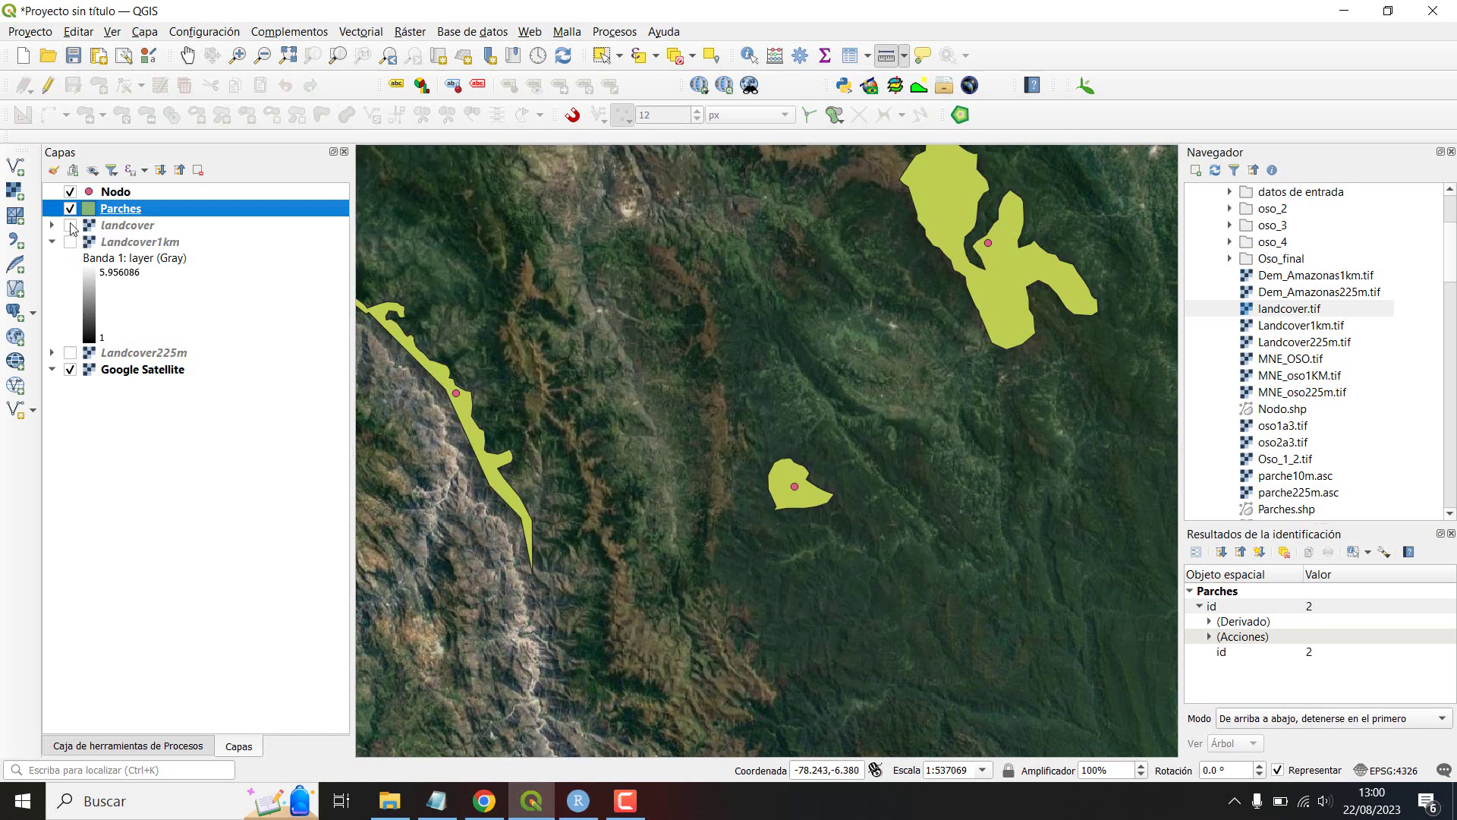
Step: Show the landcover raster beneath the Parches layer and expand its legend
{"action": "left_click", "coordinate": [70, 225]}
{"action": "scroll", "coordinate": [986, 304], "scroll_direction": "down", "scroll_amount": 1}
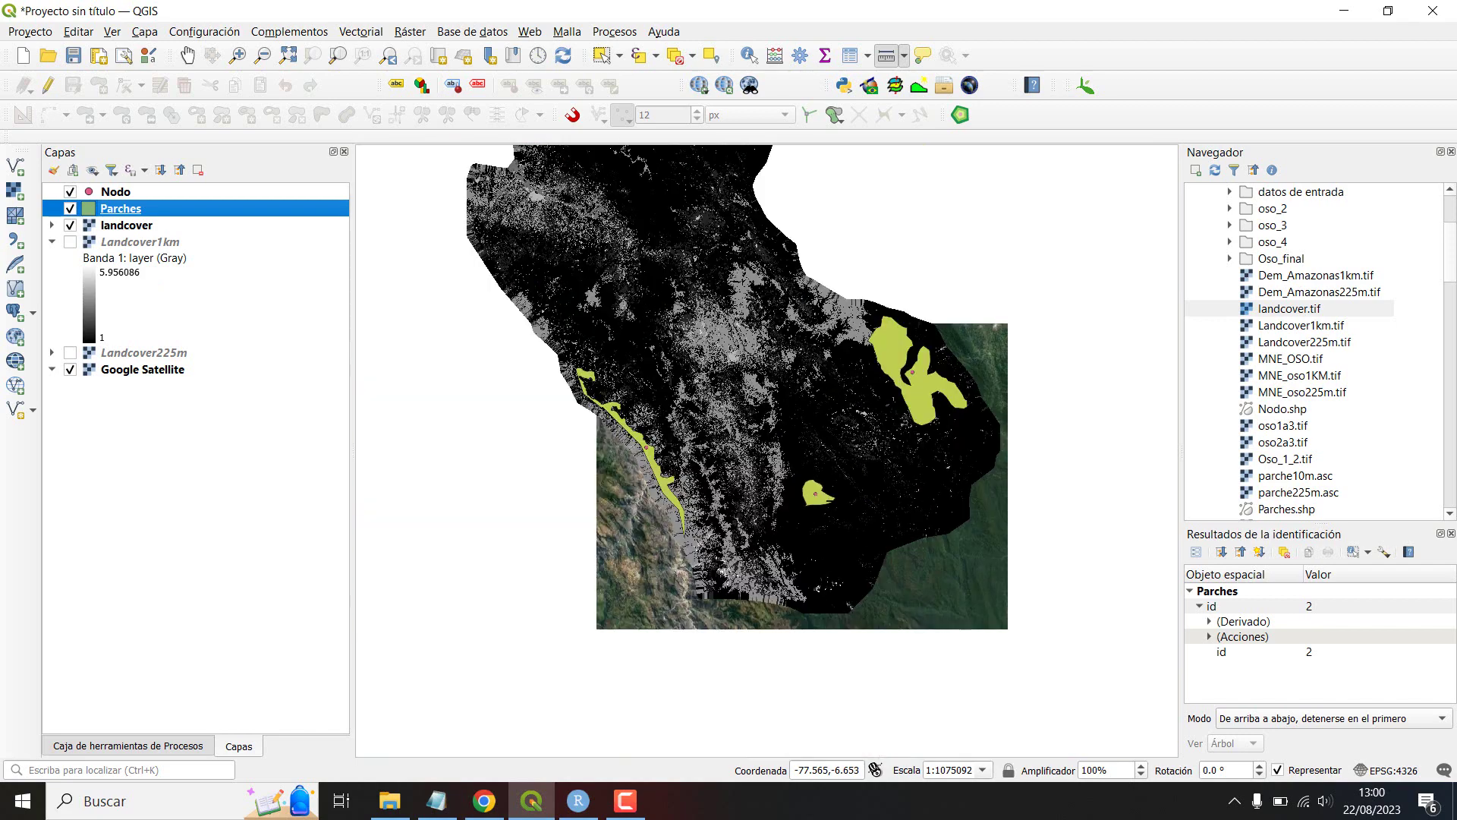
{"action": "scroll", "coordinate": [969, 244], "scroll_direction": "up", "scroll_amount": 1}
{"action": "left_click", "coordinate": [52, 226]}
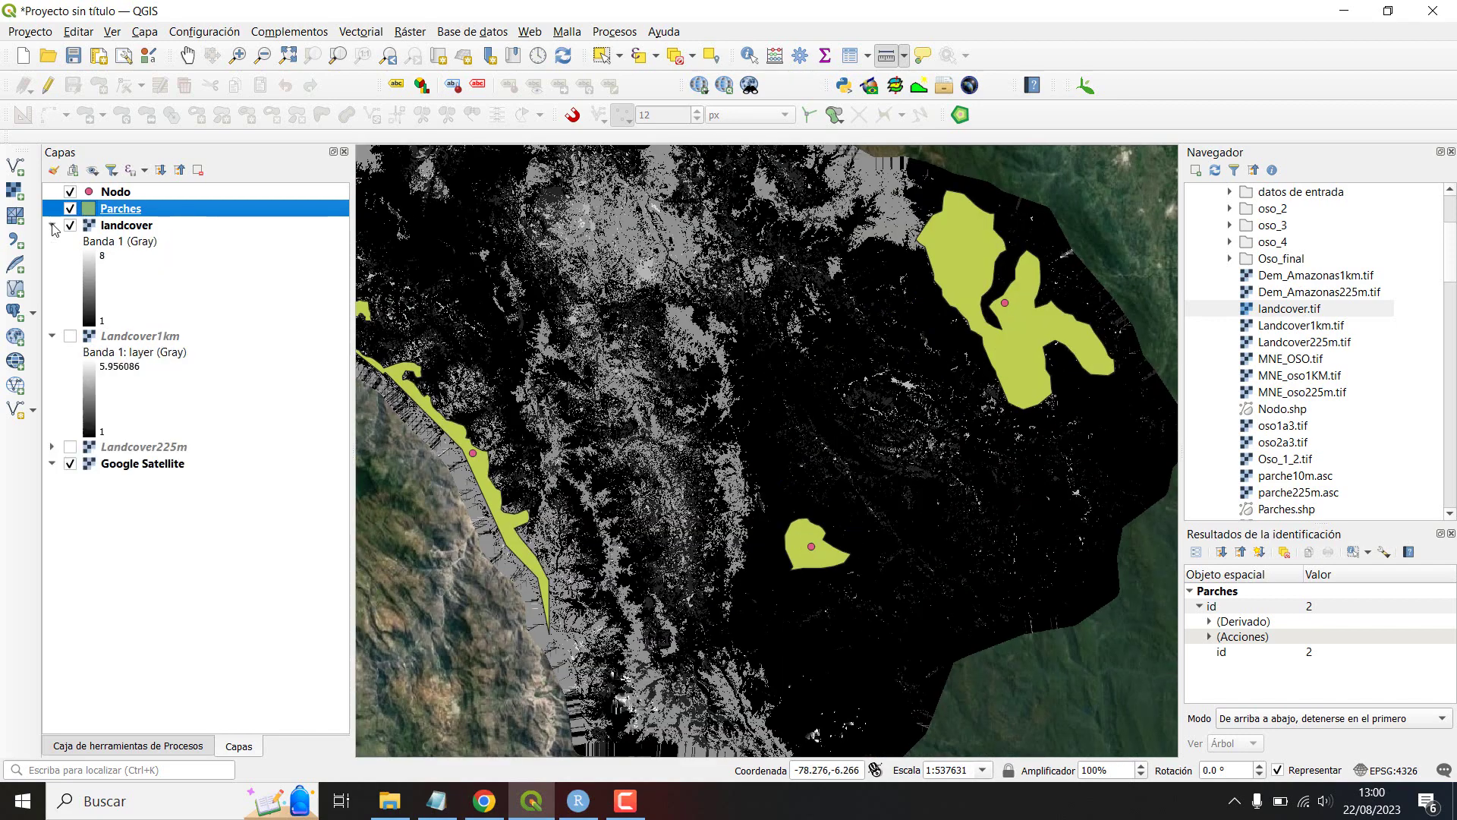
Step: Style the landcover raster as Pseudocolor monobanda with the Topogr color ramp and accept the layer properties
{"action": "double_click", "coordinate": [110, 226]}
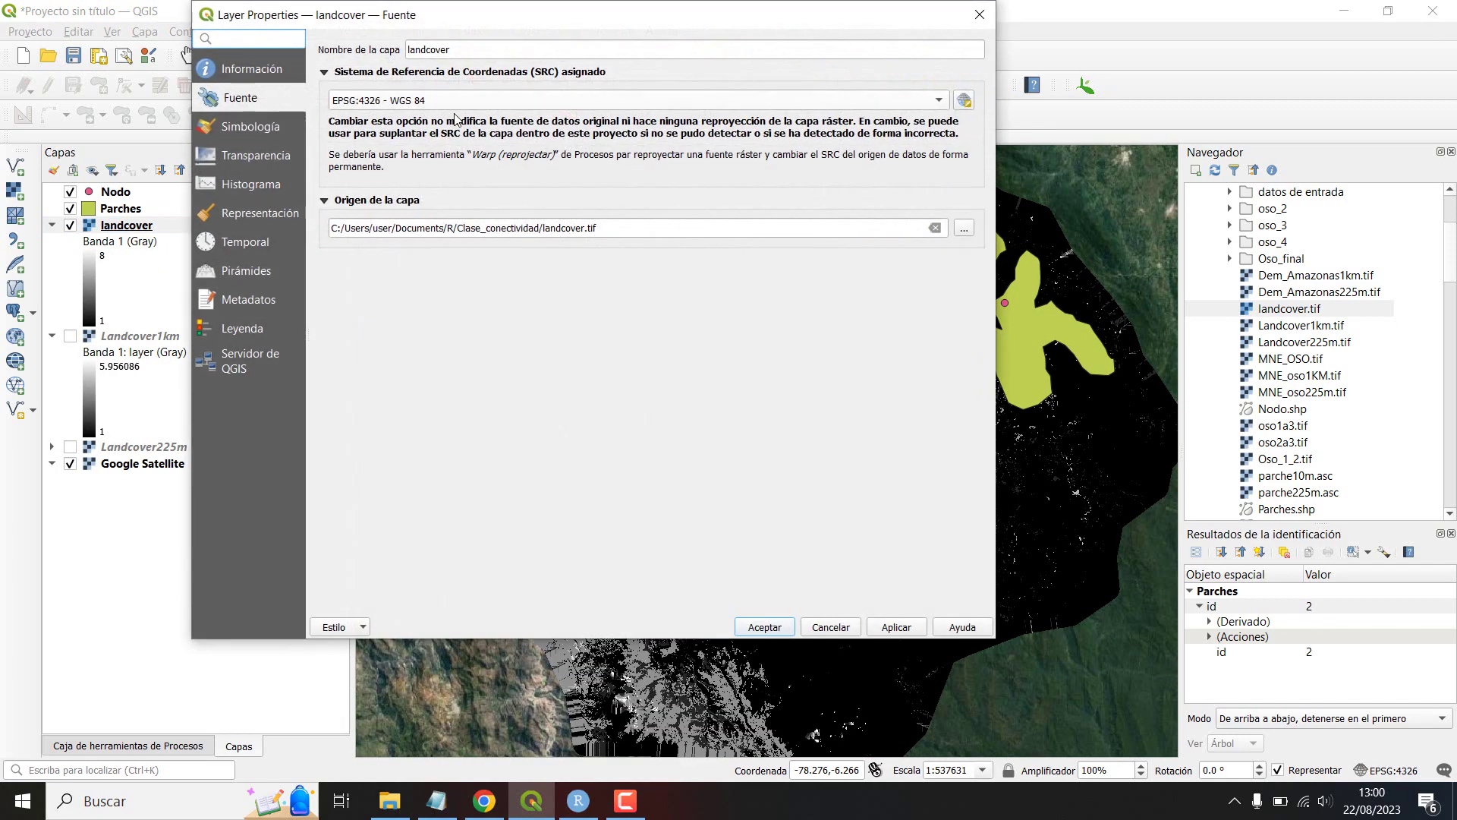
{"action": "left_click", "coordinate": [253, 130]}
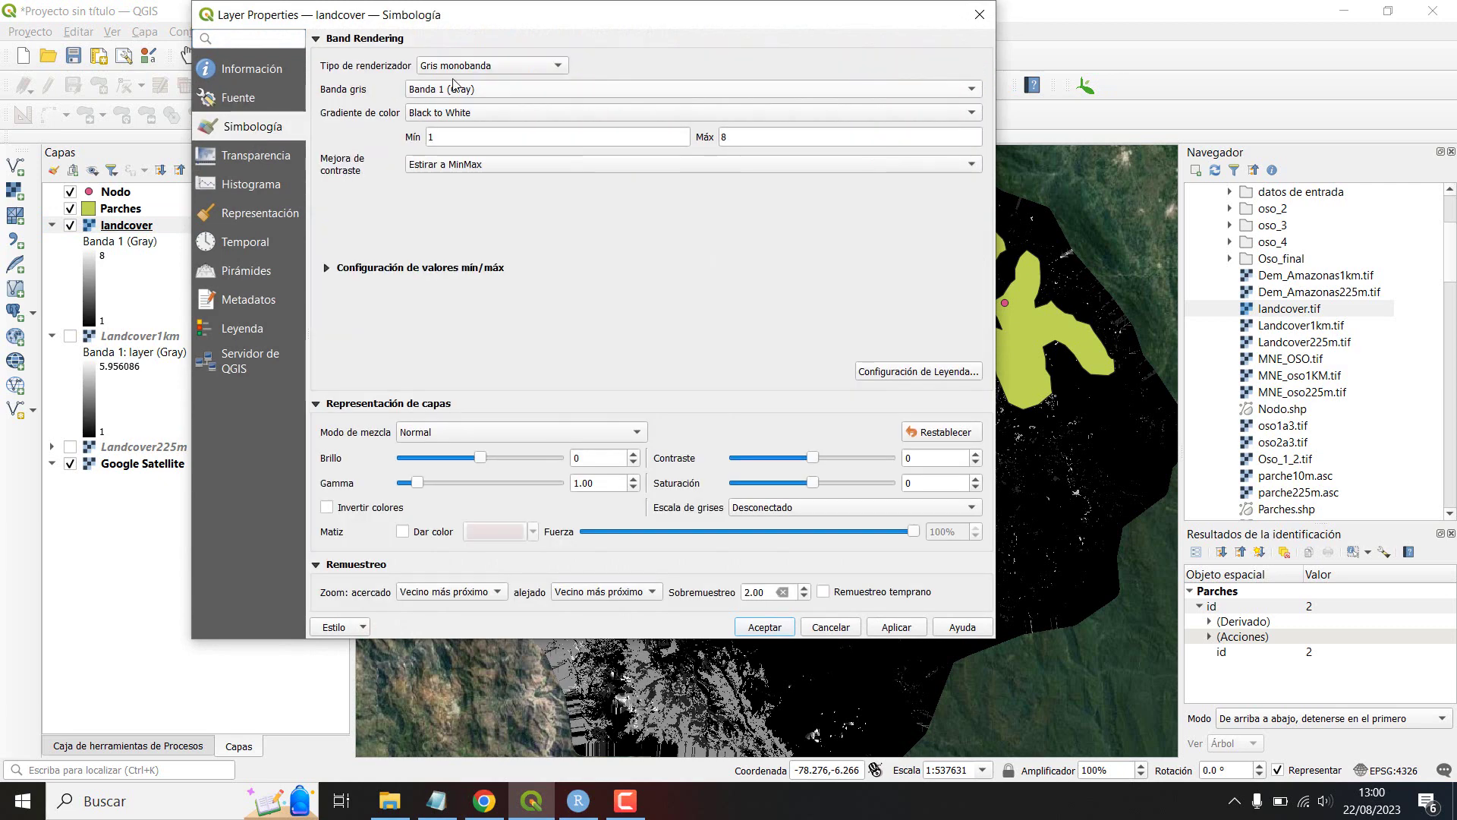
{"action": "left_click", "coordinate": [501, 68]}
{"action": "left_click", "coordinate": [500, 84]}
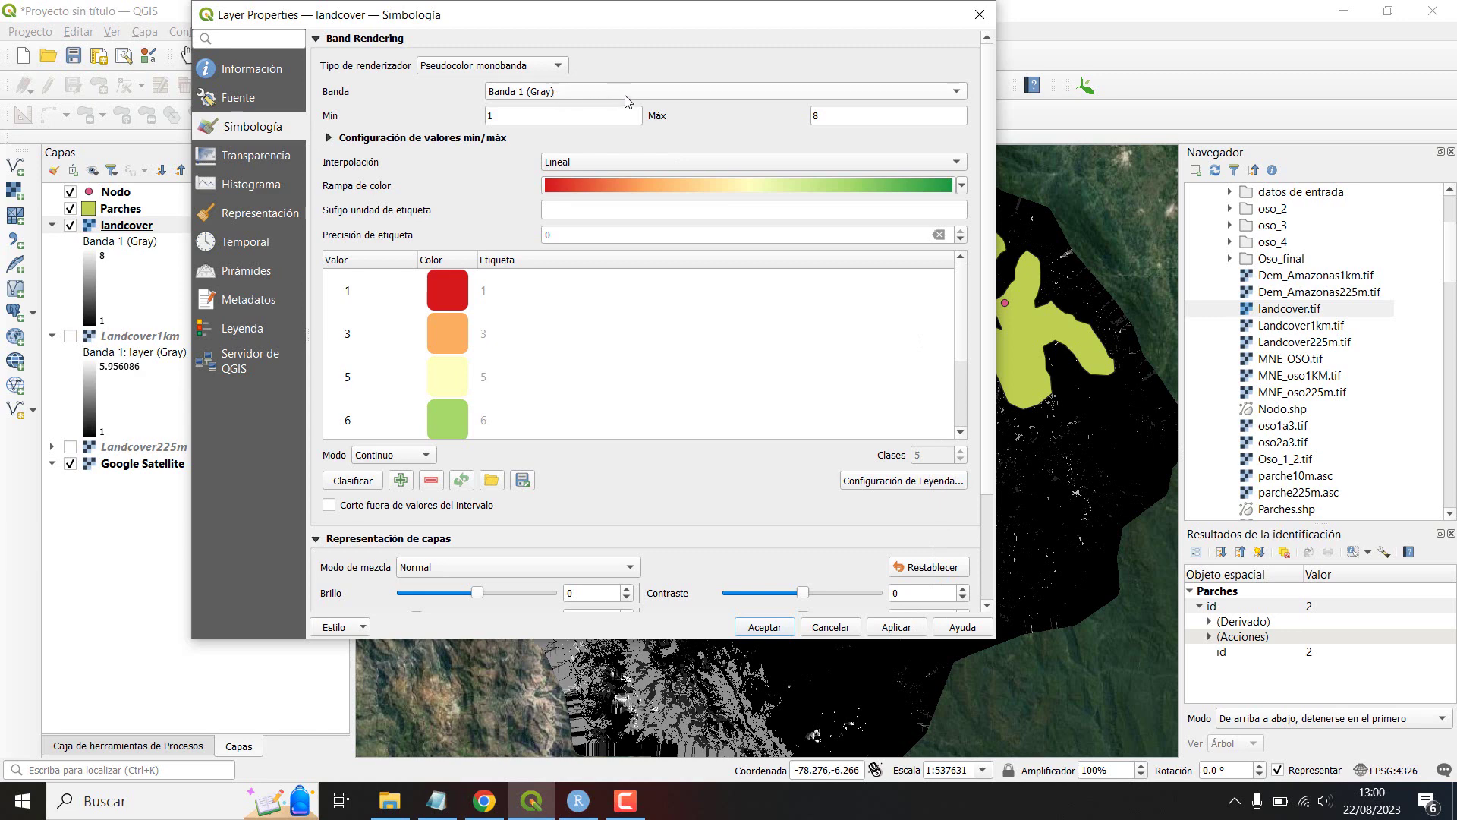
{"action": "left_click", "coordinate": [962, 186]}
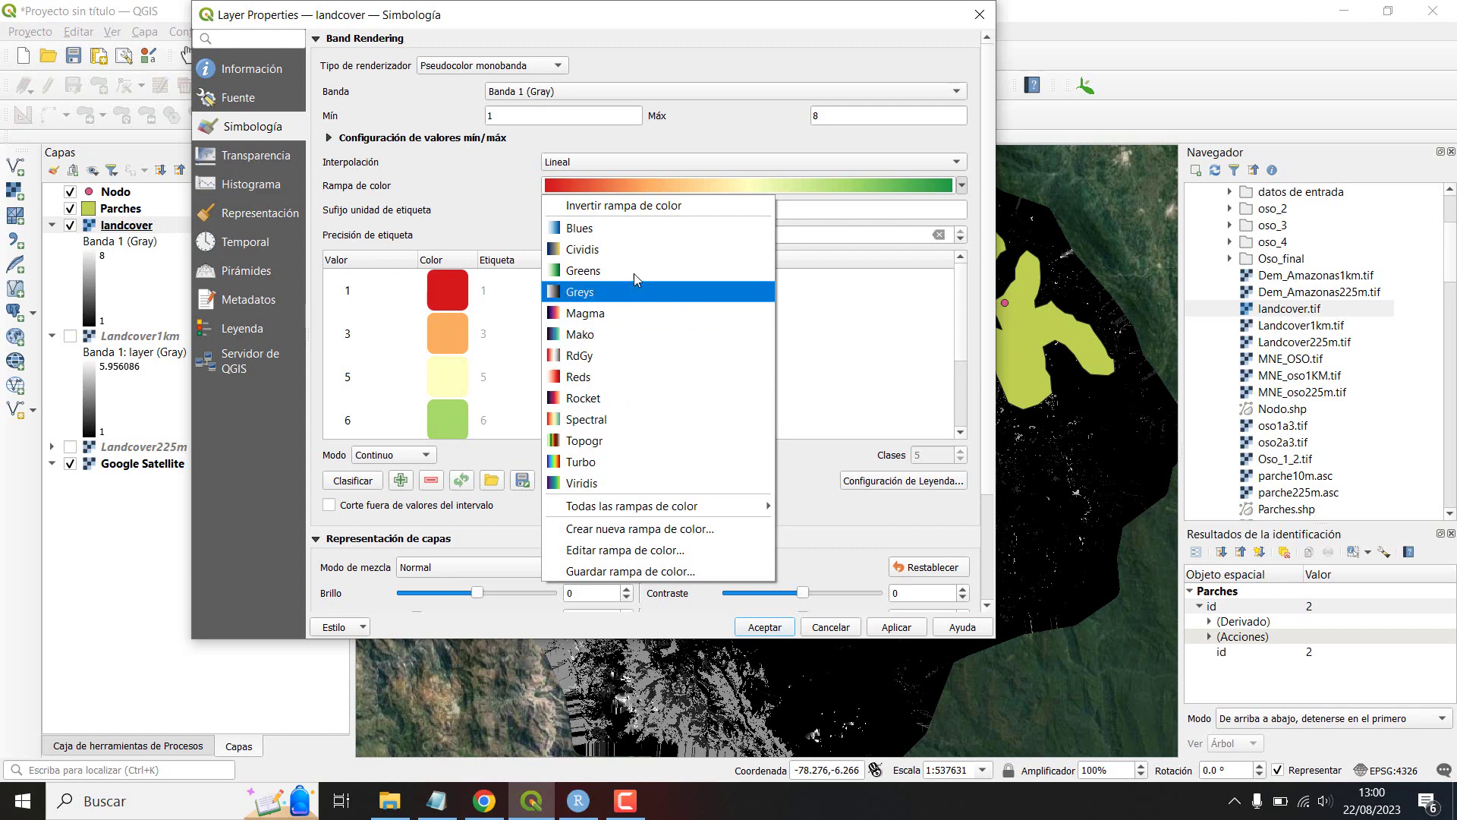
{"action": "left_click", "coordinate": [656, 442]}
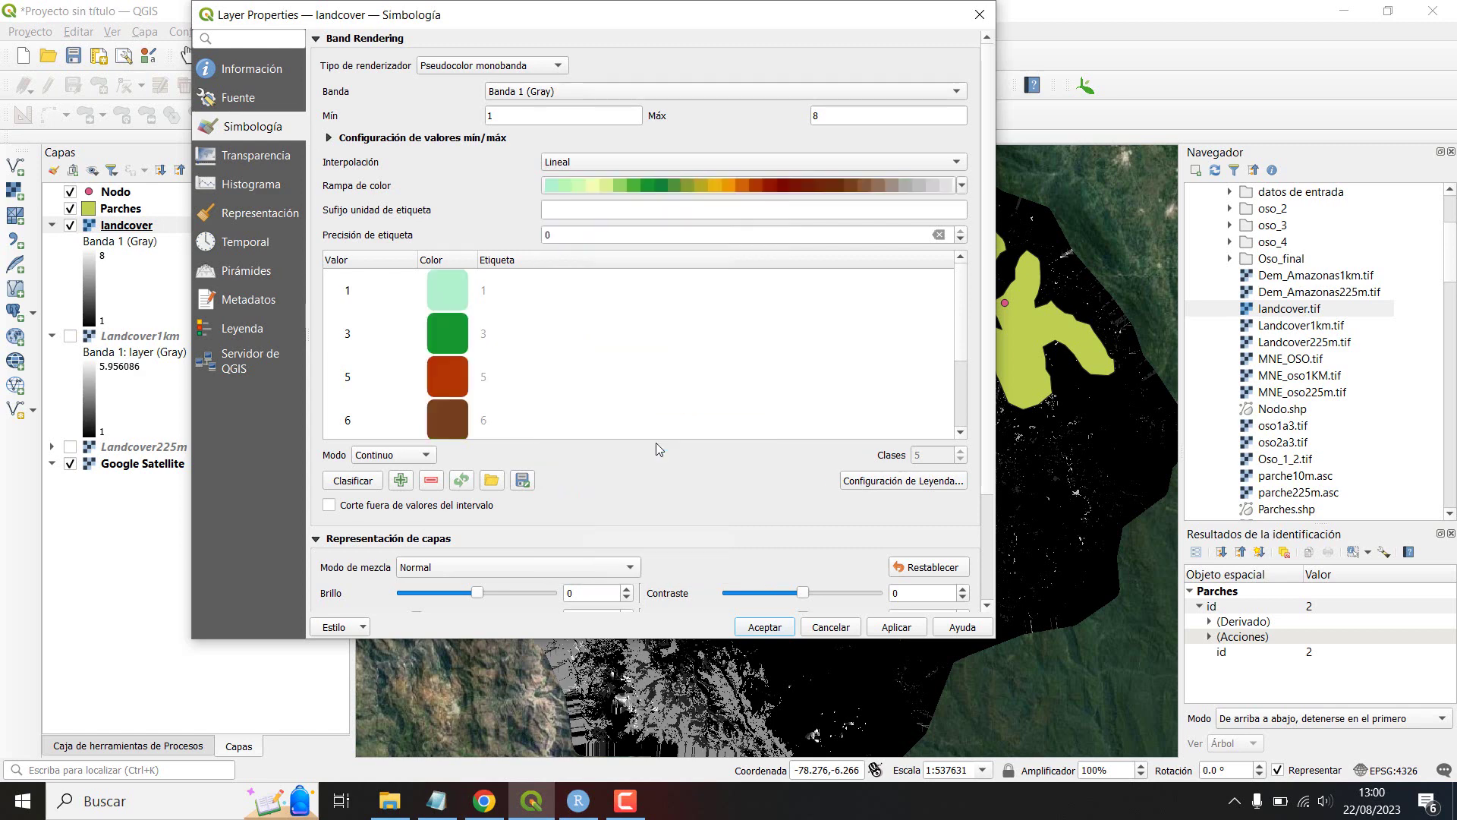
{"action": "left_click", "coordinate": [898, 627]}
{"action": "left_click", "coordinate": [780, 630]}
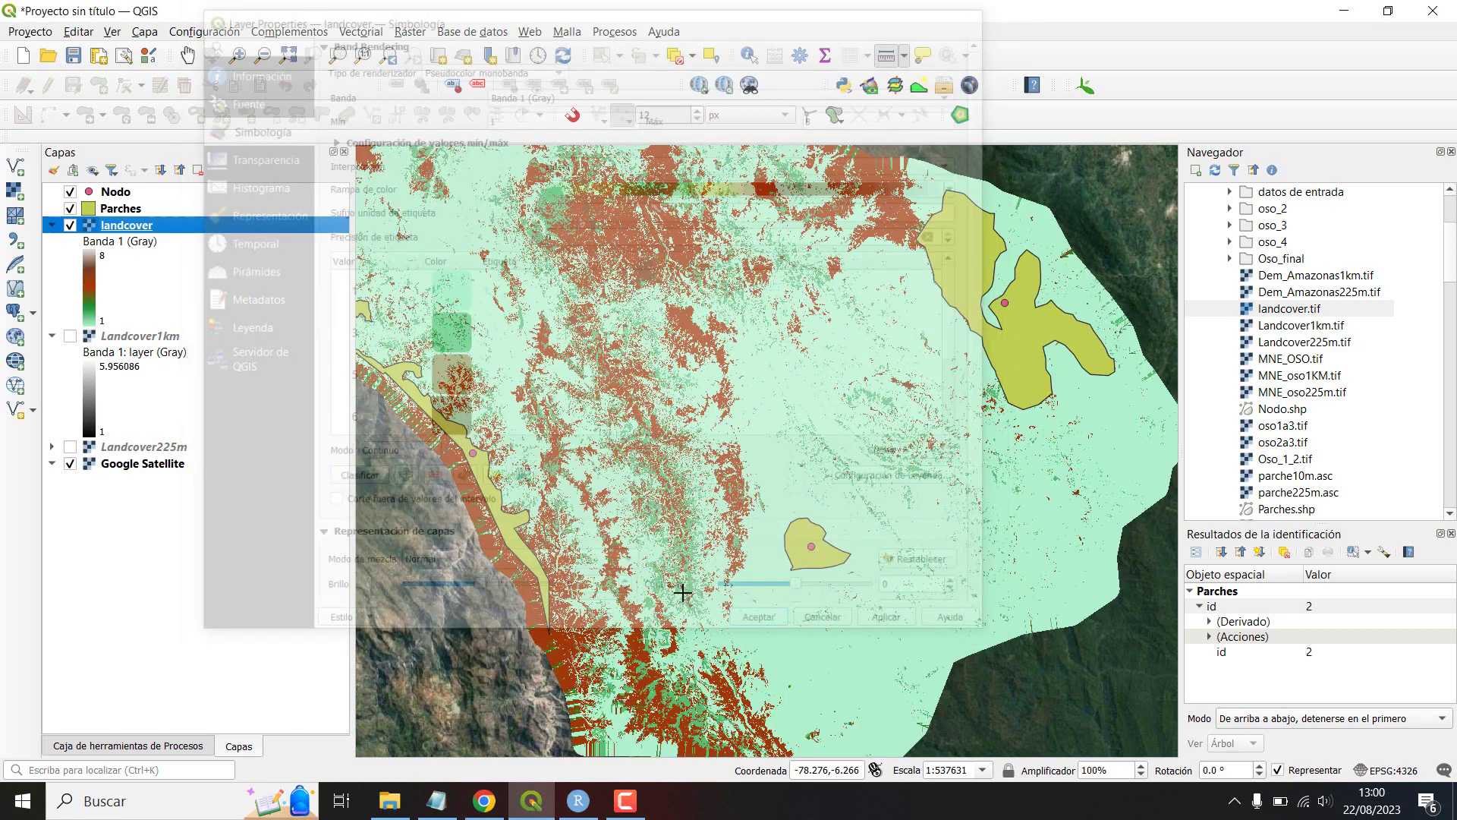
Step: Examine the recolored landcover raster around the patches and compare an urban area with the satellite image beneath it
{"action": "scroll", "coordinate": [680, 477], "scroll_direction": "down", "scroll_amount": 1}
{"action": "scroll", "coordinate": [680, 477], "scroll_direction": "up", "scroll_amount": 1}
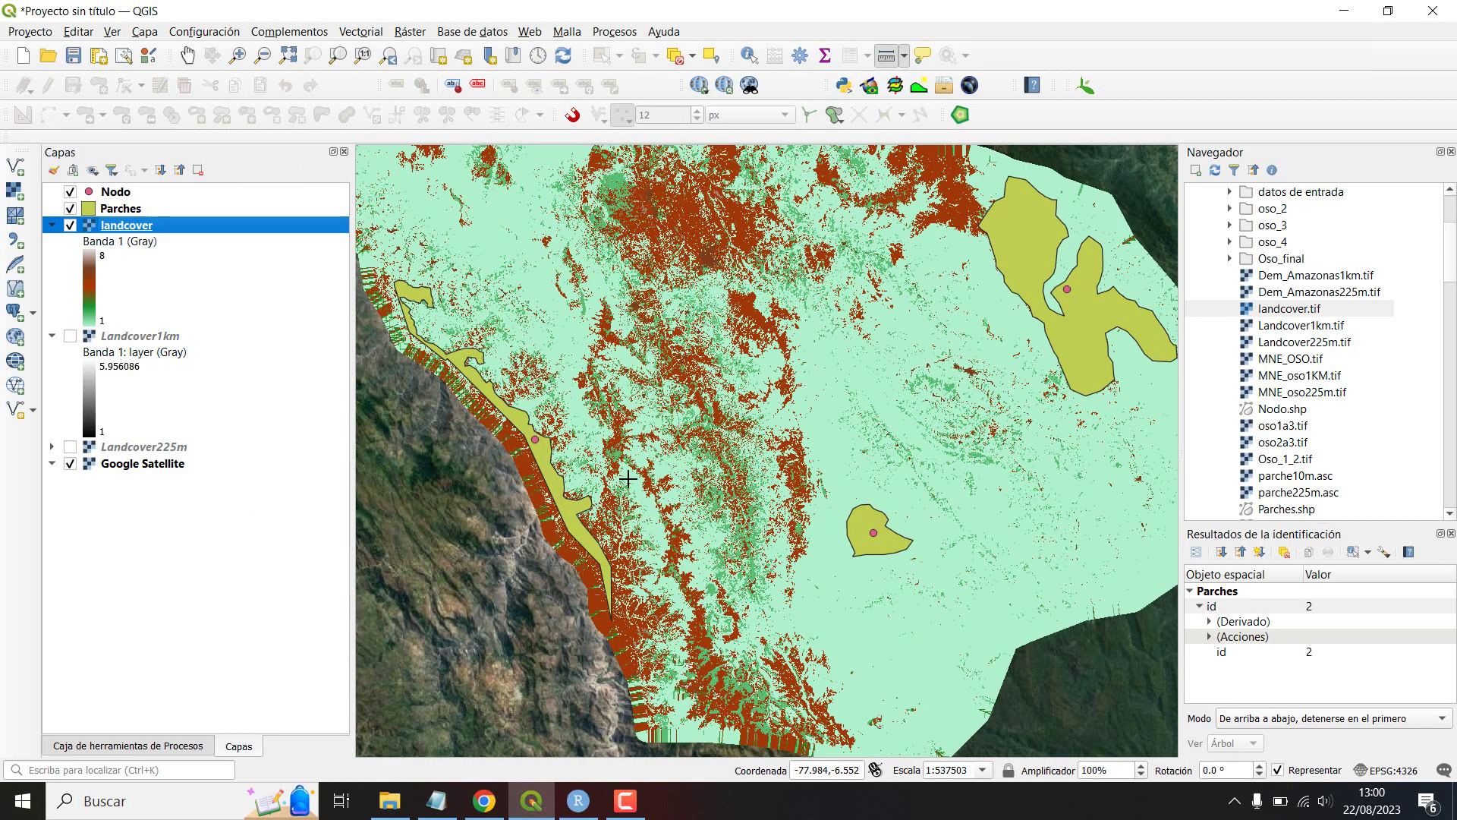
{"action": "scroll", "coordinate": [630, 479], "scroll_direction": "down", "scroll_amount": 1}
{"action": "scroll", "coordinate": [803, 387], "scroll_direction": "up", "scroll_amount": 1}
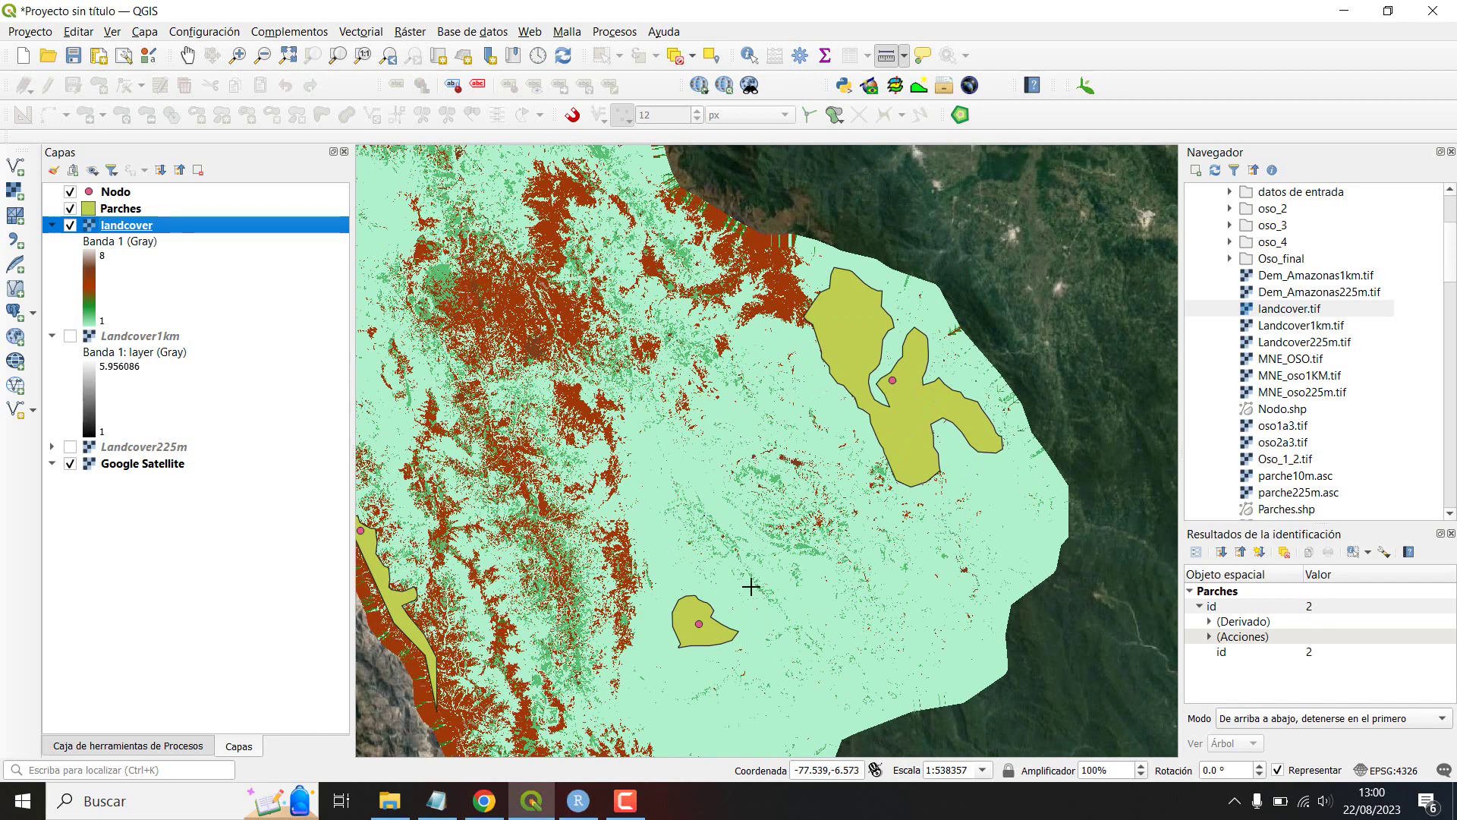
{"action": "scroll", "coordinate": [781, 552], "scroll_direction": "down", "scroll_amount": 1}
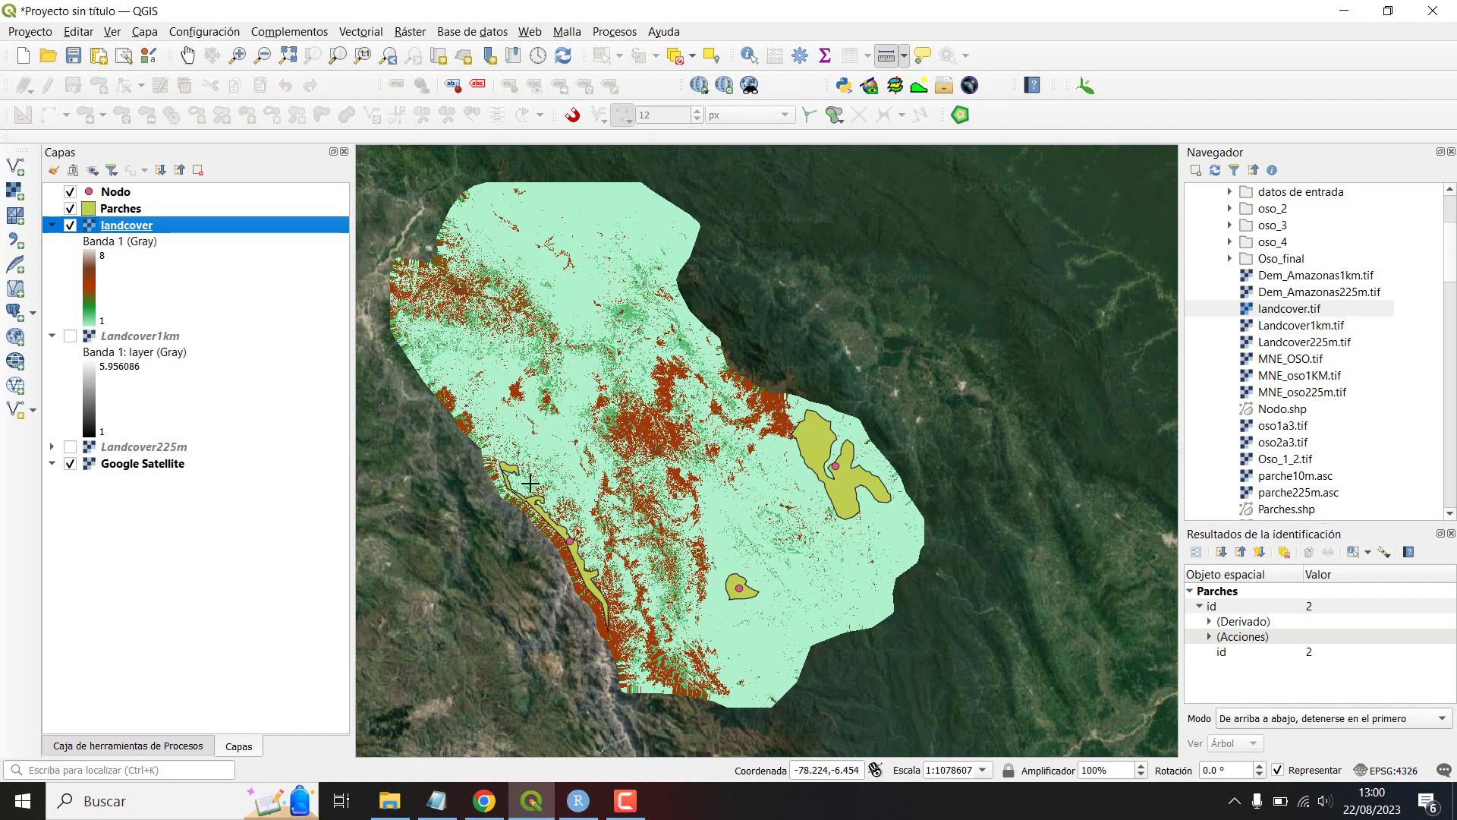
{"action": "scroll", "coordinate": [621, 434], "scroll_direction": "up", "scroll_amount": 1}
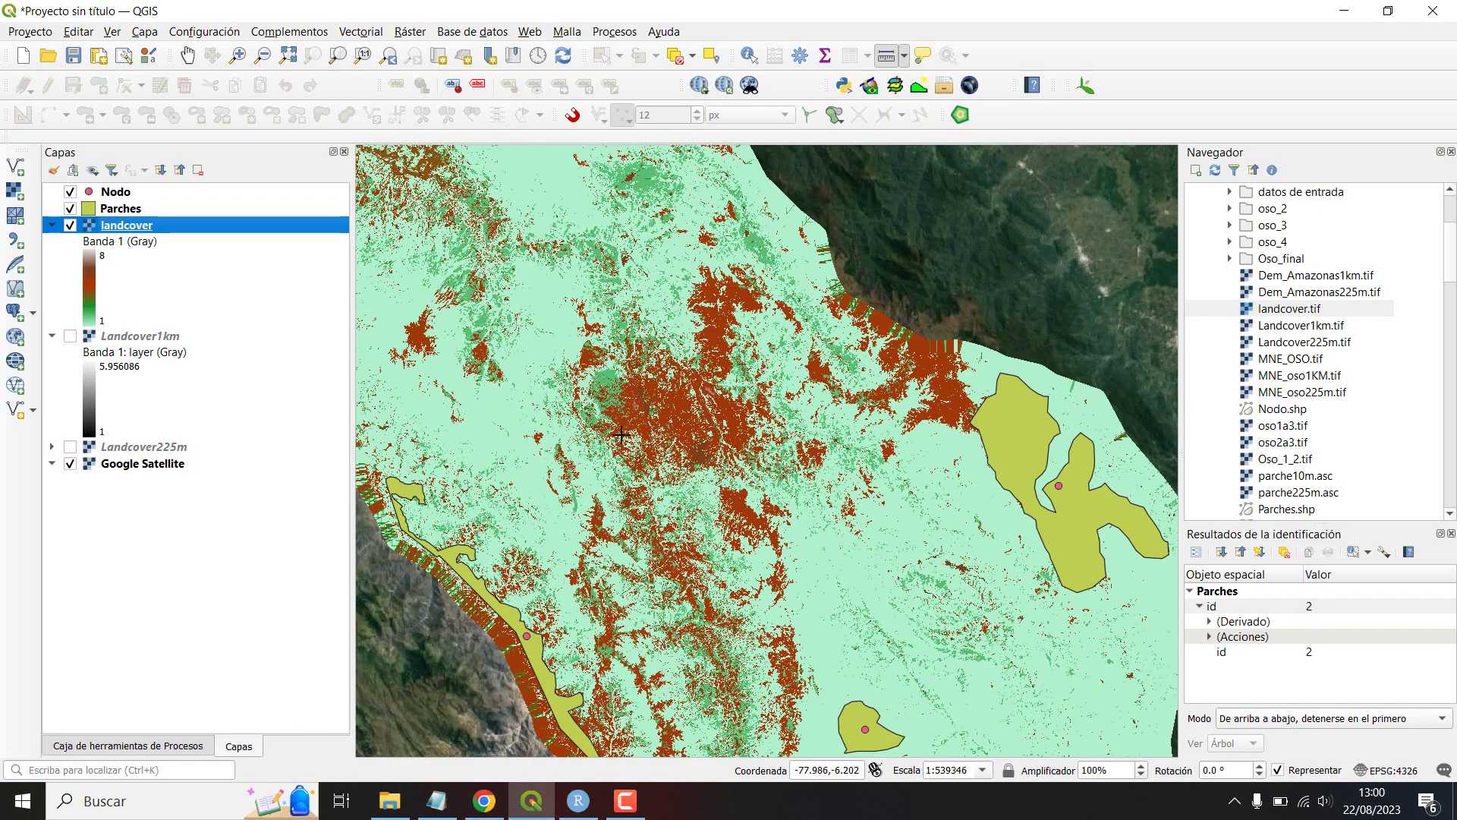
{"action": "left_click", "coordinate": [70, 226]}
{"action": "scroll", "coordinate": [656, 459], "scroll_direction": "up", "scroll_amount": 5}
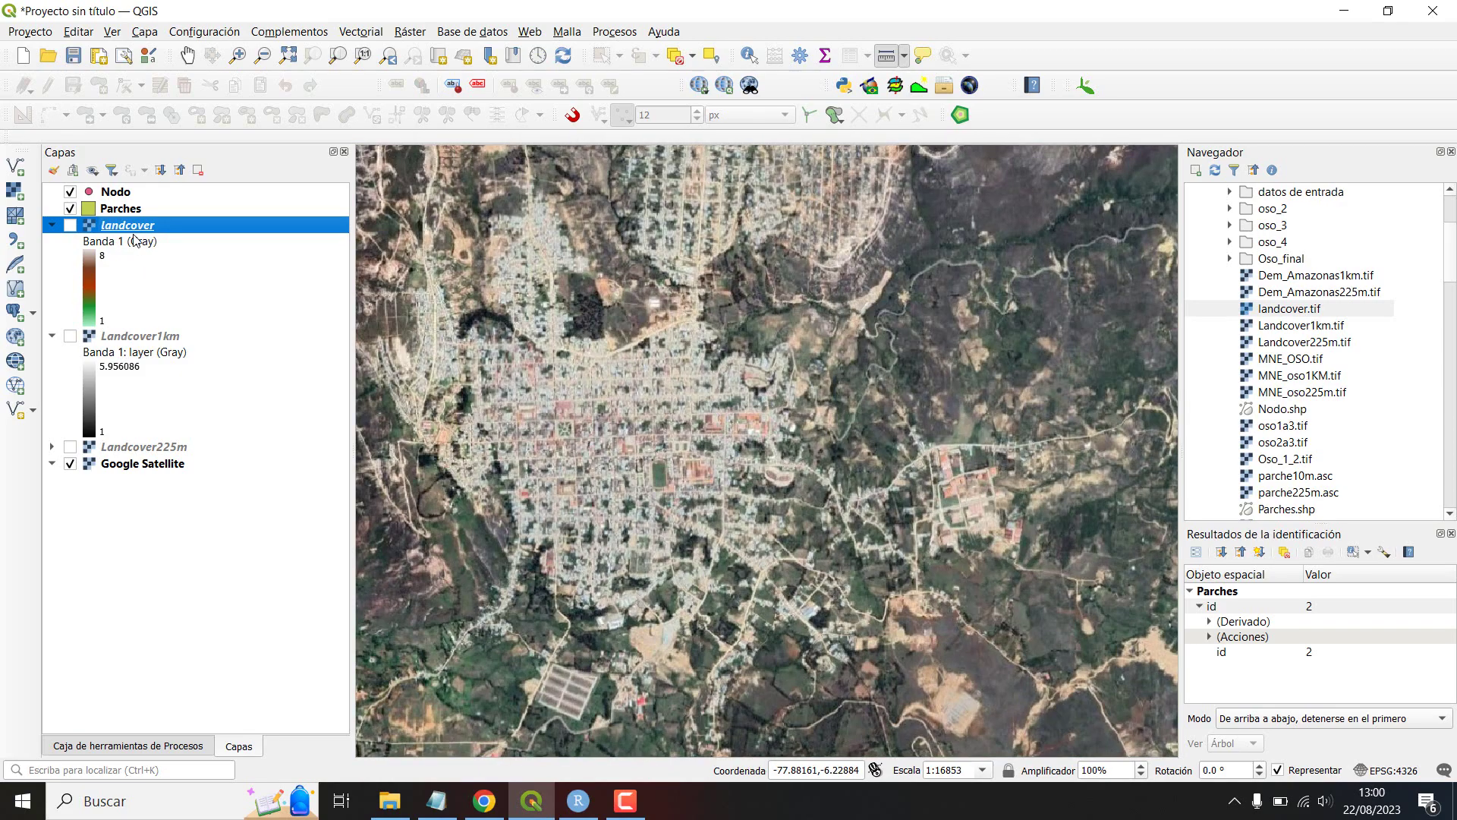
{"action": "left_click", "coordinate": [70, 225]}
{"action": "scroll", "coordinate": [709, 488], "scroll_direction": "down", "scroll_amount": 5}
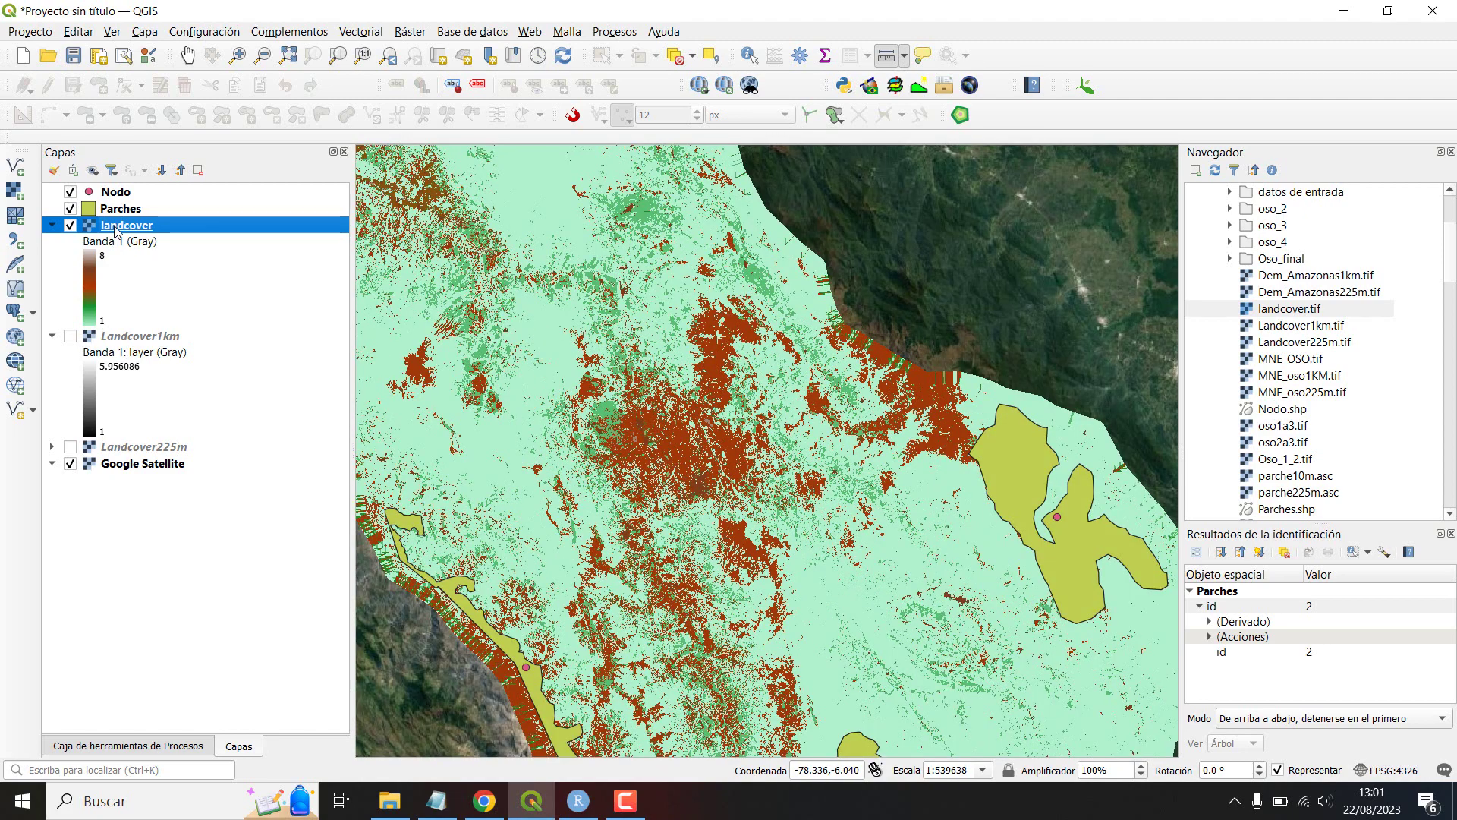
Step: Set the landcover symbology's interpolation to Discreto and apply it
{"action": "double_click", "coordinate": [115, 229]}
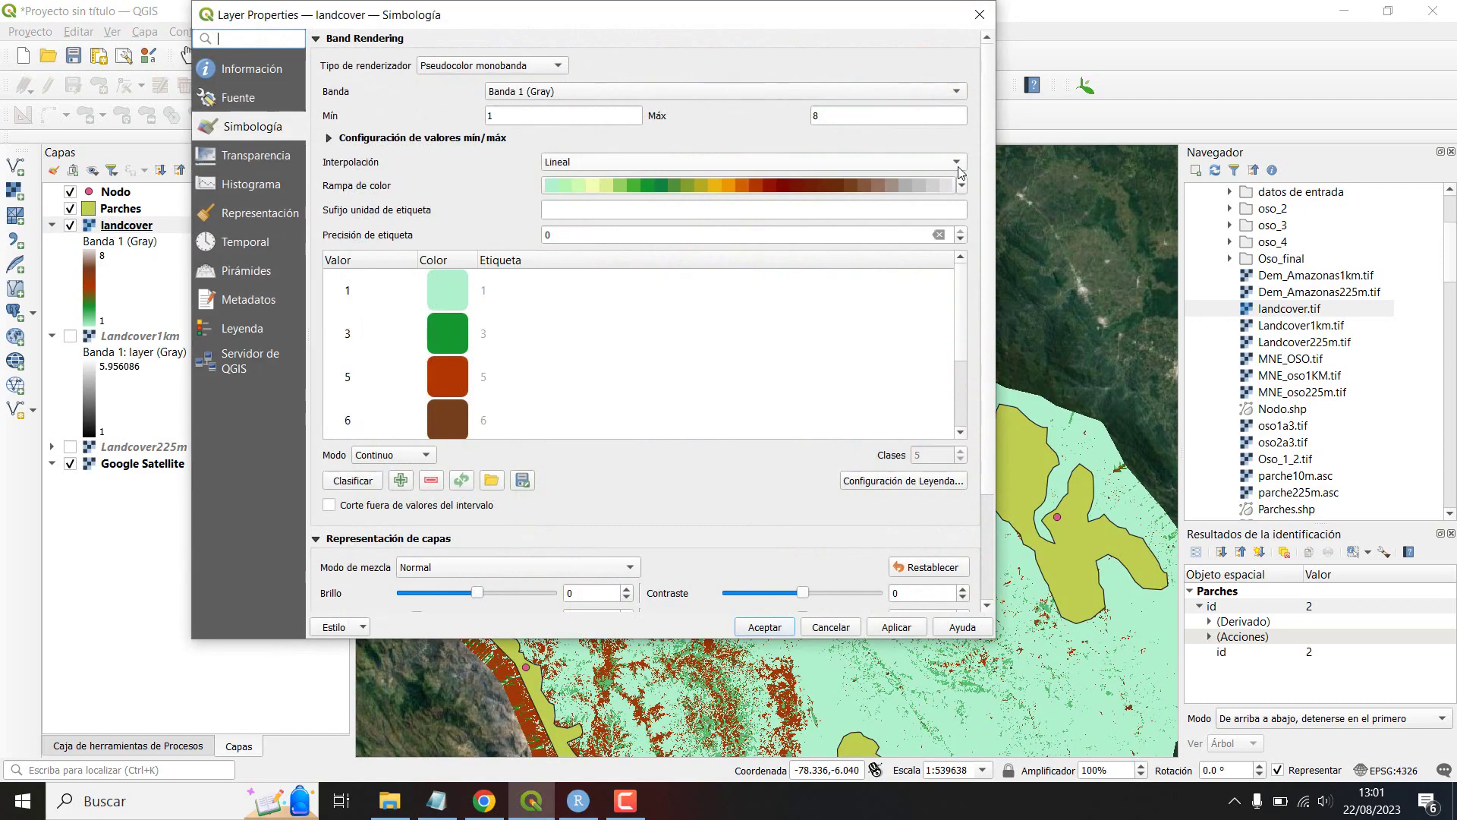
{"action": "left_click", "coordinate": [958, 166]}
{"action": "left_click", "coordinate": [677, 150]}
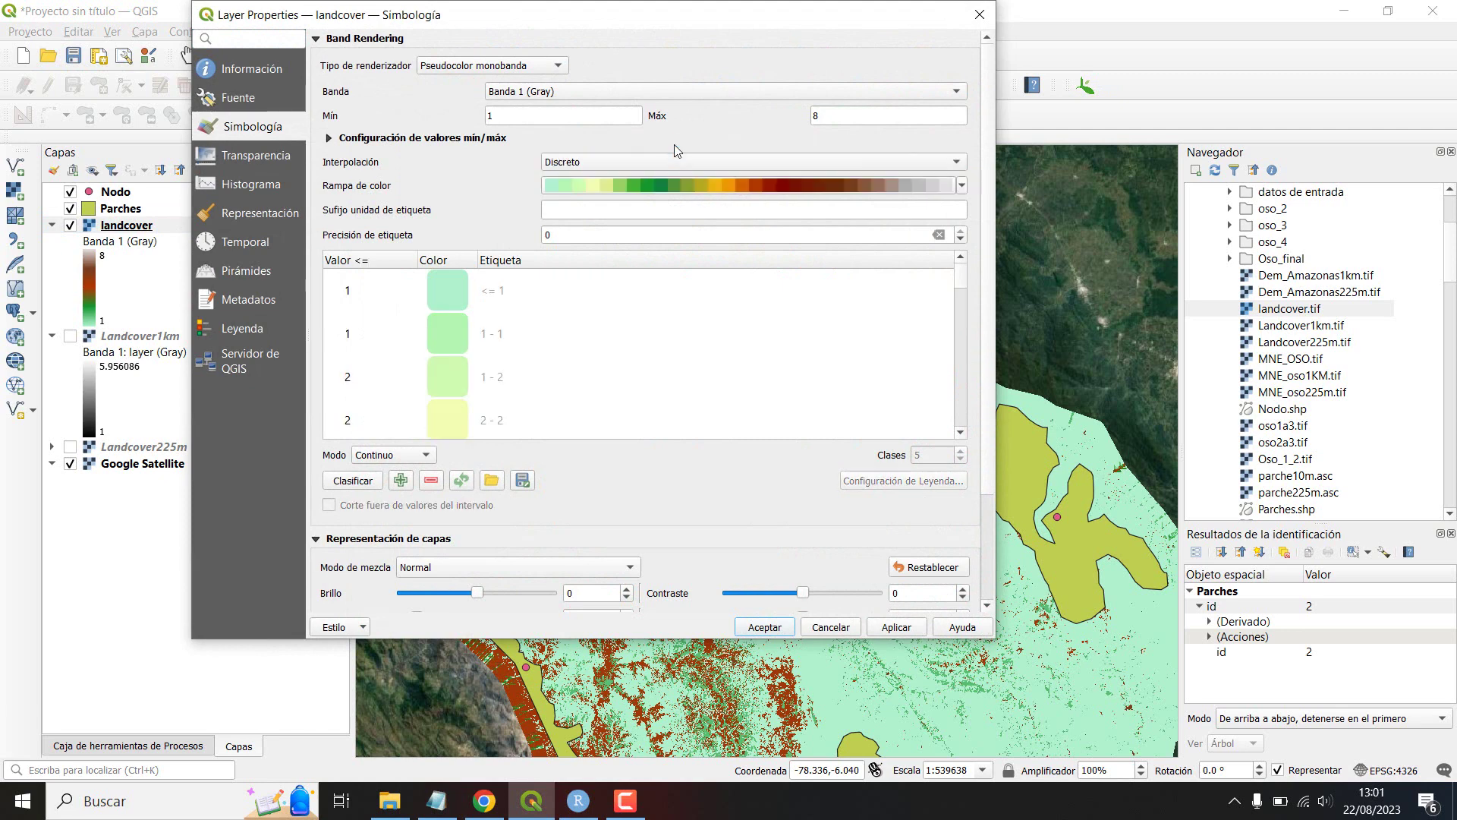
{"action": "left_click", "coordinate": [886, 628]}
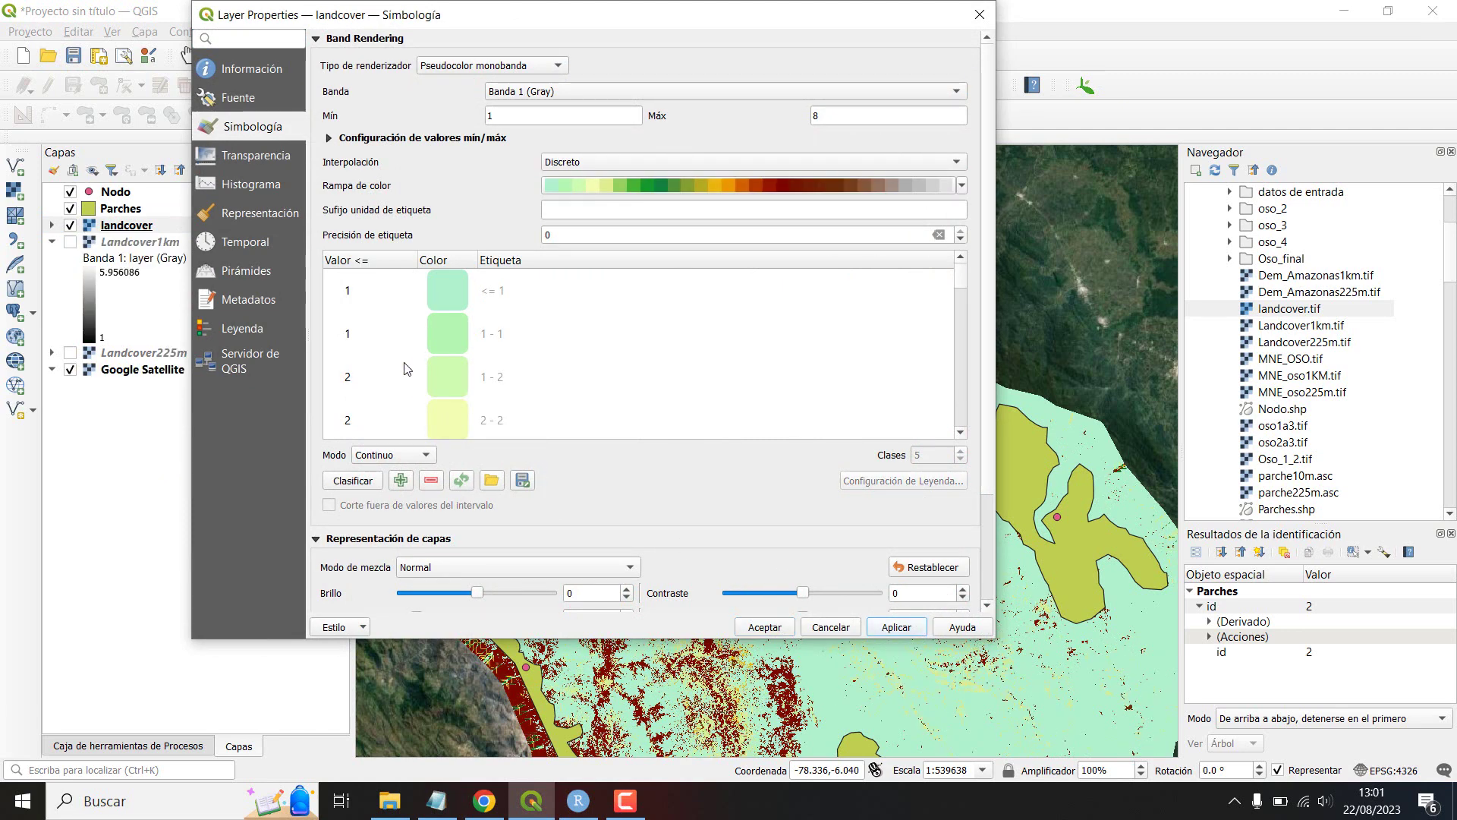
Step: Review the landcover color classes and set their classification mode to Intervalo igual
{"action": "scroll", "coordinate": [499, 328], "scroll_direction": "down", "scroll_amount": 10}
{"action": "scroll", "coordinate": [480, 377], "scroll_direction": "up", "scroll_amount": 6}
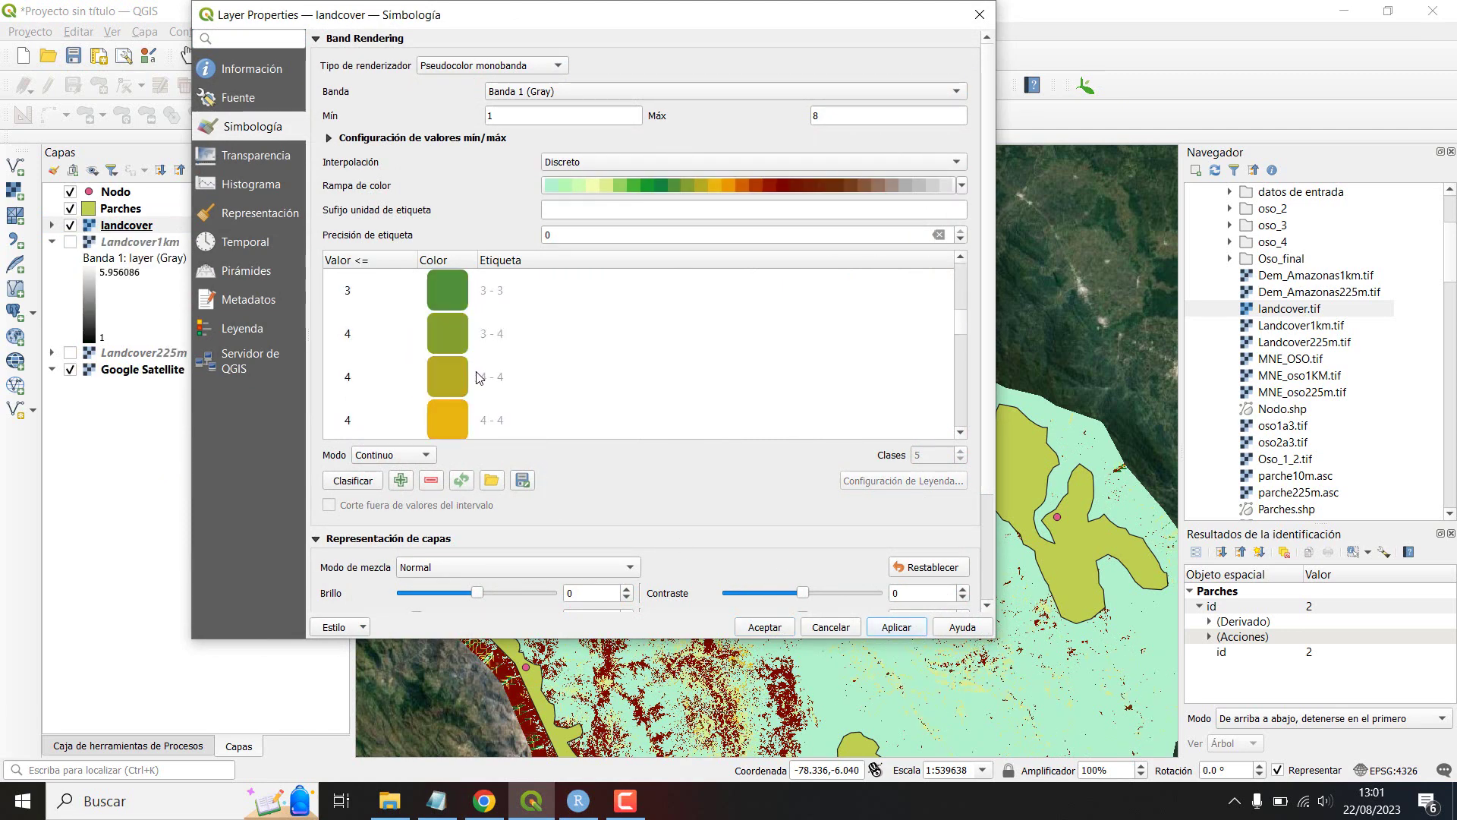
{"action": "scroll", "coordinate": [490, 360], "scroll_direction": "down", "scroll_amount": 10}
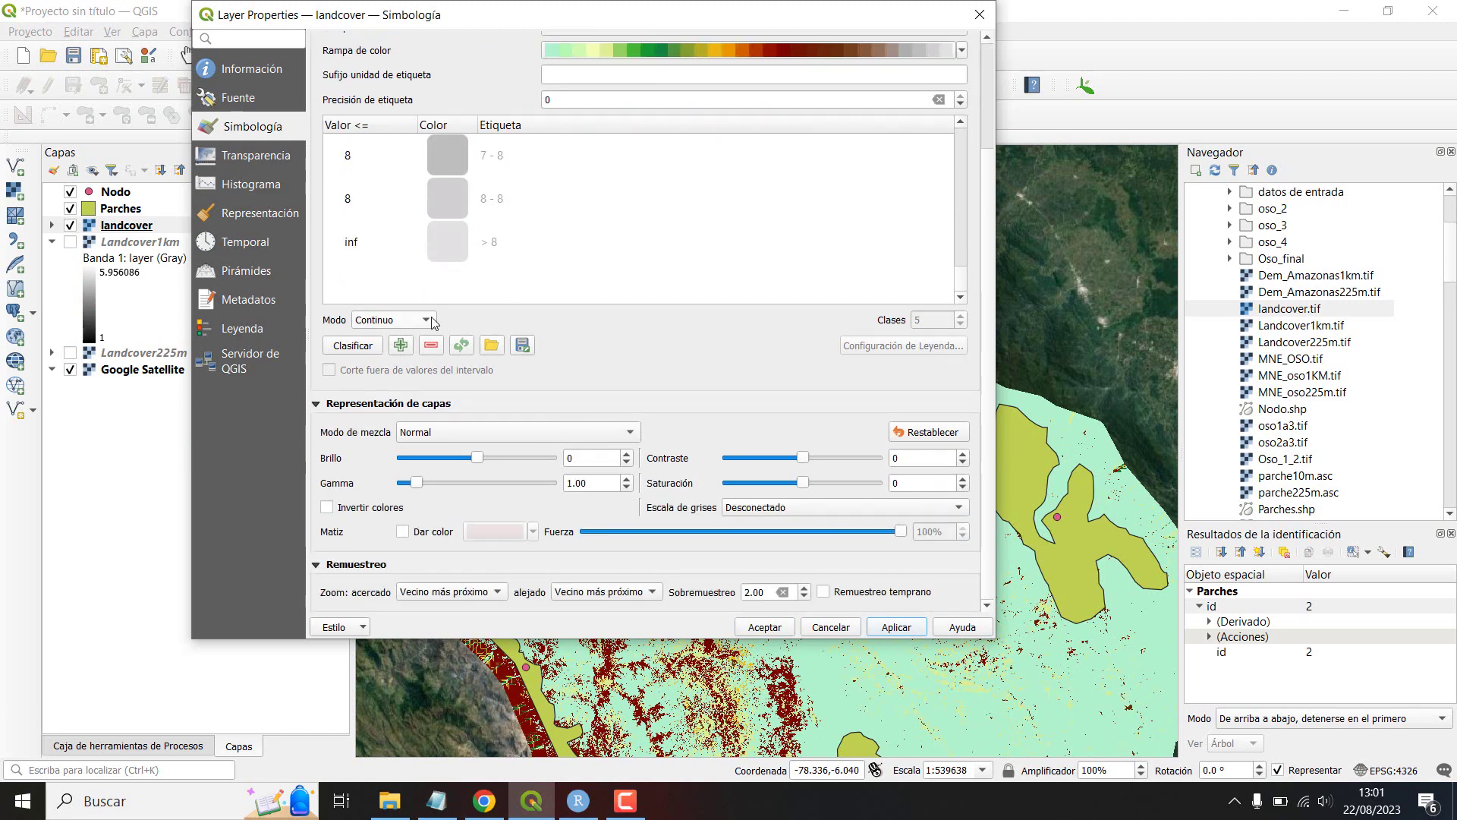
{"action": "left_click", "coordinate": [431, 319]}
{"action": "left_click", "coordinate": [430, 338]}
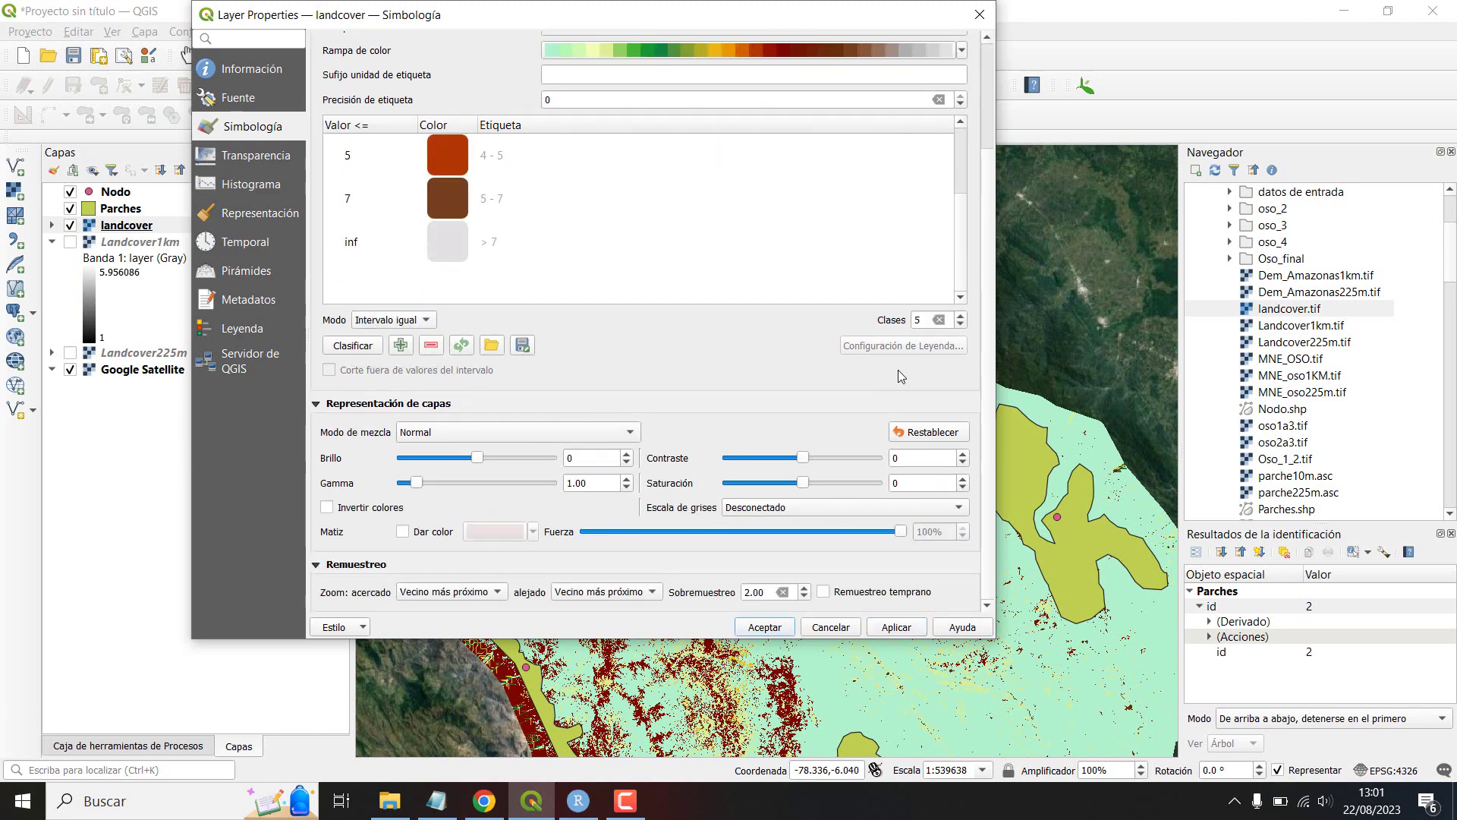
Step: Set the number of landcover color classes to 8, apply it and check the resulting class list
{"action": "left_click", "coordinate": [961, 325]}
{"action": "left_click", "coordinate": [962, 316]}
{"action": "left_click", "coordinate": [961, 317]}
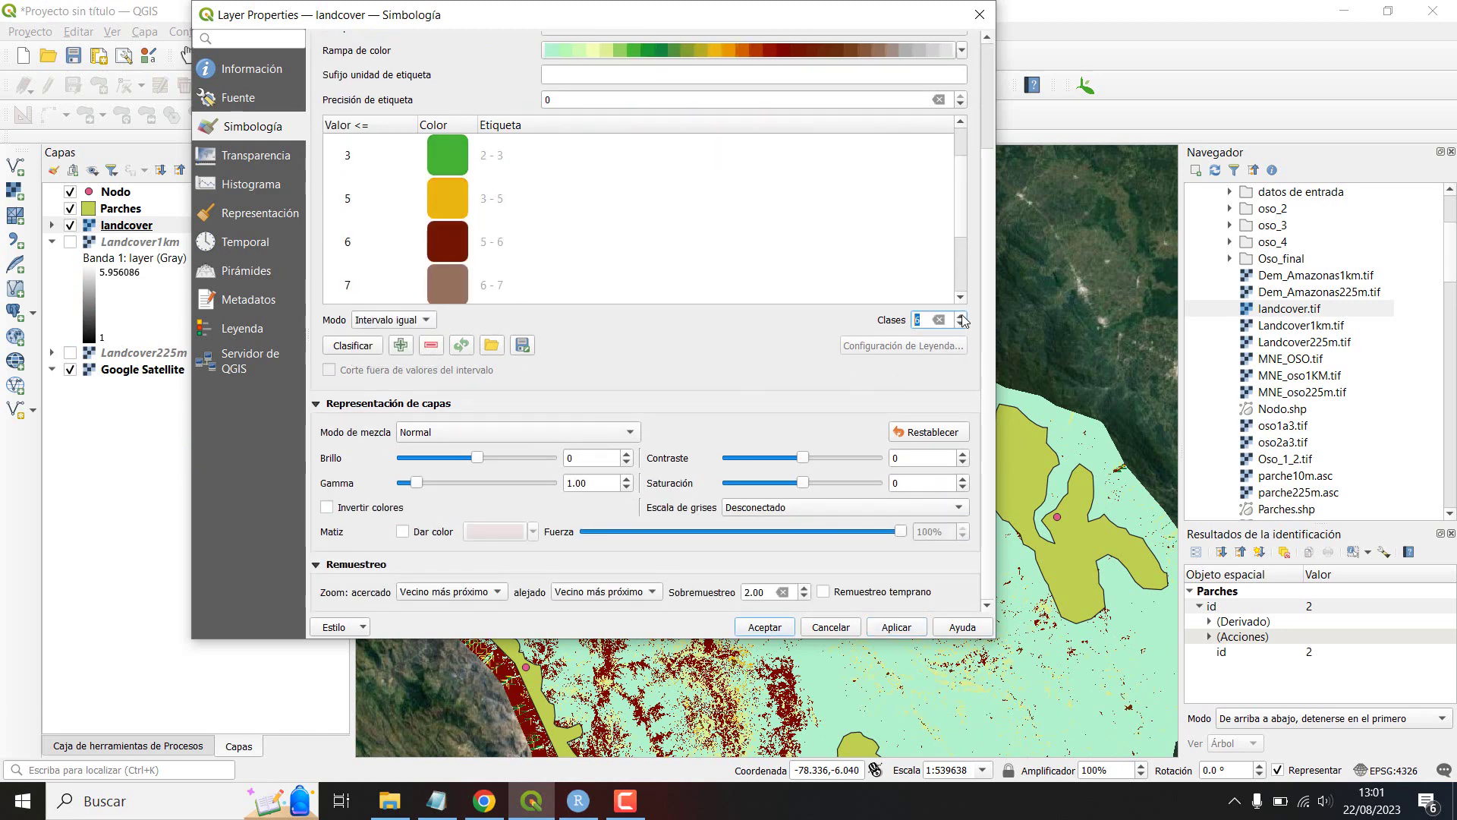
{"action": "left_click", "coordinate": [961, 317]}
{"action": "left_click", "coordinate": [962, 317]}
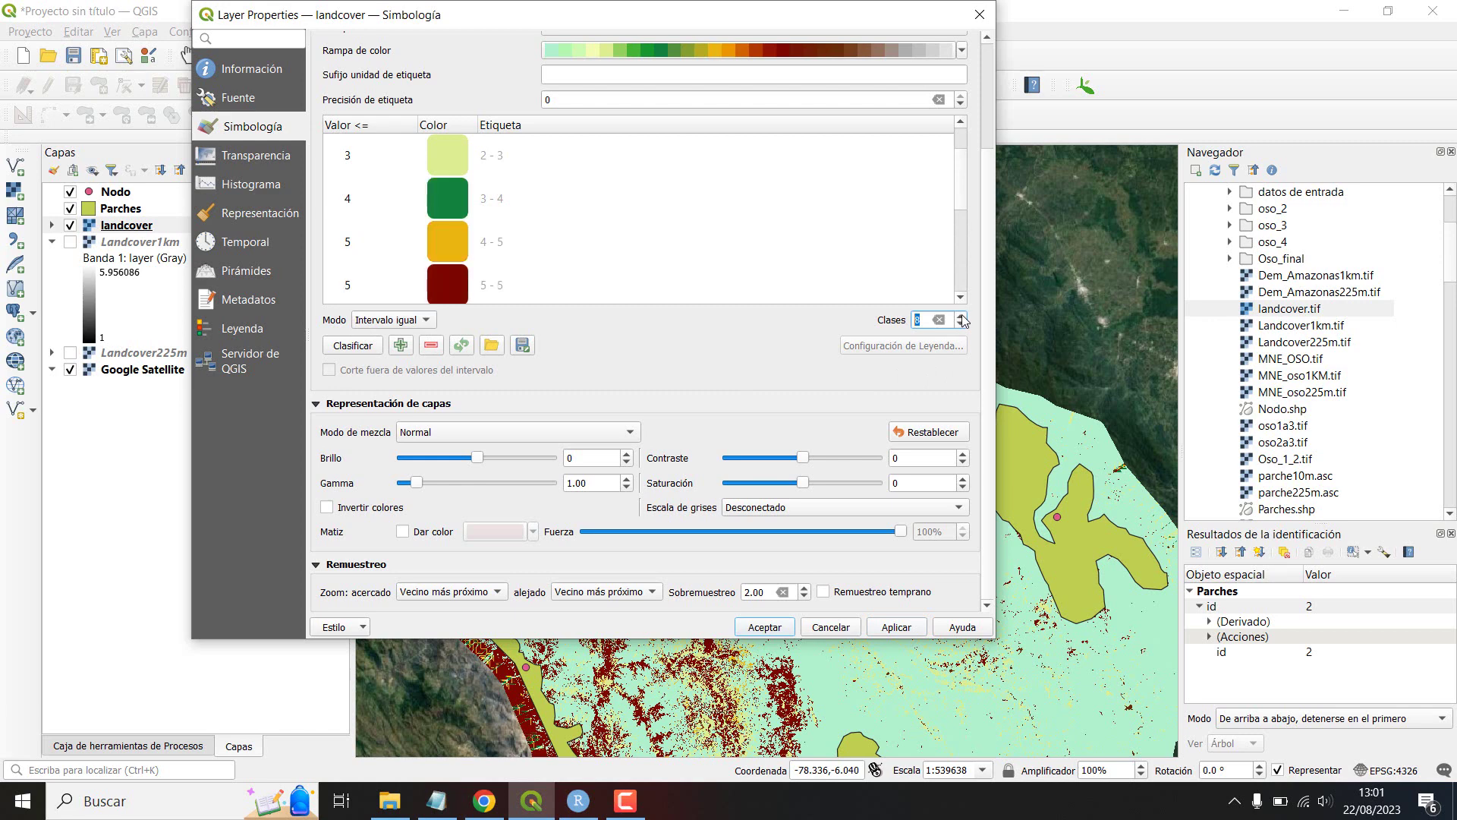
{"action": "left_click", "coordinate": [905, 629]}
{"action": "scroll", "coordinate": [439, 235], "scroll_direction": "down", "scroll_amount": 2}
{"action": "scroll", "coordinate": [439, 235], "scroll_direction": "up", "scroll_amount": 3}
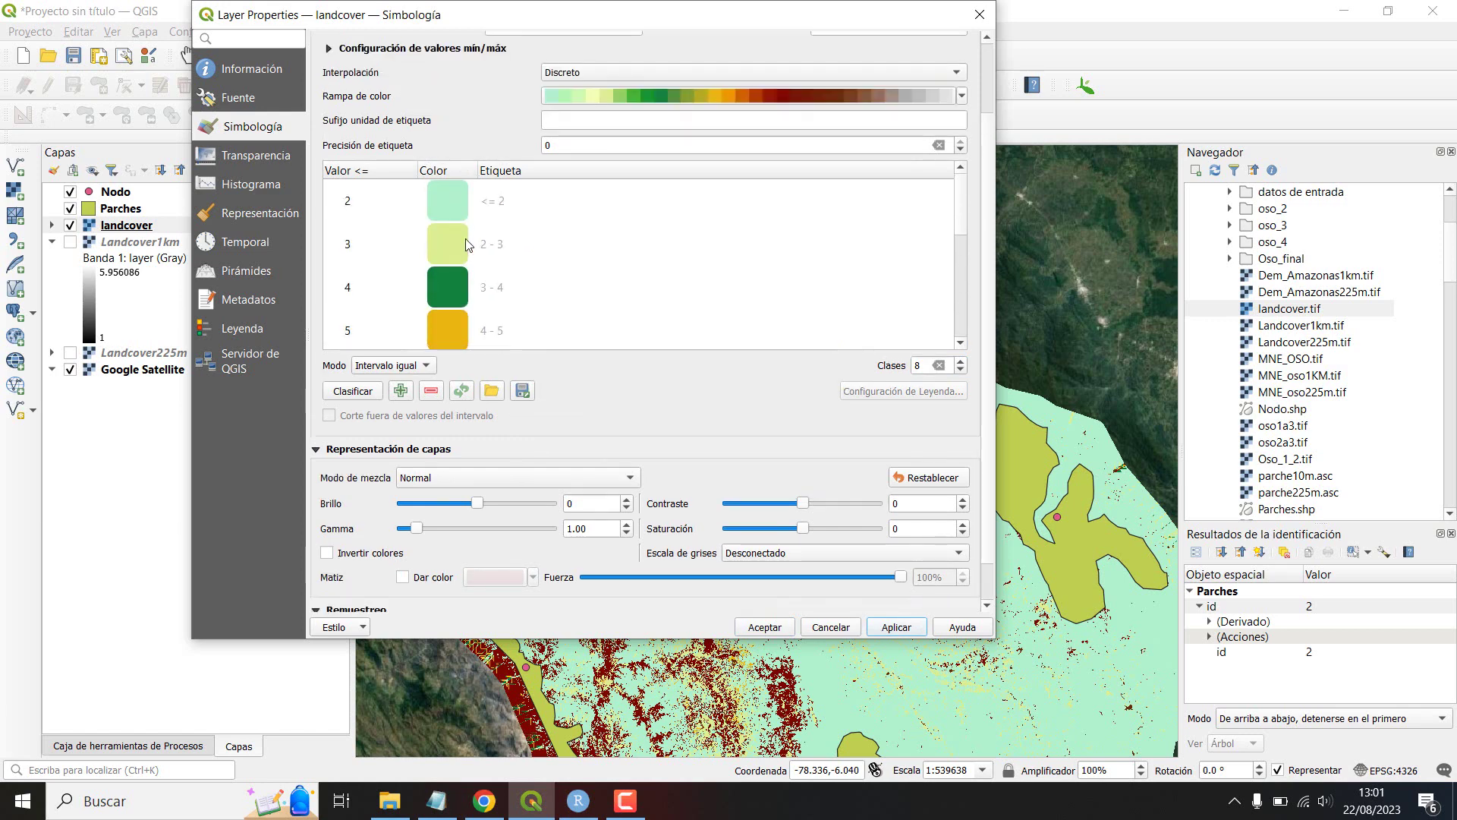
{"action": "scroll", "coordinate": [634, 384], "scroll_direction": "up", "scroll_amount": 1}
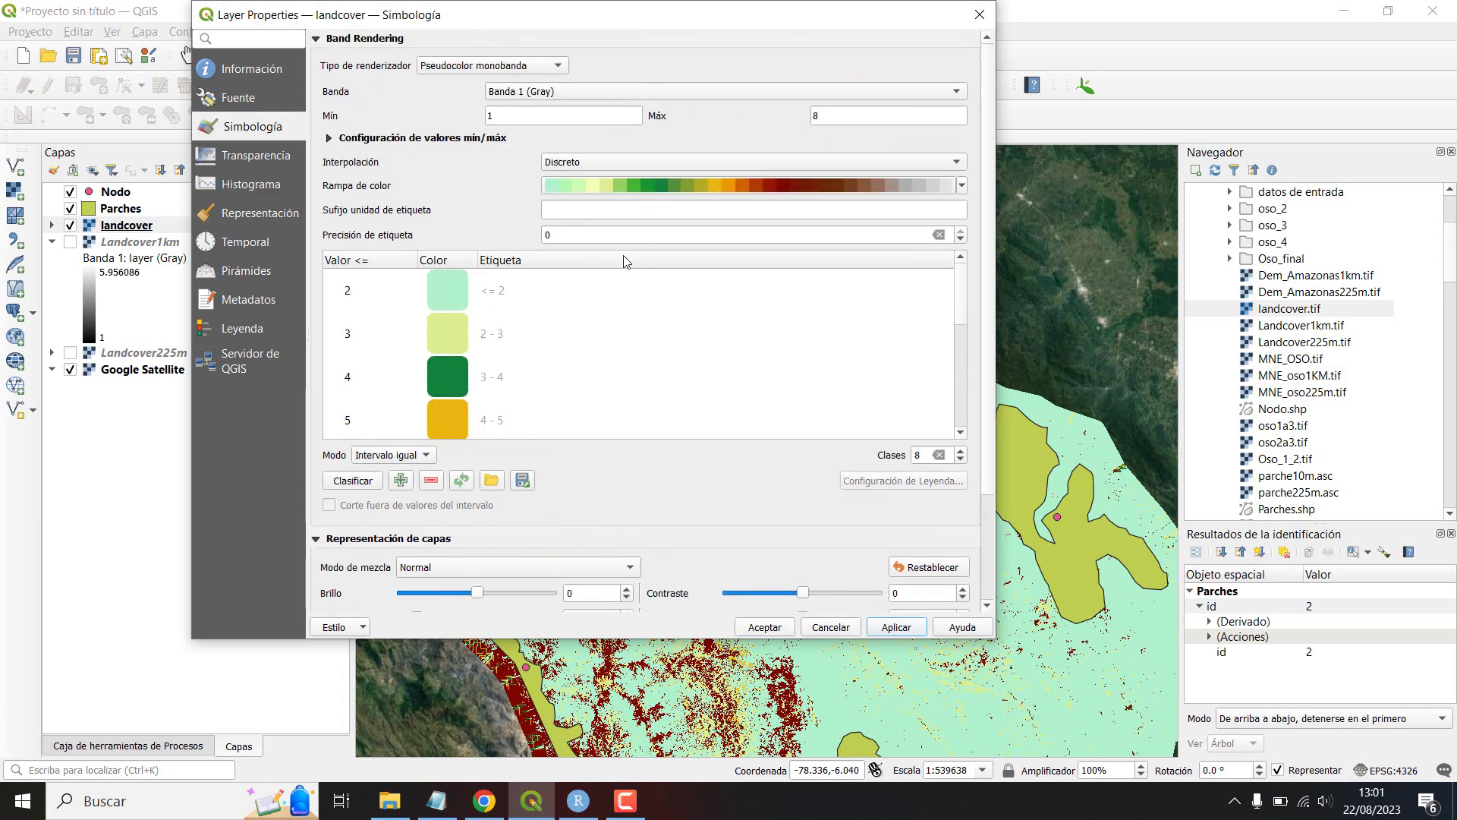
{"action": "scroll", "coordinate": [630, 278], "scroll_direction": "down", "scroll_amount": 3}
{"action": "scroll", "coordinate": [928, 163], "scroll_direction": "up", "scroll_amount": 3}
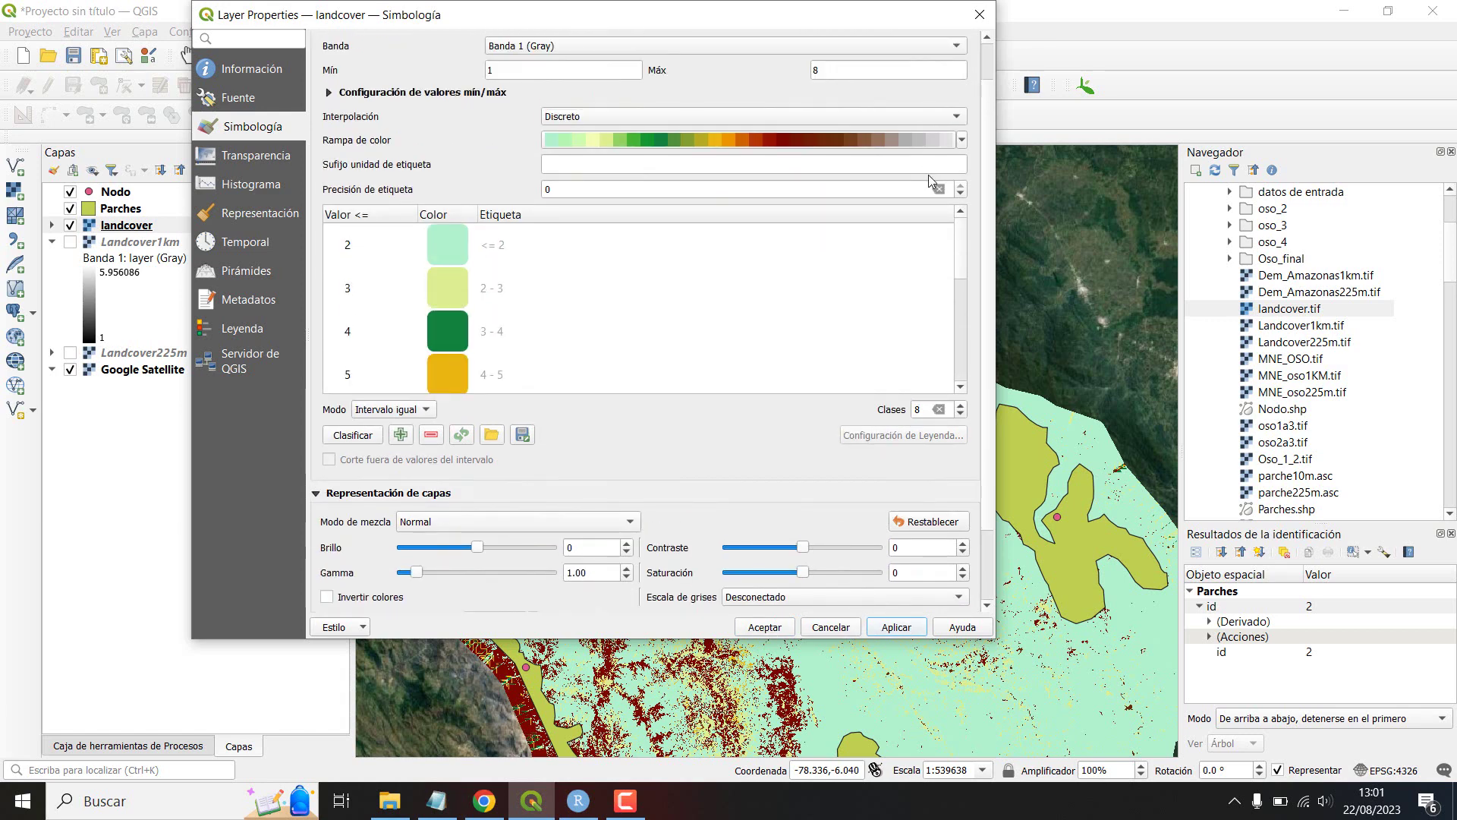
Step: Change the landcover color interpolation to Exacto, apply it and accept the layer properties
{"action": "left_click", "coordinate": [958, 117]}
{"action": "left_click", "coordinate": [815, 151]}
{"action": "scroll", "coordinate": [762, 436], "scroll_direction": "down", "scroll_amount": 1}
{"action": "left_click", "coordinate": [896, 627]}
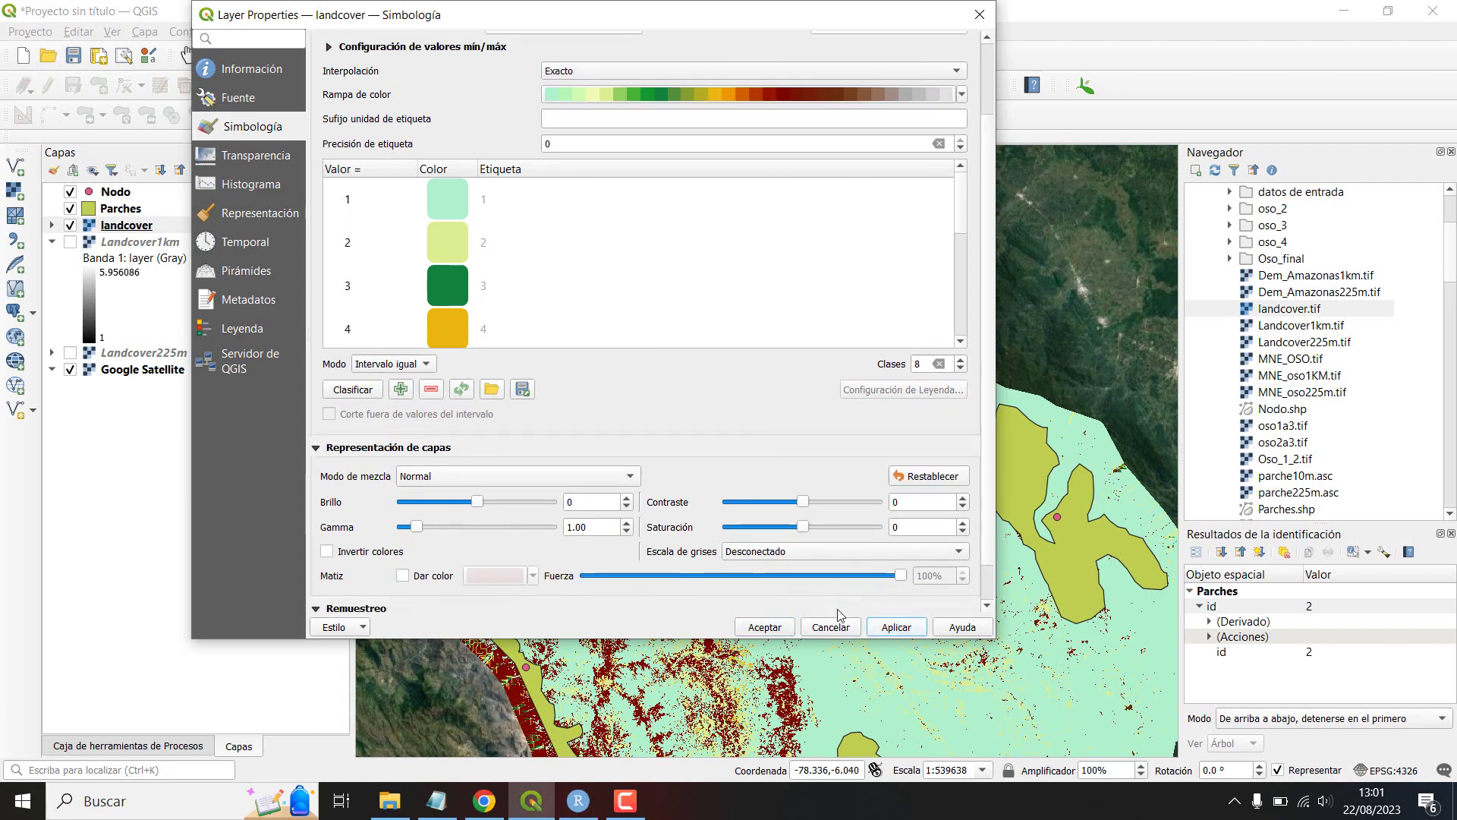
{"action": "scroll", "coordinate": [530, 210], "scroll_direction": "down", "scroll_amount": 1}
{"action": "scroll", "coordinate": [529, 210], "scroll_direction": "down", "scroll_amount": 1}
{"action": "left_click", "coordinate": [765, 626]}
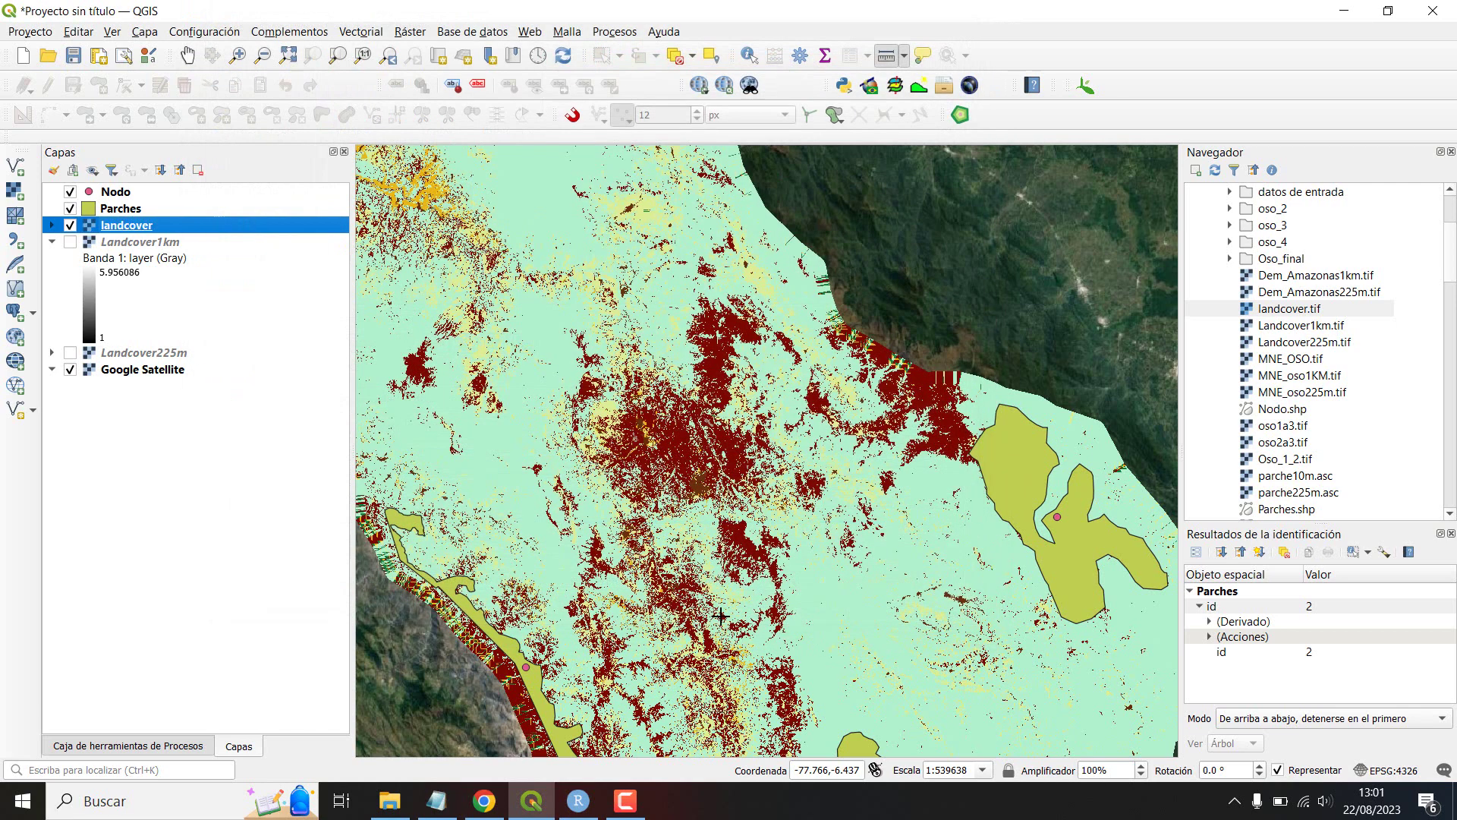
Step: Compare the urban area in the landcover raster with the satellite image beneath it and expand the landcover legend
{"action": "left_click", "coordinate": [71, 226]}
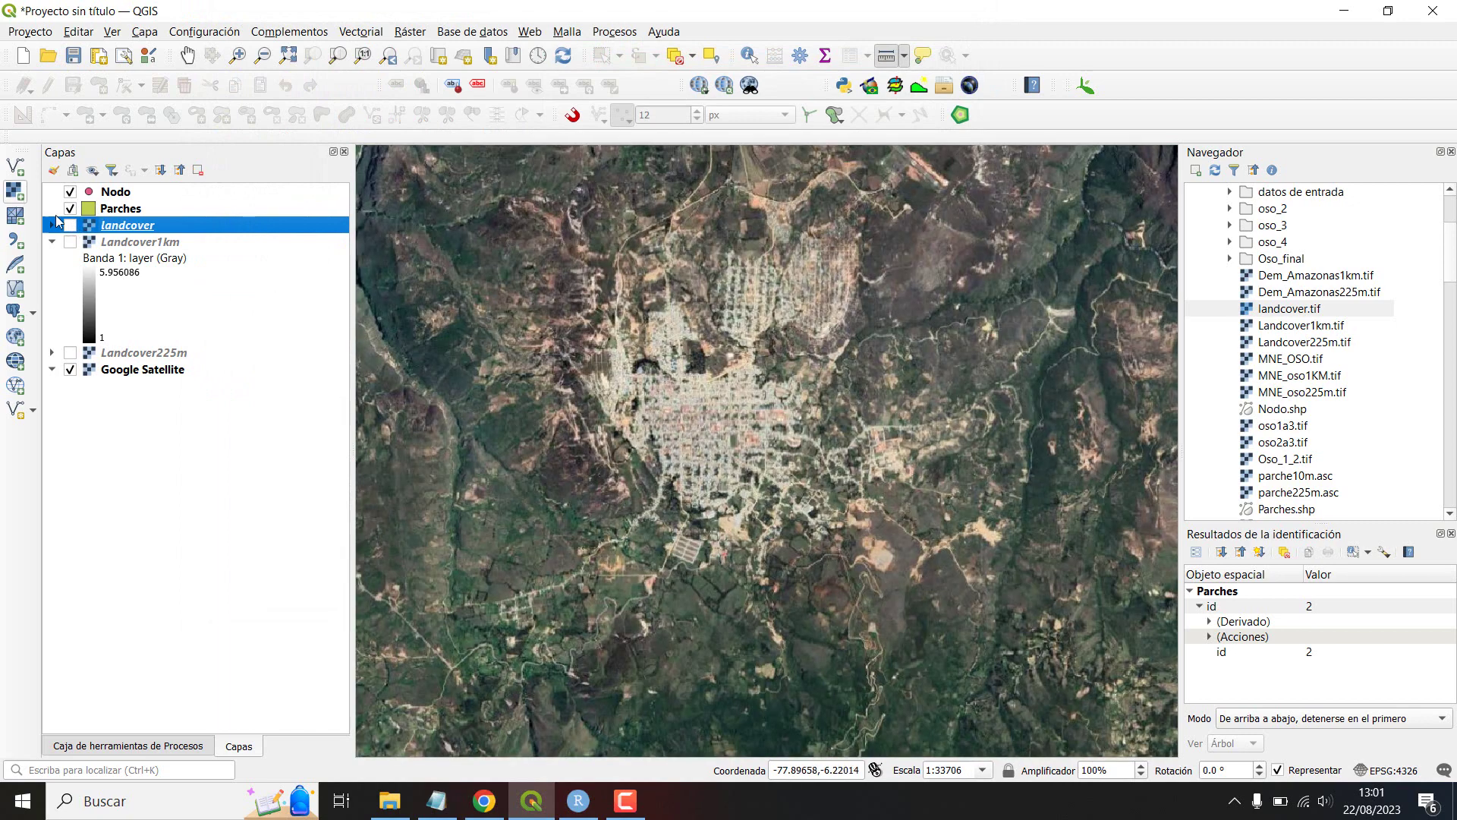
{"action": "left_click", "coordinate": [70, 226]}
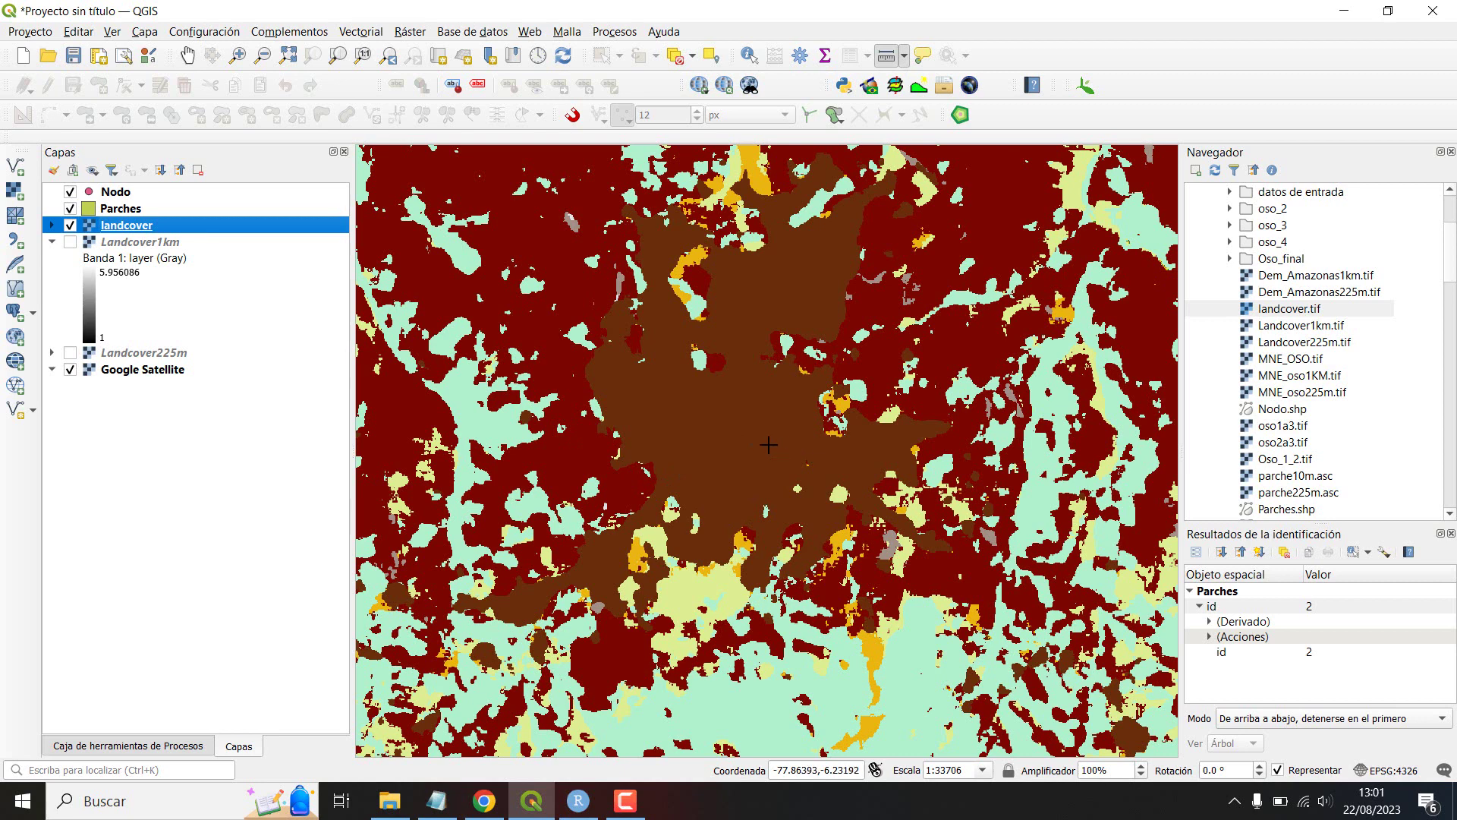
{"action": "left_click", "coordinate": [52, 225]}
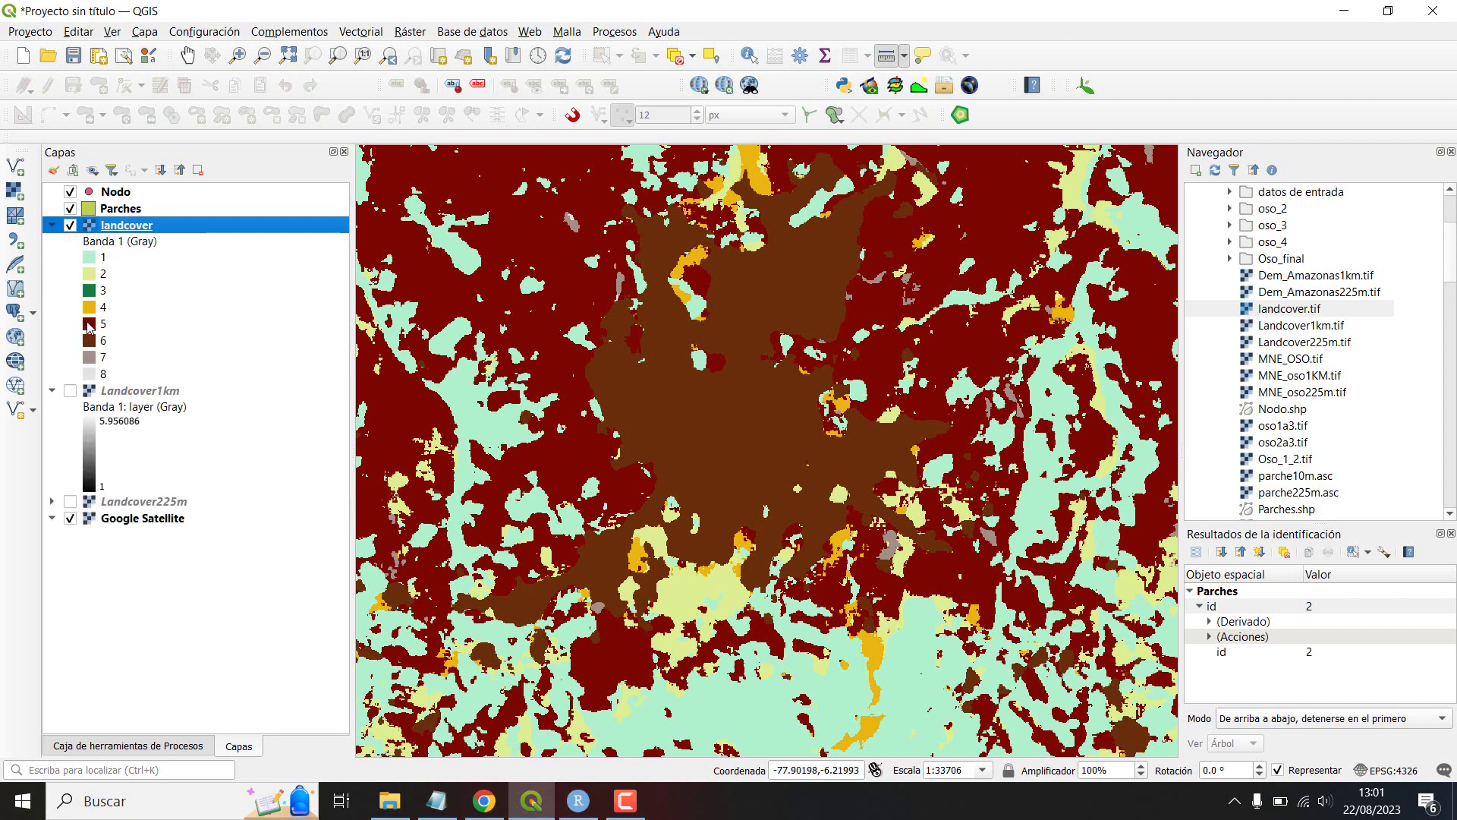
Step: Recolor landcover class 6 to red #fc0d00, then apply and accept the layer properties
{"action": "double_click", "coordinate": [93, 347]}
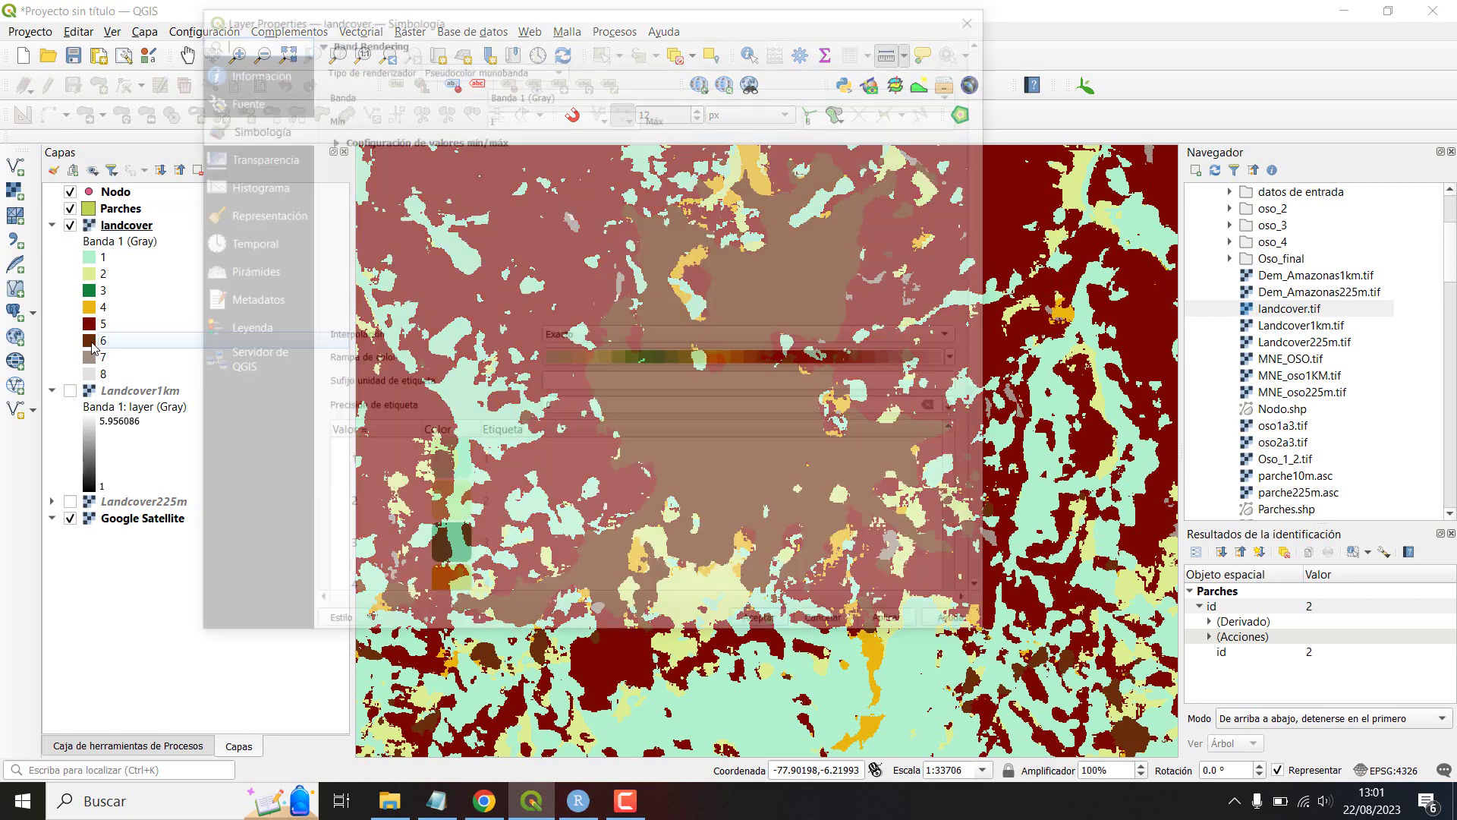
{"action": "scroll", "coordinate": [469, 248], "scroll_direction": "down", "scroll_amount": 5}
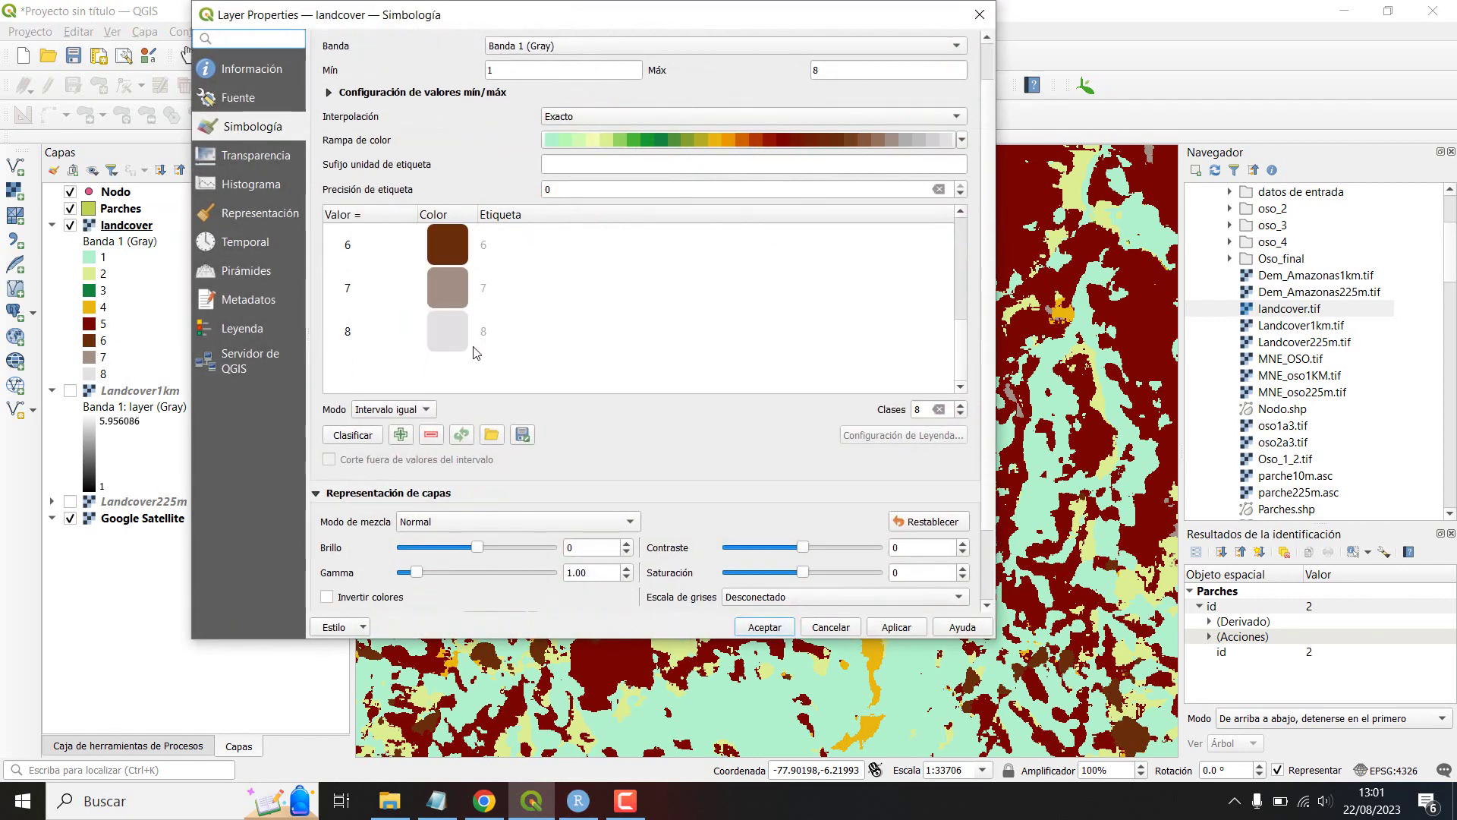
{"action": "double_click", "coordinate": [456, 258]}
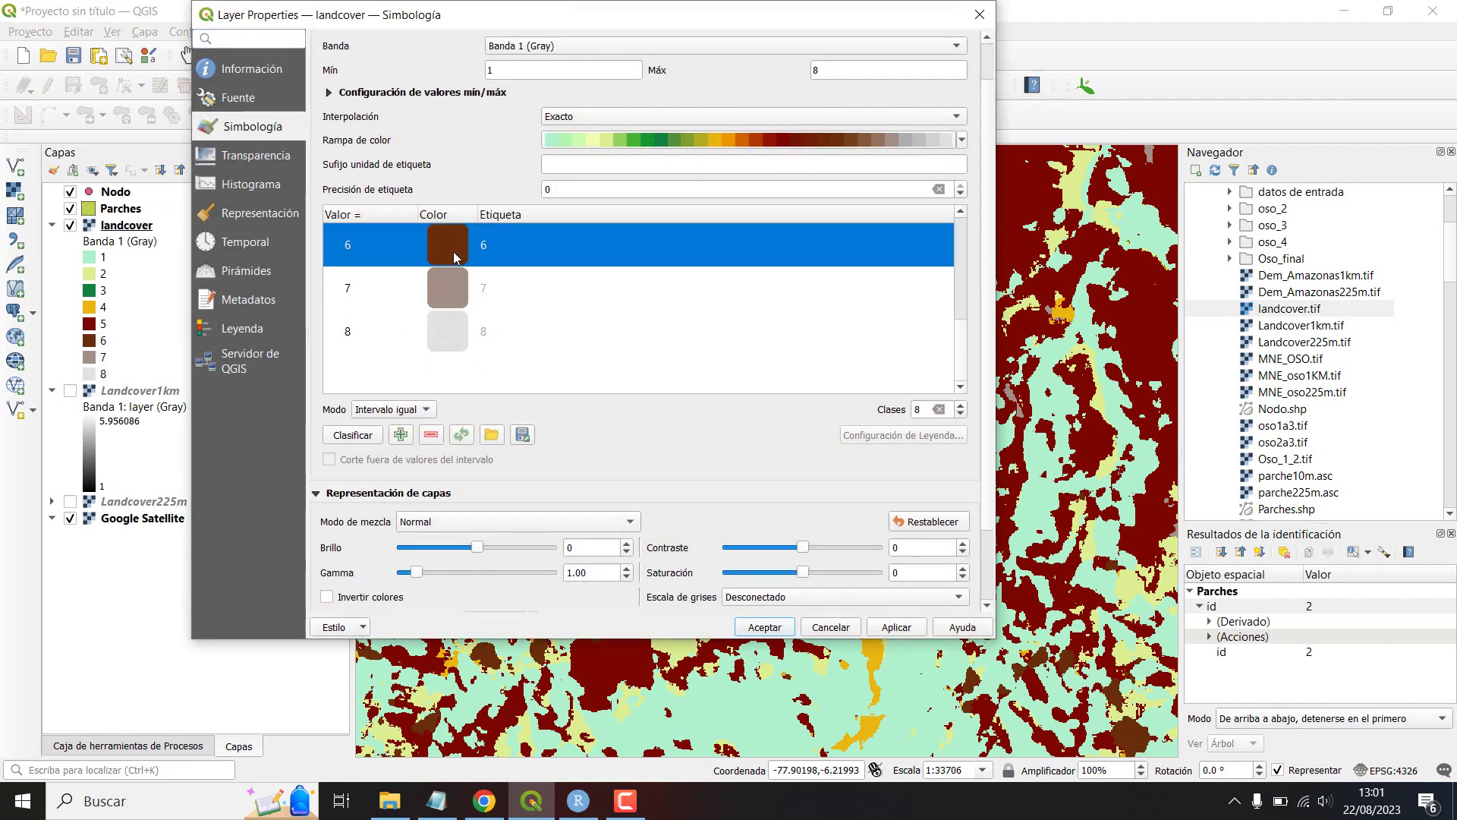
{"action": "left_click", "coordinate": [566, 239]}
{"action": "left_click", "coordinate": [948, 522]}
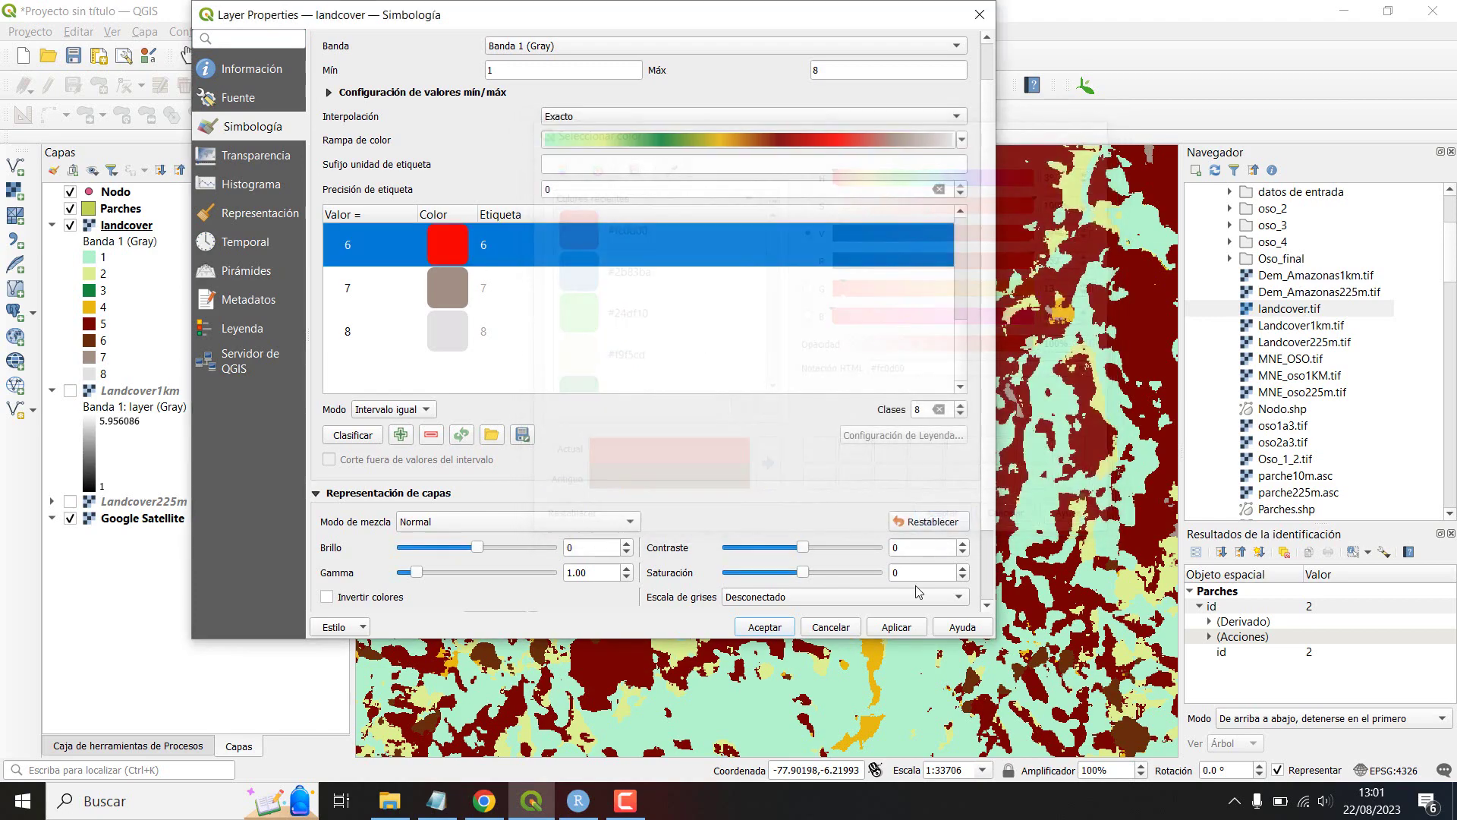
{"action": "left_click", "coordinate": [897, 627]}
{"action": "left_click", "coordinate": [764, 627]}
Step: Examine how landcover classes 5 and 6 are distributed around the urban area and across the whole study area
{"action": "scroll", "coordinate": [727, 608], "scroll_direction": "down", "scroll_amount": 5}
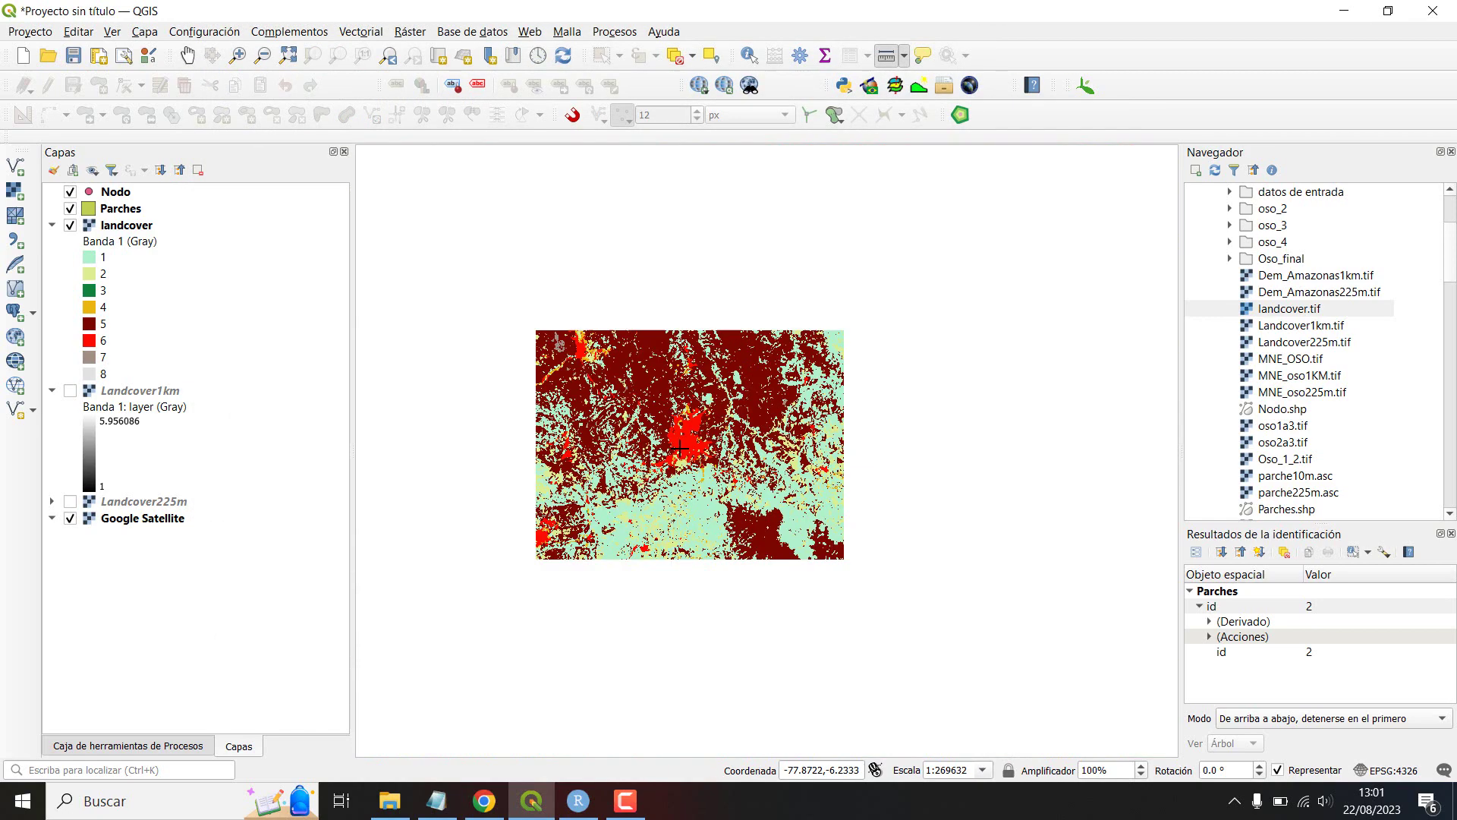
{"action": "scroll", "coordinate": [733, 554], "scroll_direction": "up", "scroll_amount": 1}
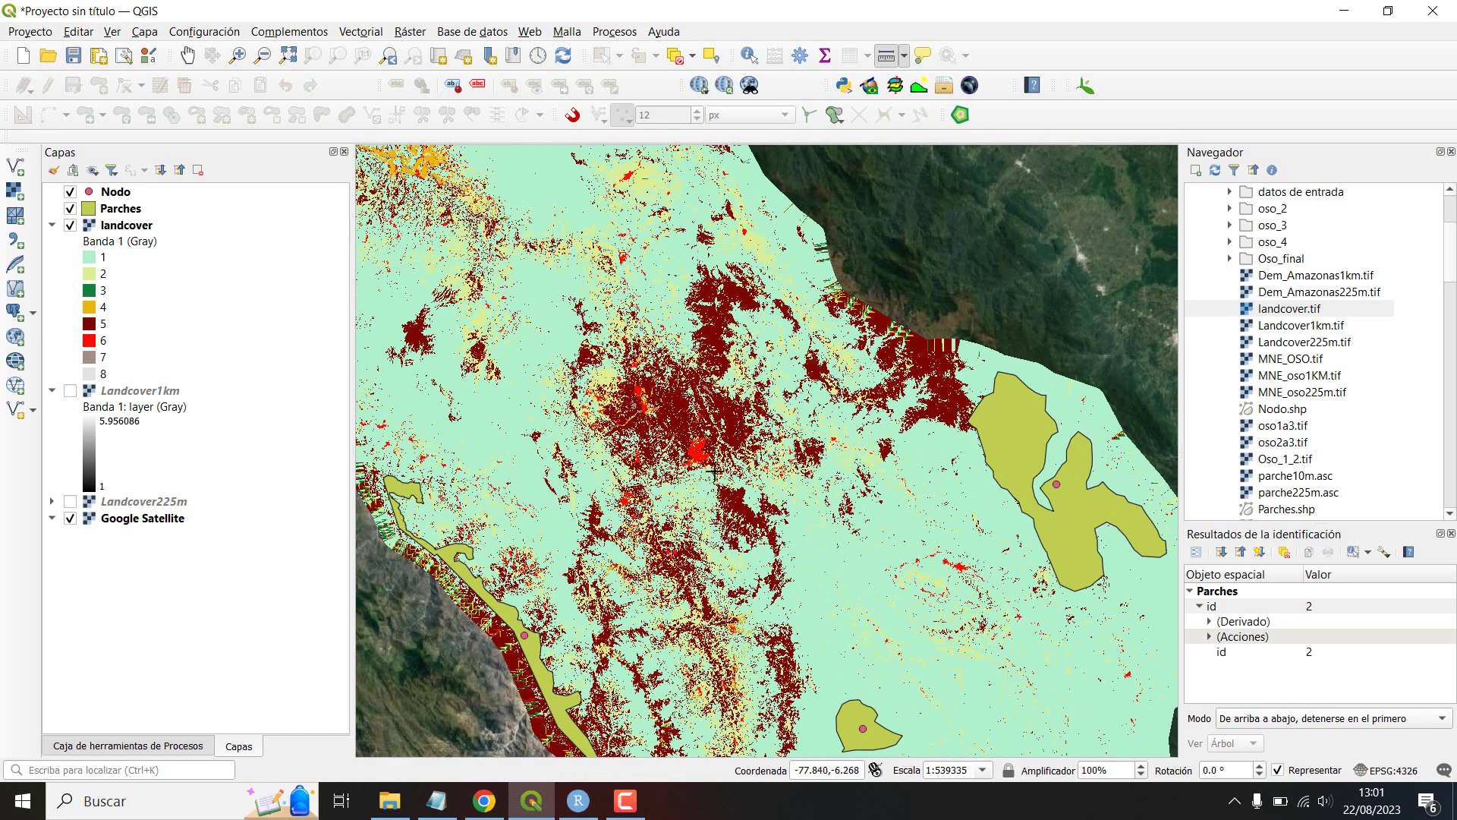
{"action": "left_click", "coordinate": [107, 343]}
{"action": "left_click", "coordinate": [109, 326]}
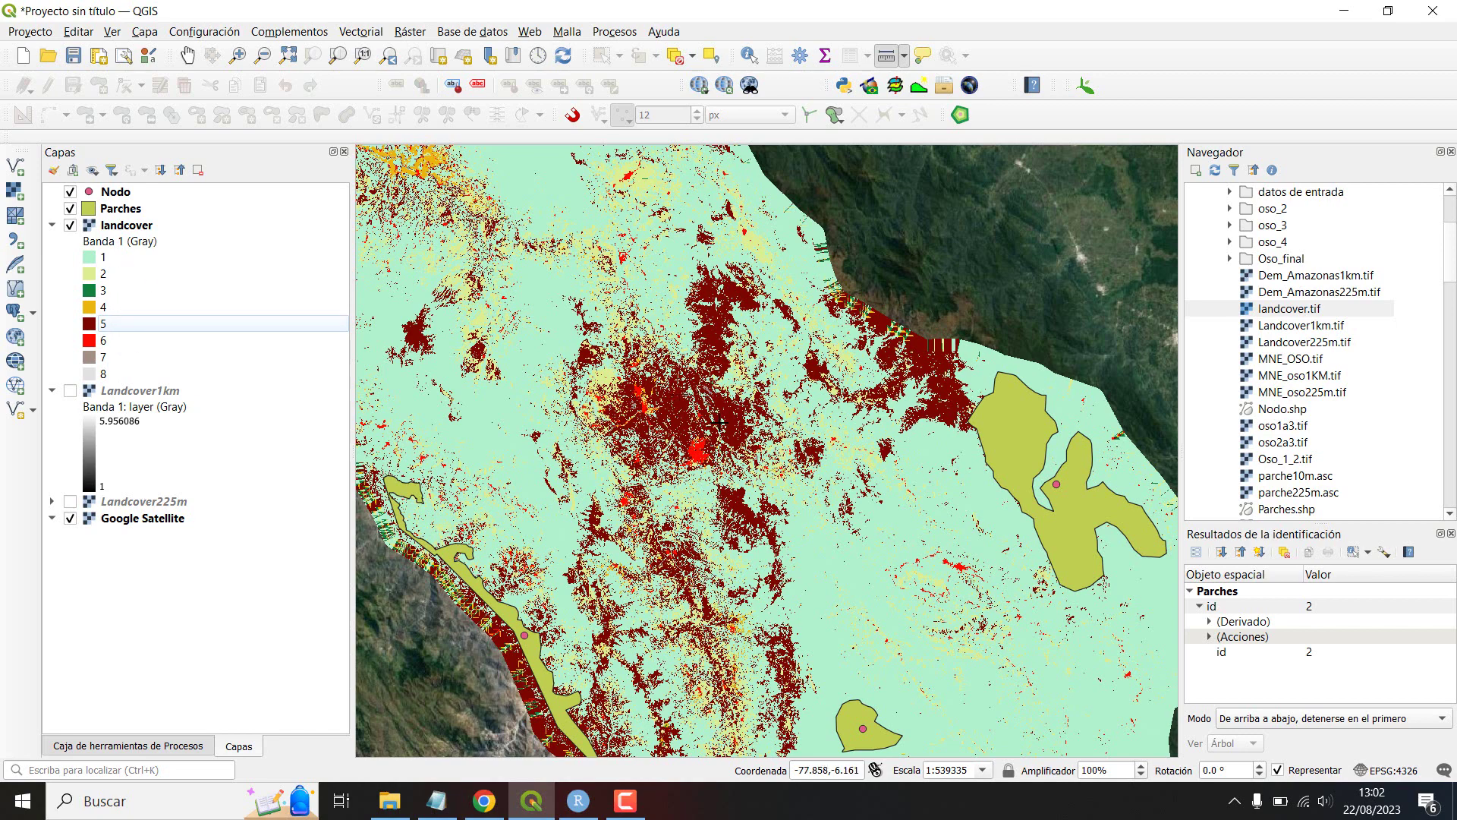
{"action": "scroll", "coordinate": [696, 417], "scroll_direction": "up", "scroll_amount": 2}
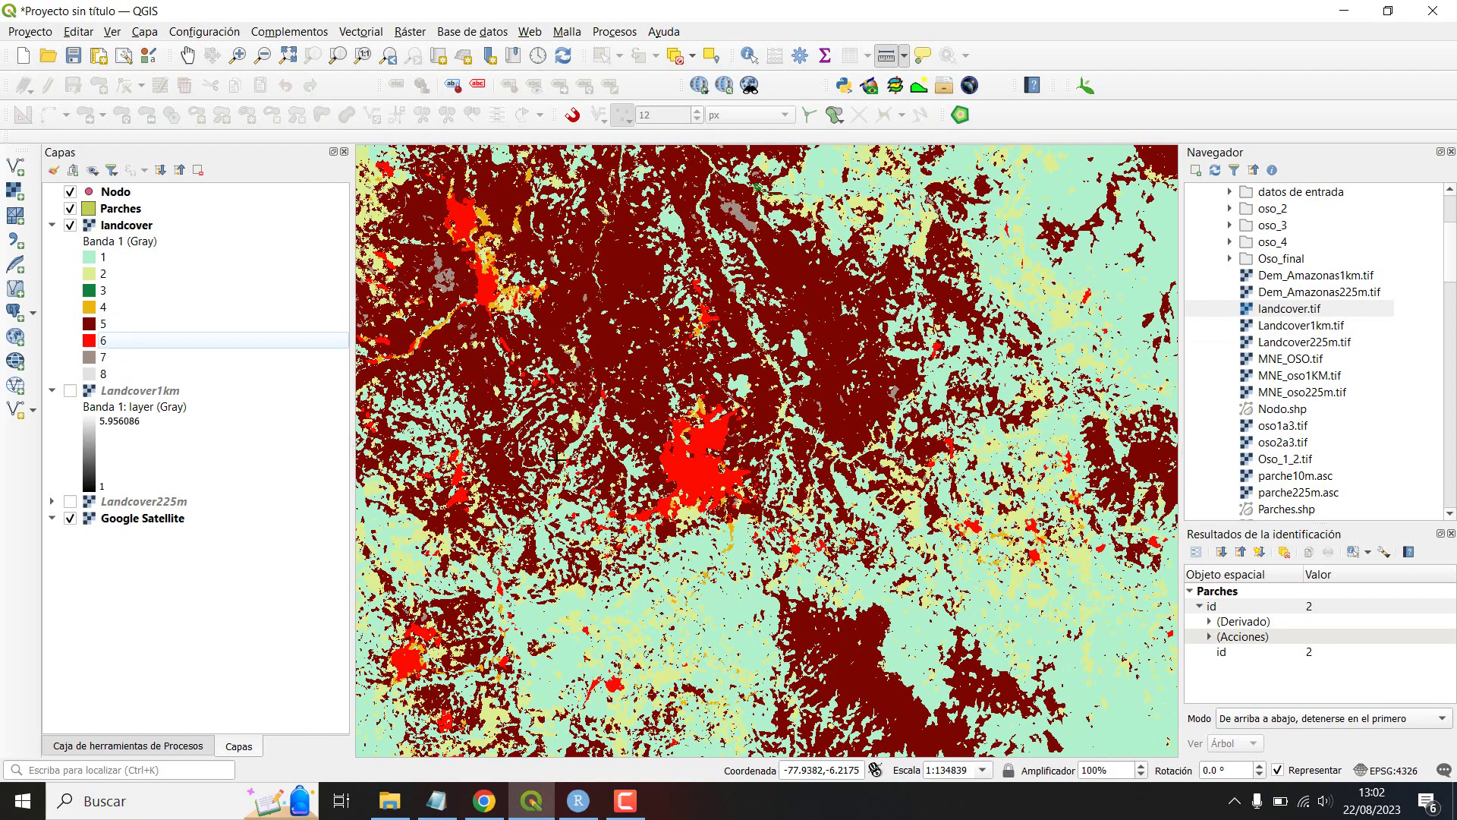
{"action": "scroll", "coordinate": [691, 478], "scroll_direction": "up", "scroll_amount": 1}
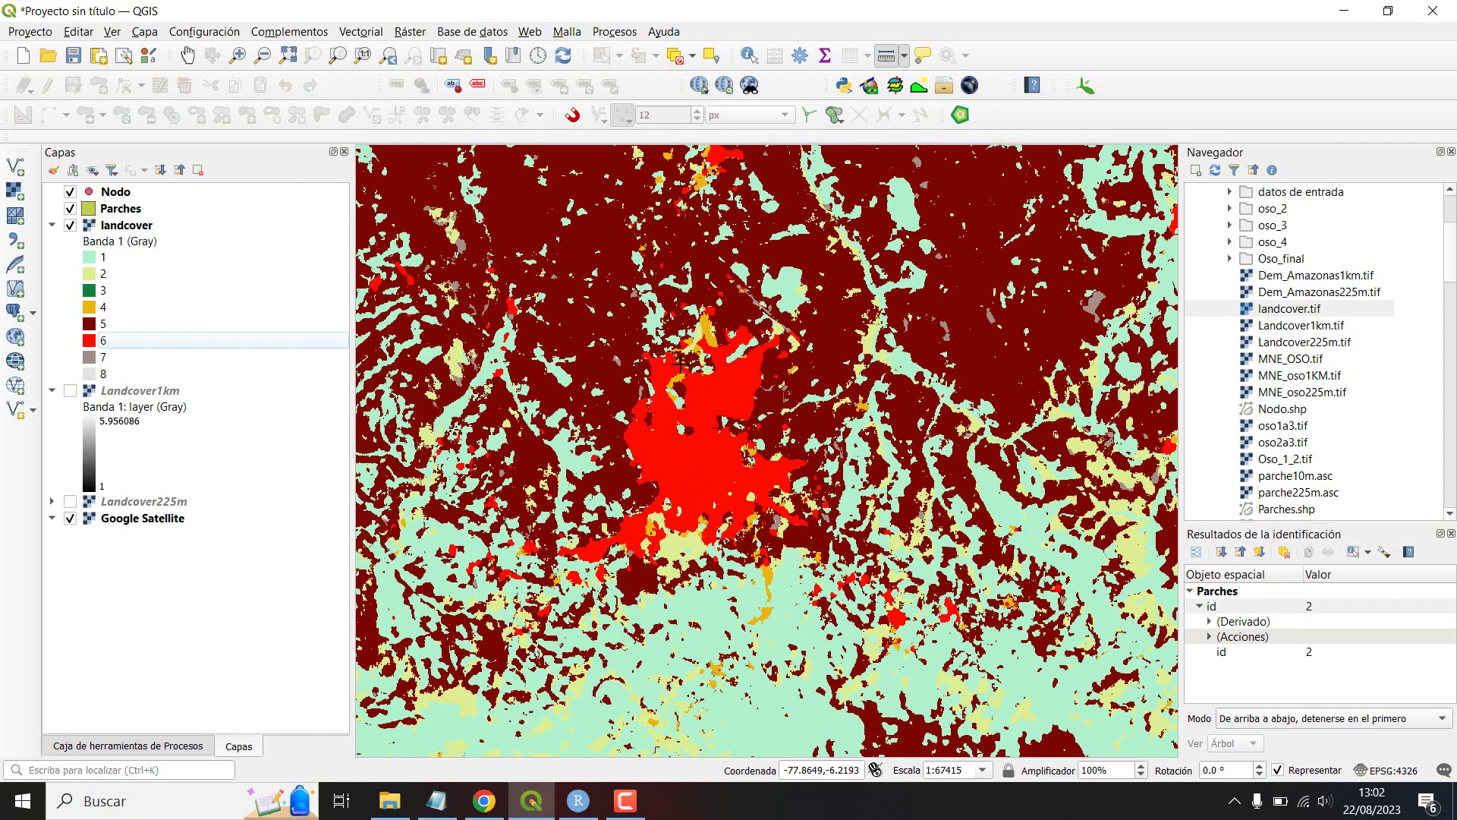
{"action": "scroll", "coordinate": [657, 476], "scroll_direction": "down", "scroll_amount": 4}
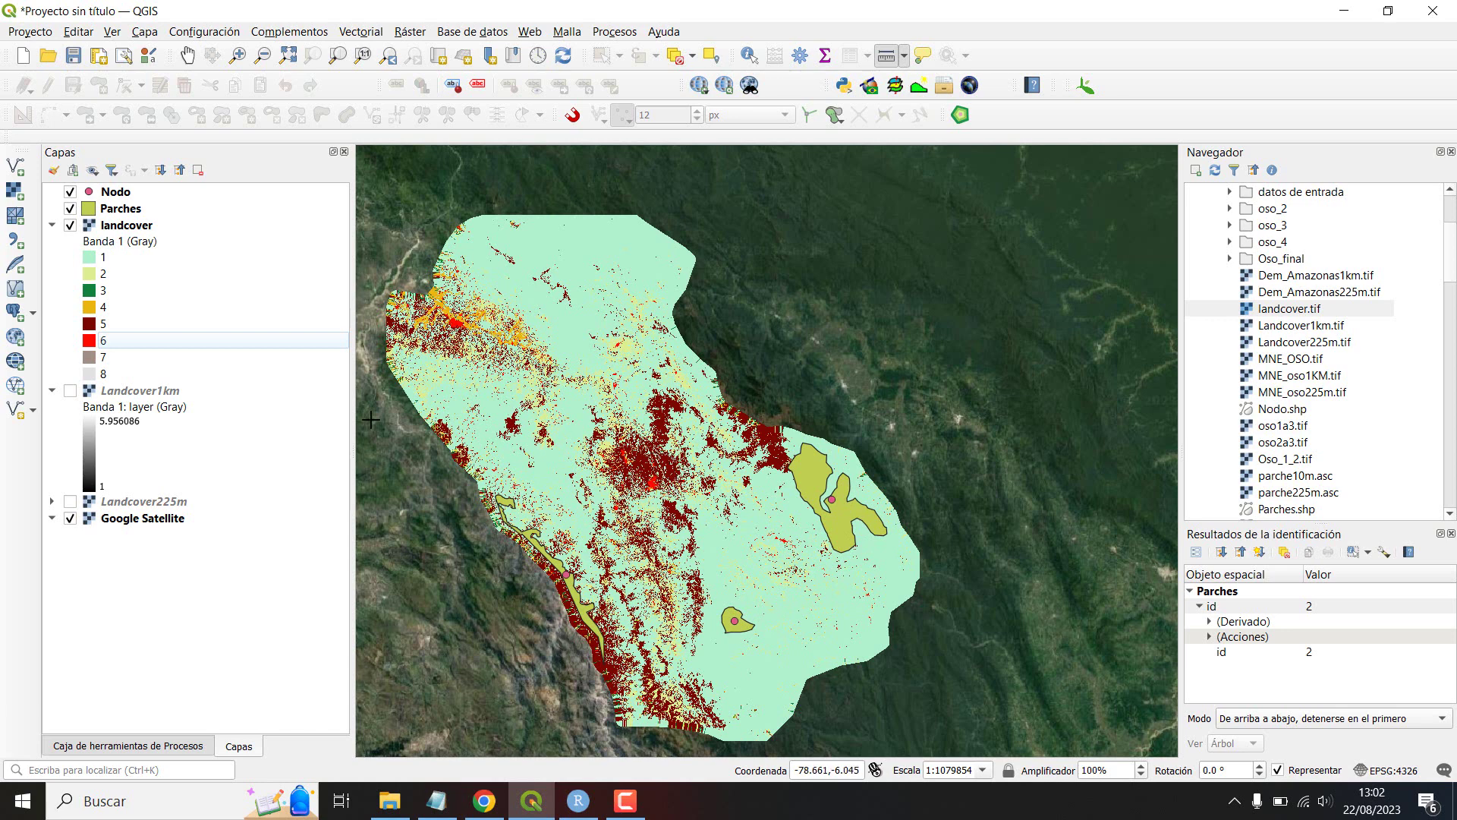
Step: Recolor landcover class 5 to the recent green #24df10, then apply and accept the layer properties
{"action": "double_click", "coordinate": [91, 325]}
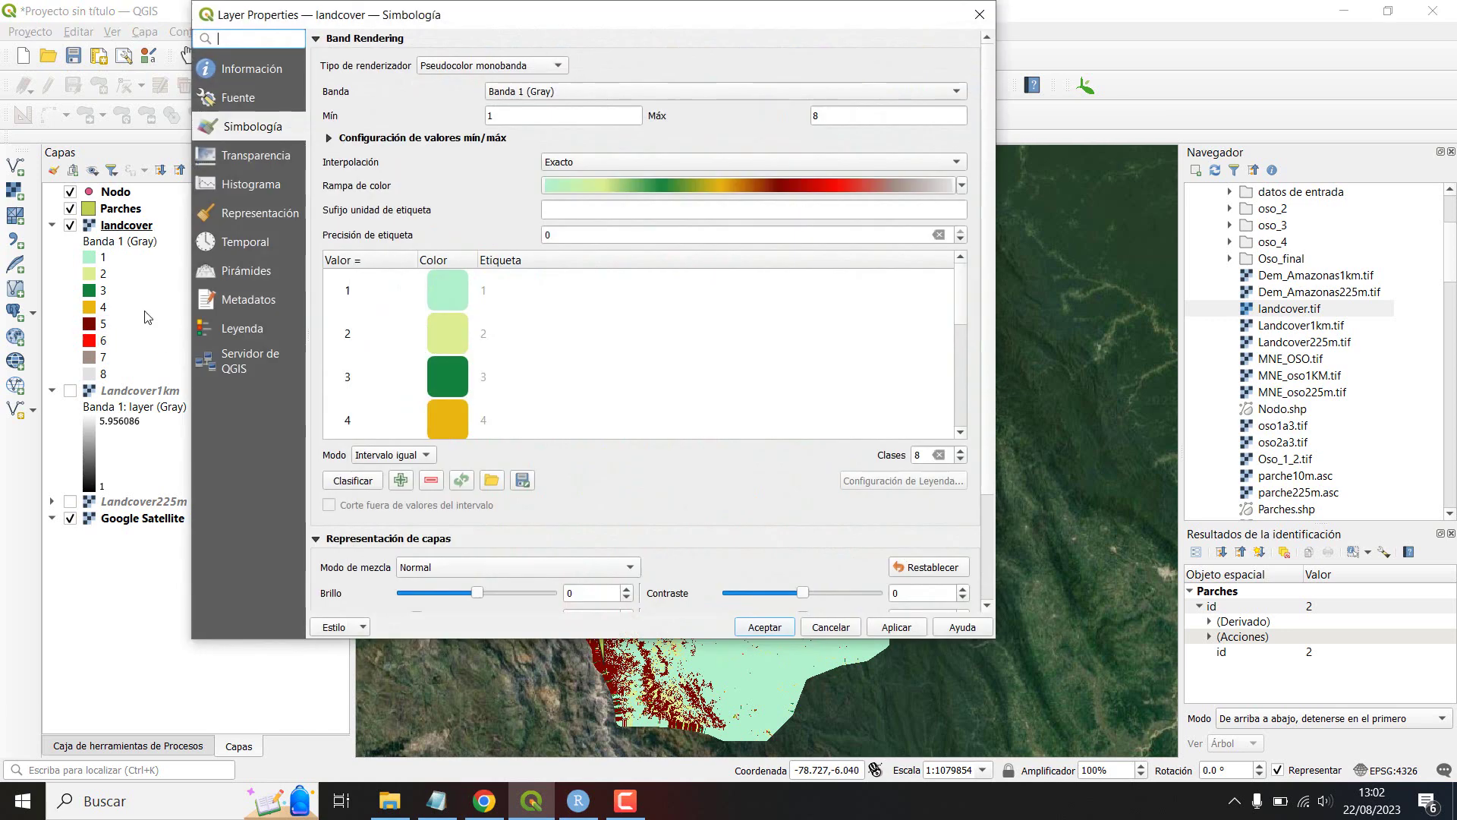
{"action": "scroll", "coordinate": [444, 393], "scroll_direction": "down", "scroll_amount": 5}
{"action": "scroll", "coordinate": [467, 375], "scroll_direction": "up", "scroll_amount": 3}
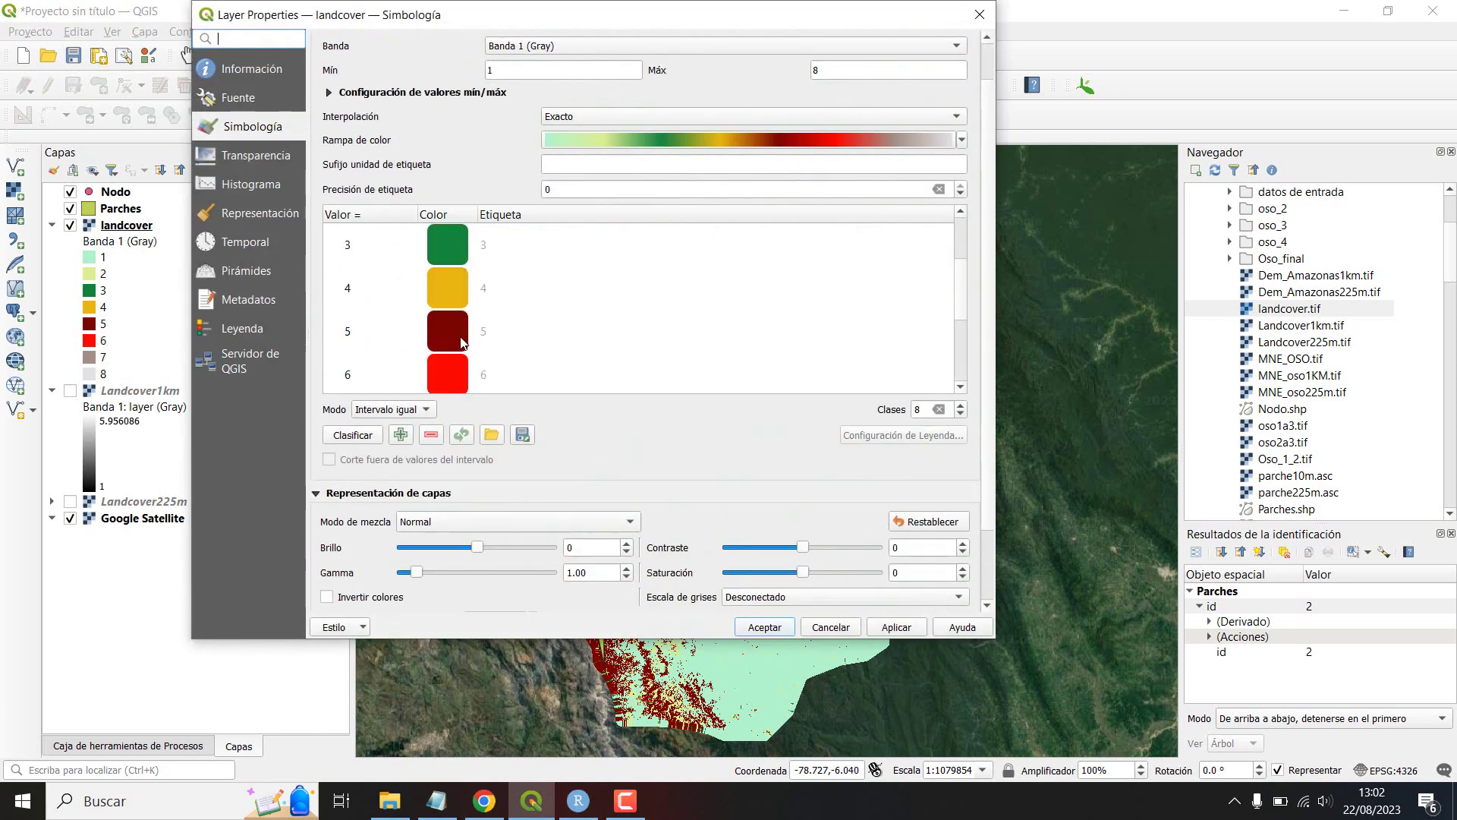
{"action": "double_click", "coordinate": [460, 341]}
{"action": "left_click", "coordinate": [584, 319]}
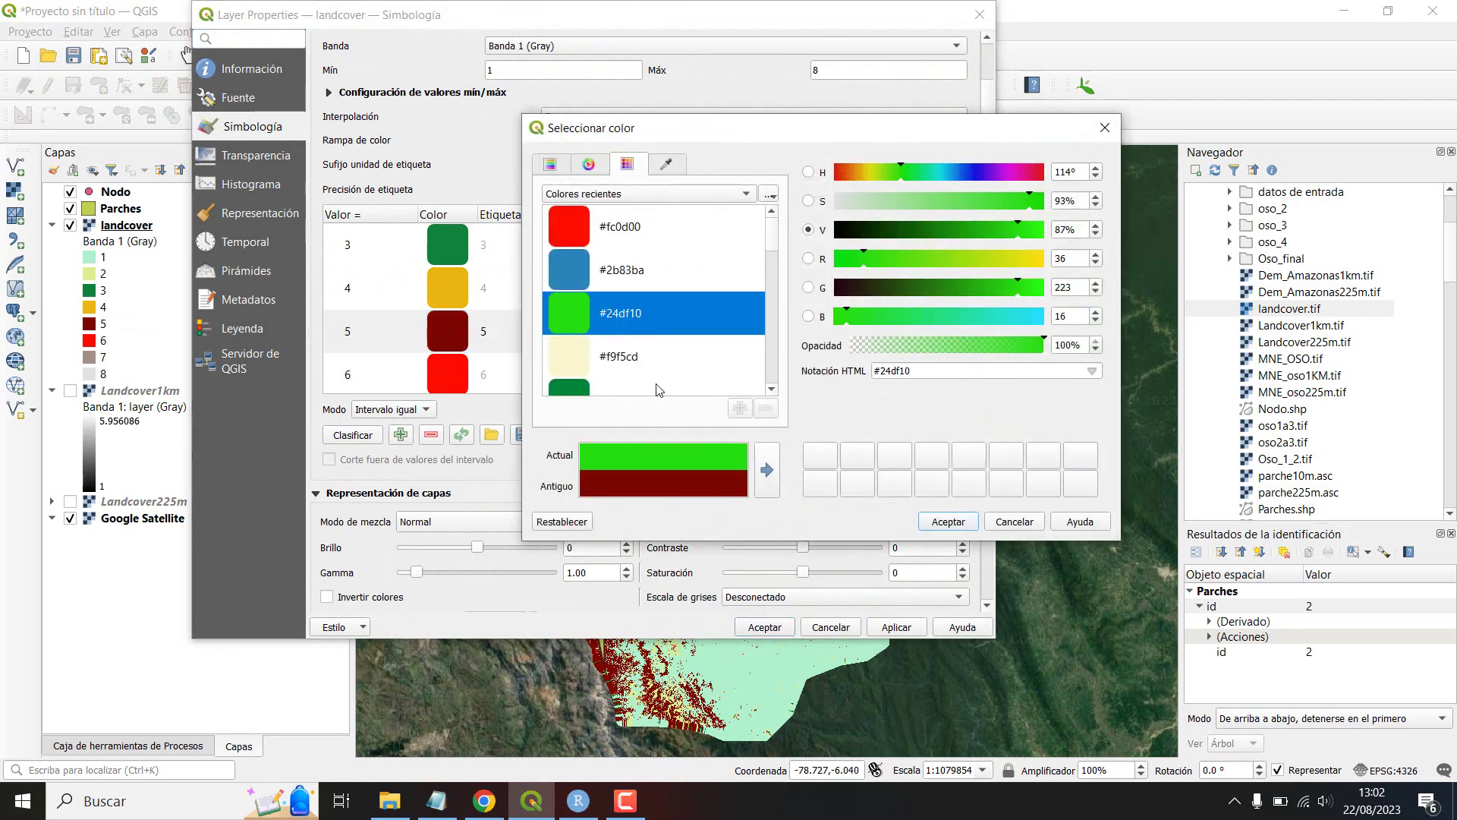
{"action": "left_click", "coordinate": [932, 522]}
{"action": "left_click", "coordinate": [897, 627]}
{"action": "left_click", "coordinate": [765, 627]}
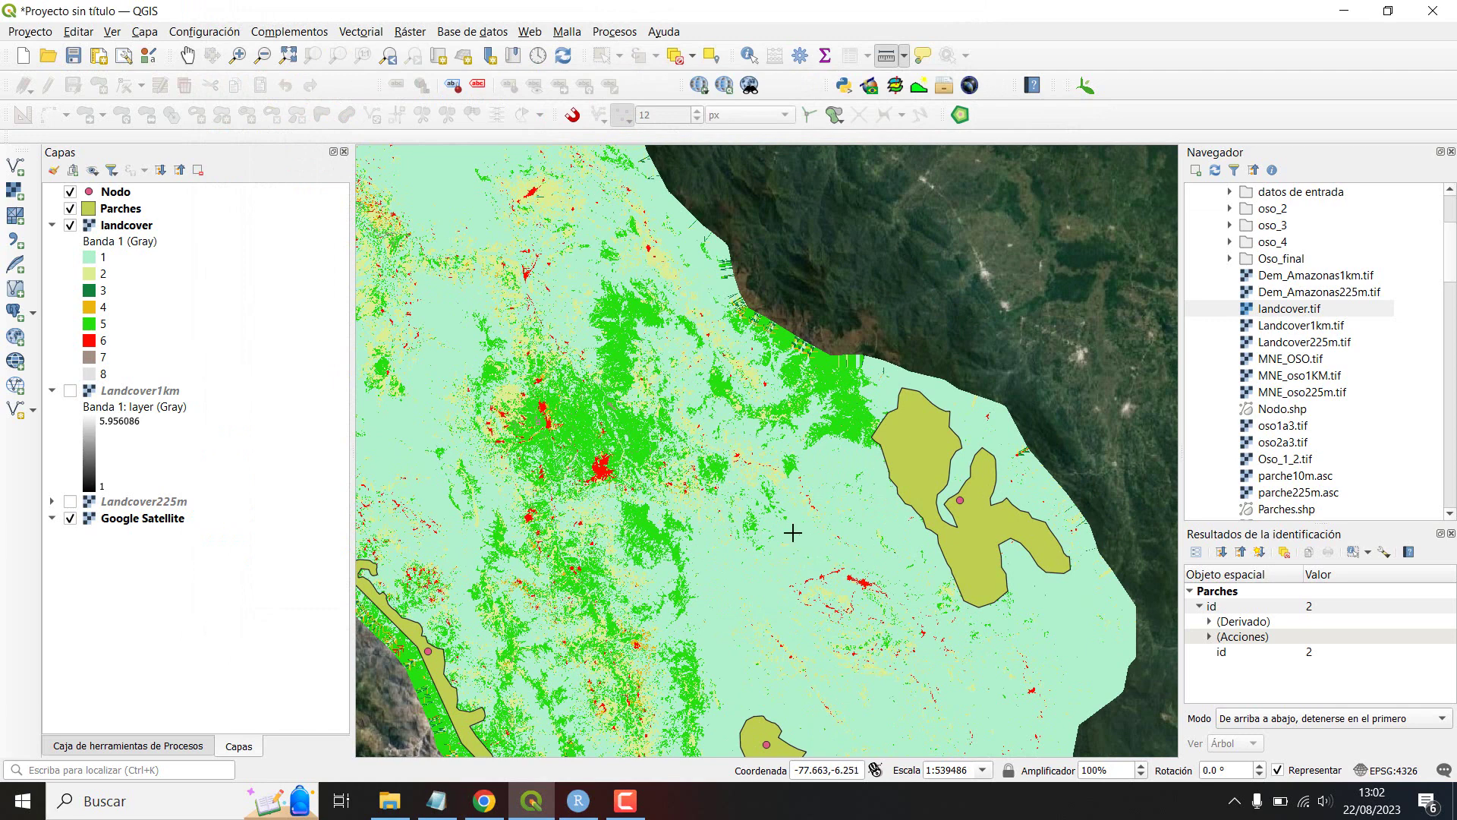
Step: Review the whole recolored landcover layer against the raster and node inputs of the corridor script in RStudio
{"action": "scroll", "coordinate": [807, 576], "scroll_direction": "down", "scroll_amount": 1}
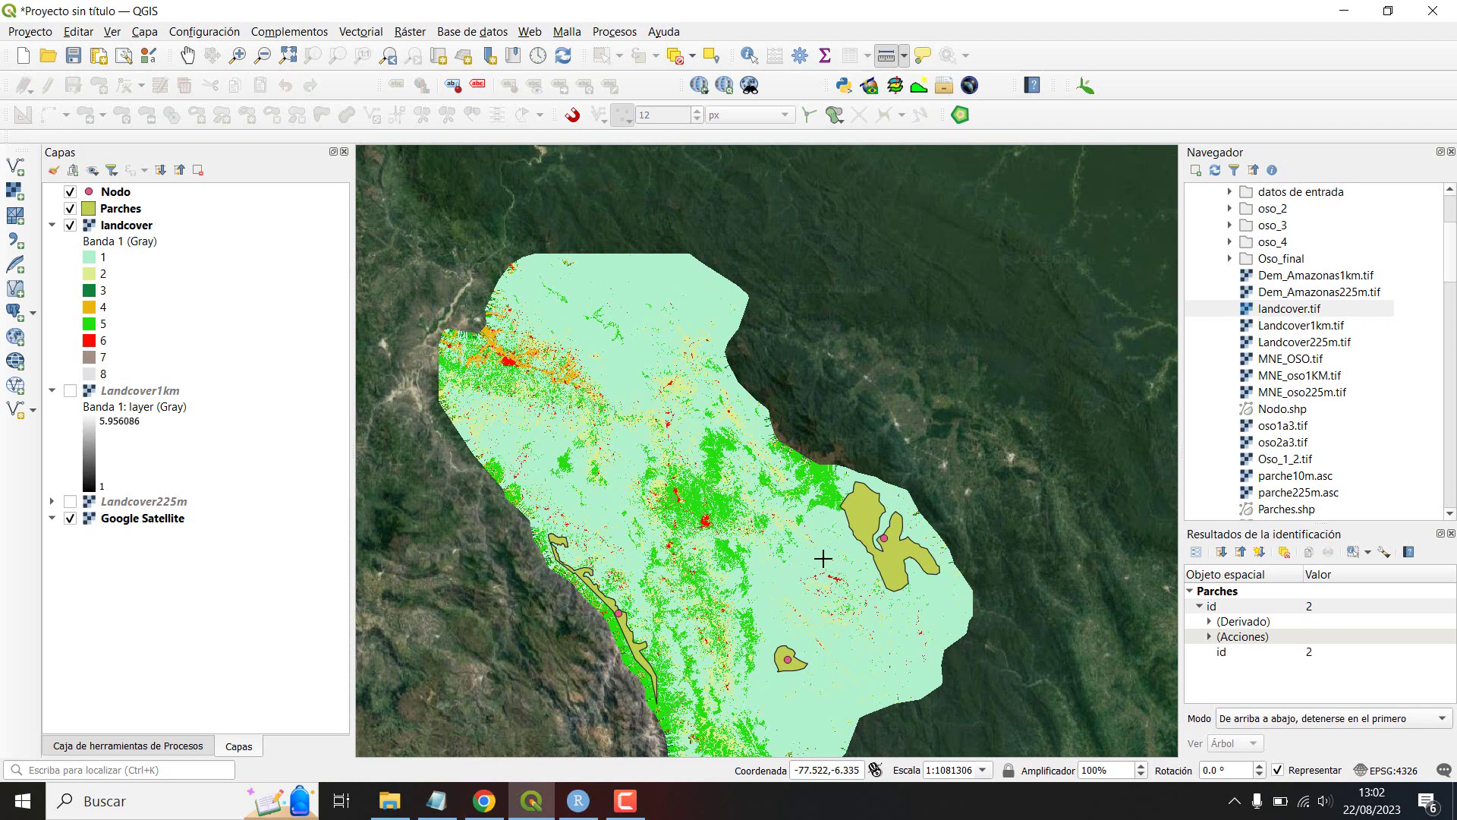
{"action": "left_click", "coordinate": [165, 228]}
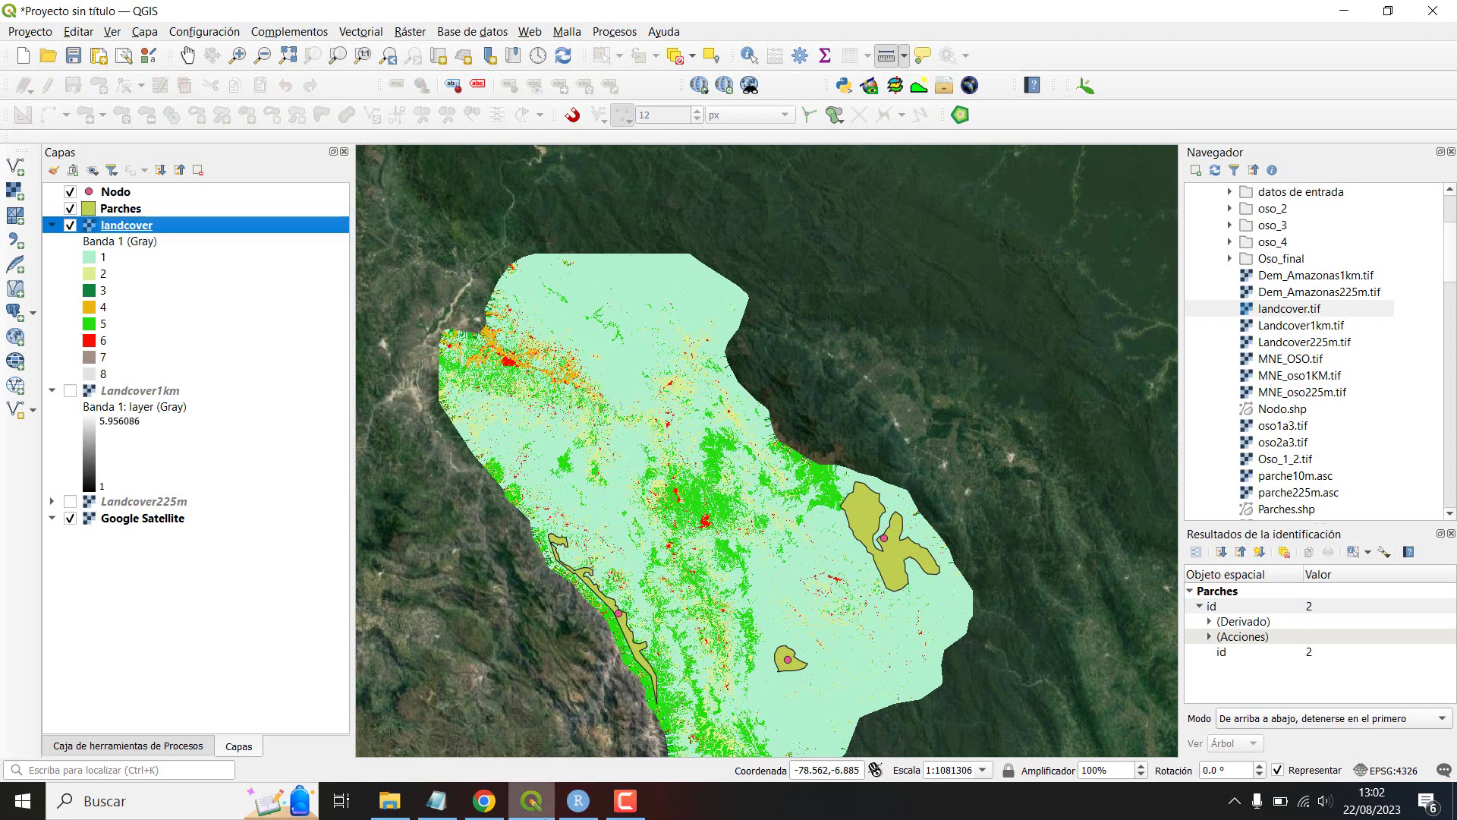
{"action": "left_click", "coordinate": [577, 803]}
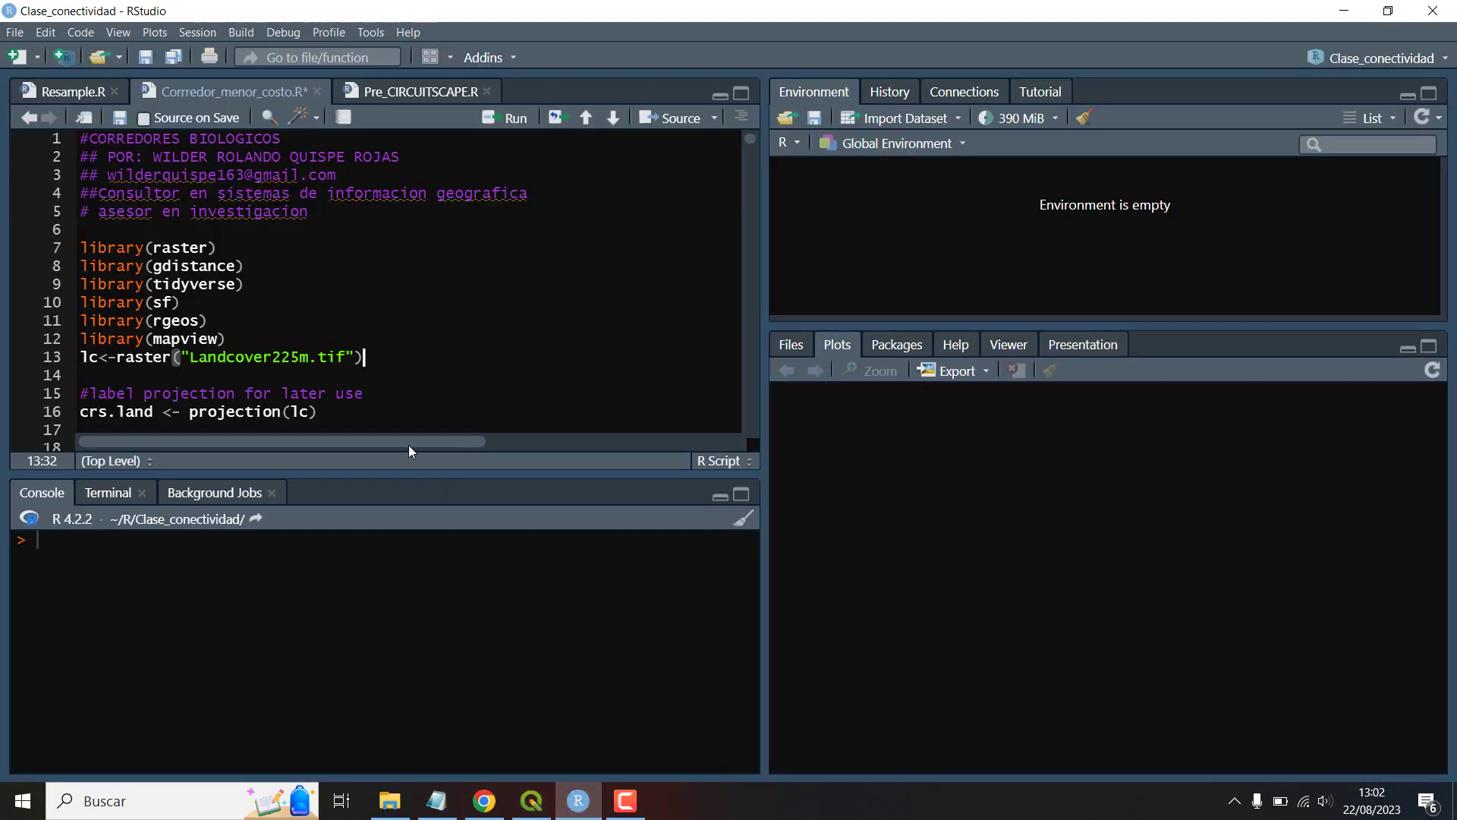
{"action": "scroll", "coordinate": [327, 332], "scroll_direction": "down", "scroll_amount": 1}
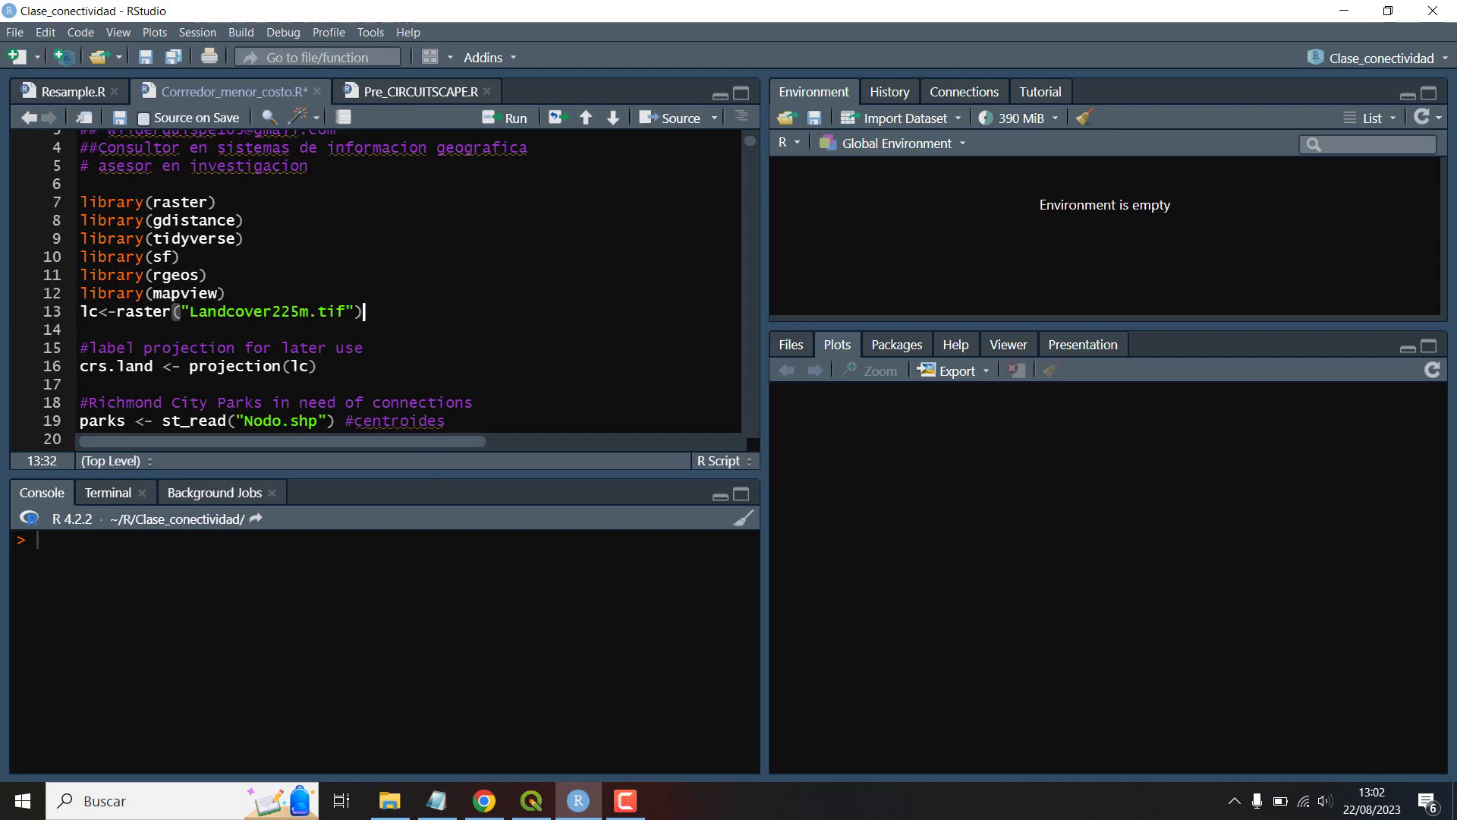
{"action": "left_click", "coordinate": [579, 813]}
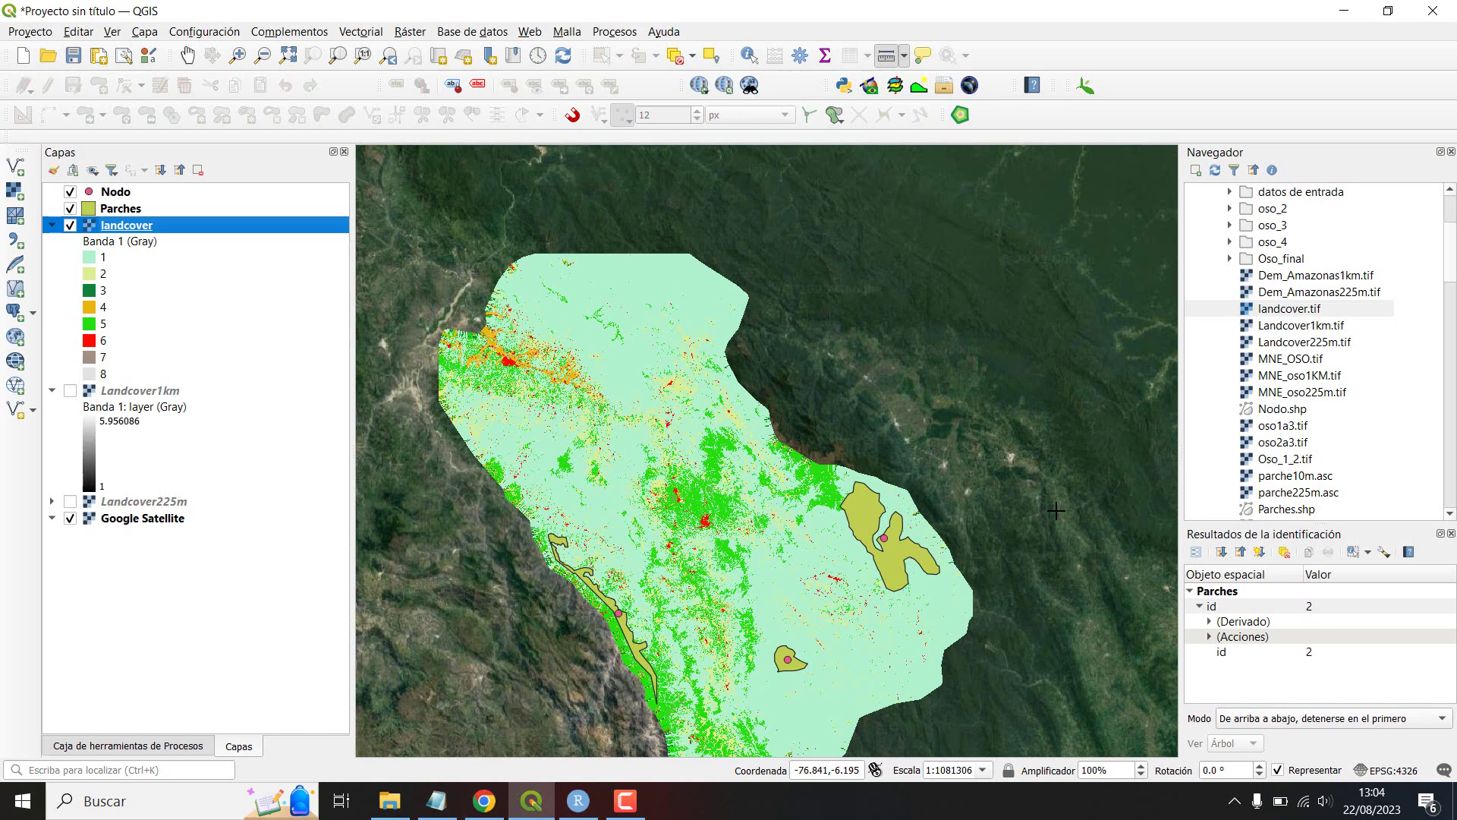
{"action": "left_click", "coordinate": [594, 801]}
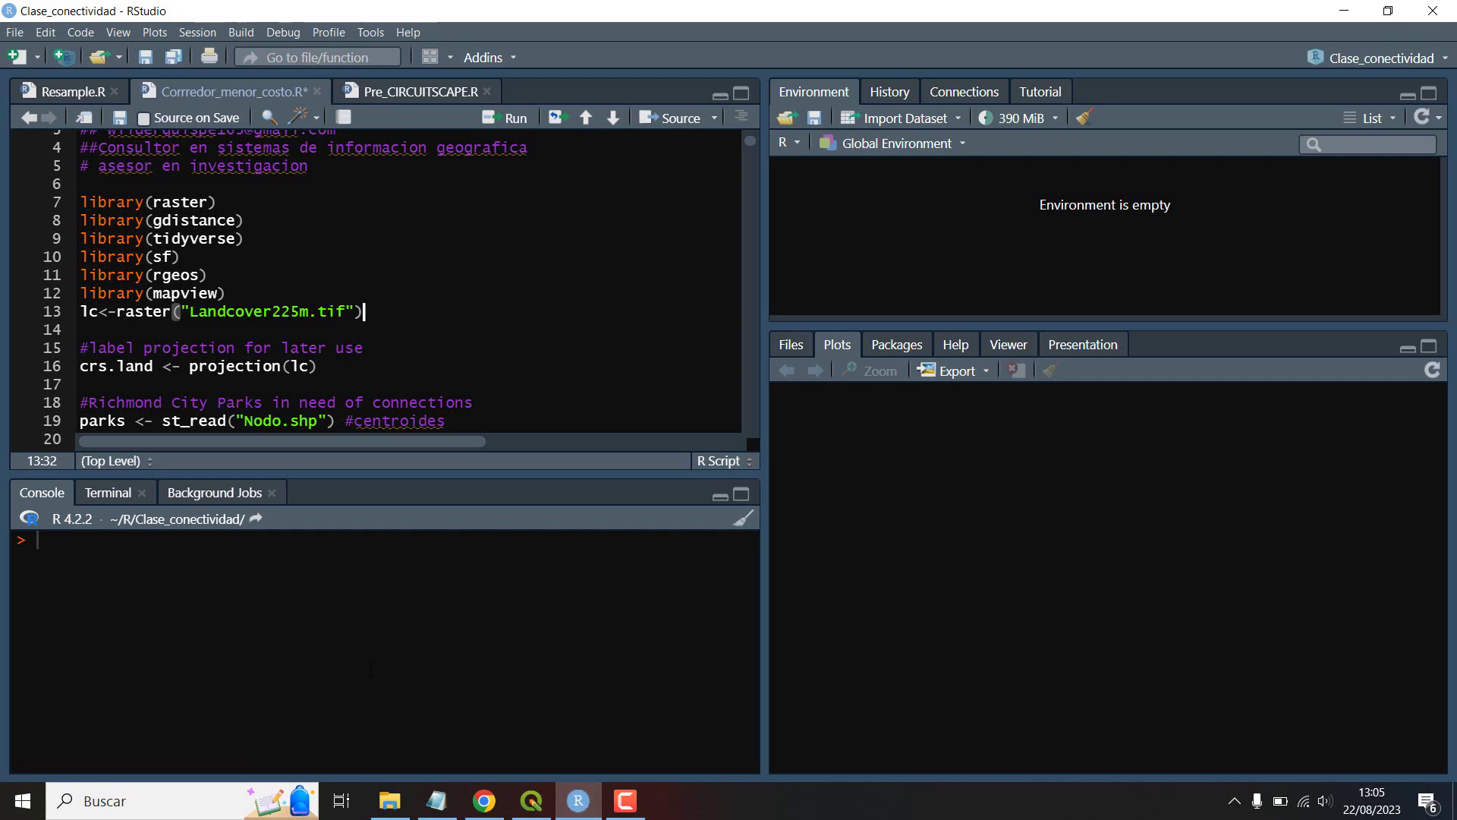
{"action": "scroll", "coordinate": [361, 271], "scroll_direction": "up", "scroll_amount": 2}
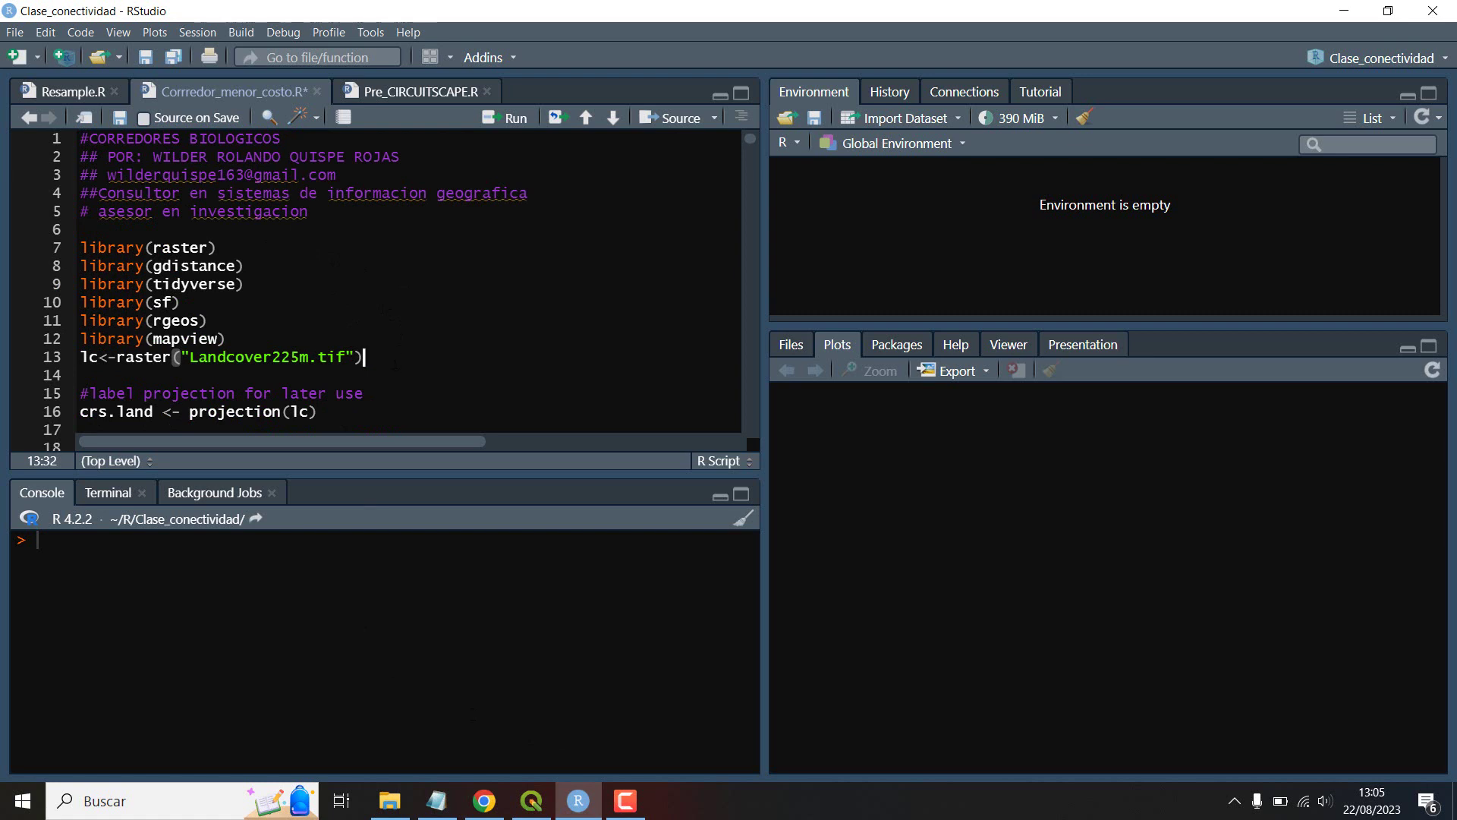
Step: Review the library lines of the corridor script, from raster and gdistance down to rgeos and mapview
{"action": "left_click", "coordinate": [373, 380]}
{"action": "left_click", "coordinate": [262, 249]}
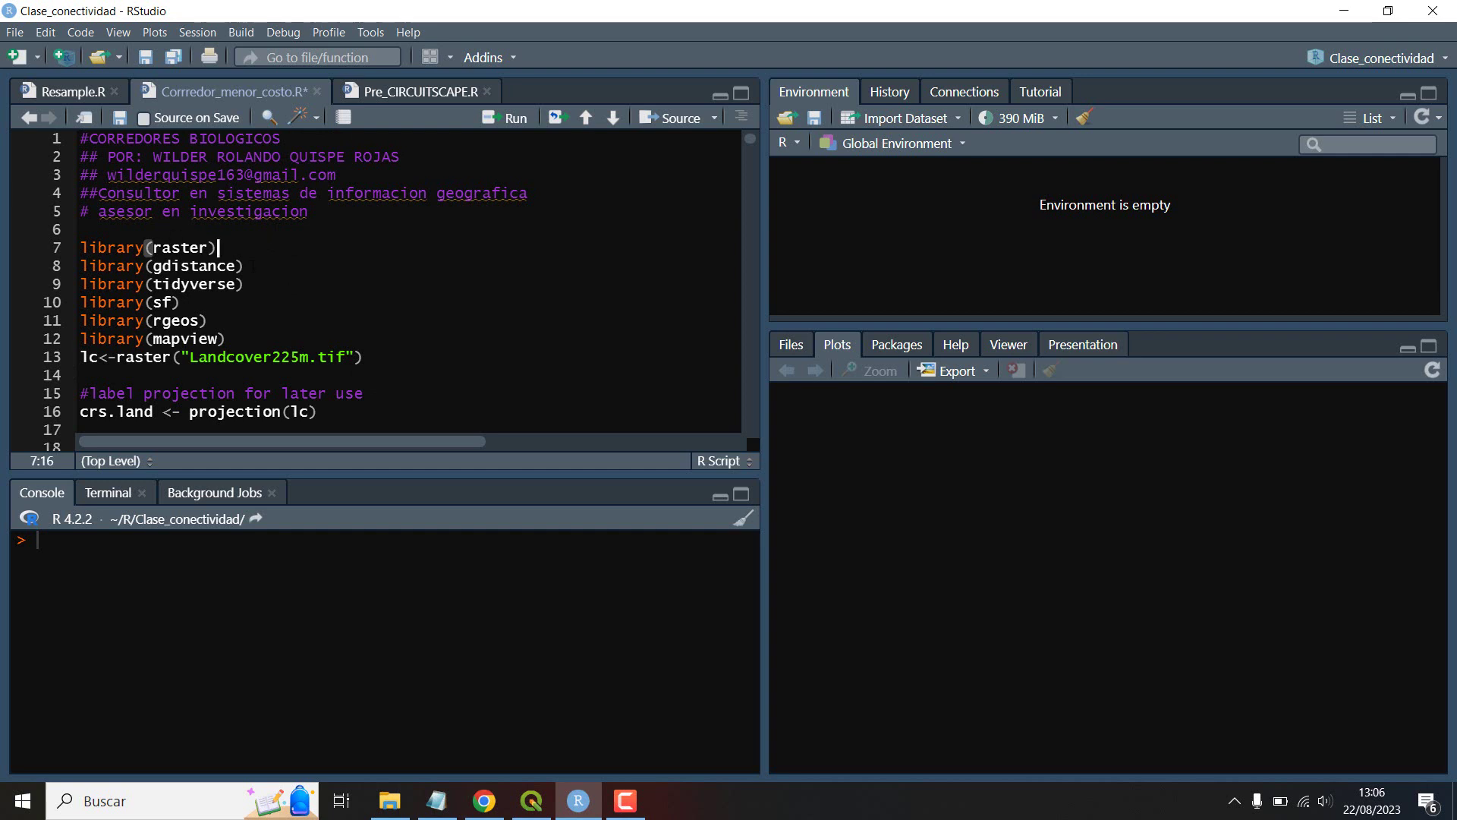
{"action": "left_click", "coordinate": [270, 269]}
{"action": "left_click_drag", "start_coordinate": [266, 271], "coordinate": [72, 269]}
{"action": "left_click_drag", "start_coordinate": [259, 286], "coordinate": [118, 321]}
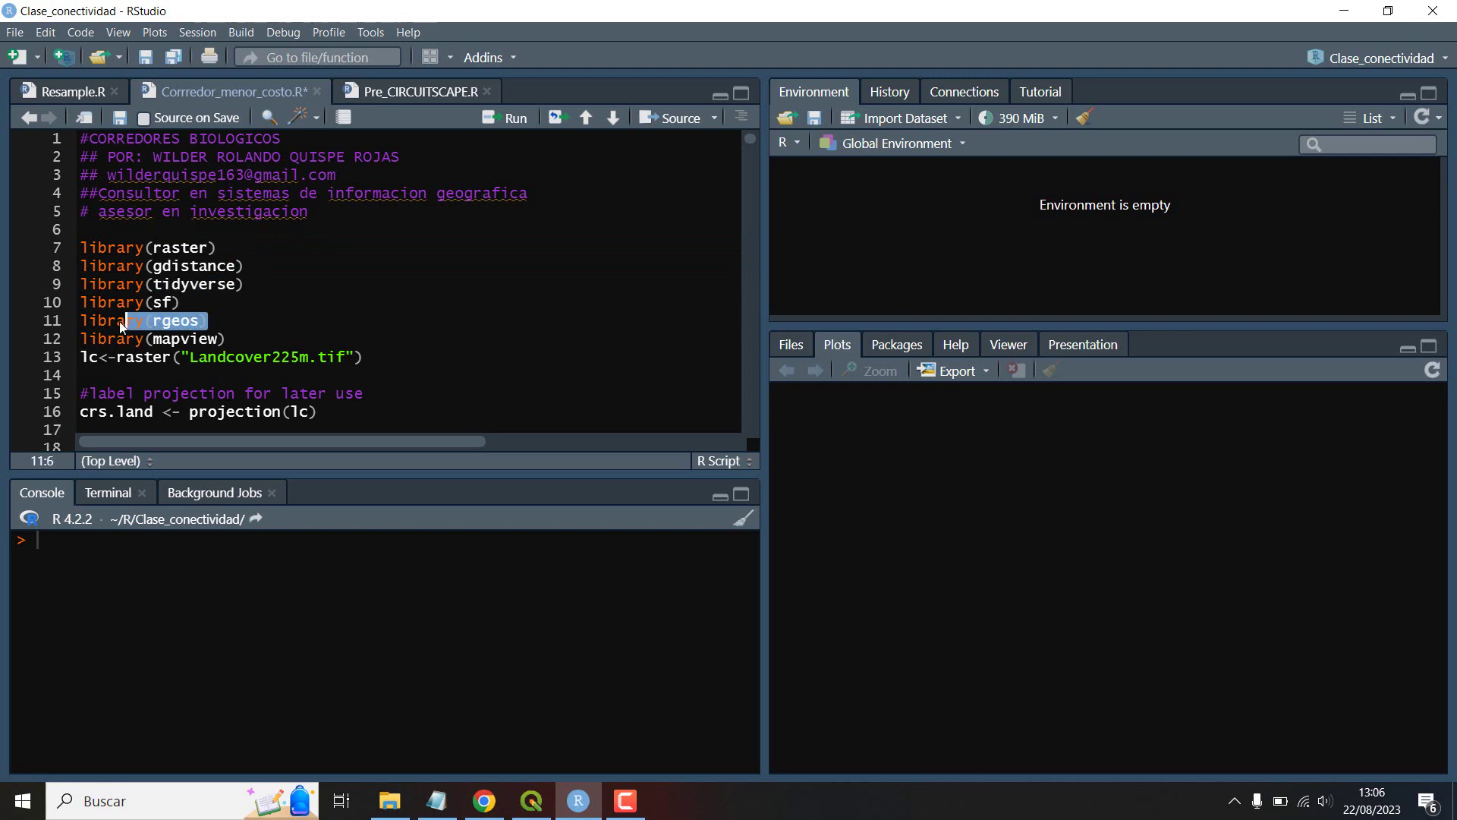
{"action": "left_click", "coordinate": [217, 338]}
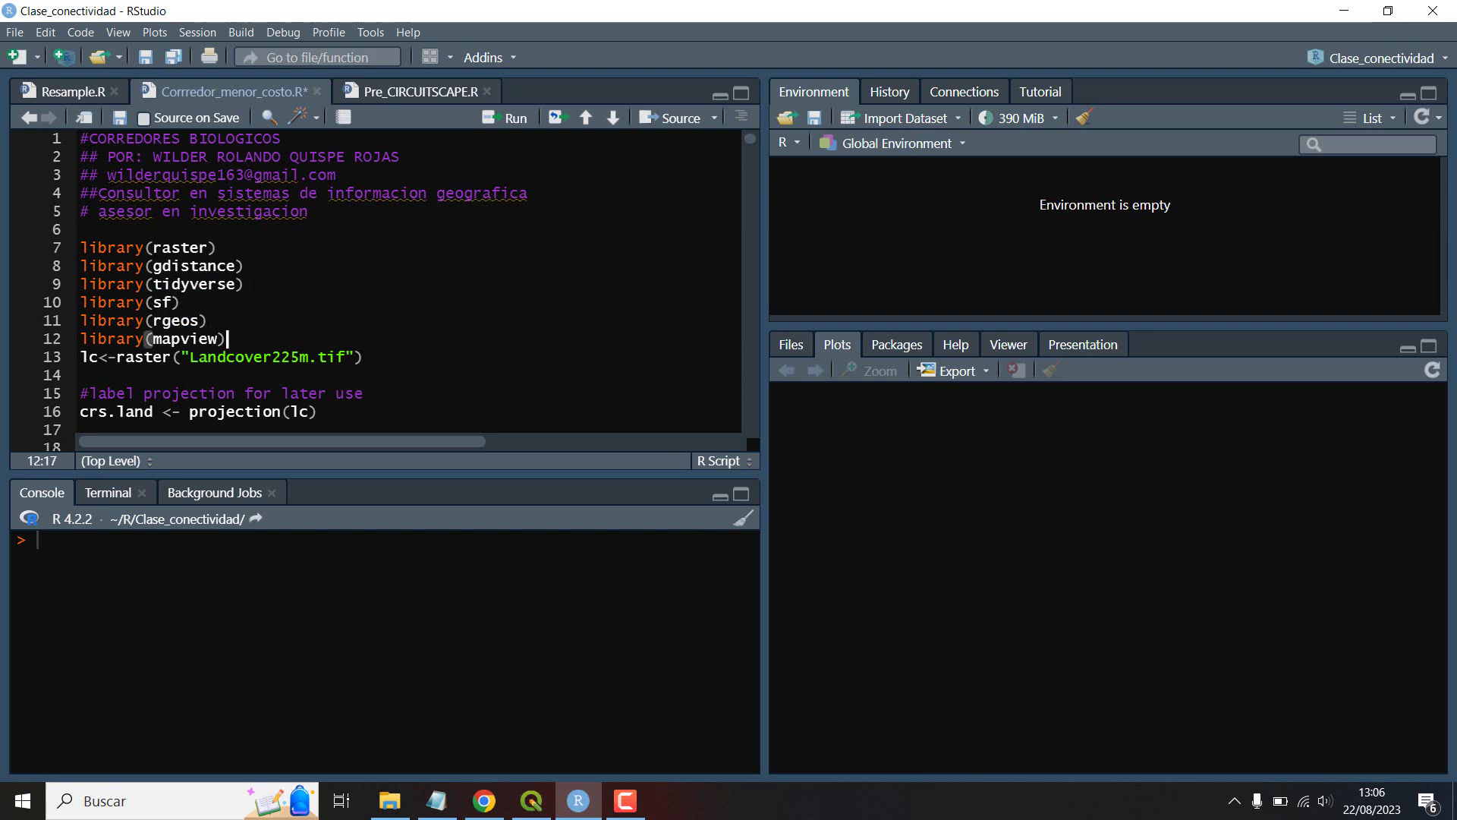
{"action": "left_click_drag", "start_coordinate": [225, 339], "coordinate": [42, 120]}
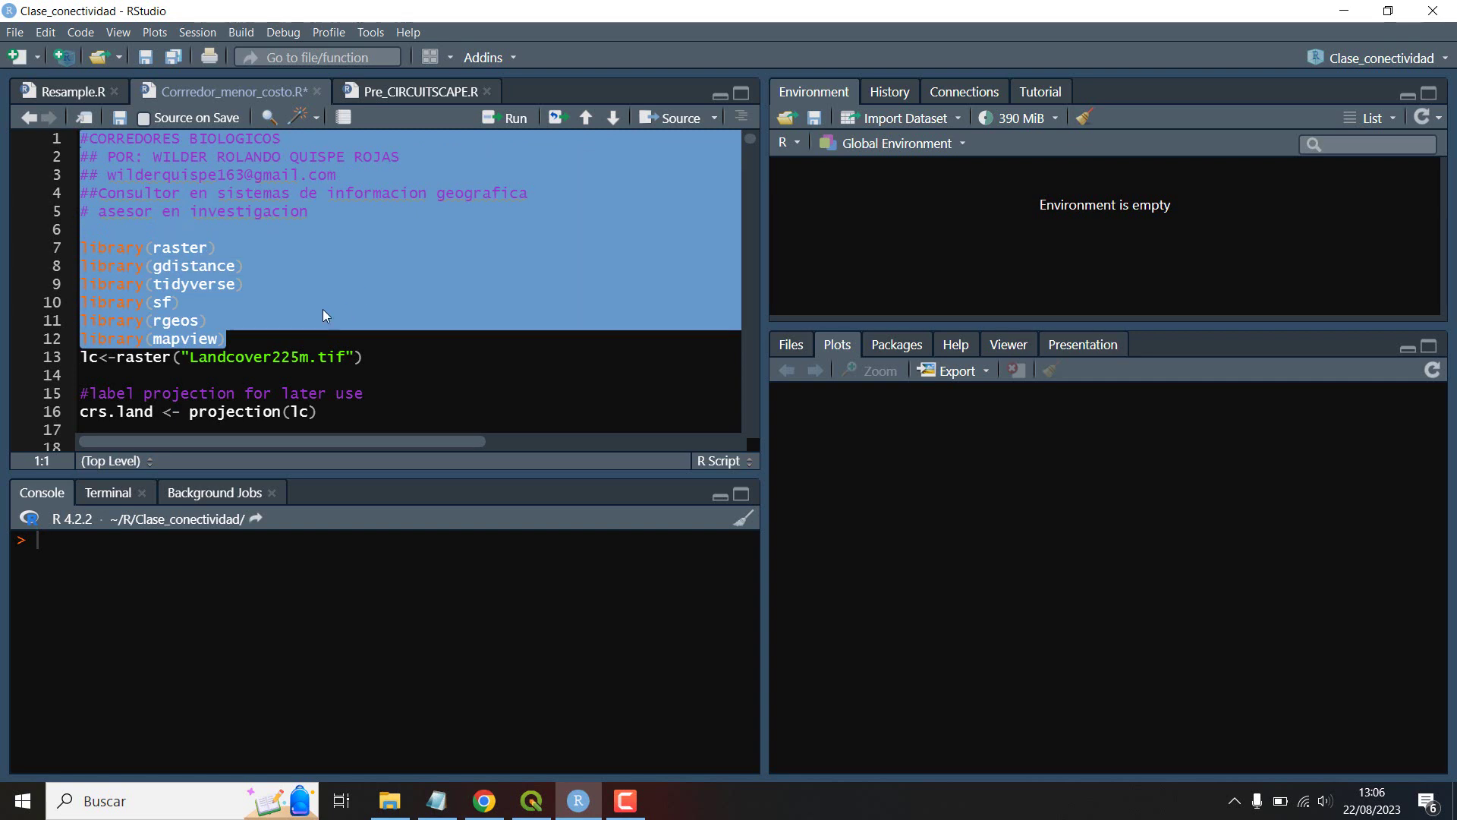
{"action": "left_click", "coordinate": [247, 339]}
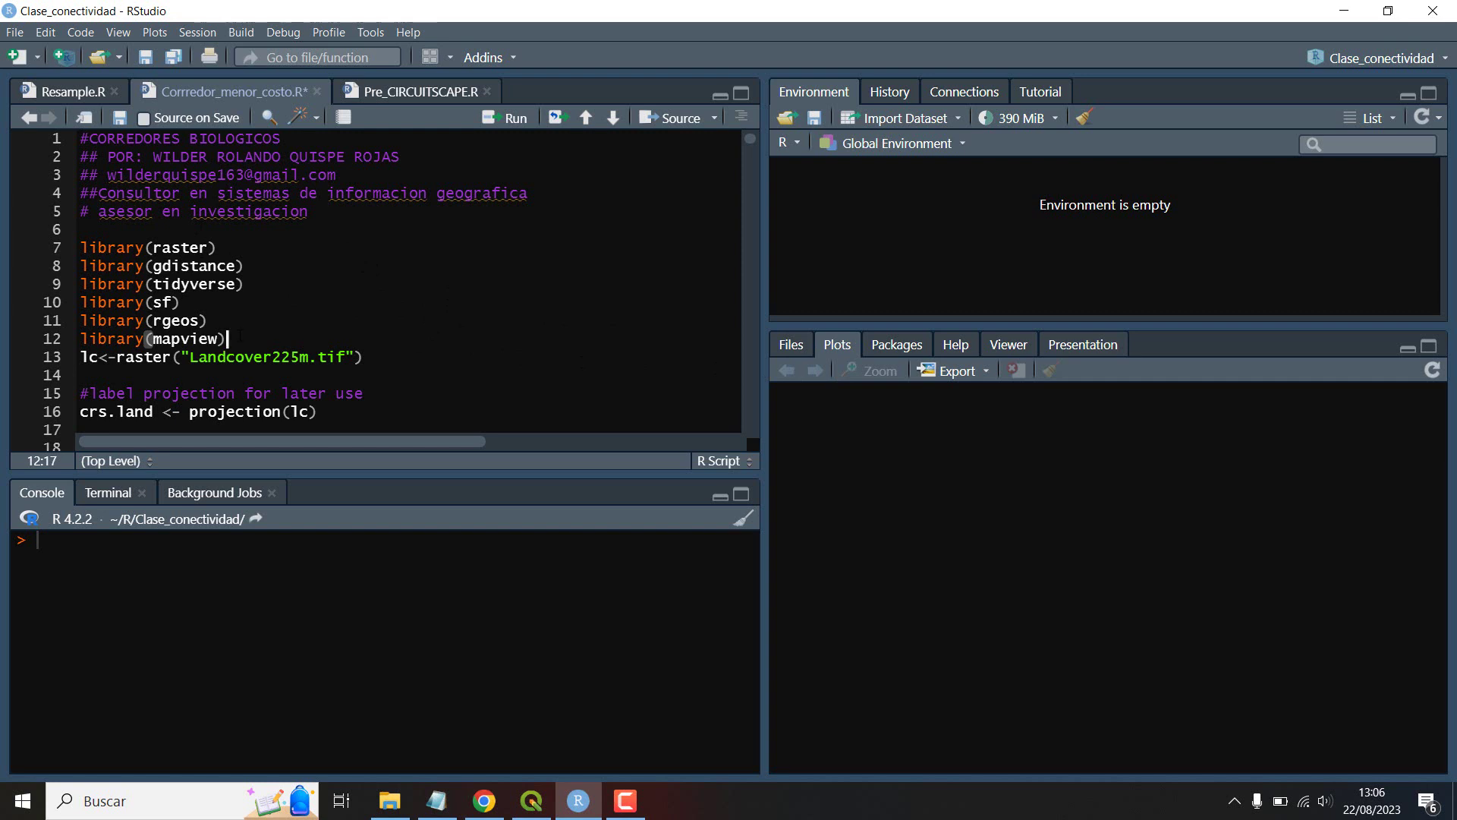
{"action": "left_click_drag", "start_coordinate": [239, 335], "coordinate": [80, 249]}
{"action": "left_click", "coordinate": [275, 325]}
{"action": "left_click", "coordinate": [275, 339]}
{"action": "left_click", "coordinate": [911, 349]}
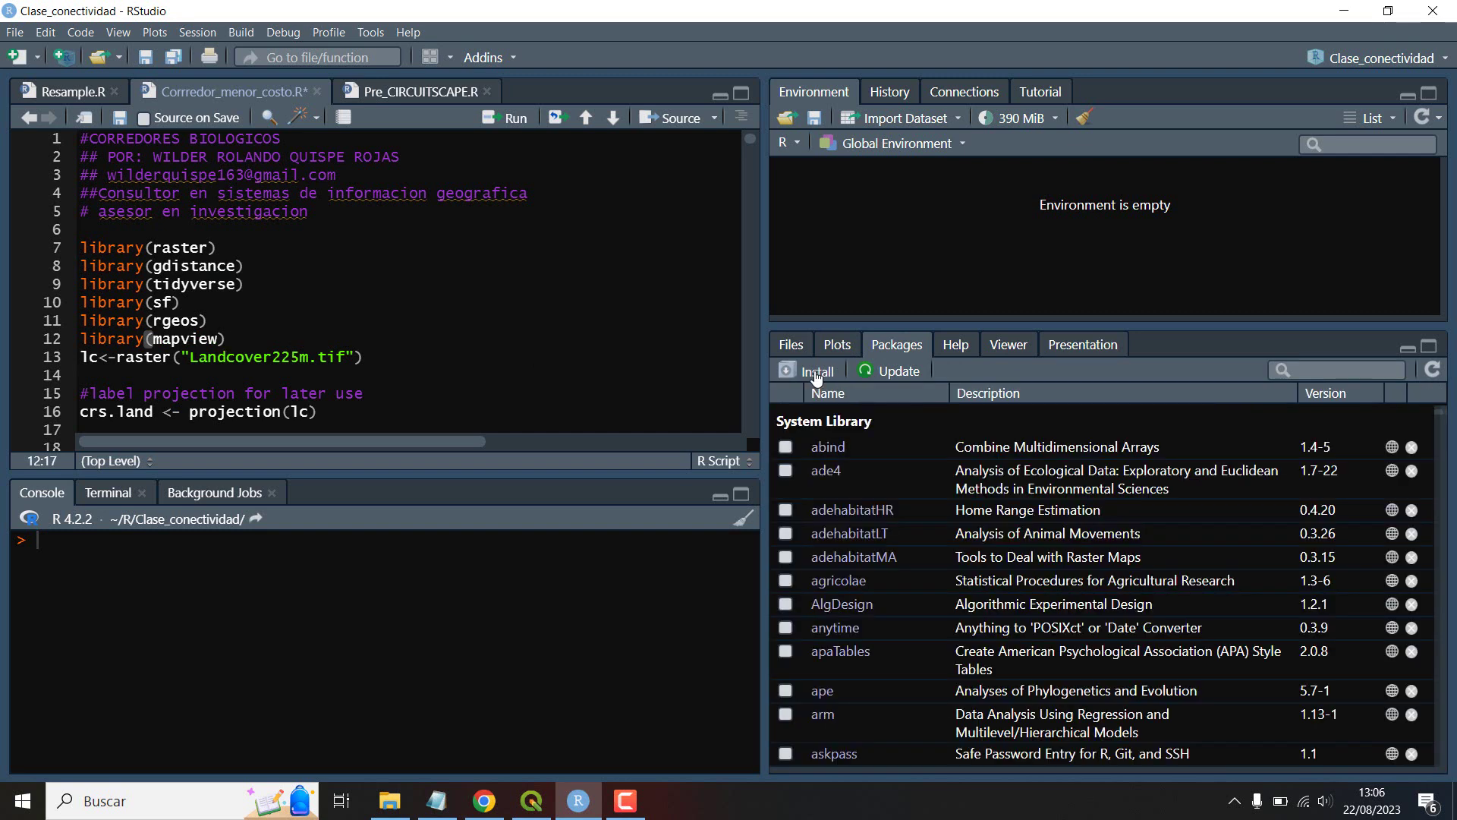
{"action": "left_click", "coordinate": [816, 373]}
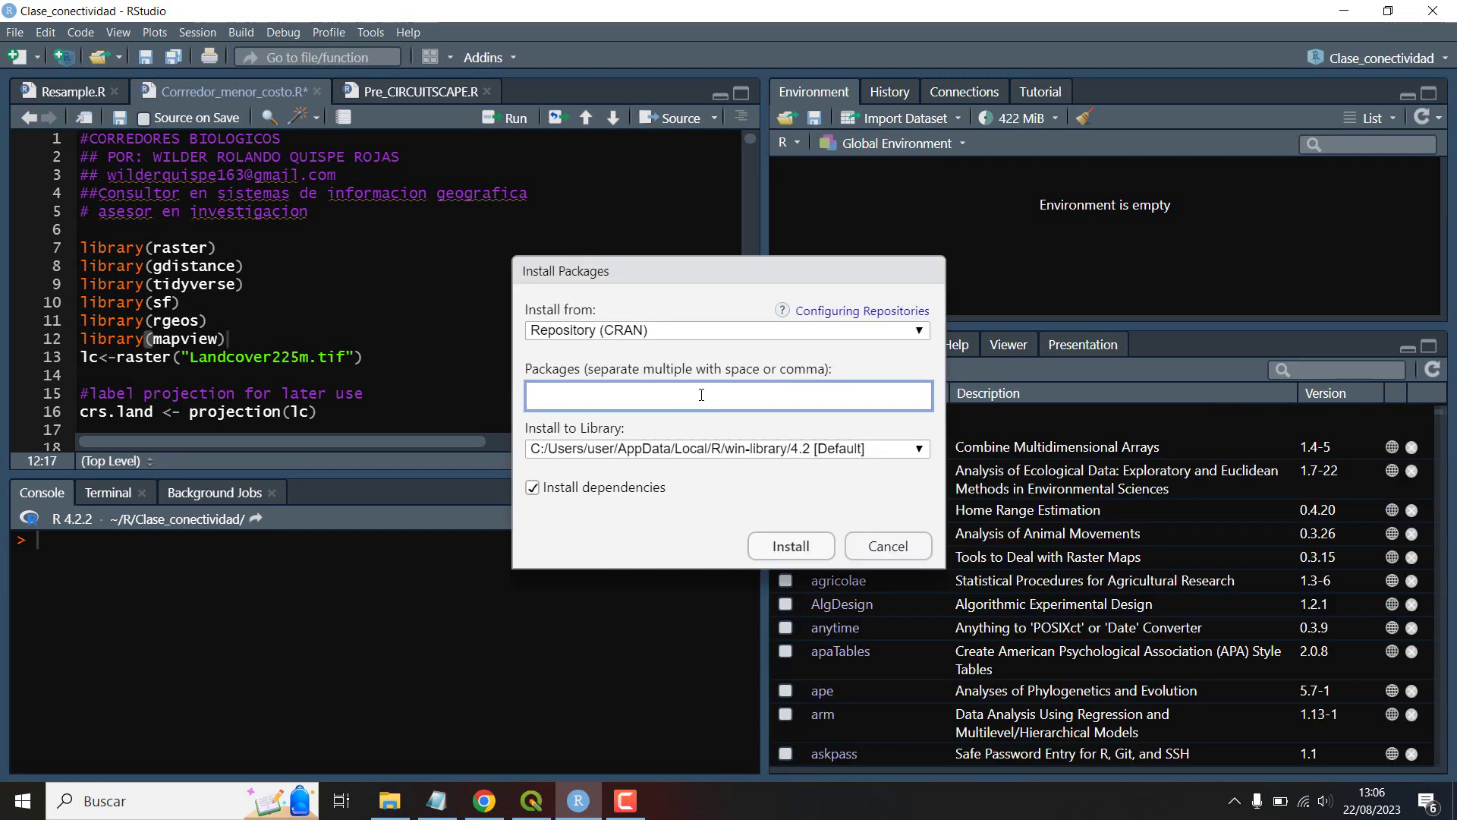
{"action": "type", "text": "raster"}
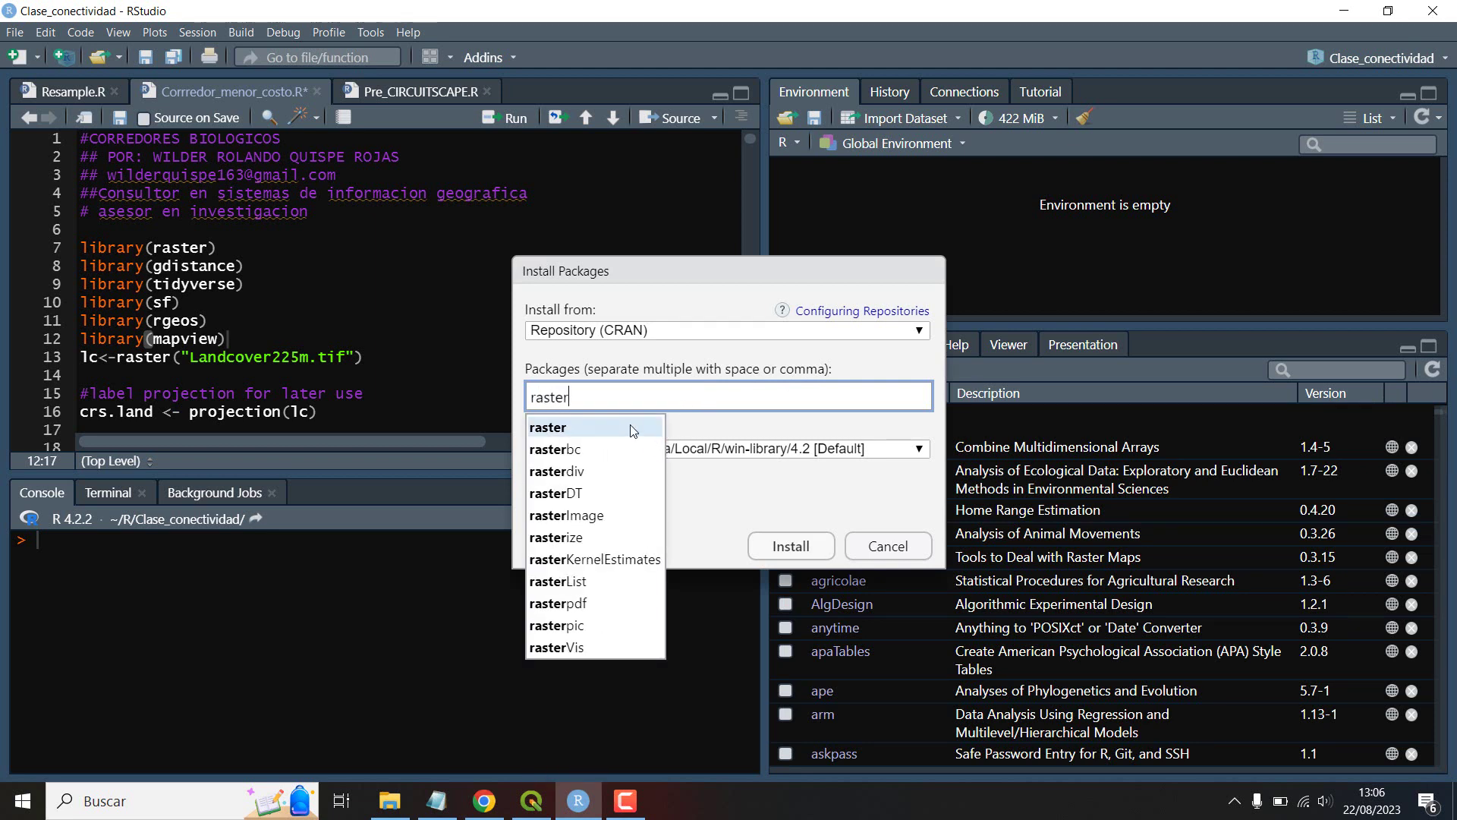
{"action": "key", "text": "Escape"}
{"action": "left_click", "coordinate": [879, 552]}
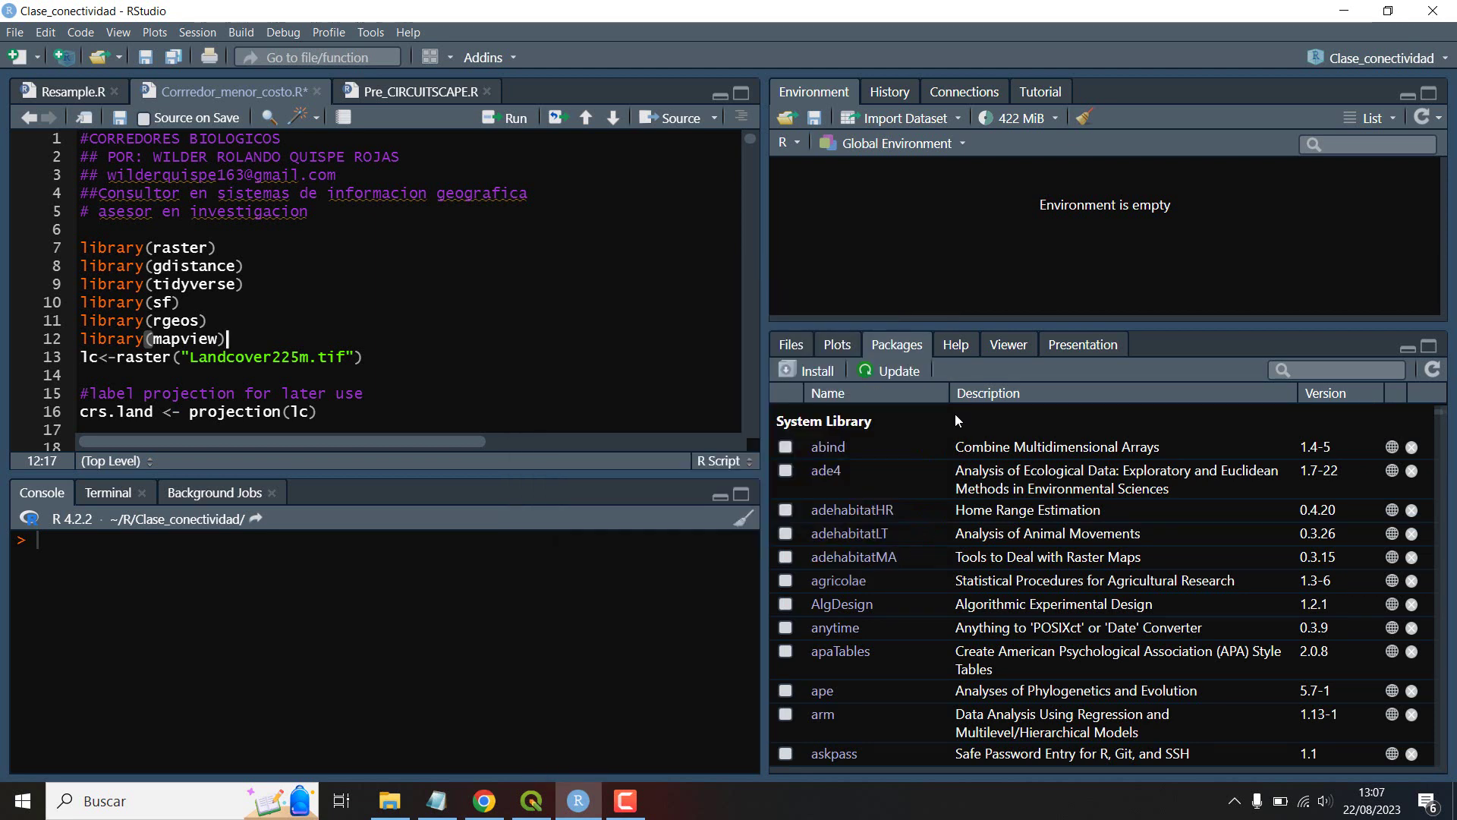
Step: Run the script's library lines to load raster, gdistance, tidyverse, sf, rgeos and mapview
{"action": "left_click", "coordinate": [252, 247]}
{"action": "key", "text": "ctrl+Return"}
{"action": "key", "text": "ctrl+Return"}
{"action": "key", "text": "ctrl+Return"}
{"action": "key", "text": "ctrl+Return"}
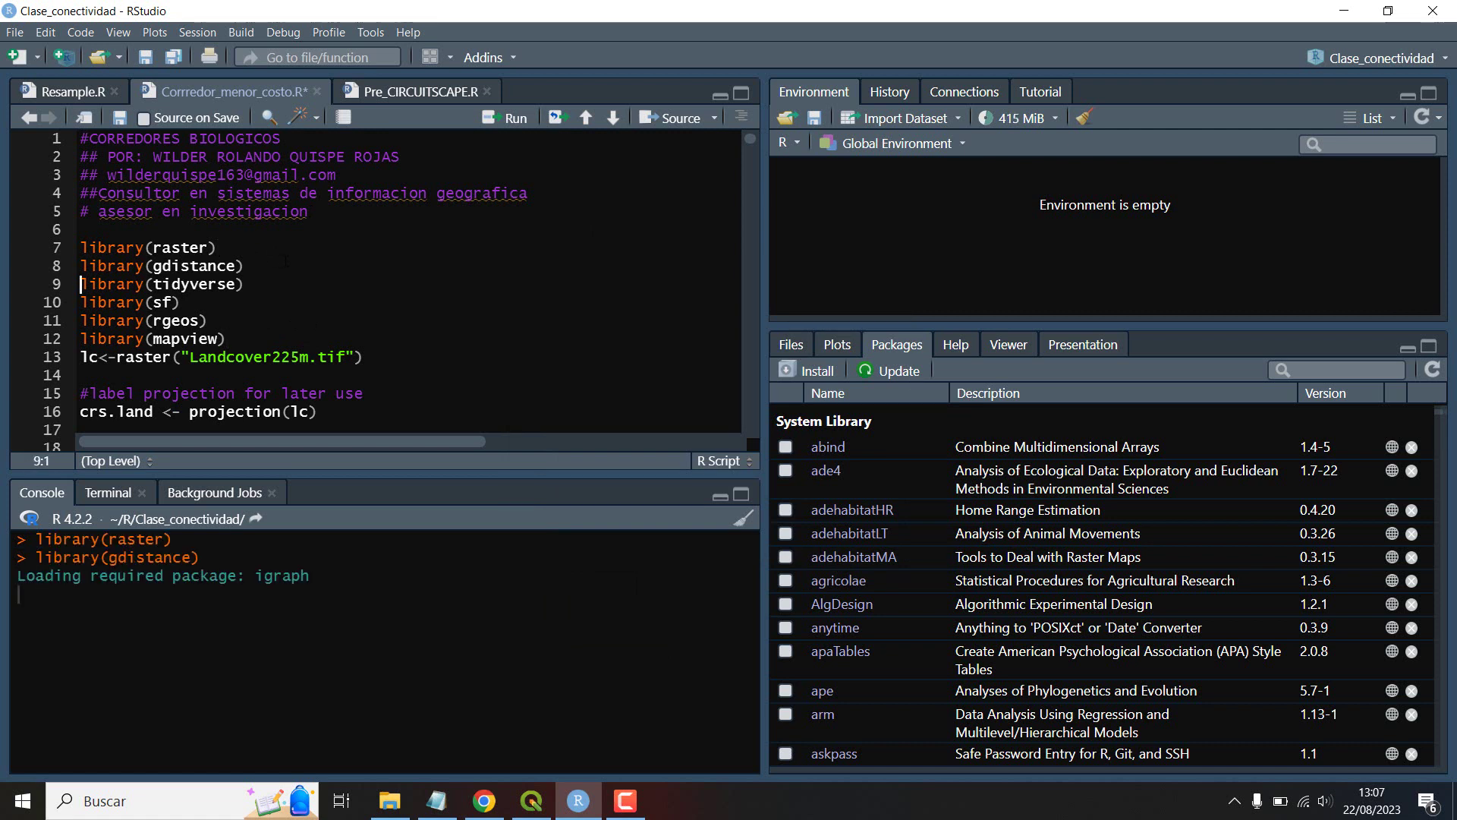
{"action": "key", "text": "ctrl+Return"}
{"action": "key", "text": "ctrl+Return"}
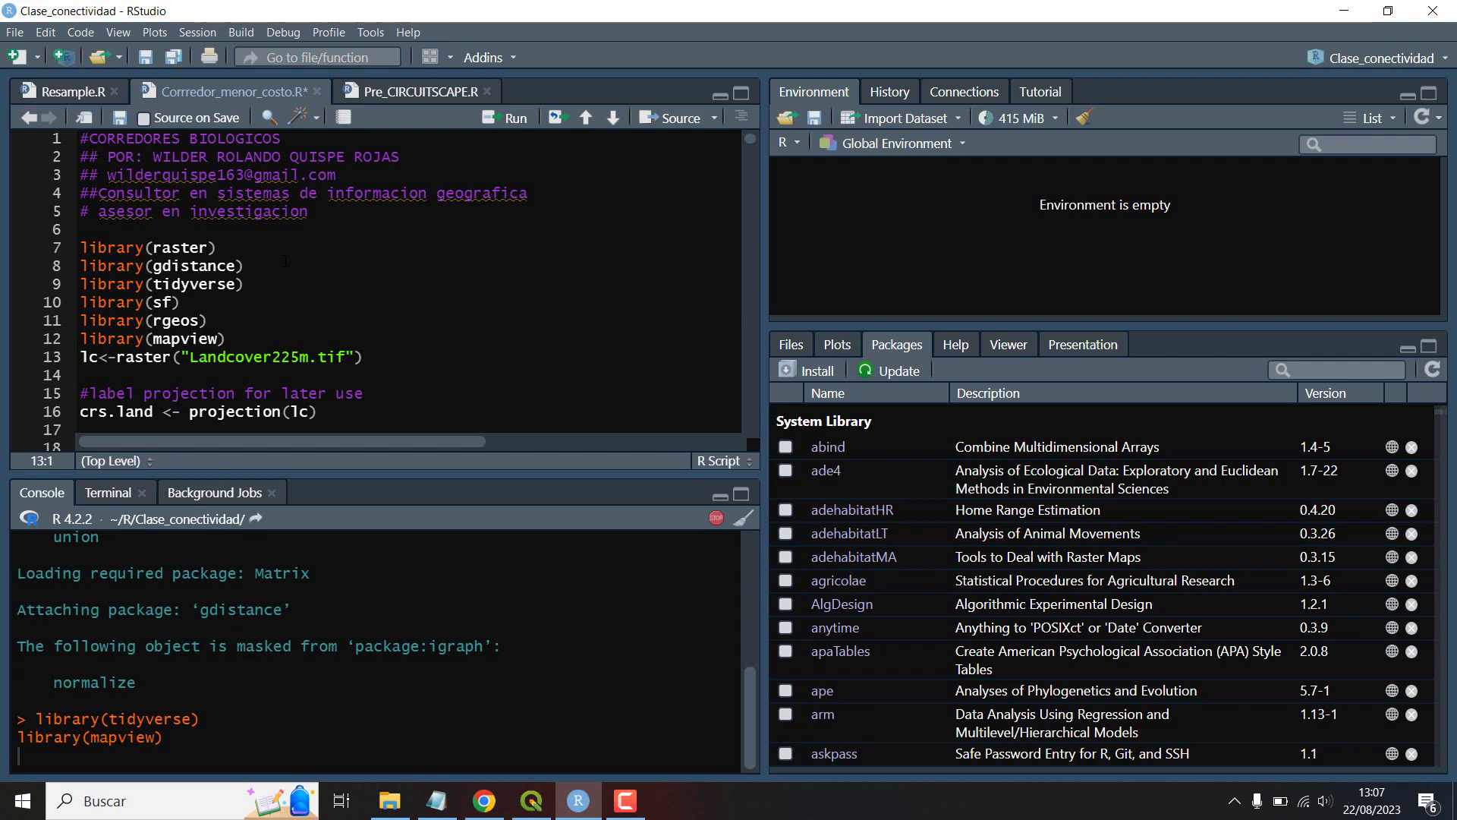
Step: Run the line that loads Landcover225m.tif into lc, and print the raster's properties in the console
{"action": "left_click", "coordinate": [375, 355]}
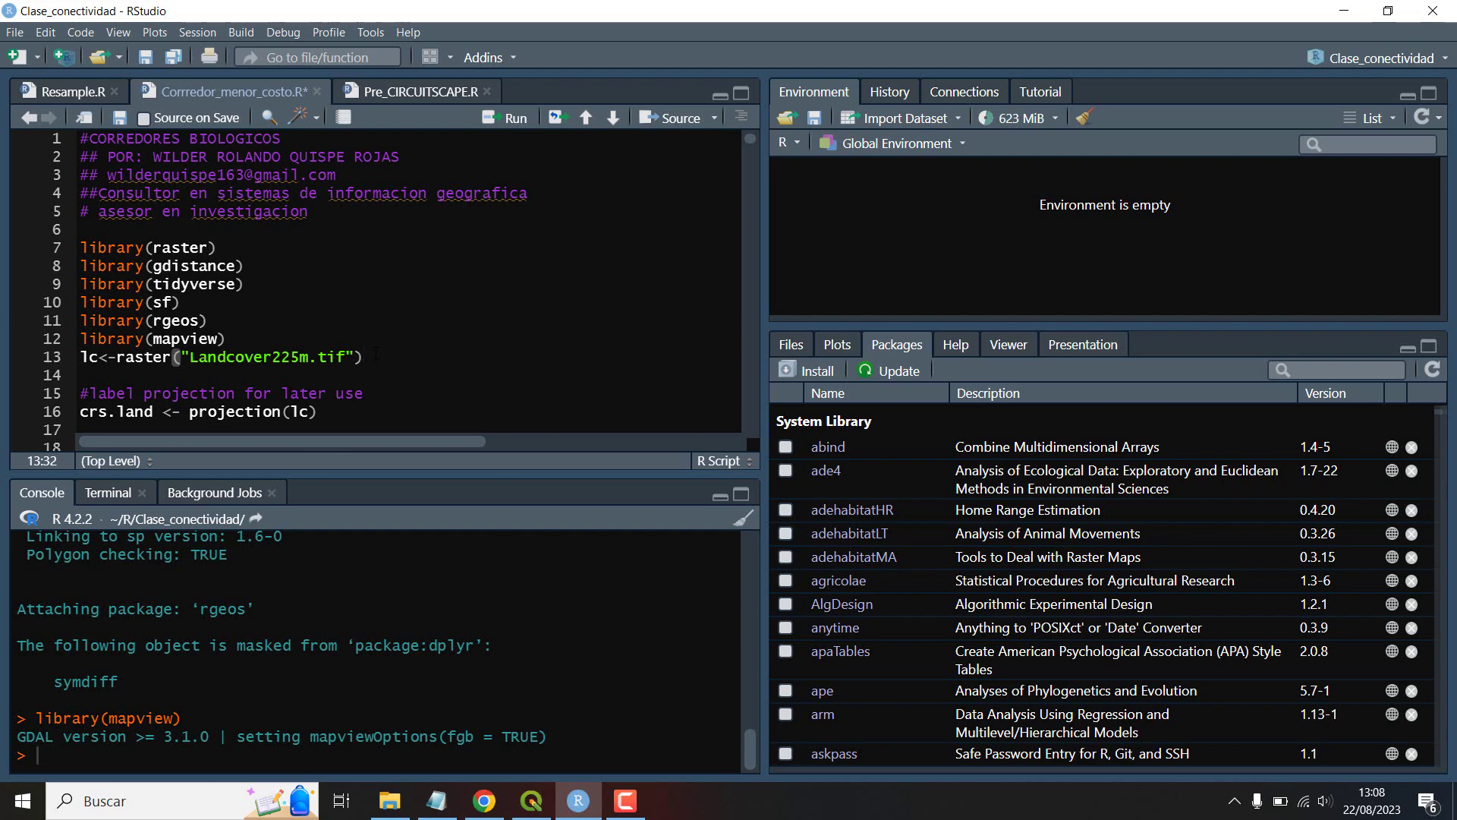
{"action": "key", "text": "ctrl+Return"}
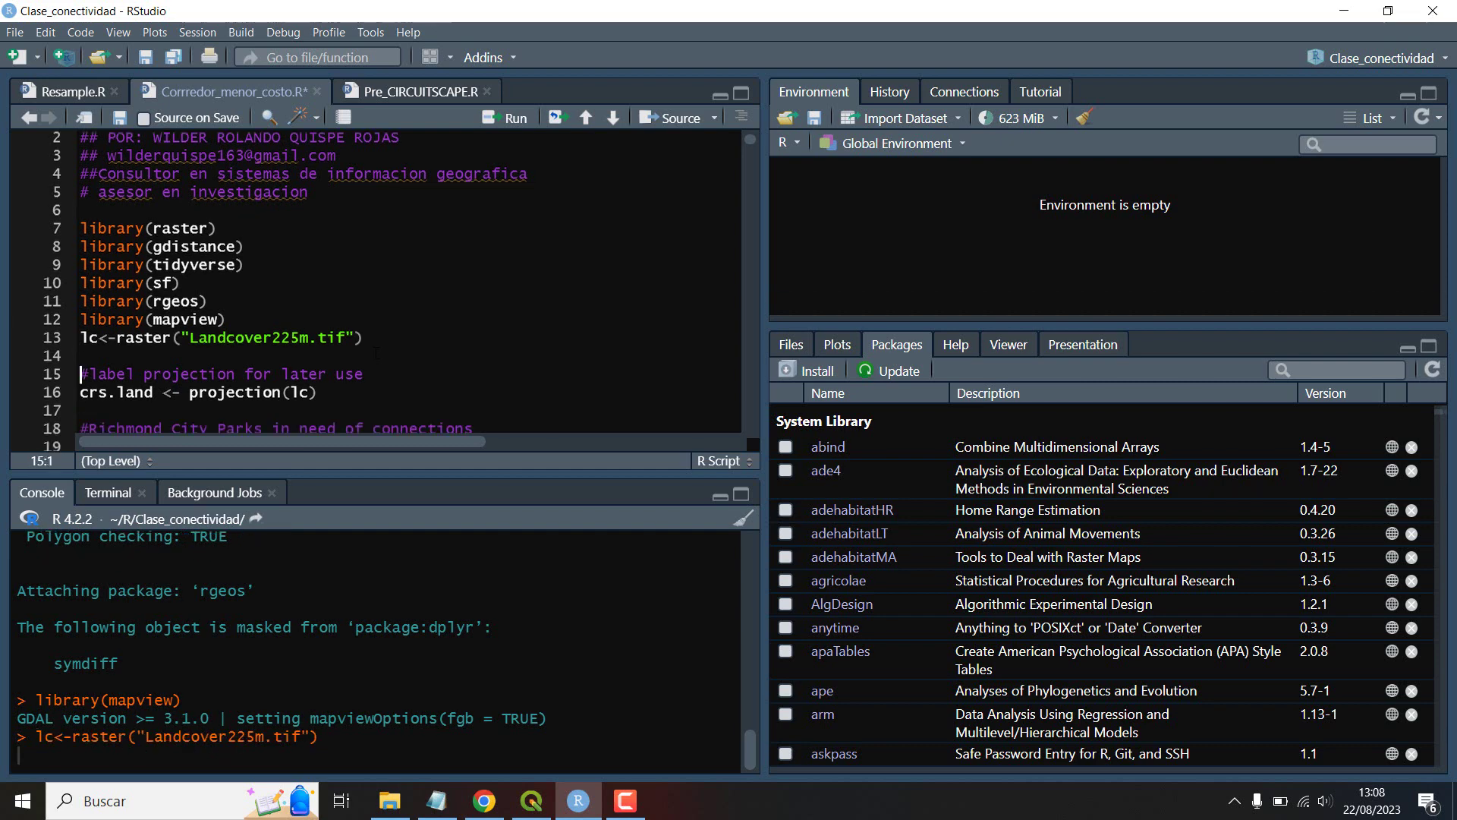
{"action": "scroll", "coordinate": [377, 353], "scroll_direction": "down", "scroll_amount": 2}
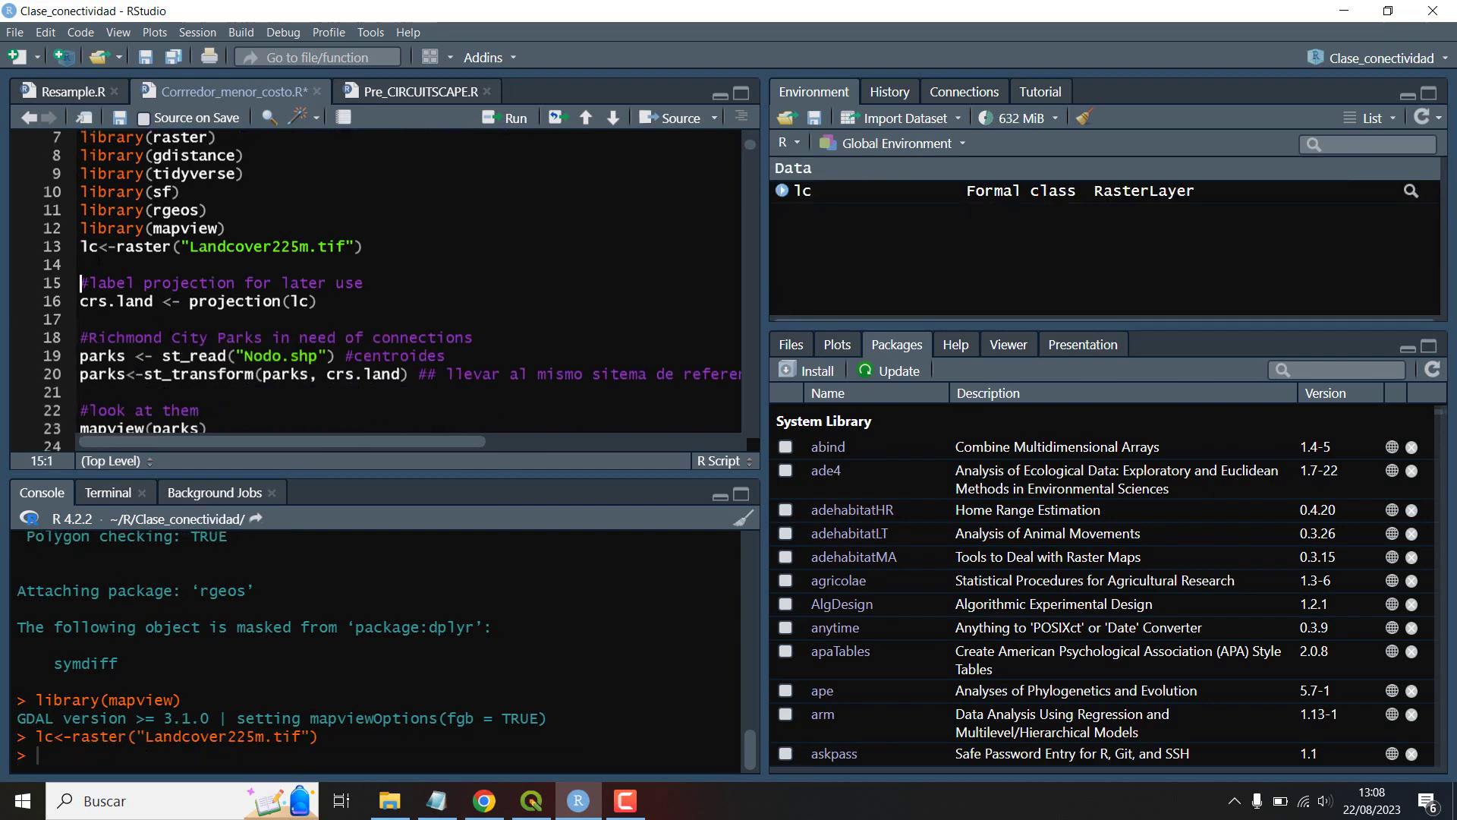
{"action": "double_click", "coordinate": [84, 249]}
{"action": "key", "text": "ctrl+Return"}
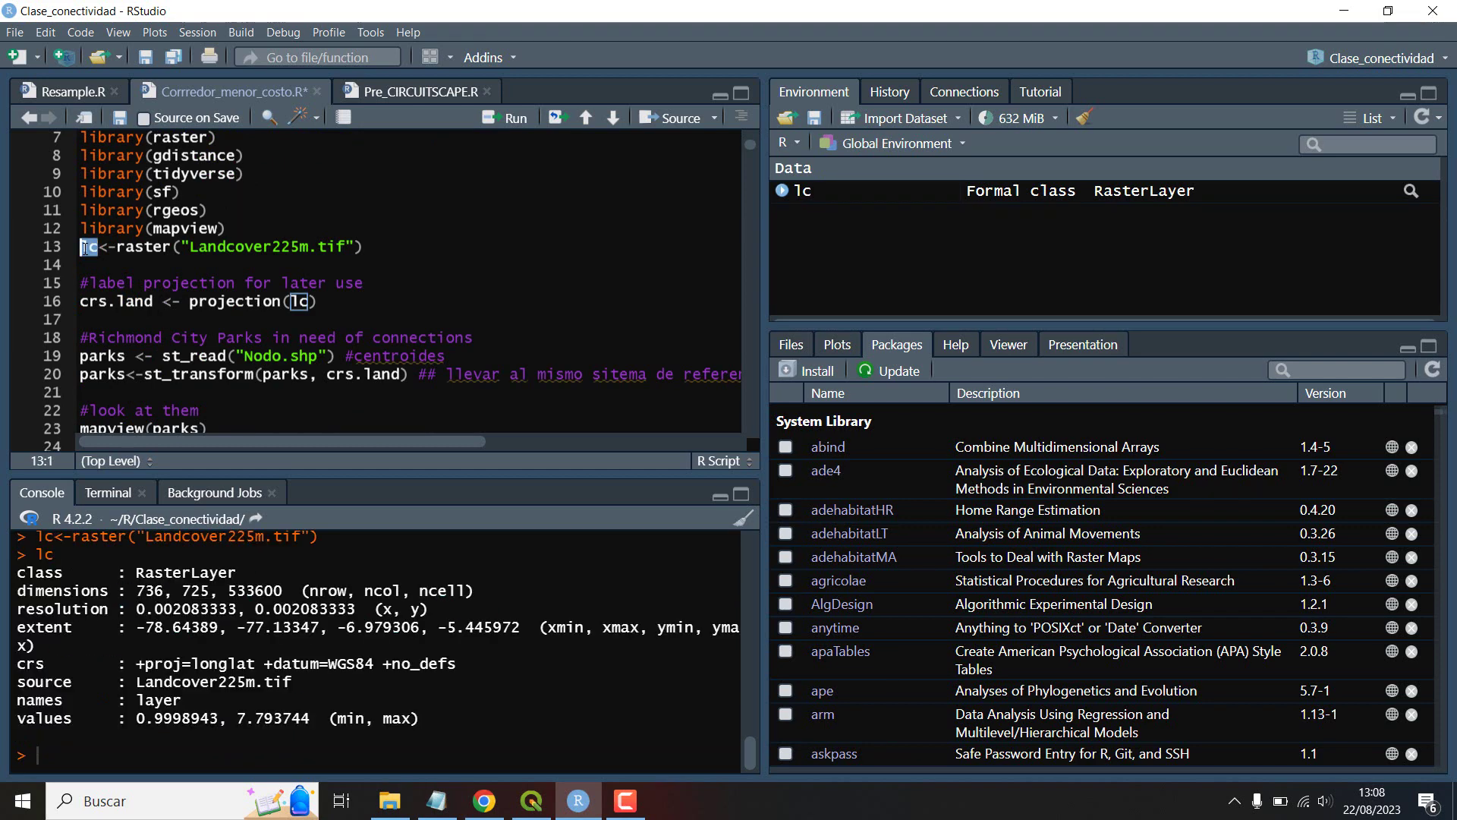
Step: Add plot(lc) on the empty line below the raster import and run it
{"action": "left_click", "coordinate": [83, 264]}
{"action": "type", "text": "plot(l"}
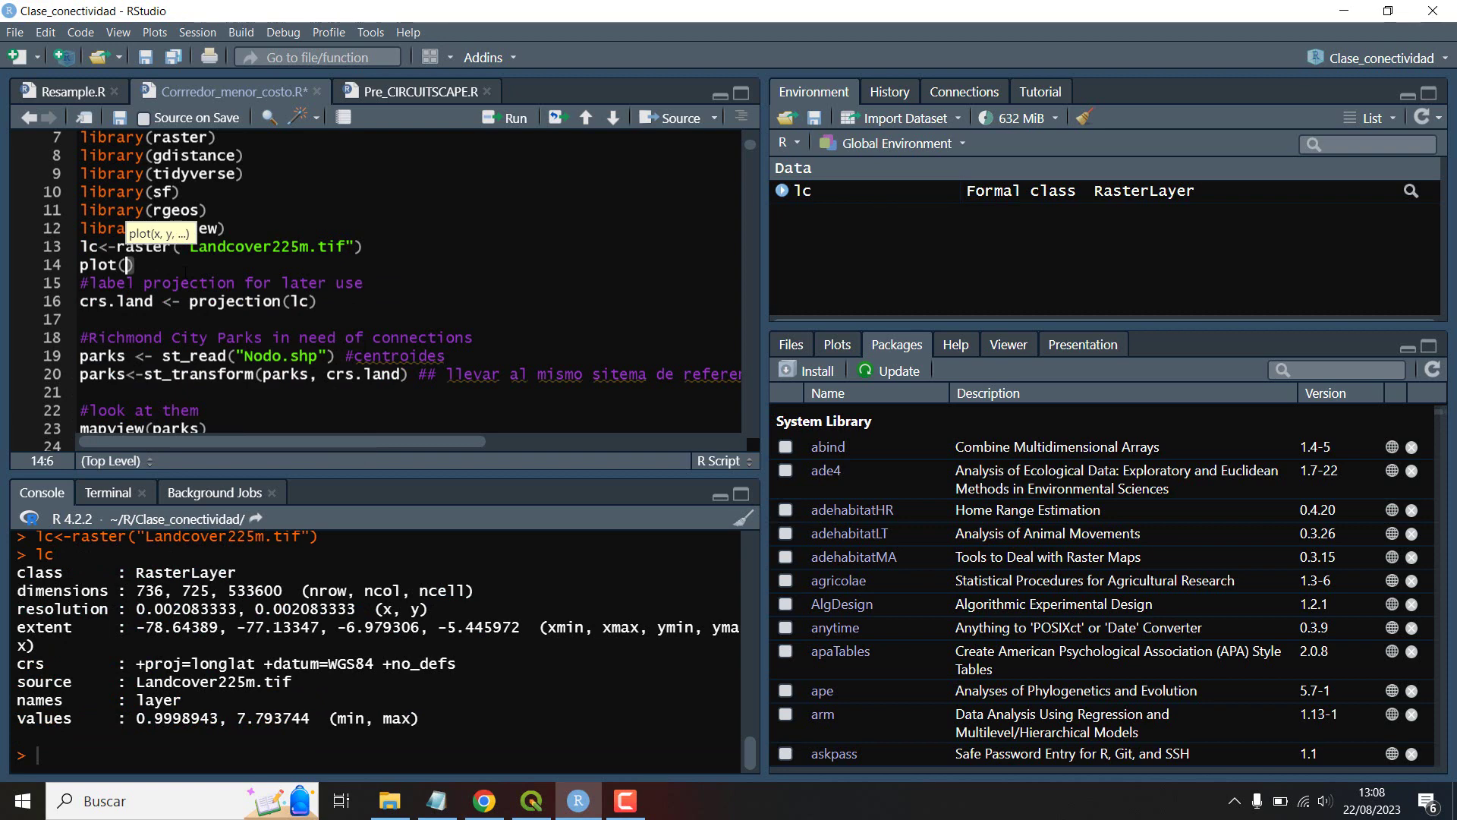
{"action": "type", "text": "c"}
{"action": "key", "text": "ctrl+Return"}
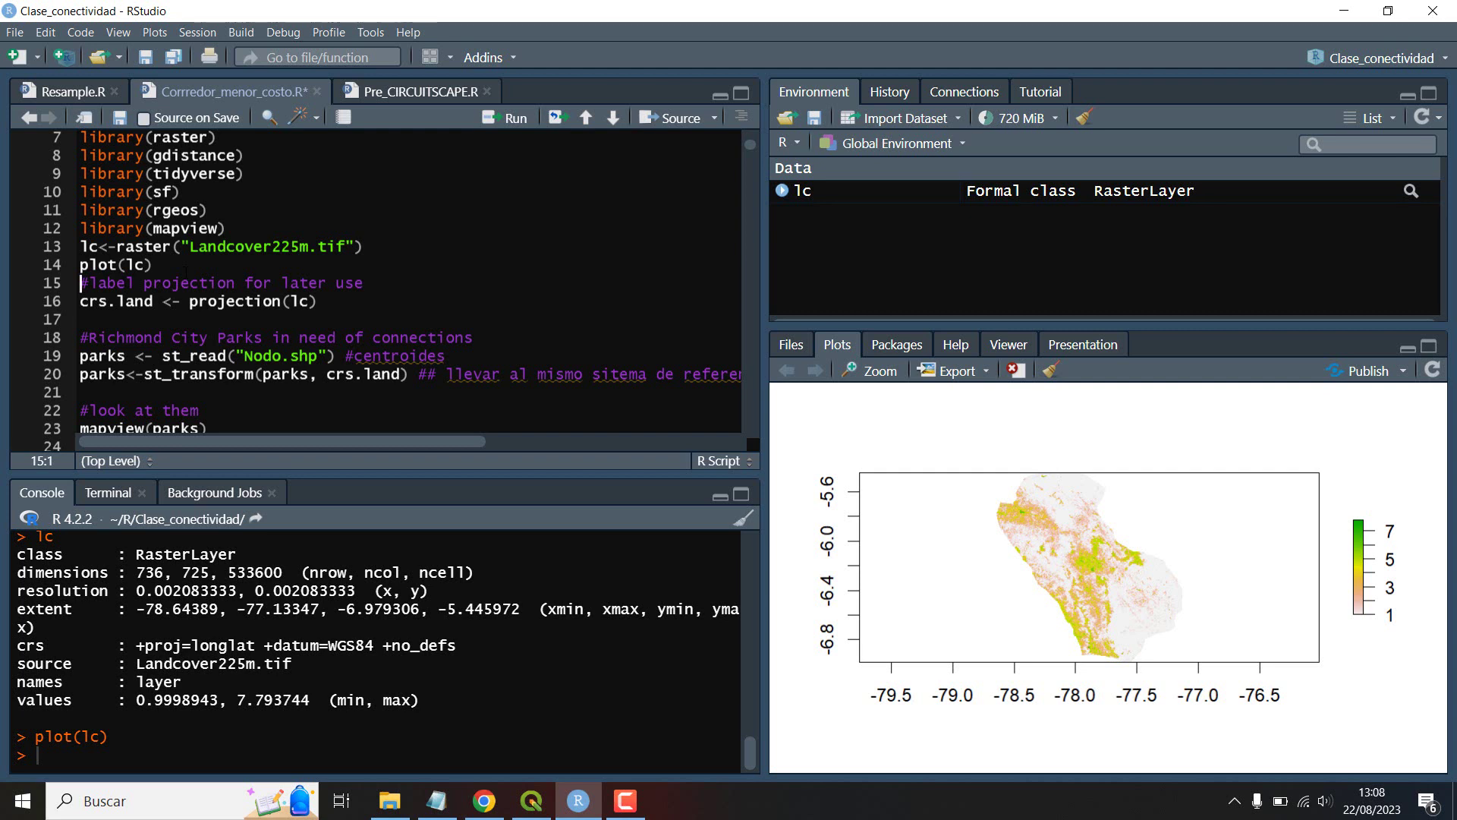
Step: Store the projection of lc in crs.land by running its line, and print crs.land to inspect the reference system
{"action": "key", "text": "ctrl+Return"}
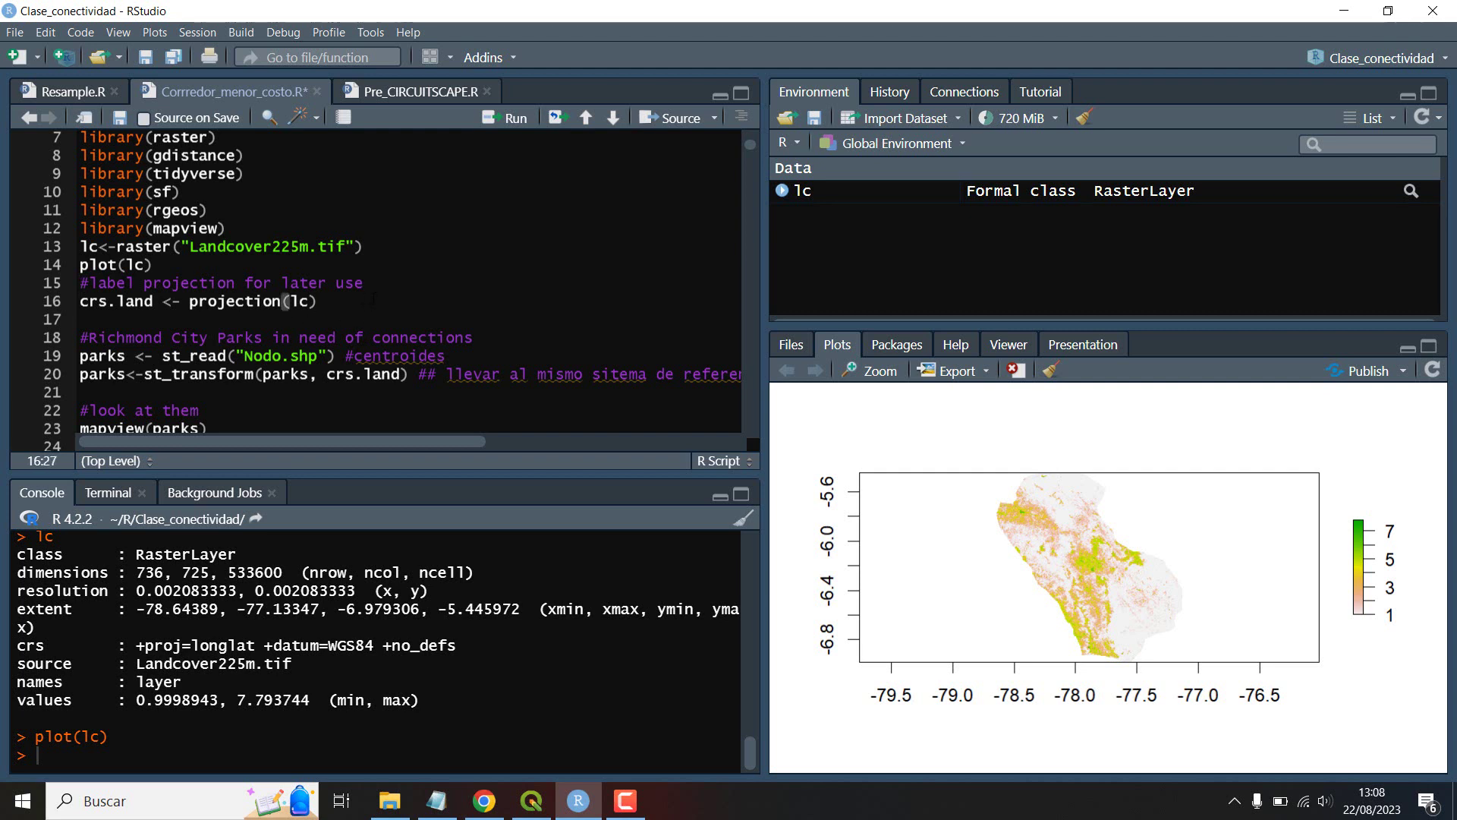
{"action": "key", "text": "ctrl+Return"}
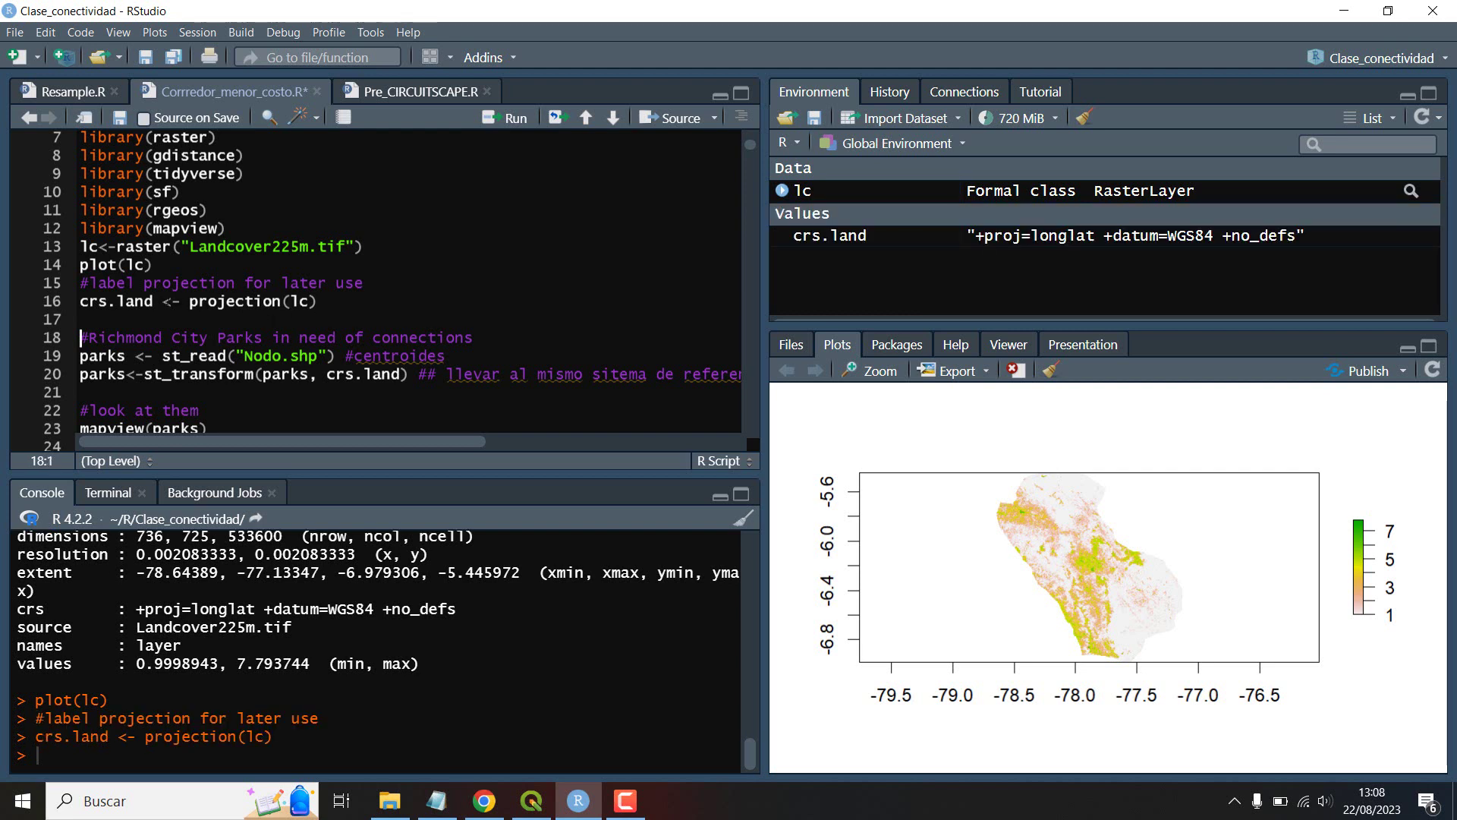
{"action": "left_click_drag", "start_coordinate": [153, 301], "coordinate": [58, 300]}
{"action": "key", "text": "ctrl+Return"}
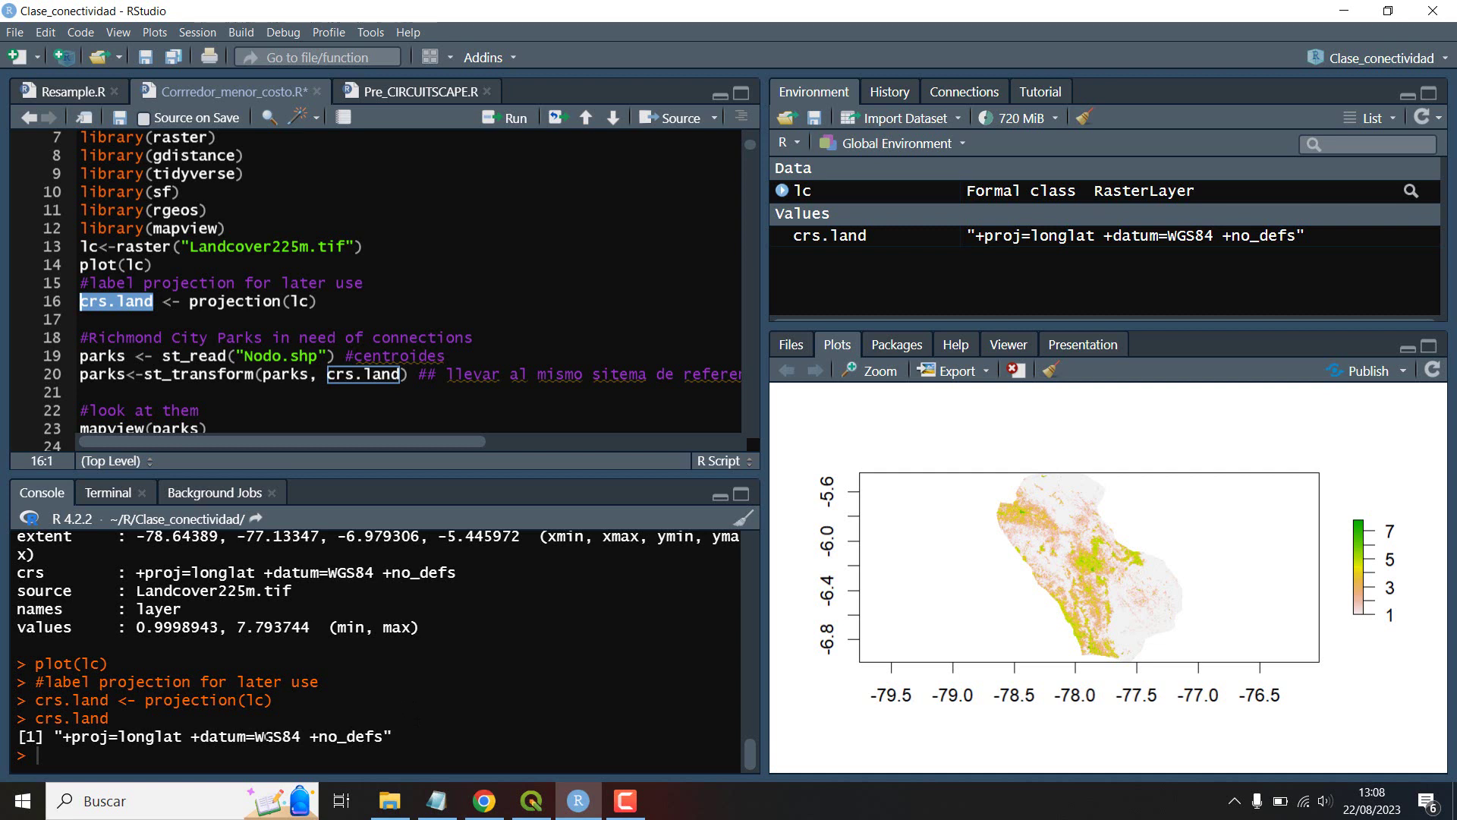
{"action": "left_click_drag", "start_coordinate": [255, 737], "coordinate": [320, 736]}
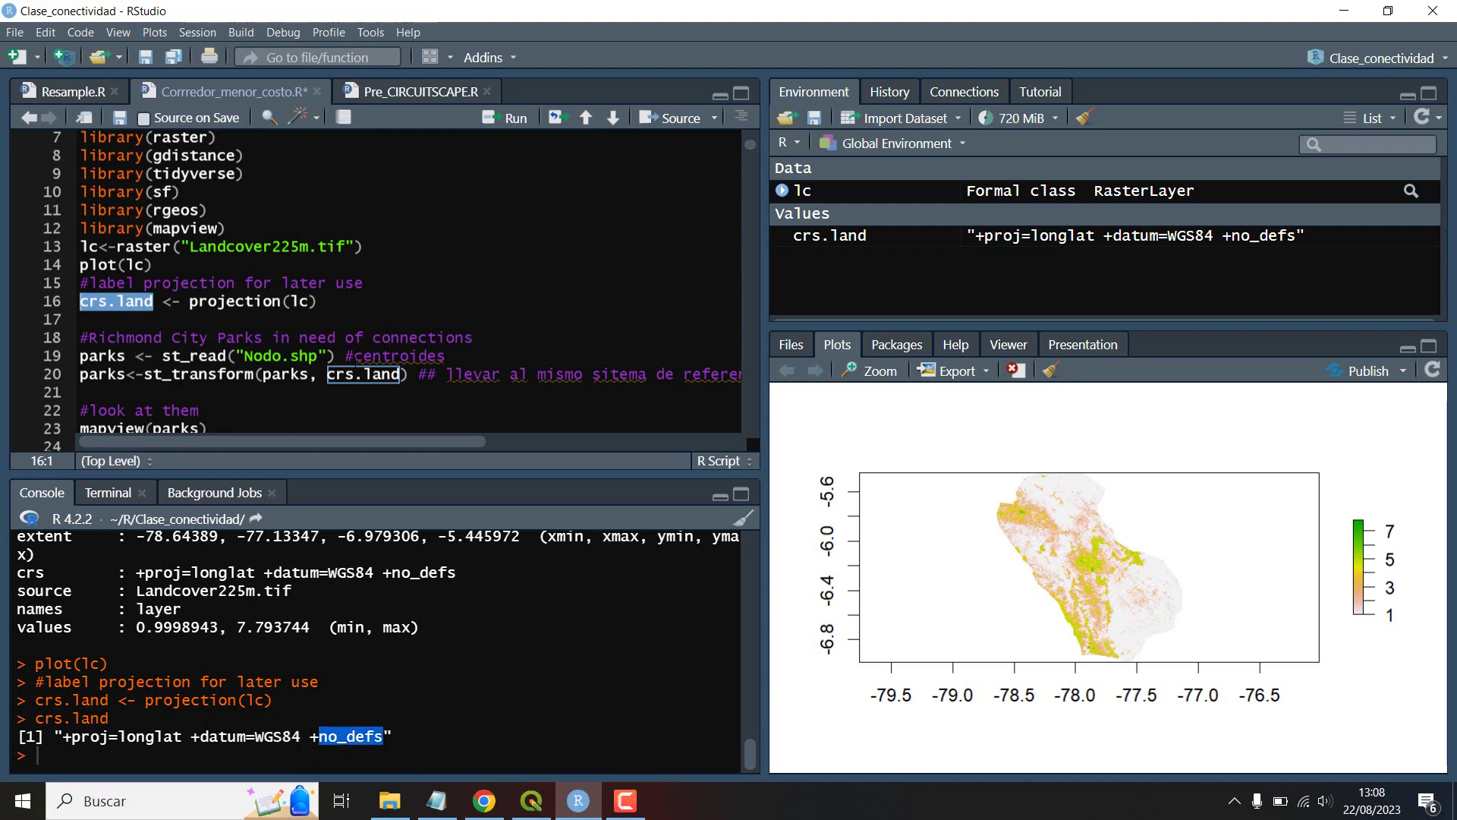
Step: Read Nodo.shp into parks with st_read and transform parks to the crs.land projection
{"action": "left_click", "coordinate": [346, 355]}
{"action": "key", "text": "ctrl+Return"}
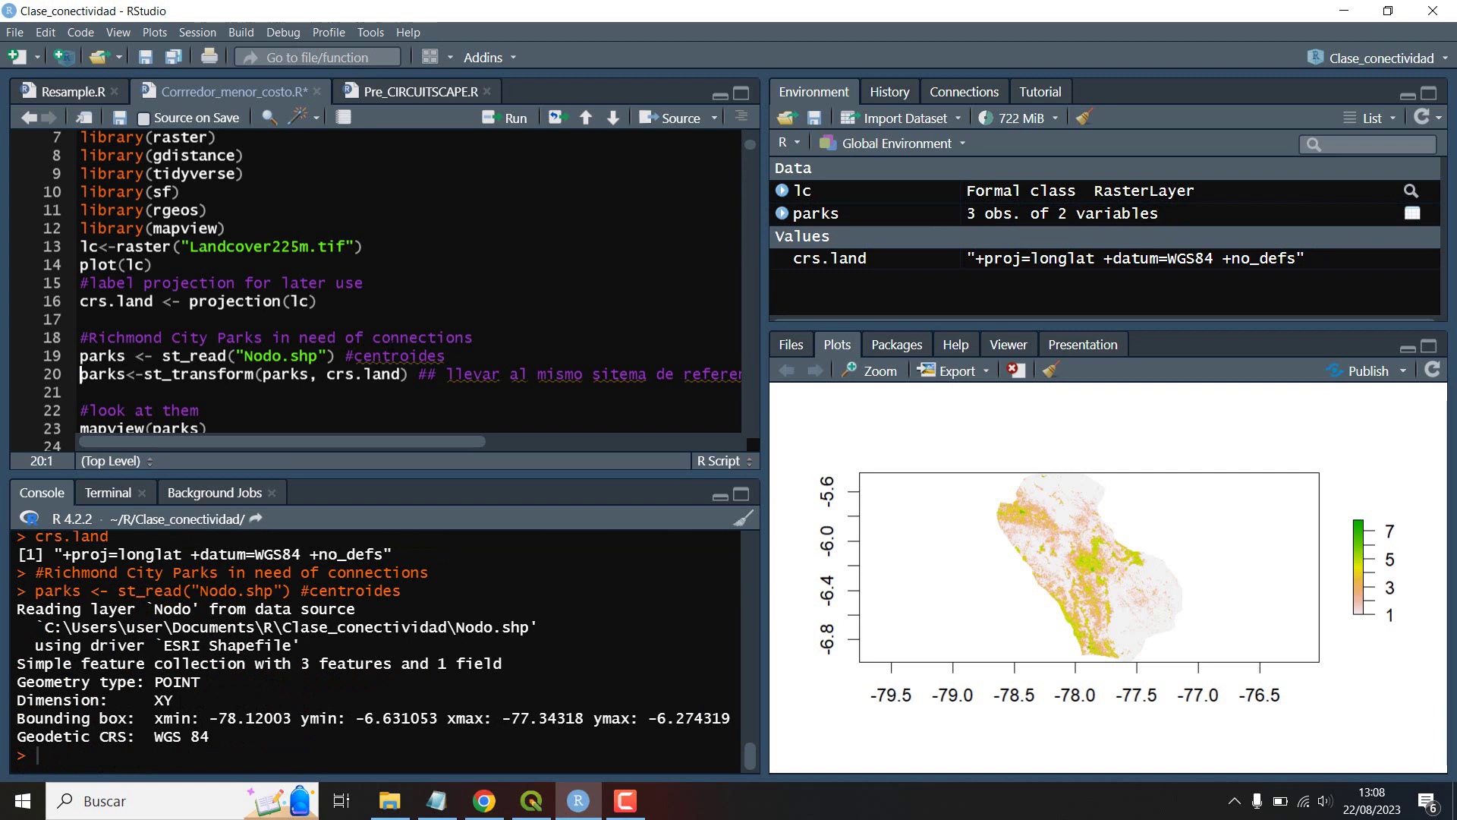
{"action": "scroll", "coordinate": [391, 339], "scroll_direction": "down", "scroll_amount": 2}
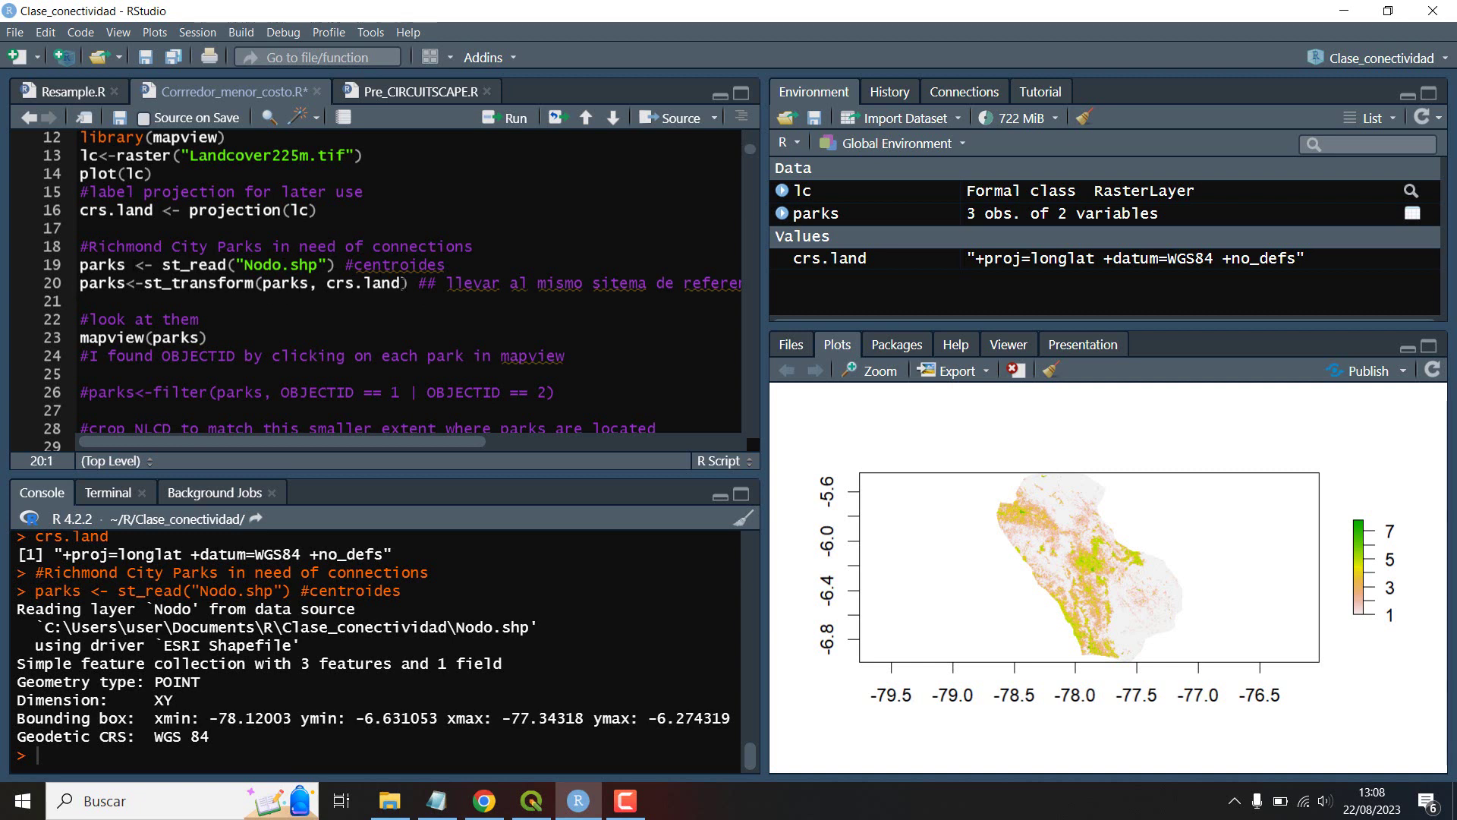
{"action": "left_click_drag", "start_coordinate": [400, 283], "coordinate": [327, 283]}
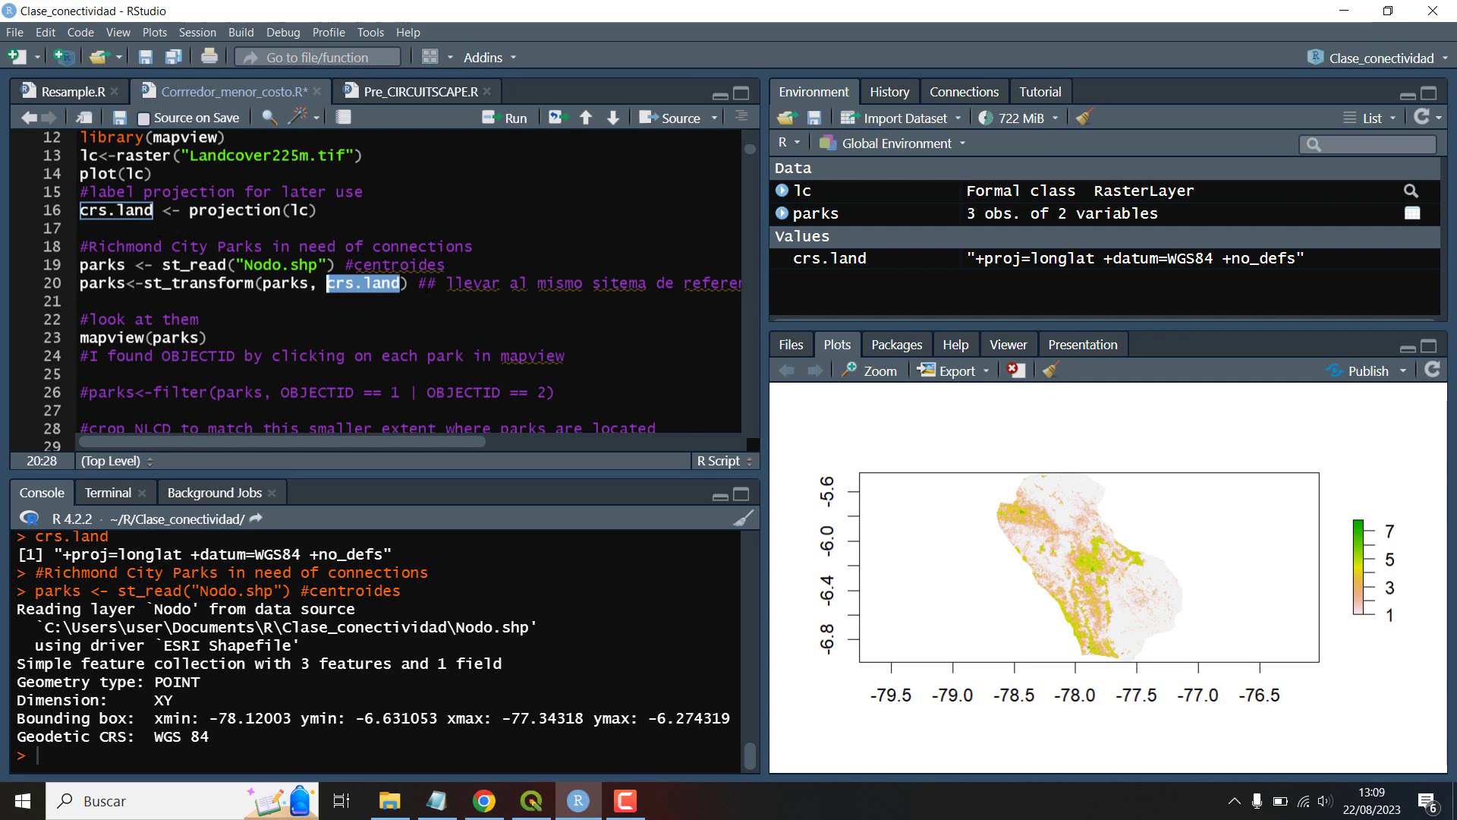
{"action": "left_click", "coordinate": [410, 283]}
{"action": "key", "text": "ctrl+Return"}
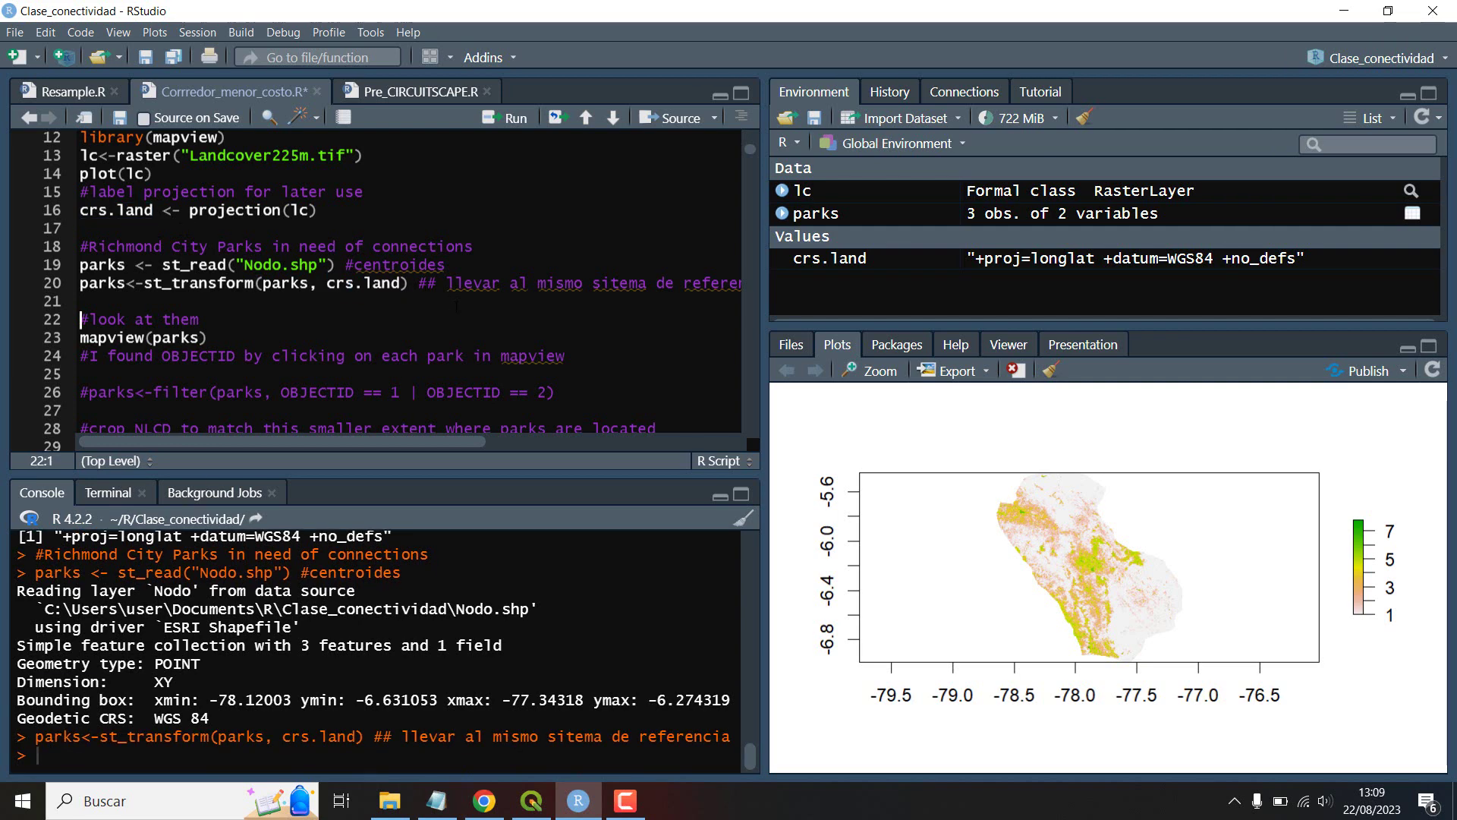
Step: Run mapview(parks) and show all the node points together on the interactive map
{"action": "key", "text": "ctrl+Return"}
{"action": "key", "text": "ctrl+Return"}
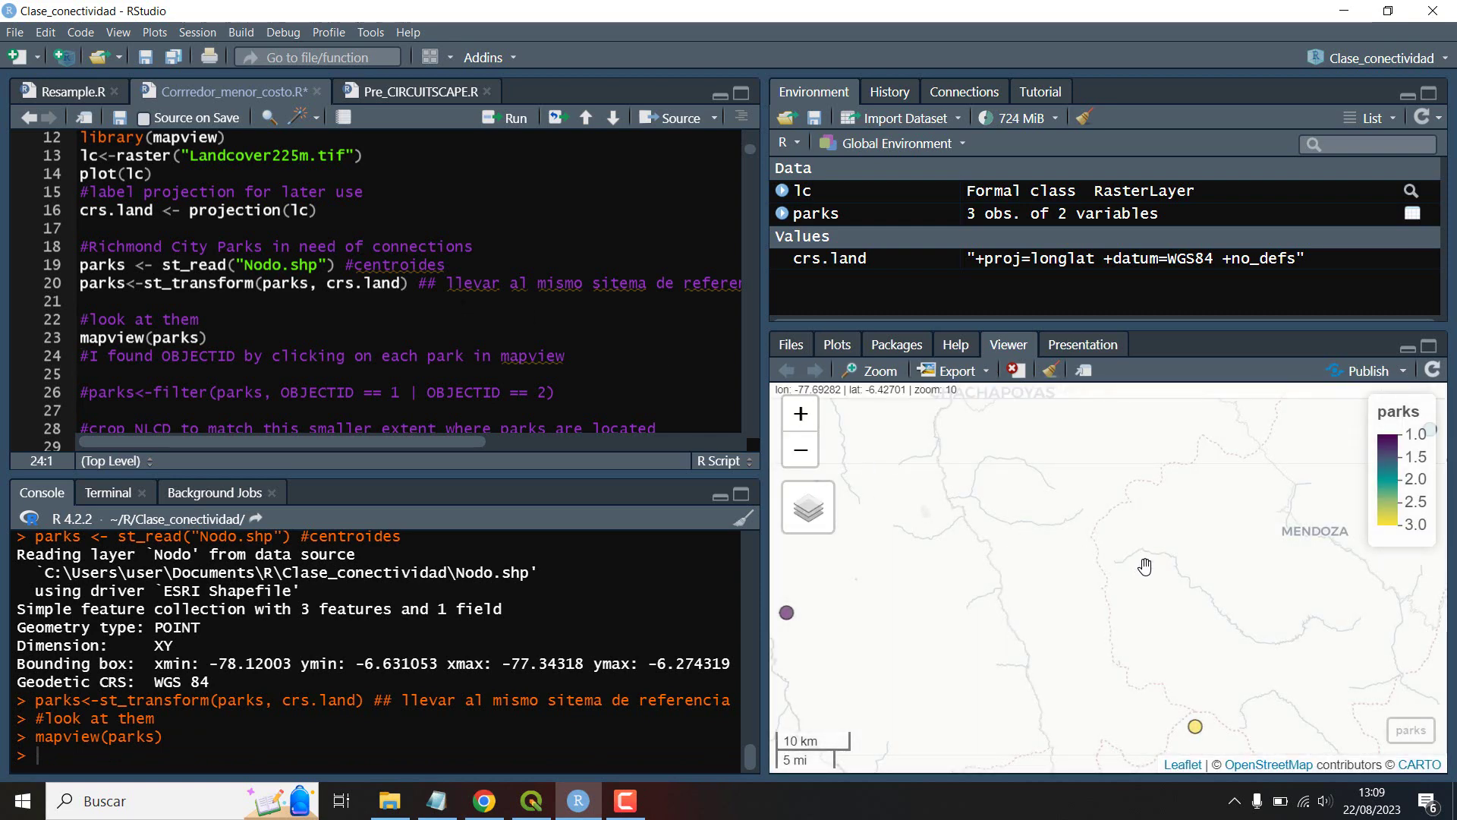
{"action": "scroll", "coordinate": [1142, 573], "scroll_direction": "down", "scroll_amount": 1}
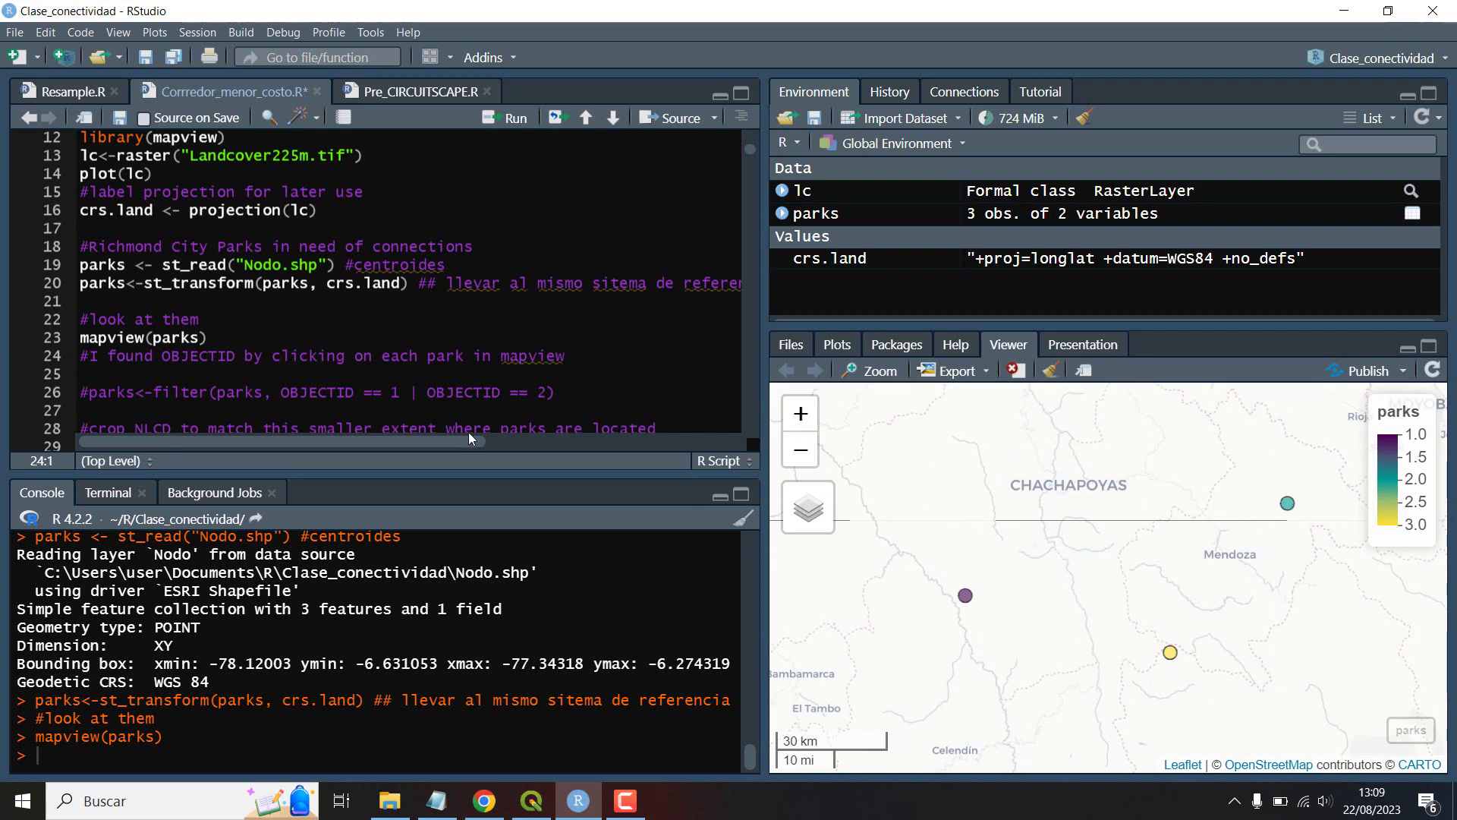
Step: Run the line in the buffer section that loads Nodo.shp into points with the shapefile function
{"action": "scroll", "coordinate": [472, 425], "scroll_direction": "down", "scroll_amount": 2}
{"action": "scroll", "coordinate": [410, 288], "scroll_direction": "down", "scroll_amount": 2}
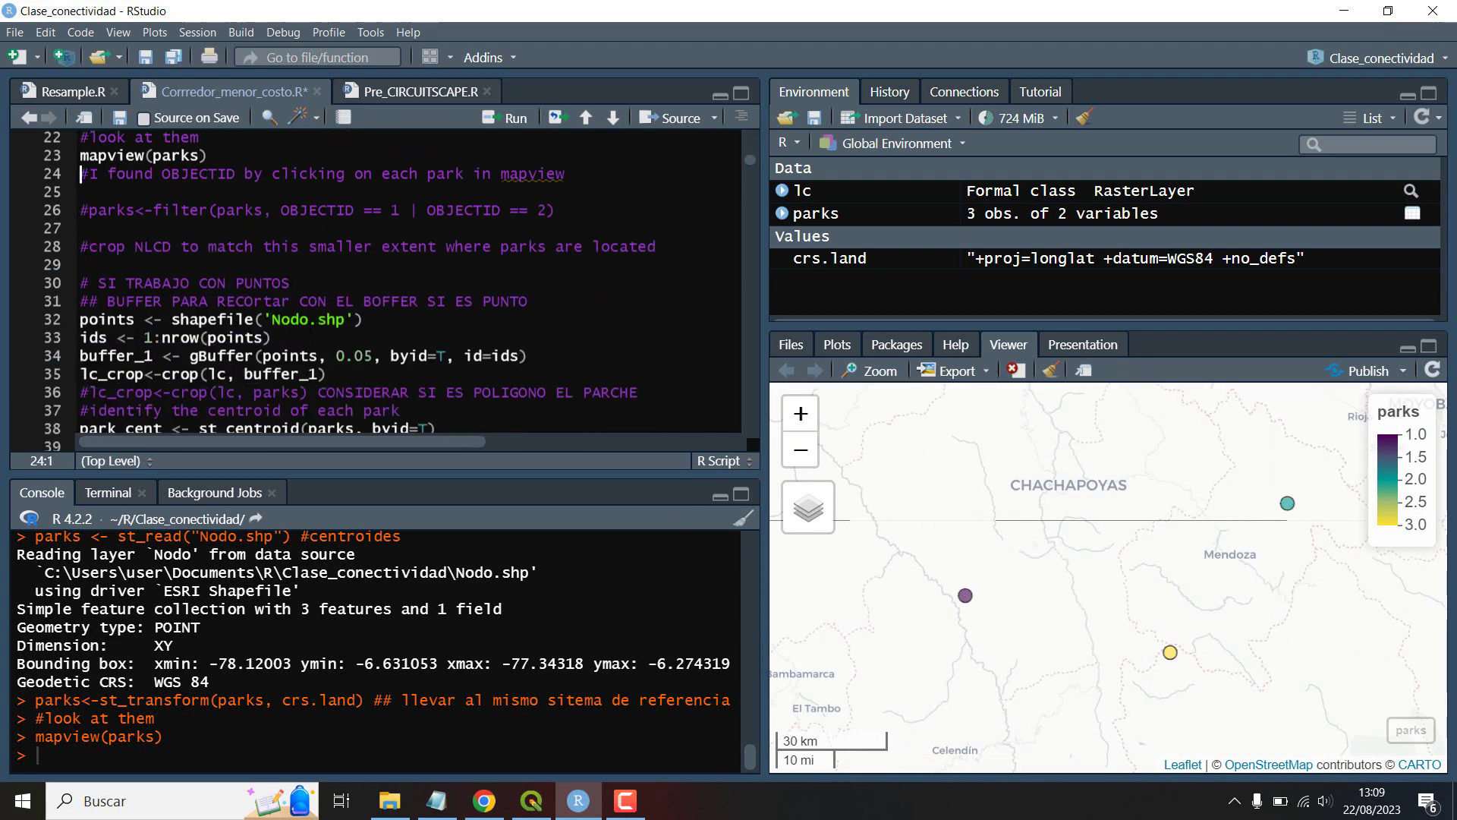
{"action": "scroll", "coordinate": [380, 330], "scroll_direction": "up", "scroll_amount": 2}
{"action": "scroll", "coordinate": [381, 330], "scroll_direction": "down", "scroll_amount": 1}
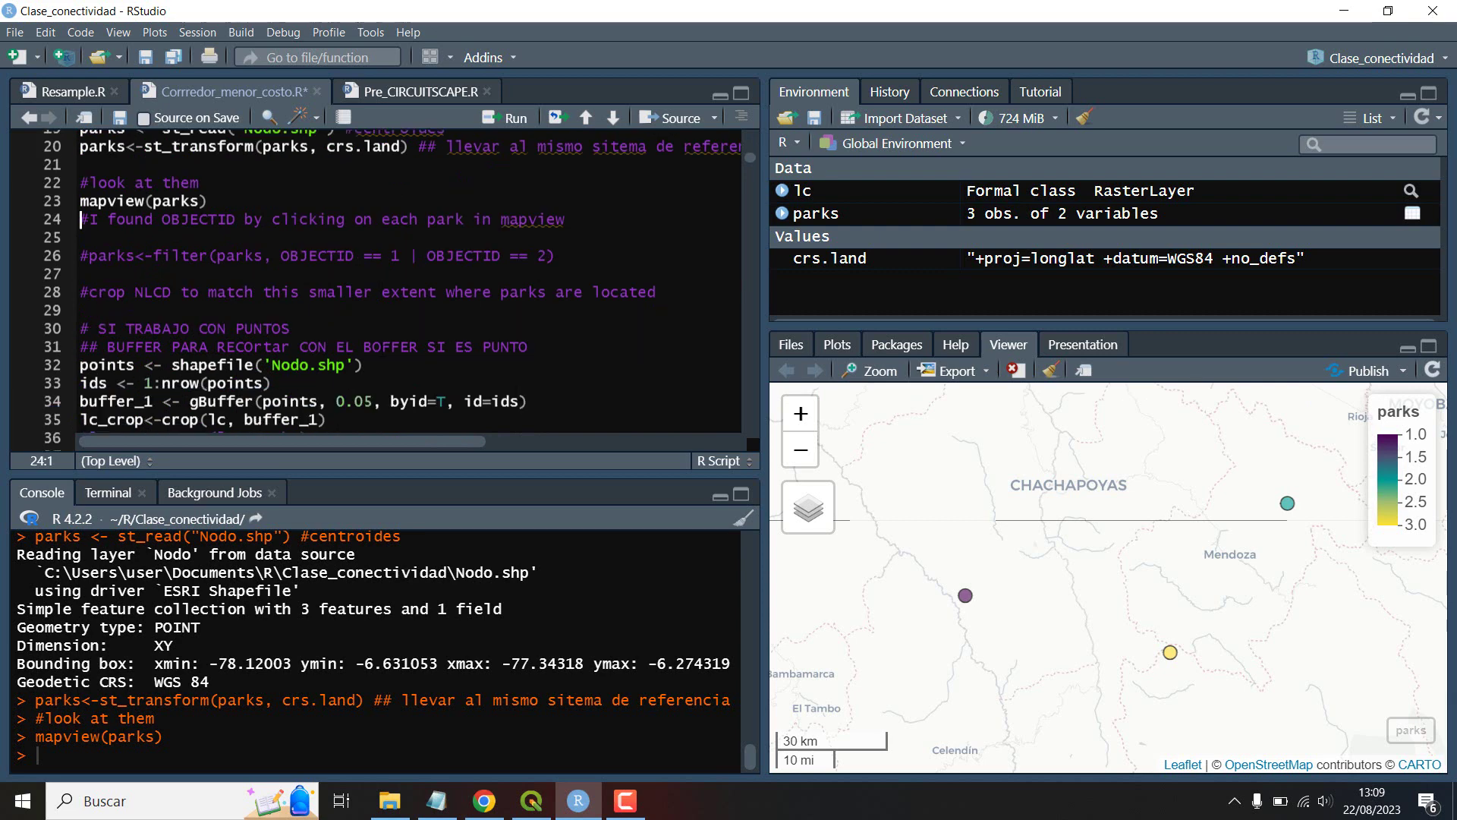
{"action": "left_click", "coordinate": [388, 365]}
{"action": "scroll", "coordinate": [388, 365], "scroll_direction": "down", "scroll_amount": 2}
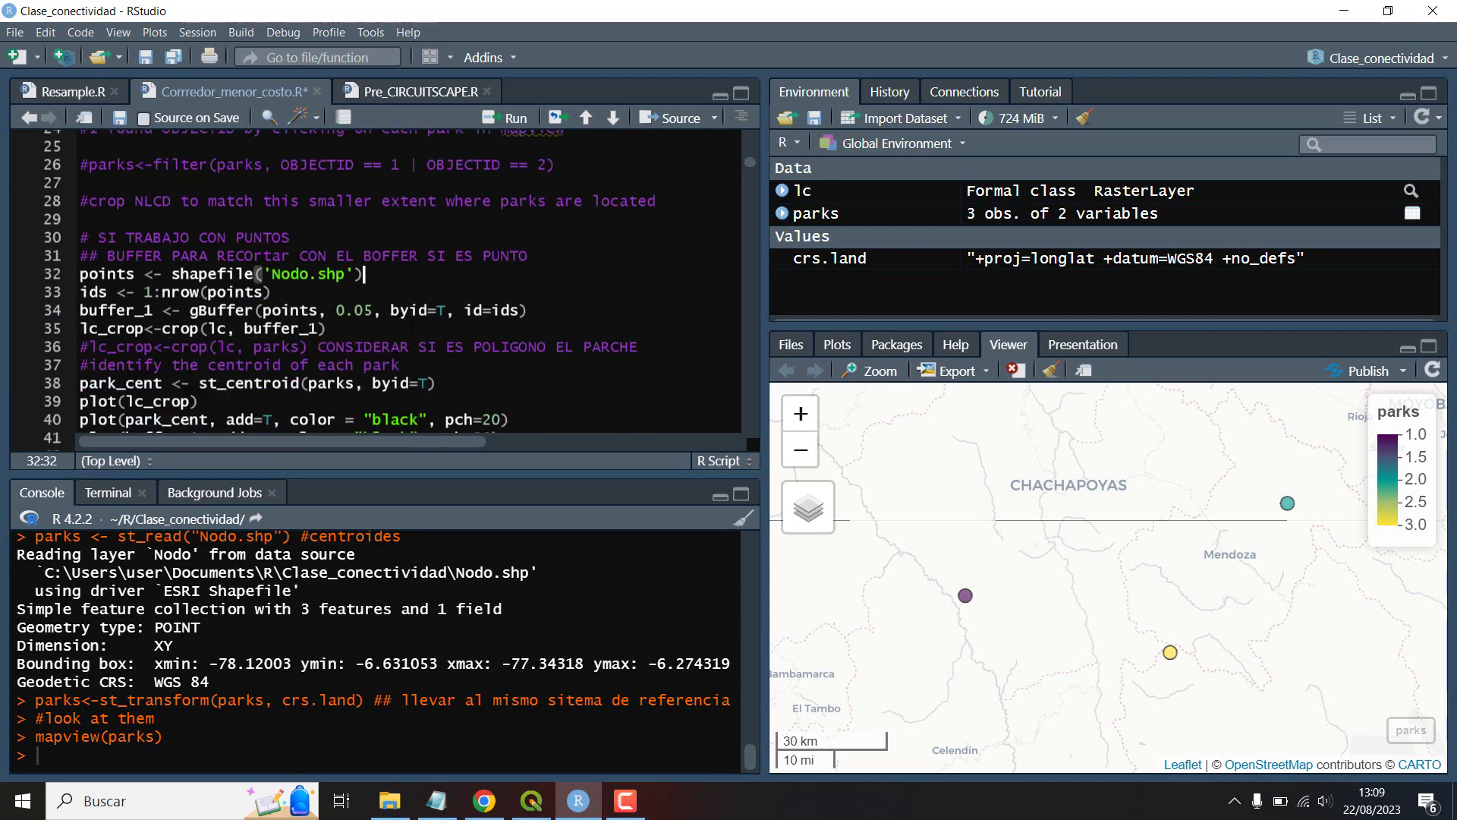
{"action": "key", "text": "ctrl+Return"}
Step: Rerun the points import from Nodo.shp and create ids as 1:nrow(points)
{"action": "scroll", "coordinate": [412, 328], "scroll_direction": "up", "scroll_amount": 2}
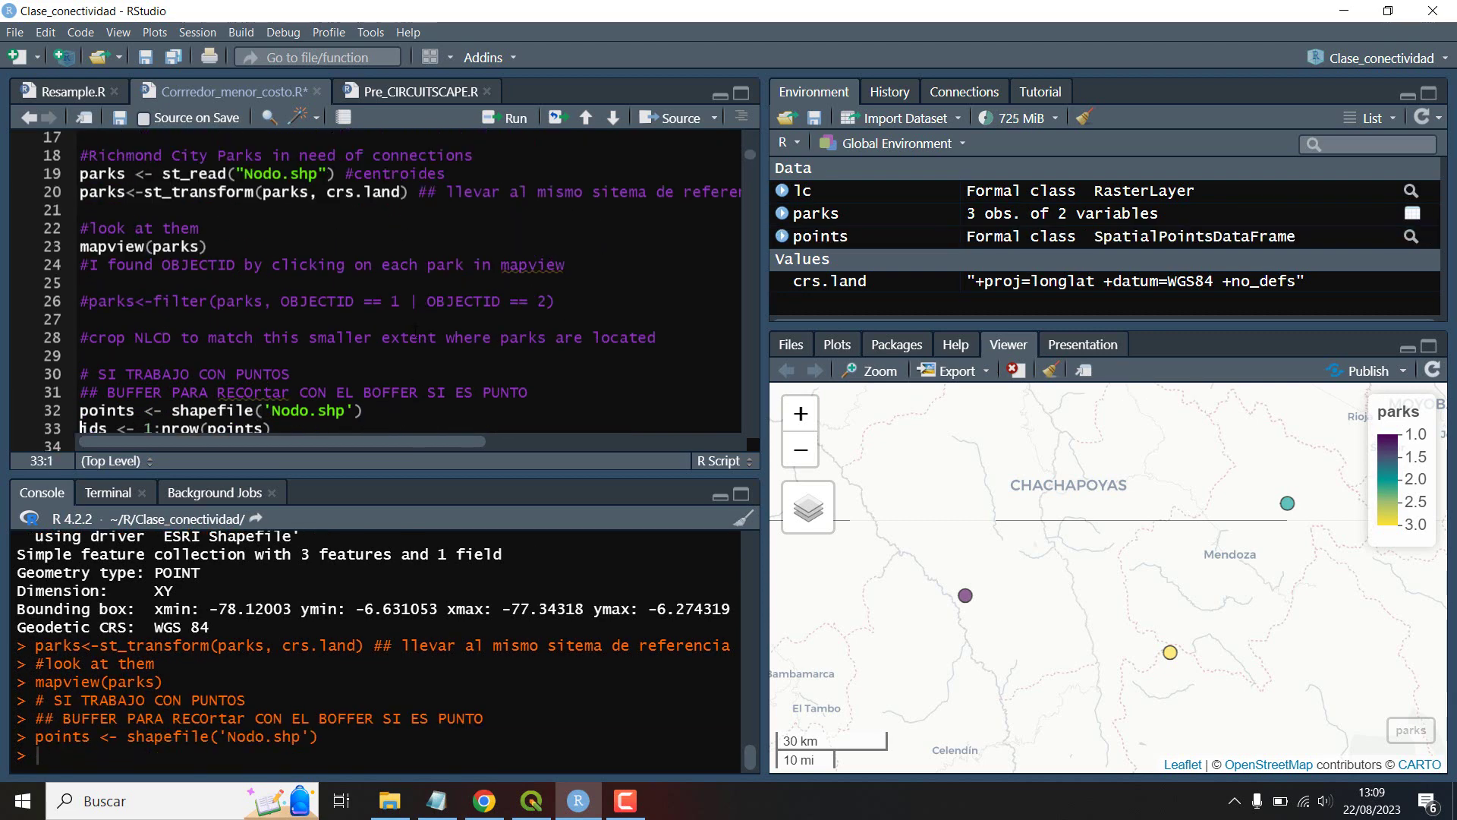
{"action": "scroll", "coordinate": [392, 290], "scroll_direction": "down", "scroll_amount": 1}
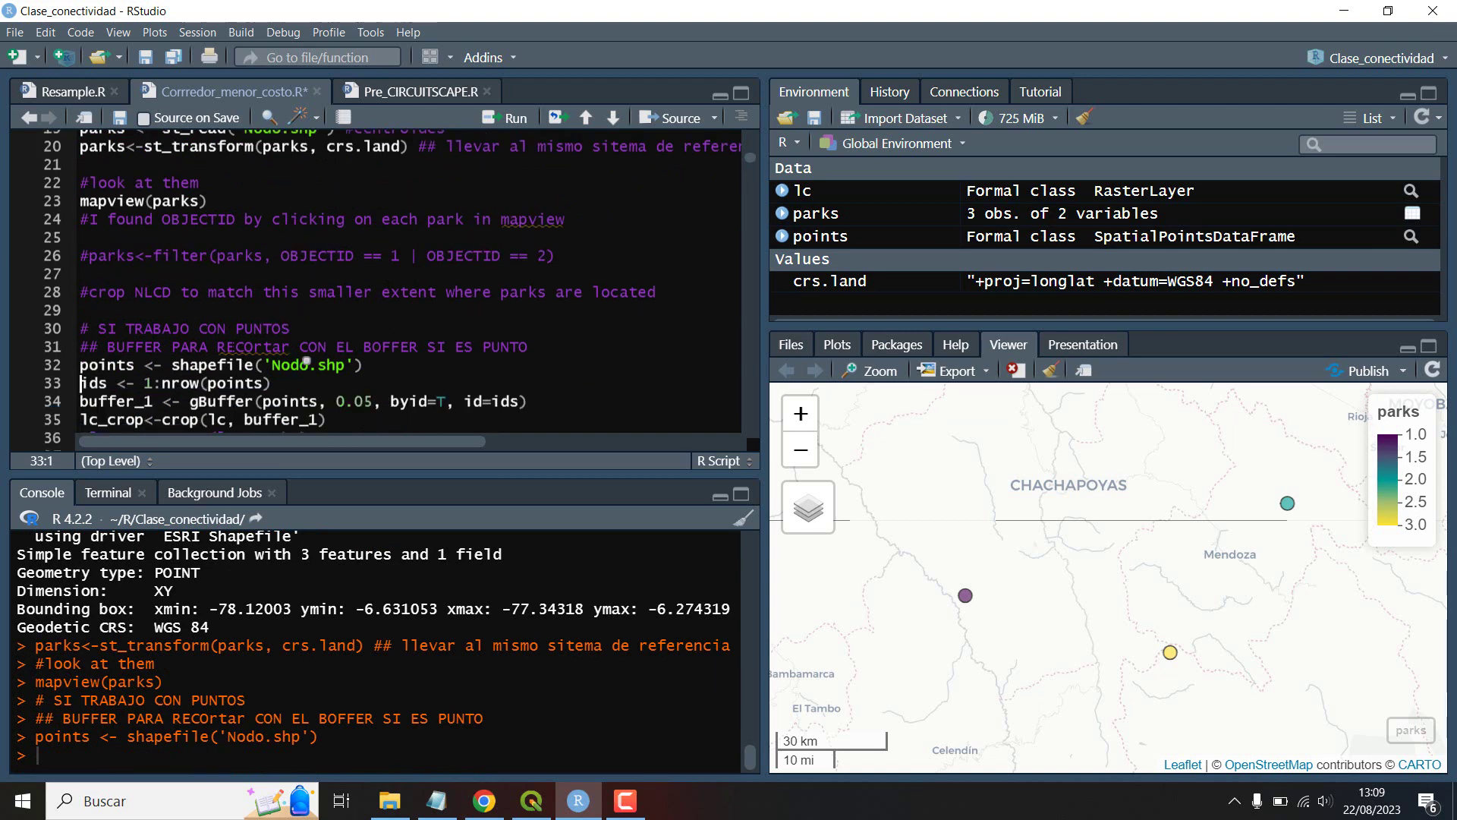
{"action": "scroll", "coordinate": [306, 361], "scroll_direction": "up", "scroll_amount": 1}
{"action": "scroll", "coordinate": [306, 361], "scroll_direction": "down", "scroll_amount": 1}
{"action": "left_click", "coordinate": [368, 366]}
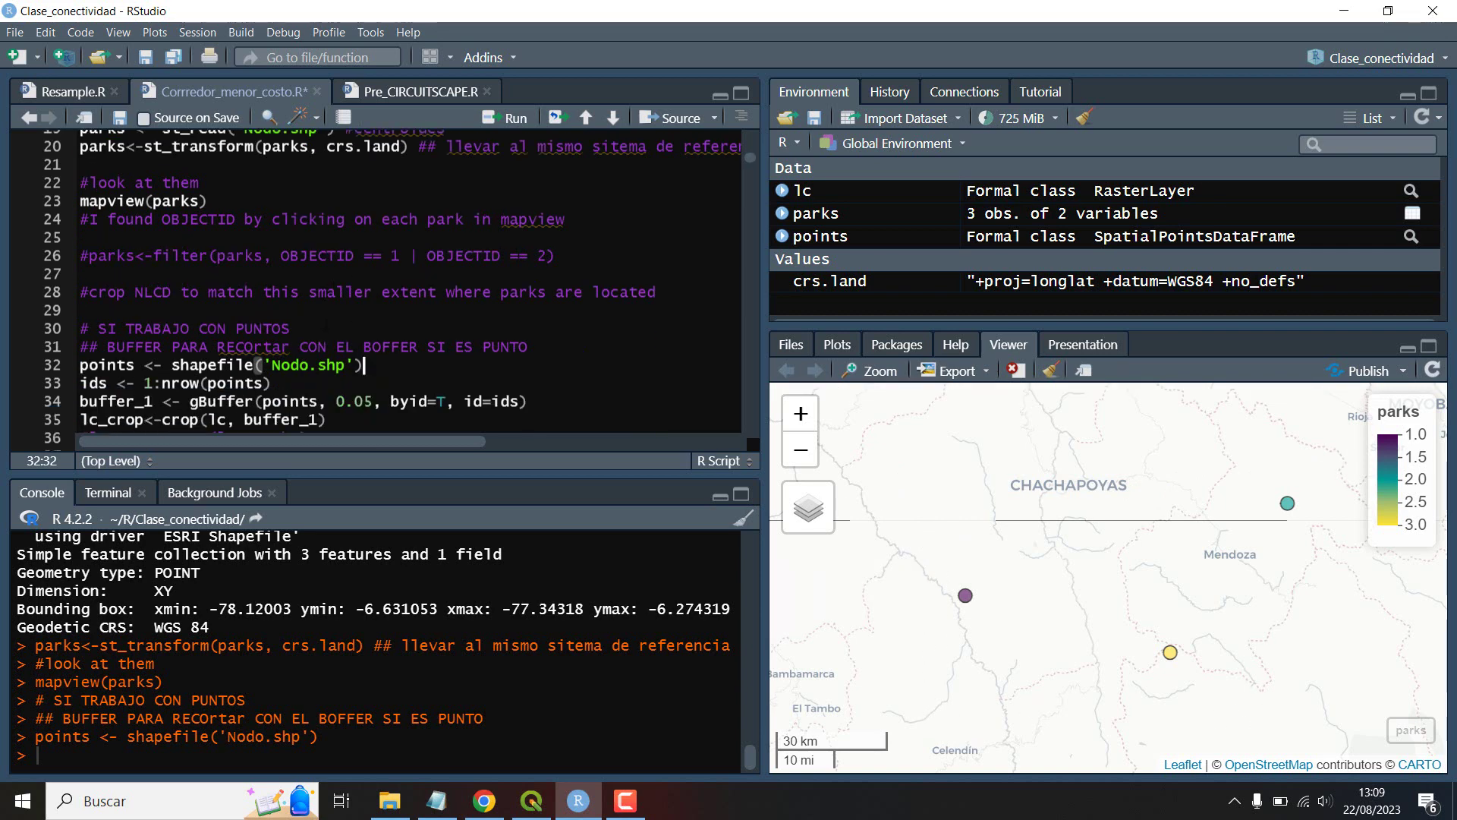
{"action": "key", "text": "Home"}
{"action": "key", "text": "shift+Home"}
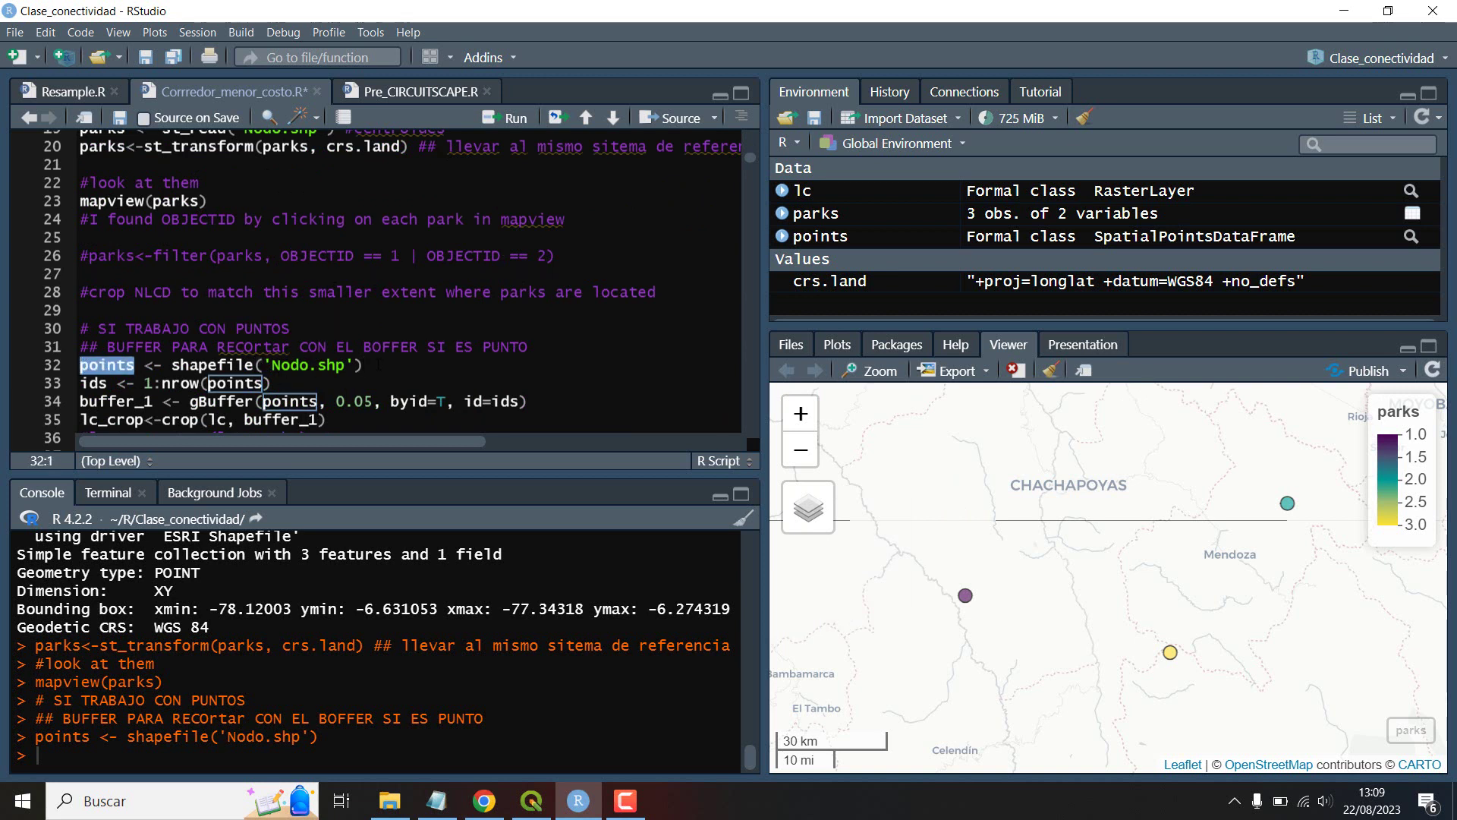
{"action": "left_click", "coordinate": [378, 365]}
{"action": "key", "text": "ctrl+Return"}
{"action": "key", "text": "ctrl+Return"}
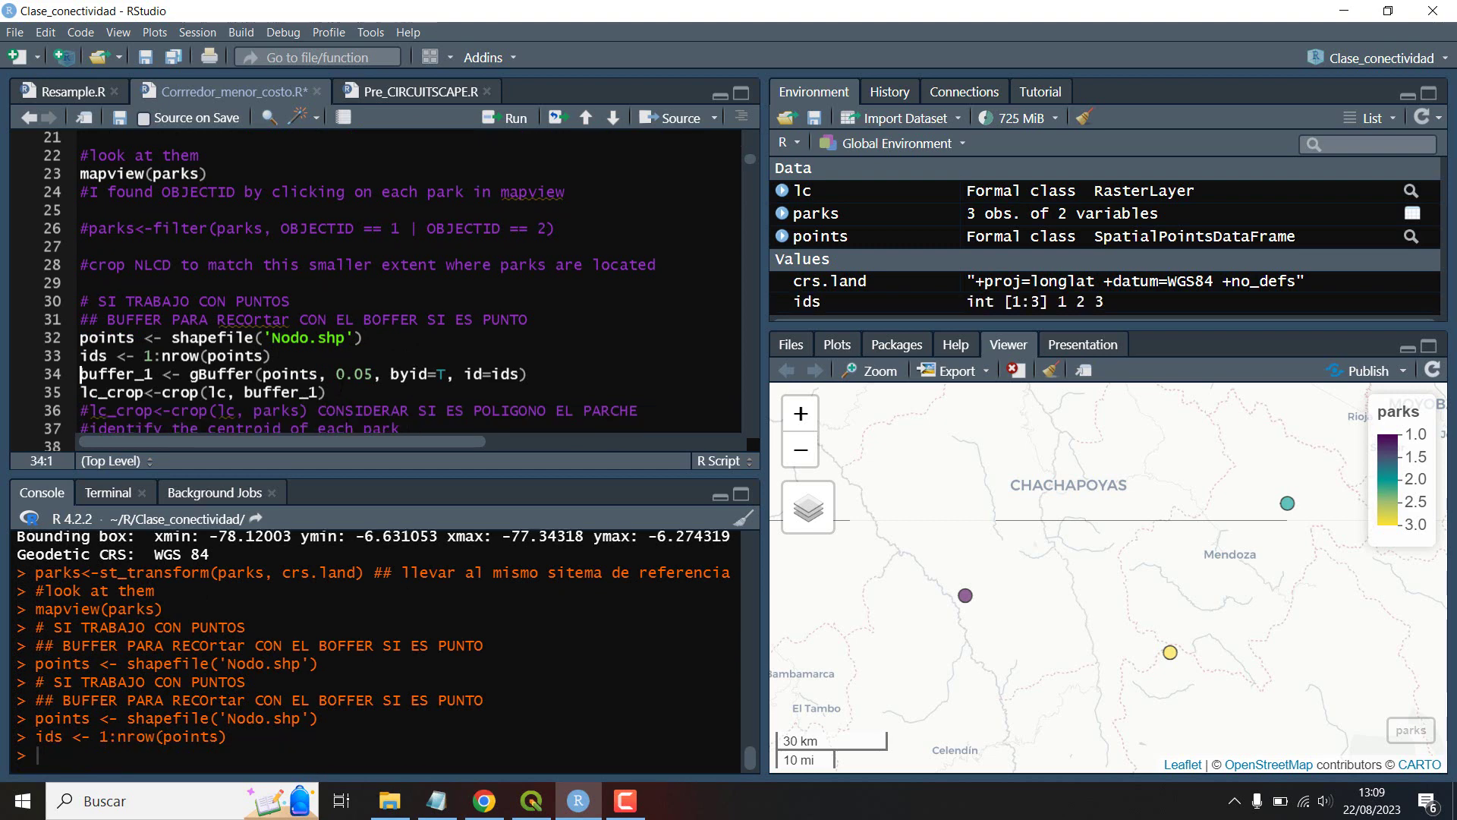
Step: Run gBuffer on points with 0.05, byid=T and id=ids to create buffer_1, and crop lc to buffer_1 as lc_crop
{"action": "left_click_drag", "start_coordinate": [374, 375], "coordinate": [340, 375]}
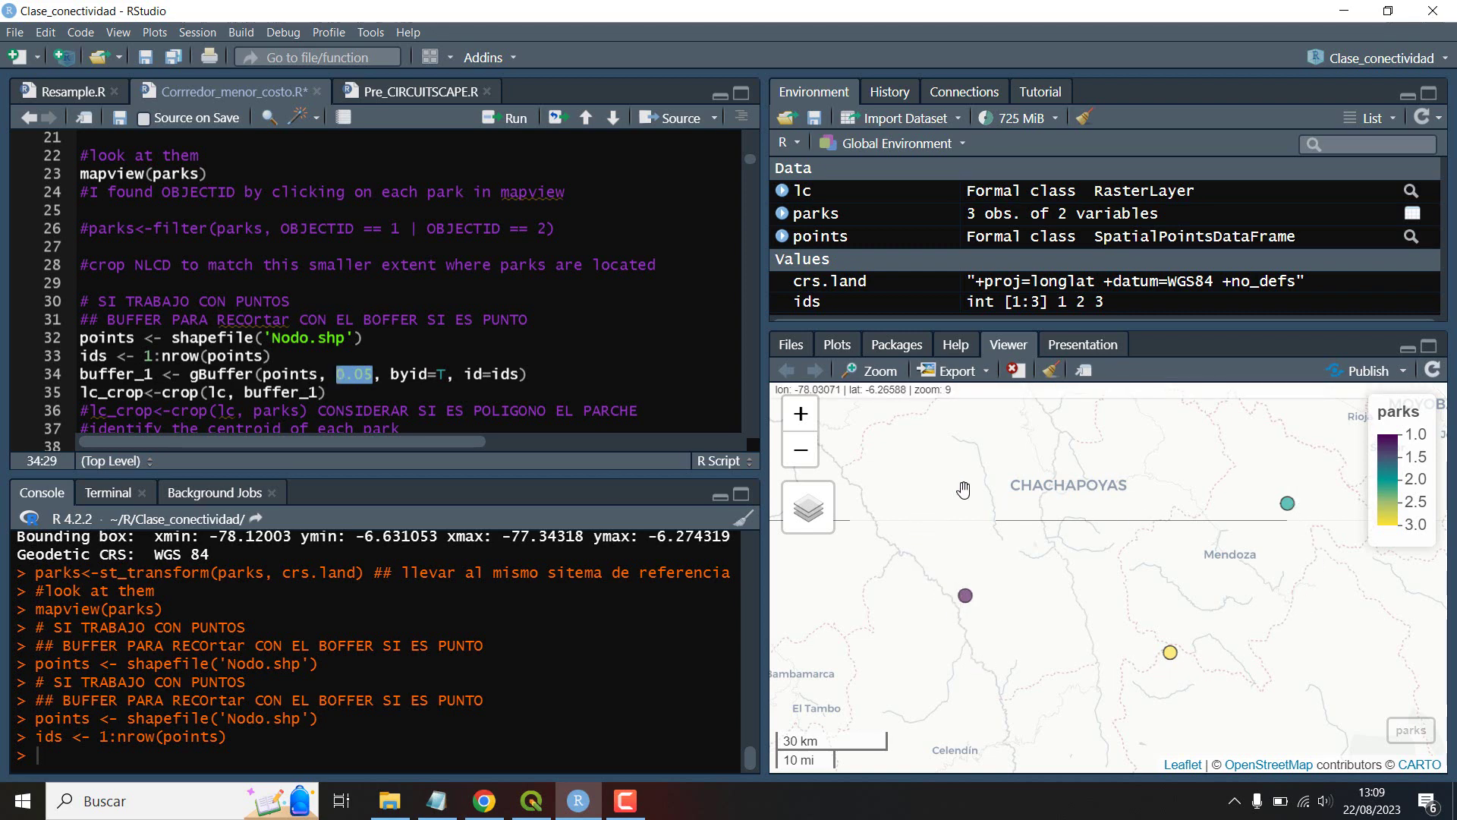
{"action": "left_click", "coordinate": [543, 373]}
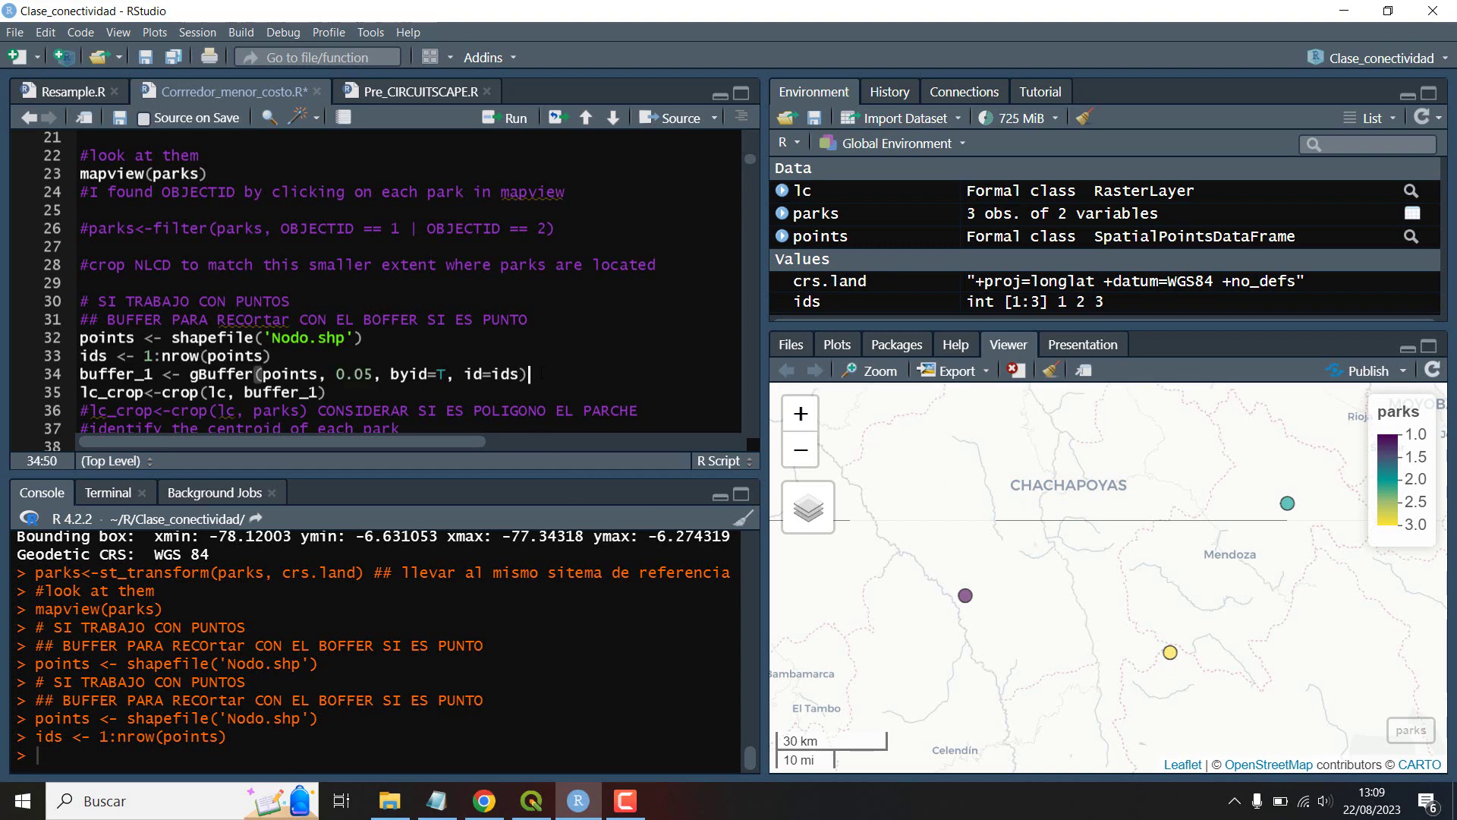
{"action": "left_click_drag", "start_coordinate": [310, 337], "coordinate": [272, 337]}
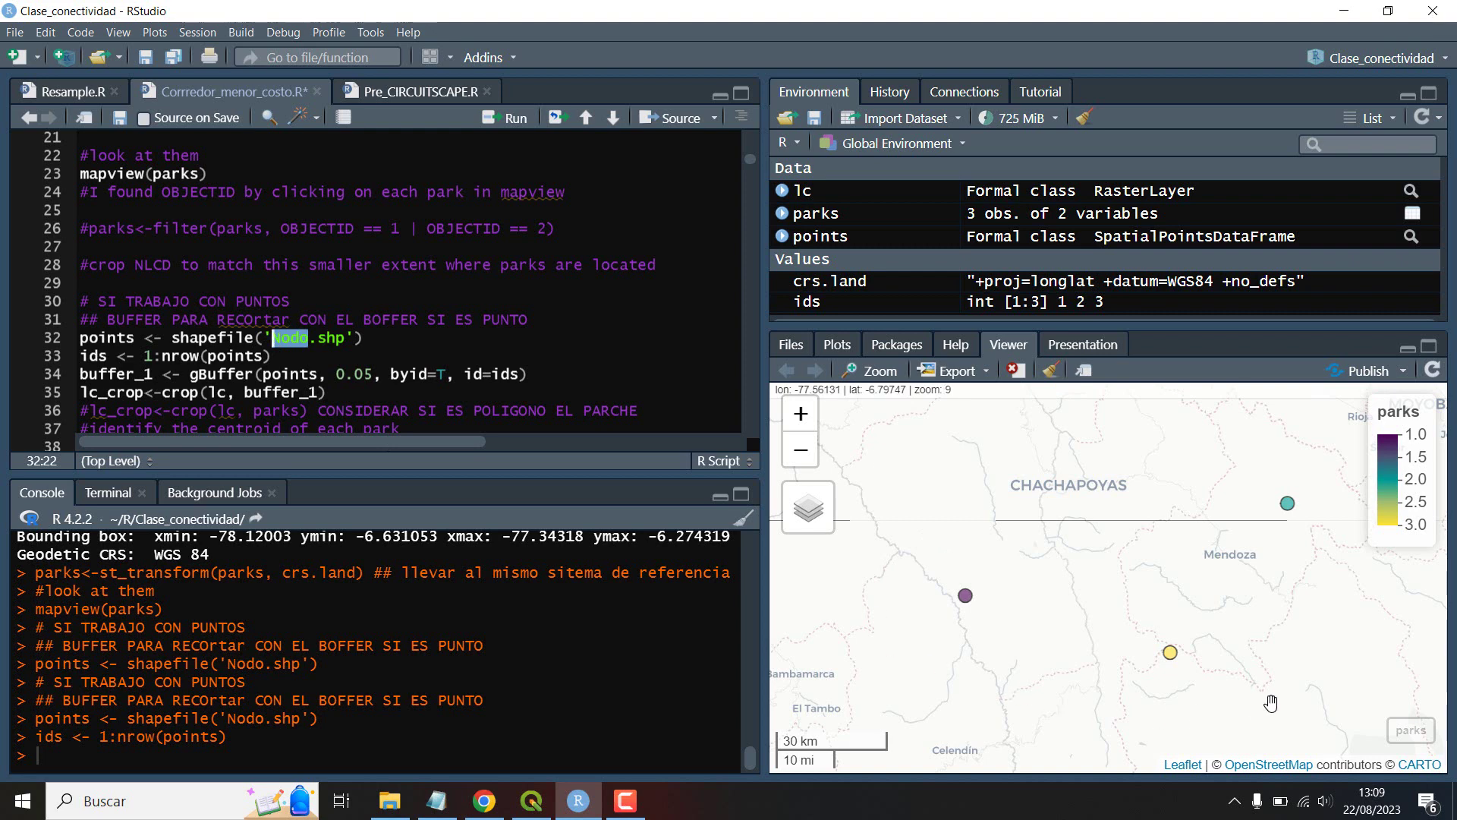
{"action": "left_click", "coordinate": [370, 356]}
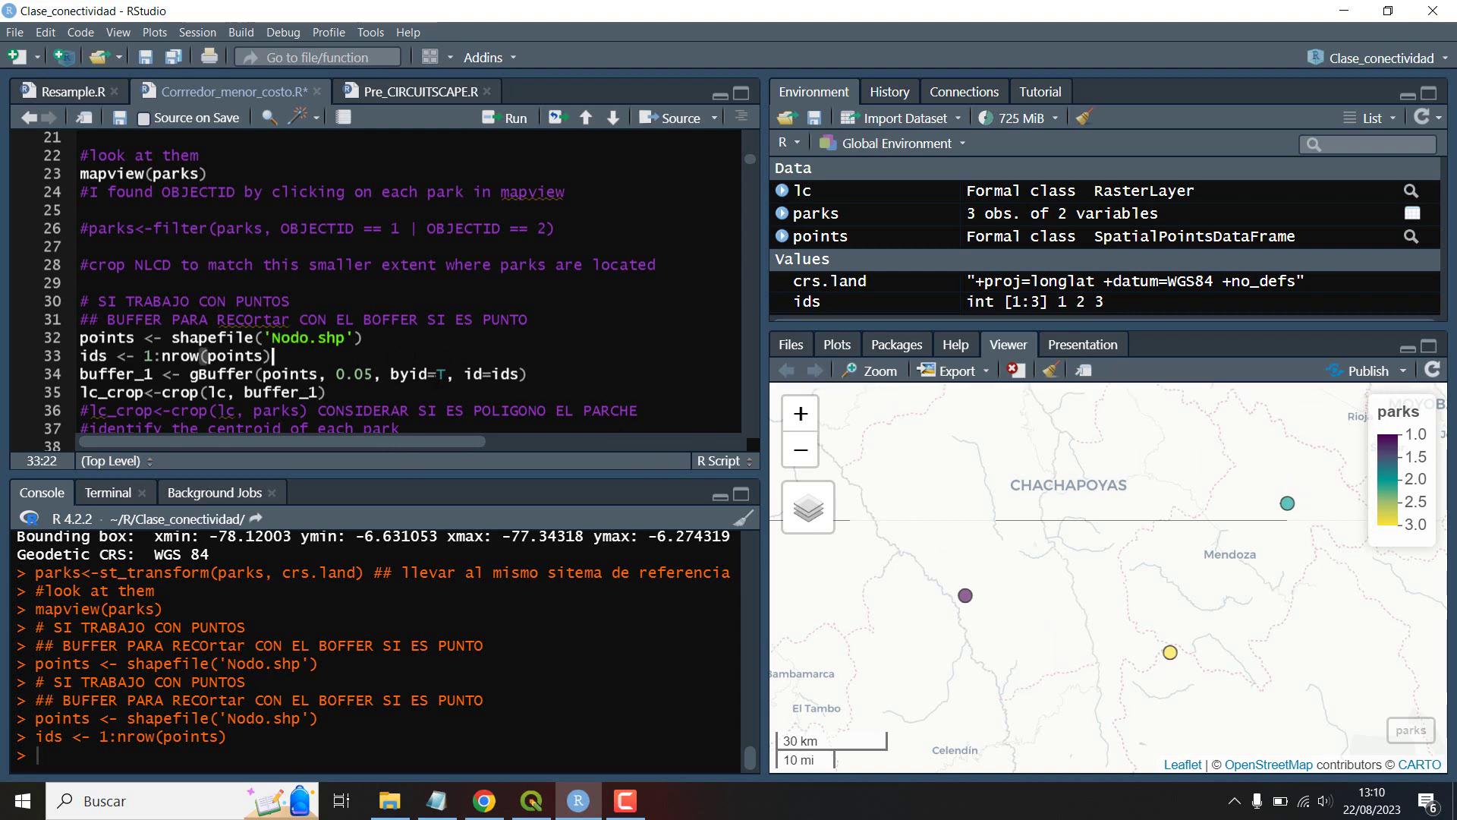
{"action": "left_click", "coordinate": [546, 374]}
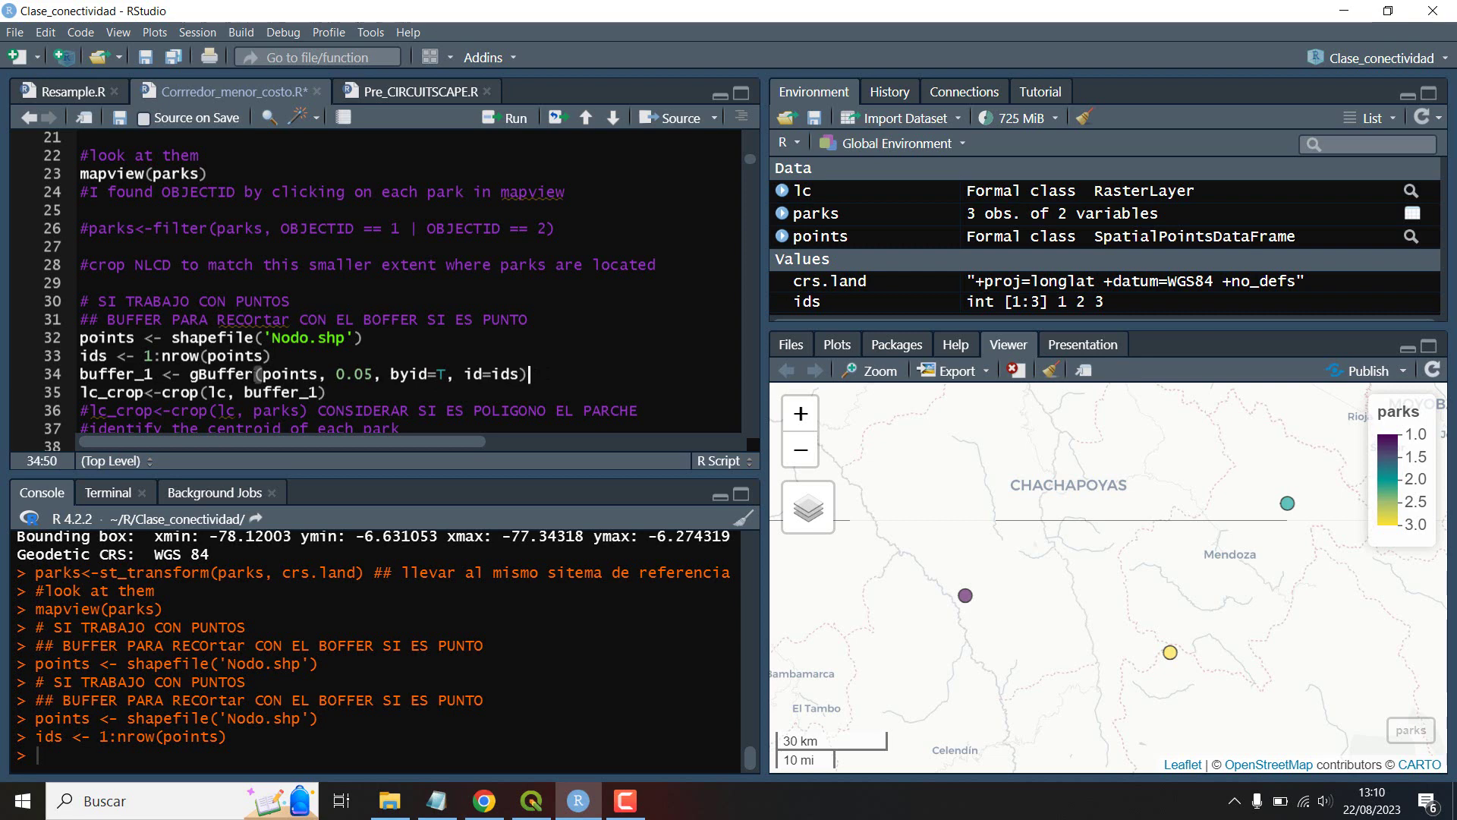
{"action": "left_click_drag", "start_coordinate": [254, 374], "coordinate": [201, 374]}
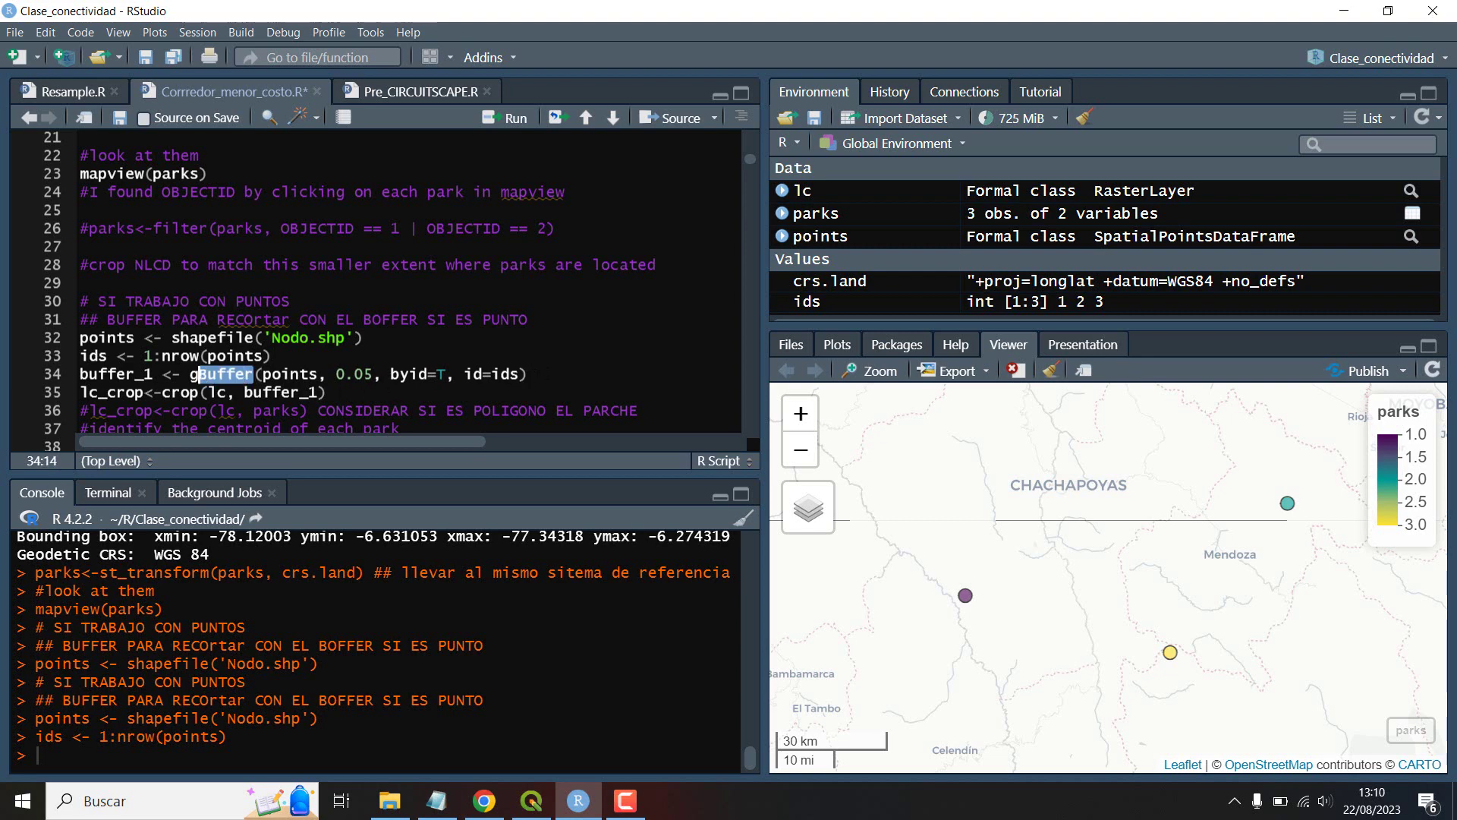
{"action": "left_click", "coordinate": [310, 374]}
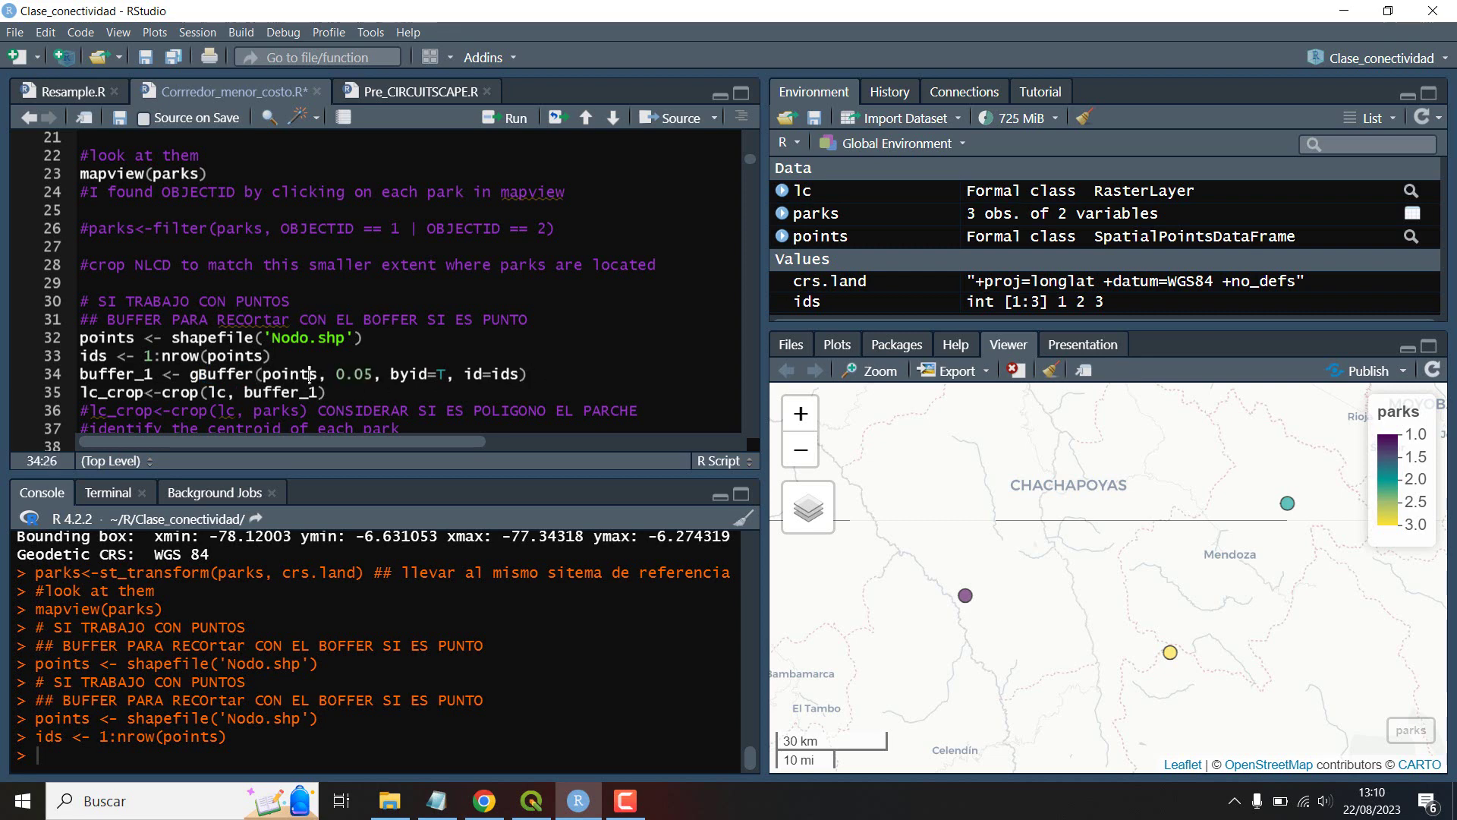
{"action": "key", "text": "ctrl+Return"}
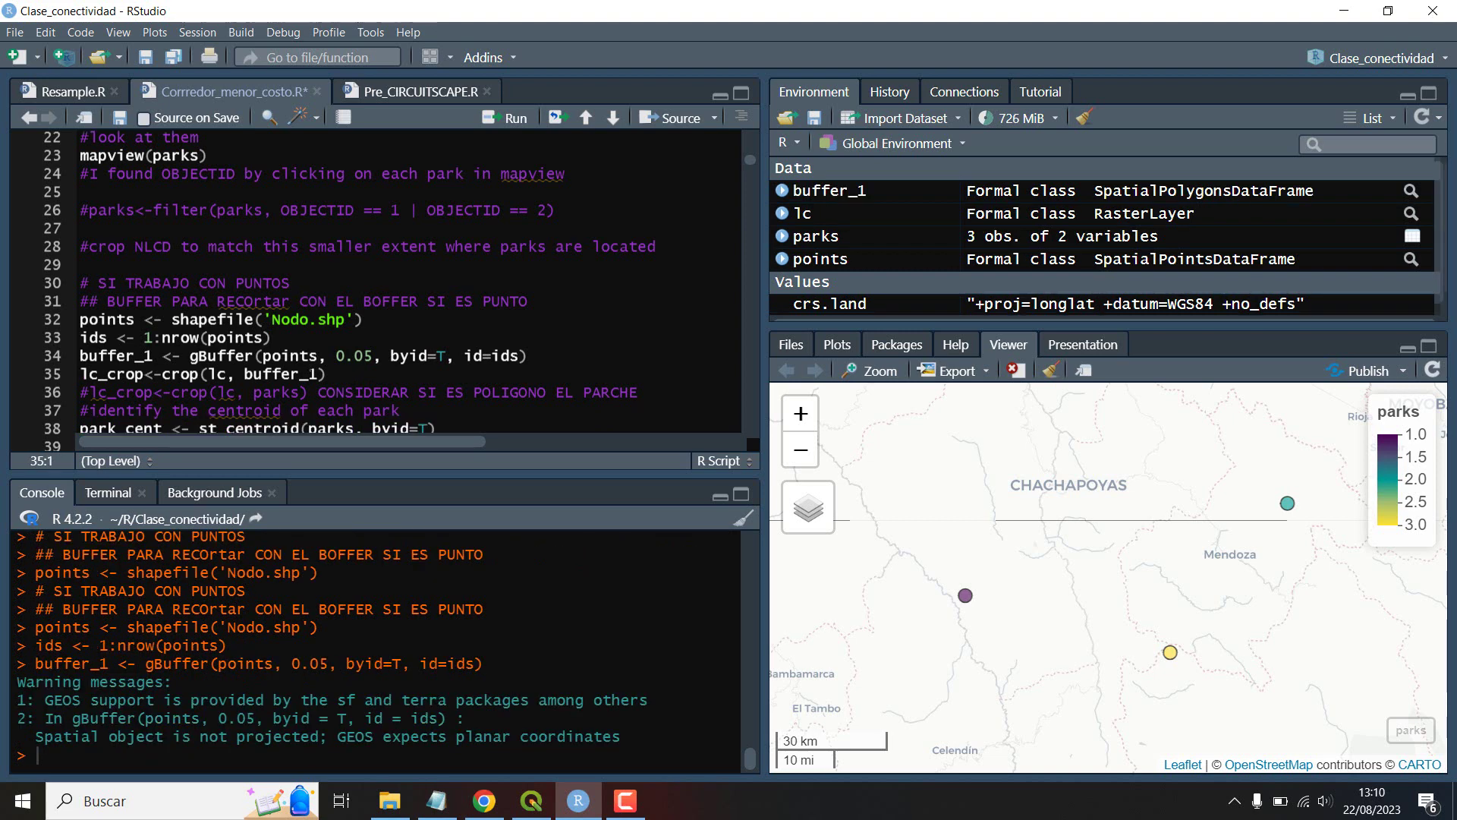
{"action": "key", "text": "ctrl+Return"}
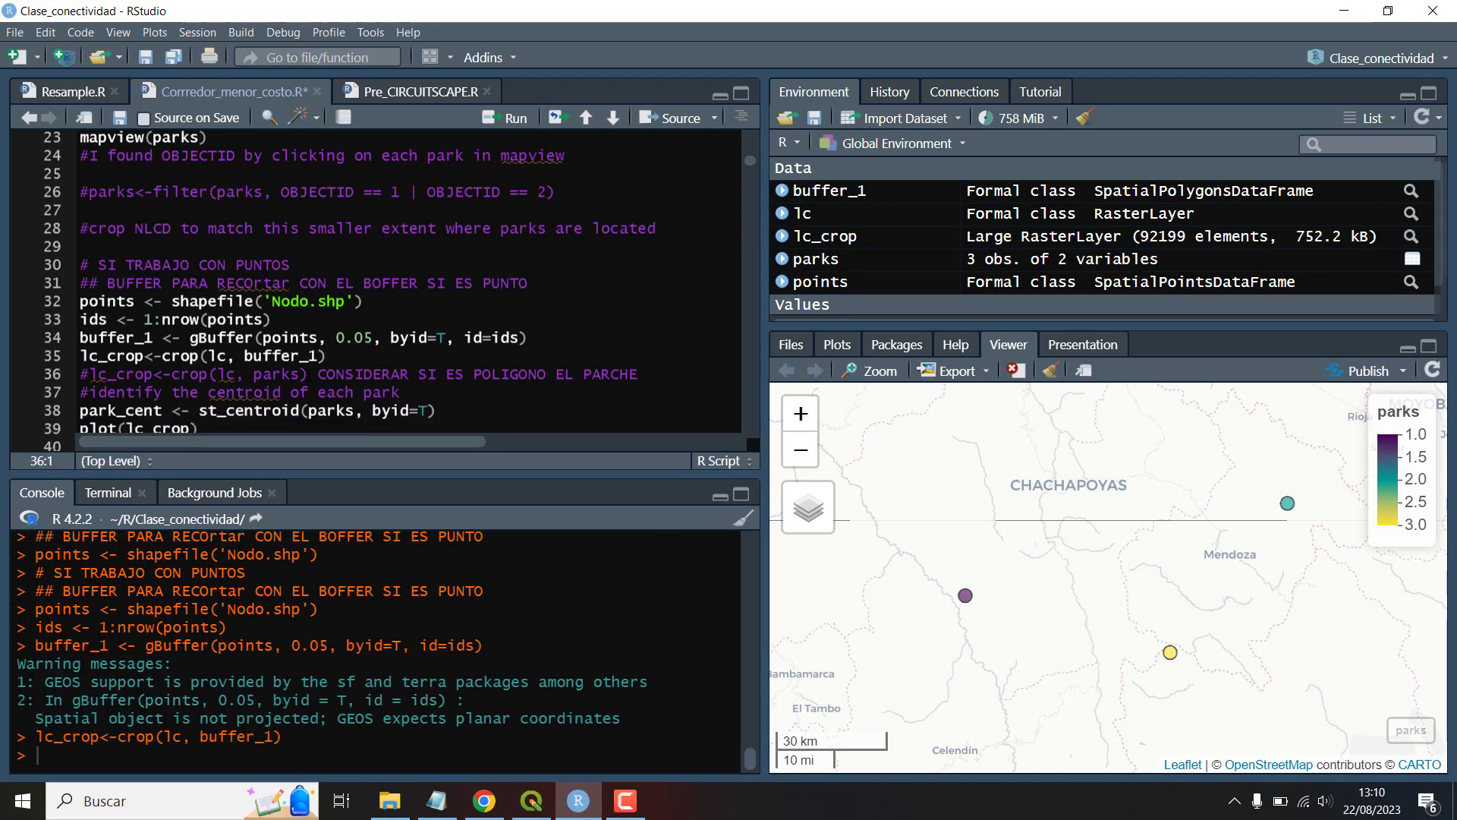
Step: Run the st_centroid line to create park_cent from parks with byid=T, and plot lc_crop
{"action": "scroll", "coordinate": [312, 374], "scroll_direction": "down", "scroll_amount": 2}
{"action": "scroll", "coordinate": [344, 339], "scroll_direction": "down", "scroll_amount": 1}
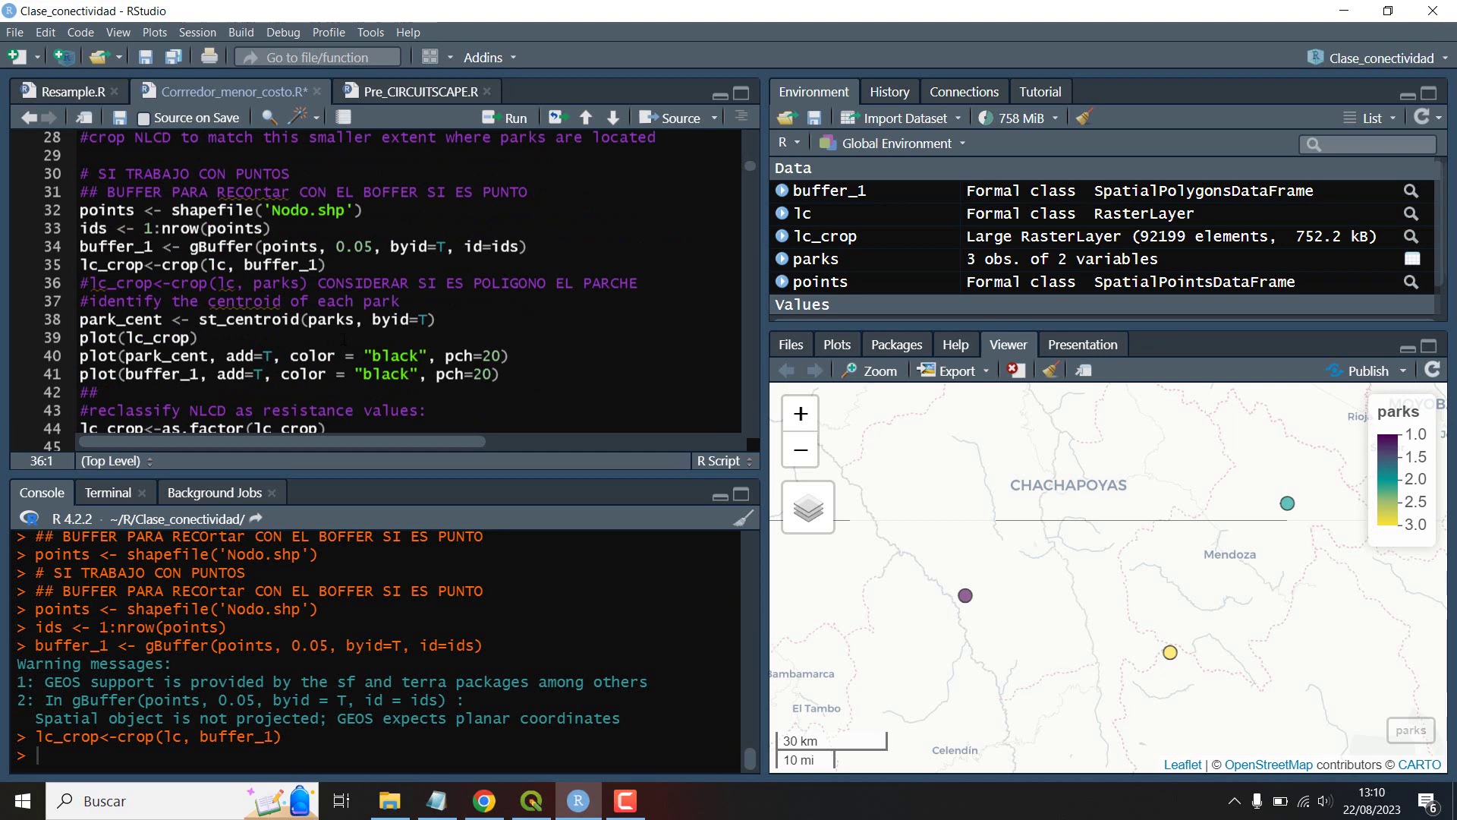
{"action": "key", "text": "ctrl+Return"}
{"action": "key", "text": "ctrl+Return"}
{"action": "key", "text": "ctrl+Return"}
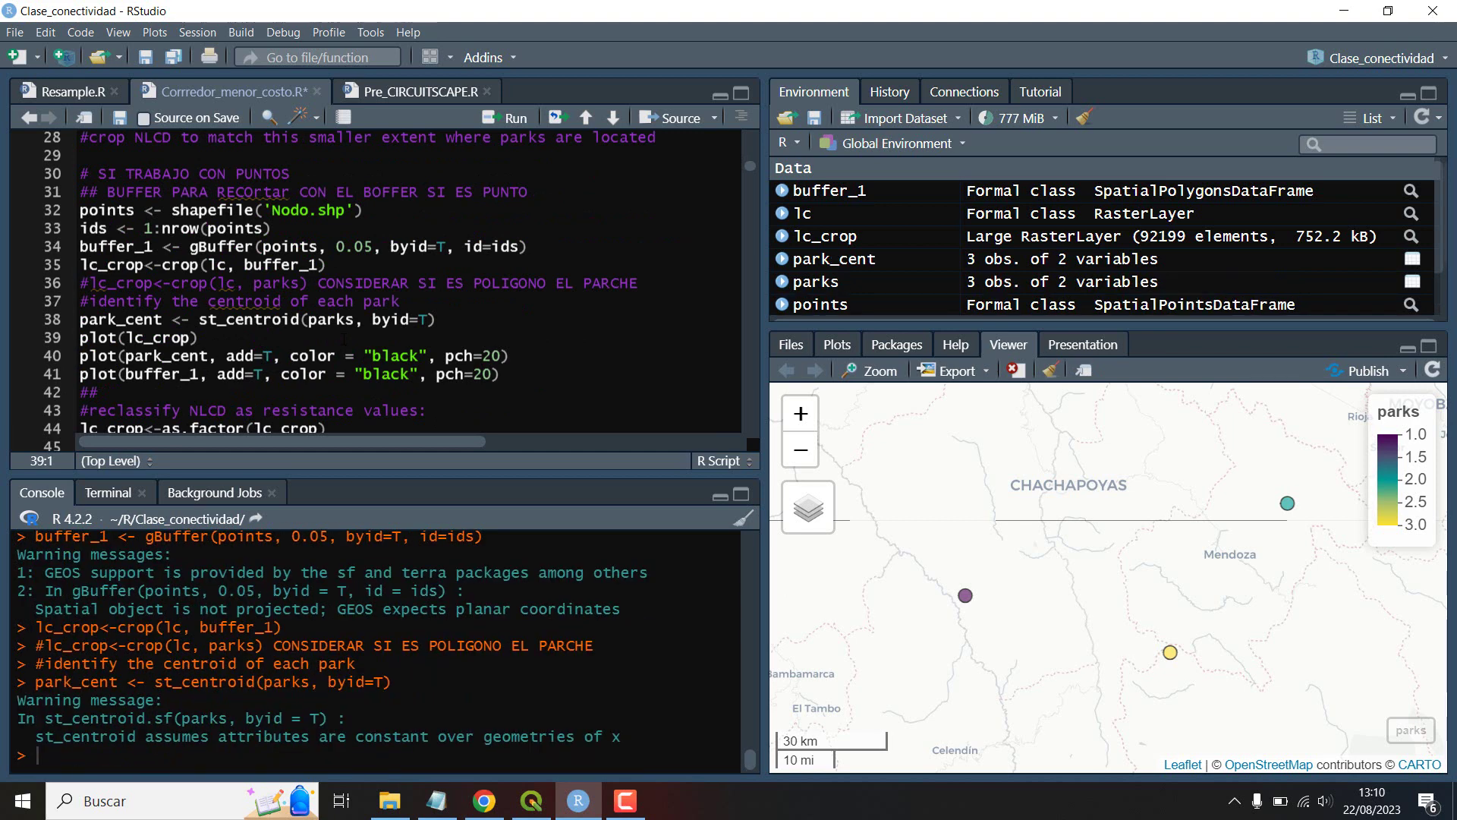
{"action": "key", "text": "ctrl+Return"}
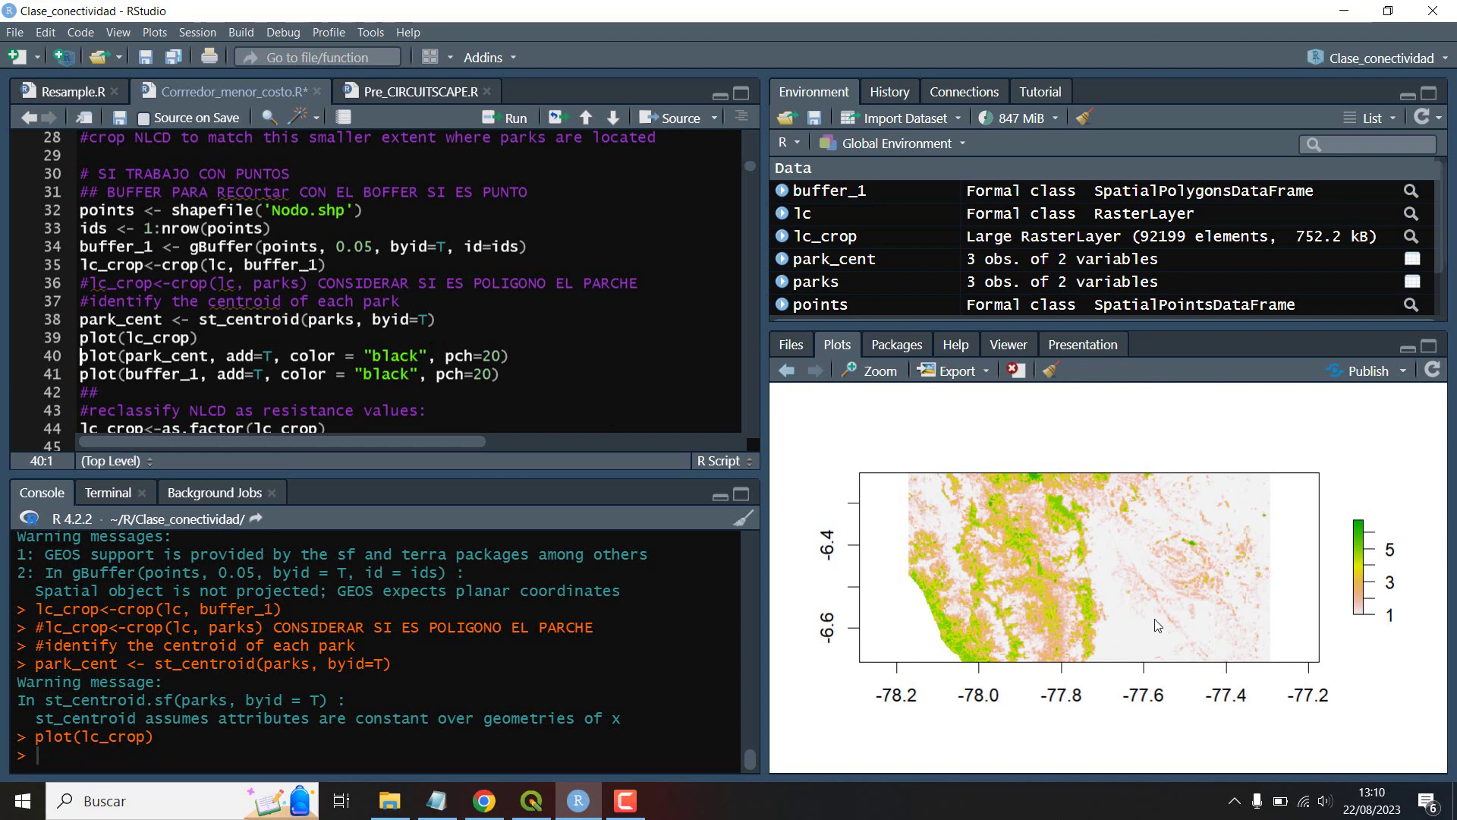
Step: Go back to the previous full landcover plot and compare it with the landcover, Nodo and Parches layers in QGIS
{"action": "left_click", "coordinate": [788, 370]}
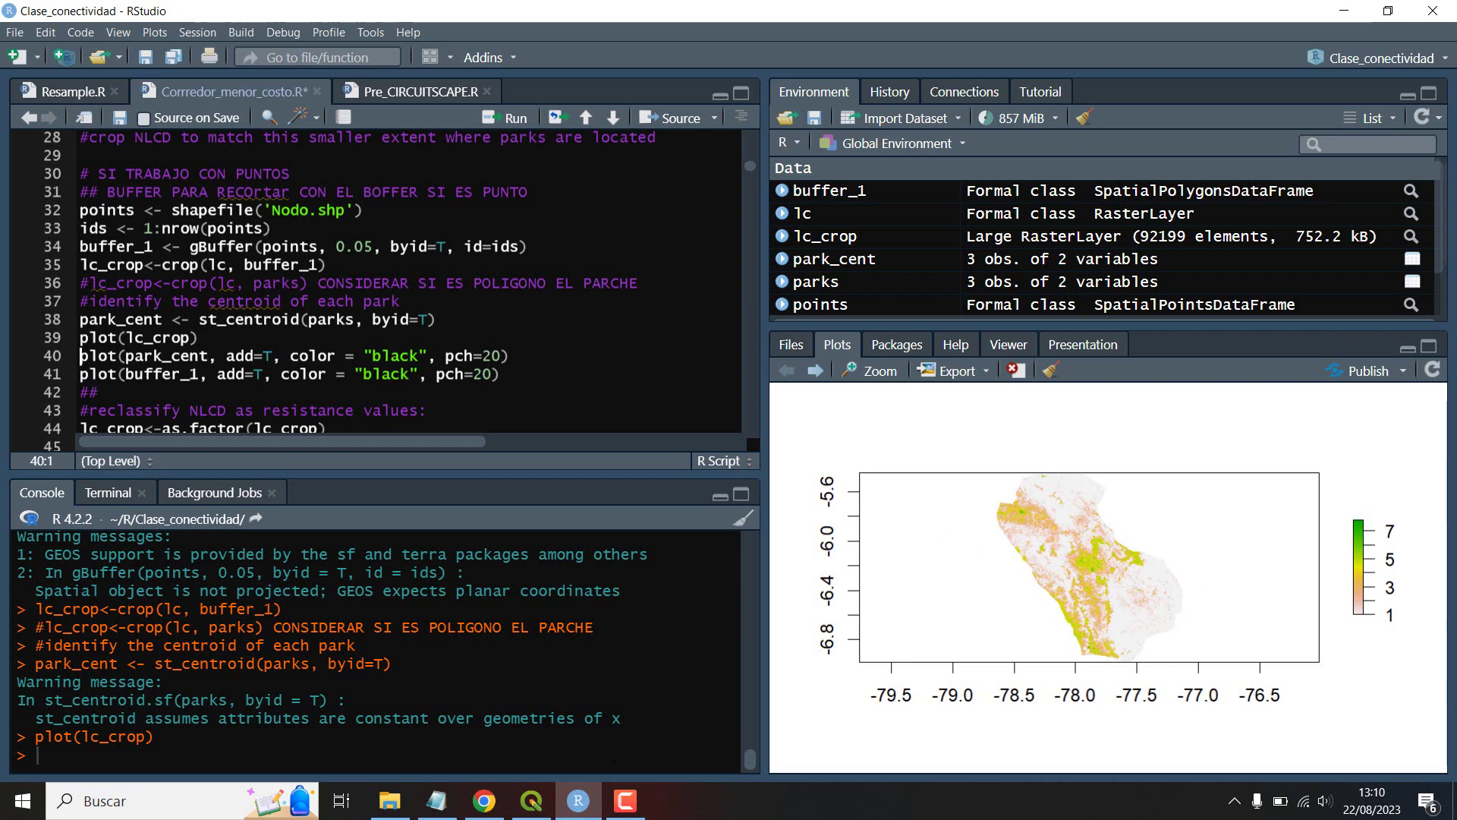
{"action": "left_click", "coordinate": [532, 802]}
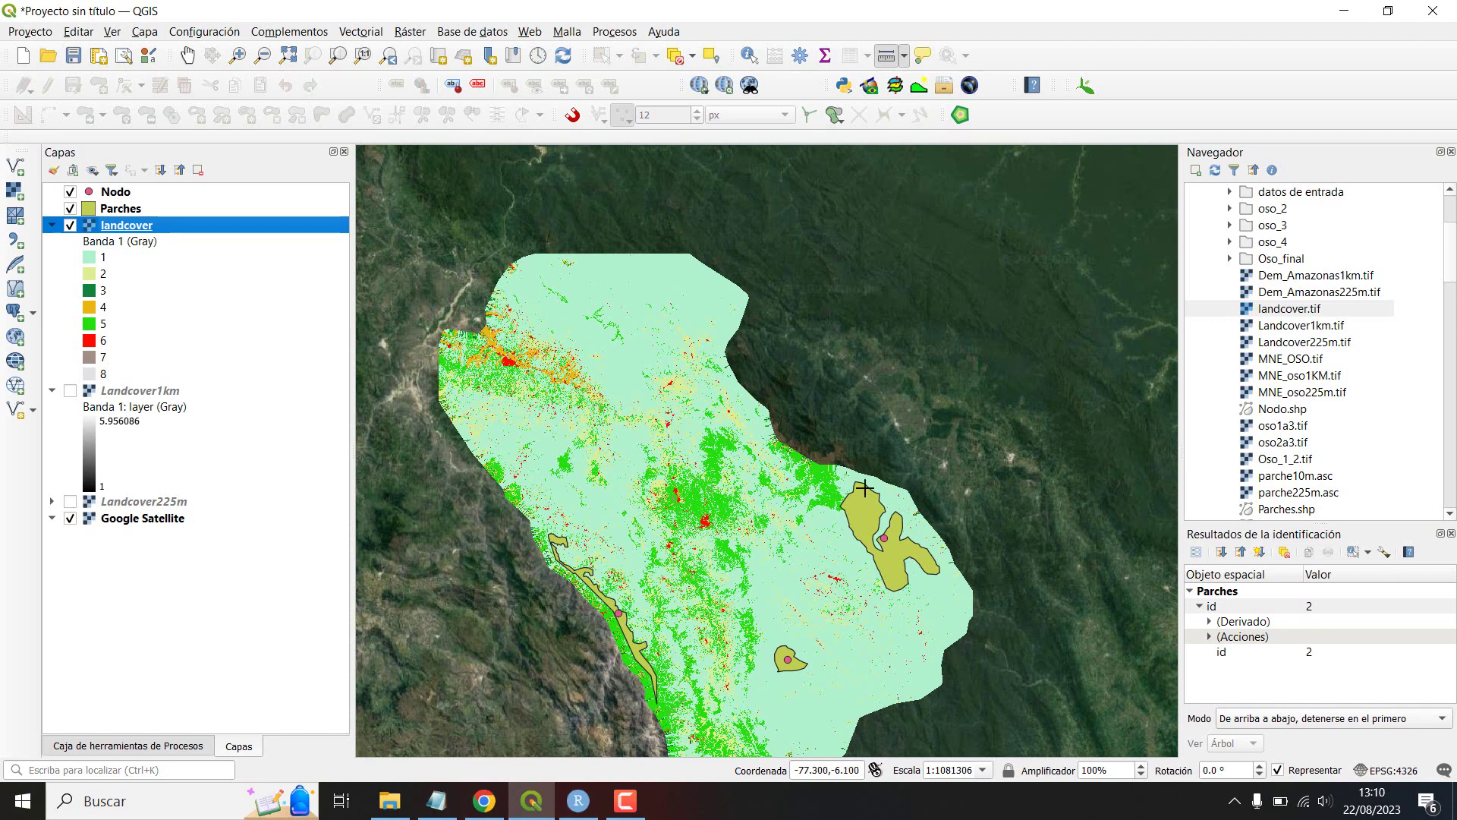
{"action": "left_click", "coordinate": [578, 800]}
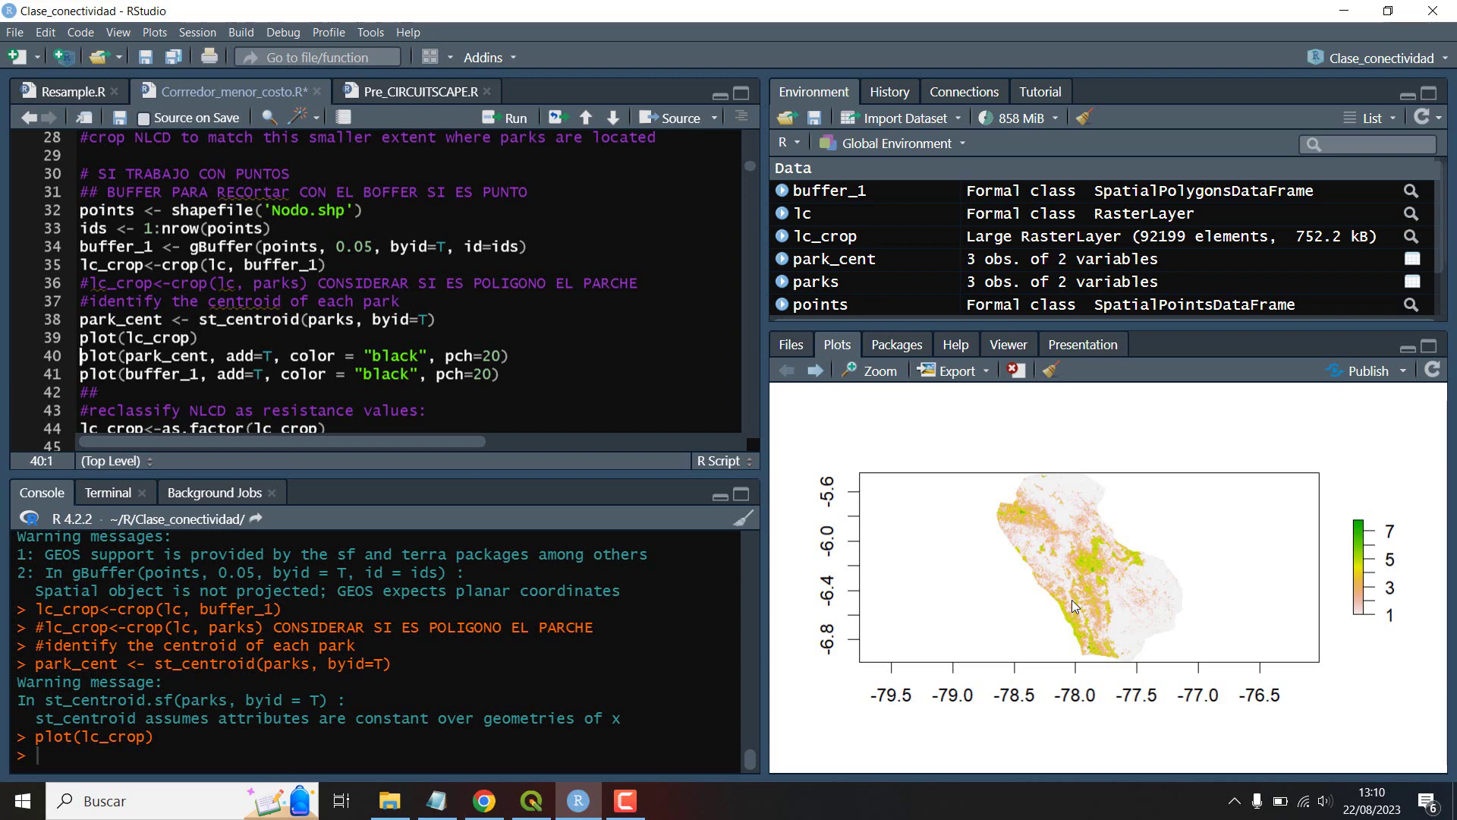
Step: Back in RStudio, rerun plot(lc_crop) and overlay the park_cent points with color "black" and pch=20
{"action": "left_click", "coordinate": [527, 340]}
{"action": "key", "text": "ctrl+Return"}
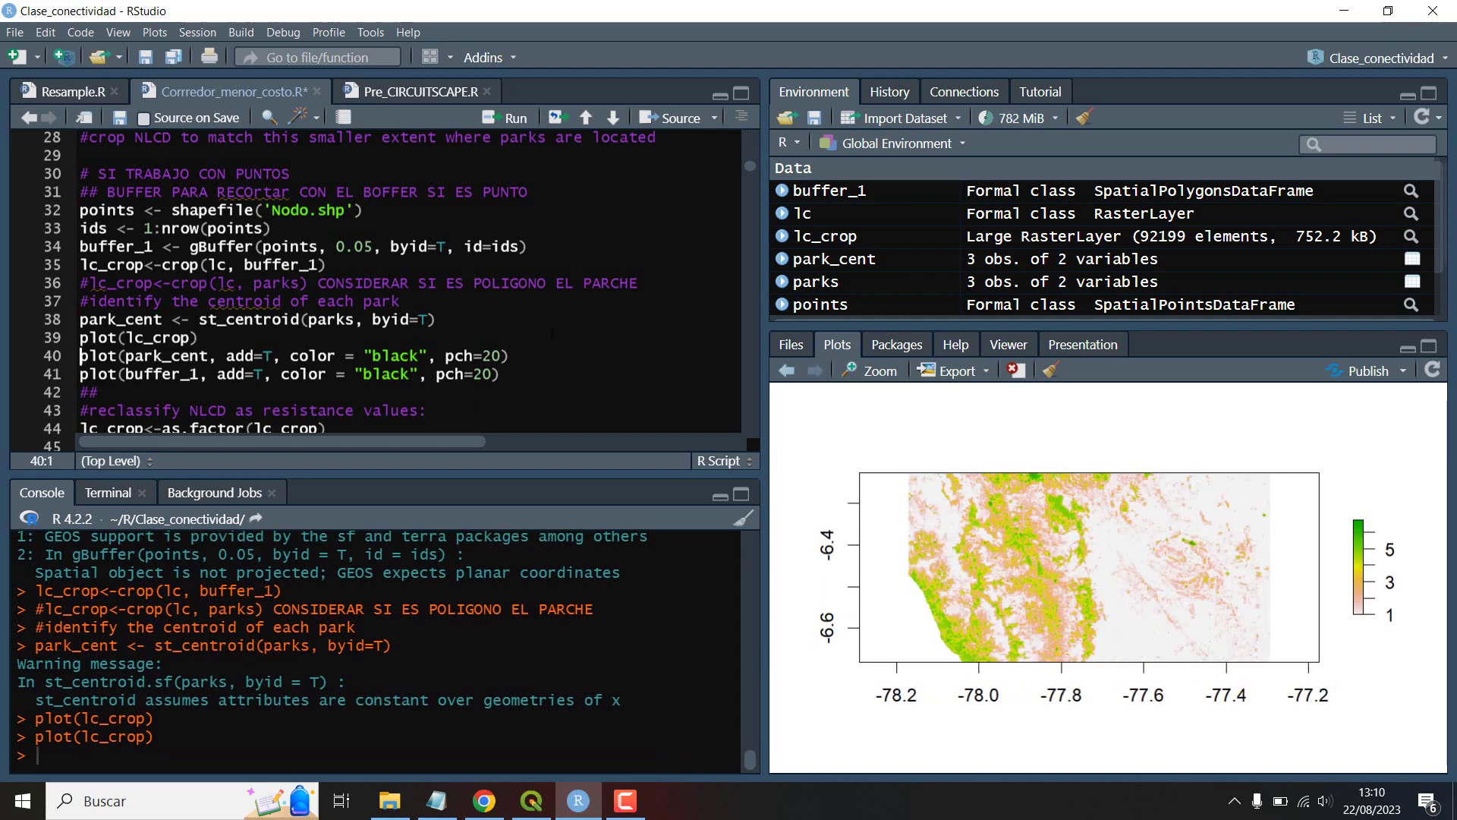
{"action": "key", "text": "ctrl+Return"}
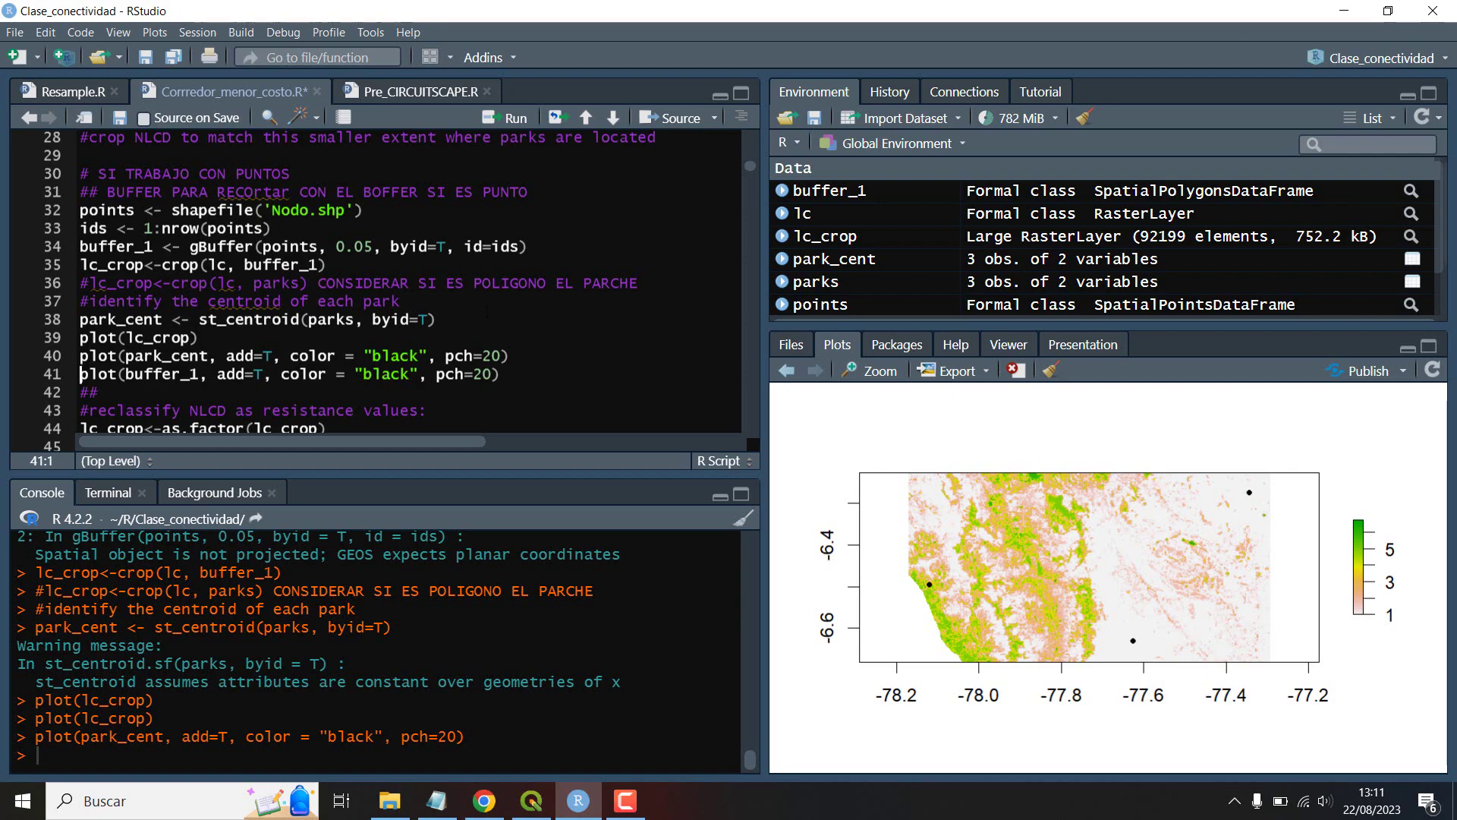
Step: Check the project's coordinate reference system in QGIS to explain the units of the 0.05 buffer distance, and return to RStudio
{"action": "left_click_drag", "start_coordinate": [372, 247], "coordinate": [336, 247]}
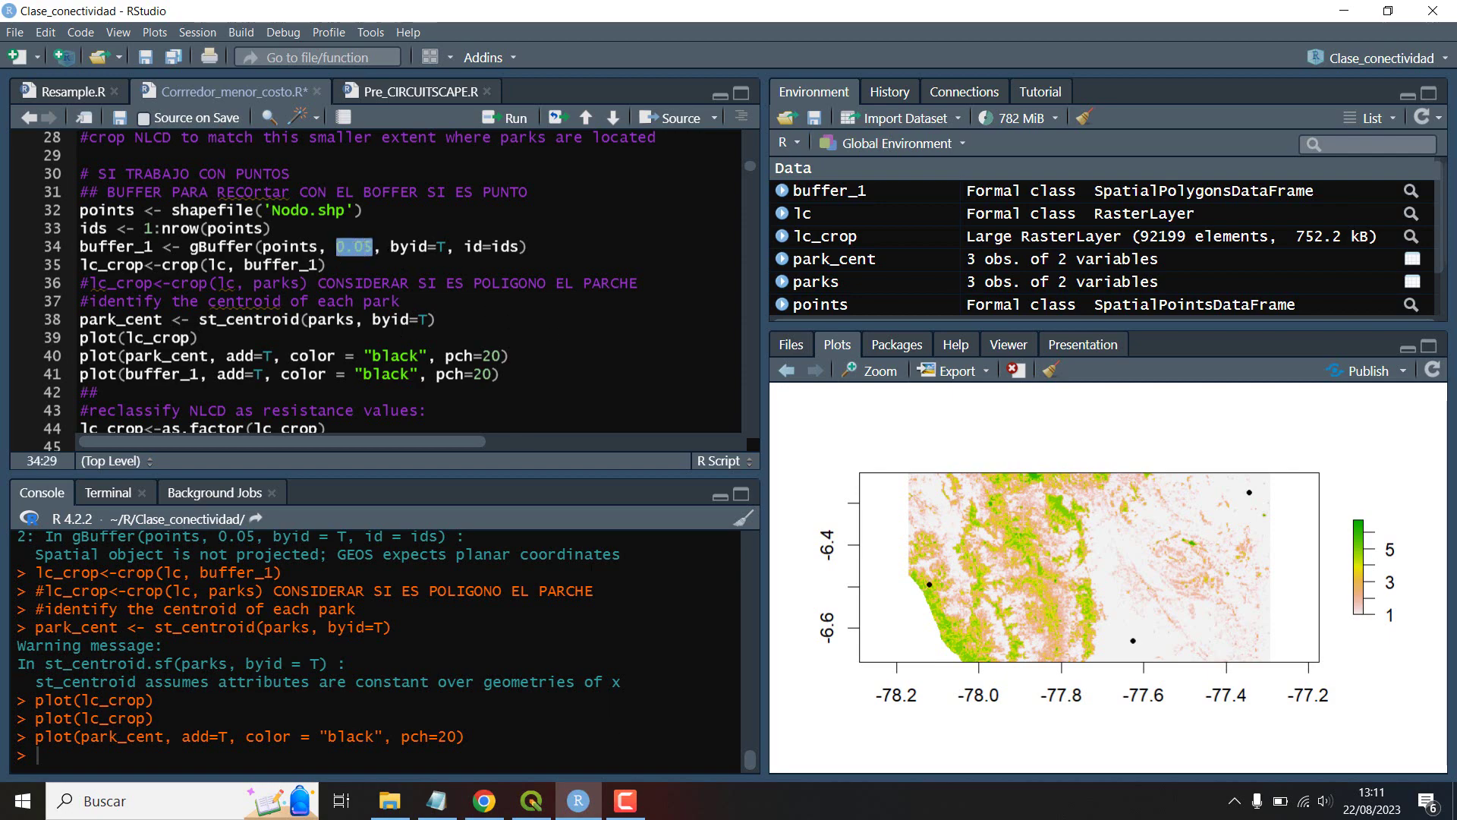
{"action": "left_click", "coordinate": [534, 803]}
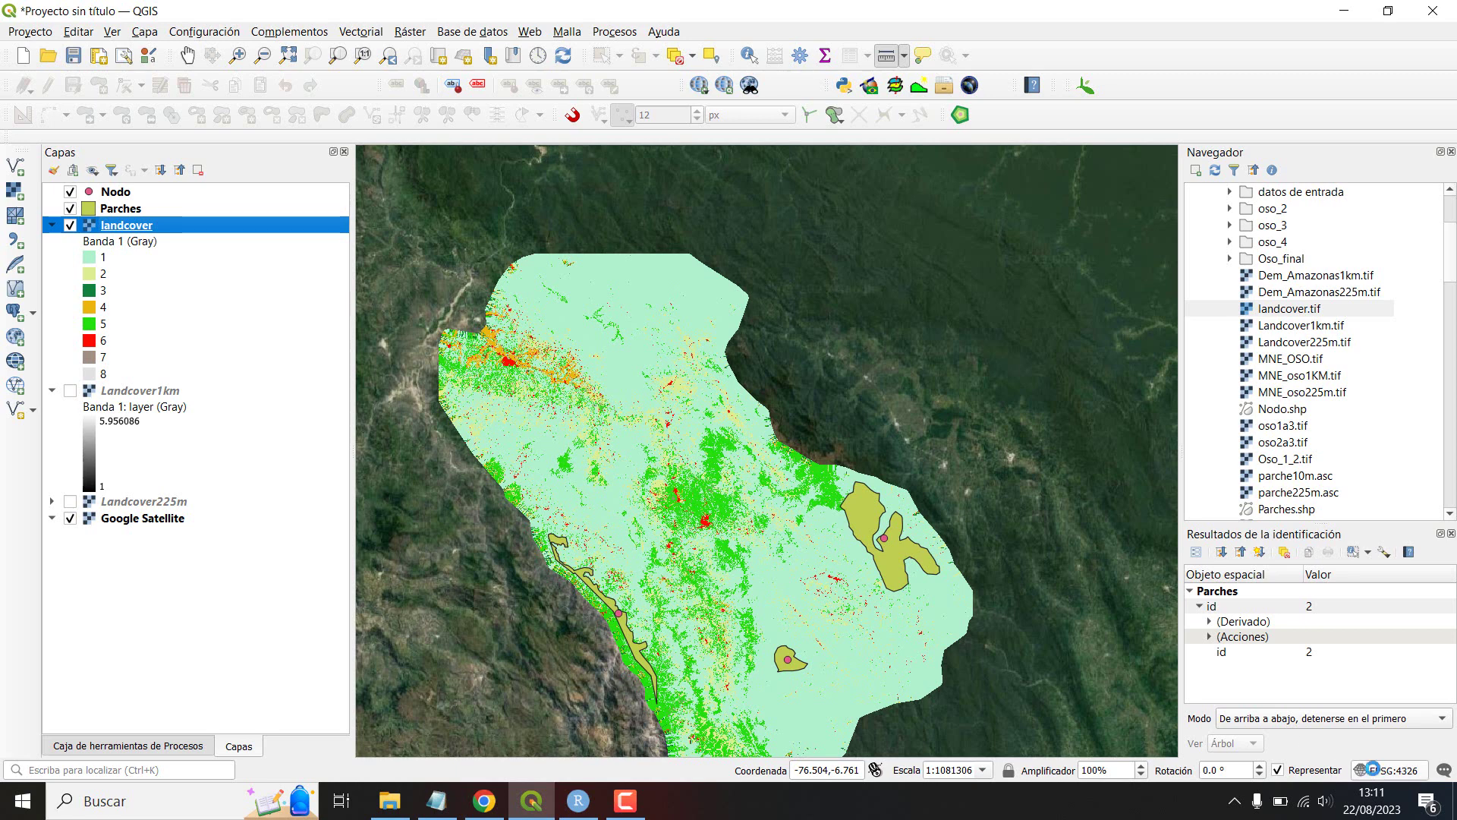
{"action": "left_click", "coordinate": [1373, 769]}
{"action": "left_click", "coordinate": [614, 253]}
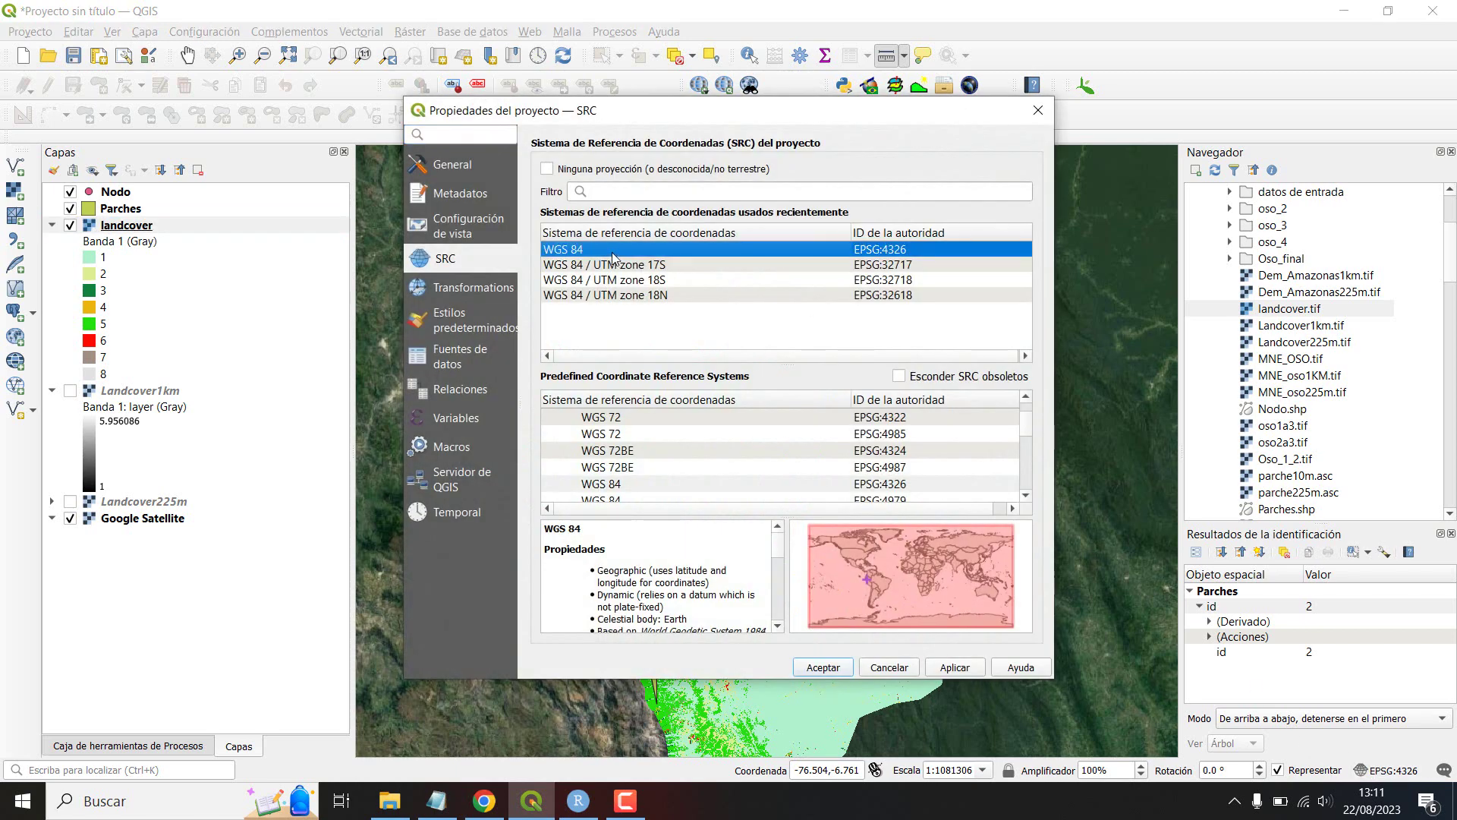
{"action": "left_click", "coordinate": [1043, 117]}
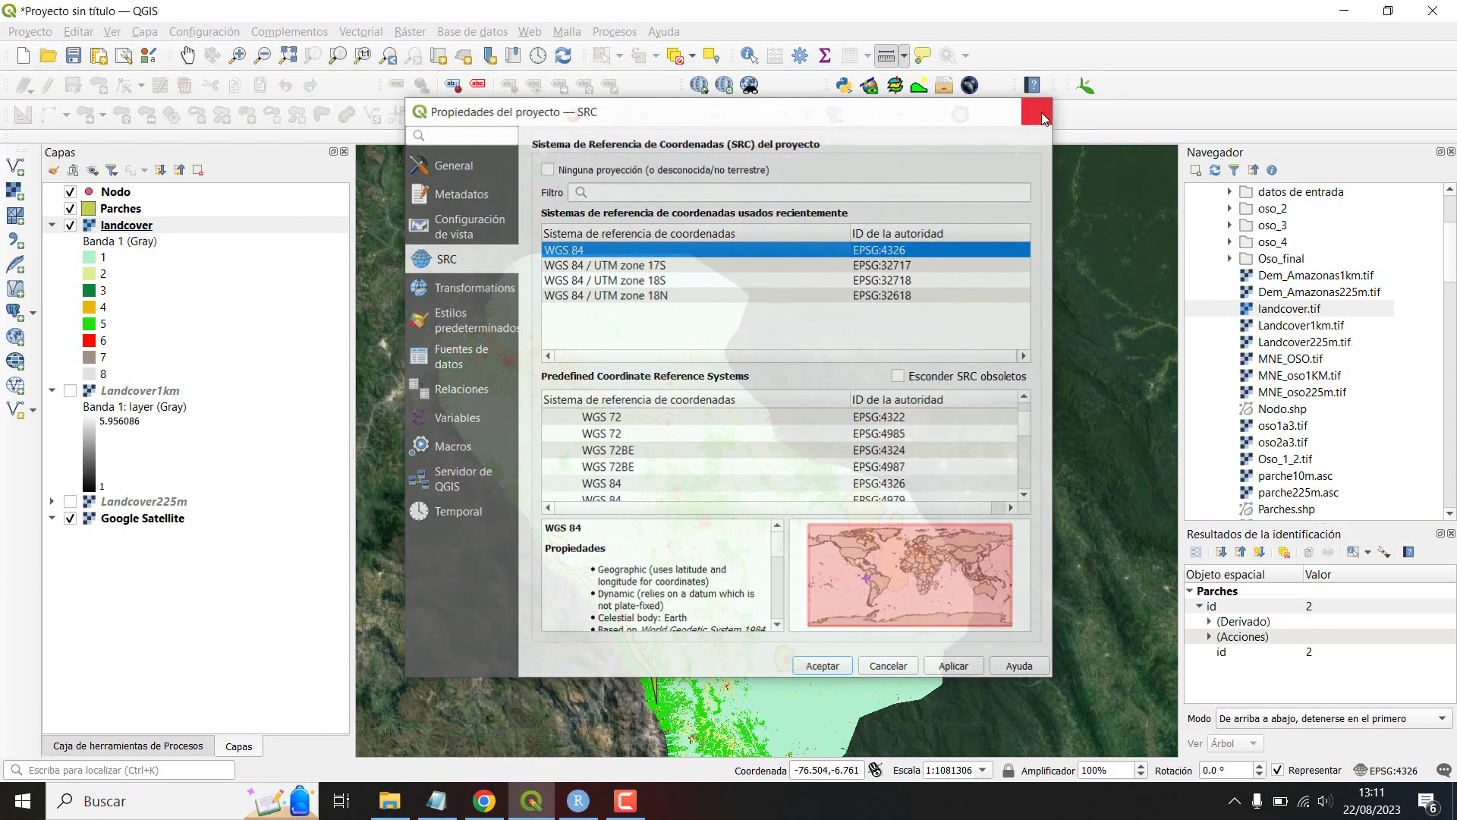
{"action": "left_click", "coordinate": [544, 805]}
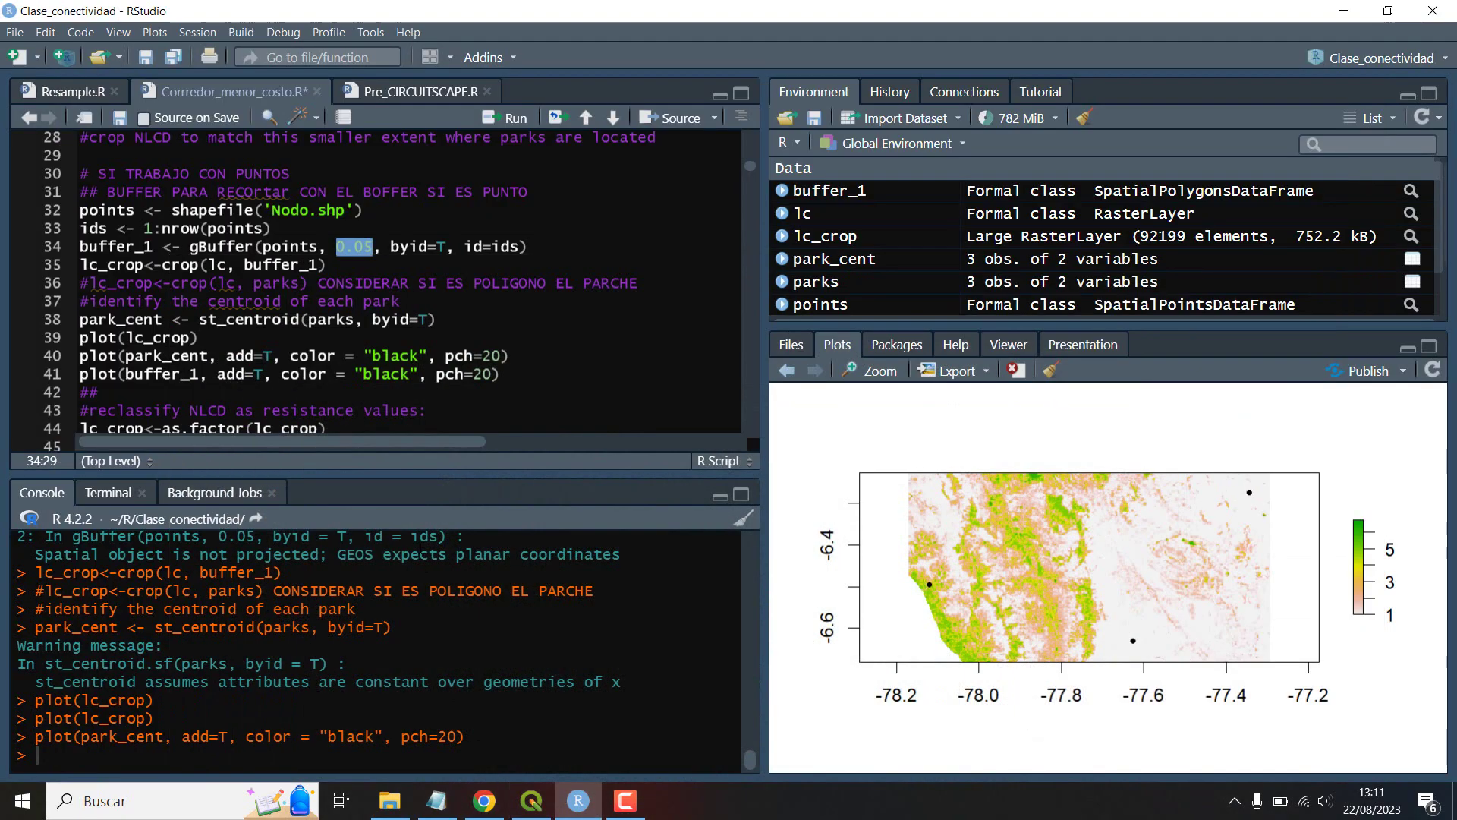
Step: Replot lc_crop and overlay both the park_cent points and the buffer_1 outlines, using color "black" and pch=20
{"action": "left_click", "coordinate": [365, 248]}
{"action": "double_click", "coordinate": [365, 247]}
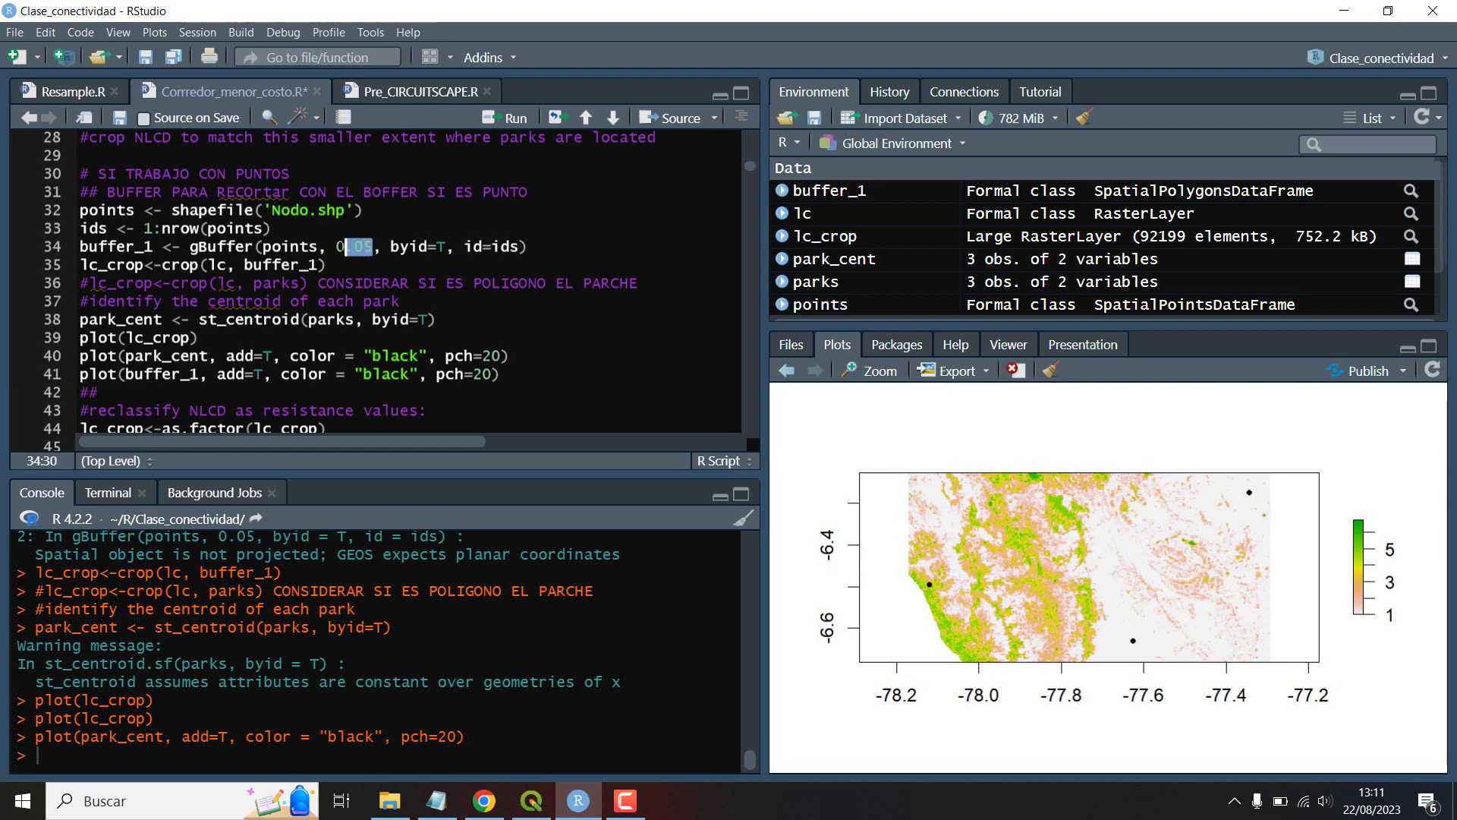
{"action": "left_click", "coordinate": [381, 247]}
{"action": "left_click", "coordinate": [425, 337]}
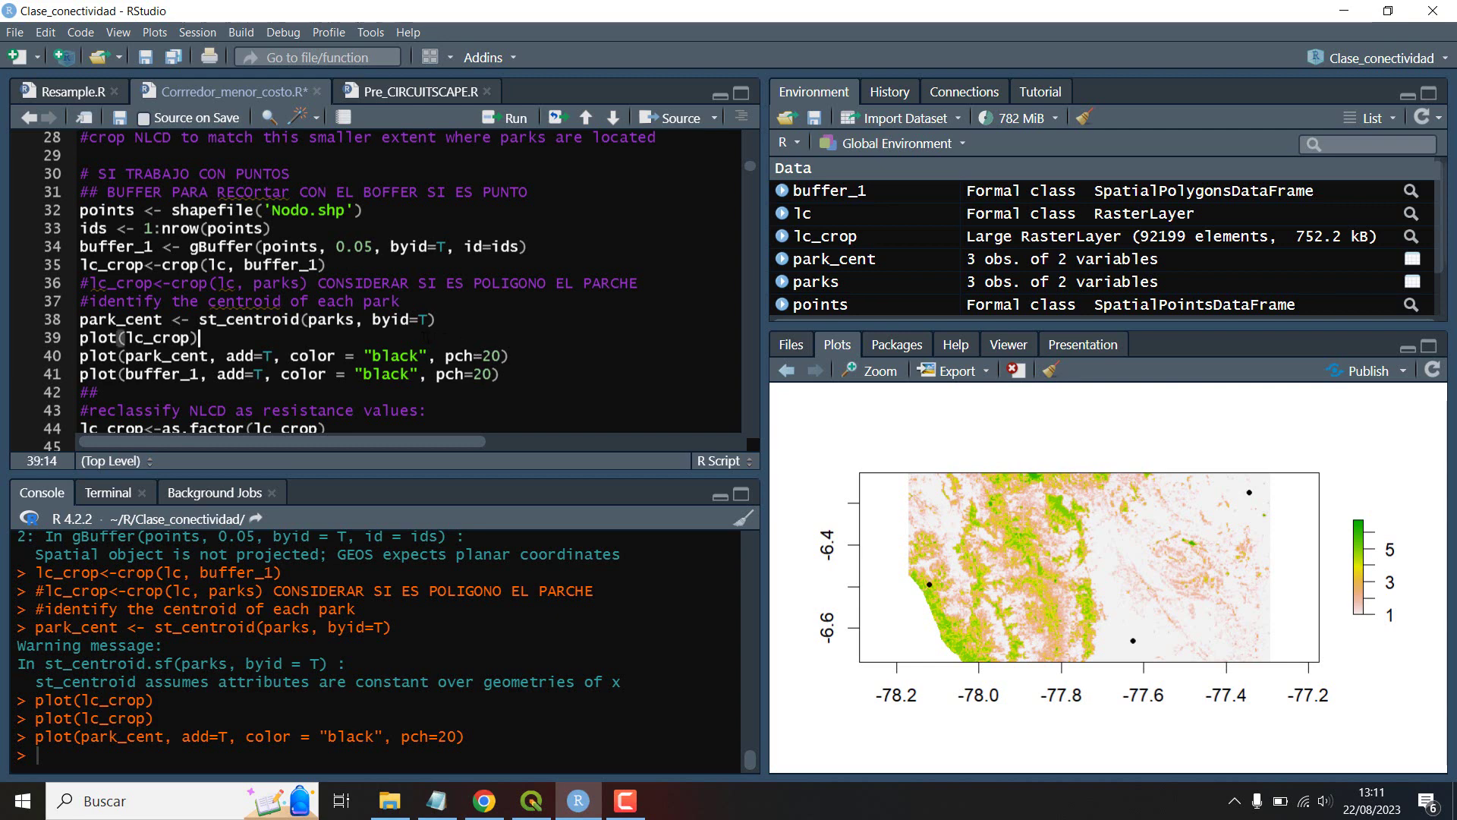
{"action": "key", "text": "ctrl+Return"}
{"action": "key", "text": "ctrl+Return"}
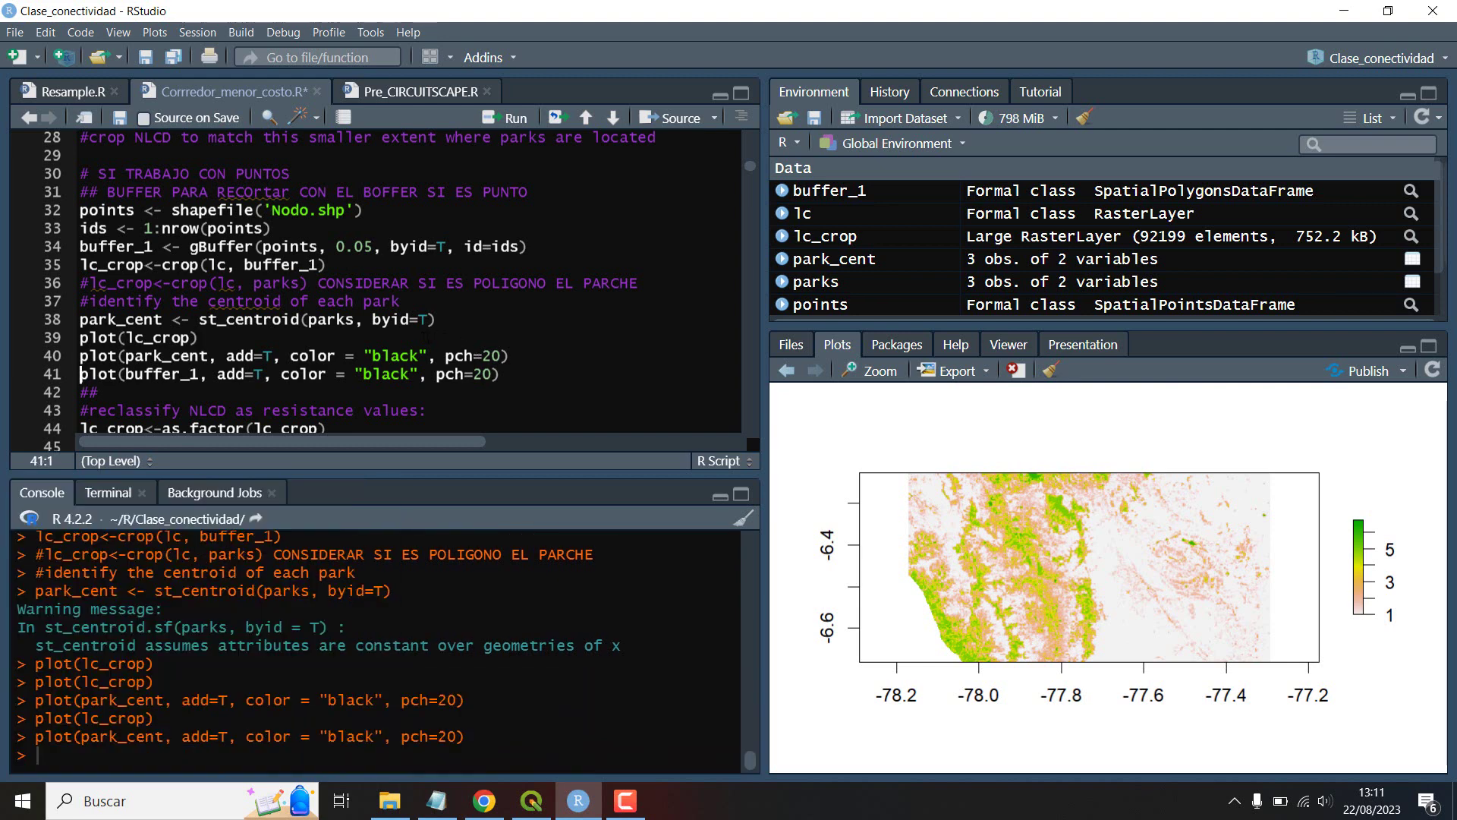
{"action": "key", "text": "ctrl+Return"}
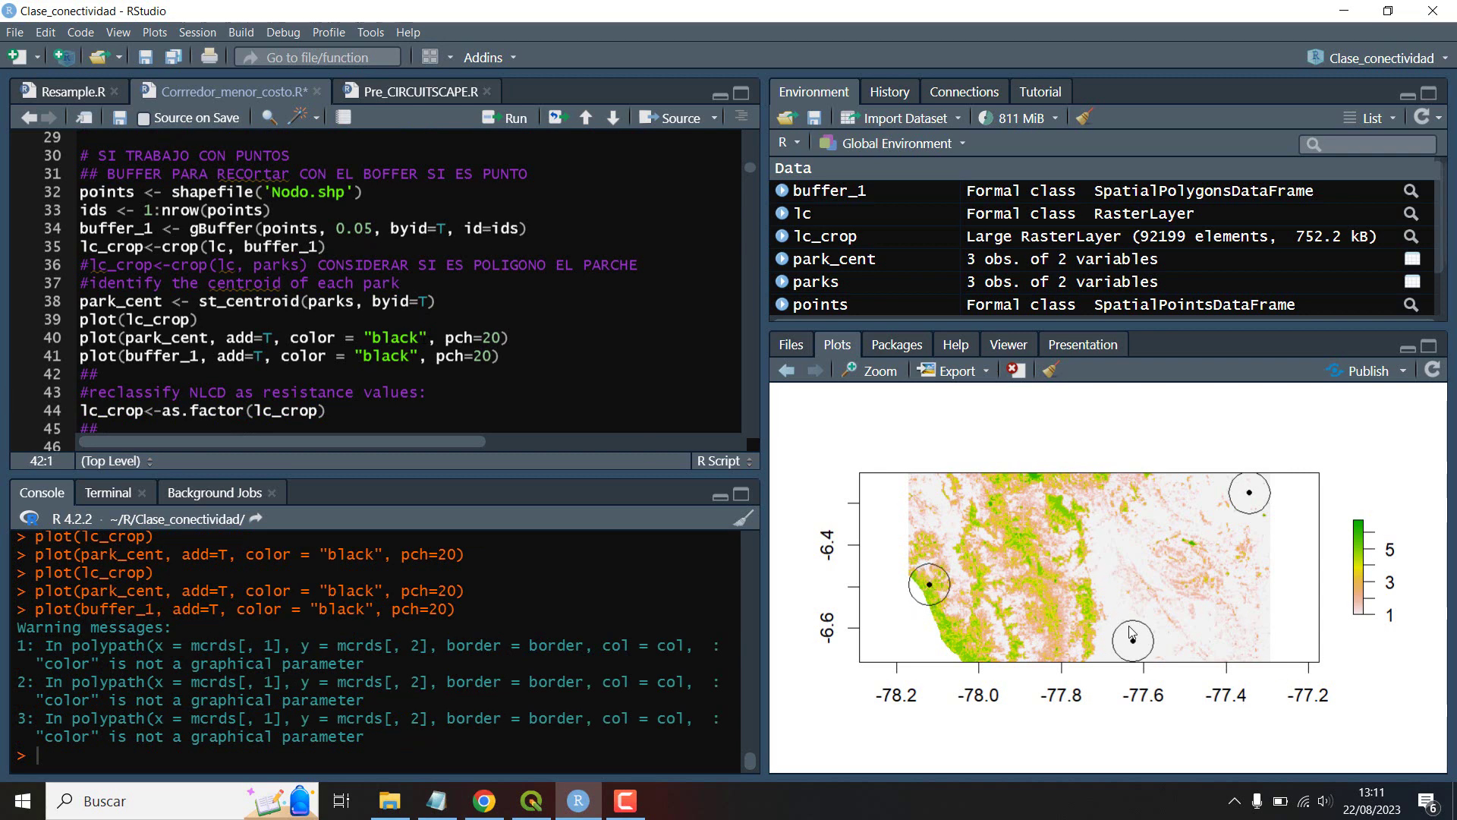
Step: Run the as.factor line under the resistance reclassification comment to convert lc_crop to a factor raster
{"action": "scroll", "coordinate": [379, 288], "scroll_direction": "down", "scroll_amount": 3}
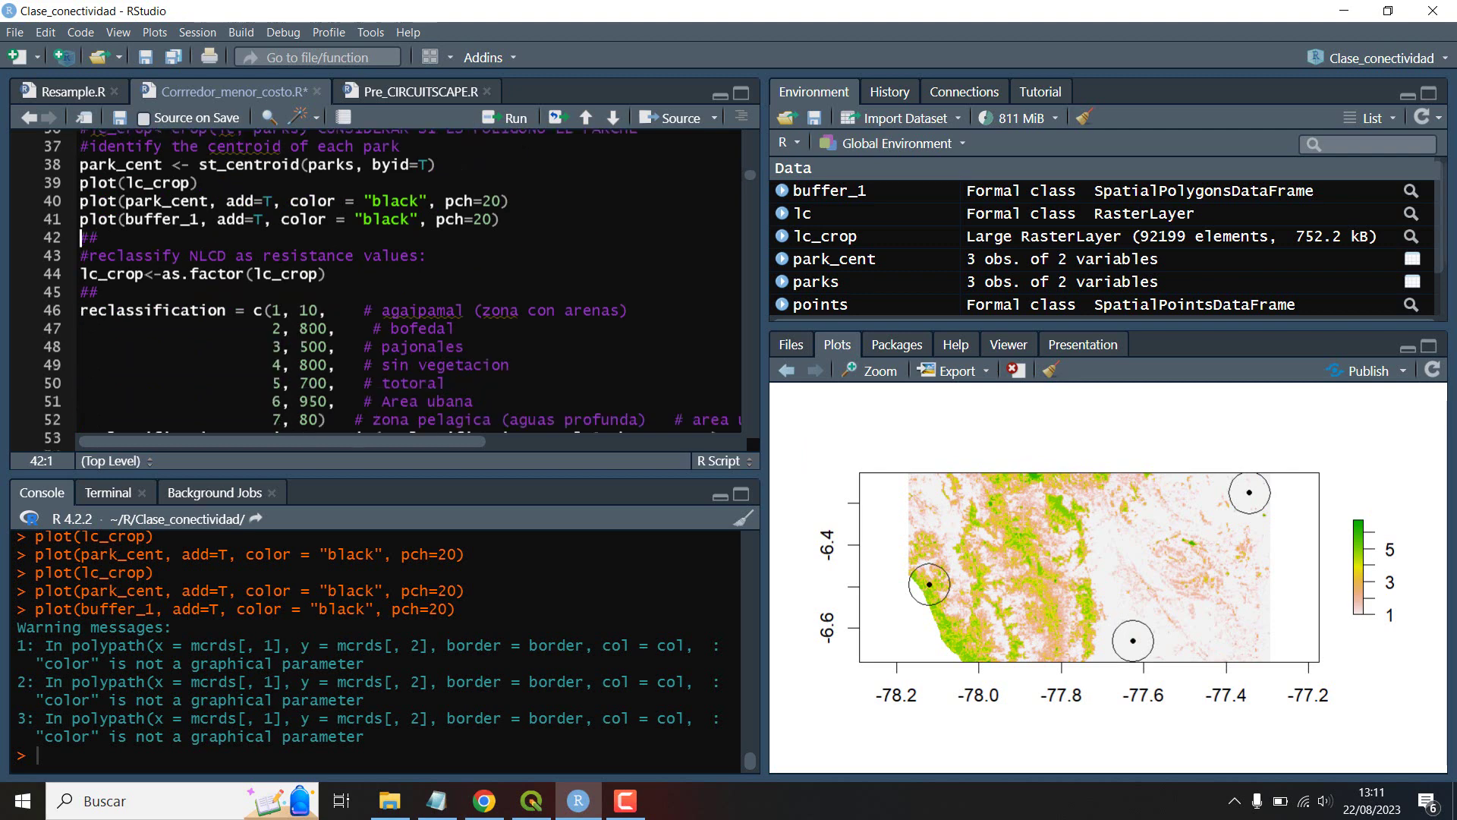
{"action": "left_click", "coordinate": [343, 278]}
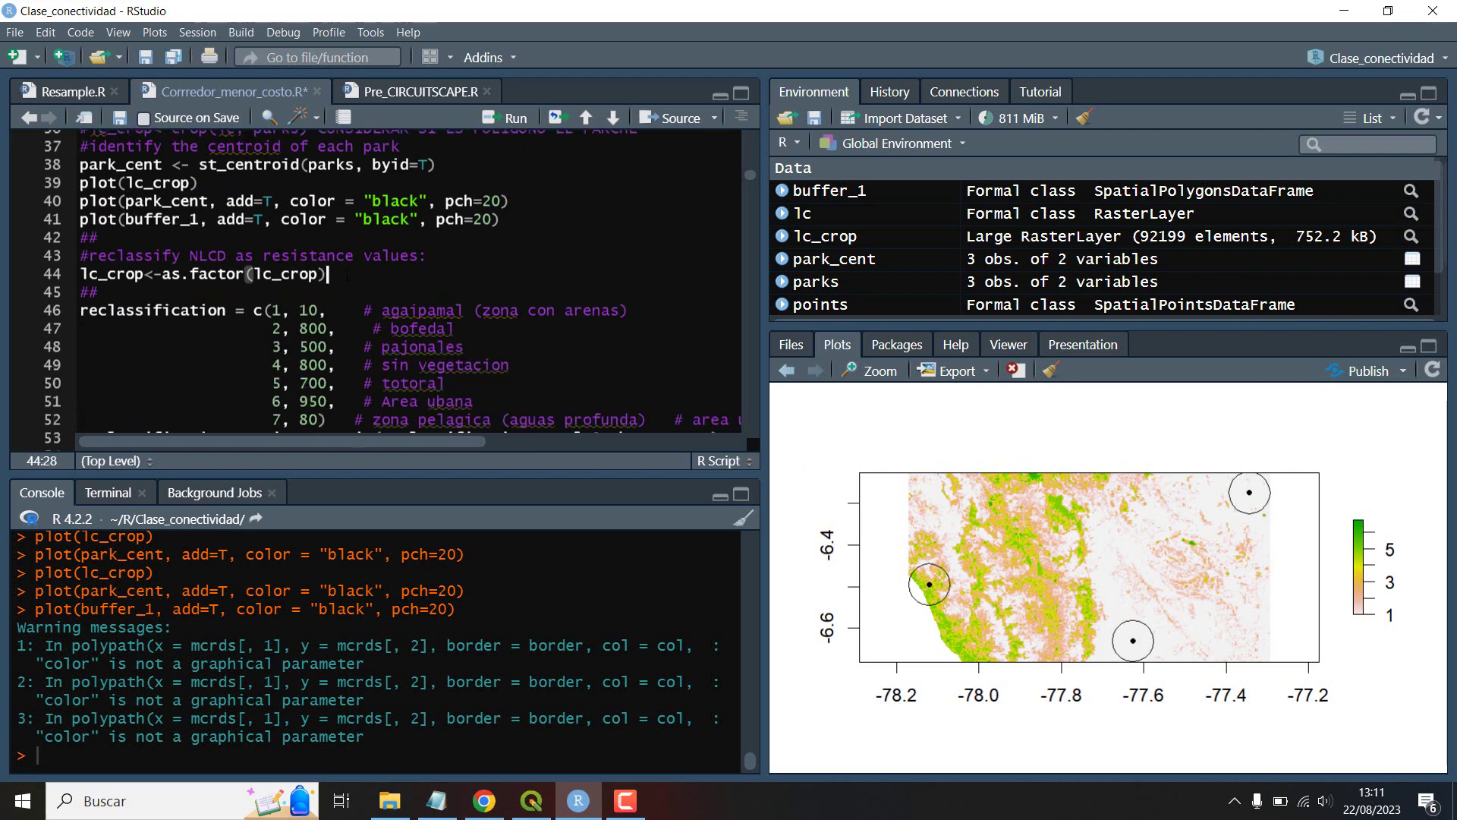
{"action": "key", "text": "ctrl+Return"}
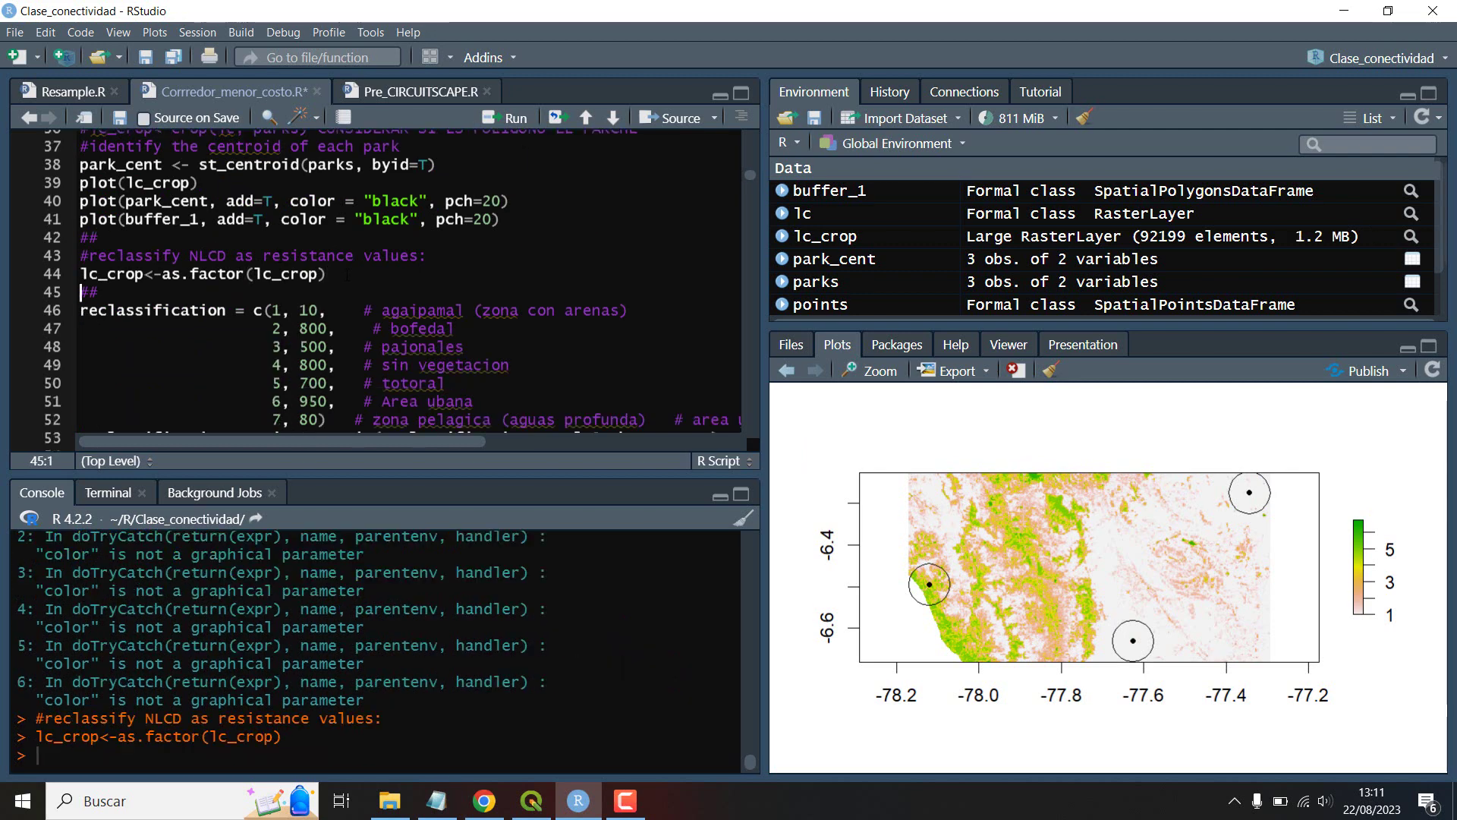
Step: Examine the resistance values per landcover class, the reclassification matrix code and the reclassify call on the MNE raster
{"action": "scroll", "coordinate": [380, 288], "scroll_direction": "down", "scroll_amount": 2}
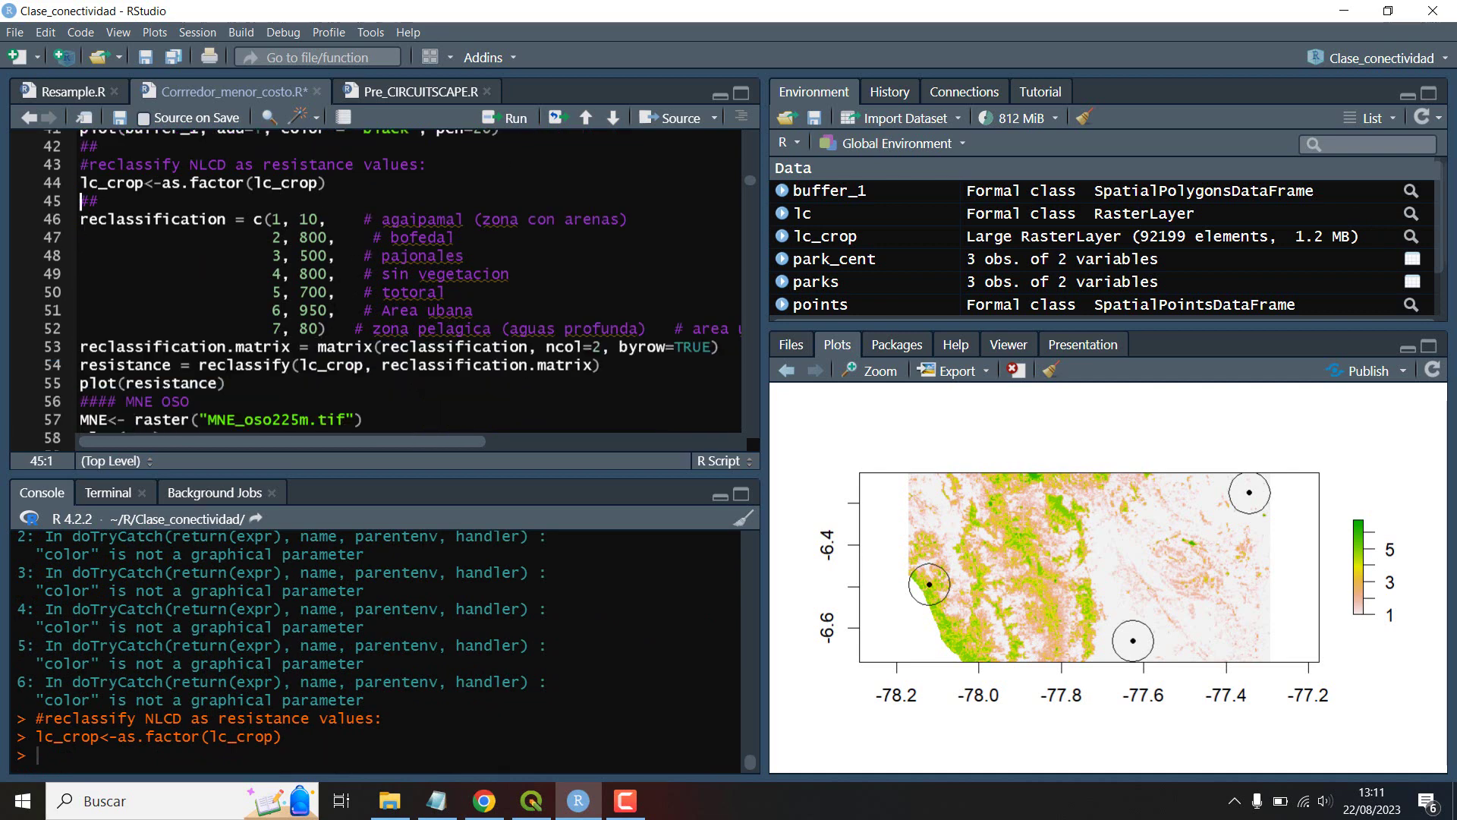
{"action": "scroll", "coordinate": [343, 277], "scroll_direction": "up", "scroll_amount": 1}
{"action": "scroll", "coordinate": [379, 289], "scroll_direction": "down", "scroll_amount": 1}
{"action": "left_click_drag", "start_coordinate": [272, 310], "coordinate": [486, 306]}
{"action": "left_click_drag", "start_coordinate": [328, 311], "coordinate": [301, 311]}
{"action": "left_click", "coordinate": [259, 219]}
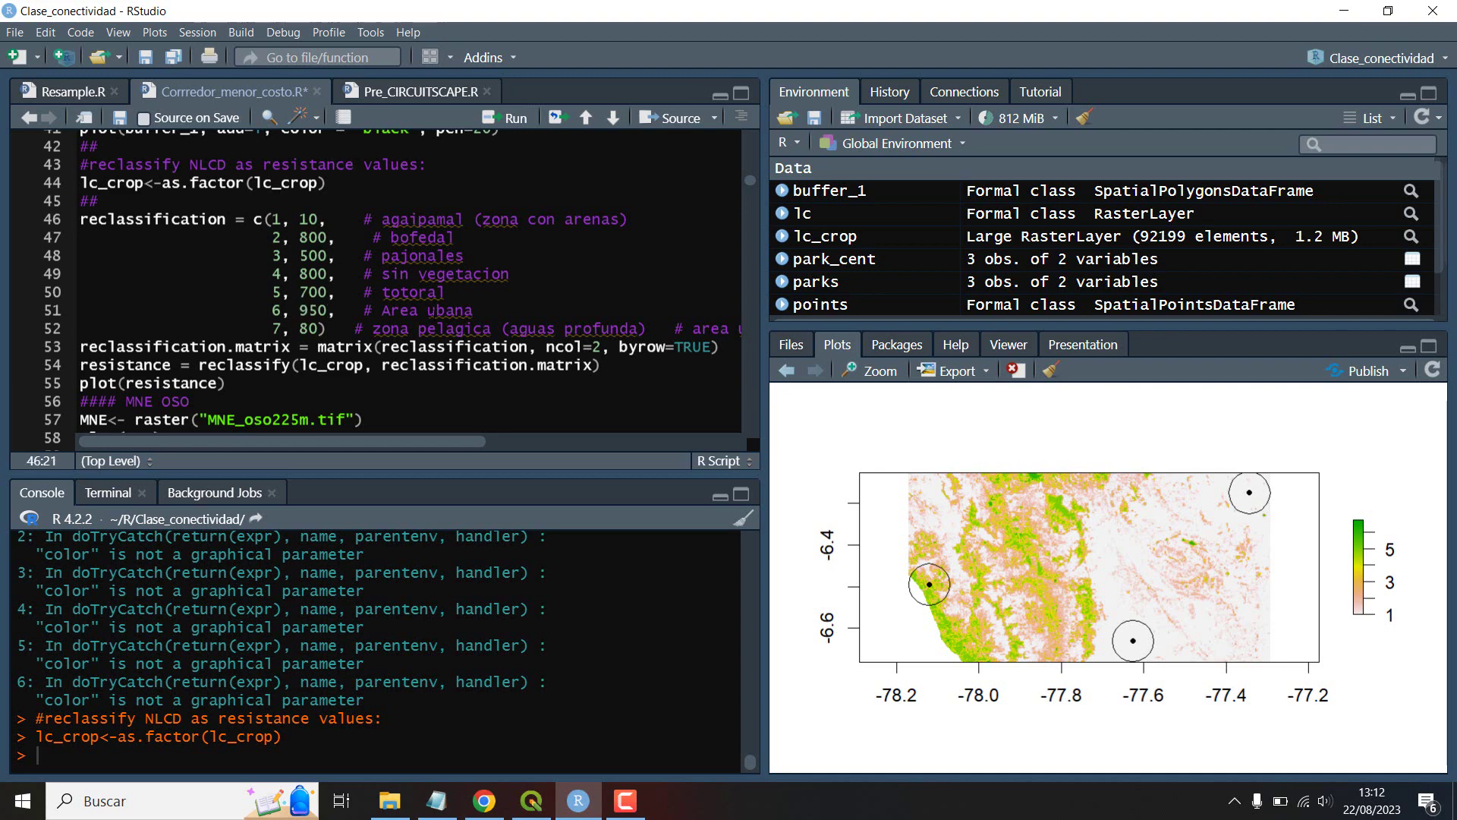
{"action": "scroll", "coordinate": [507, 343], "scroll_direction": "down", "scroll_amount": 1}
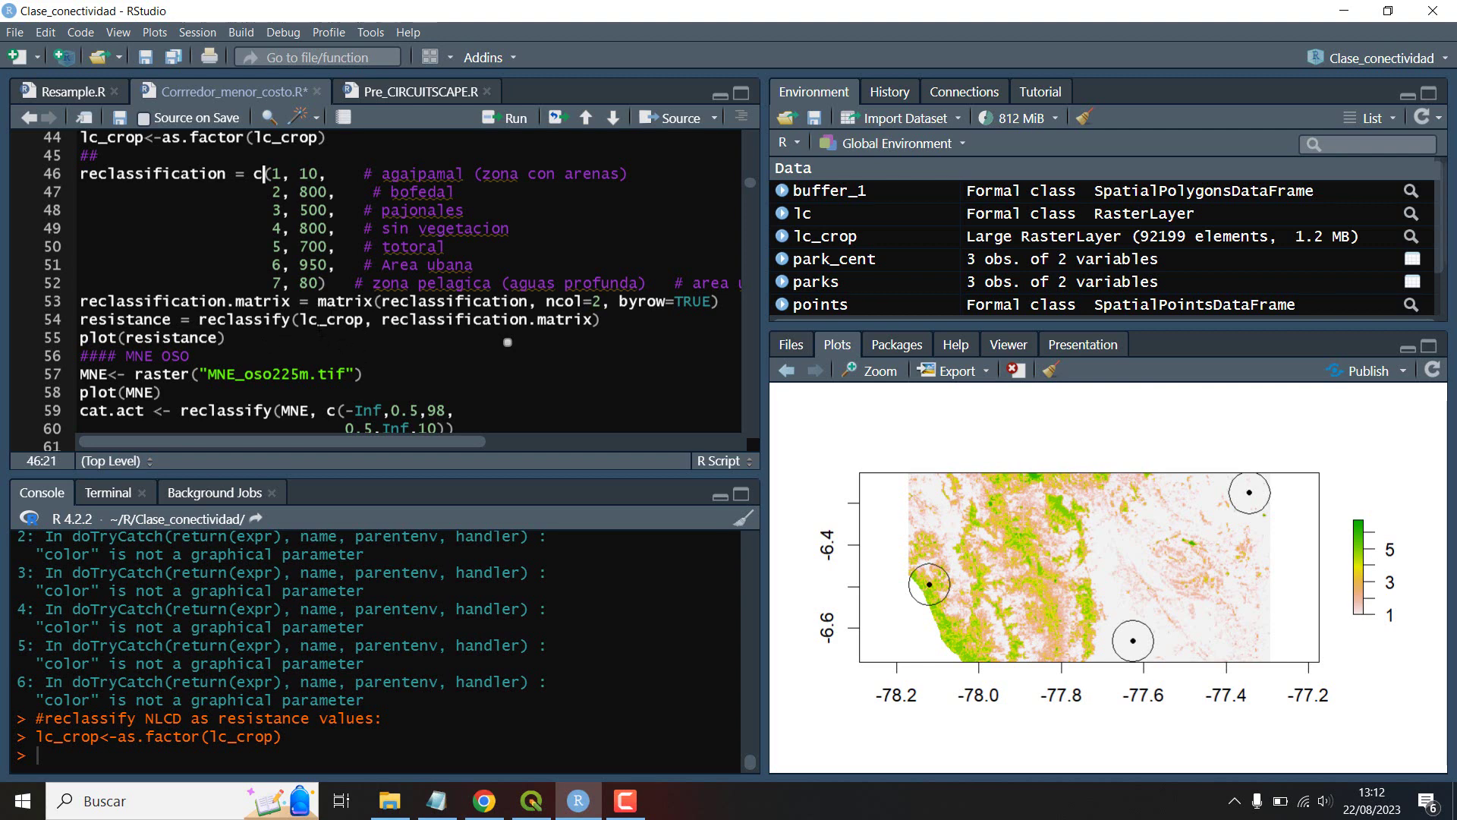
{"action": "scroll", "coordinate": [507, 343], "scroll_direction": "up", "scroll_amount": 1}
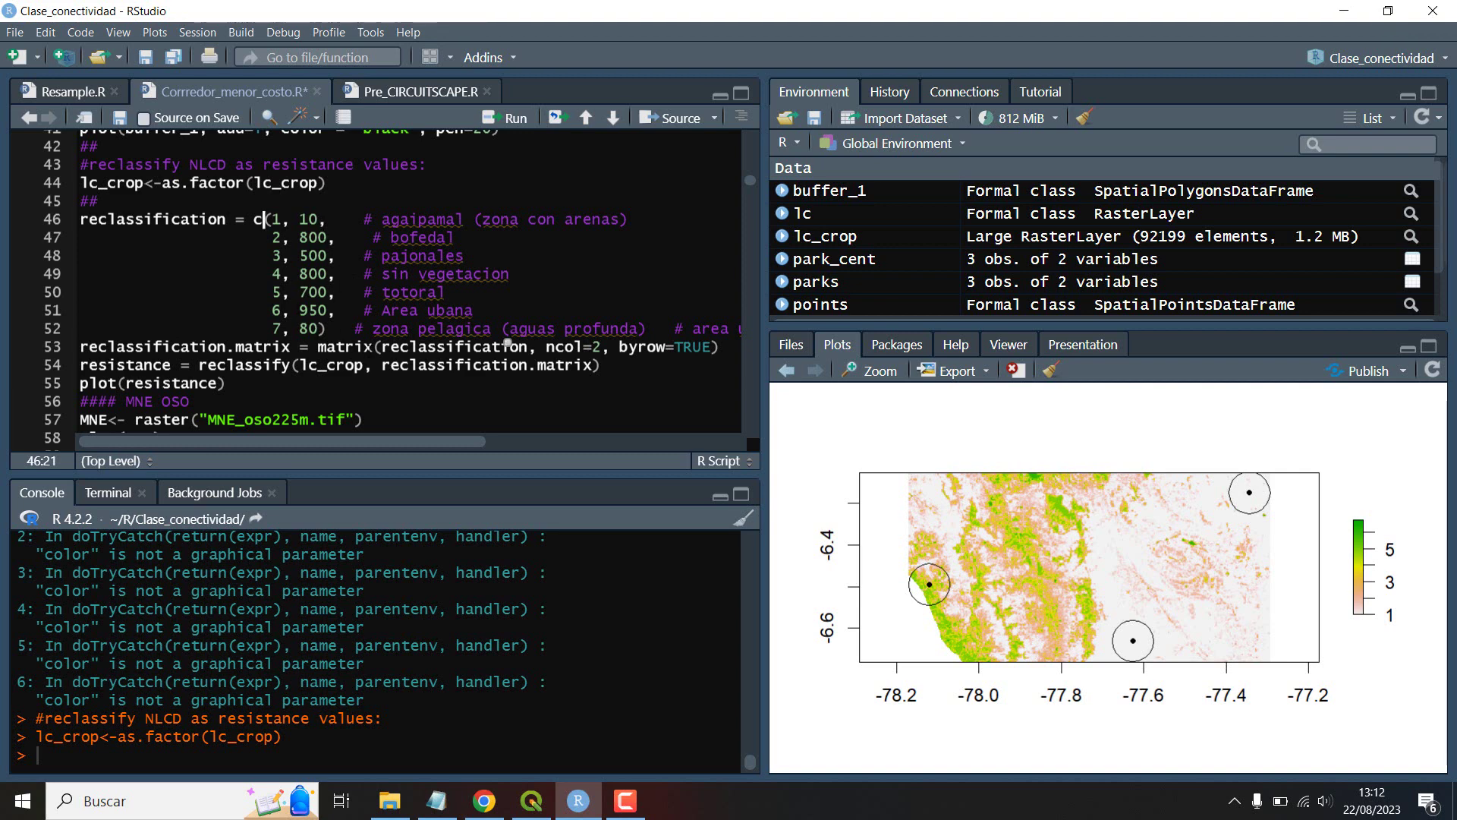
{"action": "scroll", "coordinate": [508, 343], "scroll_direction": "down", "scroll_amount": 2}
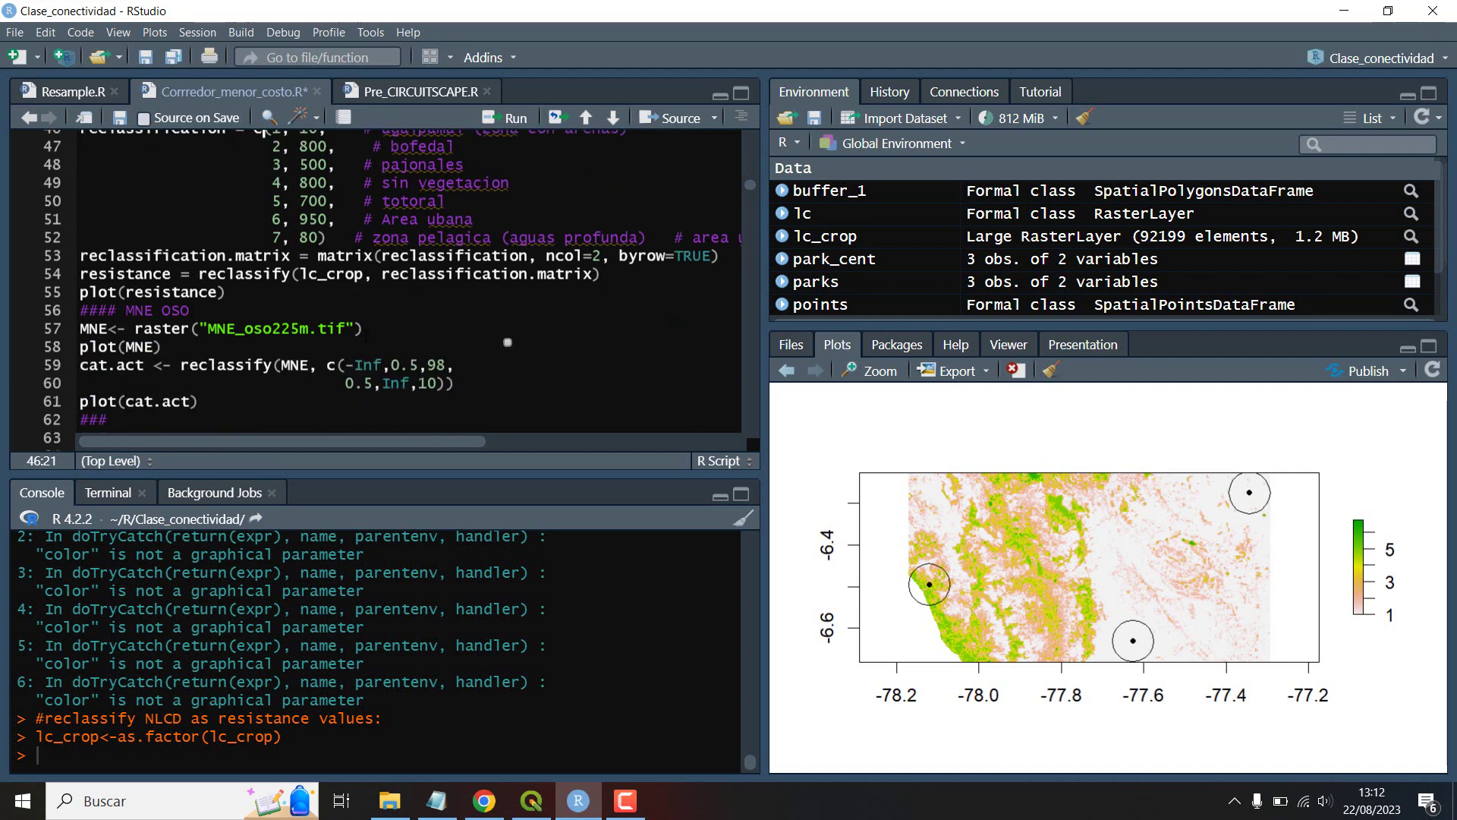
{"action": "scroll", "coordinate": [508, 342], "scroll_direction": "up", "scroll_amount": 1}
{"action": "scroll", "coordinate": [507, 342], "scroll_direction": "down", "scroll_amount": 1}
{"action": "left_click_drag", "start_coordinate": [309, 365], "coordinate": [285, 365]}
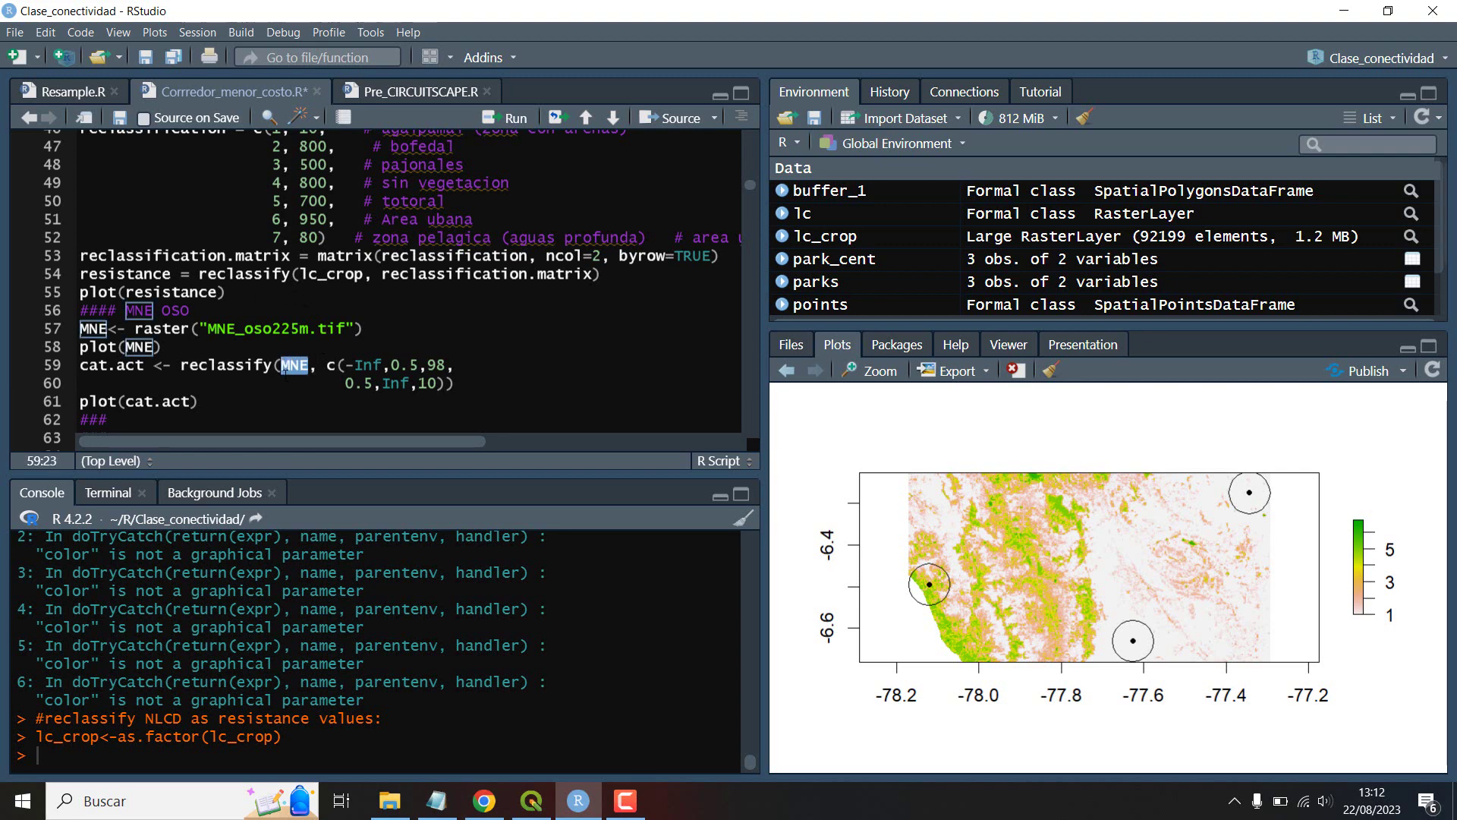
Step: Examine the reclassification vector's landcover classes, their resistance values and the class comments in the script
{"action": "scroll", "coordinate": [331, 258], "scroll_direction": "up", "scroll_amount": 1}
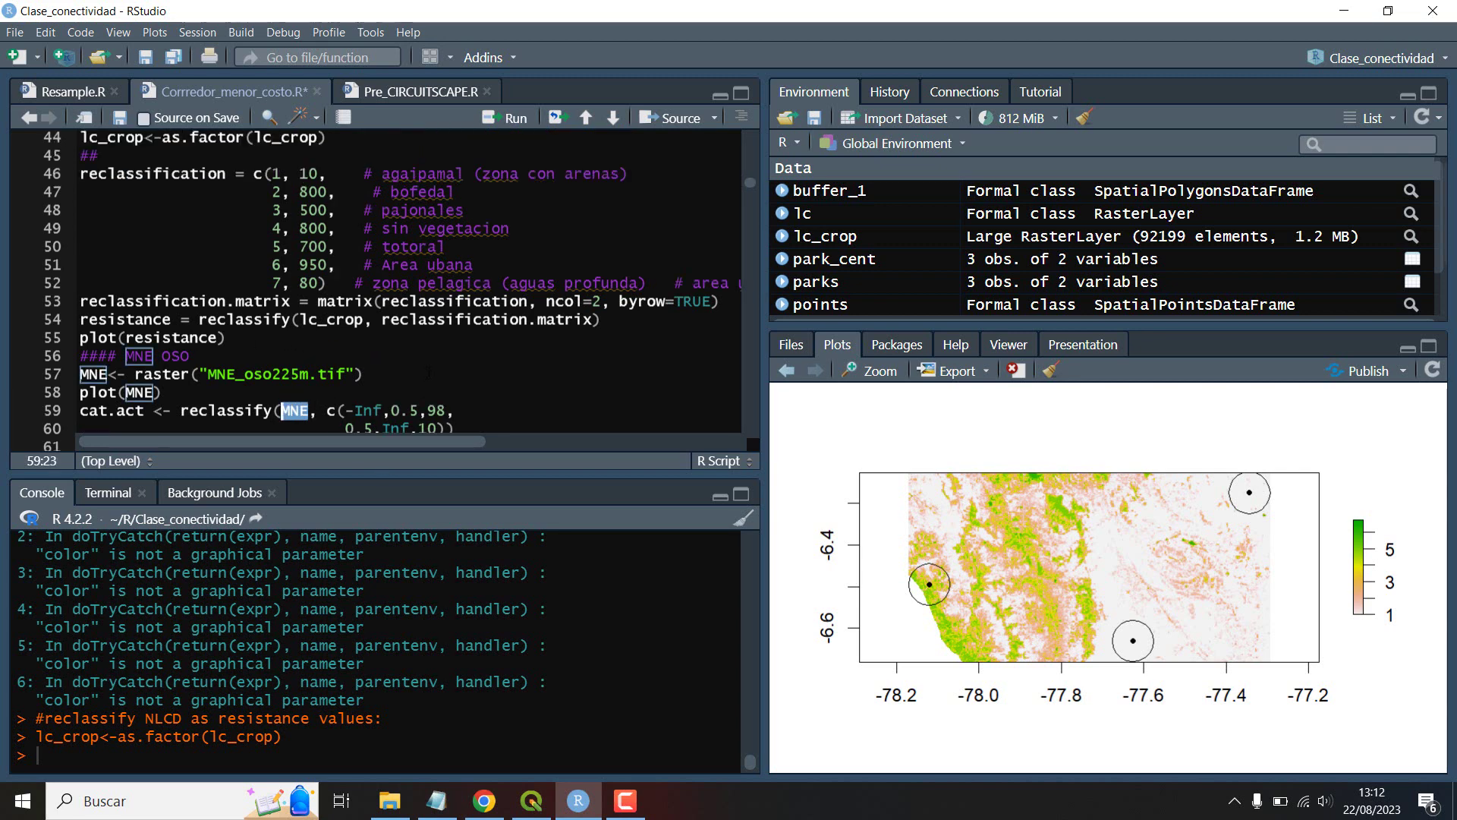
{"action": "scroll", "coordinate": [332, 258], "scroll_direction": "up", "scroll_amount": 1}
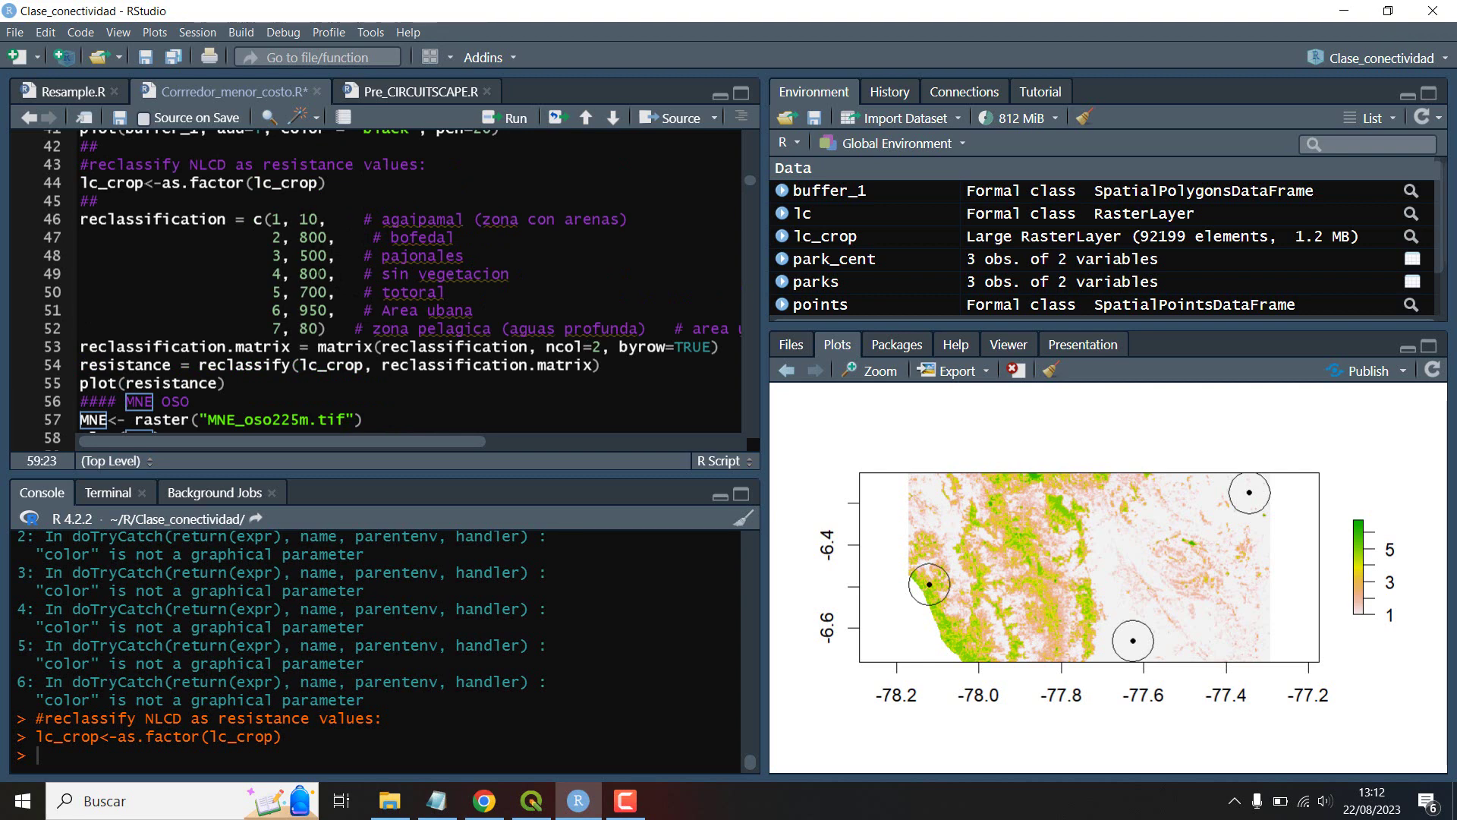
{"action": "left_click_drag", "start_coordinate": [326, 328], "coordinate": [80, 220]}
{"action": "left_click", "coordinate": [284, 277]}
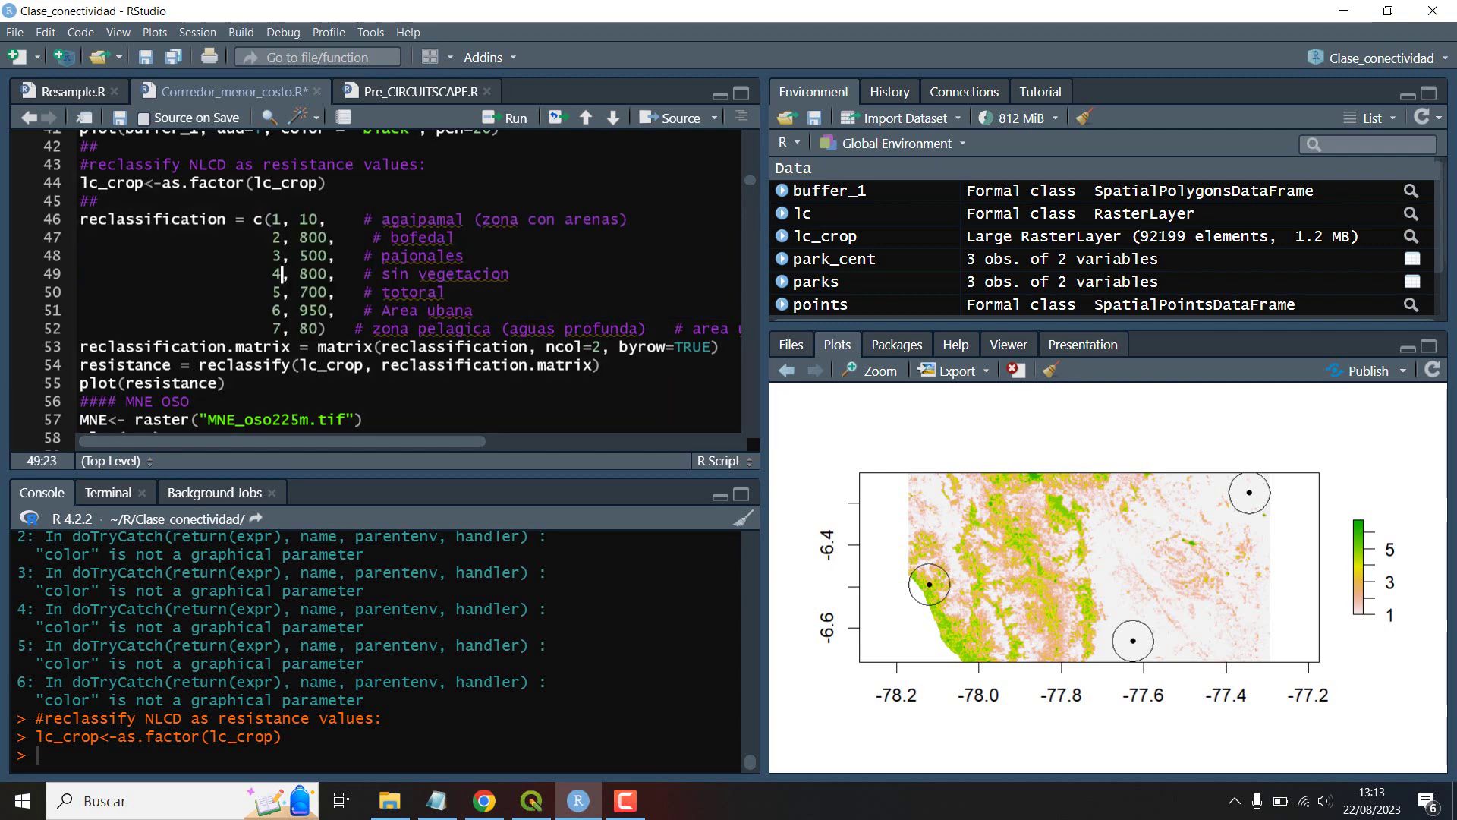
{"action": "scroll", "coordinate": [379, 319], "scroll_direction": "down", "scroll_amount": 2}
{"action": "scroll", "coordinate": [456, 349], "scroll_direction": "up", "scroll_amount": 1}
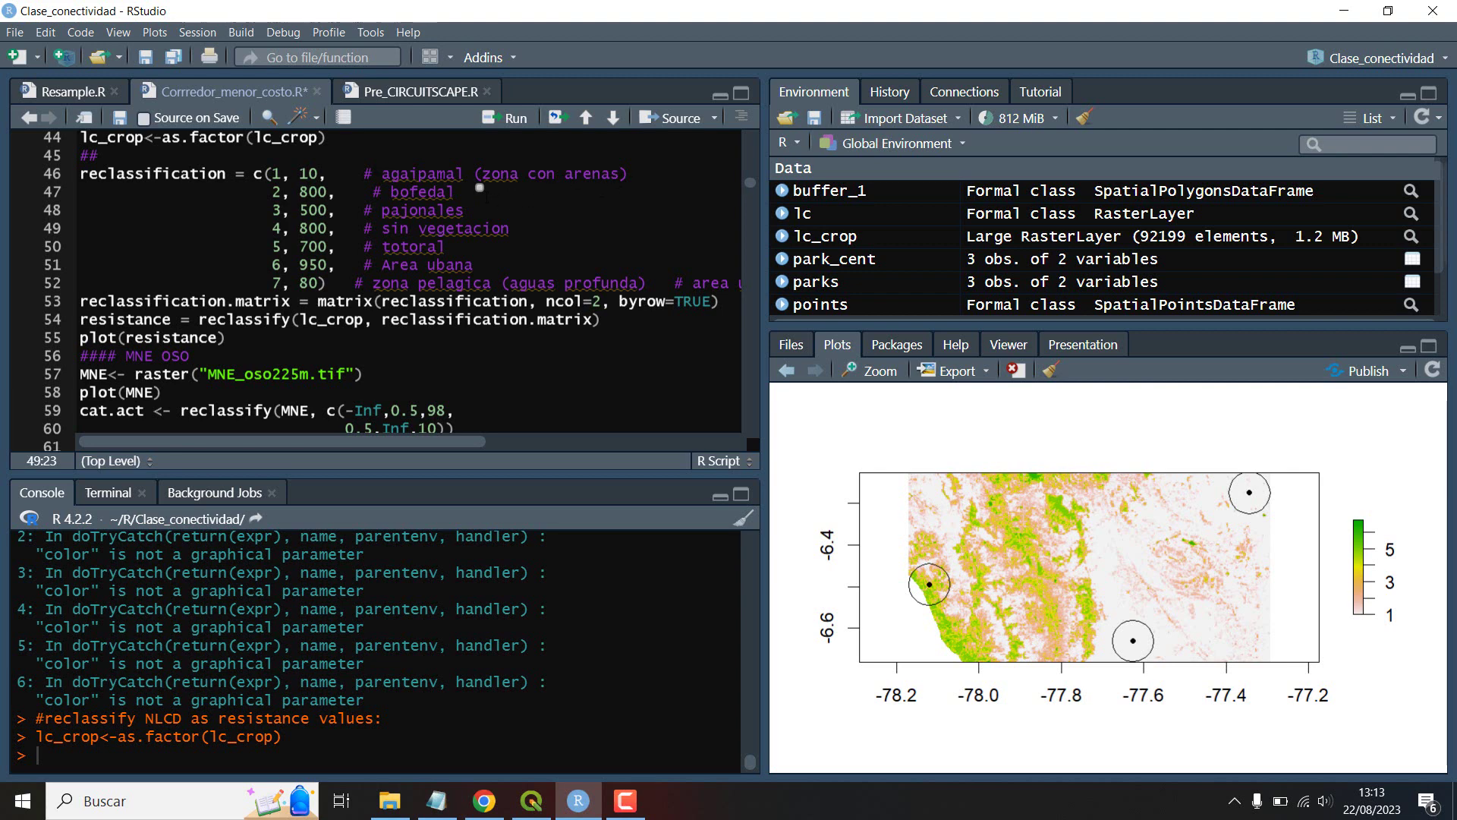
{"action": "left_click", "coordinate": [427, 192]}
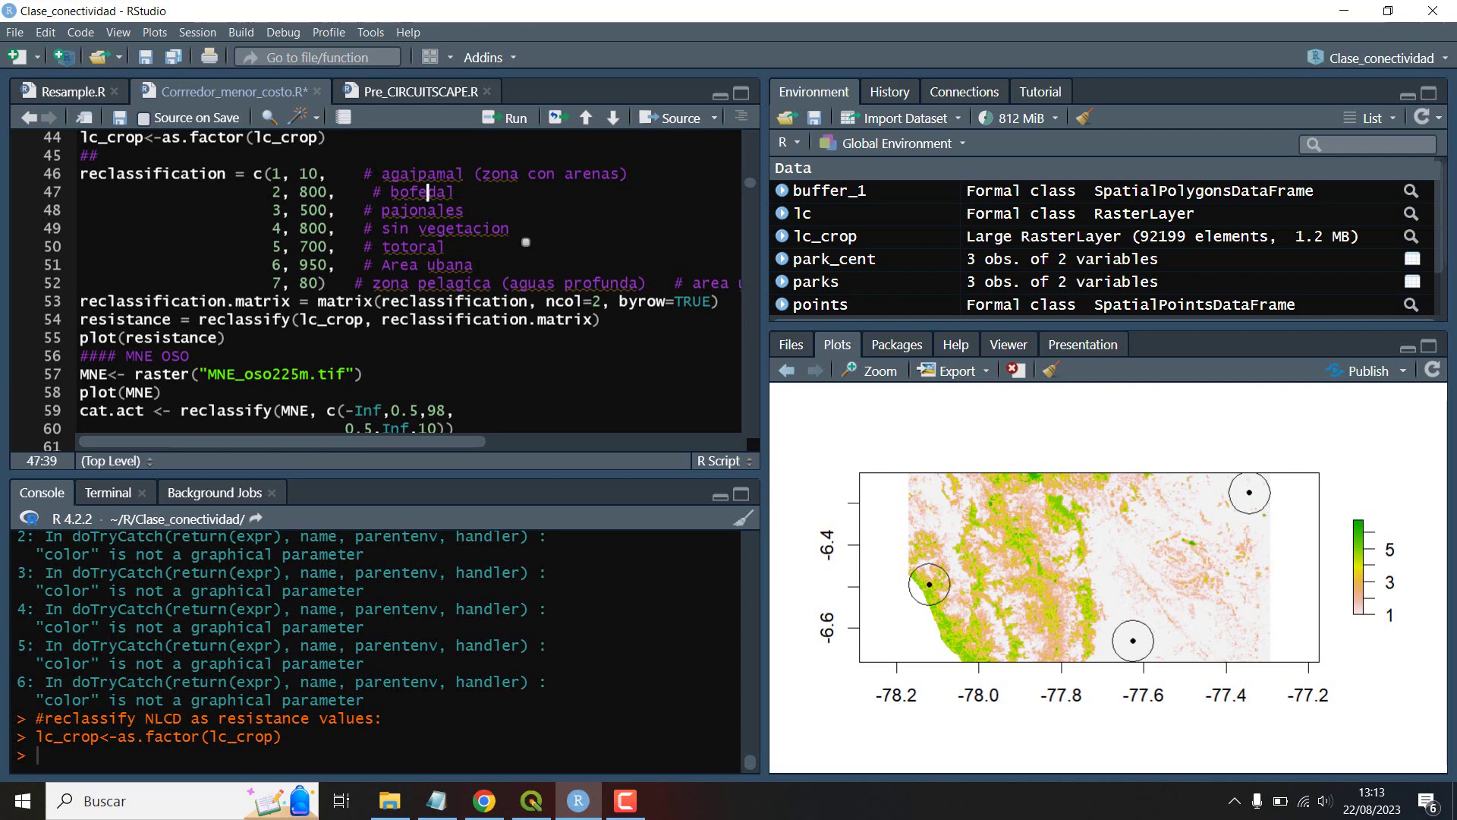
{"action": "left_click", "coordinate": [474, 265]}
{"action": "left_click", "coordinate": [419, 191]}
{"action": "key", "text": "Up"}
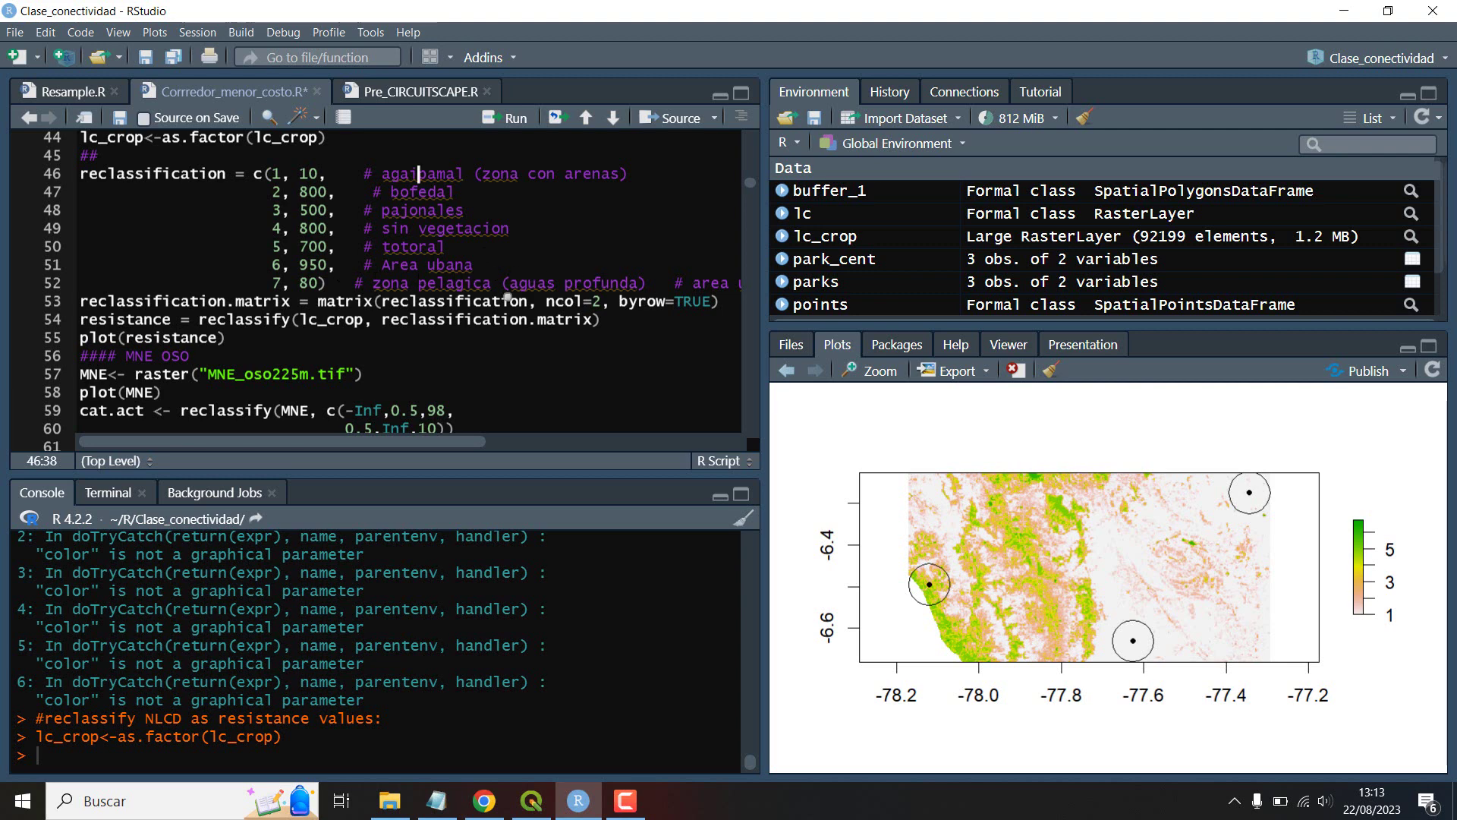
{"action": "left_click", "coordinate": [321, 173]}
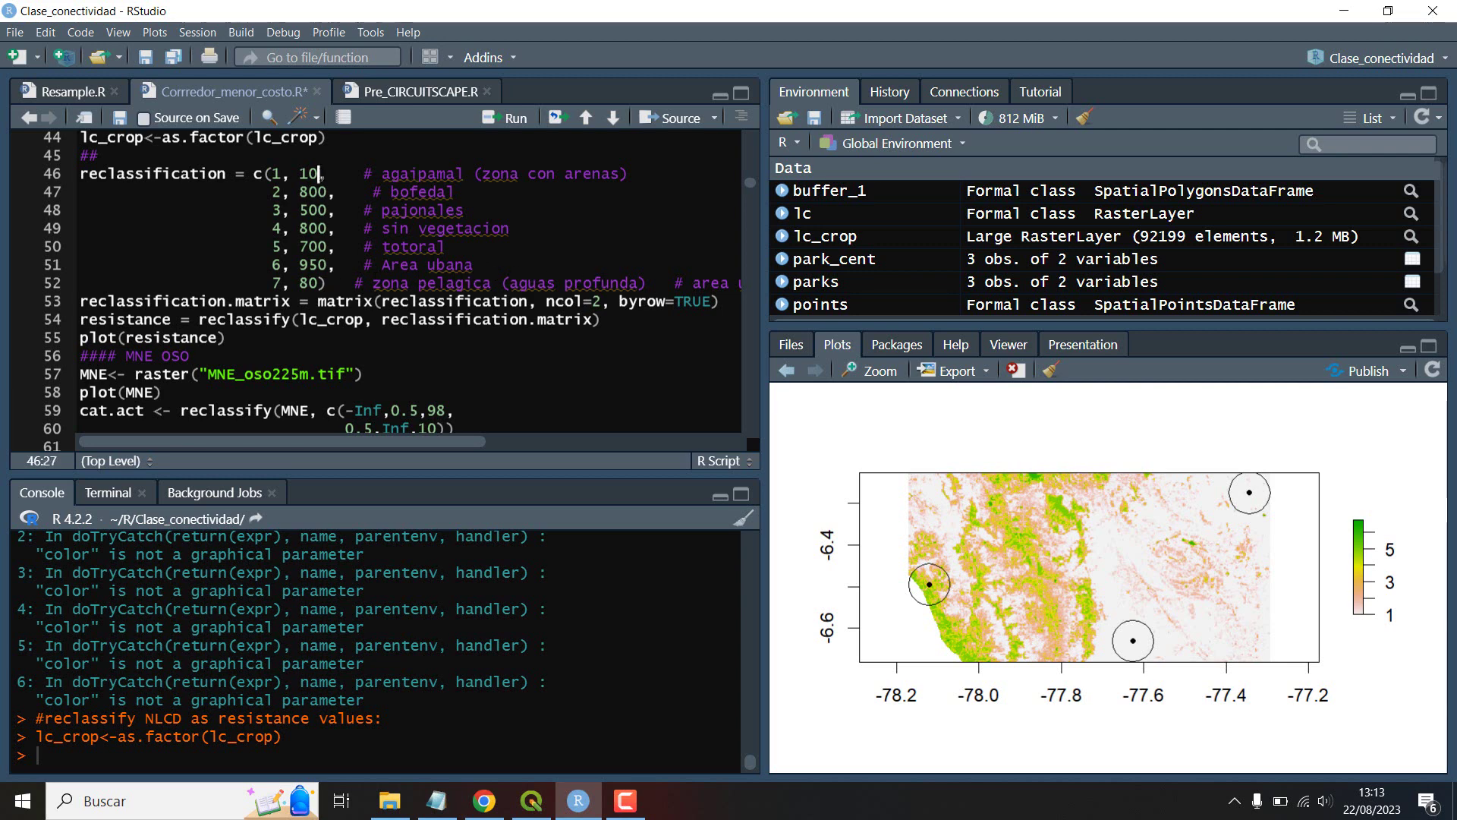
{"action": "left_click_drag", "start_coordinate": [649, 173], "coordinate": [437, 174]}
{"action": "left_click", "coordinate": [391, 174]}
{"action": "left_click_drag", "start_coordinate": [646, 282], "coordinate": [82, 174]}
{"action": "left_click", "coordinate": [366, 249]}
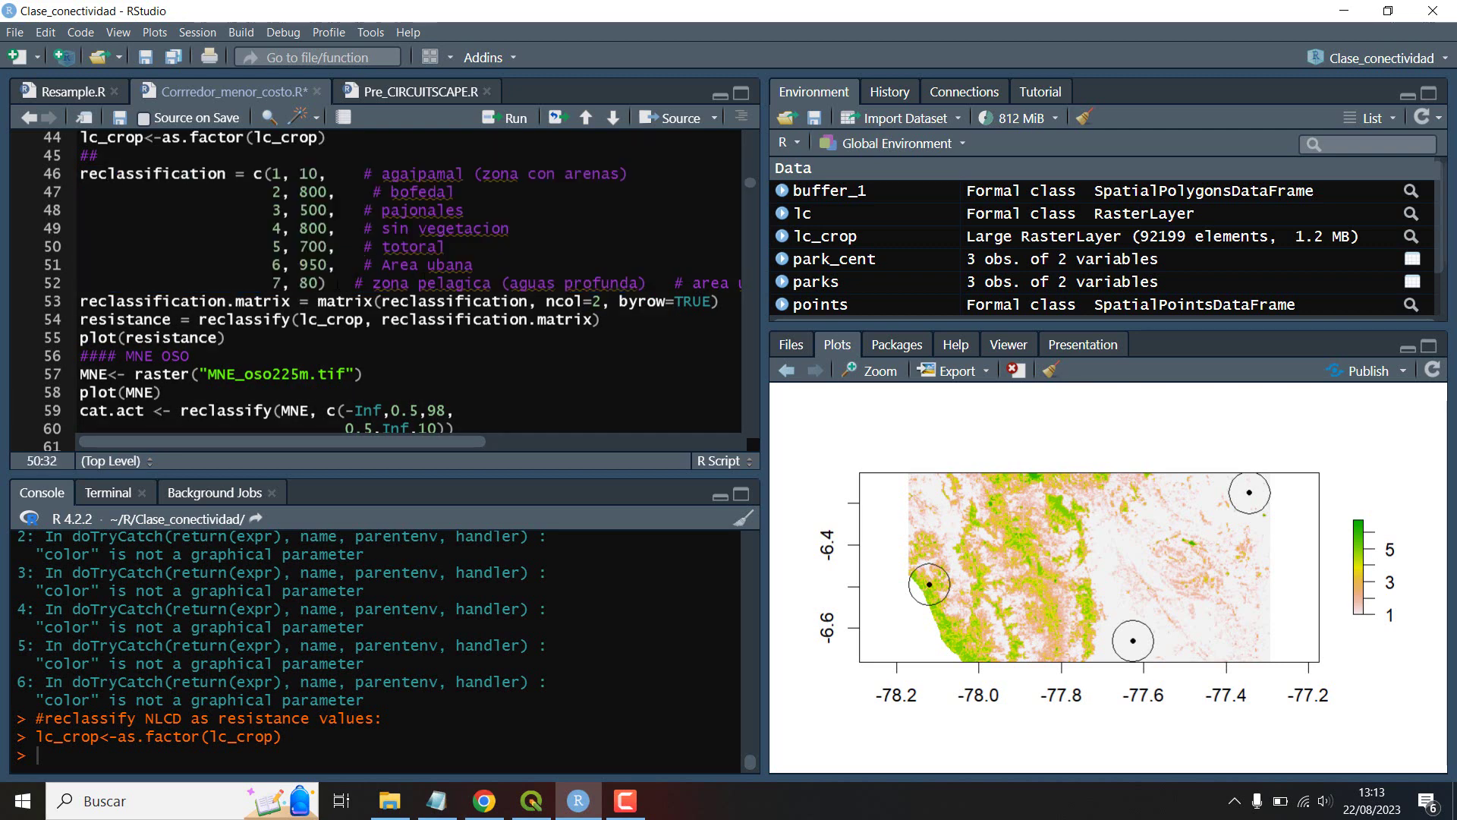
{"action": "left_click_drag", "start_coordinate": [327, 282], "coordinate": [81, 174]}
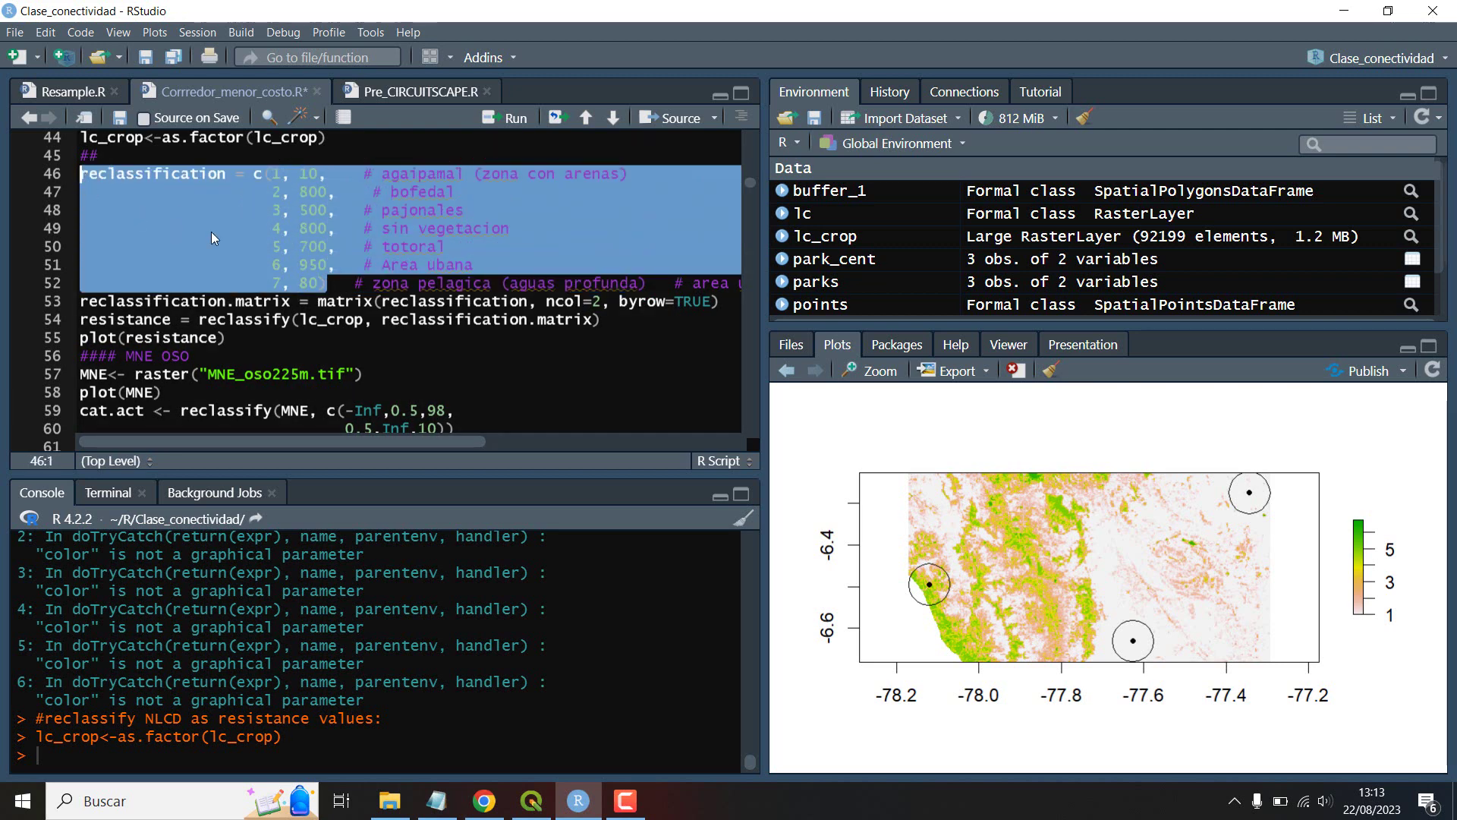
{"action": "left_click", "coordinate": [334, 212]}
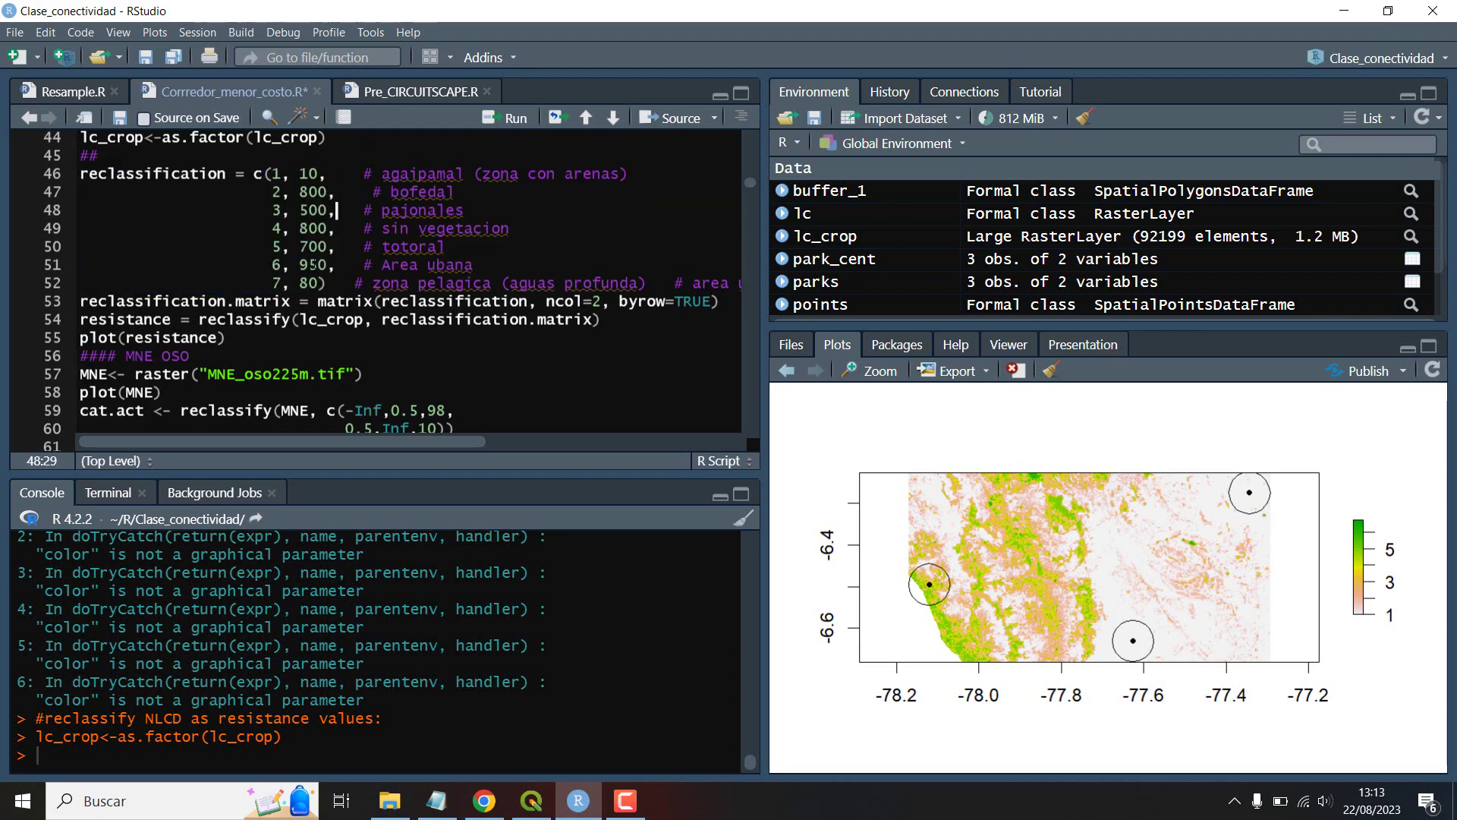
Step: Switch to QGIS to compare the landcover layer's class legend with the reclassification vector, and return to RStudio
{"action": "left_click", "coordinate": [533, 801]}
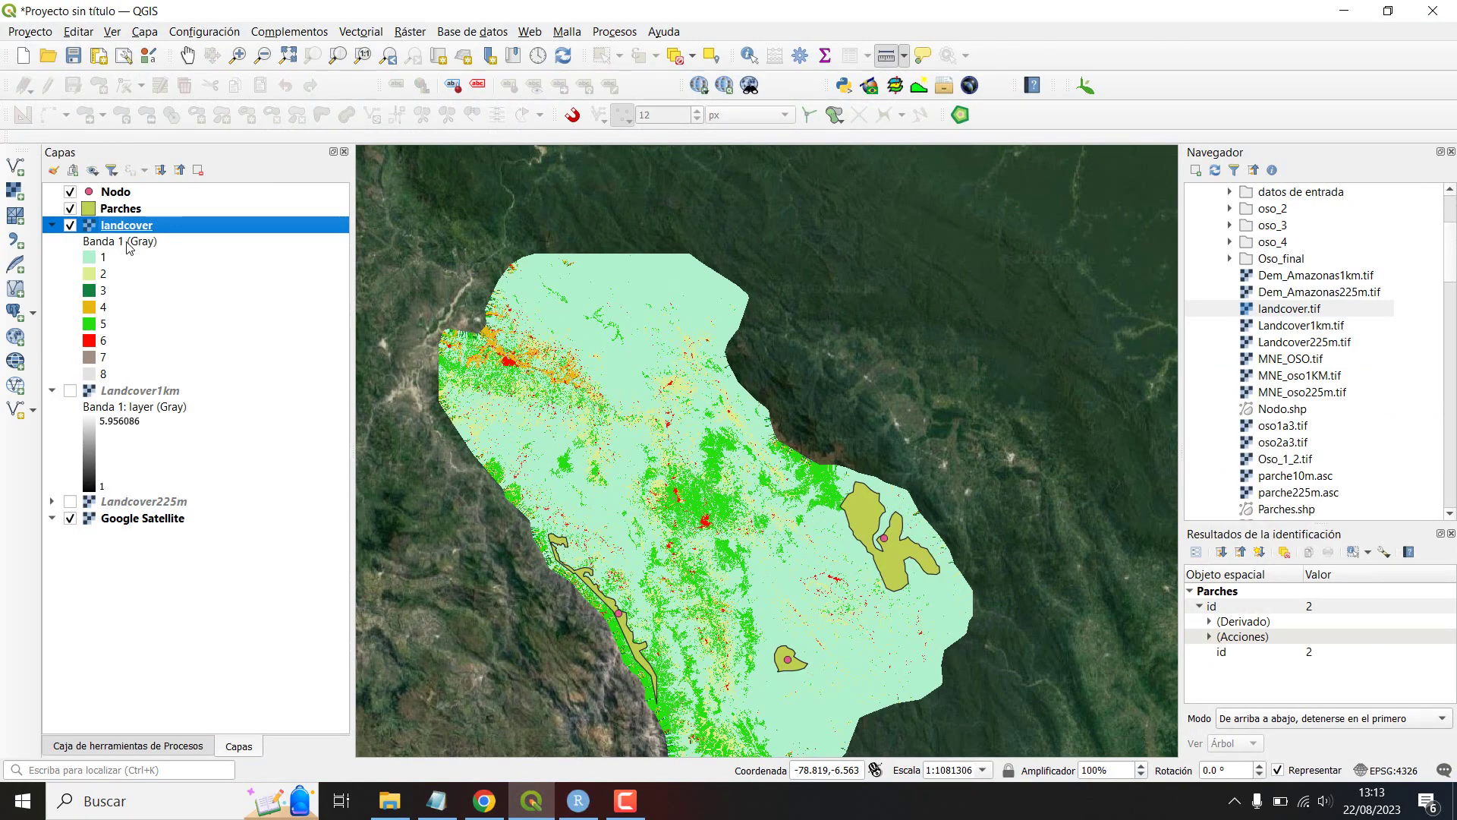
{"action": "left_click", "coordinate": [533, 801]}
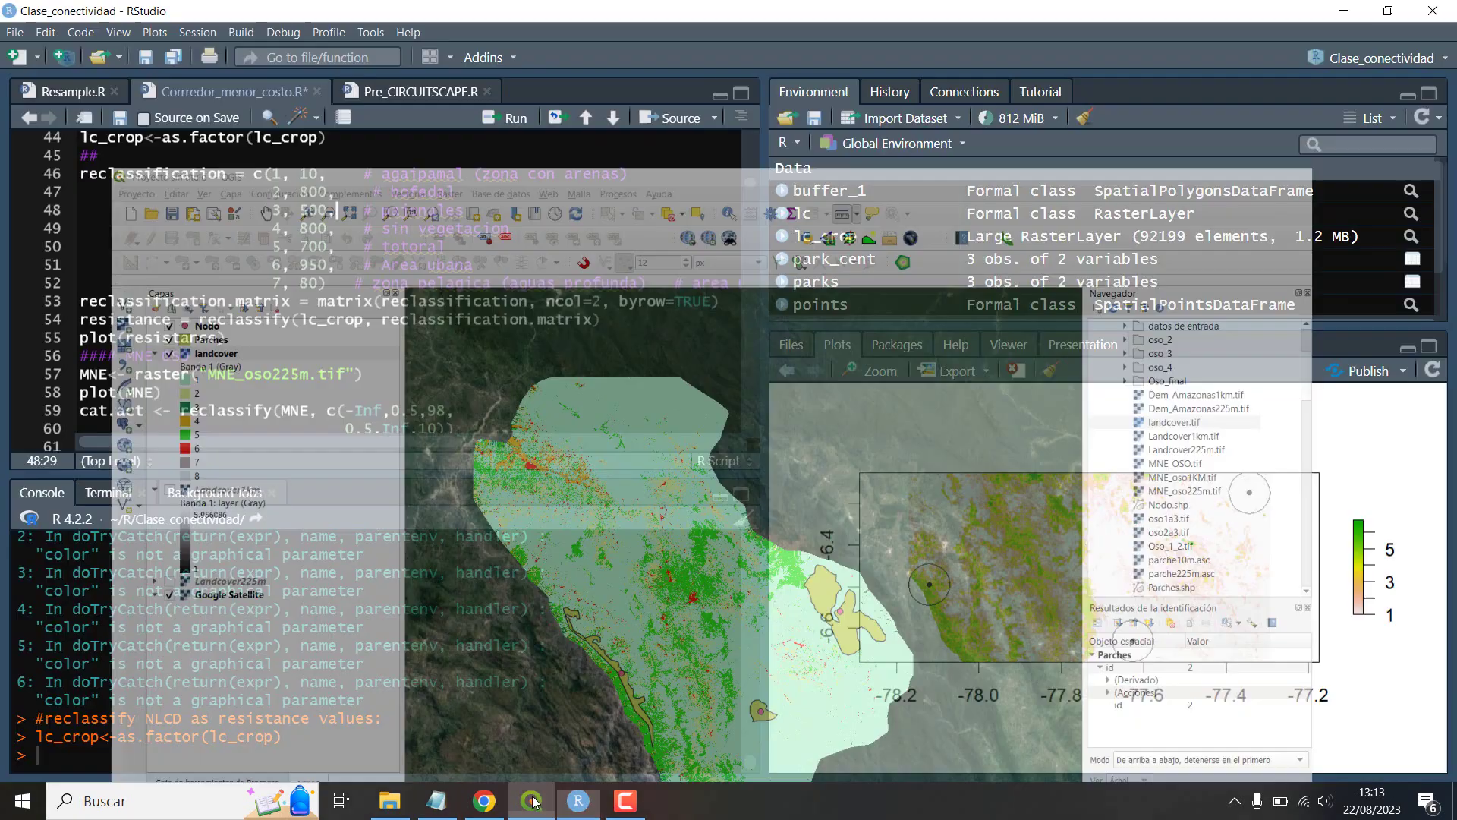
{"action": "left_click", "coordinate": [532, 801]}
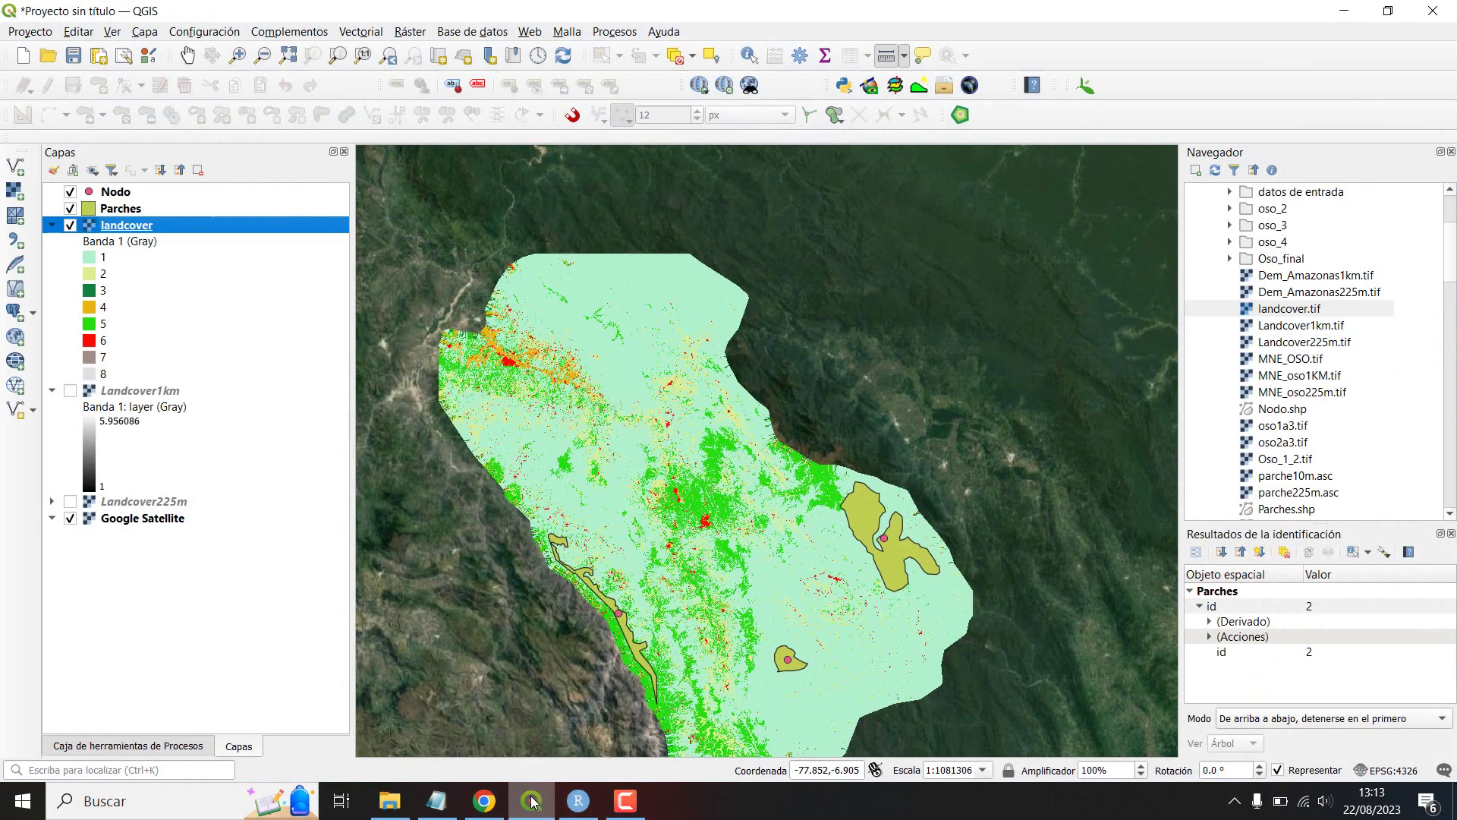
{"action": "left_click", "coordinate": [532, 800]}
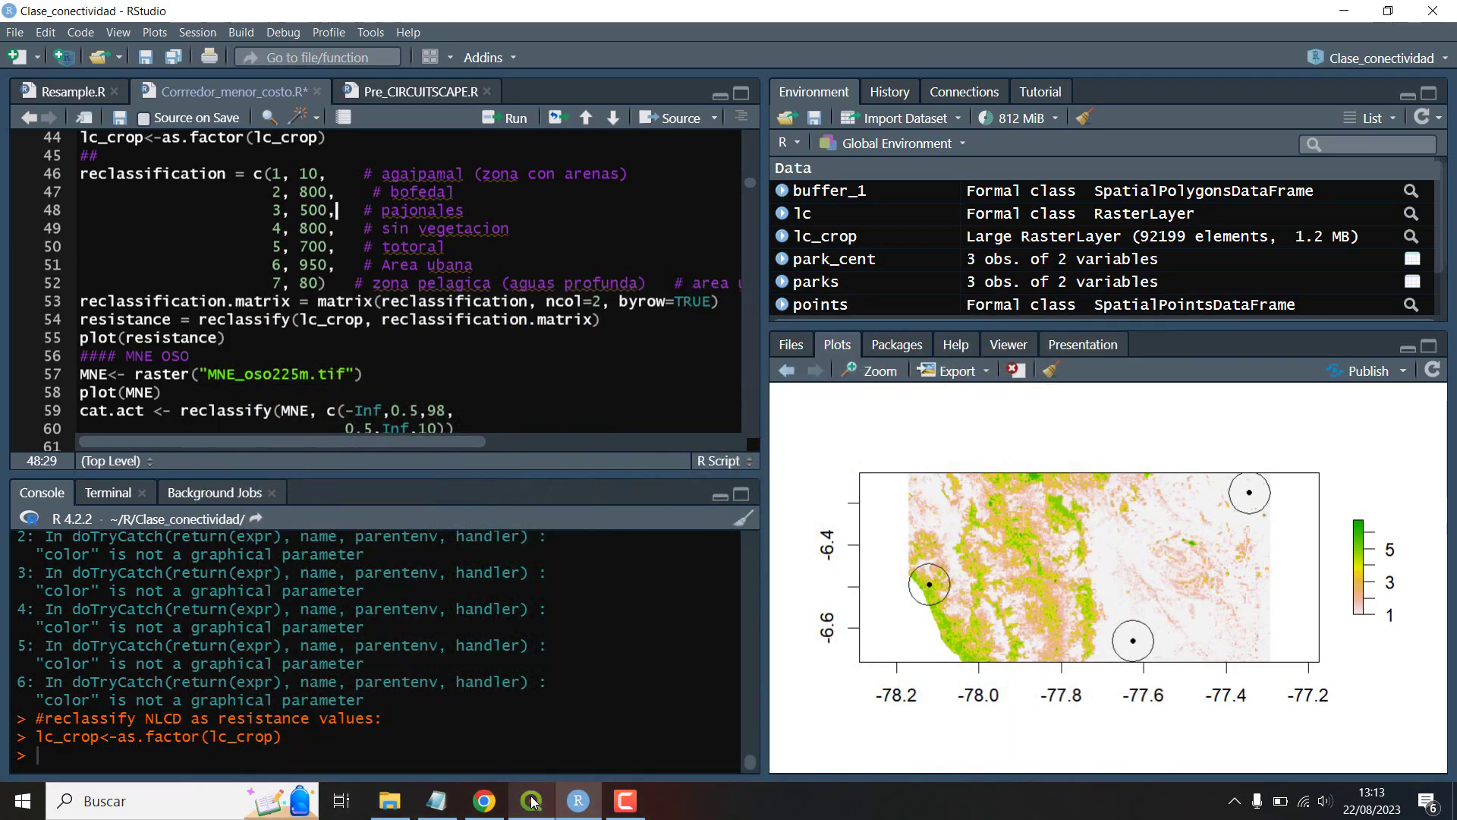
{"action": "left_click", "coordinate": [532, 800]}
{"action": "left_click", "coordinate": [532, 801]}
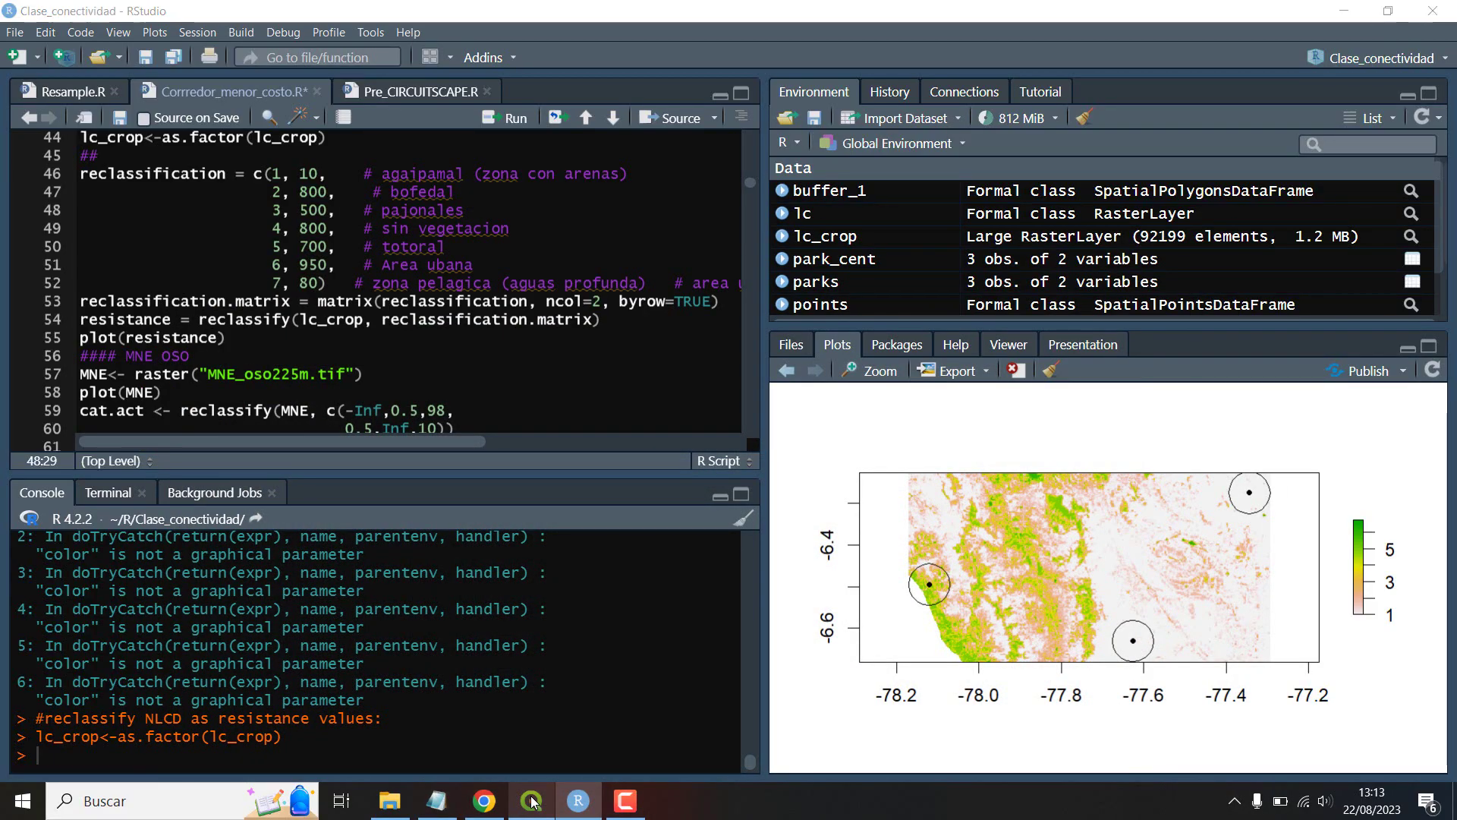
{"action": "left_click", "coordinate": [532, 801]}
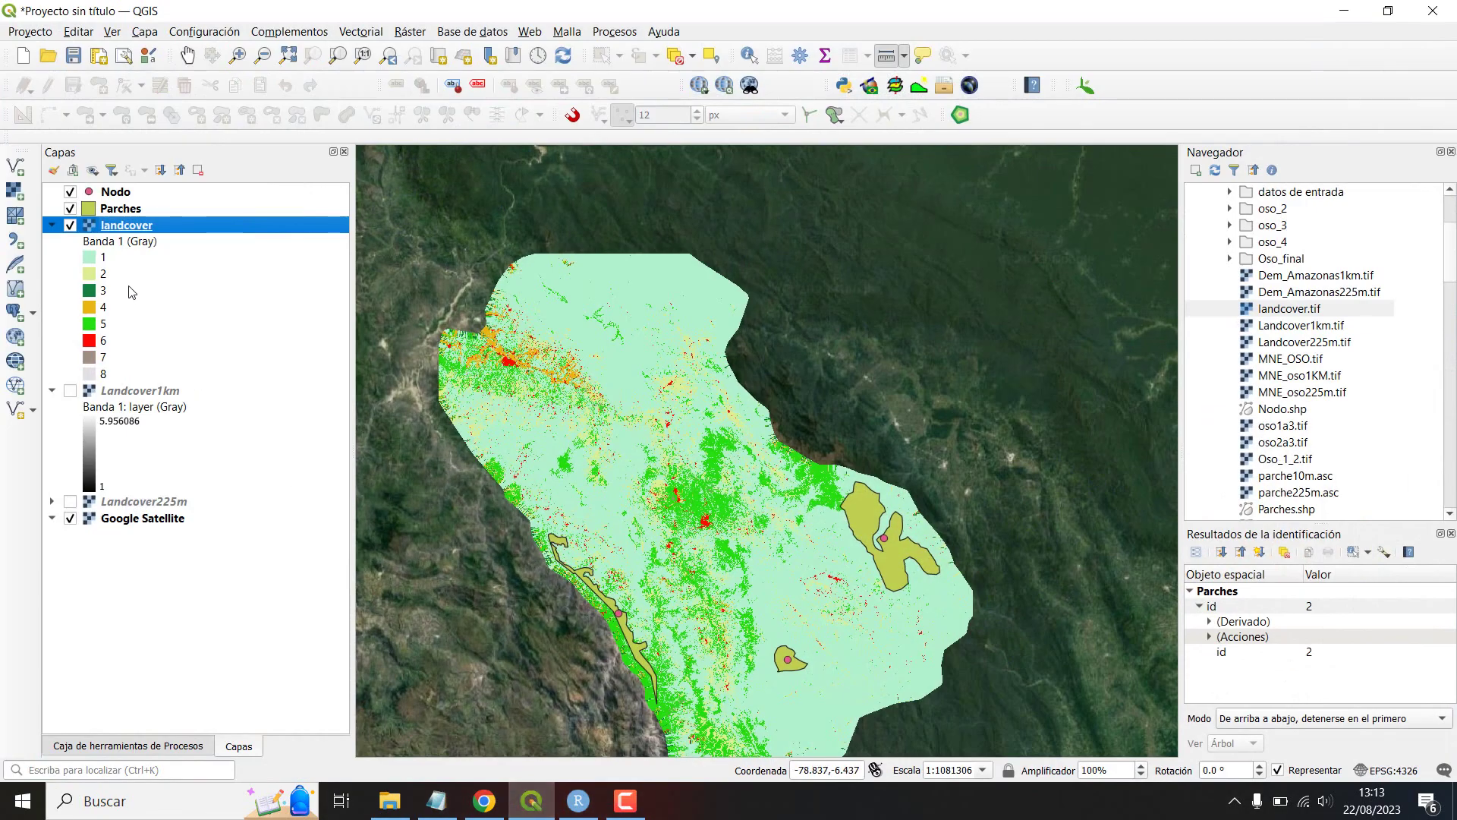
{"action": "left_click", "coordinate": [523, 801]}
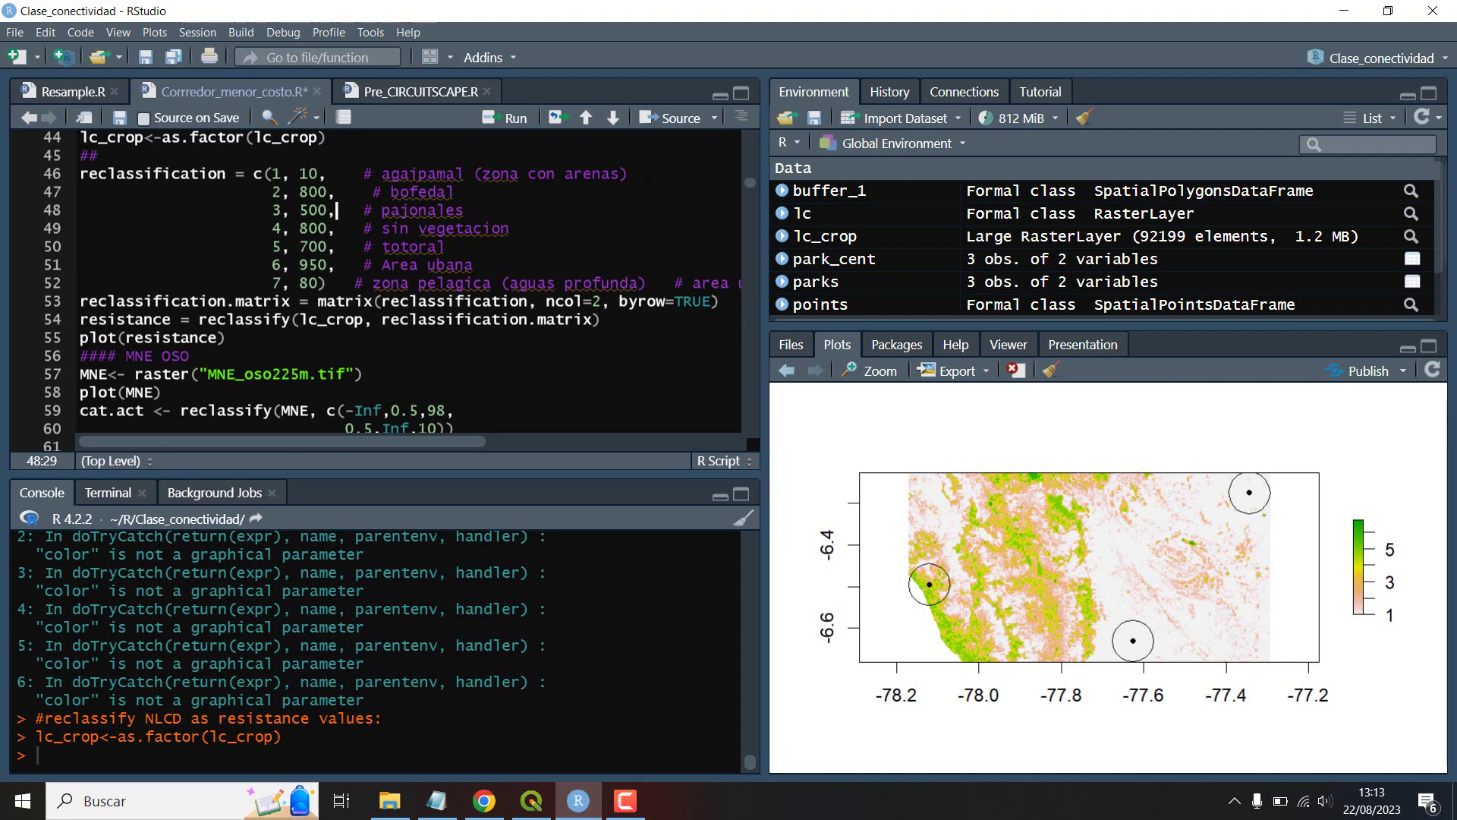
Step: Replace the comment for class 1 in the reclassification vector with "bosque"
{"action": "left_click_drag", "start_coordinate": [630, 174], "coordinate": [385, 175]}
{"action": "type", "text": "bosque"}
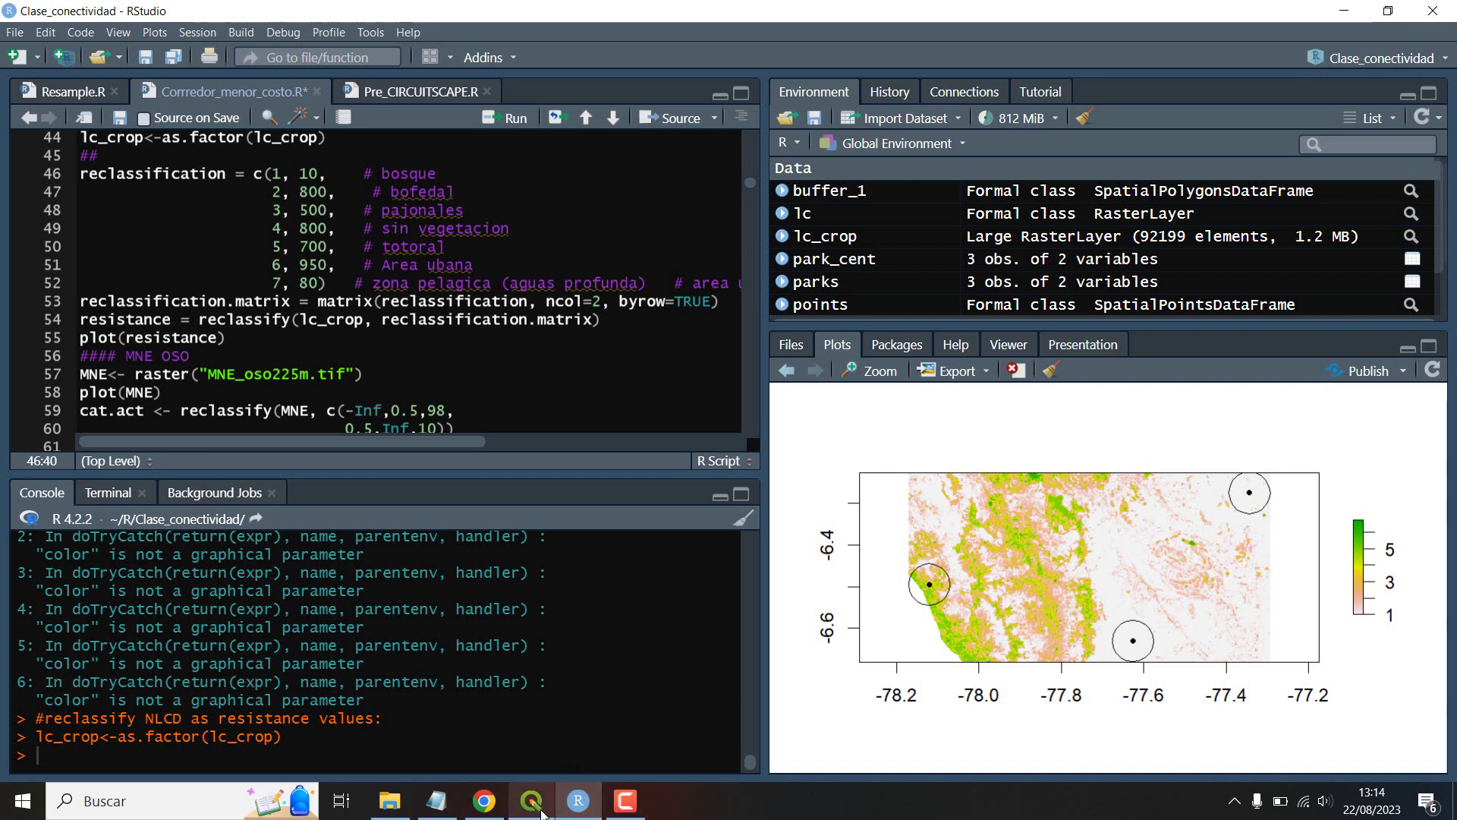
{"action": "left_click", "coordinate": [580, 805]}
{"action": "left_click", "coordinate": [579, 803]}
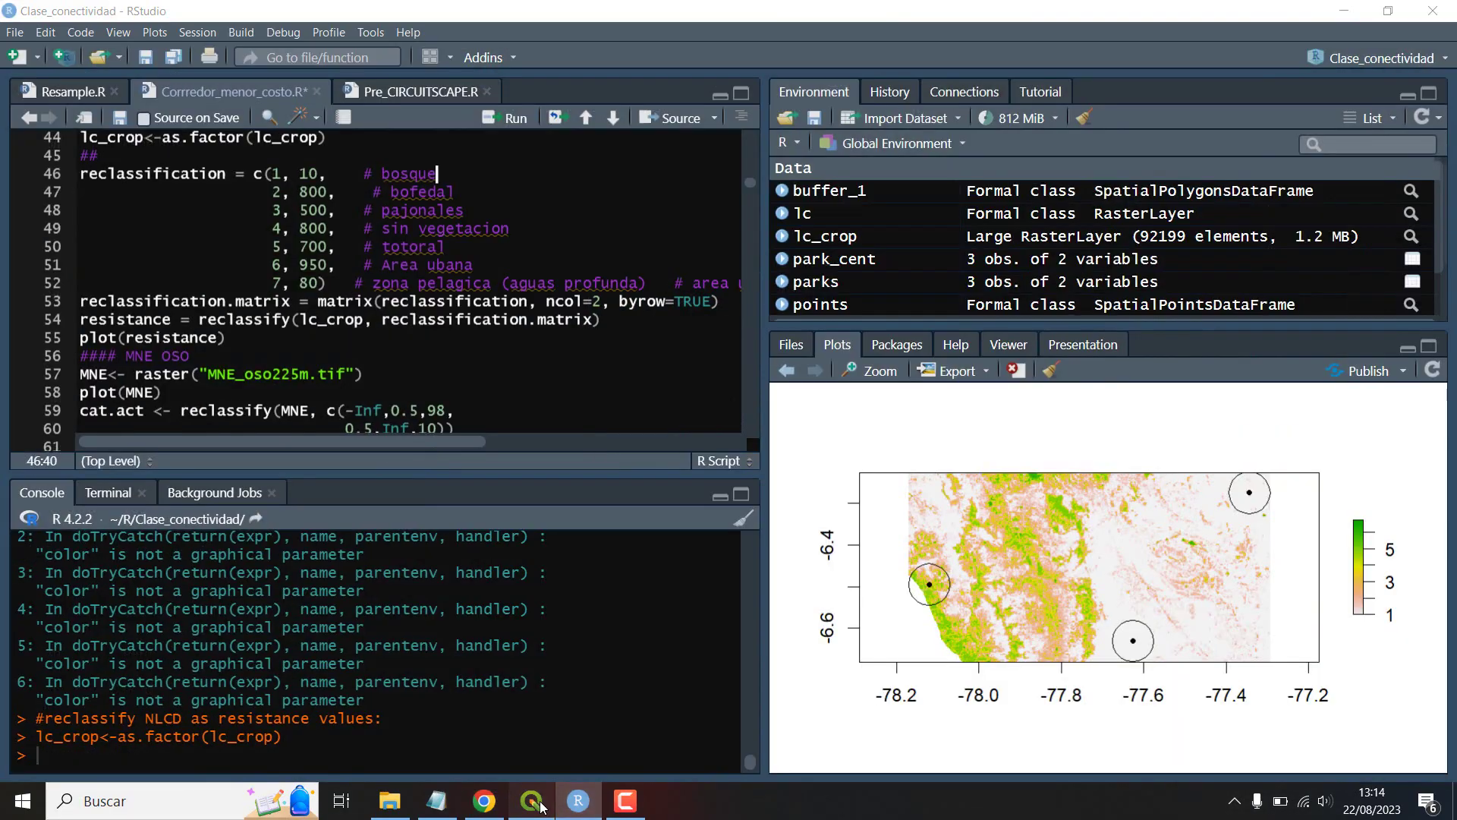
Step: Switch to QGIS and set the landcover layer's class 1 colour to green #8cba35 in its symbology
{"action": "left_click", "coordinate": [541, 803]}
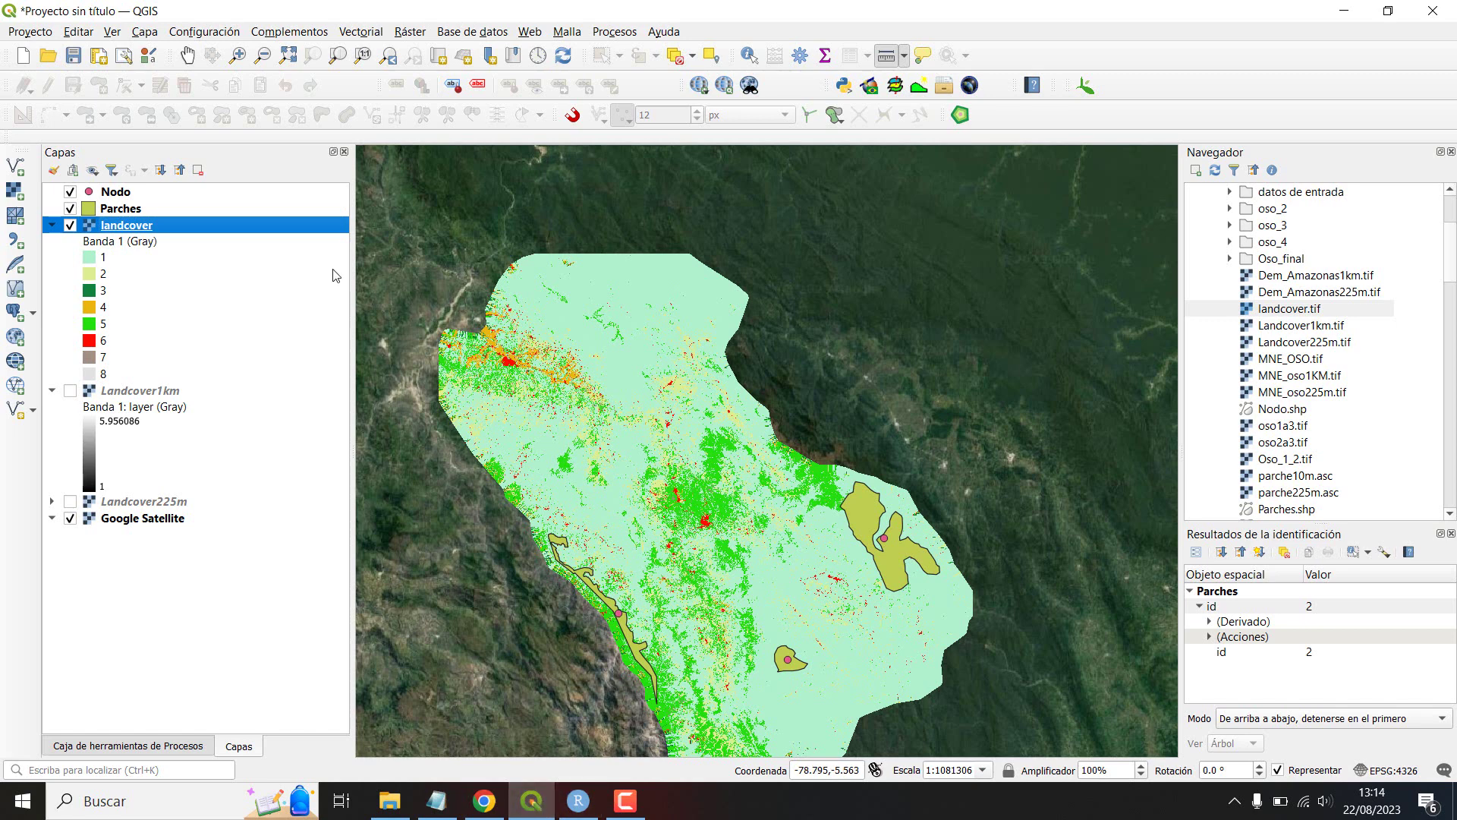
{"action": "double_click", "coordinate": [108, 228]}
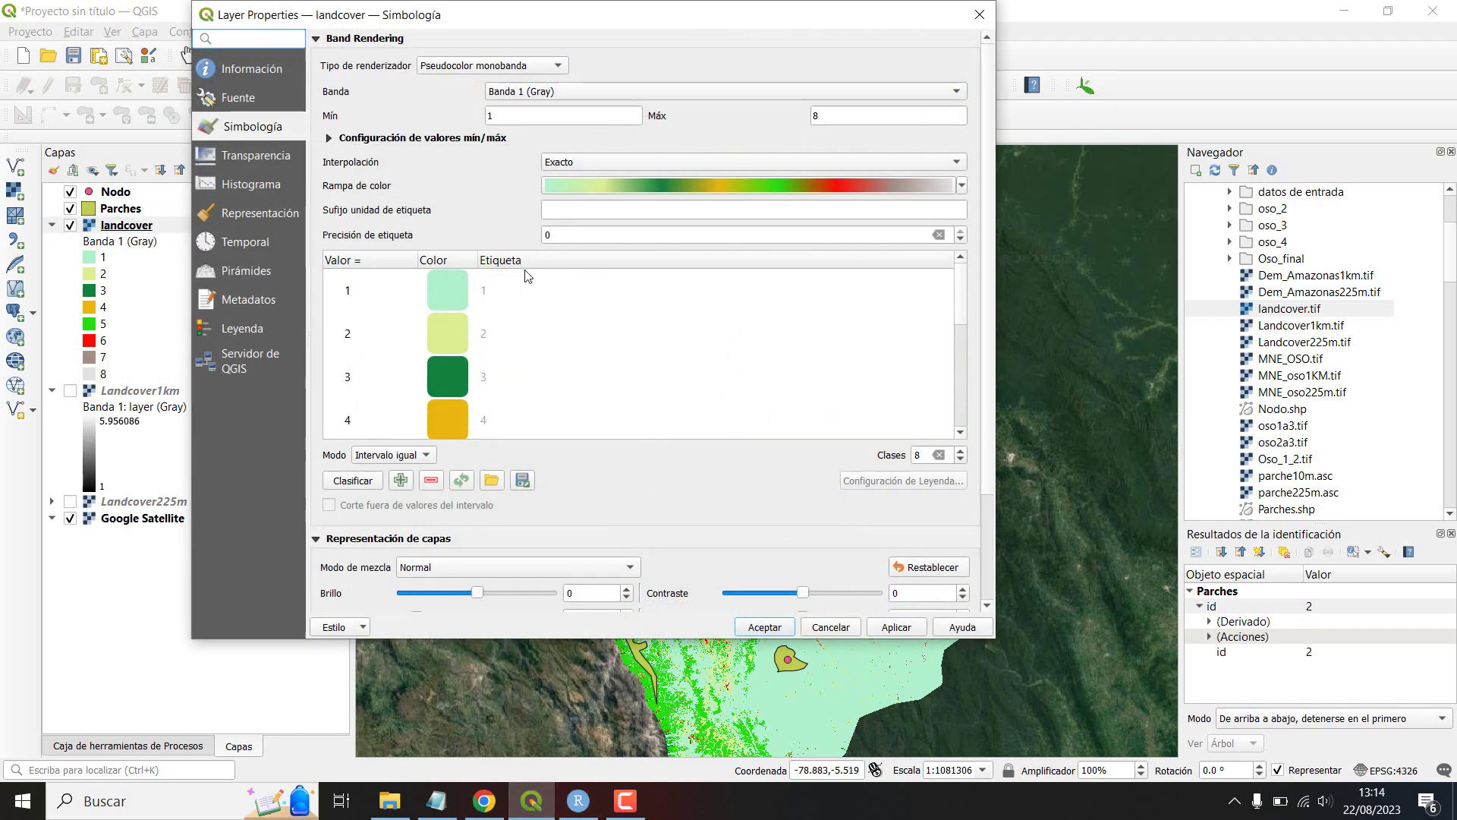
{"action": "double_click", "coordinate": [455, 295]}
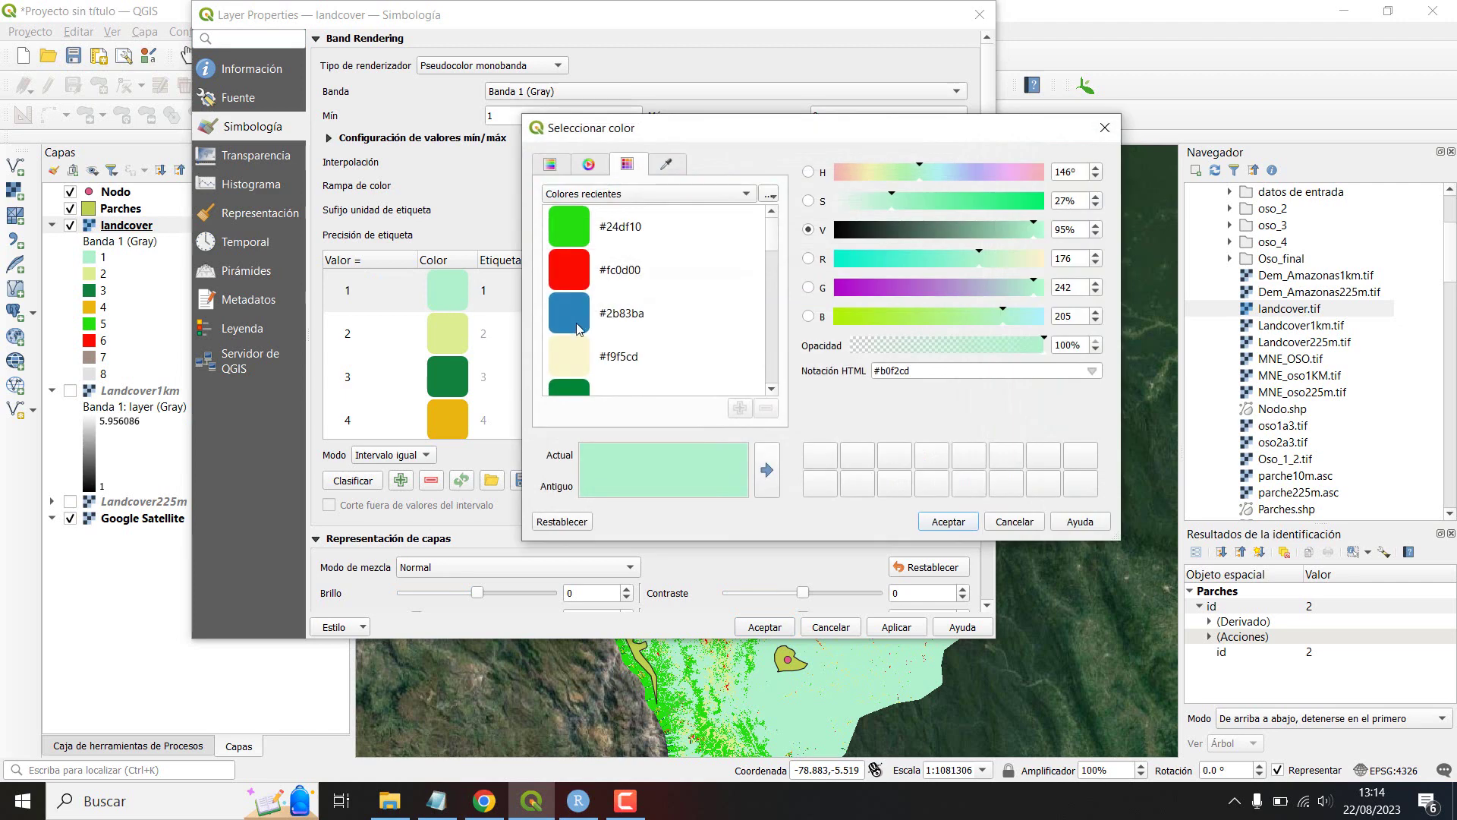
{"action": "left_click", "coordinate": [575, 267]}
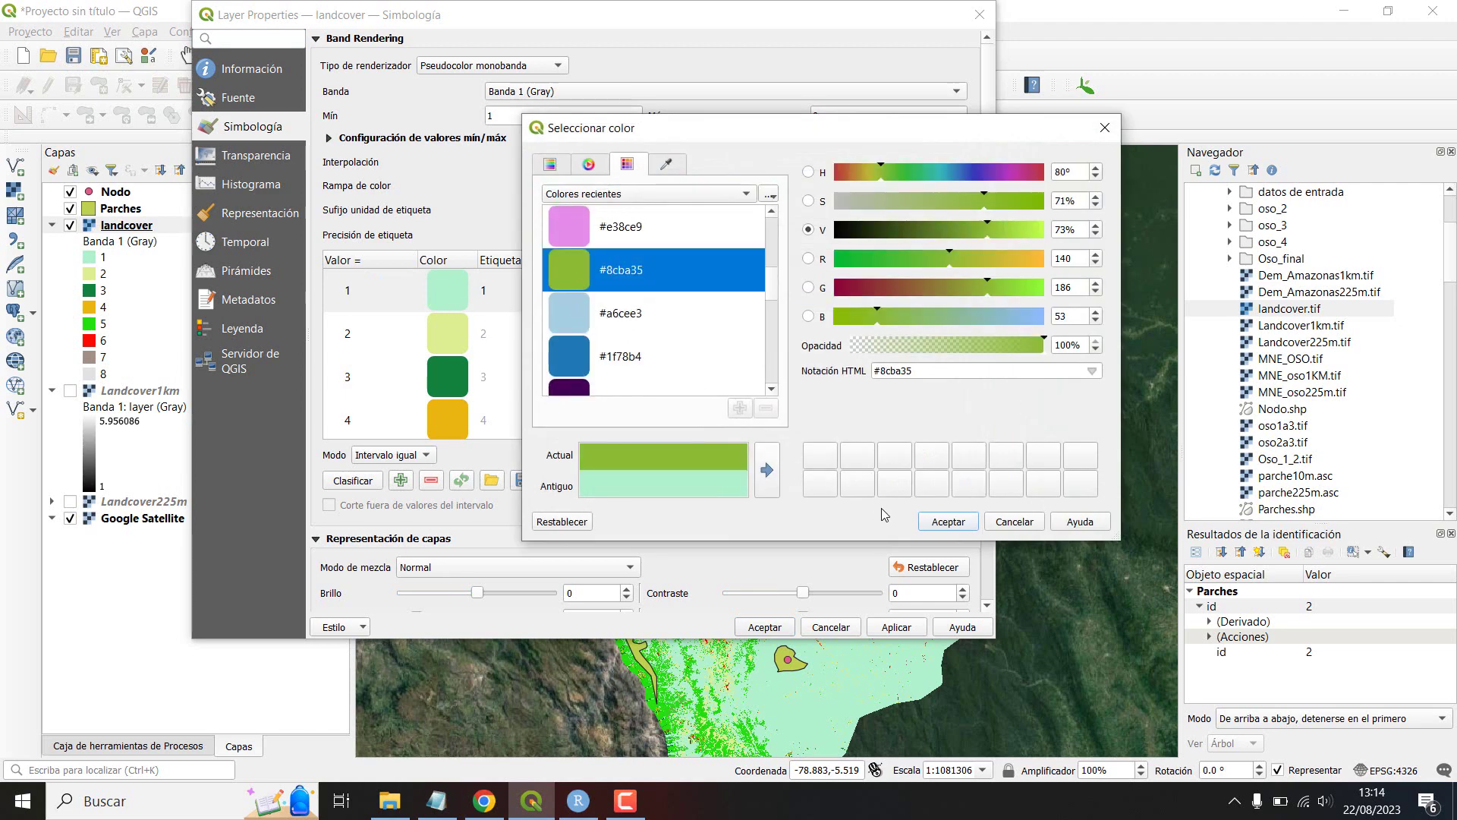
{"action": "left_click", "coordinate": [948, 521]}
{"action": "left_click", "coordinate": [770, 627]}
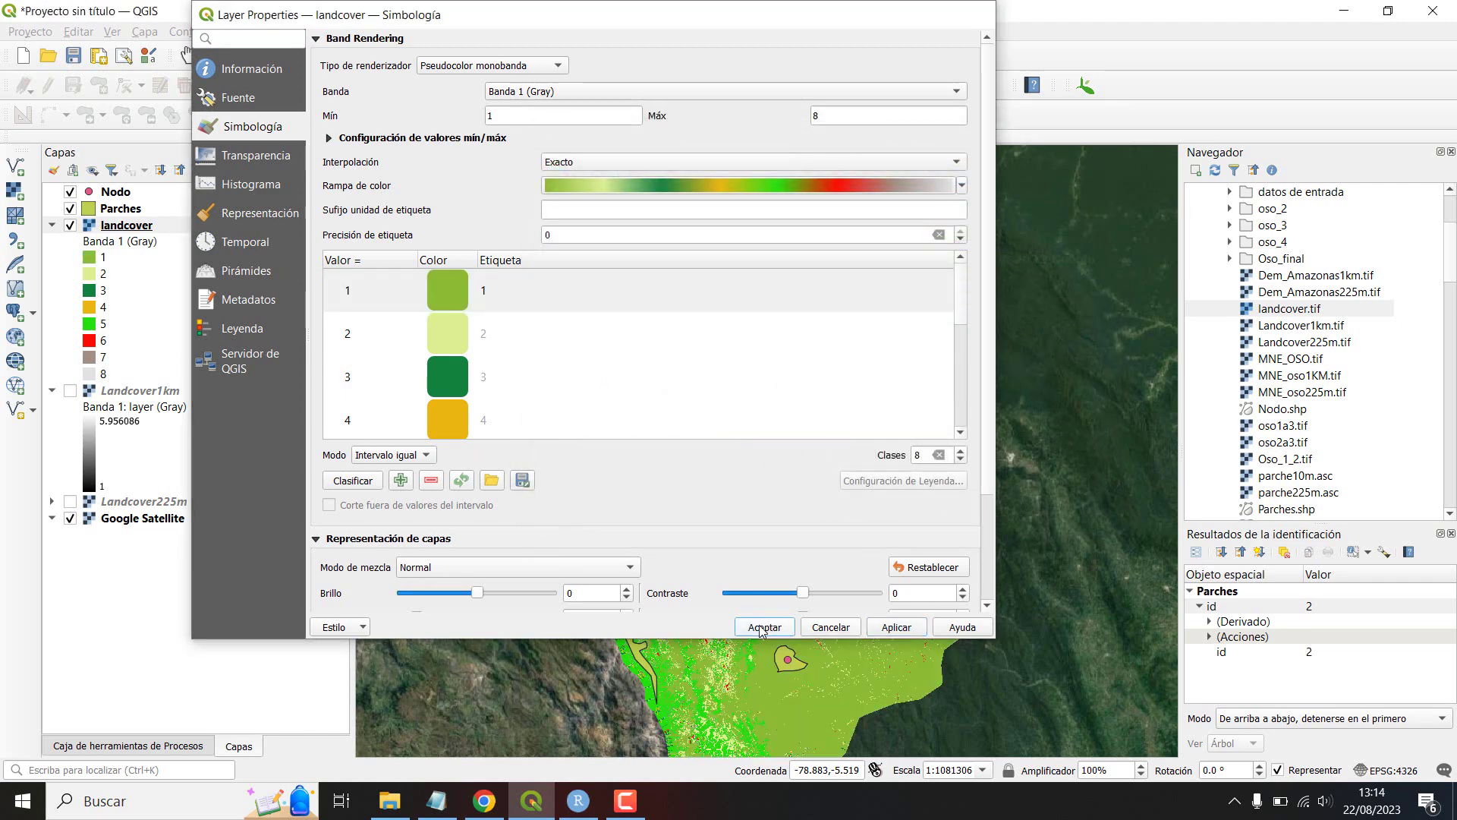
Step: Toggle the landcover layer's visibility to compare its forest class with the satellite imagery, and return to RStudio
{"action": "left_click", "coordinate": [70, 226]}
{"action": "left_click", "coordinate": [70, 226]}
{"action": "left_click", "coordinate": [70, 226]}
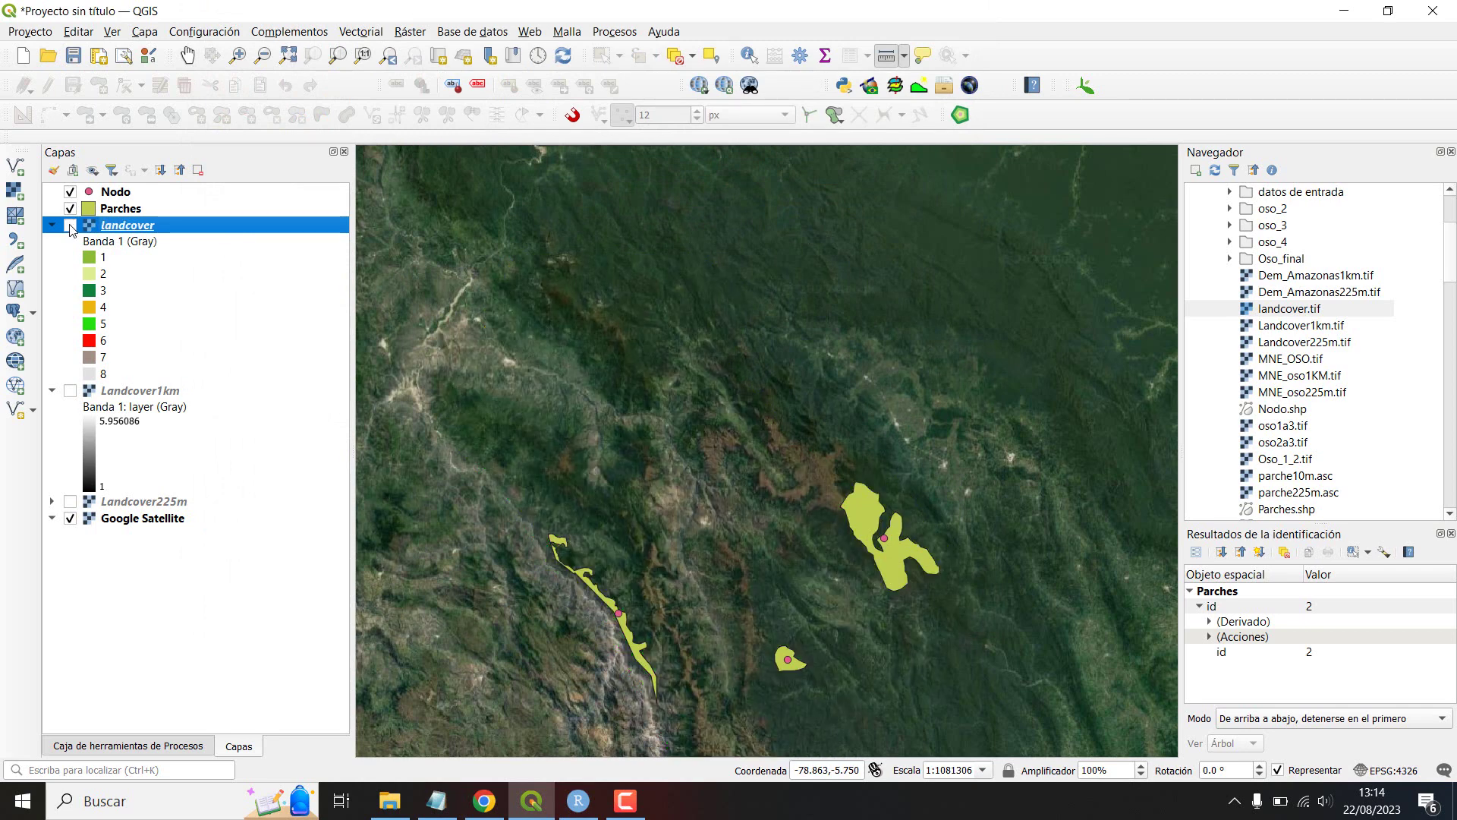
{"action": "left_click", "coordinate": [70, 225]}
{"action": "left_click", "coordinate": [69, 225]}
{"action": "left_click", "coordinate": [70, 226]}
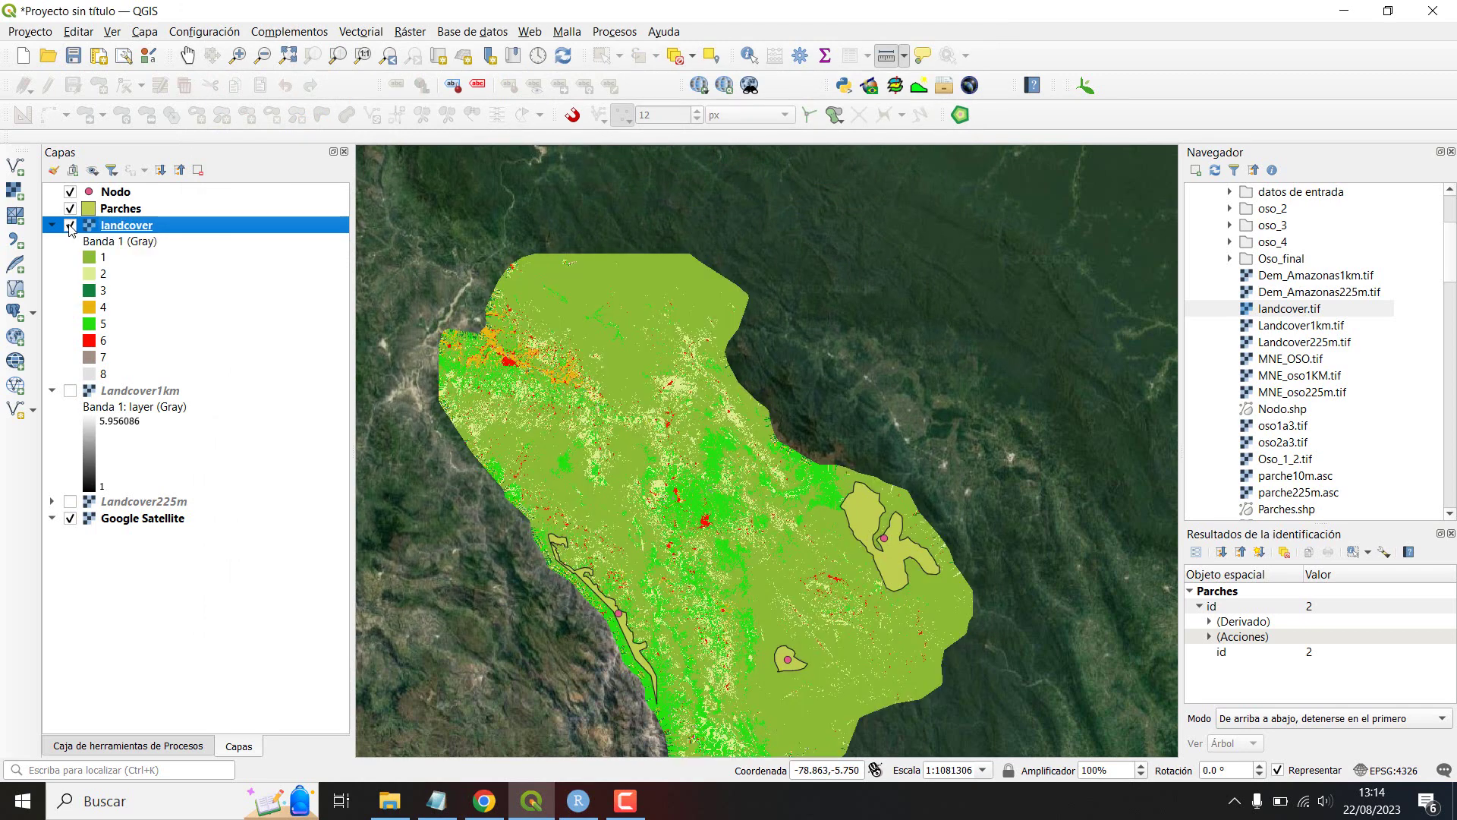
{"action": "left_click", "coordinate": [531, 801]}
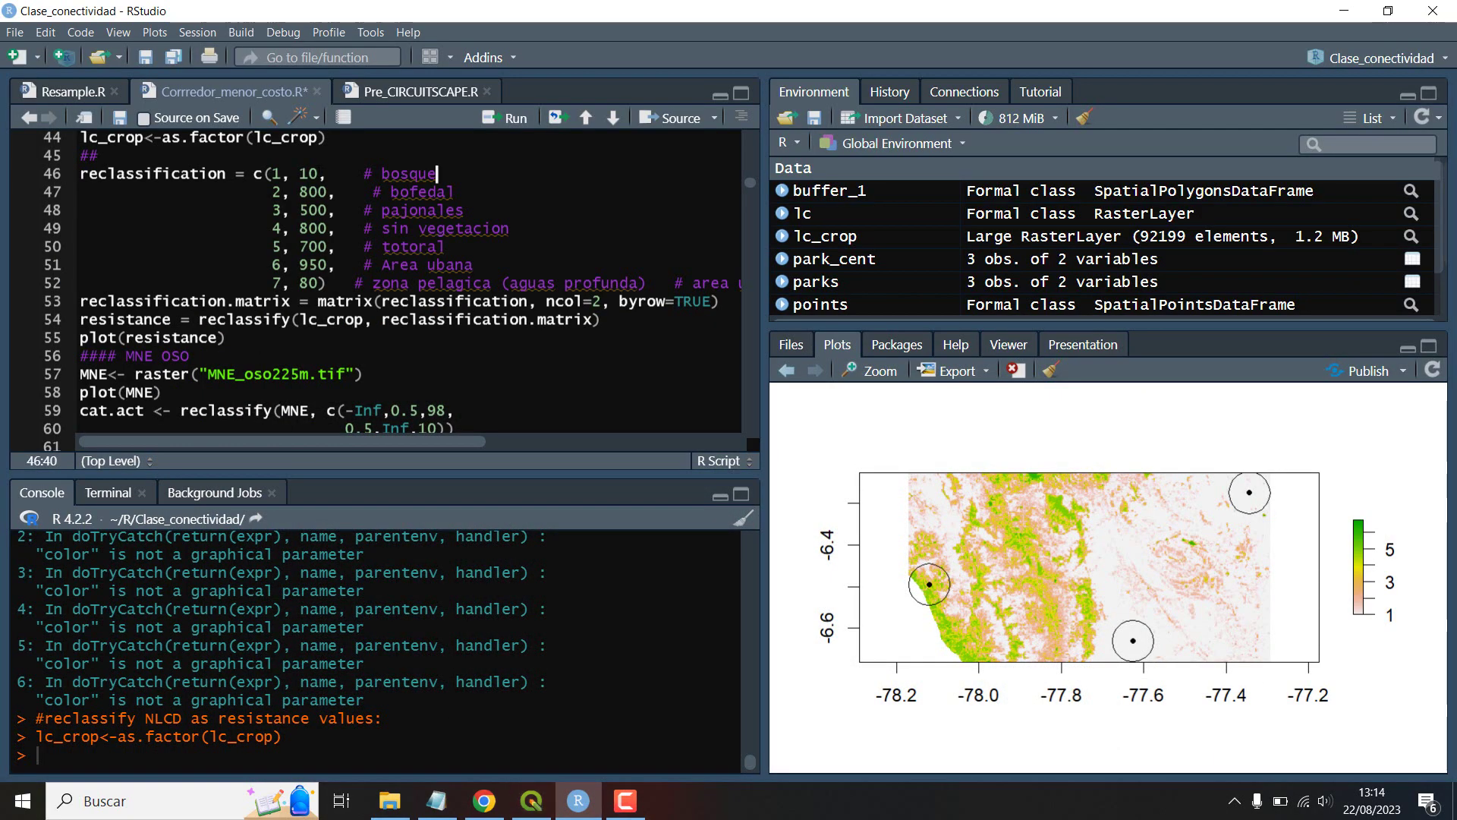
Step: Highlight the resistance value assigned to the bosque class in the reclassification vector
{"action": "double_click", "coordinate": [306, 173]}
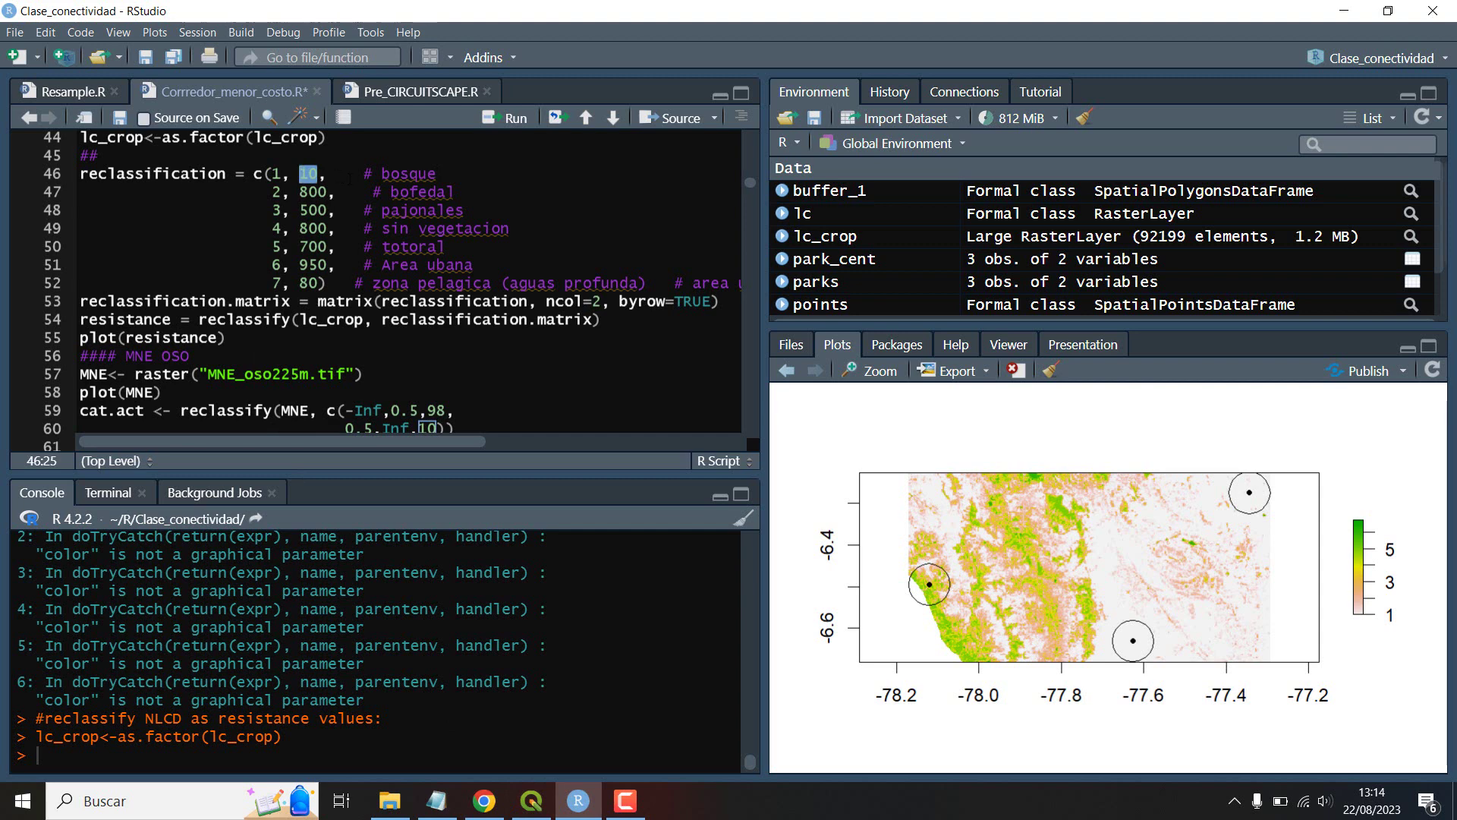
{"action": "type", "text": "10"}
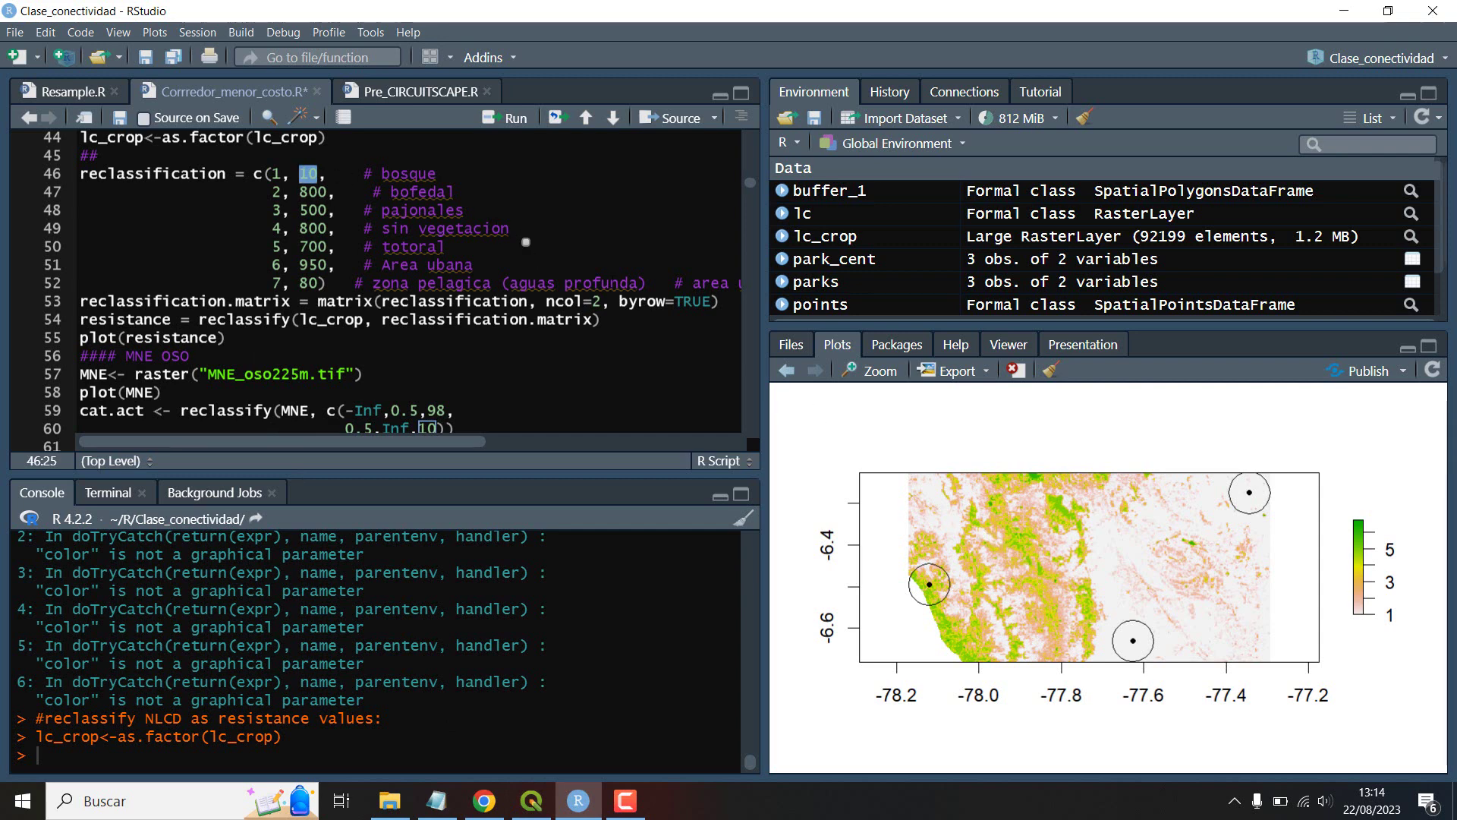
{"action": "key", "text": "shift+Left"}
{"action": "key", "text": "shift+Left"}
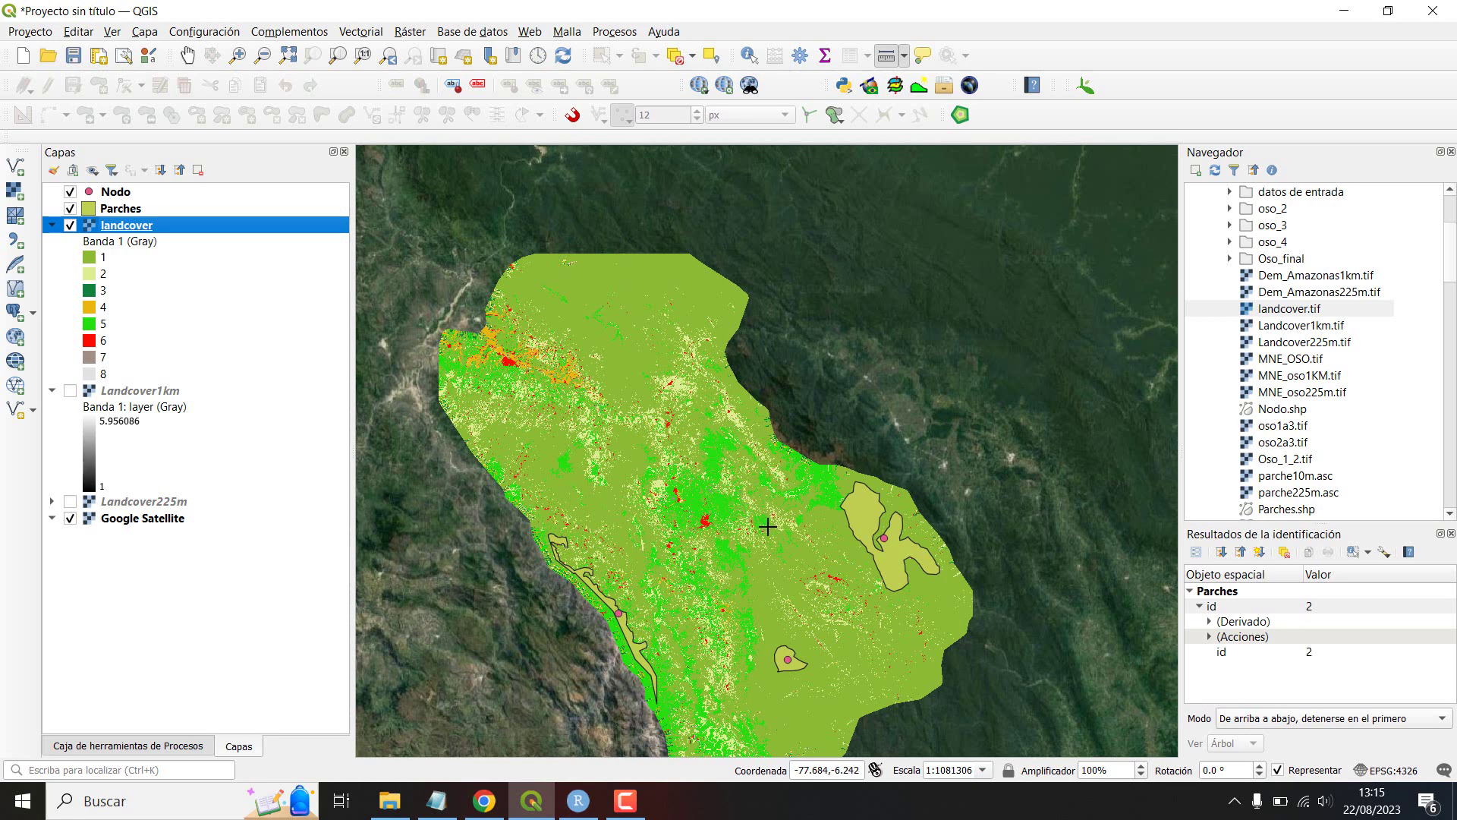
Step: Set the landcover layer's class 2 colour to yellow #fdf505 in its symbology
{"action": "left_click", "coordinate": [88, 273]}
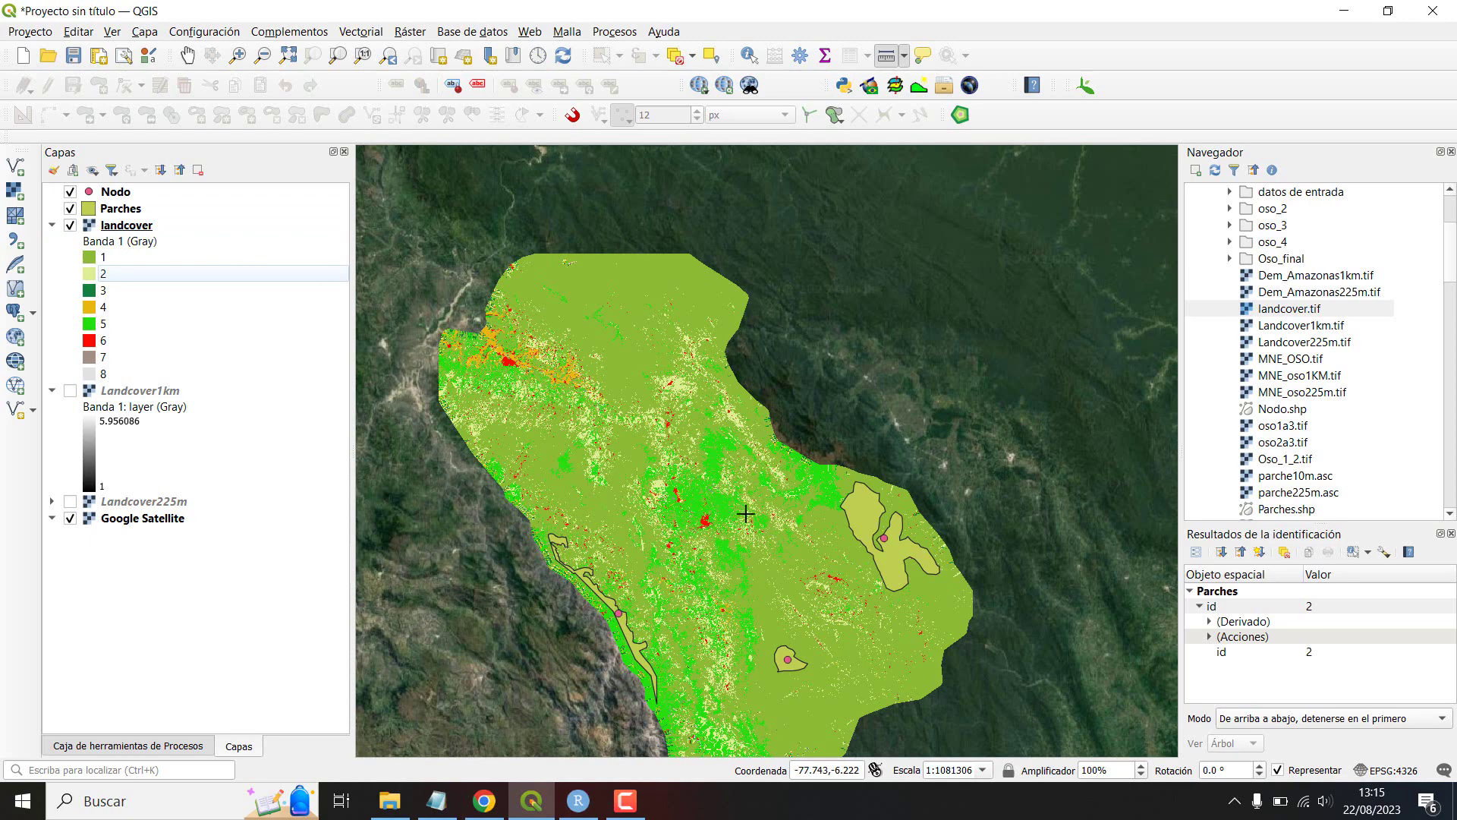
{"action": "scroll", "coordinate": [771, 605], "scroll_direction": "up", "scroll_amount": 1}
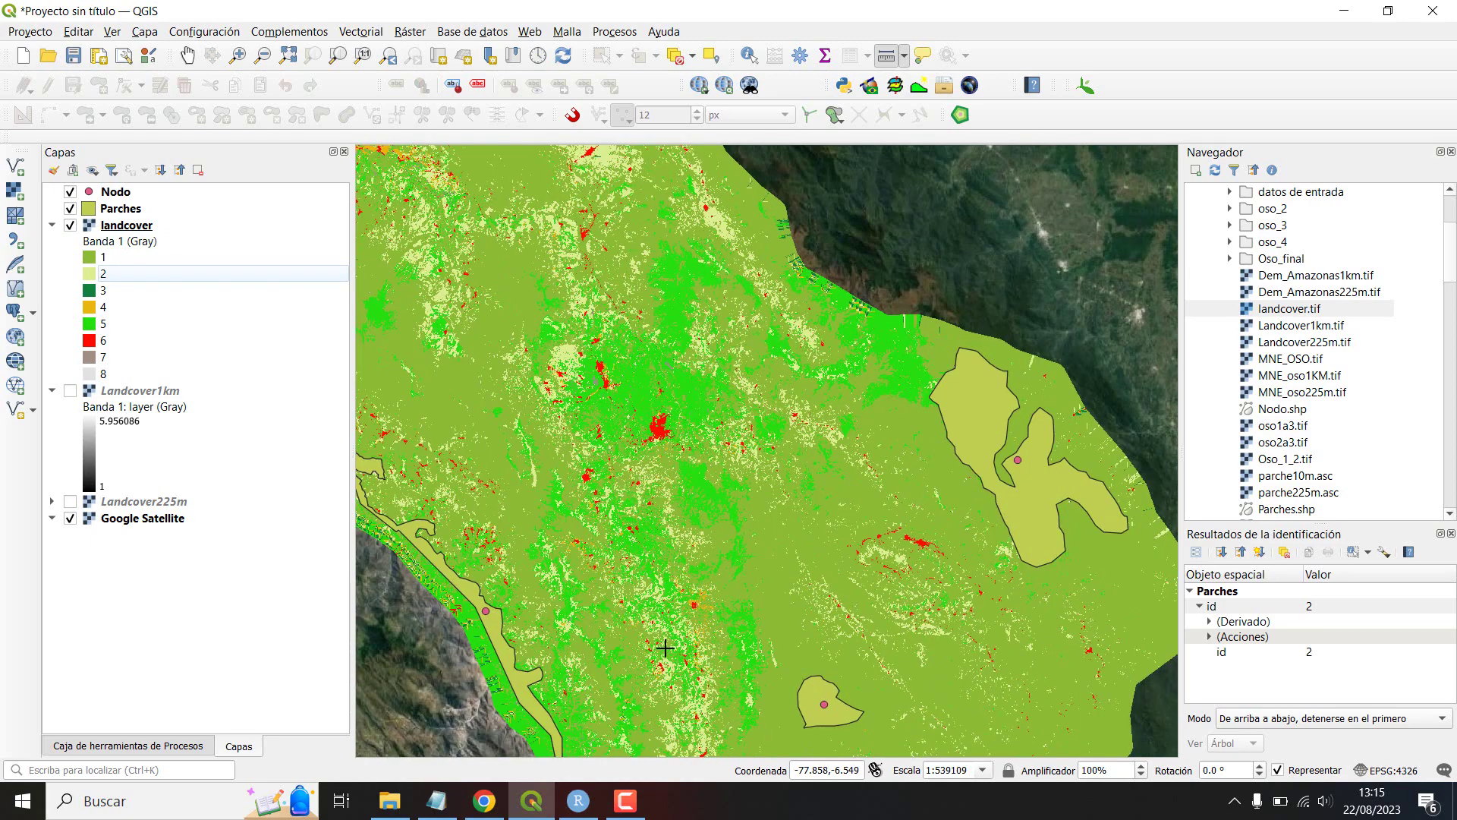
{"action": "double_click", "coordinate": [94, 280]}
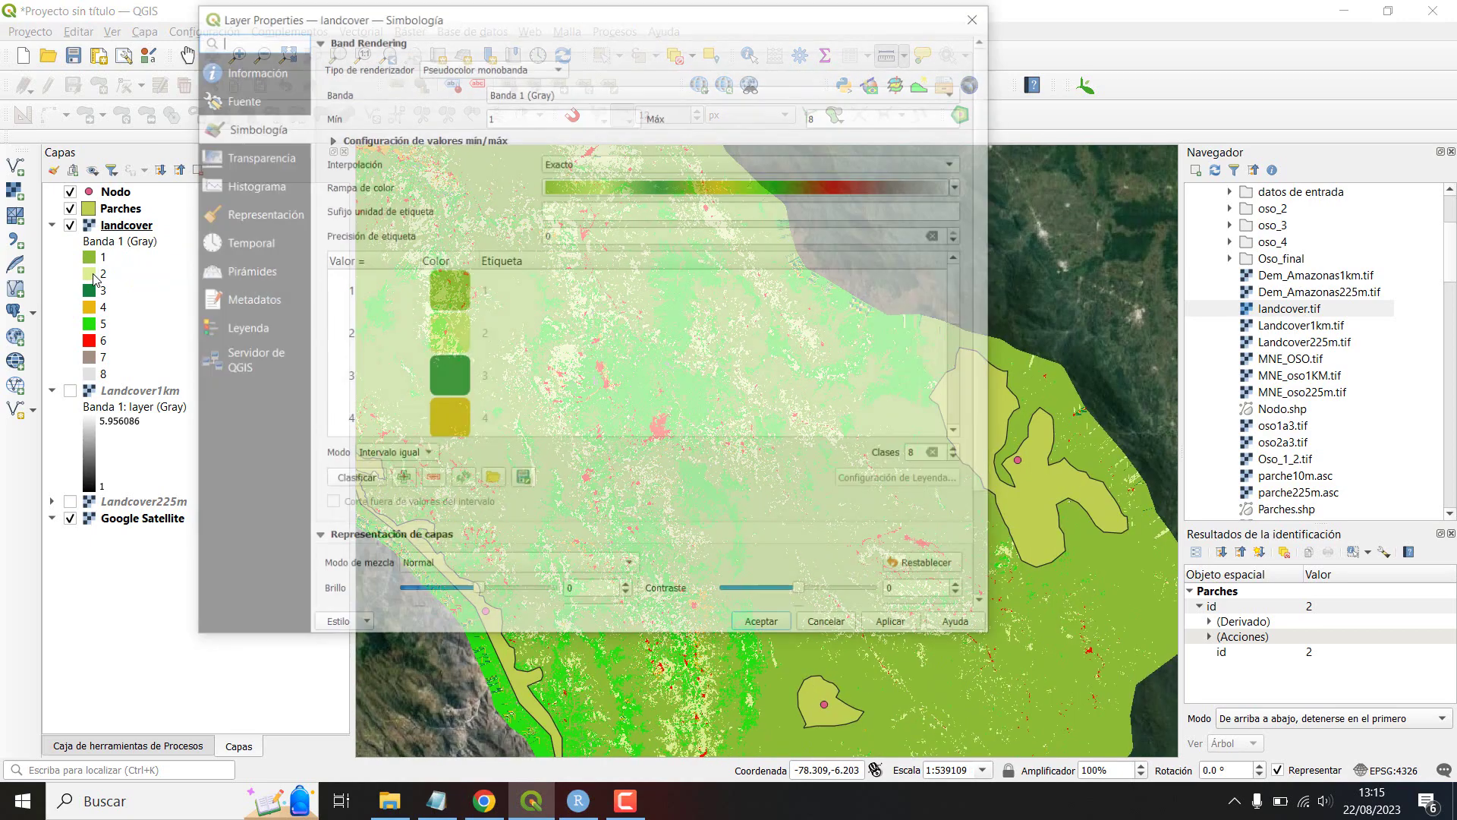
{"action": "left_click", "coordinate": [437, 326]}
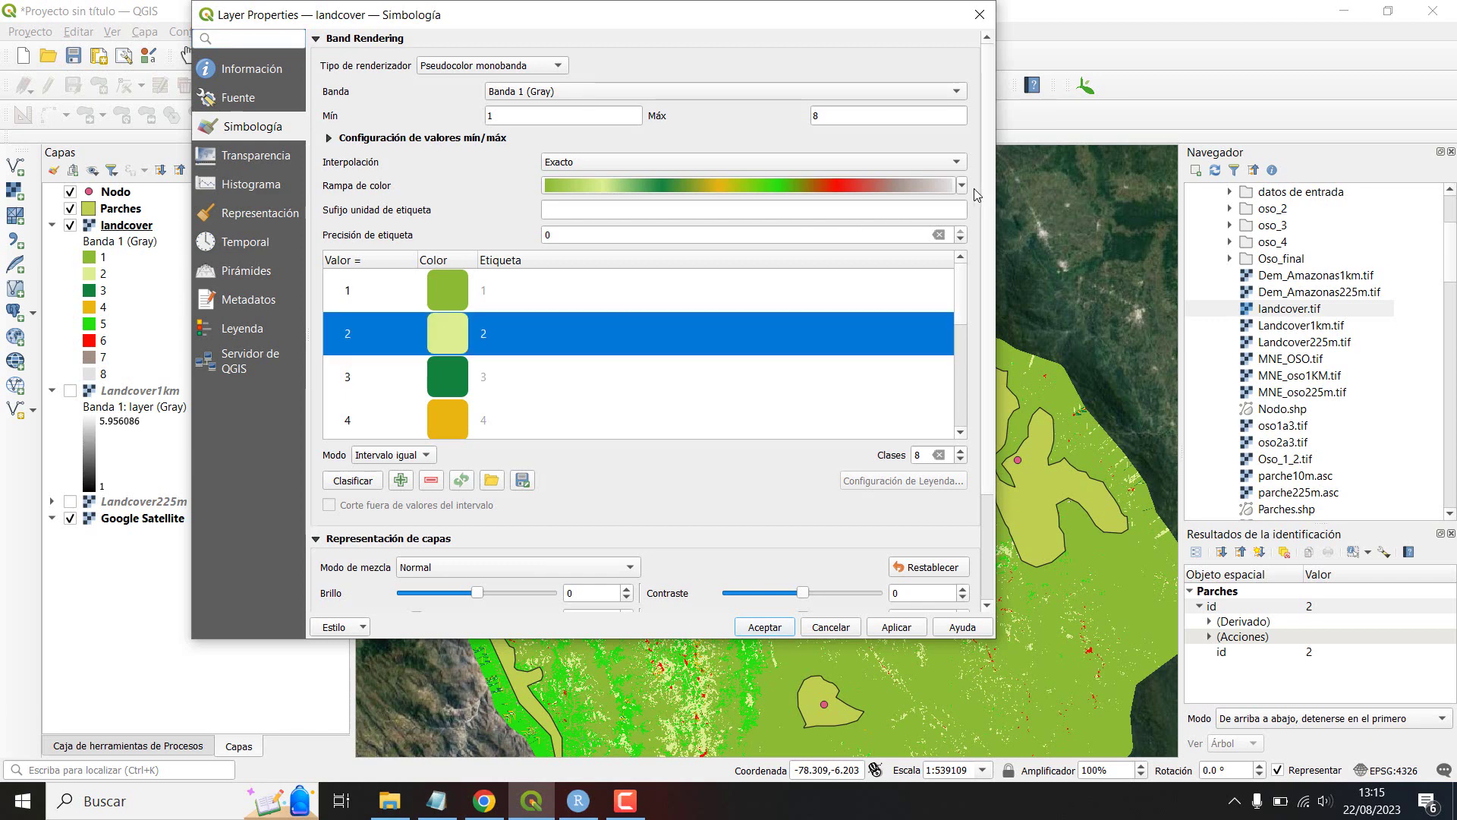
{"action": "double_click", "coordinate": [448, 333]}
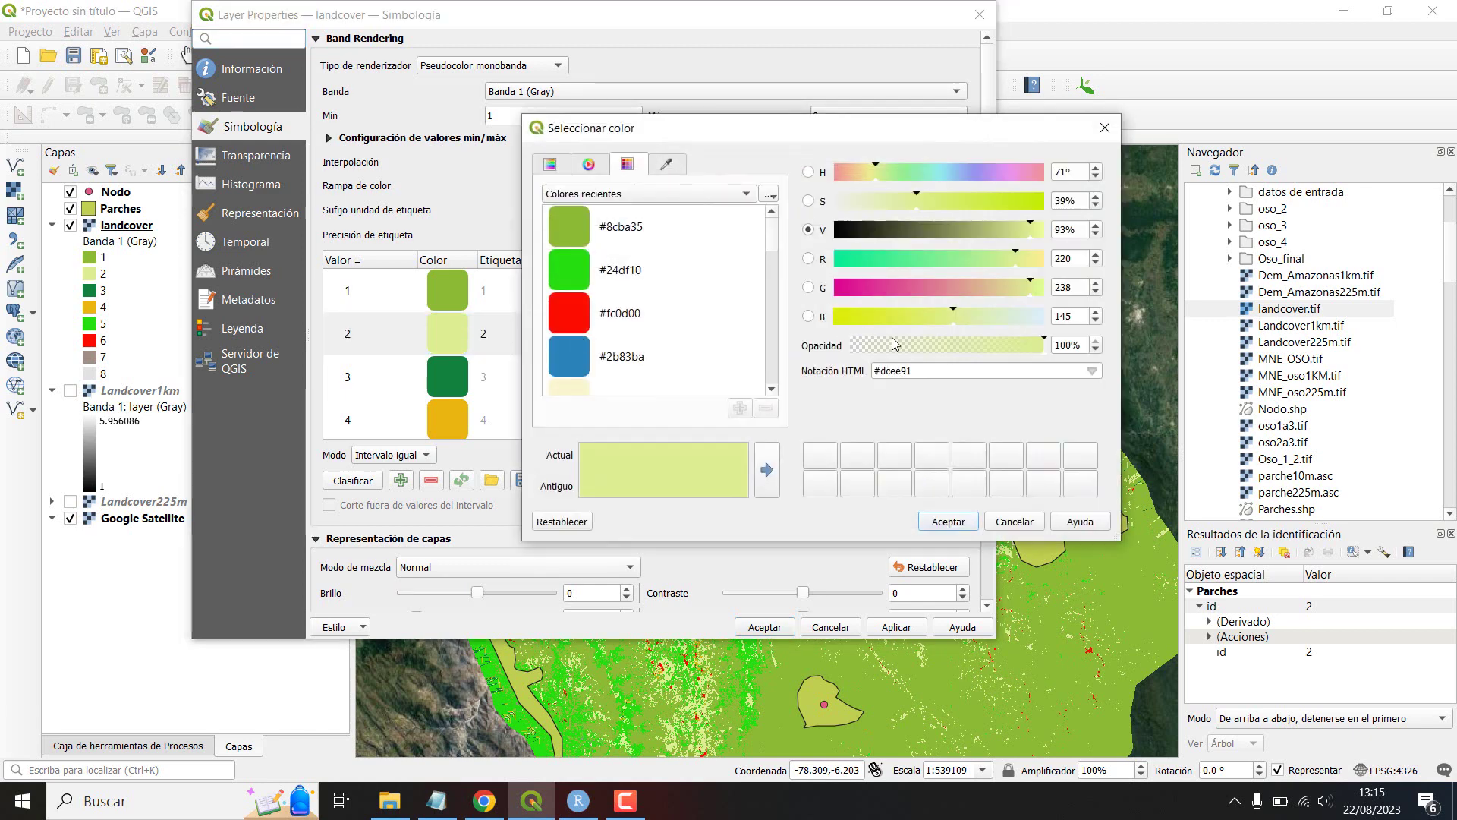
{"action": "scroll", "coordinate": [630, 349], "scroll_direction": "down", "scroll_amount": 2}
{"action": "left_click", "coordinate": [575, 228]}
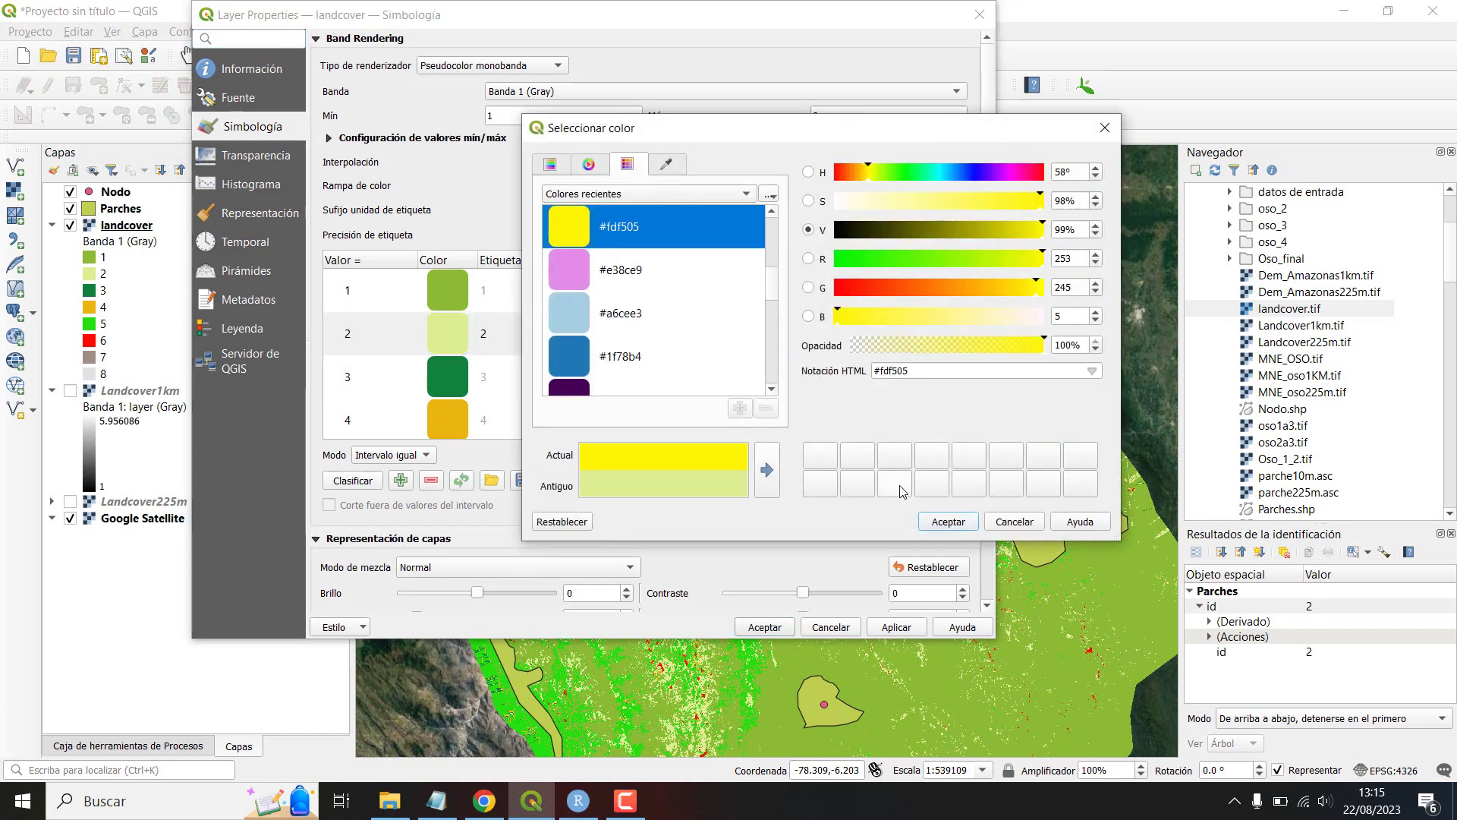
{"action": "left_click", "coordinate": [948, 521]}
{"action": "left_click", "coordinate": [888, 630]}
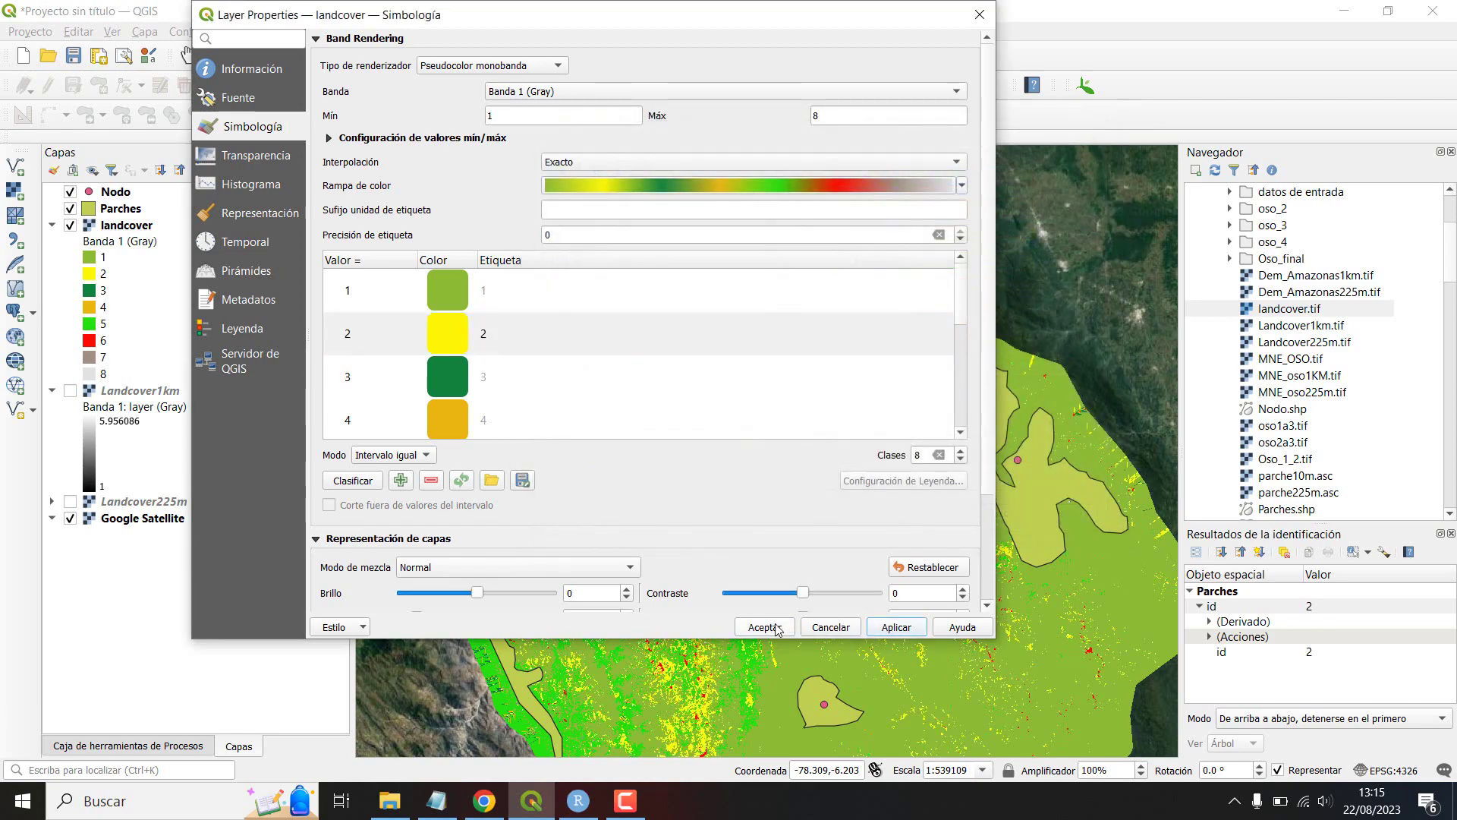
{"action": "left_click", "coordinate": [764, 627]}
Step: Toggle the landcover layer's visibility to compare the yellow class 2 areas with the satellite imagery
{"action": "scroll", "coordinate": [698, 677], "scroll_direction": "up", "scroll_amount": 2}
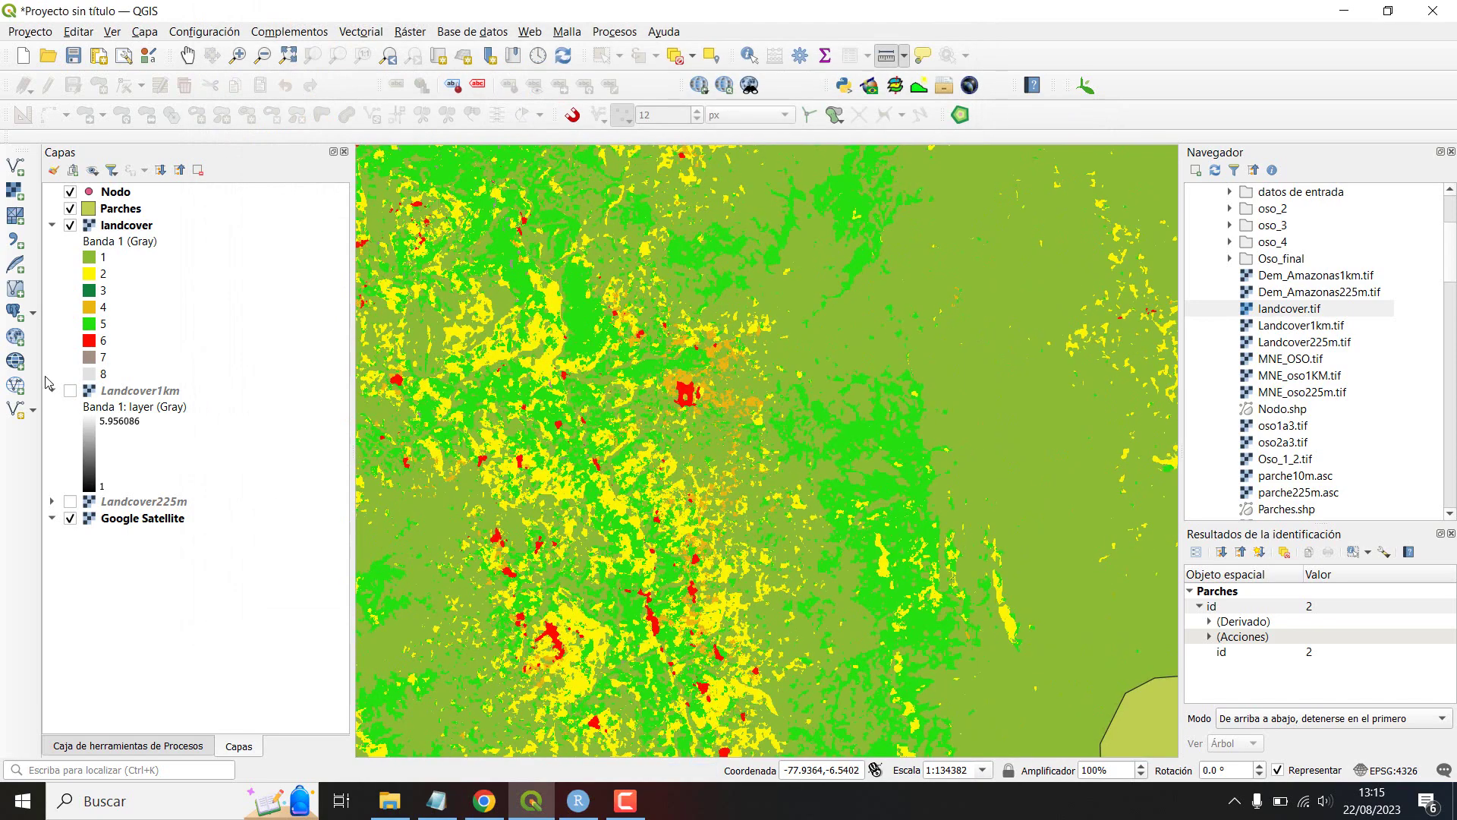
{"action": "left_click", "coordinate": [70, 225]}
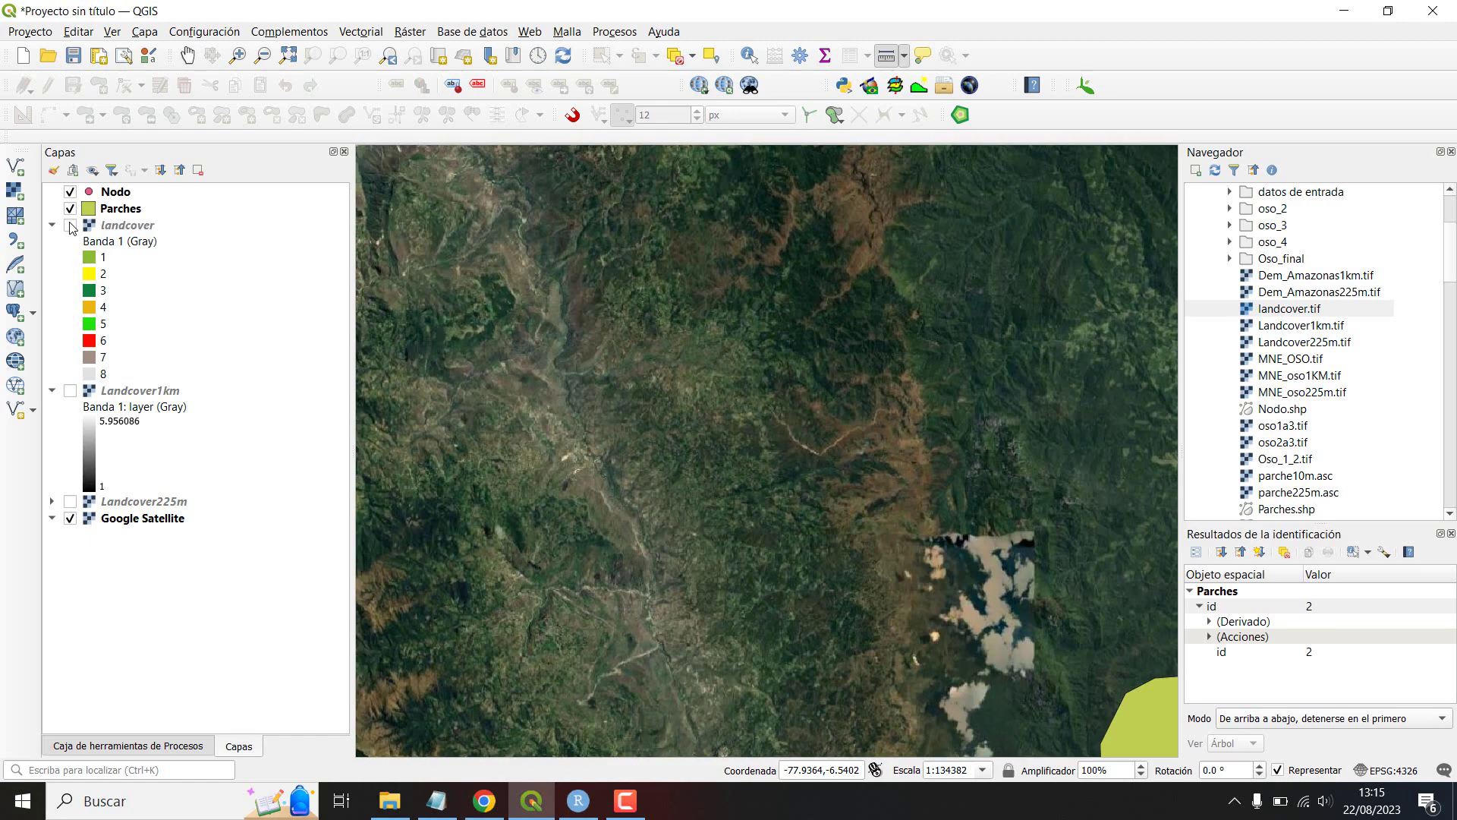
{"action": "left_click", "coordinate": [70, 226]}
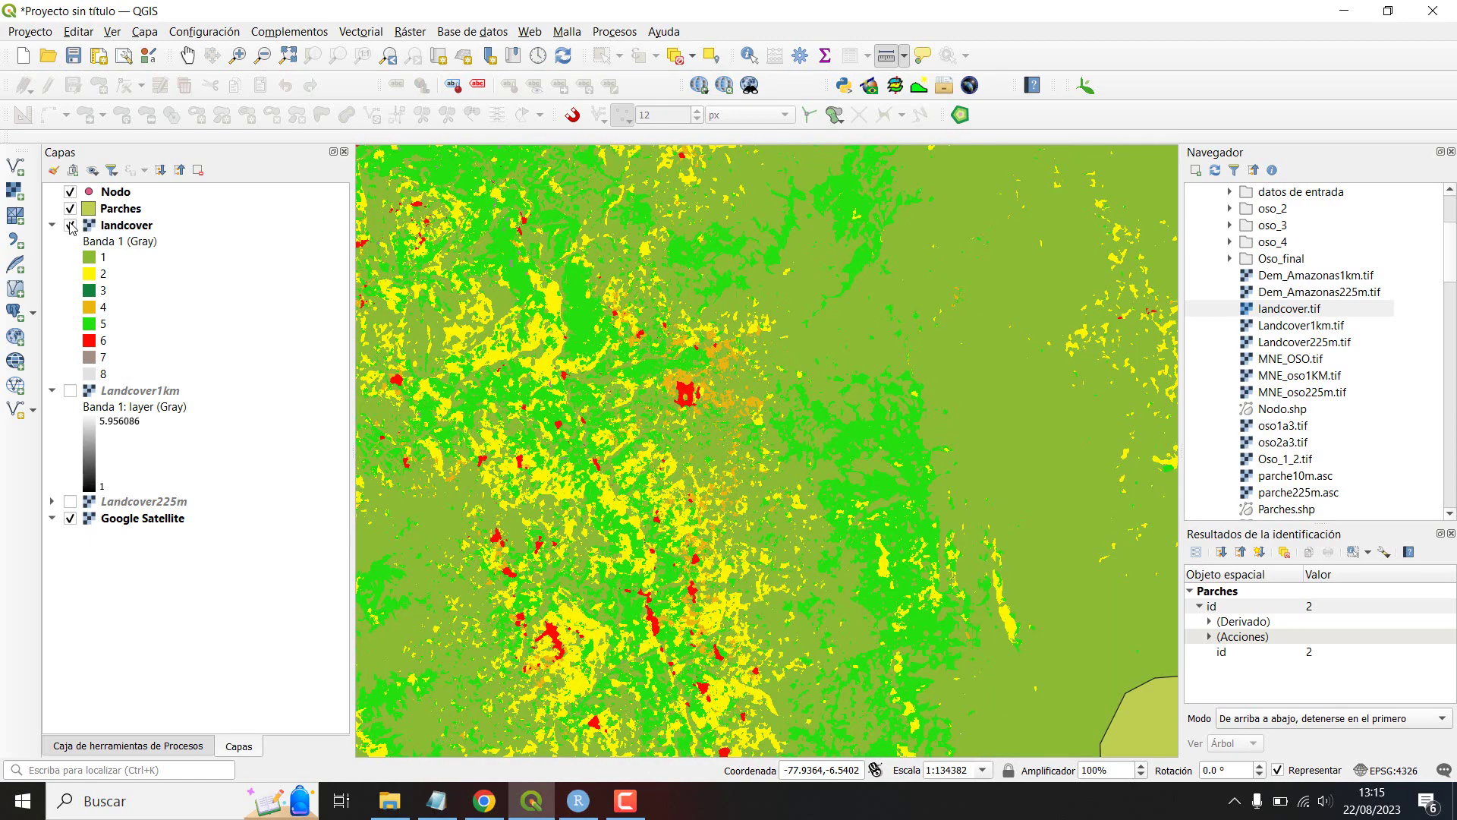
{"action": "left_click", "coordinate": [70, 225]}
{"action": "left_click", "coordinate": [70, 225]}
{"action": "left_click", "coordinate": [70, 226]}
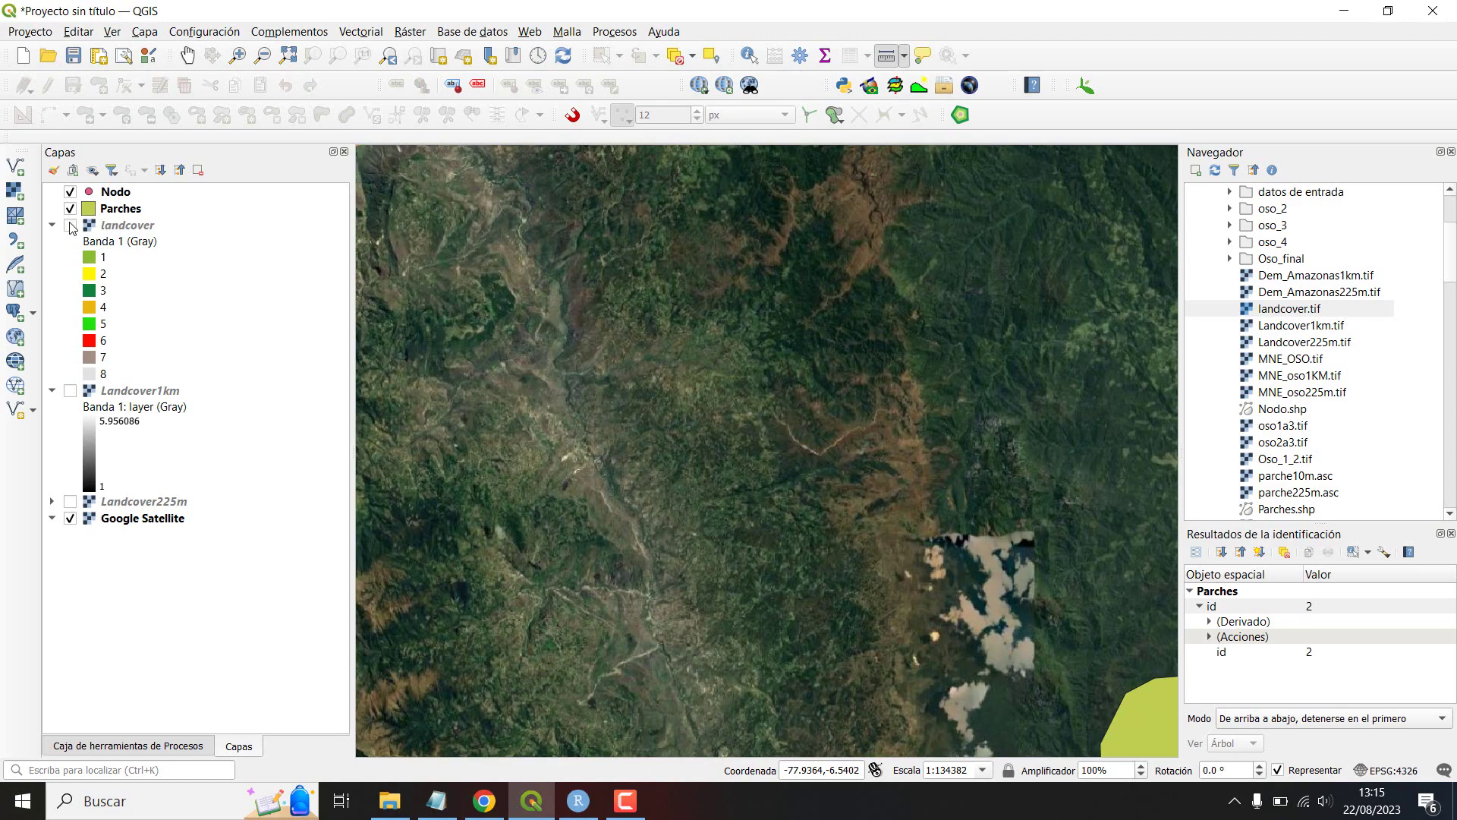
{"action": "left_click", "coordinate": [69, 225]}
Step: Compare the landcover classes around the large red class 6 patch with the satellite imagery by repeatedly toggling the landcover layer's visibility
{"action": "scroll", "coordinate": [751, 467], "scroll_direction": "down", "scroll_amount": 3}
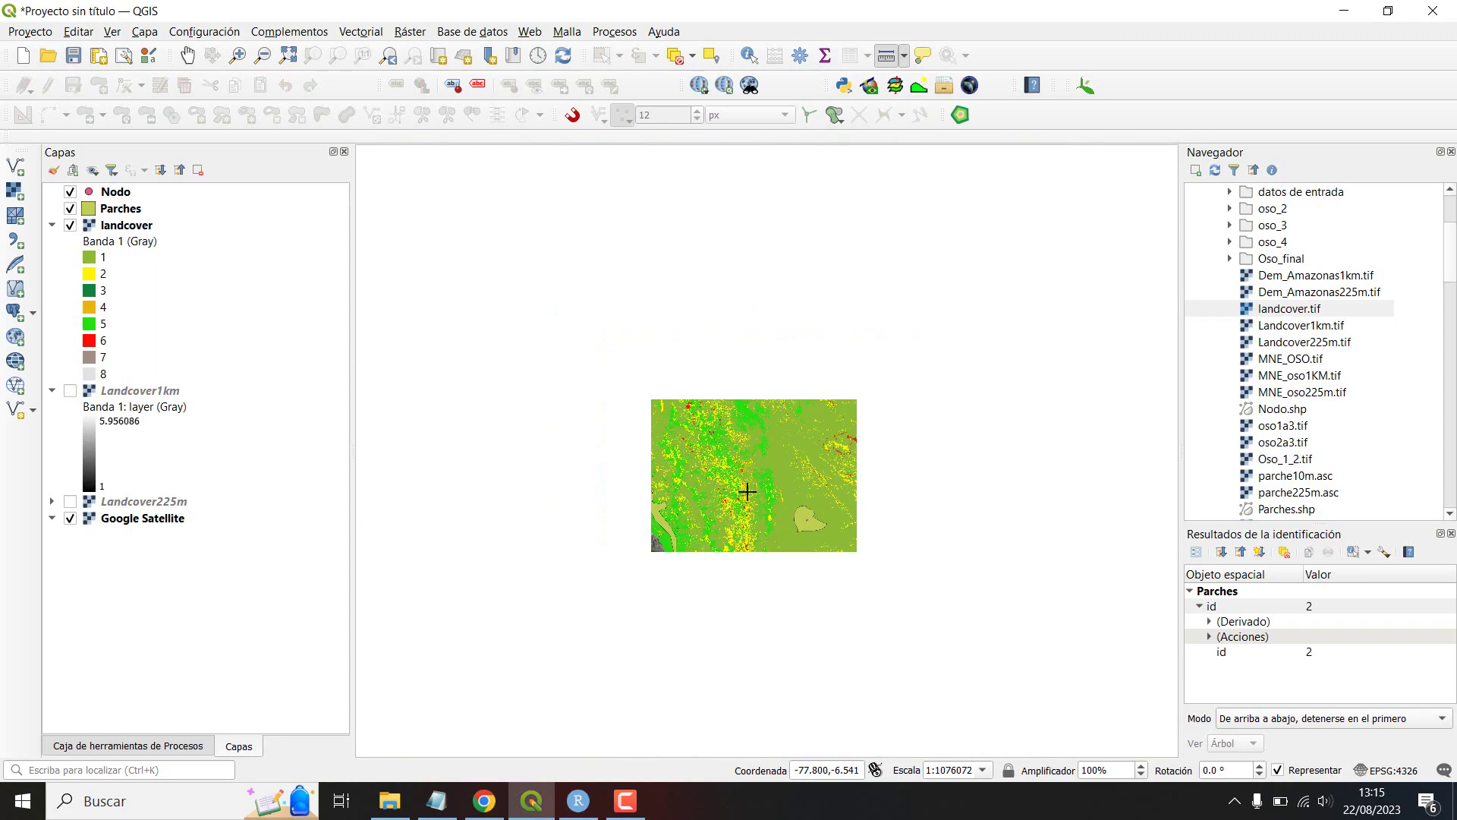
{"action": "scroll", "coordinate": [744, 486], "scroll_direction": "up", "scroll_amount": 2}
{"action": "scroll", "coordinate": [687, 448], "scroll_direction": "up", "scroll_amount": 1}
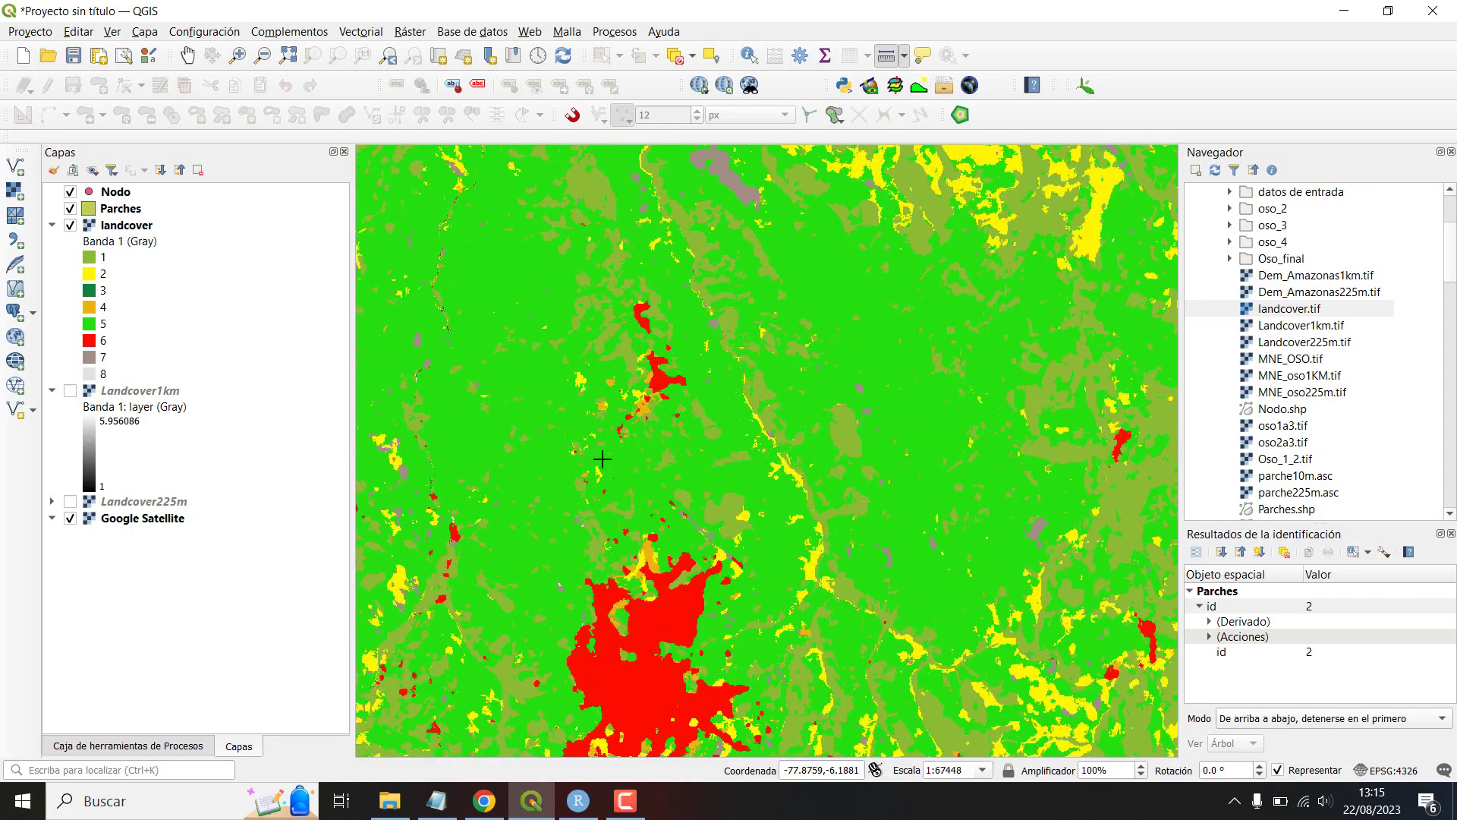
{"action": "left_click", "coordinate": [70, 226]}
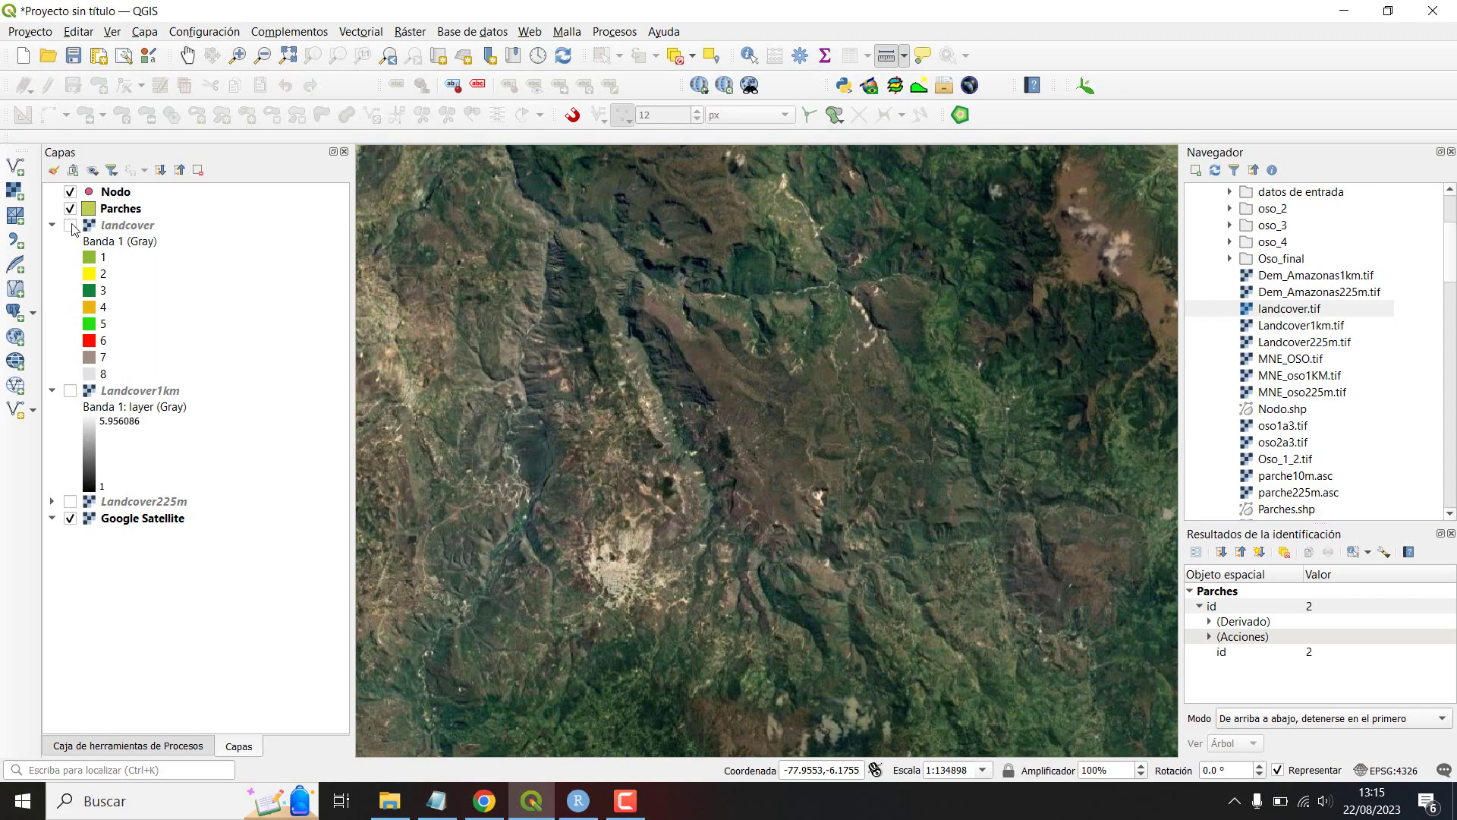
{"action": "left_click", "coordinate": [70, 225]}
{"action": "left_click", "coordinate": [70, 225]}
{"action": "left_click", "coordinate": [70, 225]}
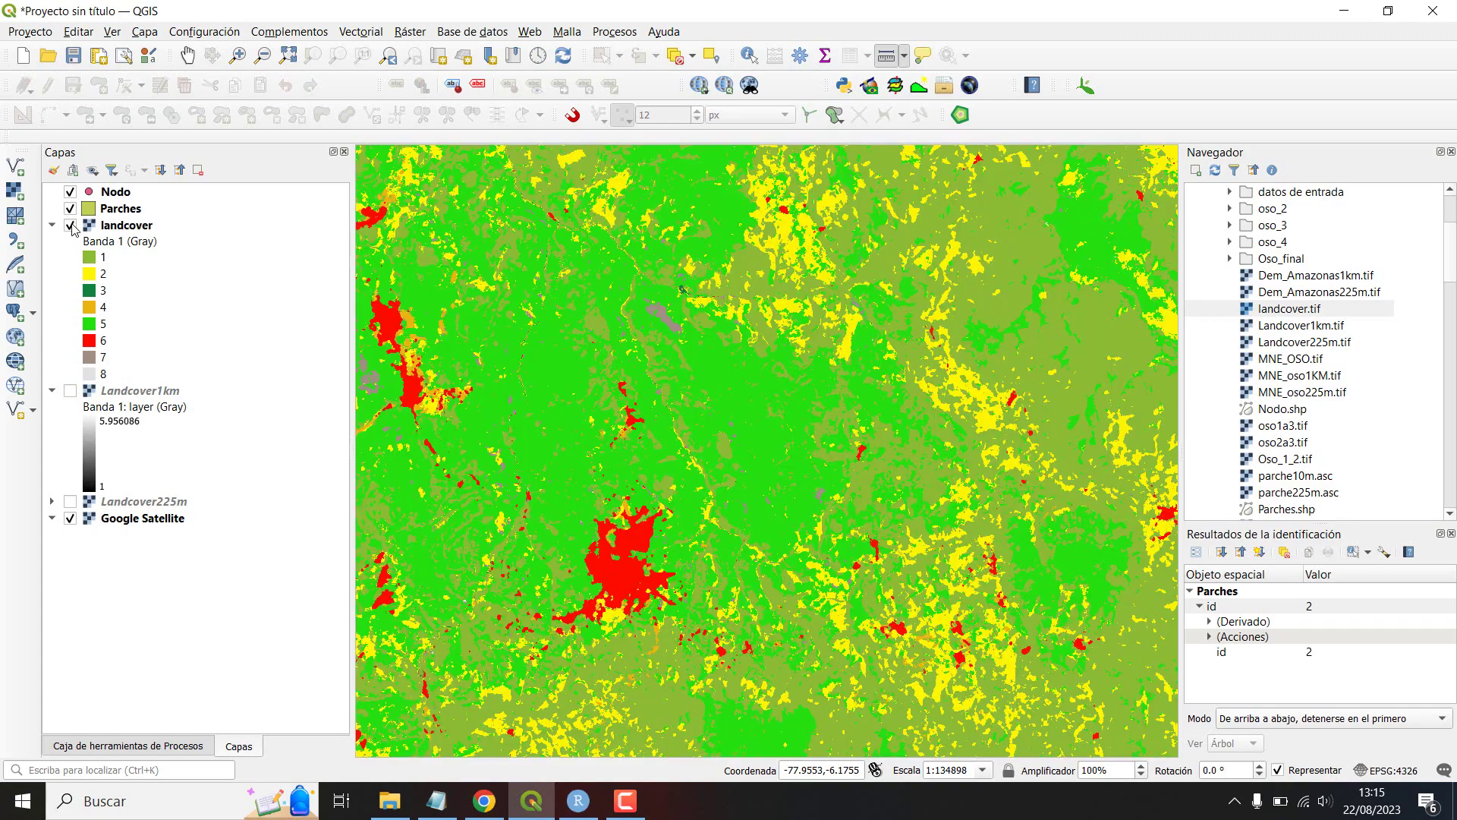
{"action": "left_click", "coordinate": [69, 225]}
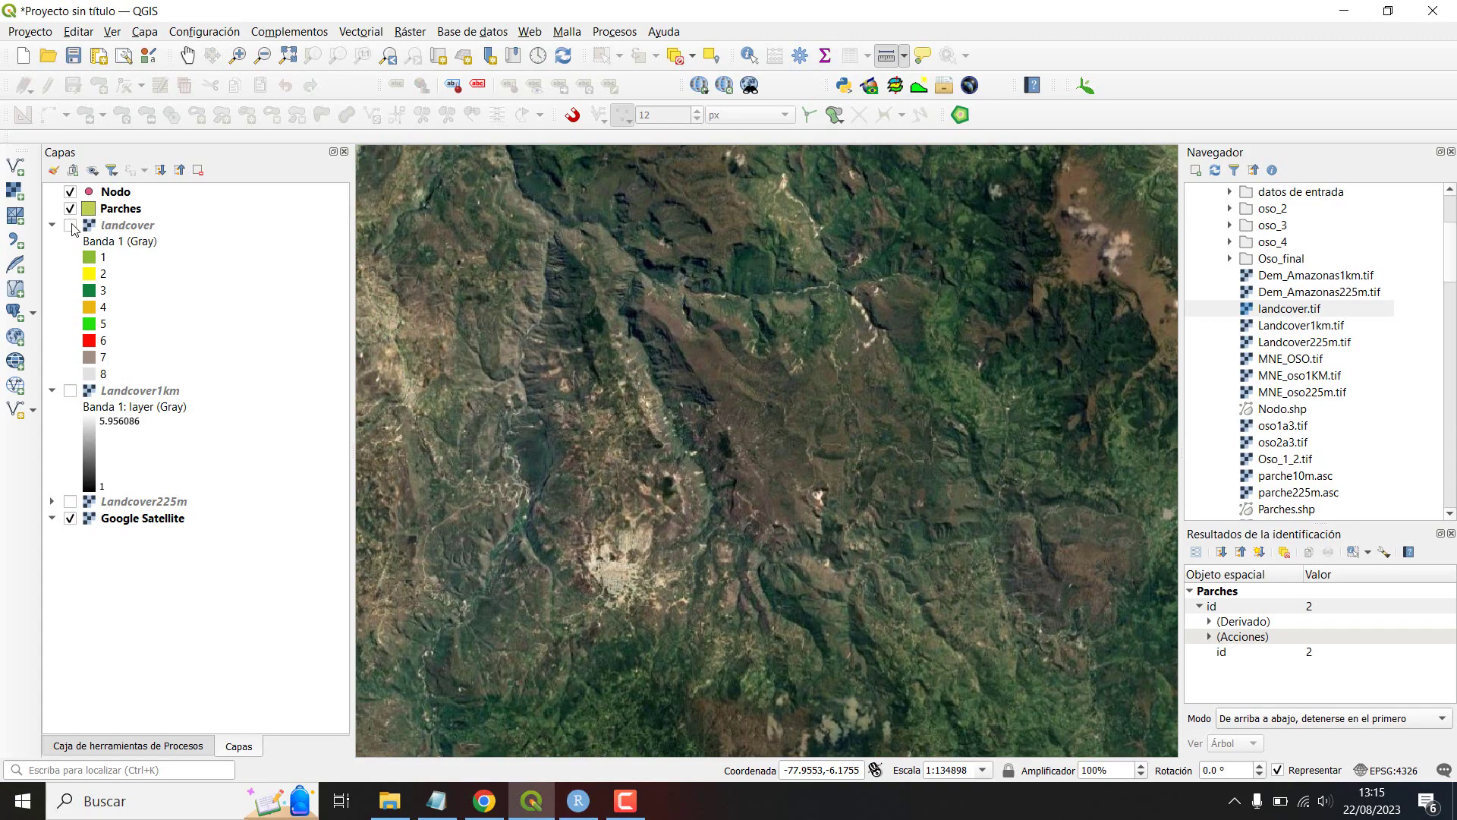
{"action": "left_click", "coordinate": [70, 225]}
{"action": "left_click", "coordinate": [70, 226]}
{"action": "left_click", "coordinate": [70, 226]}
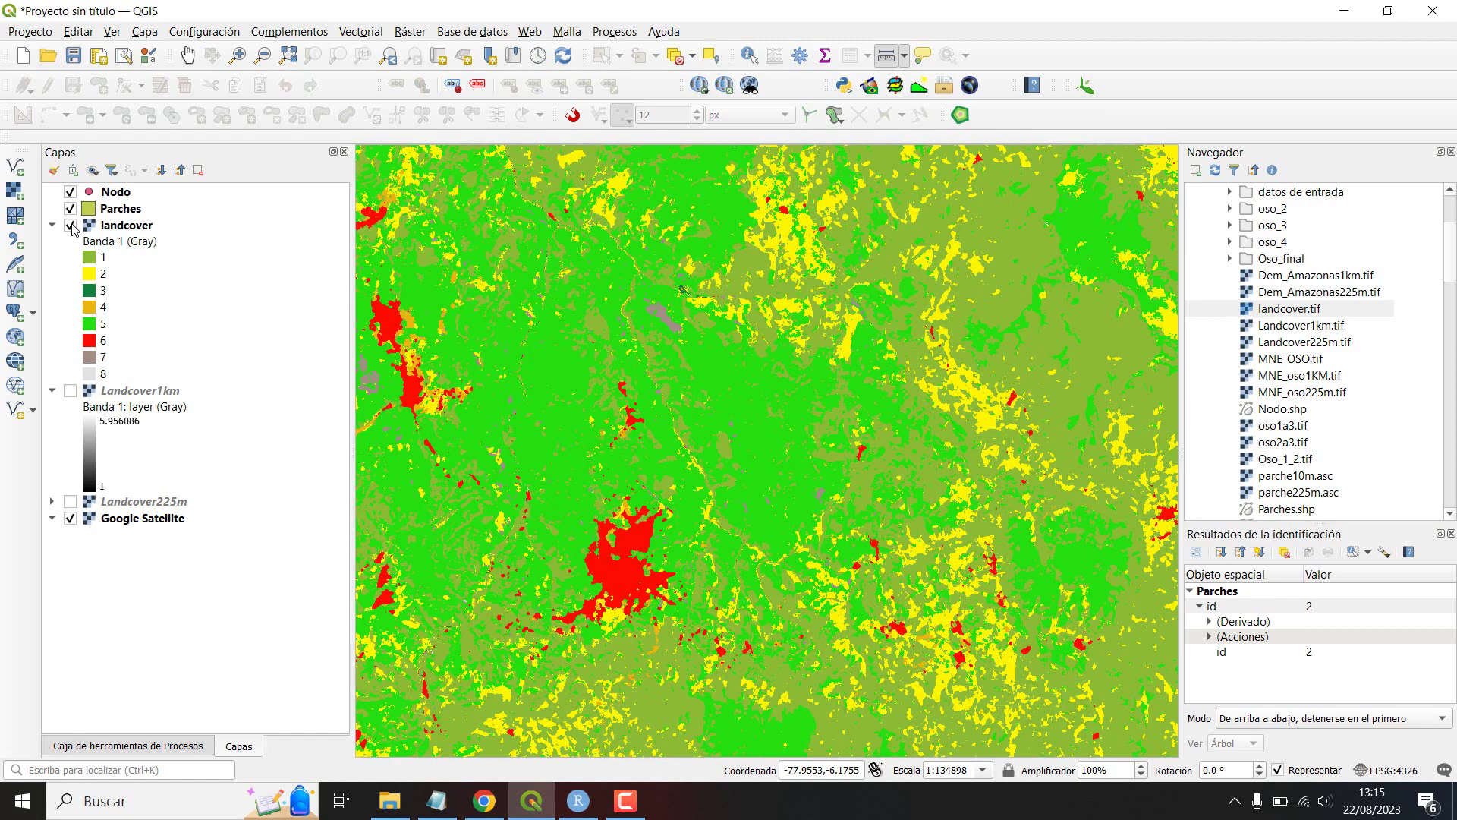
{"action": "left_click", "coordinate": [70, 226]}
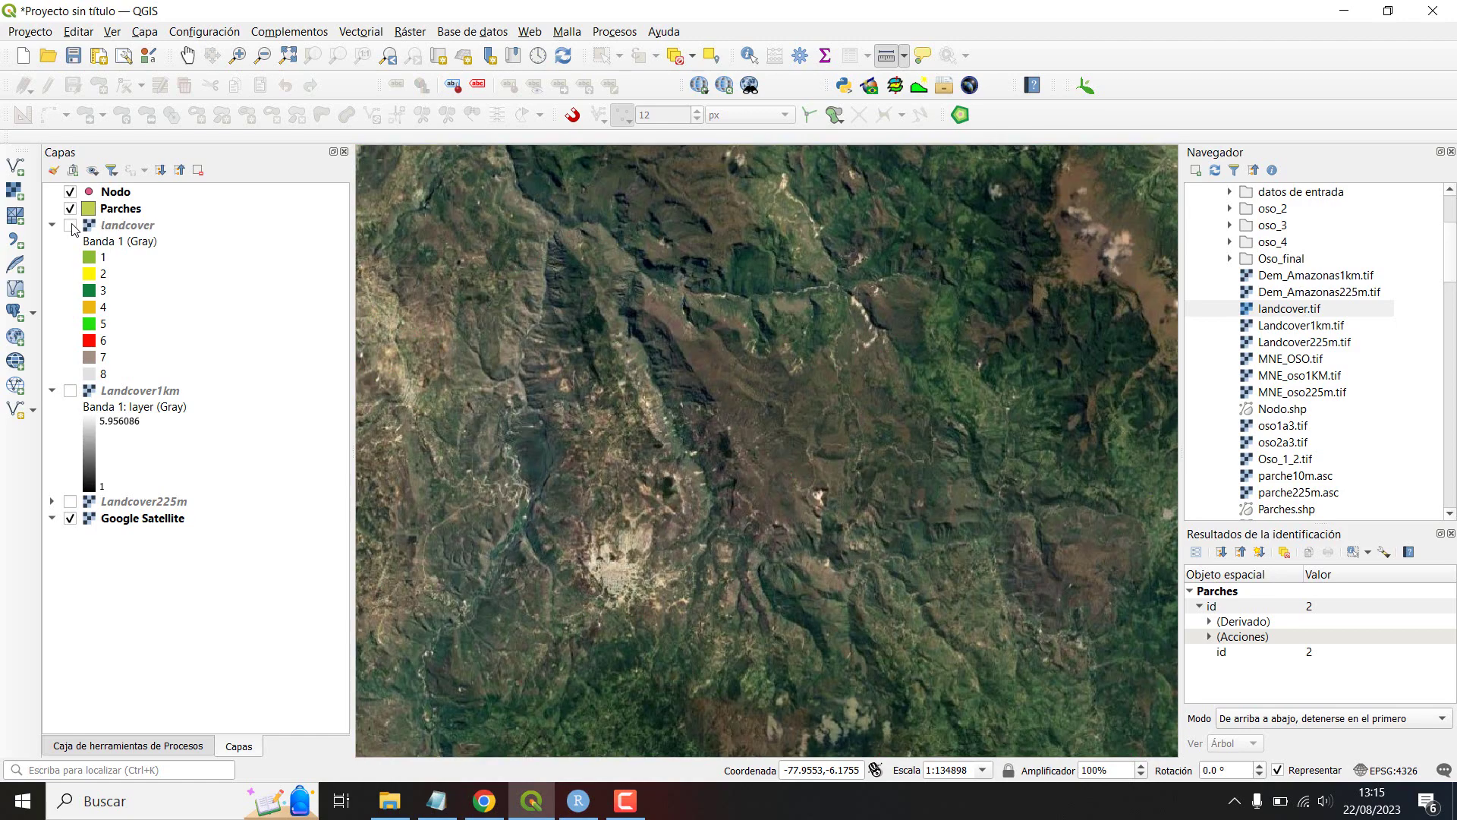
{"action": "left_click", "coordinate": [70, 225]}
{"action": "left_click", "coordinate": [71, 226]}
{"action": "left_click", "coordinate": [71, 225]}
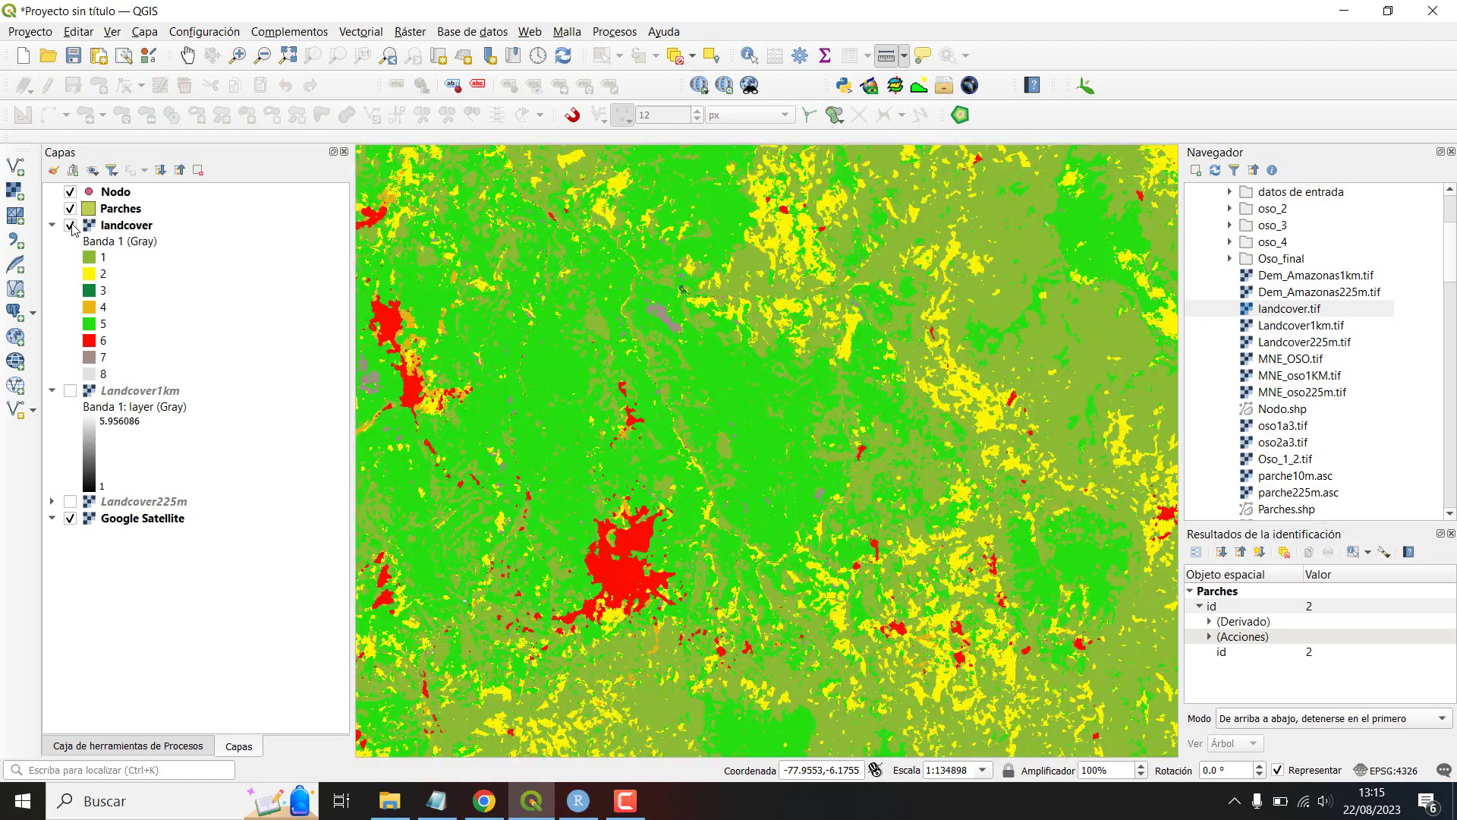
{"action": "left_click", "coordinate": [70, 225]}
{"action": "left_click", "coordinate": [71, 226]}
{"action": "left_click", "coordinate": [70, 225]}
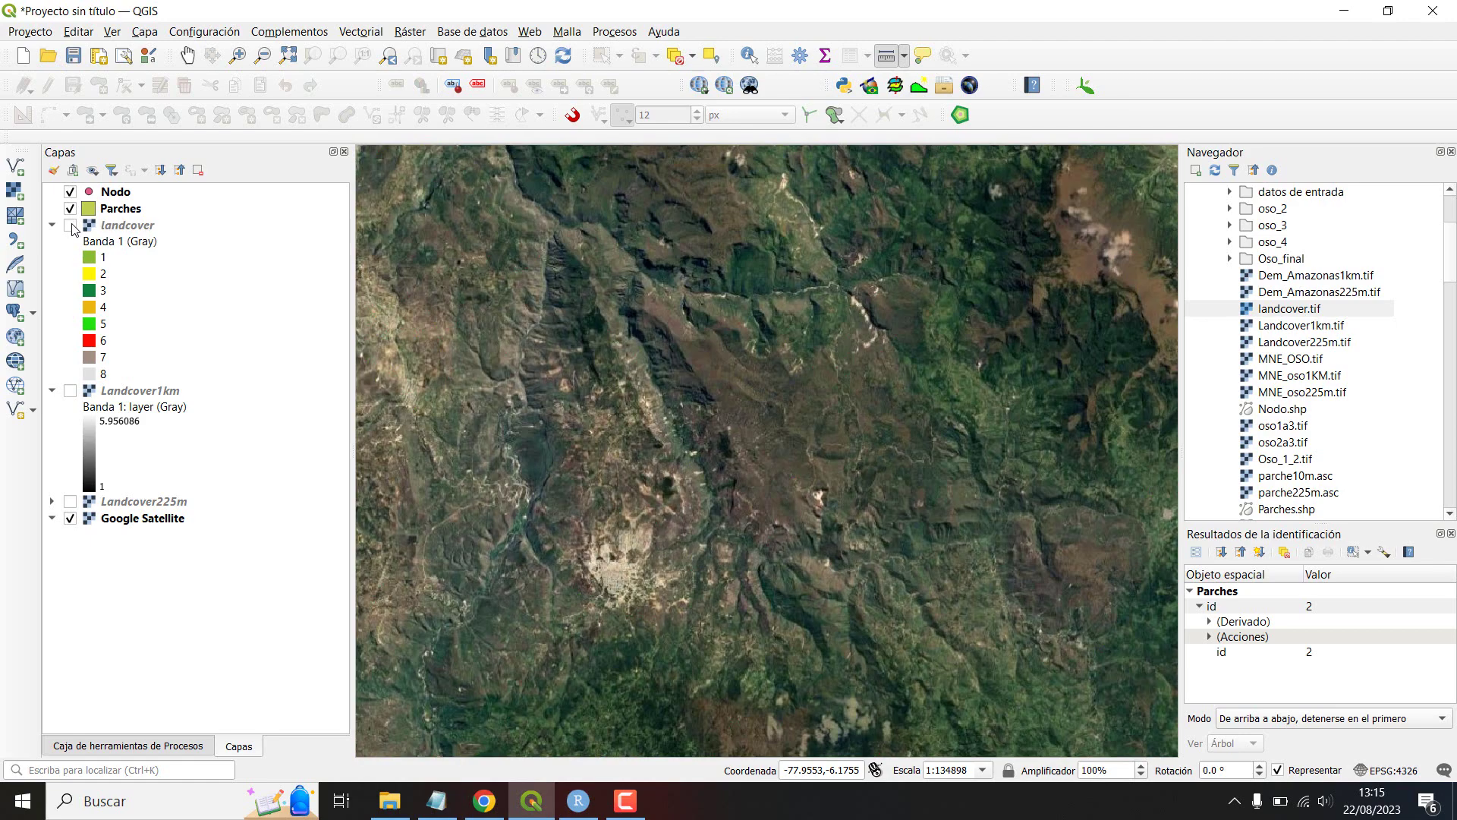
Step: Switch to RStudio and set the resistance value of class 2 (bofedal) to 50 in the reclassification vector
{"action": "left_click", "coordinate": [632, 806]}
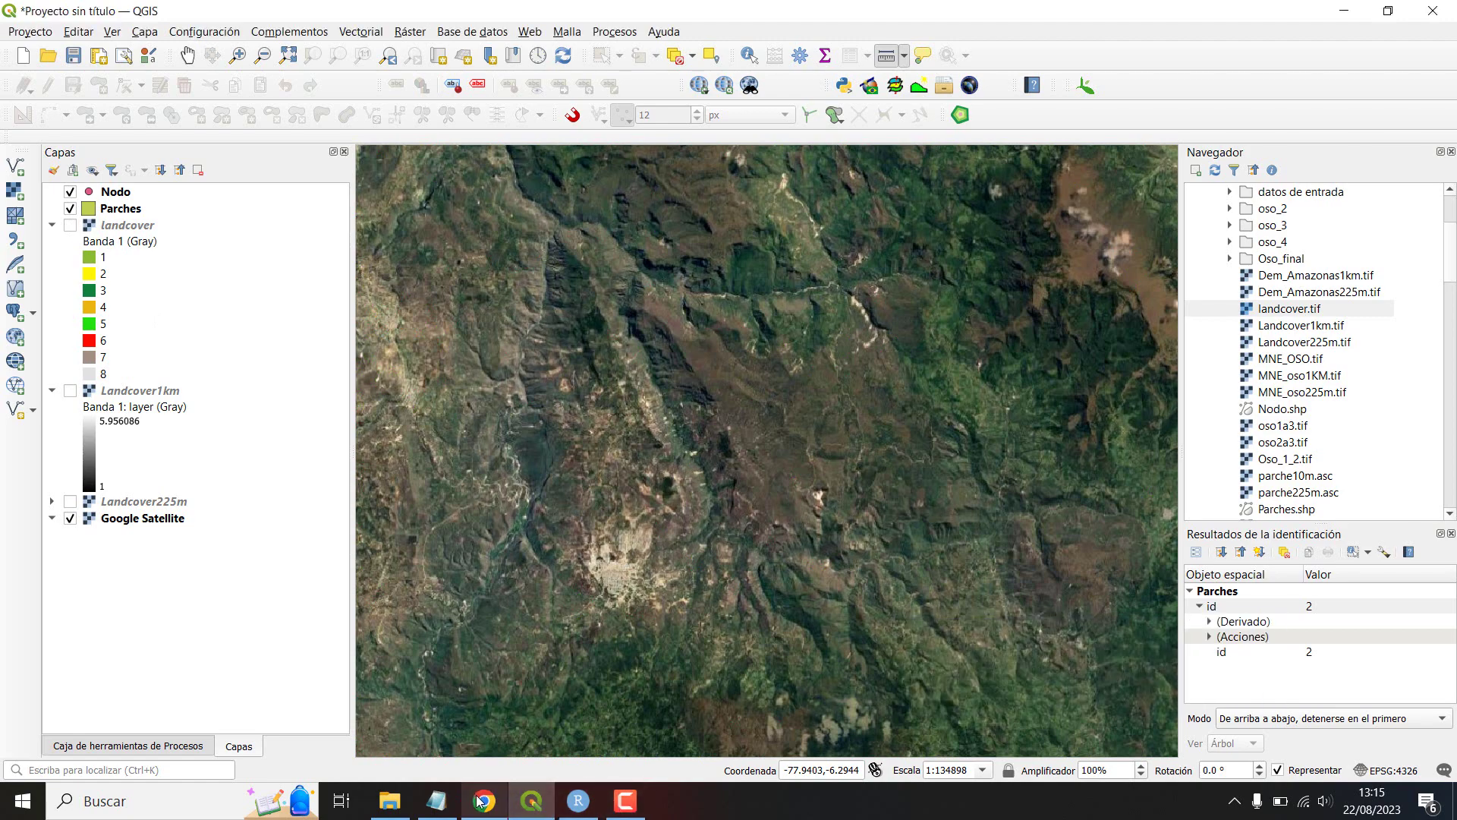
{"action": "left_click", "coordinate": [578, 801]}
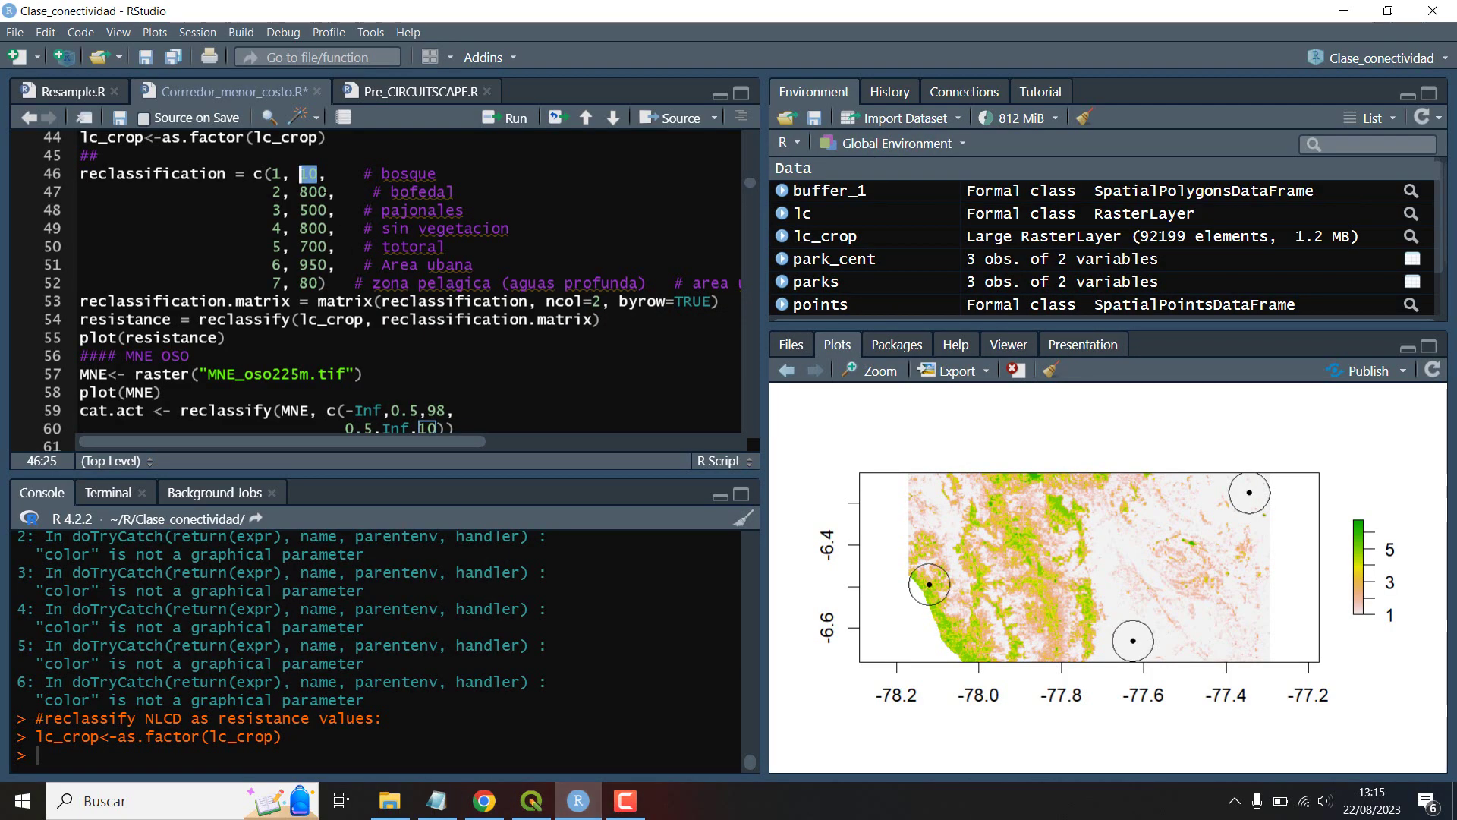
{"action": "left_click", "coordinate": [312, 192]}
{"action": "type", "text": "5"}
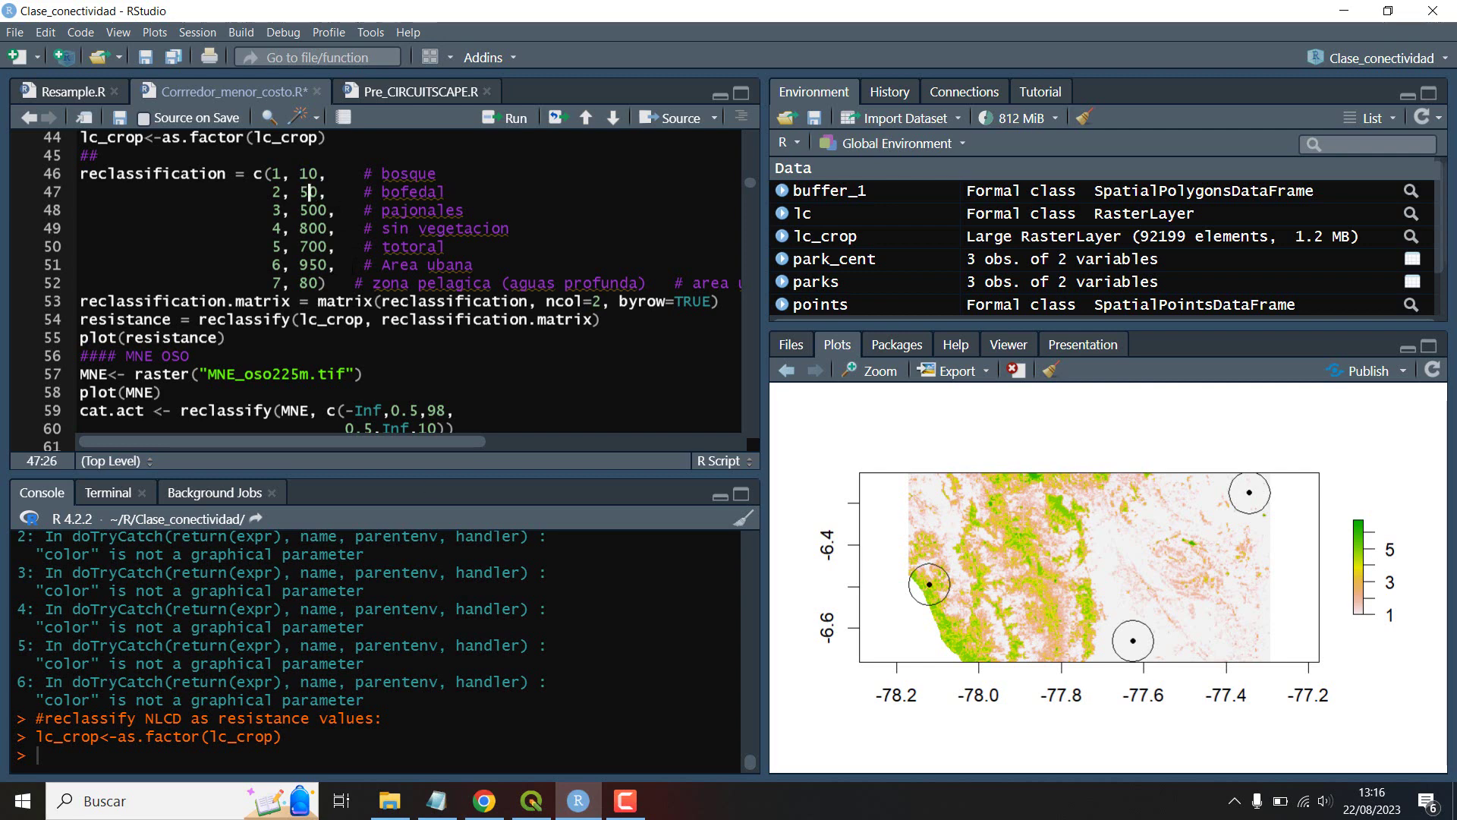
Step: Return to QGIS, show the landcover layer and examine the dark green class 3 areas along the river against the satellite imagery
{"action": "left_click", "coordinate": [579, 801]}
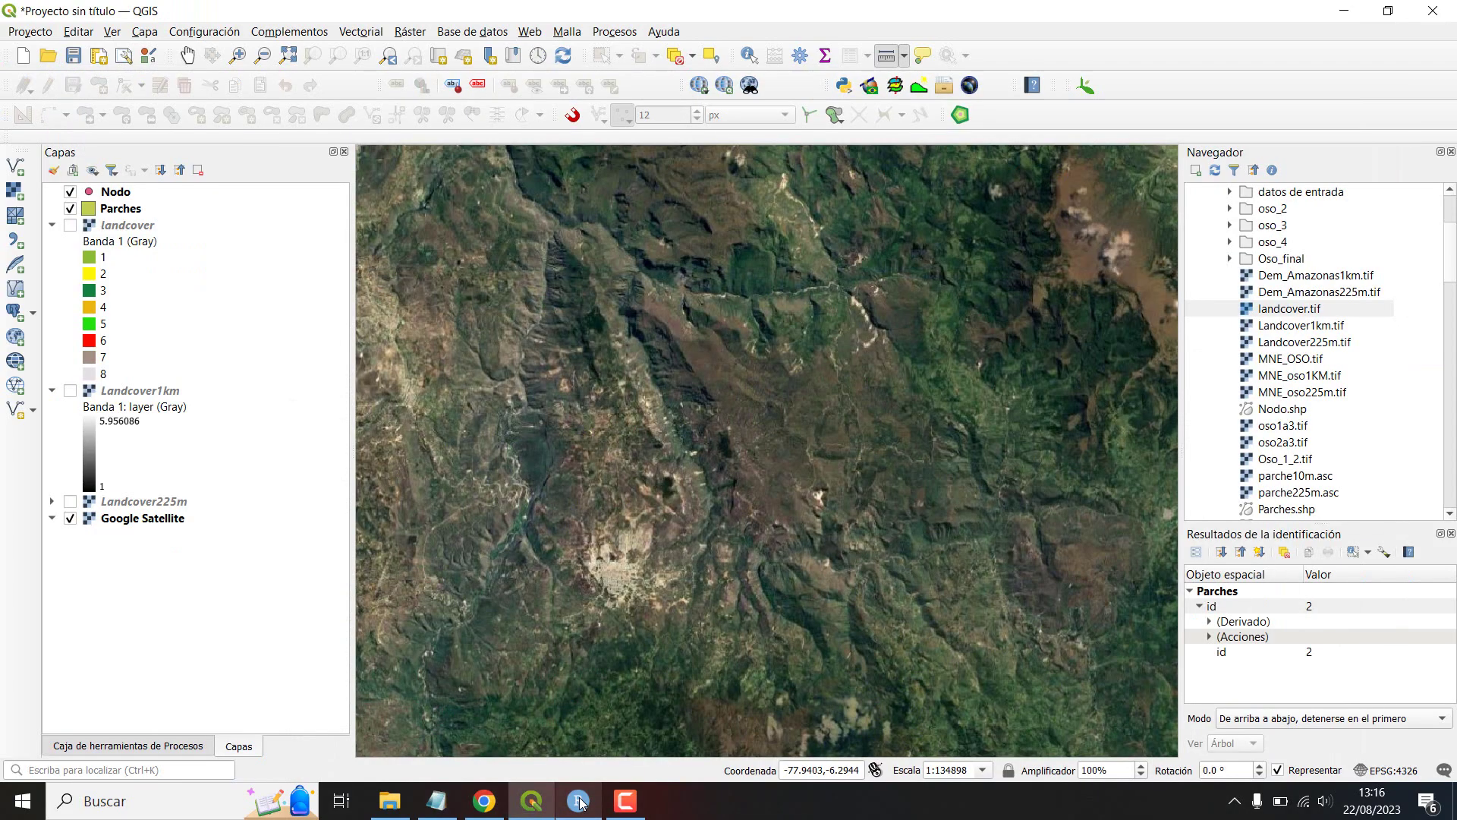
{"action": "left_click", "coordinate": [71, 226]}
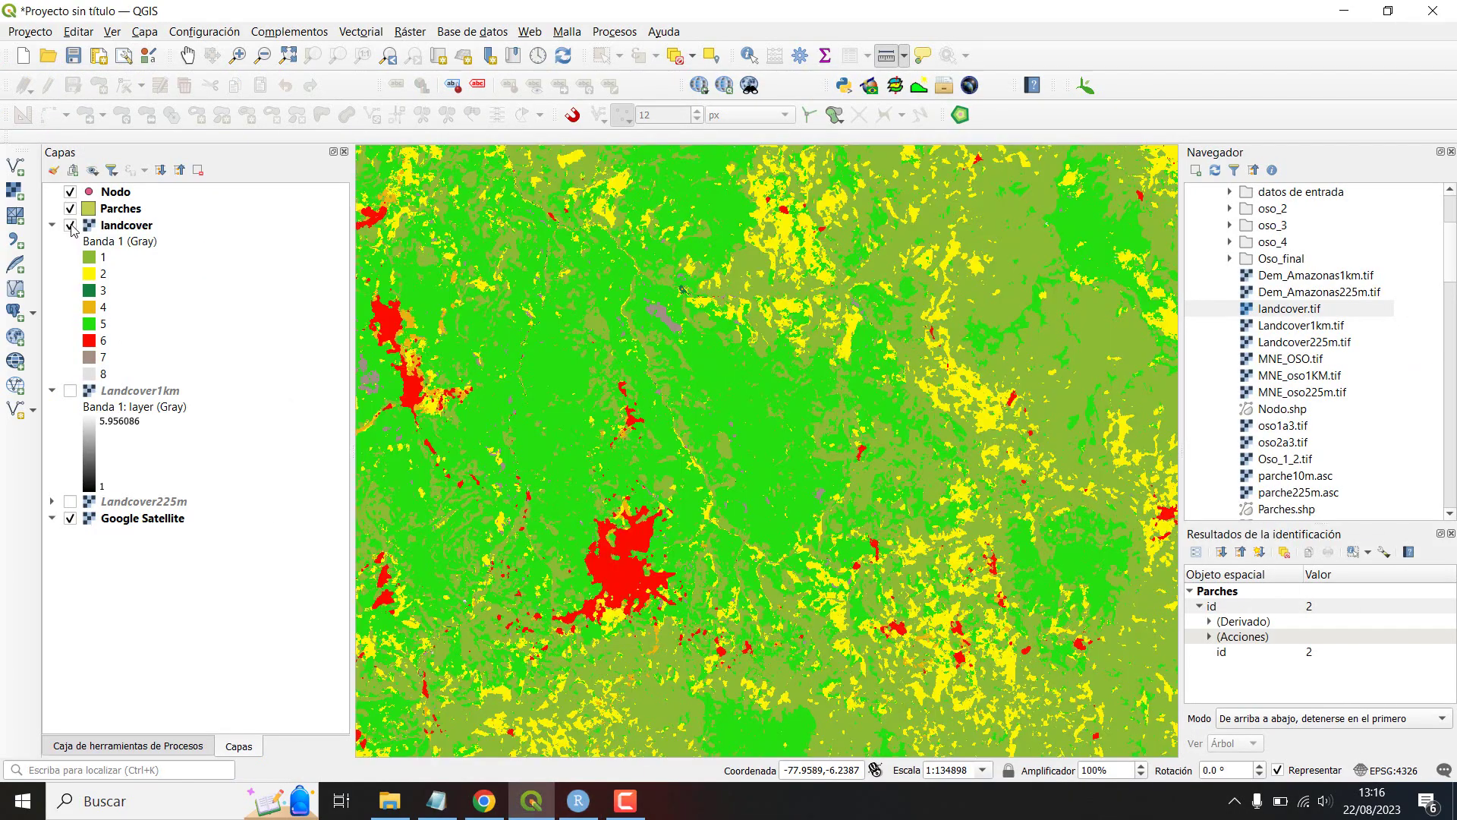
{"action": "scroll", "coordinate": [717, 482], "scroll_direction": "down", "scroll_amount": 3}
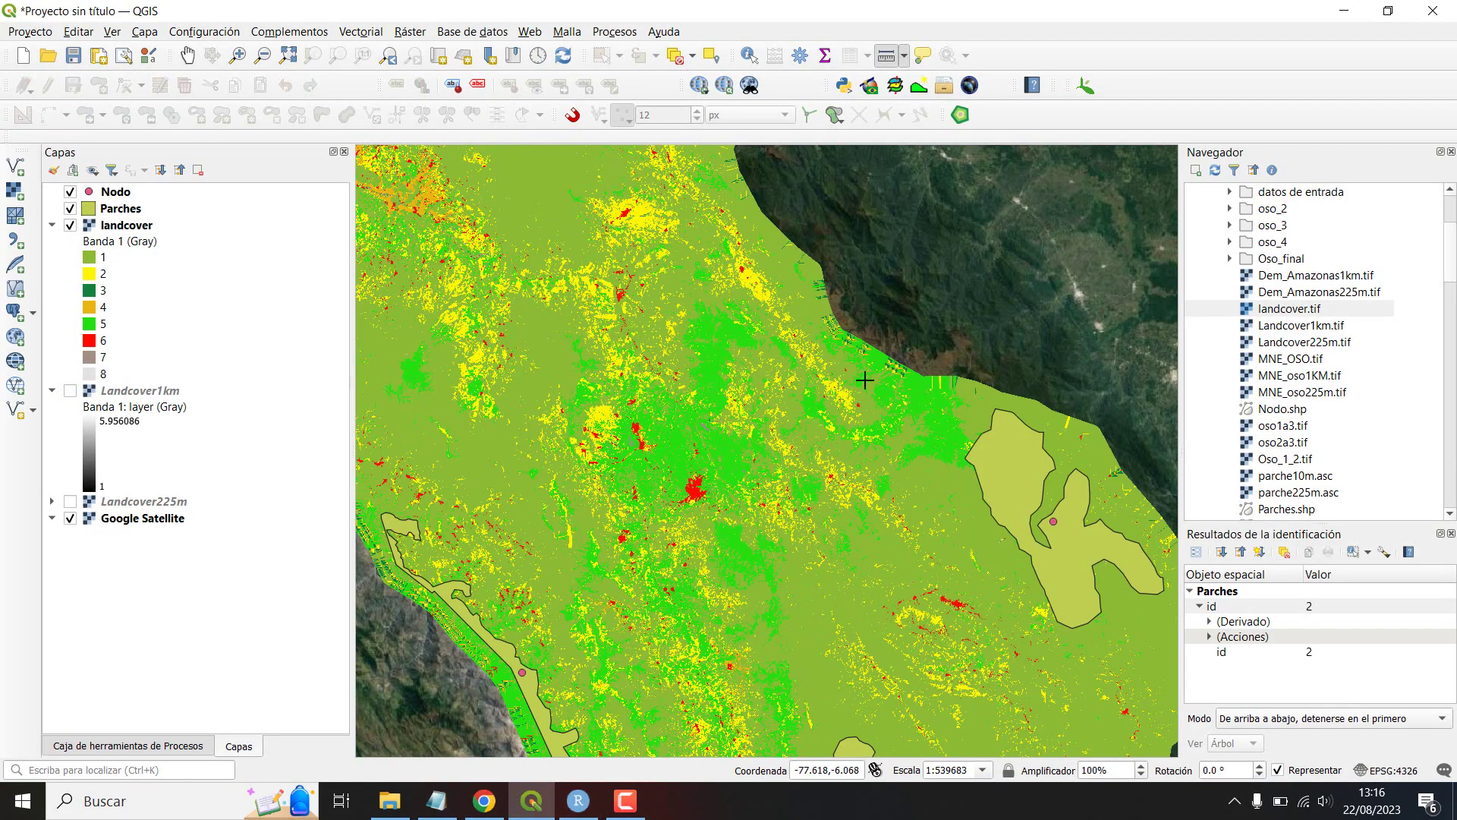
{"action": "scroll", "coordinate": [524, 235], "scroll_direction": "up", "scroll_amount": 1}
{"action": "scroll", "coordinate": [547, 258], "scroll_direction": "up", "scroll_amount": 2}
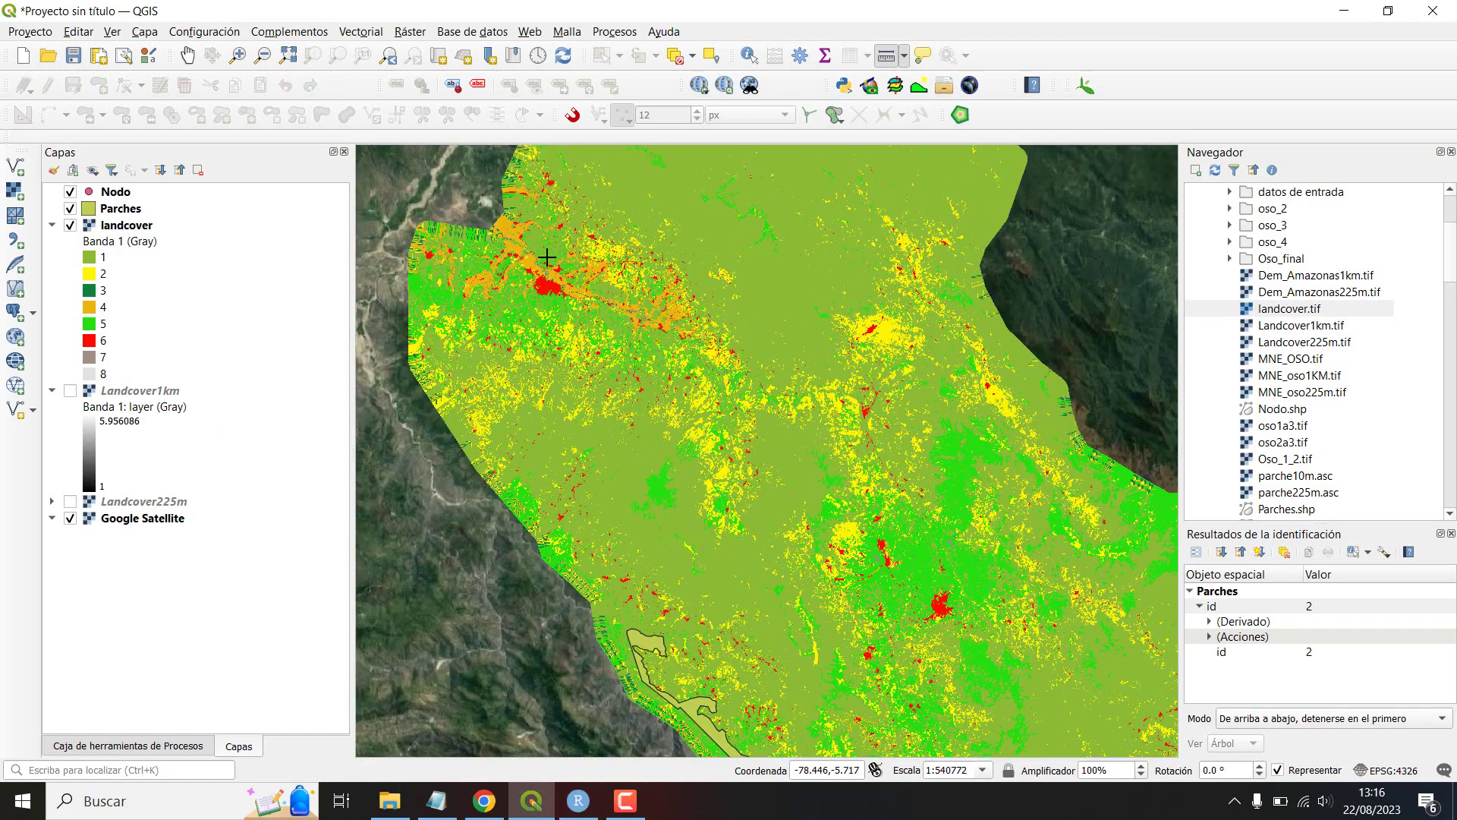
{"action": "scroll", "coordinate": [660, 315], "scroll_direction": "up", "scroll_amount": 3}
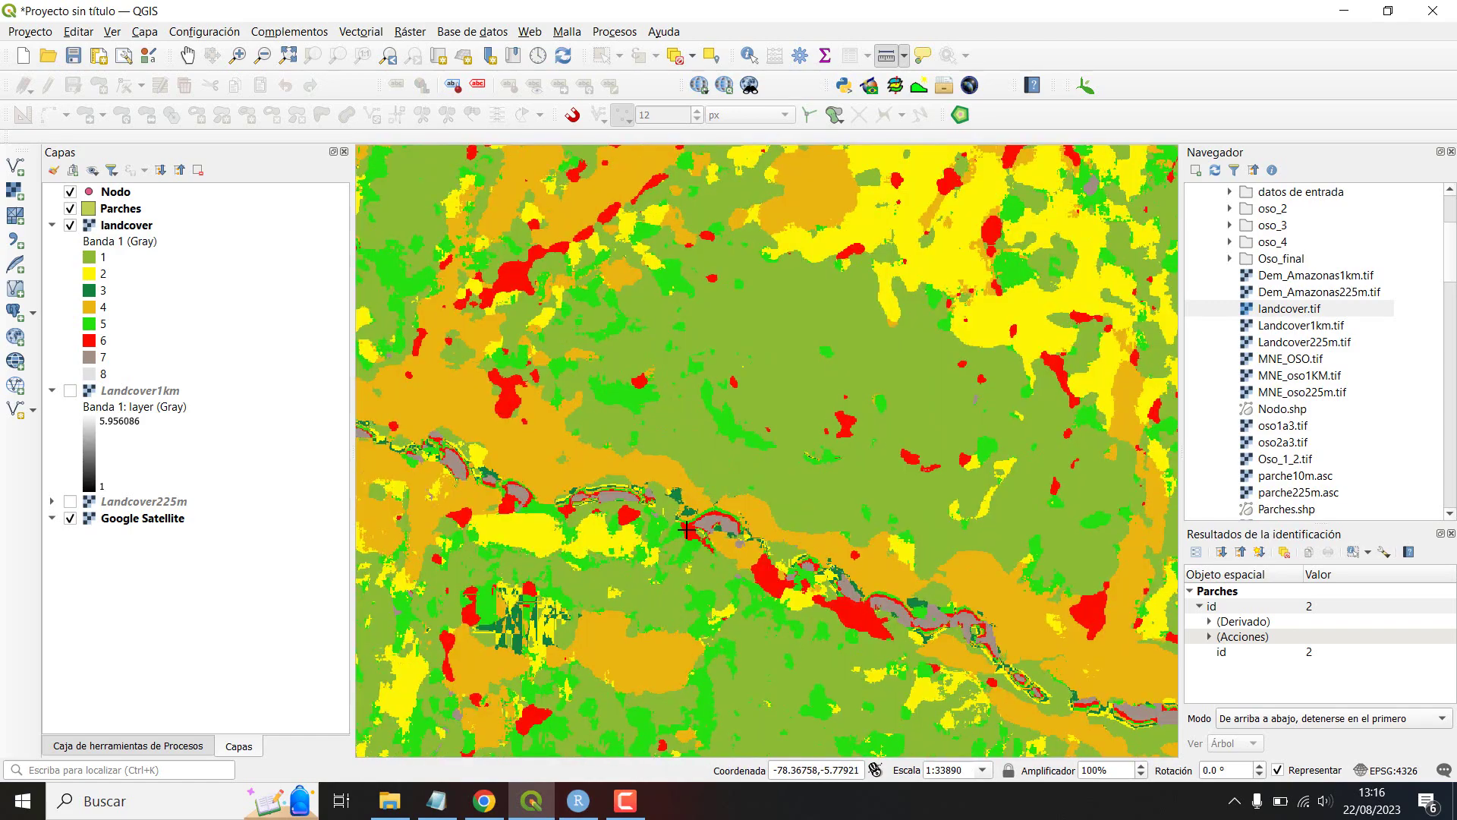
{"action": "scroll", "coordinate": [675, 506], "scroll_direction": "up", "scroll_amount": 1}
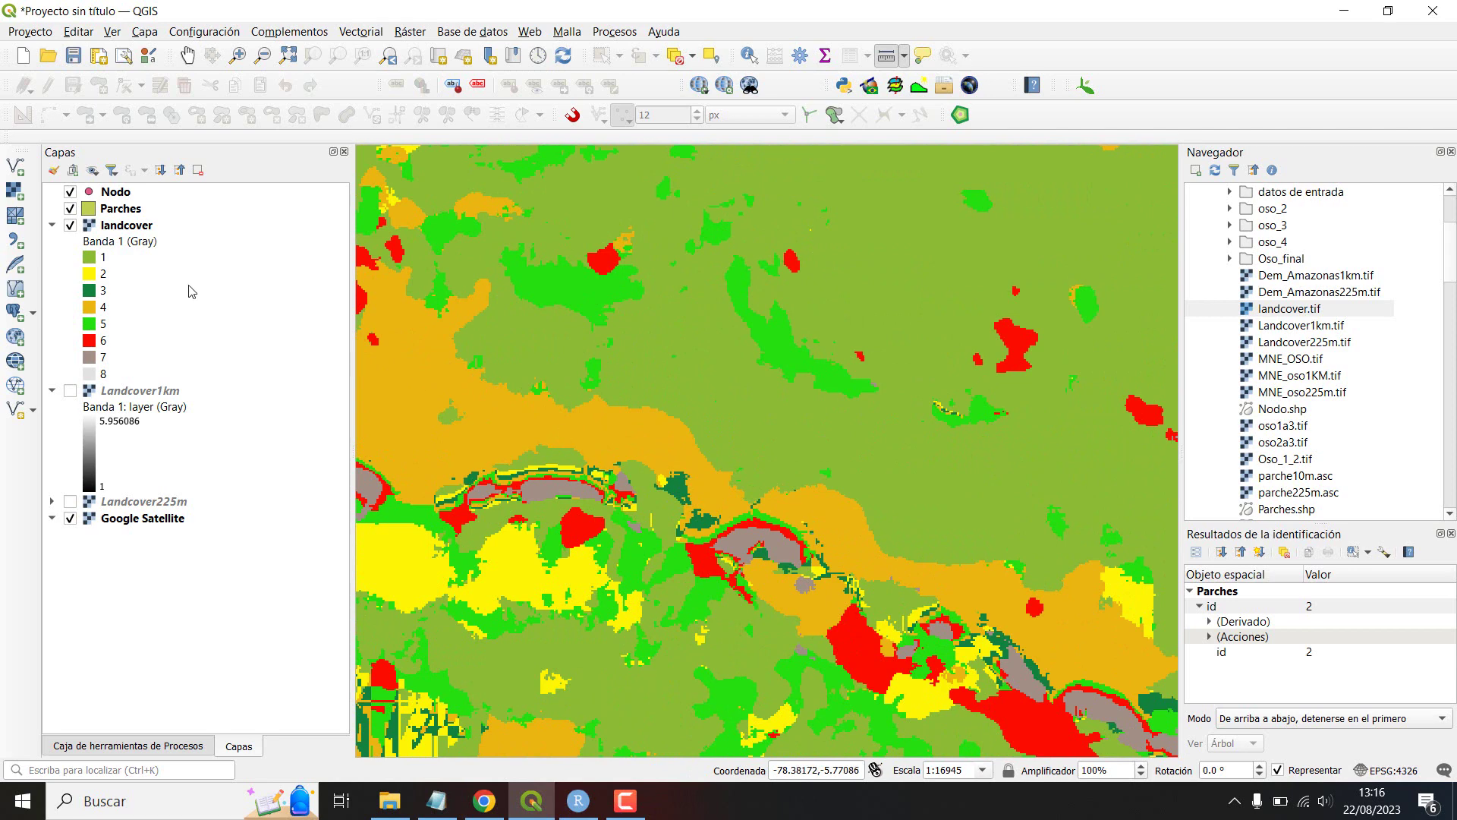
{"action": "left_click", "coordinate": [70, 226]}
{"action": "left_click", "coordinate": [69, 226]}
Step: Set the landcover layer's class 3 colour to pale cream #f9f5cd in its symbology and review it on the map
{"action": "double_click", "coordinate": [94, 296]}
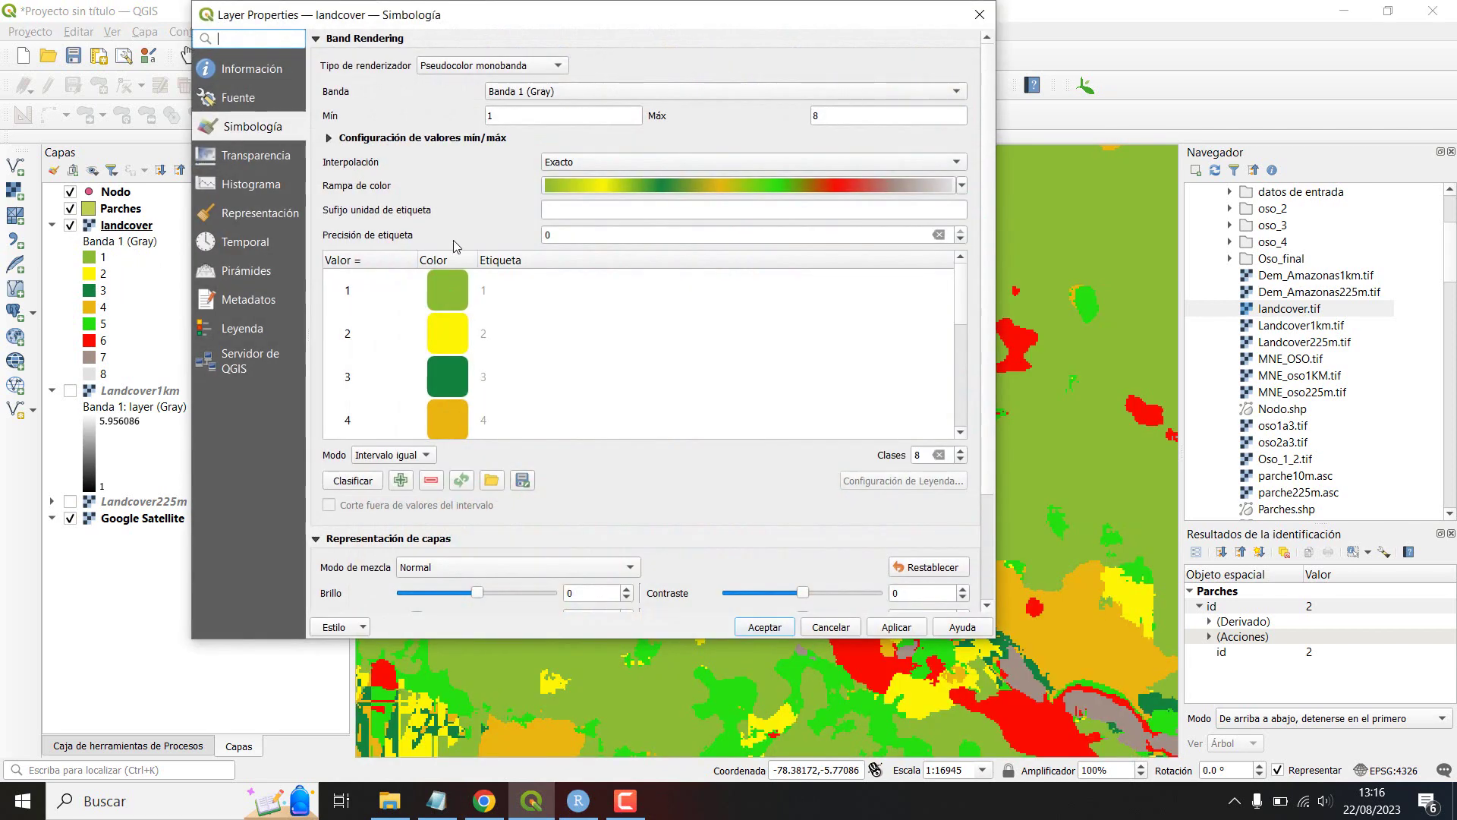
{"action": "double_click", "coordinate": [449, 373]}
{"action": "scroll", "coordinate": [616, 292], "scroll_direction": "up", "scroll_amount": 2}
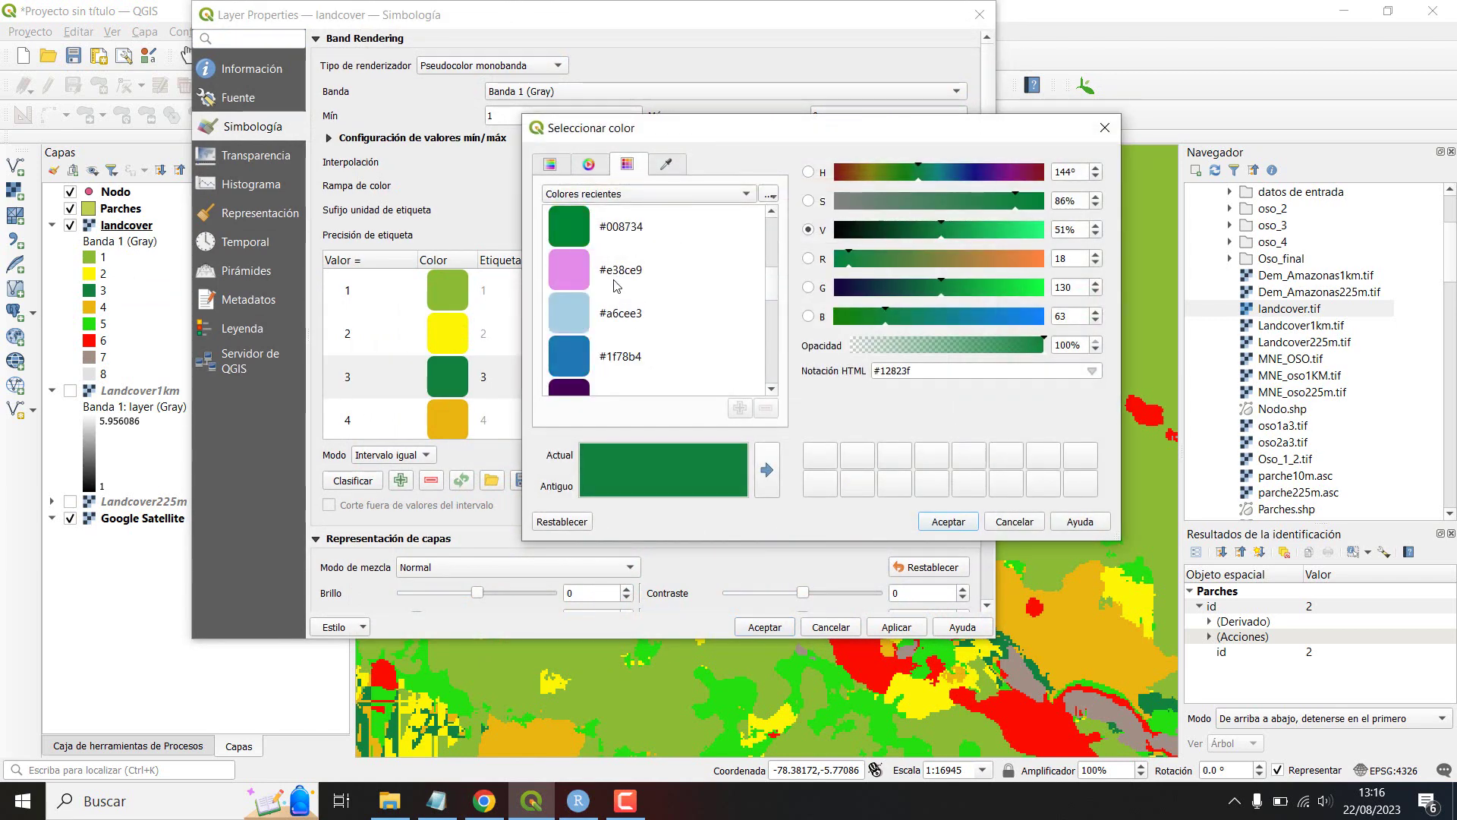
{"action": "scroll", "coordinate": [617, 292], "scroll_direction": "down", "scroll_amount": 1}
{"action": "scroll", "coordinate": [607, 319], "scroll_direction": "up", "scroll_amount": 1}
{"action": "left_click", "coordinate": [608, 315]}
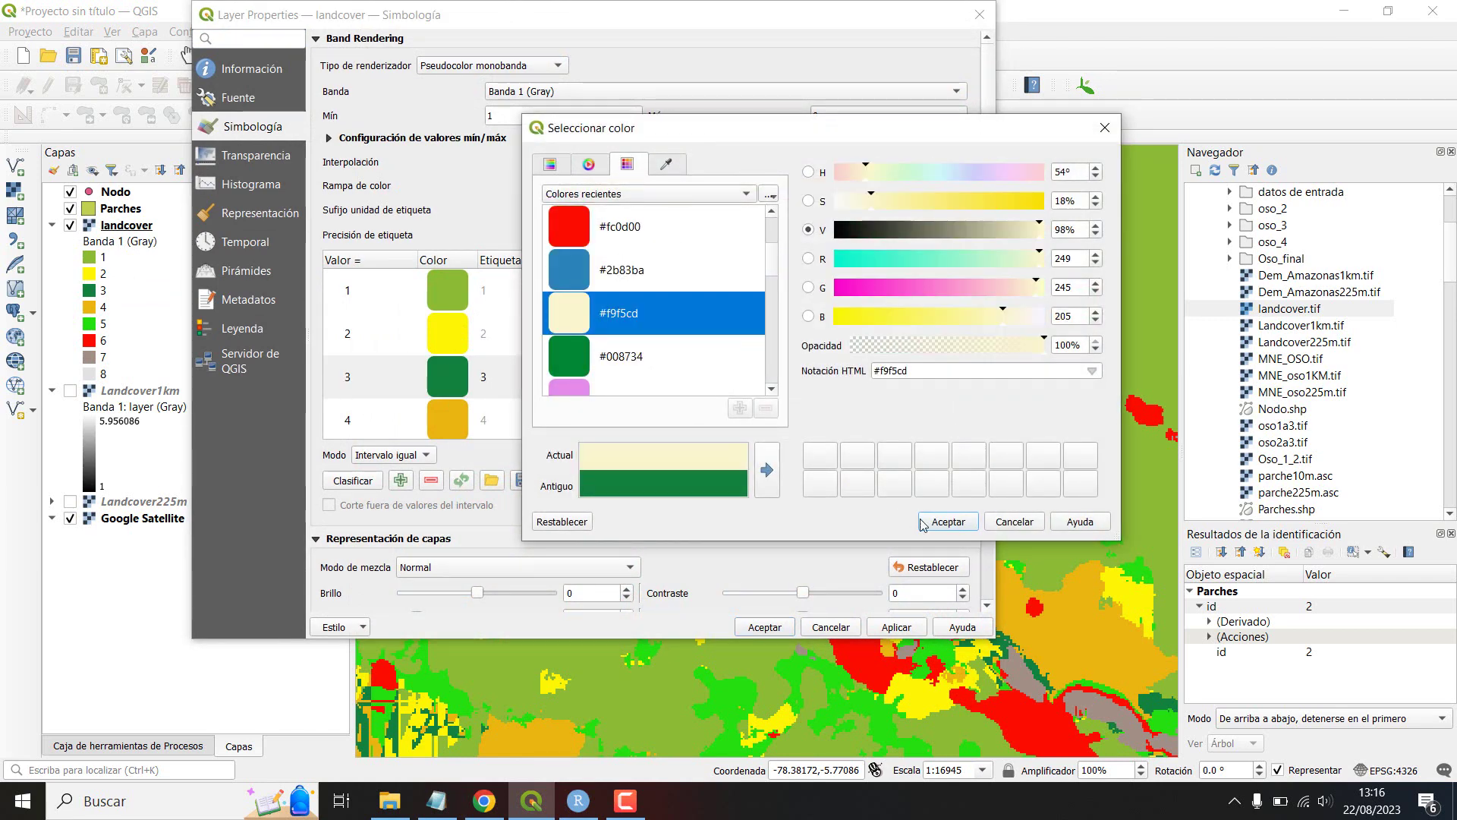
{"action": "left_click", "coordinate": [926, 524]}
{"action": "left_click", "coordinate": [766, 626]}
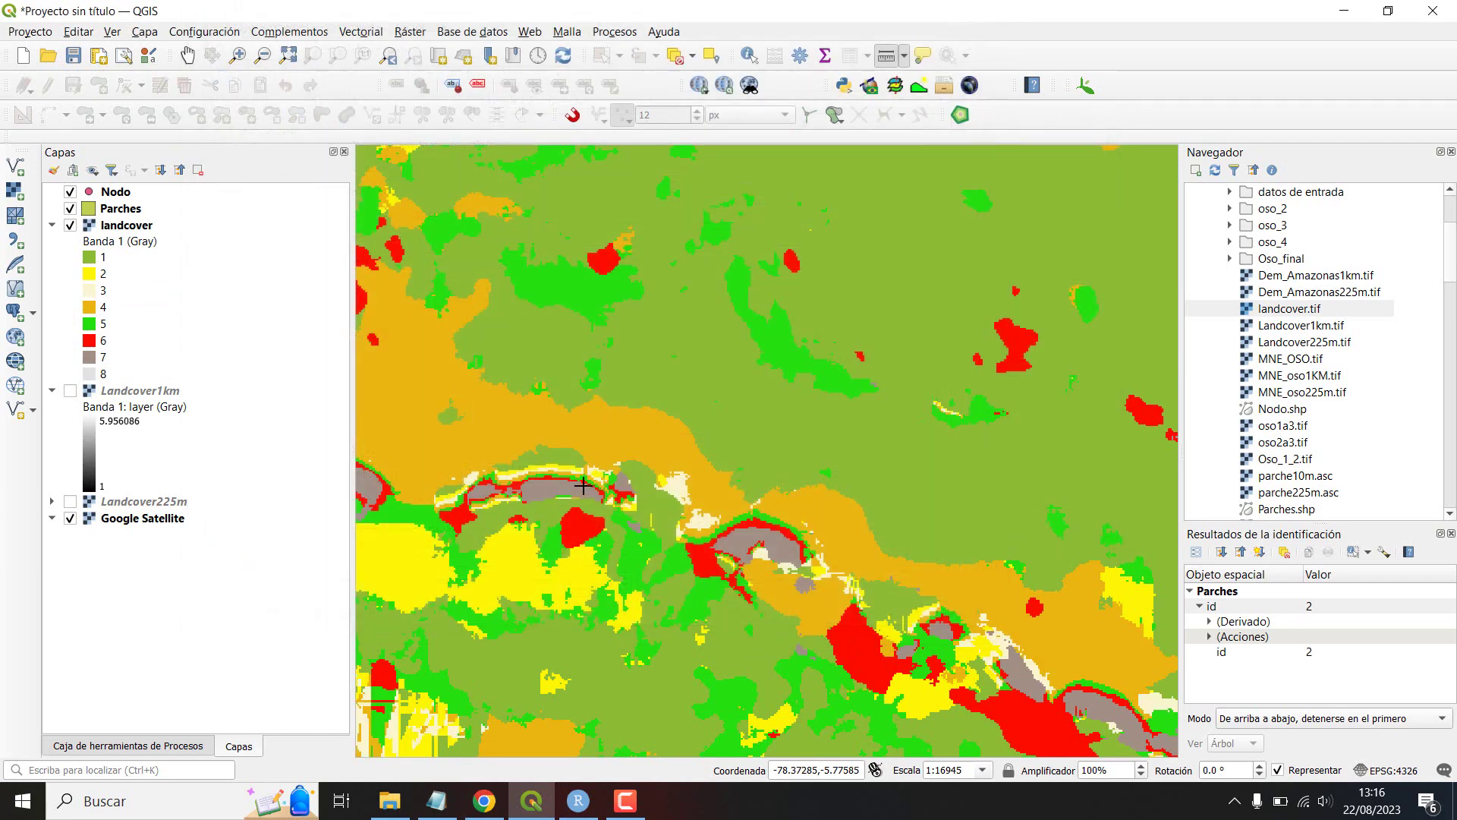
{"action": "scroll", "coordinate": [643, 457], "scroll_direction": "down", "scroll_amount": 2}
{"action": "scroll", "coordinate": [643, 457], "scroll_direction": "down", "scroll_amount": 1}
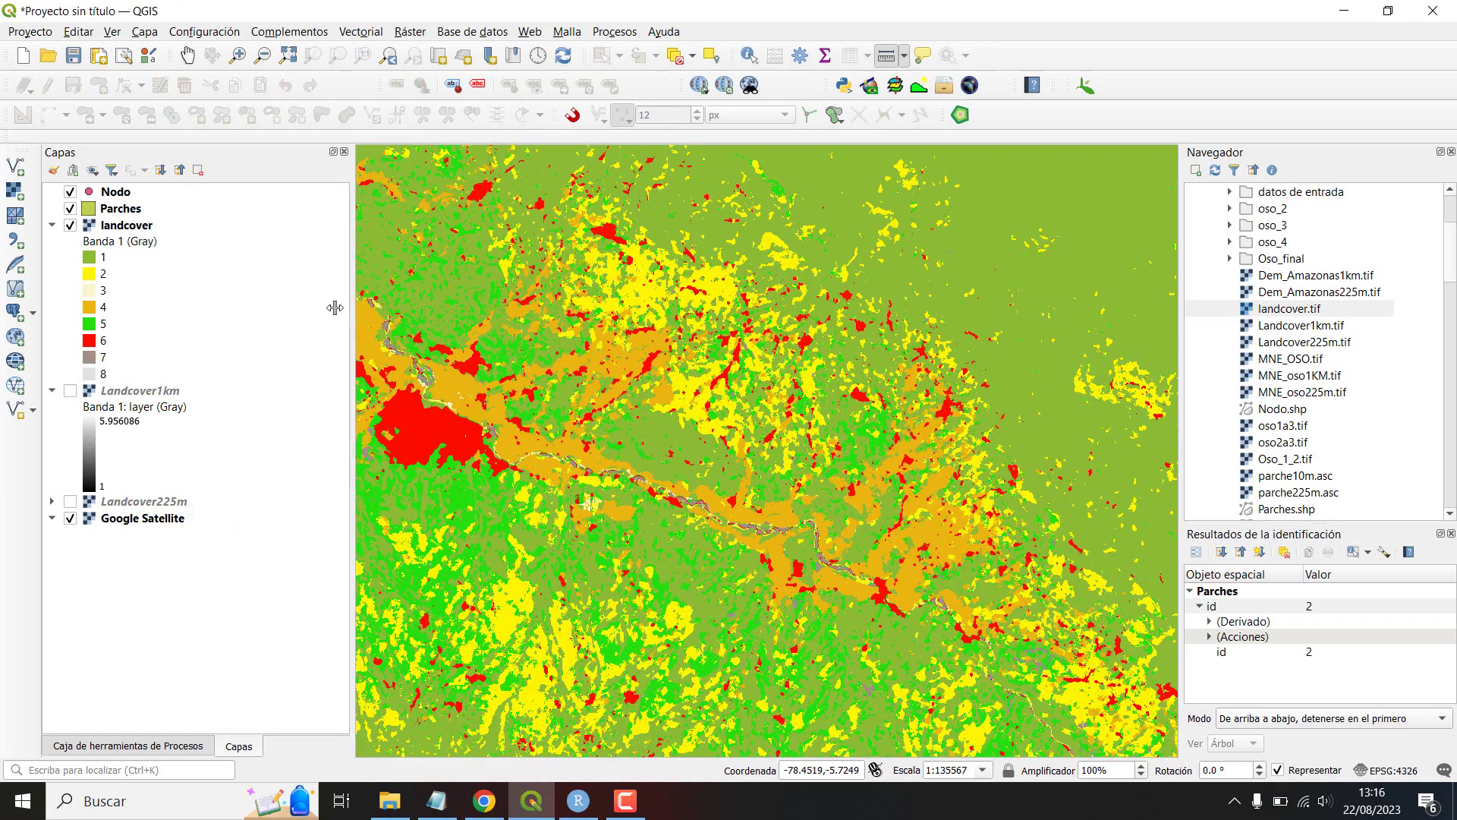
{"action": "left_click", "coordinate": [529, 808]}
{"action": "left_click", "coordinate": [529, 808]}
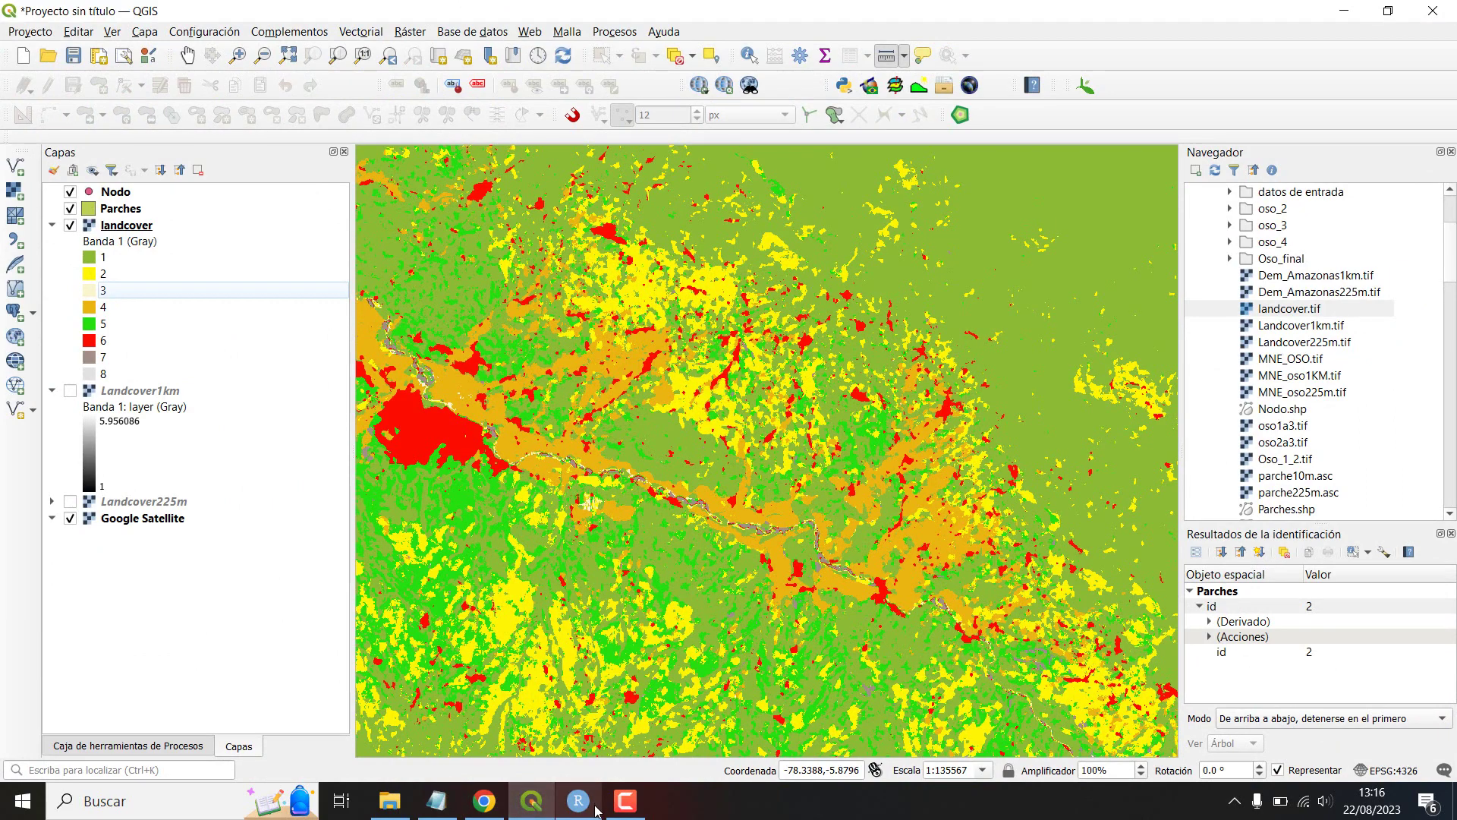
Step: Switch to RStudio and set the resistance value of class 3 (pajonales) to 500 in the reclassification vector
{"action": "left_click", "coordinate": [578, 800]}
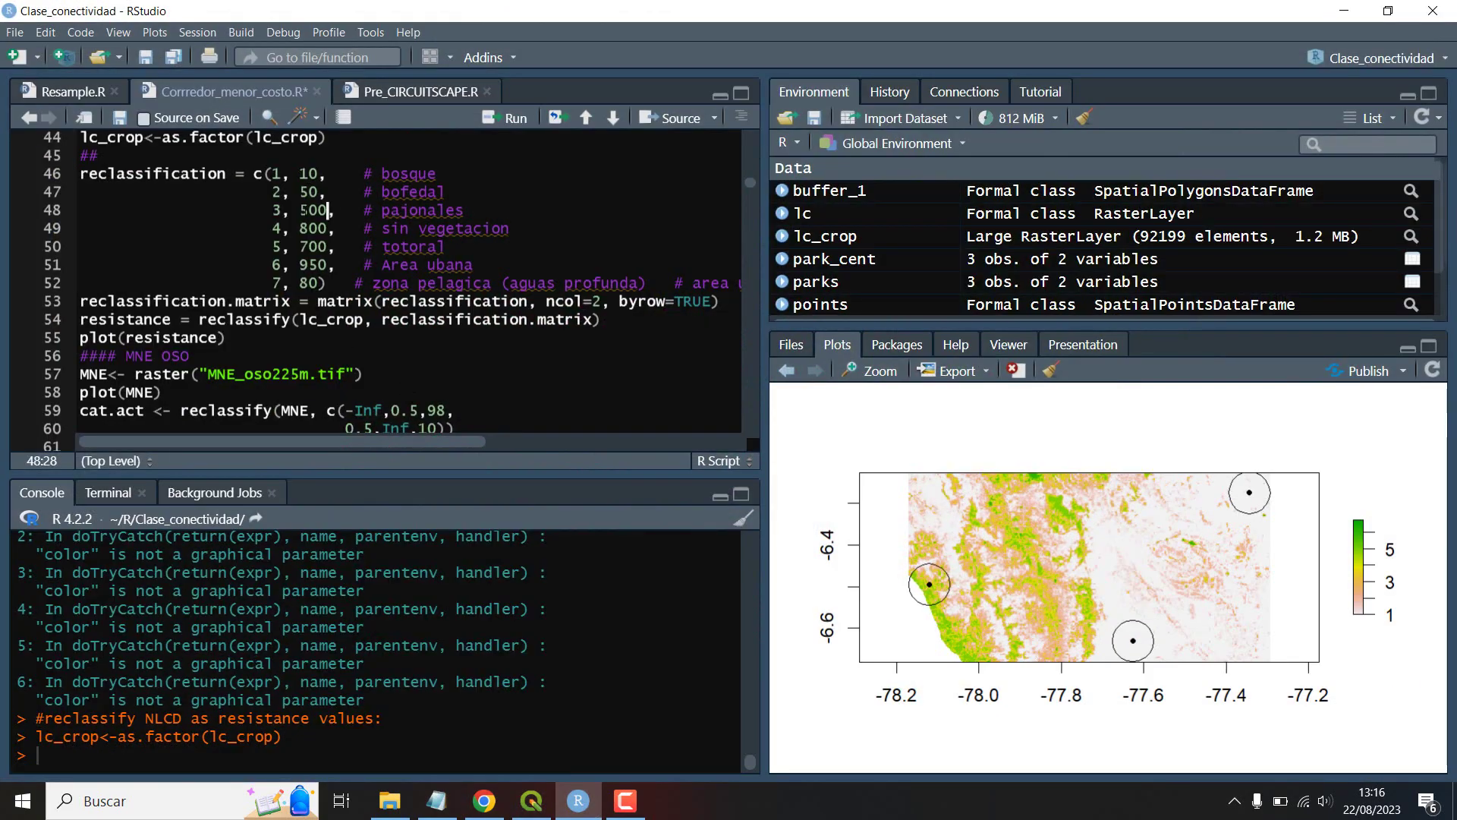
{"action": "left_click_drag", "start_coordinate": [301, 209], "coordinate": [320, 210]}
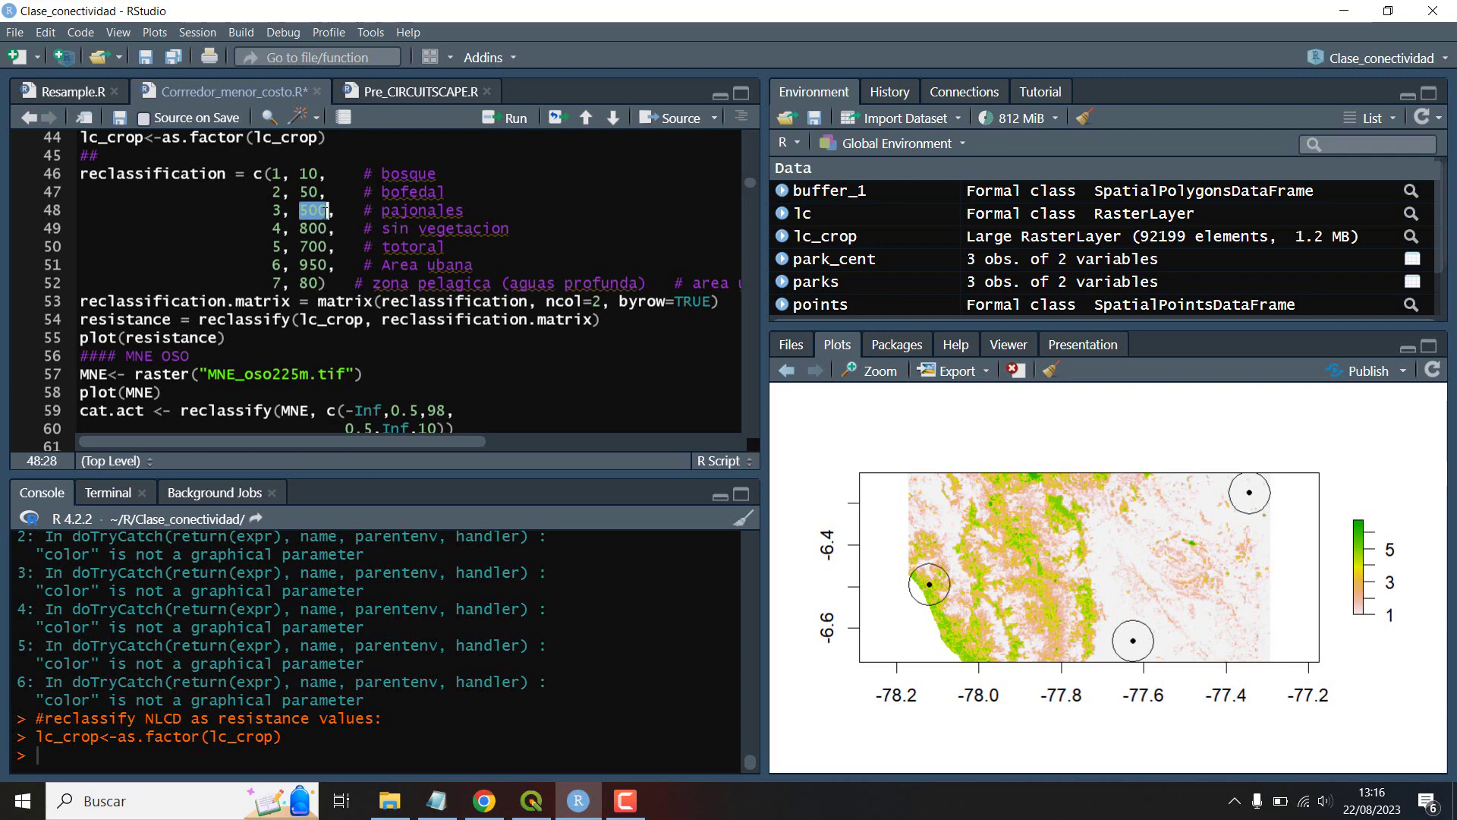
{"action": "type", "text": "500"}
{"action": "left_click_drag", "start_coordinate": [327, 211], "coordinate": [302, 210]}
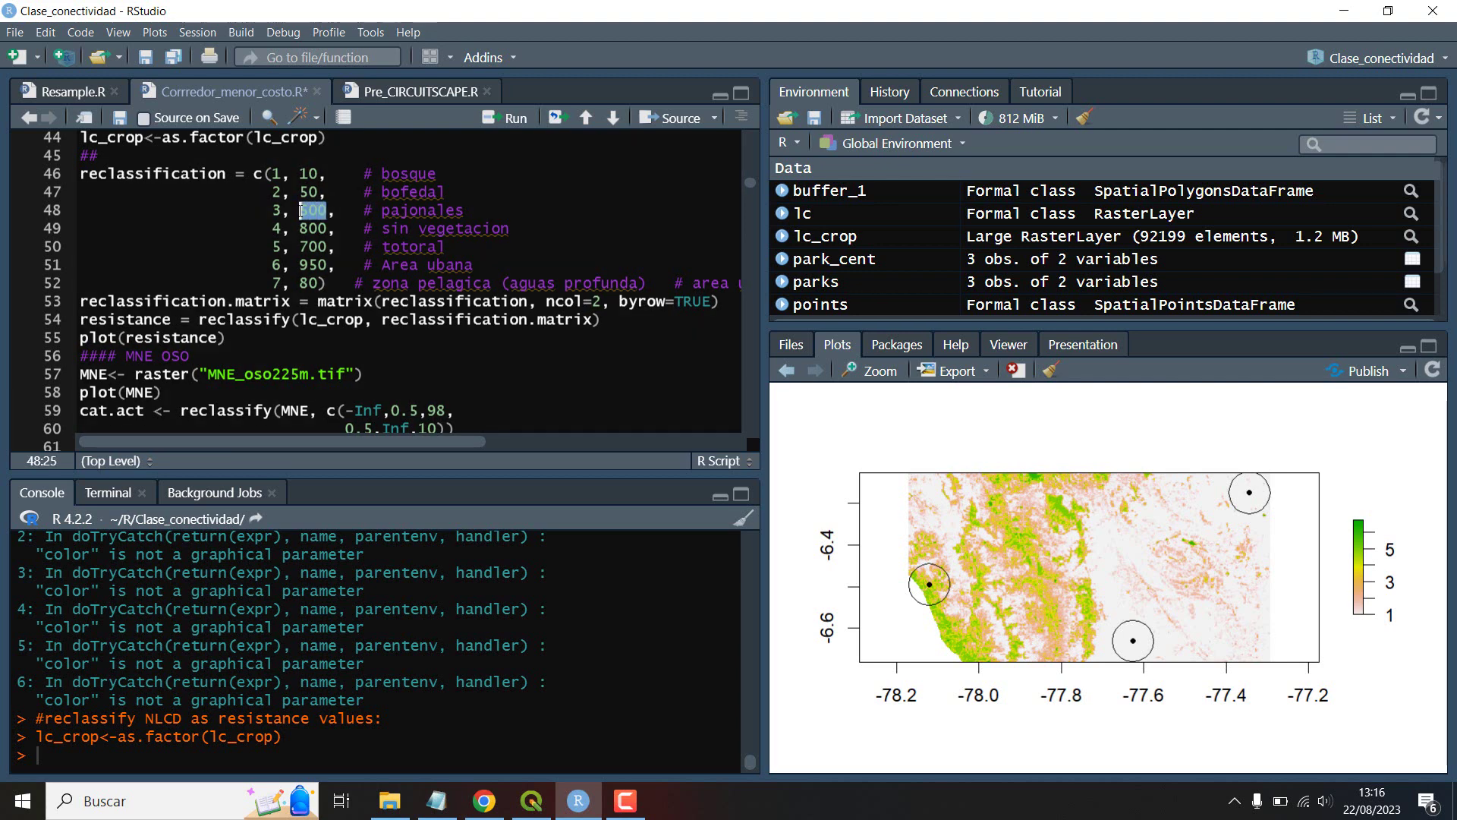
{"action": "left_click", "coordinate": [319, 228]}
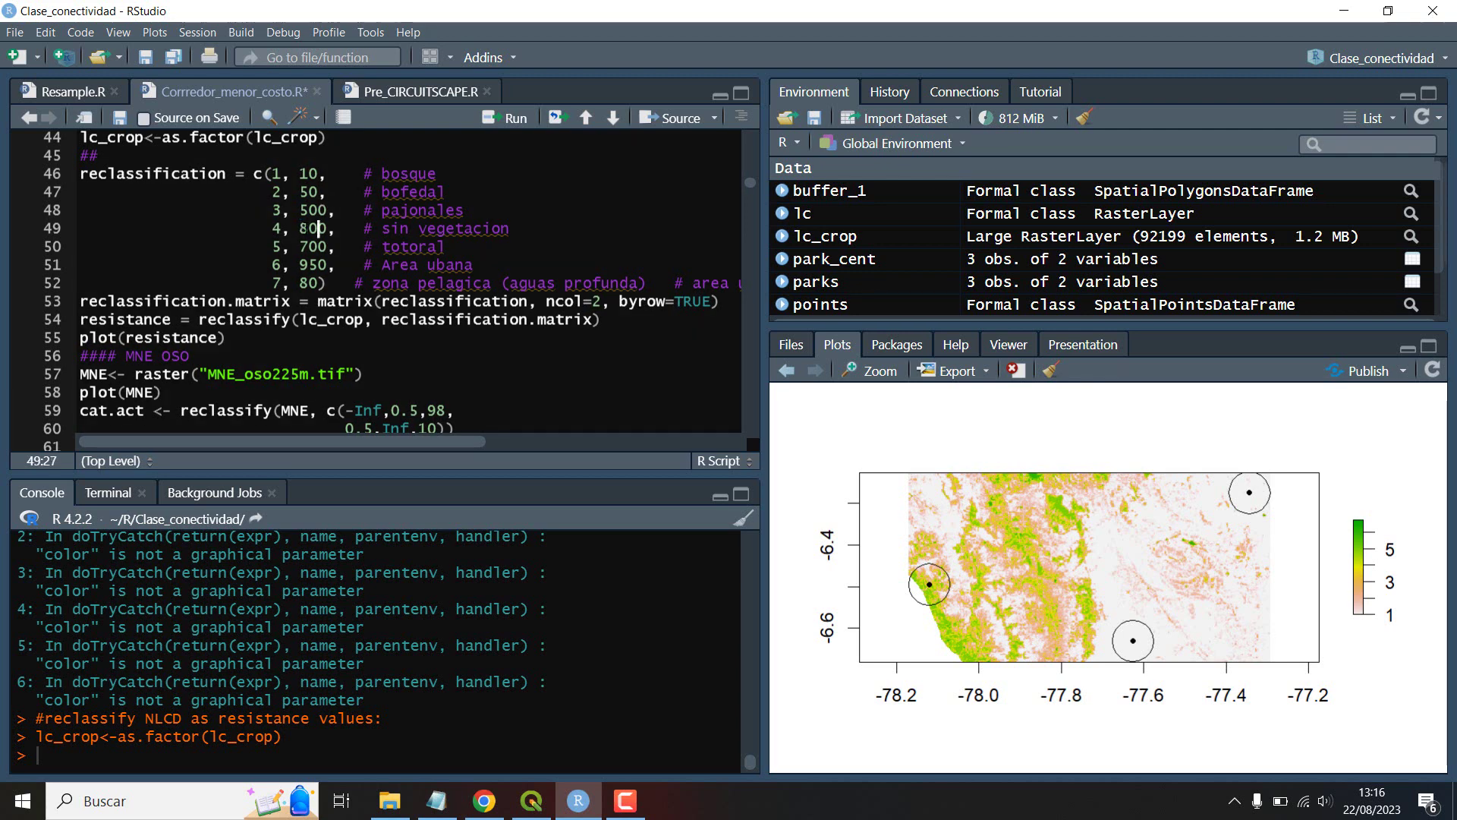
Step: Return to QGIS and compare the orange class 4 areas along the river with the satellite imagery by toggling the landcover layer's visibility
{"action": "left_click", "coordinate": [581, 798]}
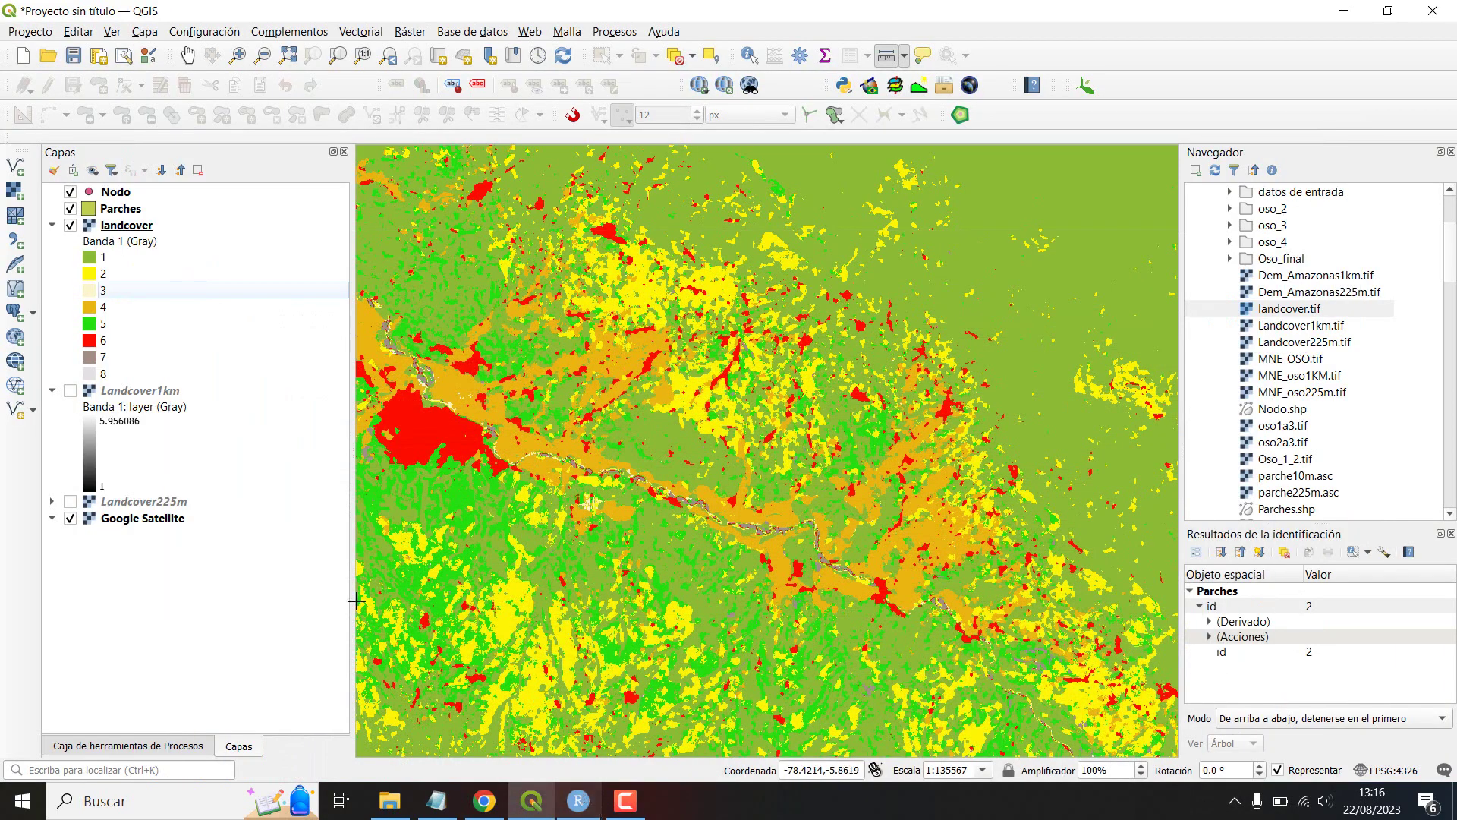
{"action": "scroll", "coordinate": [455, 364], "scroll_direction": "up", "scroll_amount": 1}
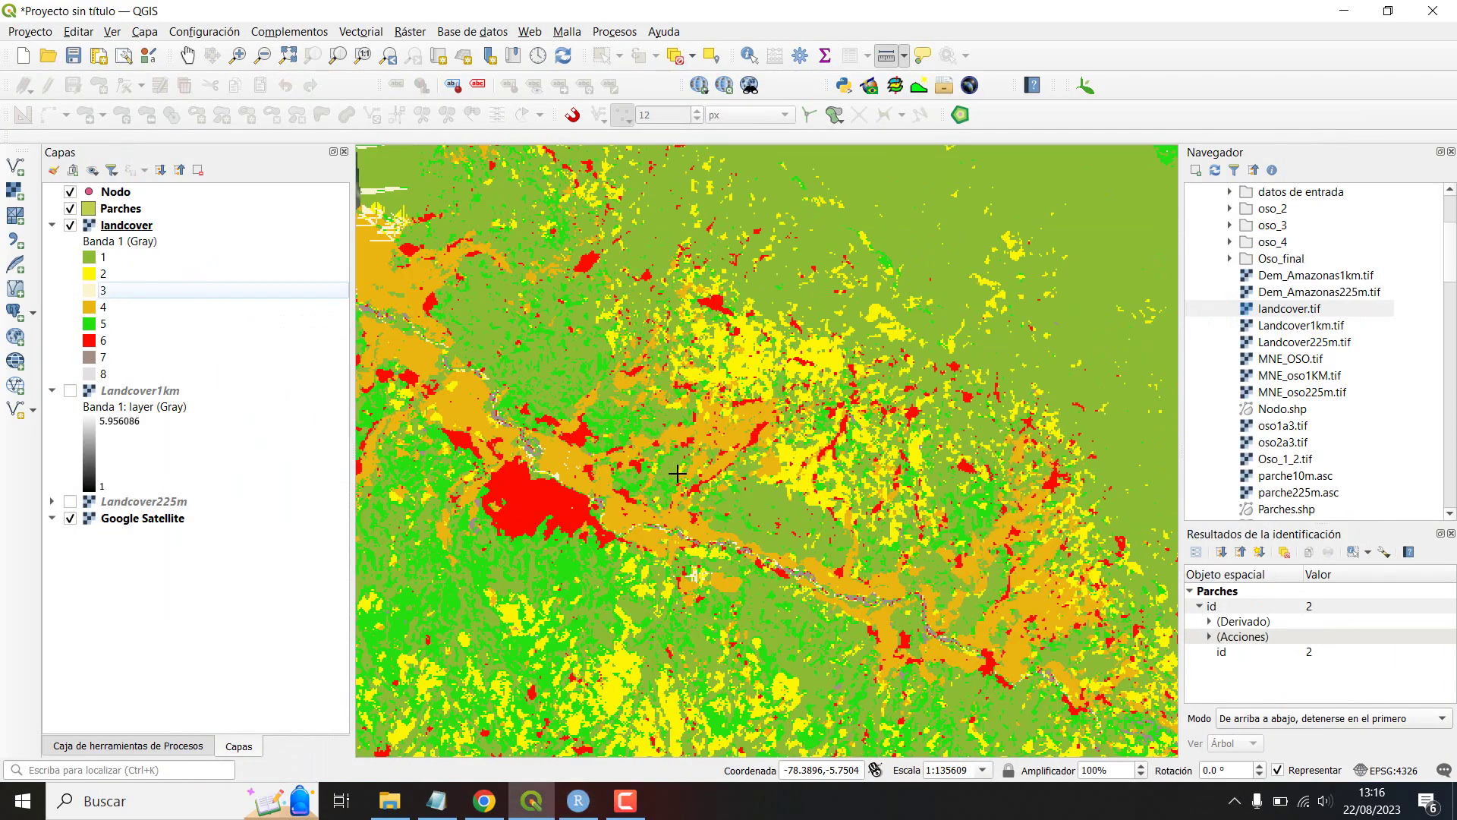
{"action": "left_click", "coordinate": [70, 226]}
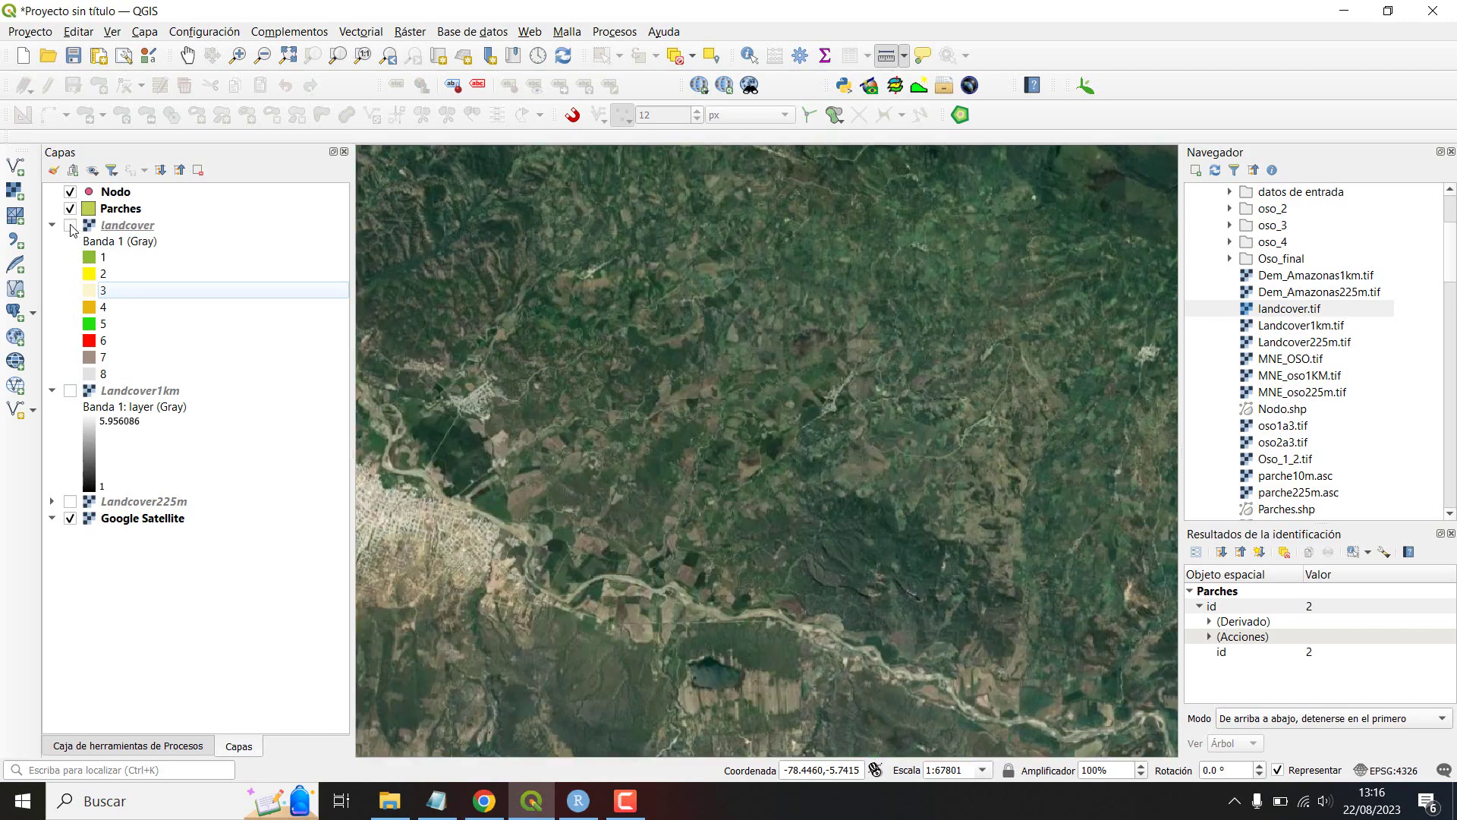
{"action": "left_click", "coordinate": [69, 226]}
{"action": "left_click", "coordinate": [70, 226]}
{"action": "left_click", "coordinate": [70, 225]}
{"action": "left_click", "coordinate": [70, 225]}
{"action": "left_click", "coordinate": [70, 225]}
{"action": "left_click", "coordinate": [70, 226]}
{"action": "left_click", "coordinate": [70, 225]}
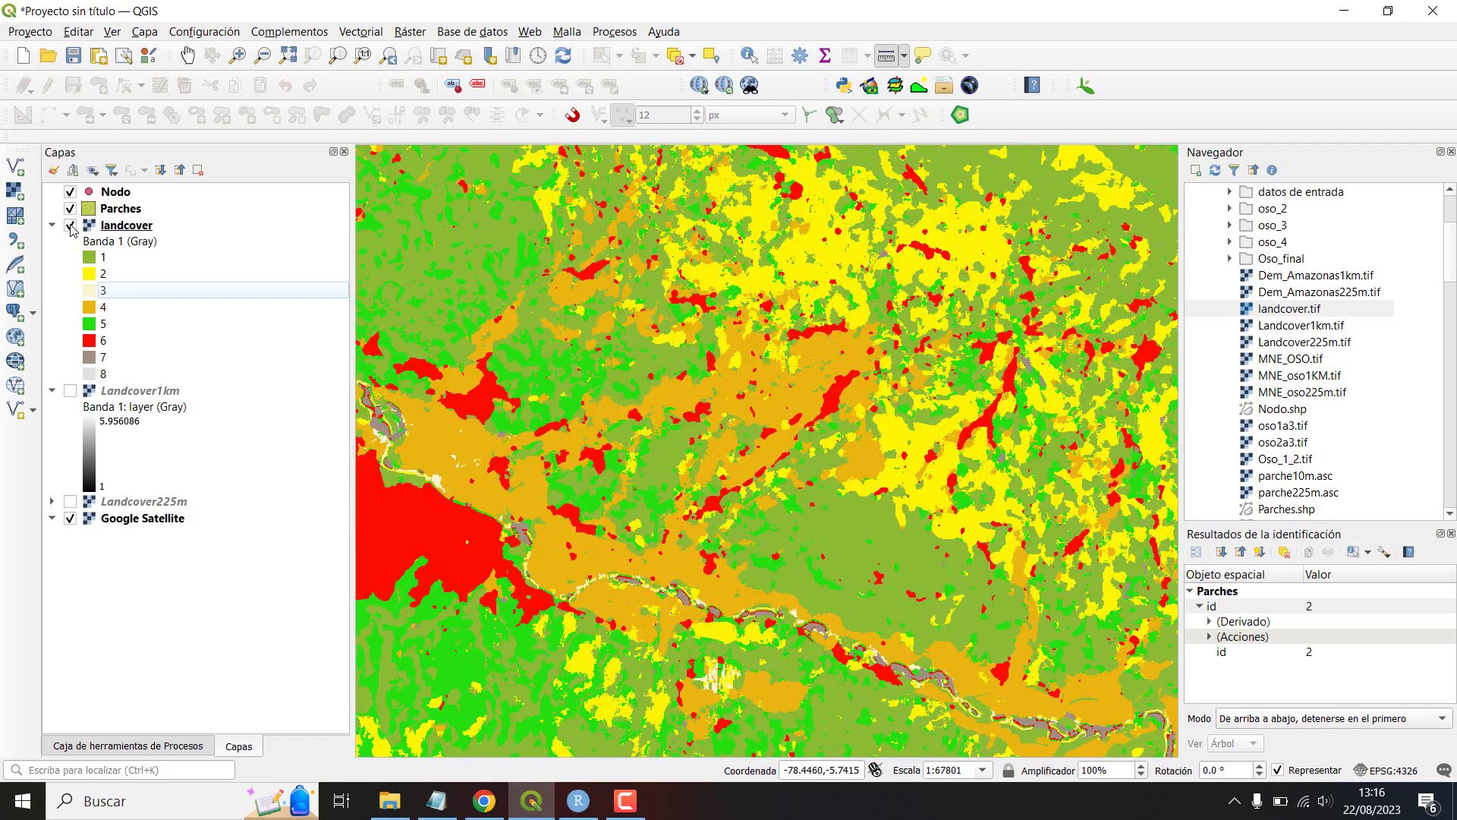
{"action": "left_click", "coordinate": [530, 803]}
{"action": "left_click", "coordinate": [531, 802]}
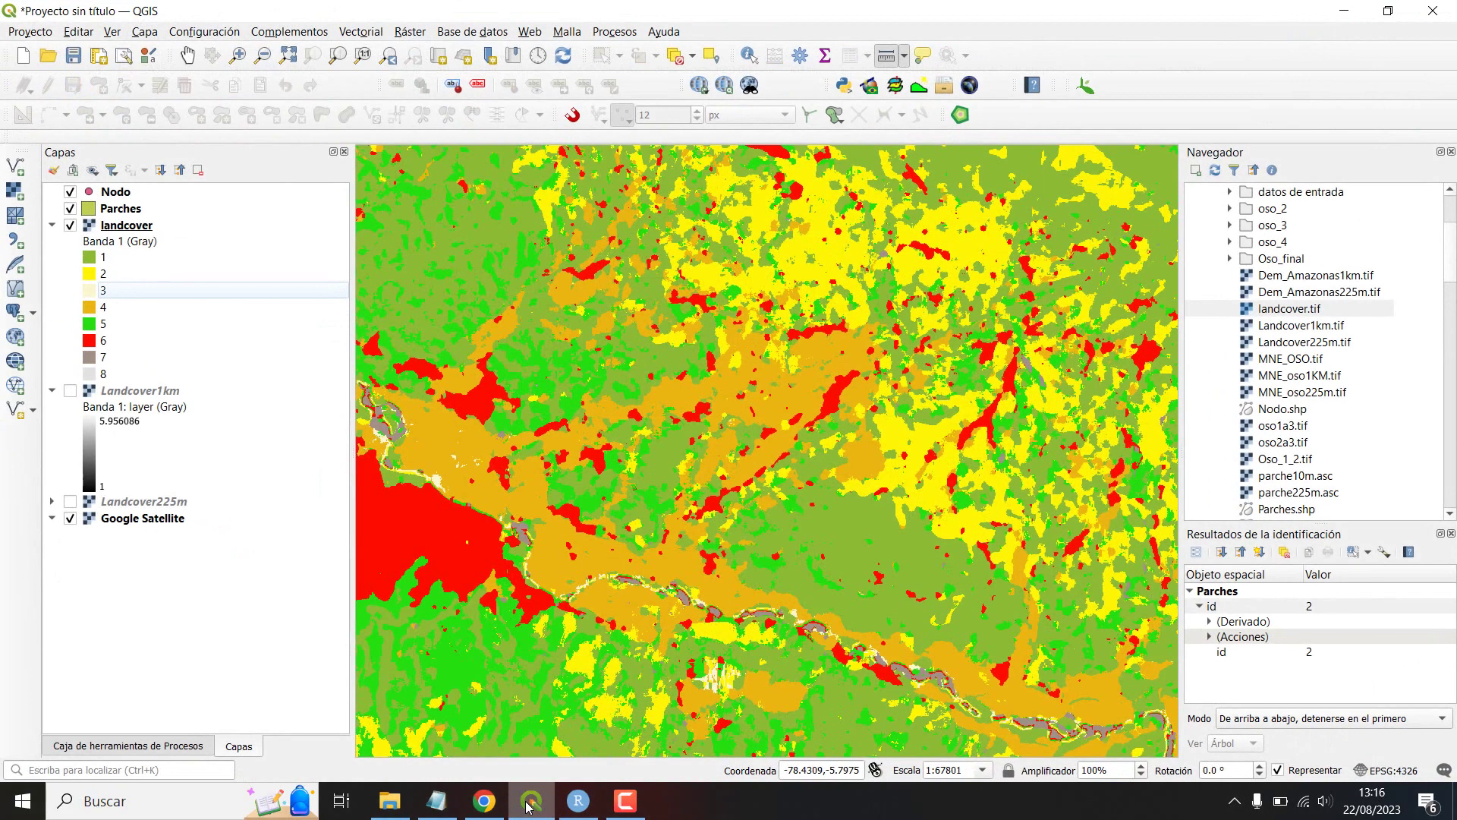
Step: Switch to RStudio and delete the comment texts "totoral" for class 5 and "pajonales" for class 3 in the reclassification vector
{"action": "left_click", "coordinate": [578, 803]}
{"action": "left_click", "coordinate": [578, 806]}
{"action": "left_click", "coordinate": [579, 806]}
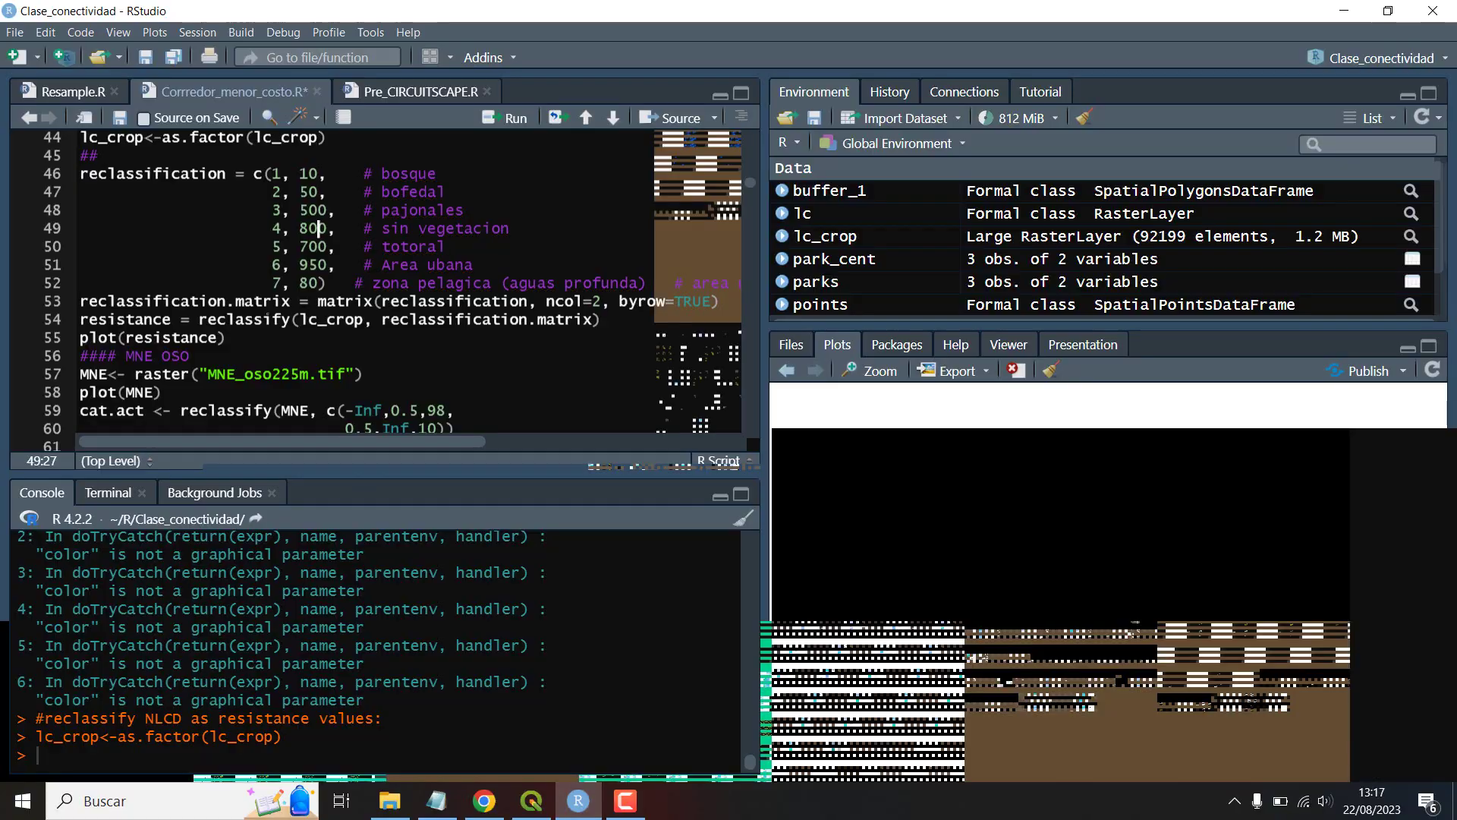
{"action": "key", "text": "Right"}
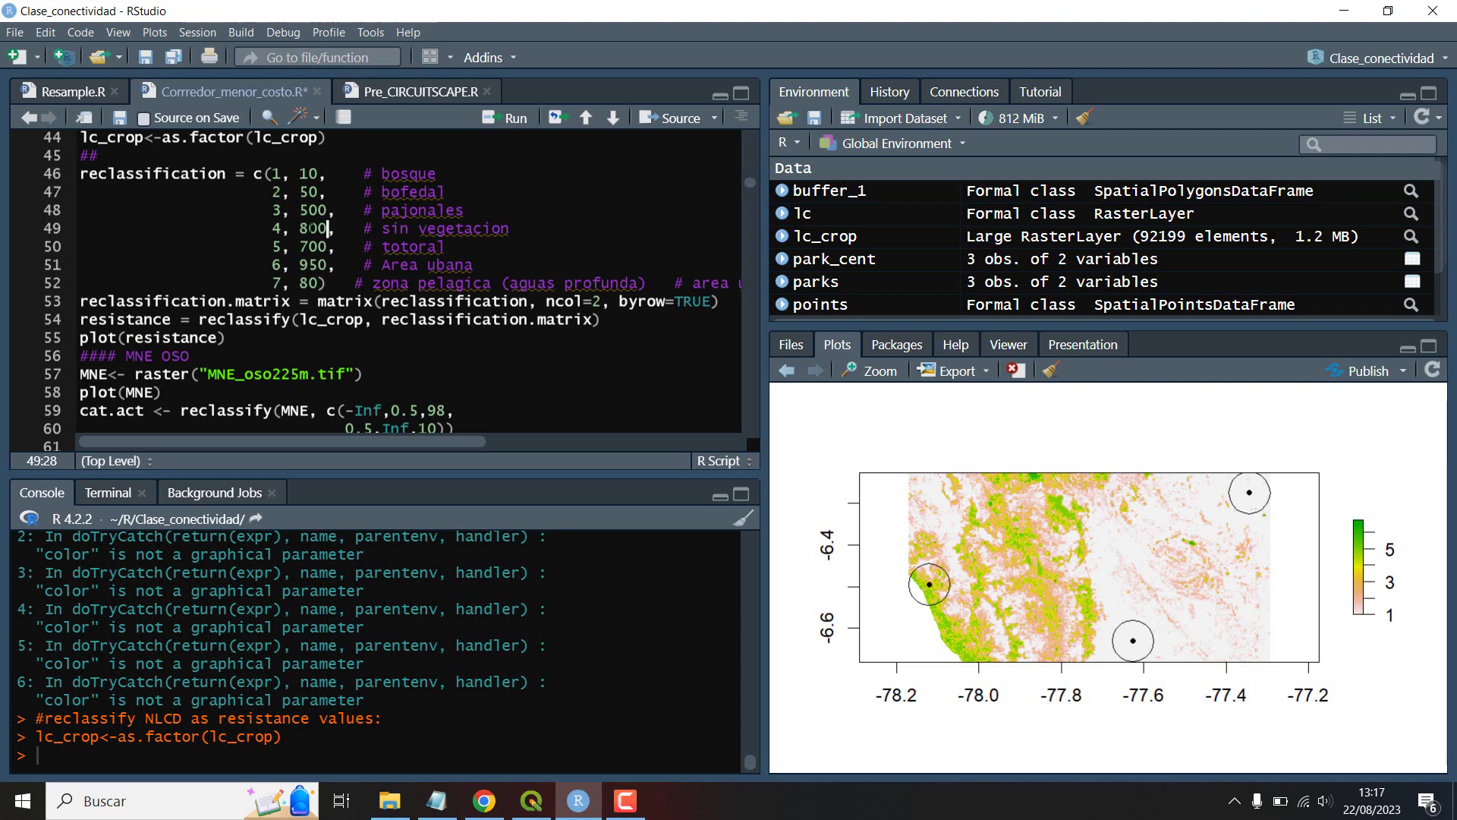
{"action": "left_click", "coordinate": [322, 247]}
{"action": "mouse_move", "coordinate": [579, 806]}
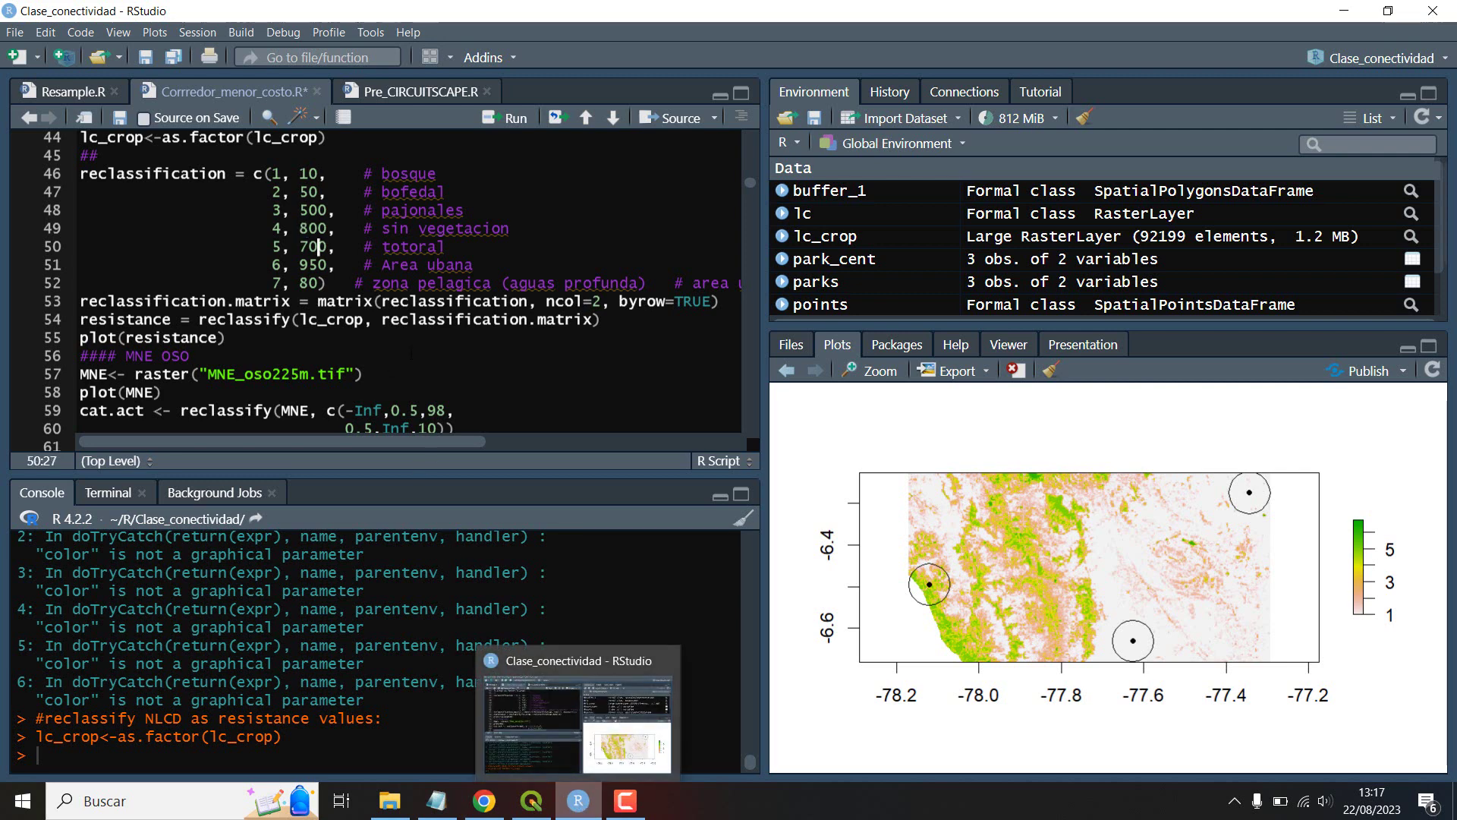
{"action": "left_click_drag", "start_coordinate": [445, 246], "coordinate": [382, 247]}
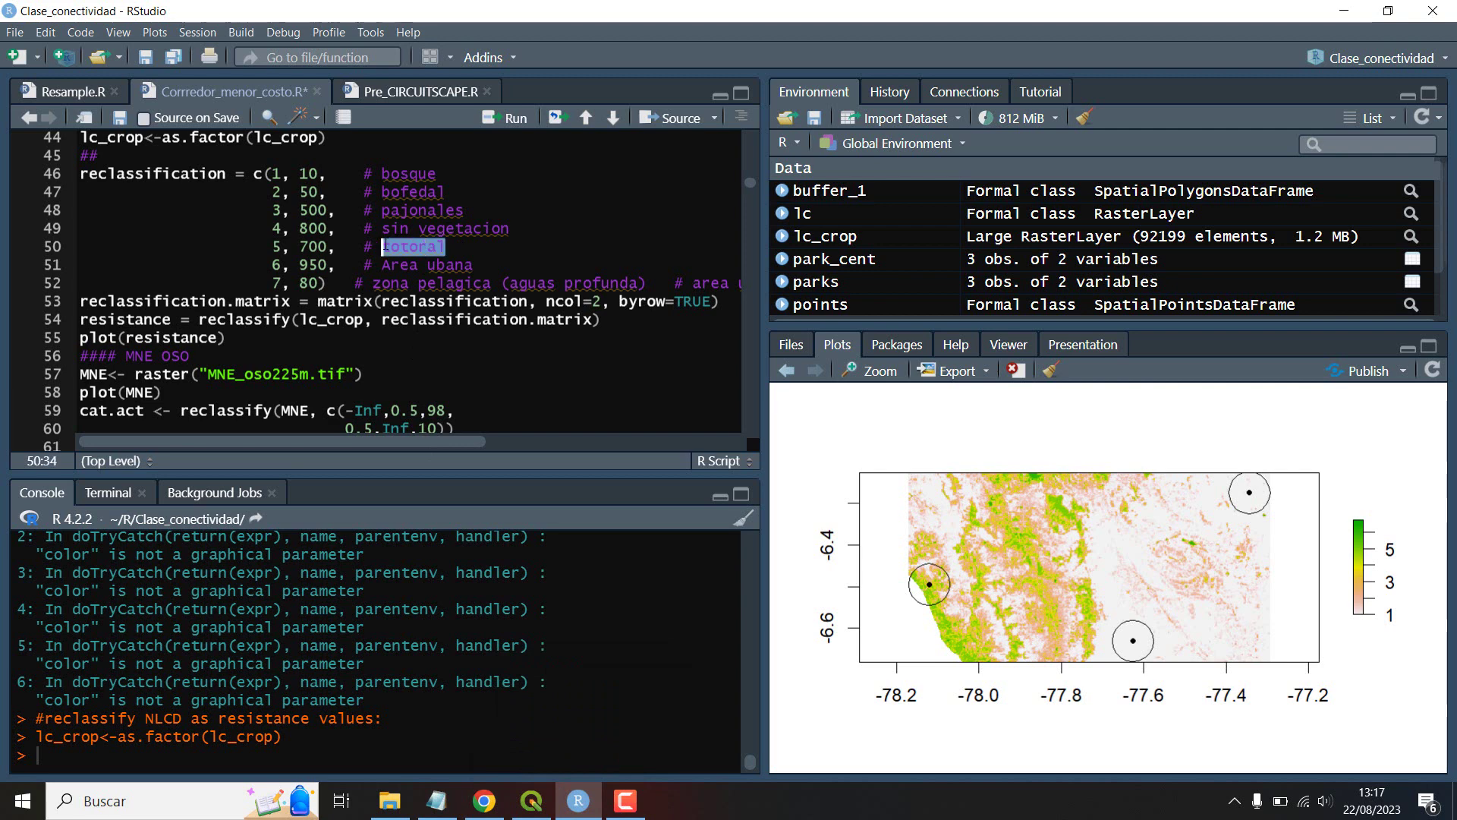
{"action": "key", "text": "BackSpace"}
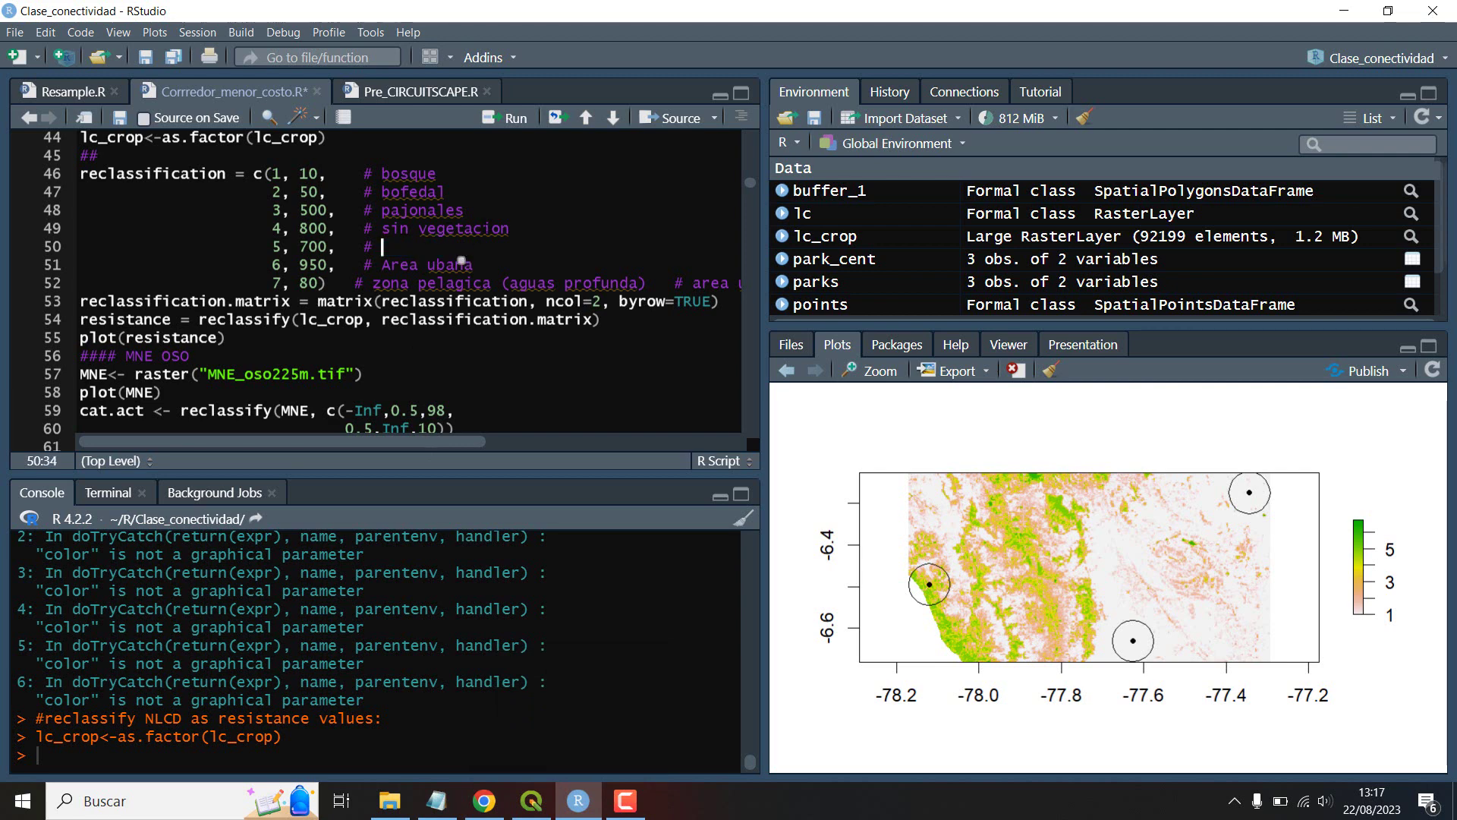
{"action": "left_click_drag", "start_coordinate": [465, 210], "coordinate": [384, 212]}
{"action": "key", "text": "BackSpace"}
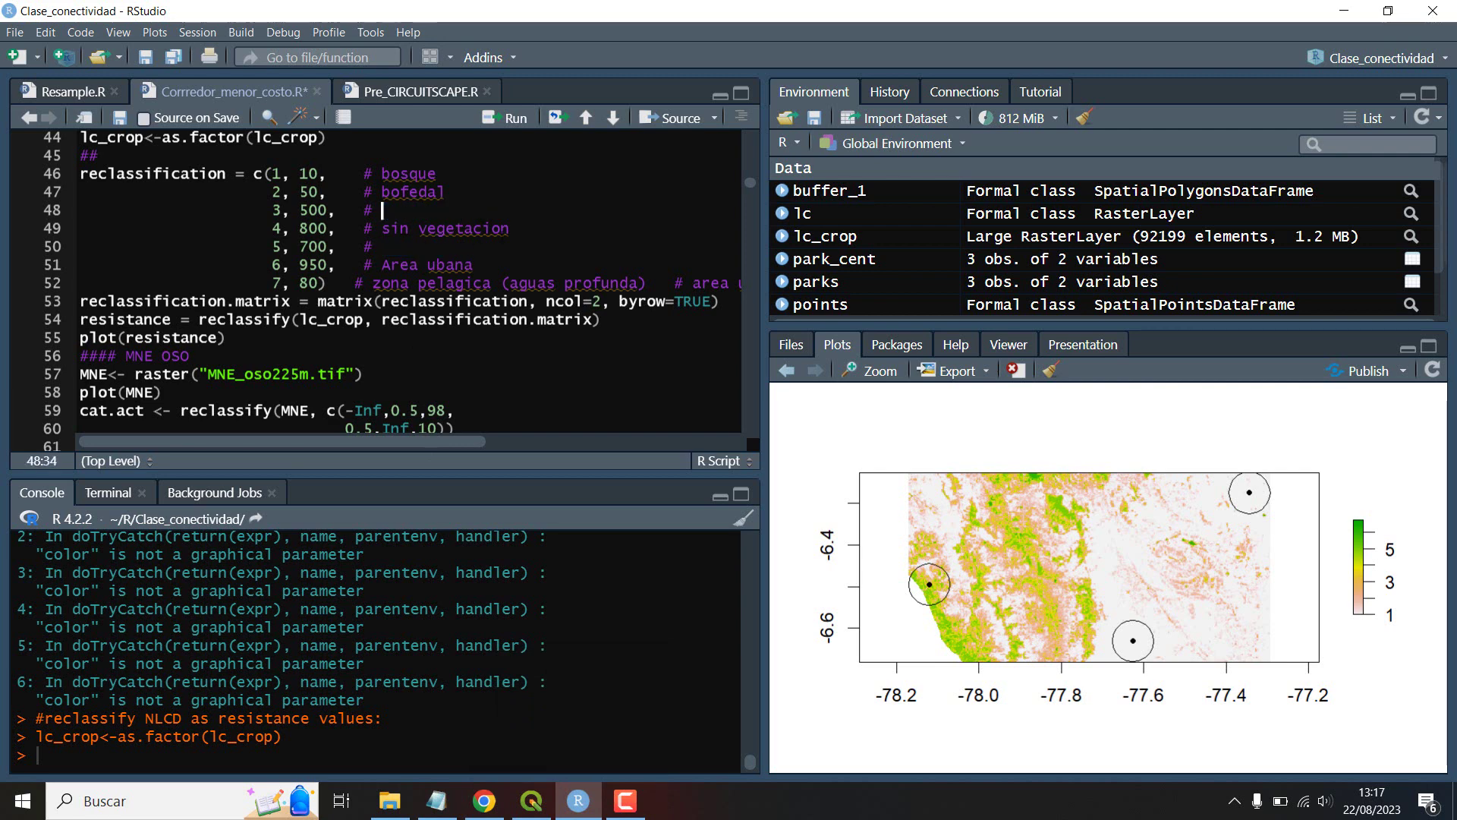
Step: Delete the comment texts "sin vegetacion" for class 4 and "bofedal" for class 2, keeping the # signs
{"action": "left_click_drag", "start_coordinate": [510, 229], "coordinate": [383, 229]}
{"action": "key", "text": "BackSpace"}
{"action": "left_click_drag", "start_coordinate": [445, 192], "coordinate": [392, 192]}
{"action": "key", "text": "BackSpace"}
{"action": "key", "text": "BackSpace"}
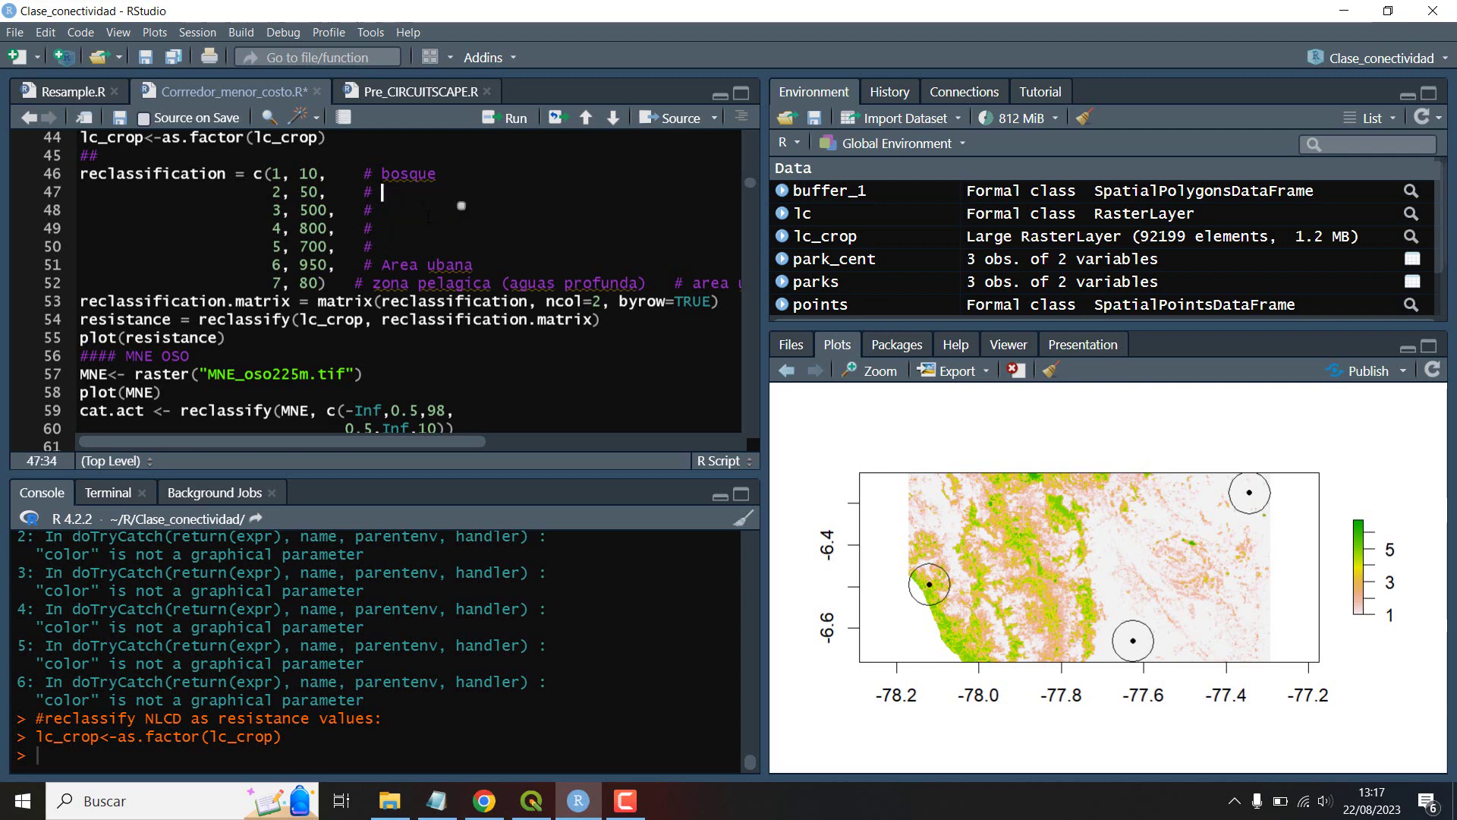
Step: Delete the class 6 comment text "Area ubana" and the "zona pelagica (aguas profunda)" text for class 7
{"action": "key", "text": "Down"}
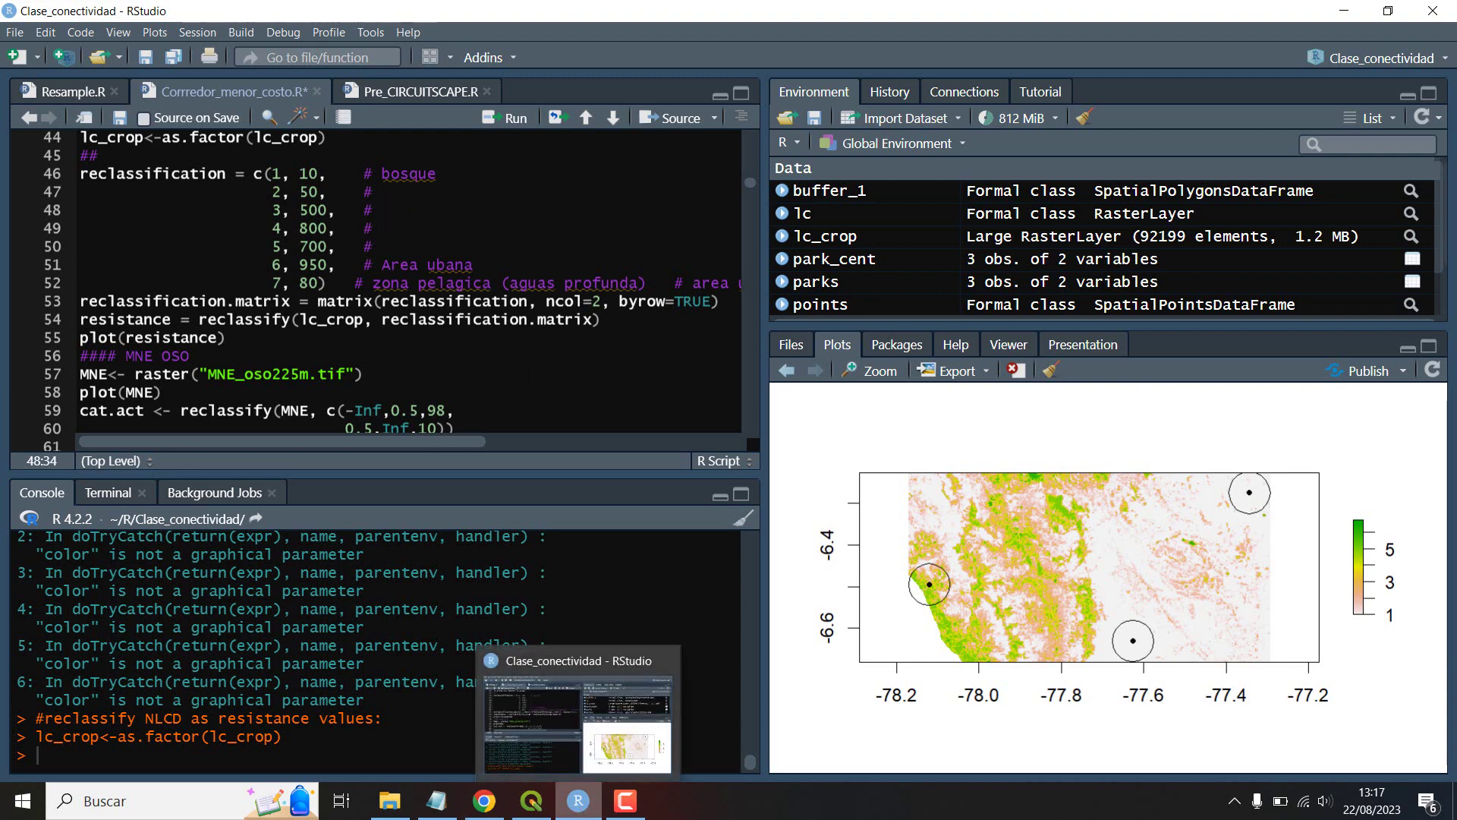
{"action": "left_click_drag", "start_coordinate": [473, 264], "coordinate": [400, 264]}
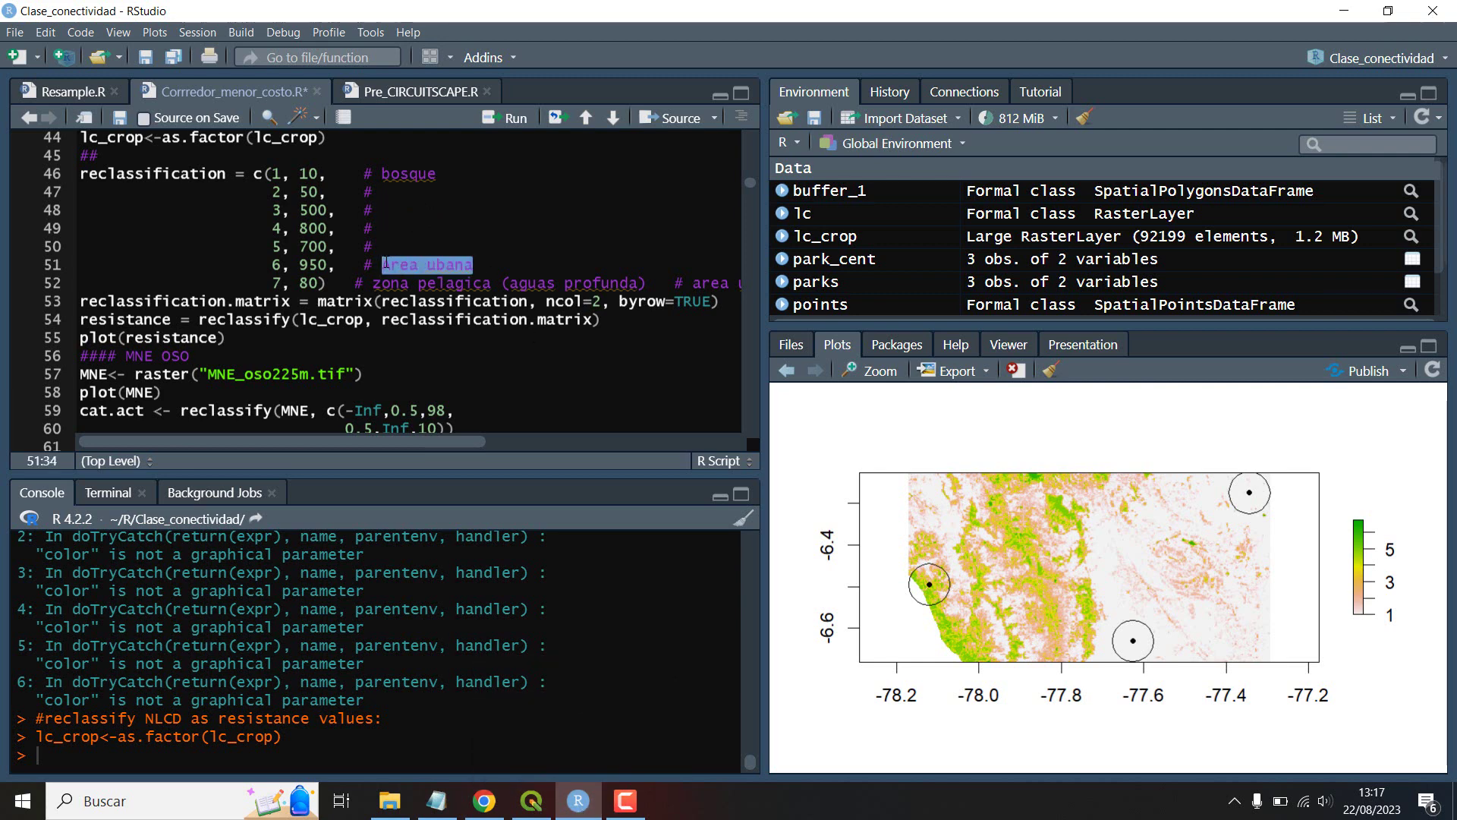
{"action": "key", "text": "BackSpace"}
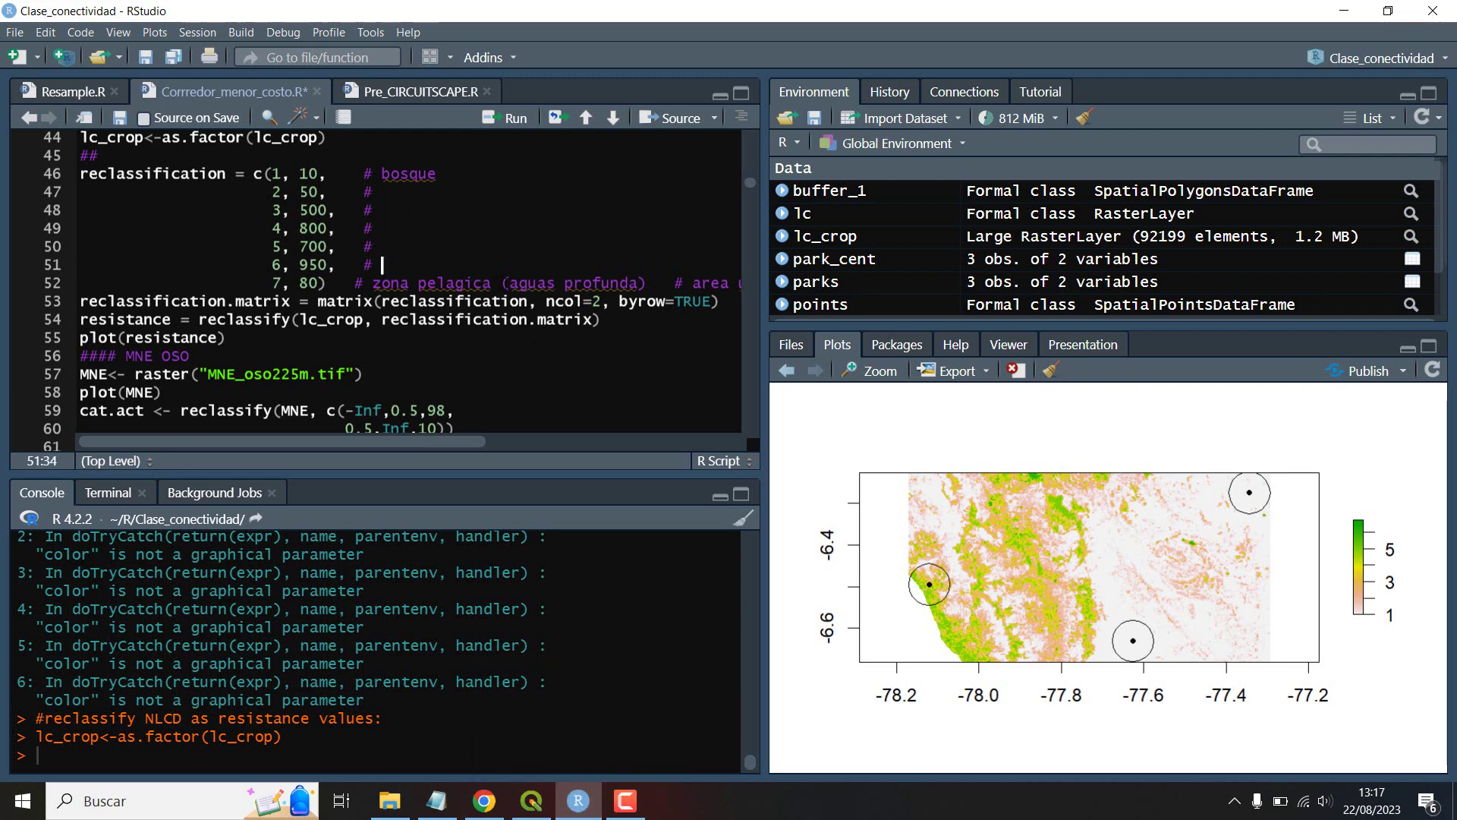
{"action": "left_click_drag", "start_coordinate": [666, 282], "coordinate": [373, 283]}
{"action": "key", "text": "BackSpace"}
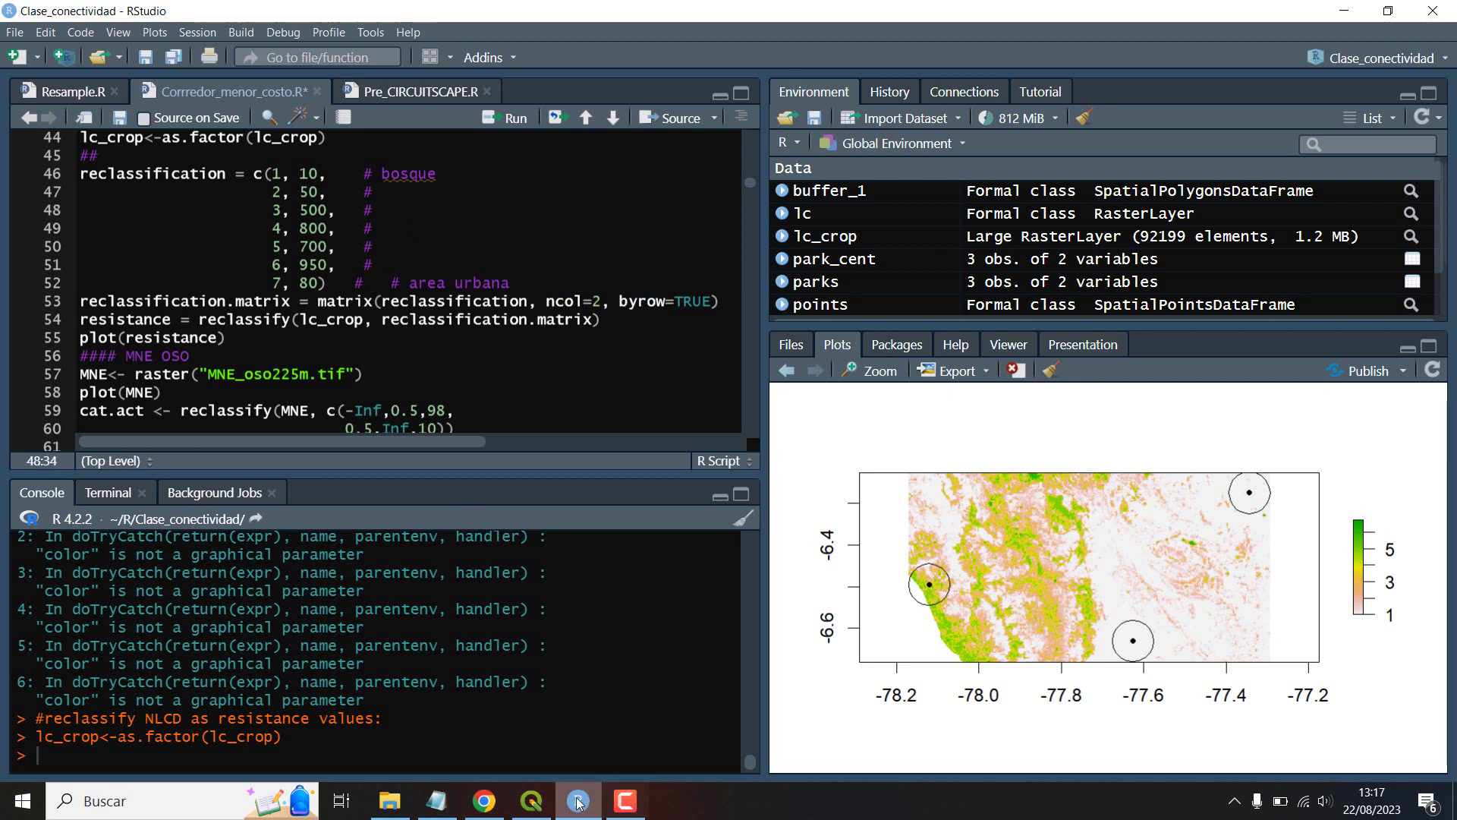
Step: Check the landcover classes in QGIS, return to RStudio and set the resistance value of class 5 to 800
{"action": "left_click", "coordinate": [578, 801]}
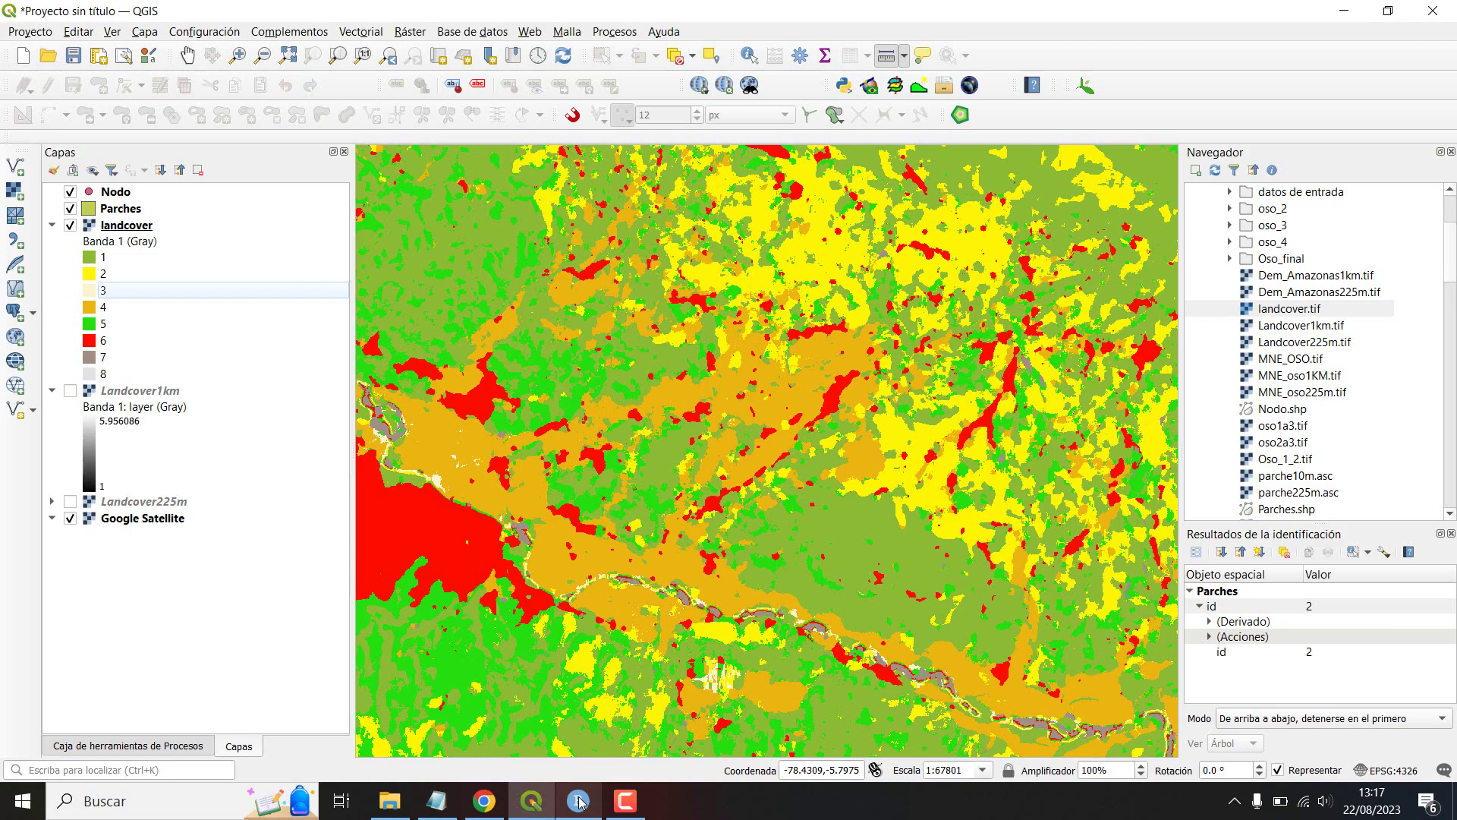
{"action": "left_click", "coordinate": [578, 801]}
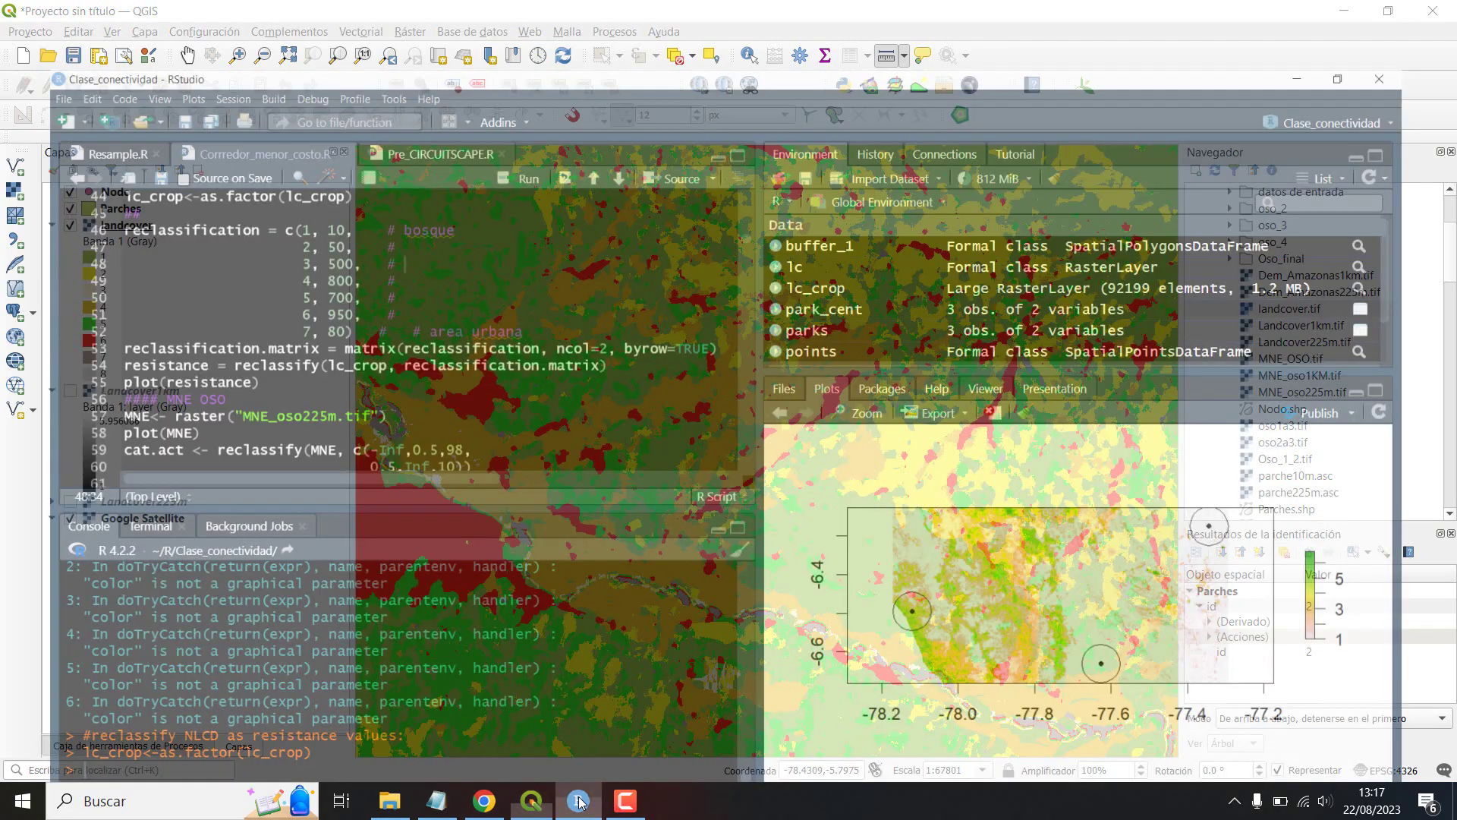
{"action": "left_click", "coordinate": [578, 800]}
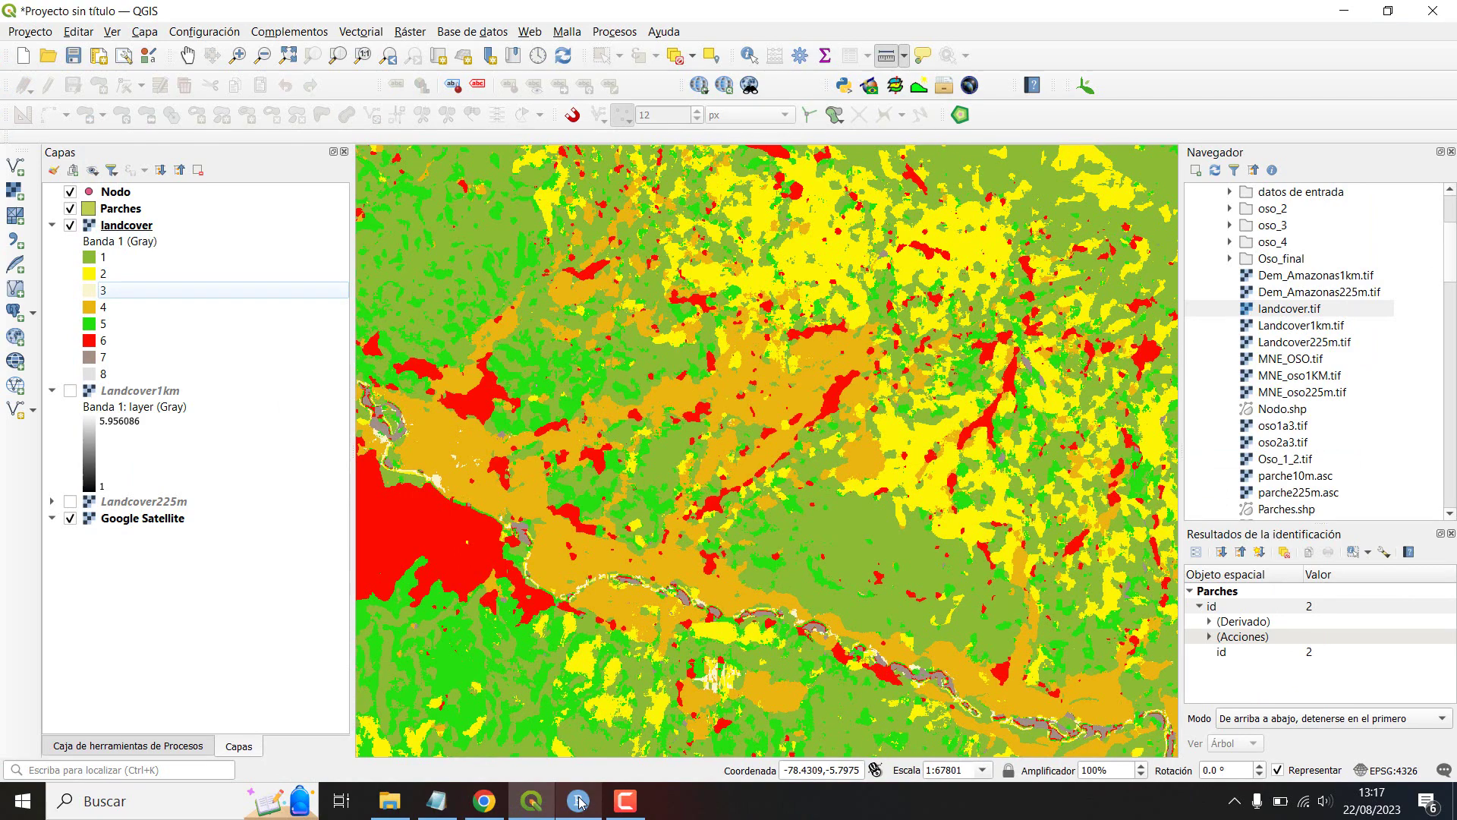
{"action": "left_click", "coordinate": [579, 801]}
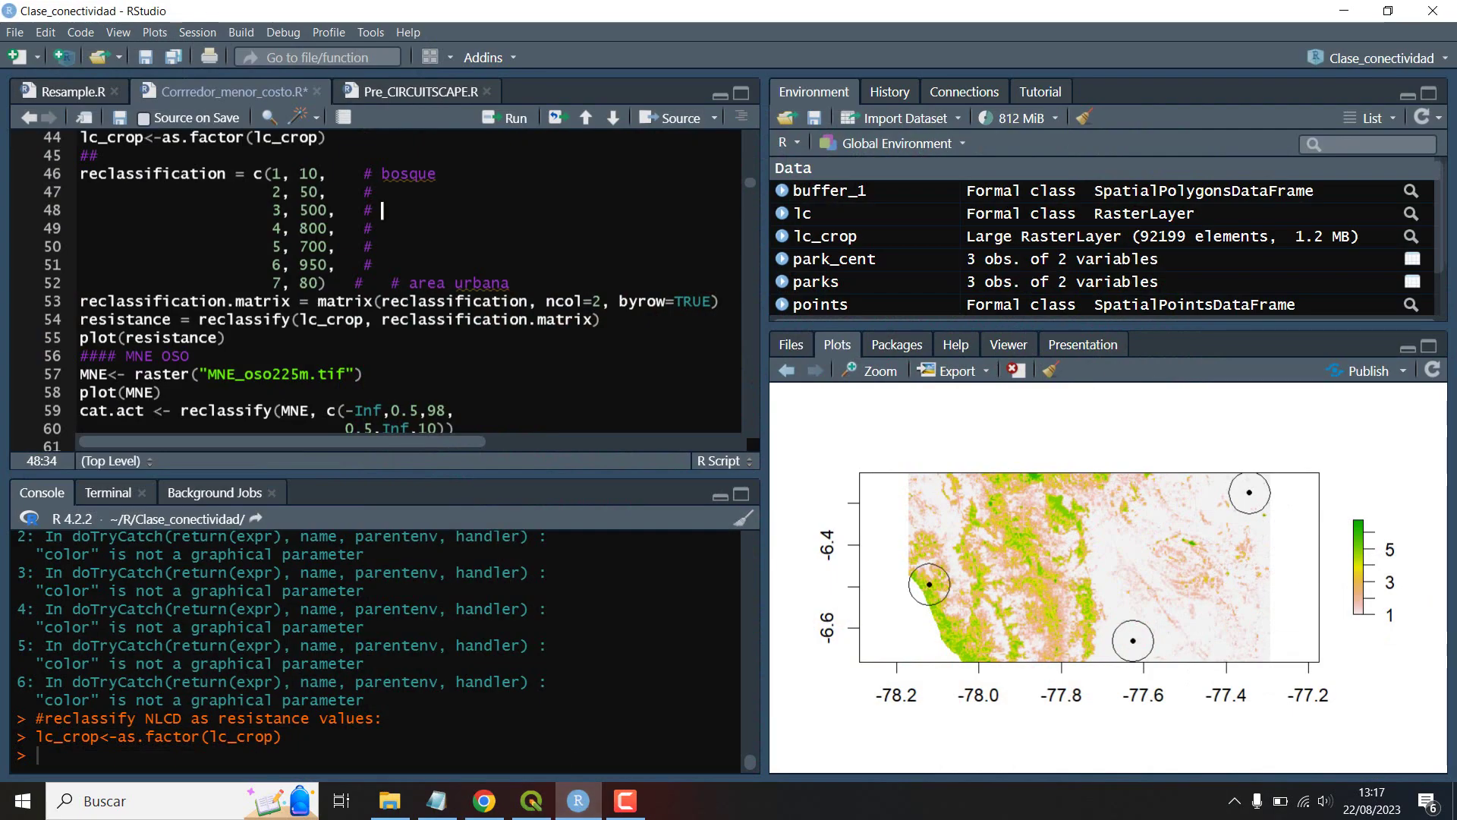
{"action": "left_click", "coordinate": [310, 246]}
{"action": "key", "text": "BackSpace"}
{"action": "type", "text": "8"}
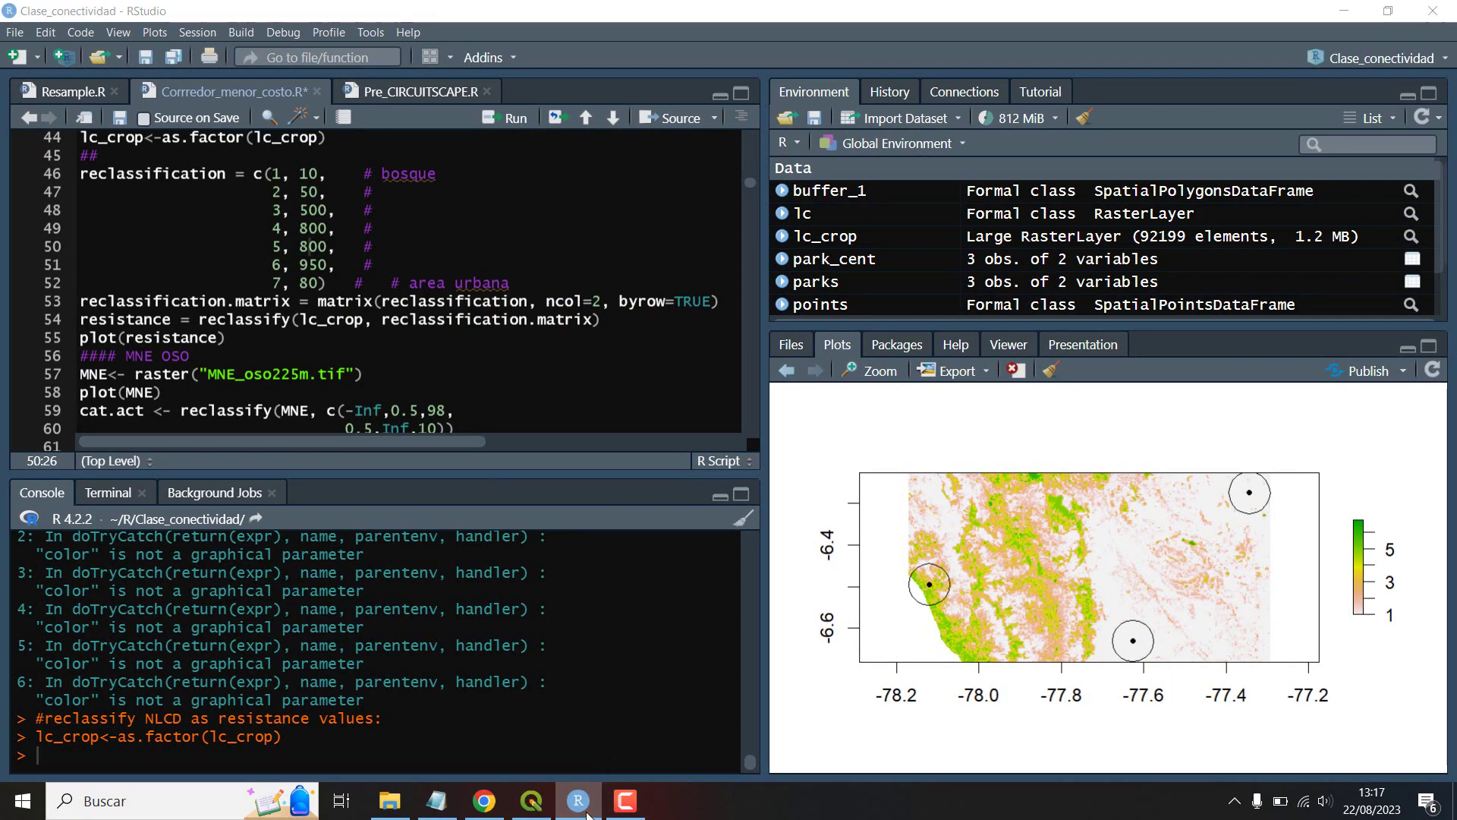
Step: Review the red class 6 areas in QGIS, then label class 6 "Zonas urbanas" in the RStudio reclassification vector's comment
{"action": "left_click", "coordinate": [584, 809]}
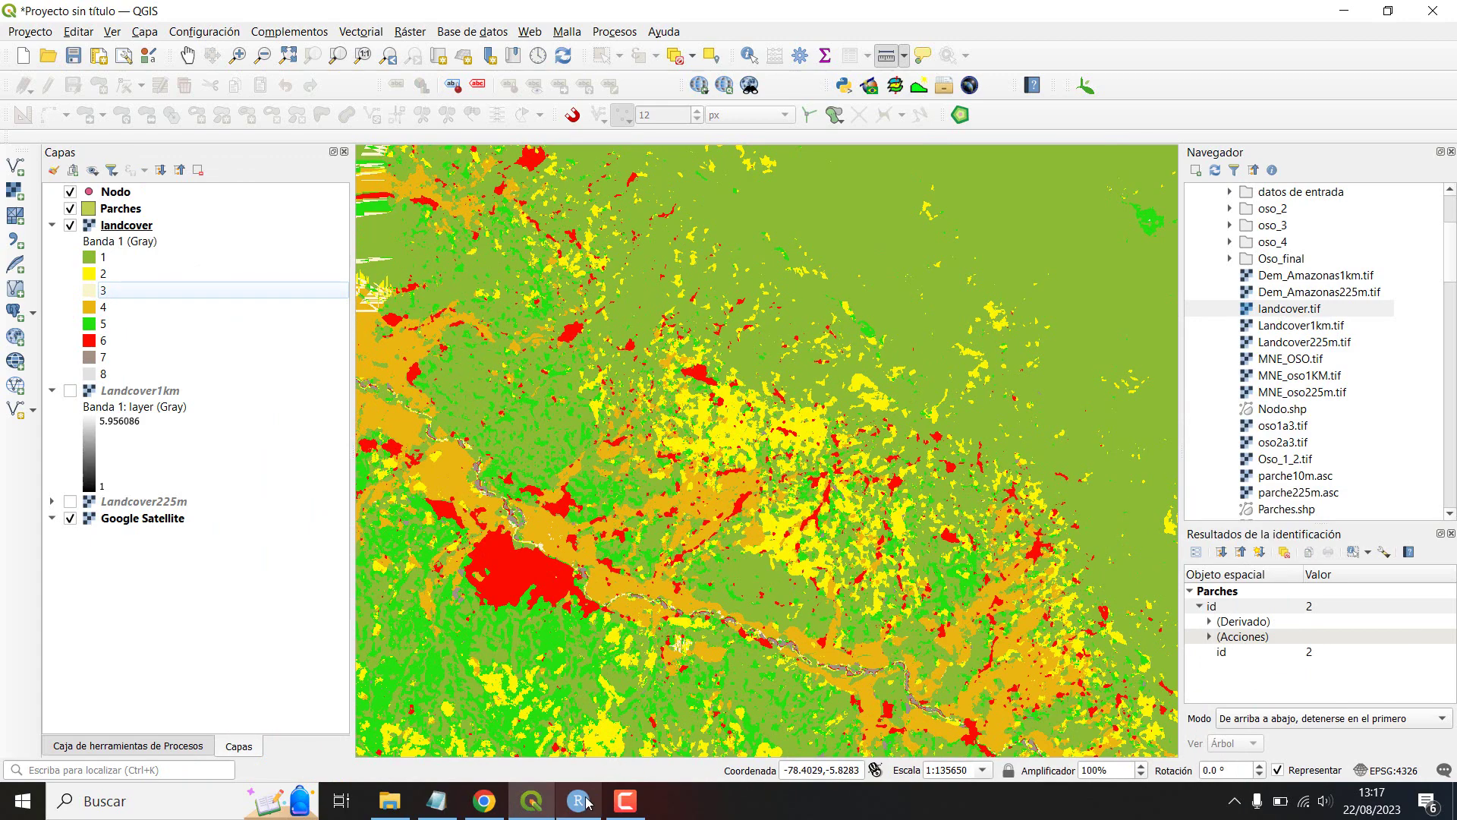
{"action": "left_click", "coordinate": [586, 807]}
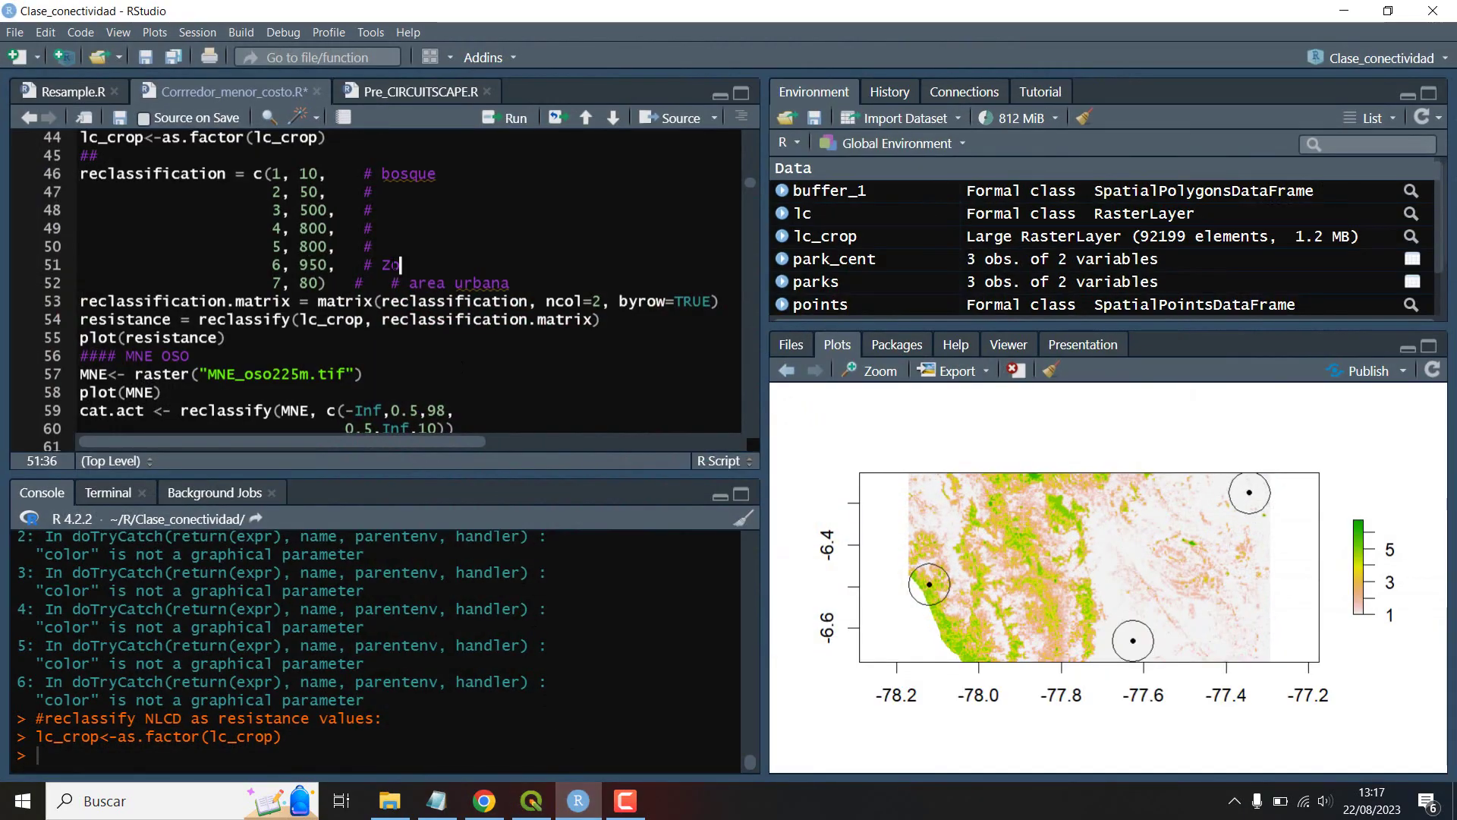
{"action": "type", "text": "nas urbanas"}
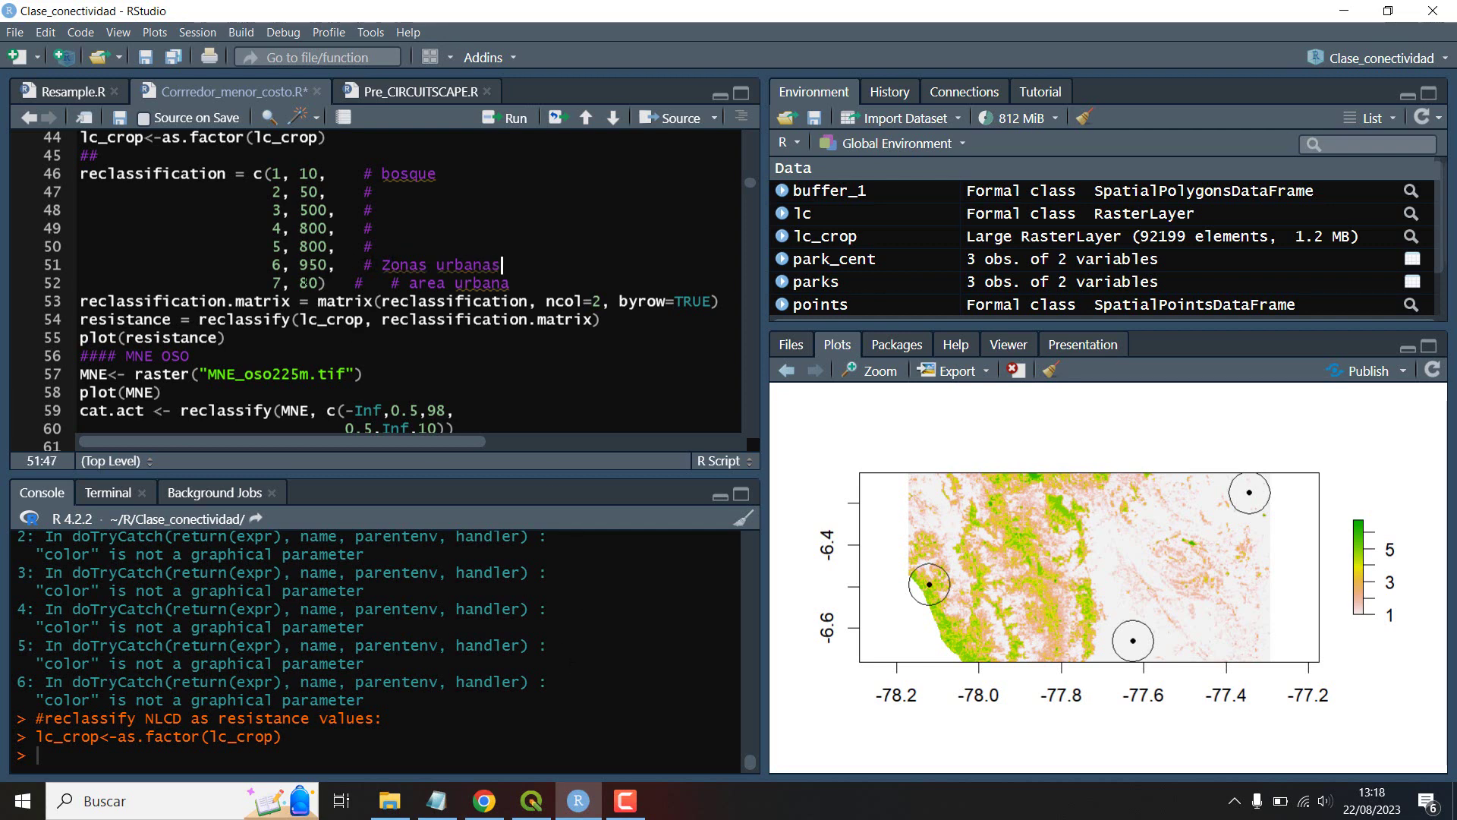
Step: Switch to QGIS and examine the landcover classes farther southeast, around the red urban patches and small grey class 7 areas
{"action": "left_click", "coordinate": [578, 800]}
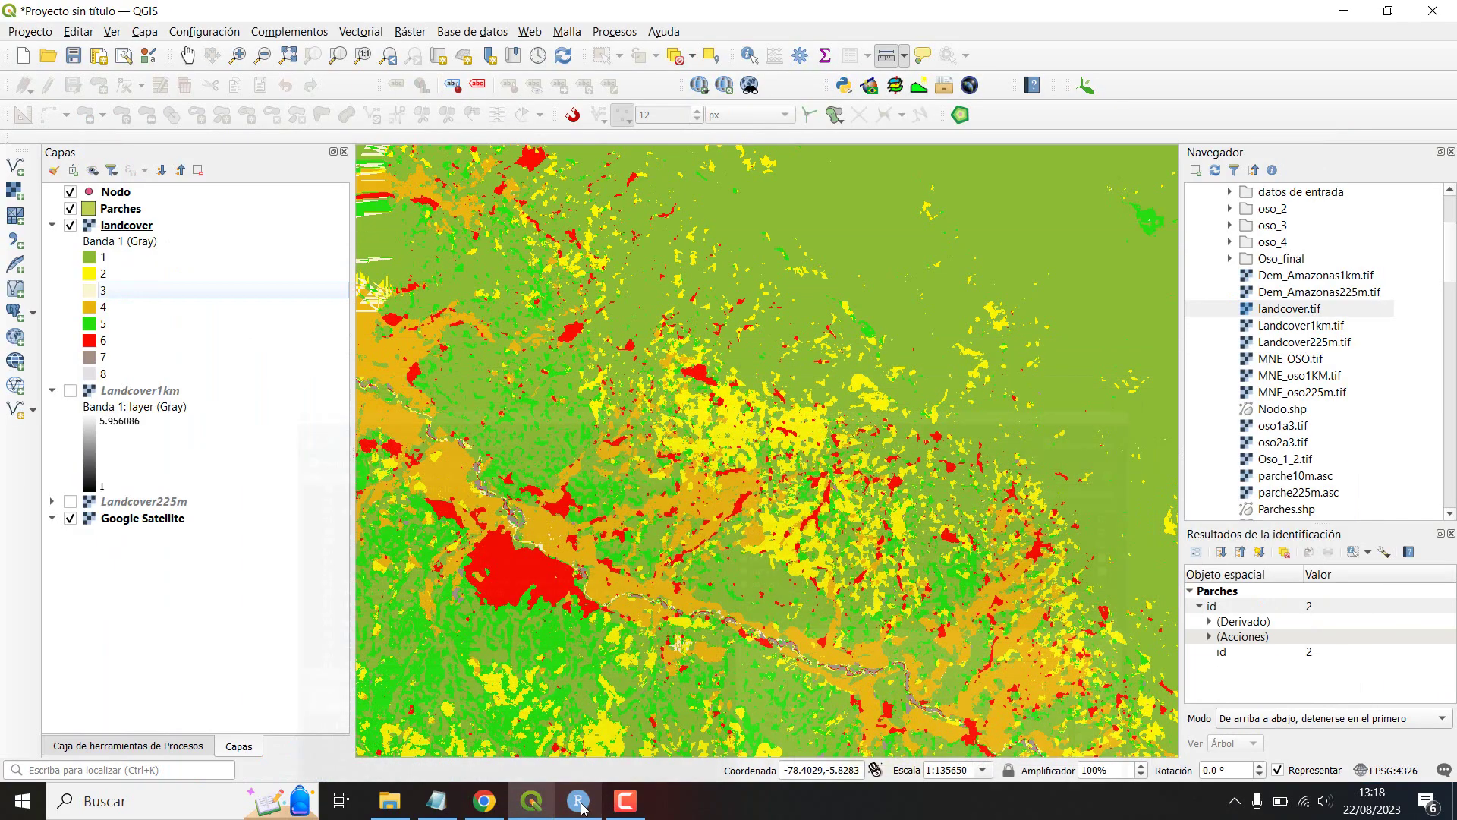
{"action": "scroll", "coordinate": [643, 544], "scroll_direction": "down", "scroll_amount": 2}
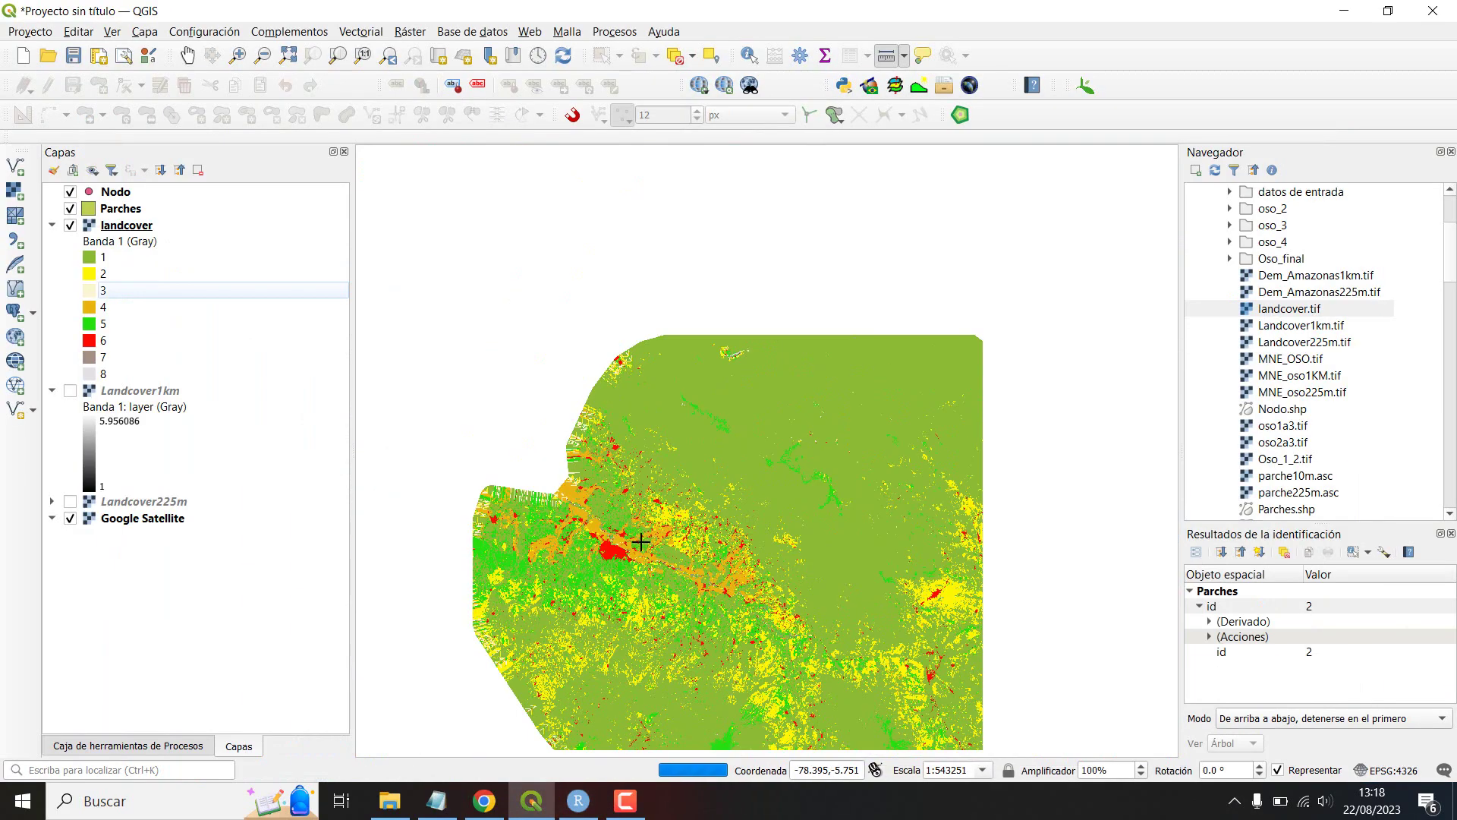
{"action": "left_click", "coordinate": [187, 59]}
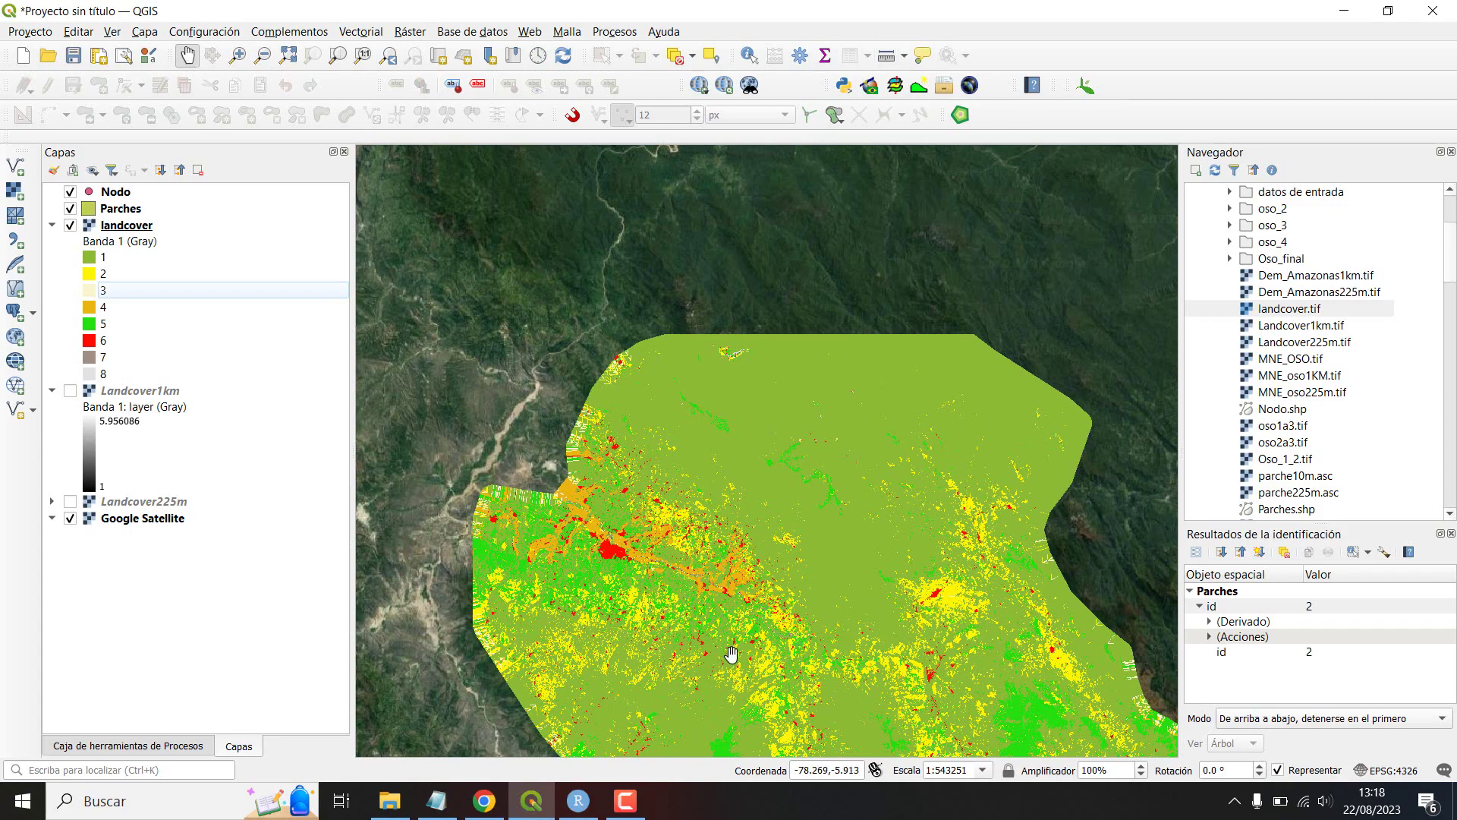
{"action": "left_click_drag", "start_coordinate": [729, 653], "coordinate": [575, 325]}
{"action": "scroll", "coordinate": [763, 338], "scroll_direction": "up", "scroll_amount": 1}
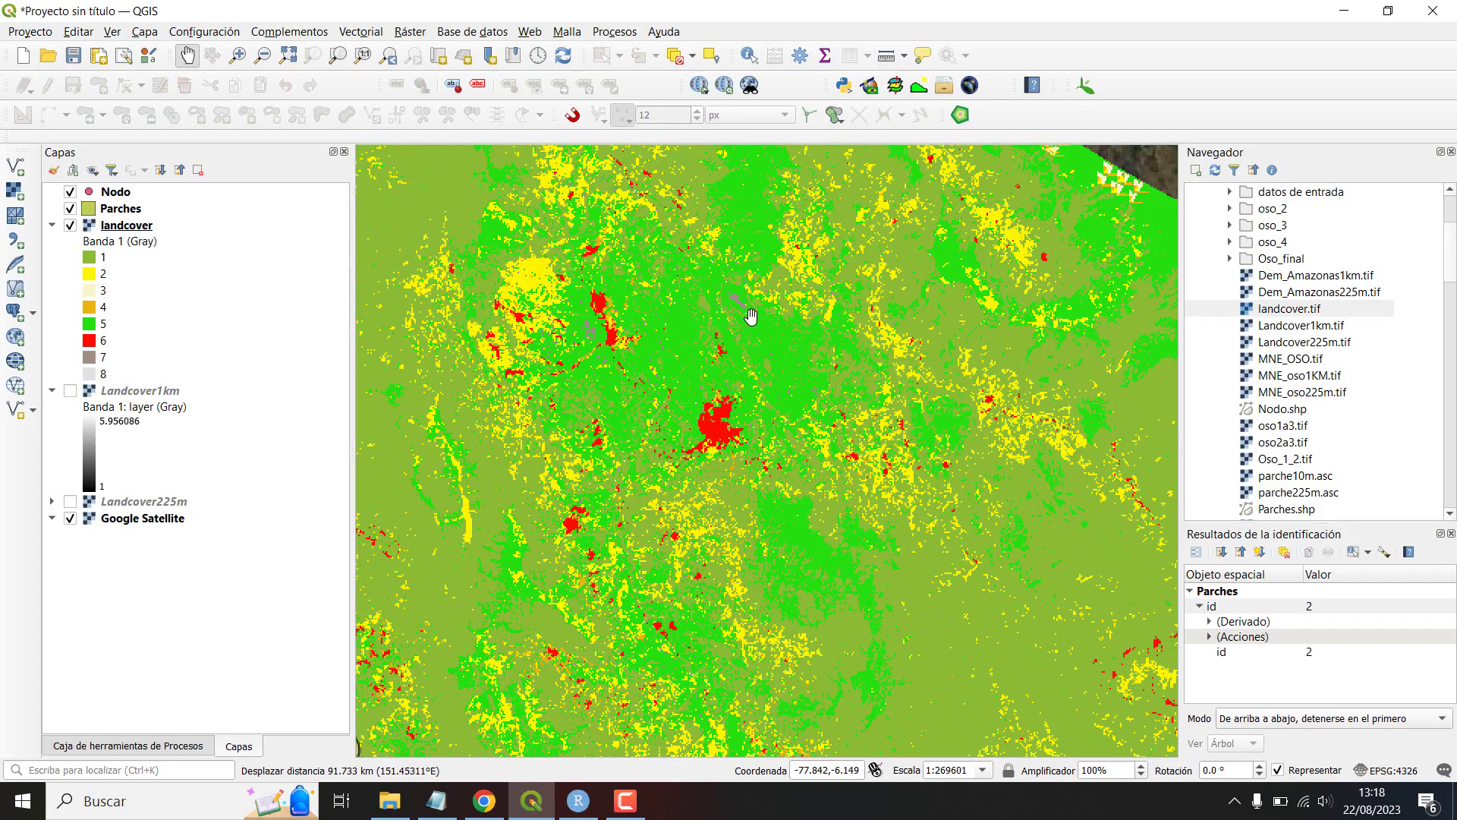
{"action": "scroll", "coordinate": [562, 317], "scroll_direction": "up", "scroll_amount": 1}
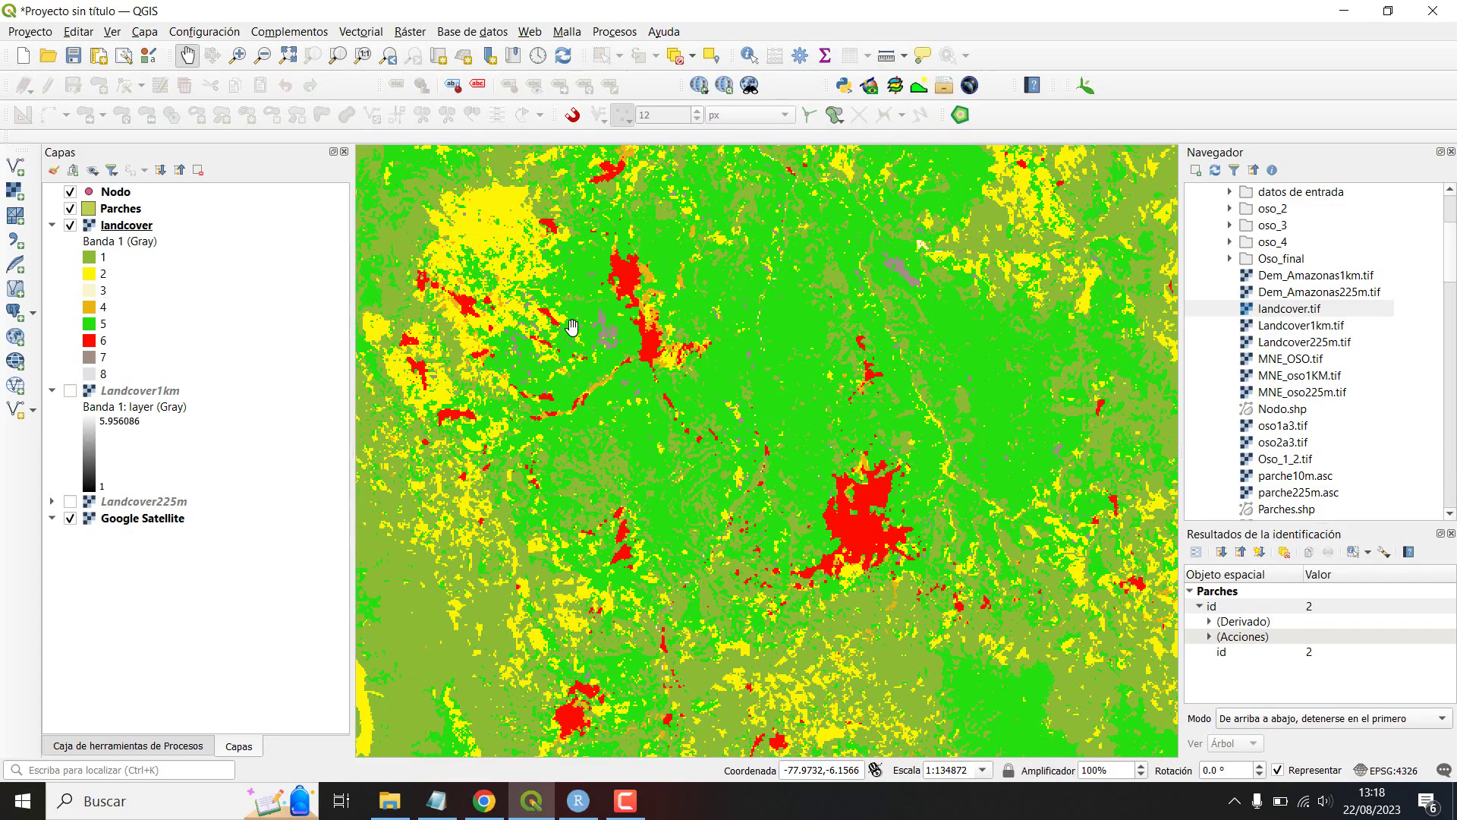
{"action": "left_click_drag", "start_coordinate": [579, 305], "coordinate": [620, 394]}
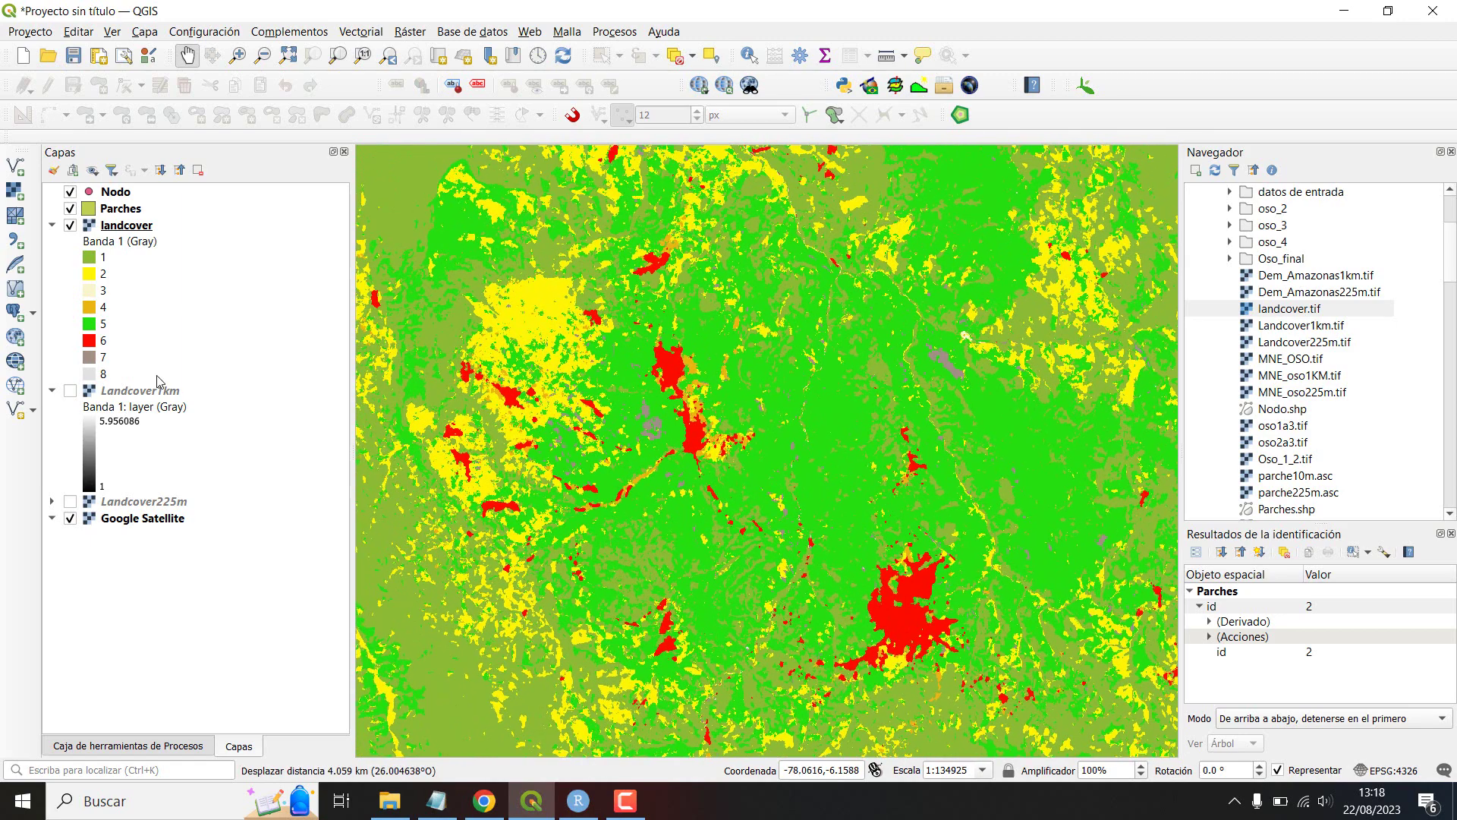
Step: Recolor class 7 of the landcover layer to the recent pink #e38ce9 and apply the symbology
{"action": "double_click", "coordinate": [110, 227]}
{"action": "scroll", "coordinate": [615, 285], "scroll_direction": "down", "scroll_amount": 2}
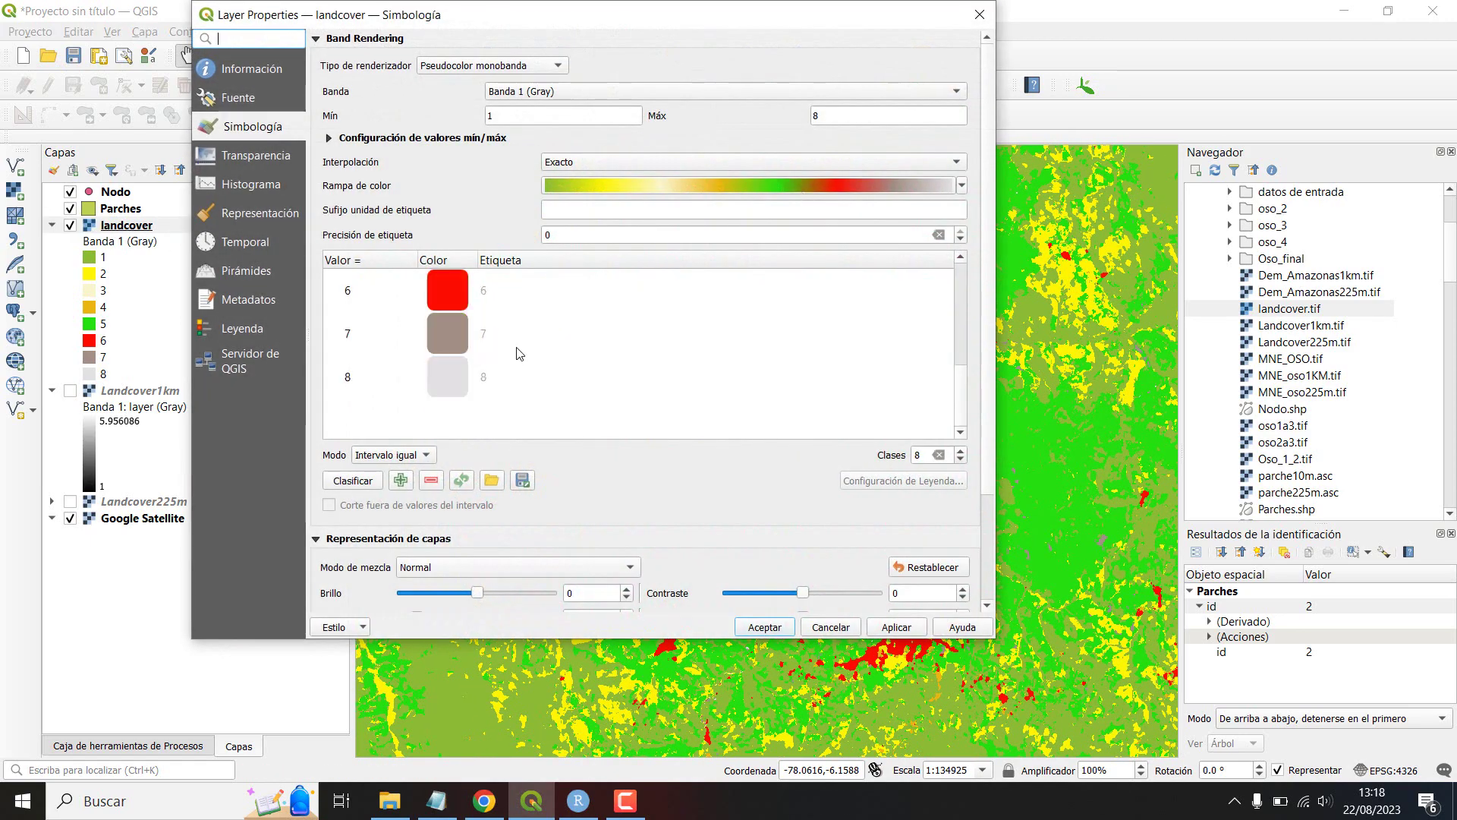
{"action": "double_click", "coordinate": [452, 331]}
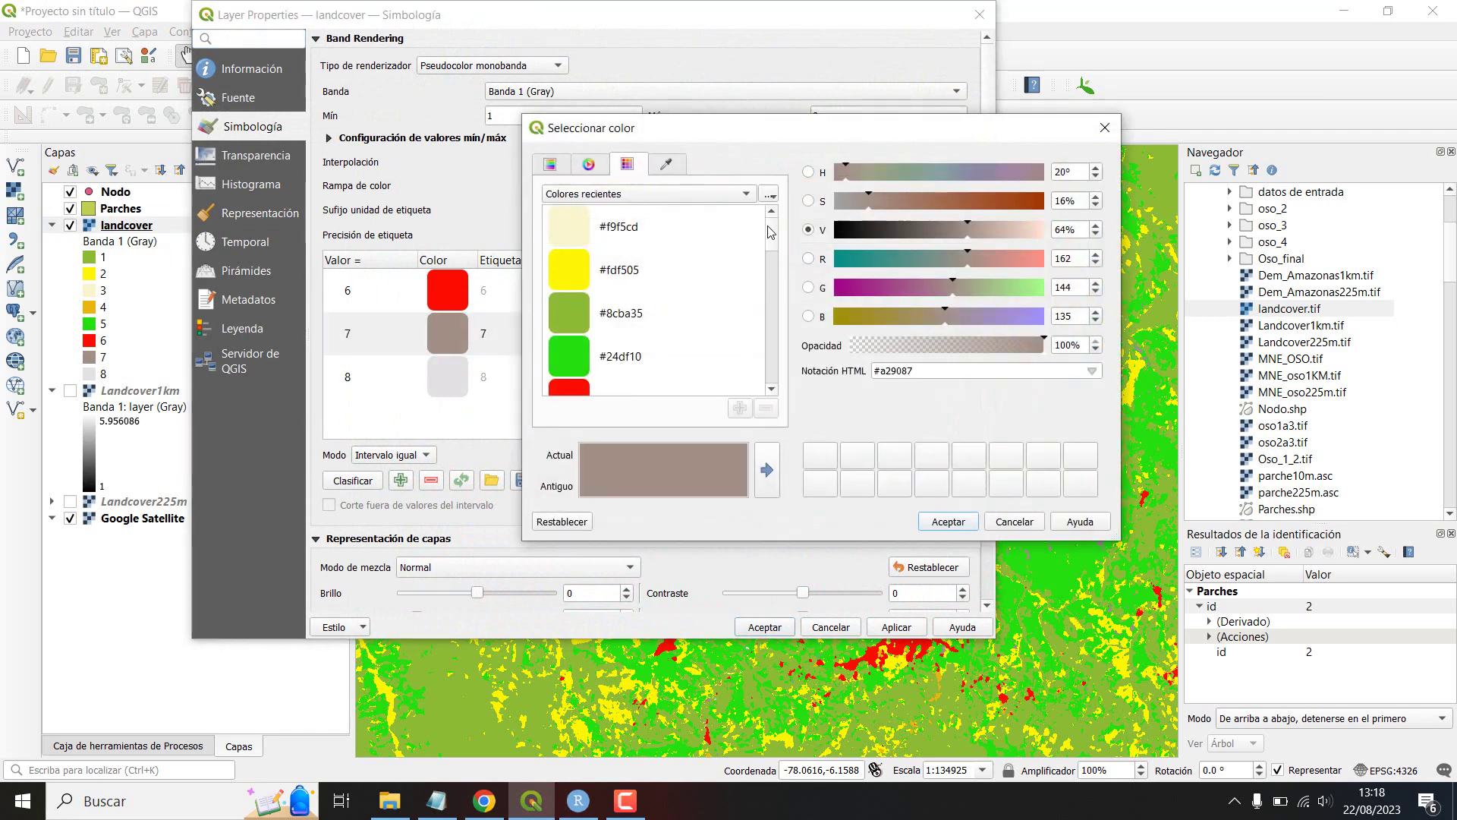
{"action": "scroll", "coordinate": [774, 241], "scroll_direction": "down", "scroll_amount": 6}
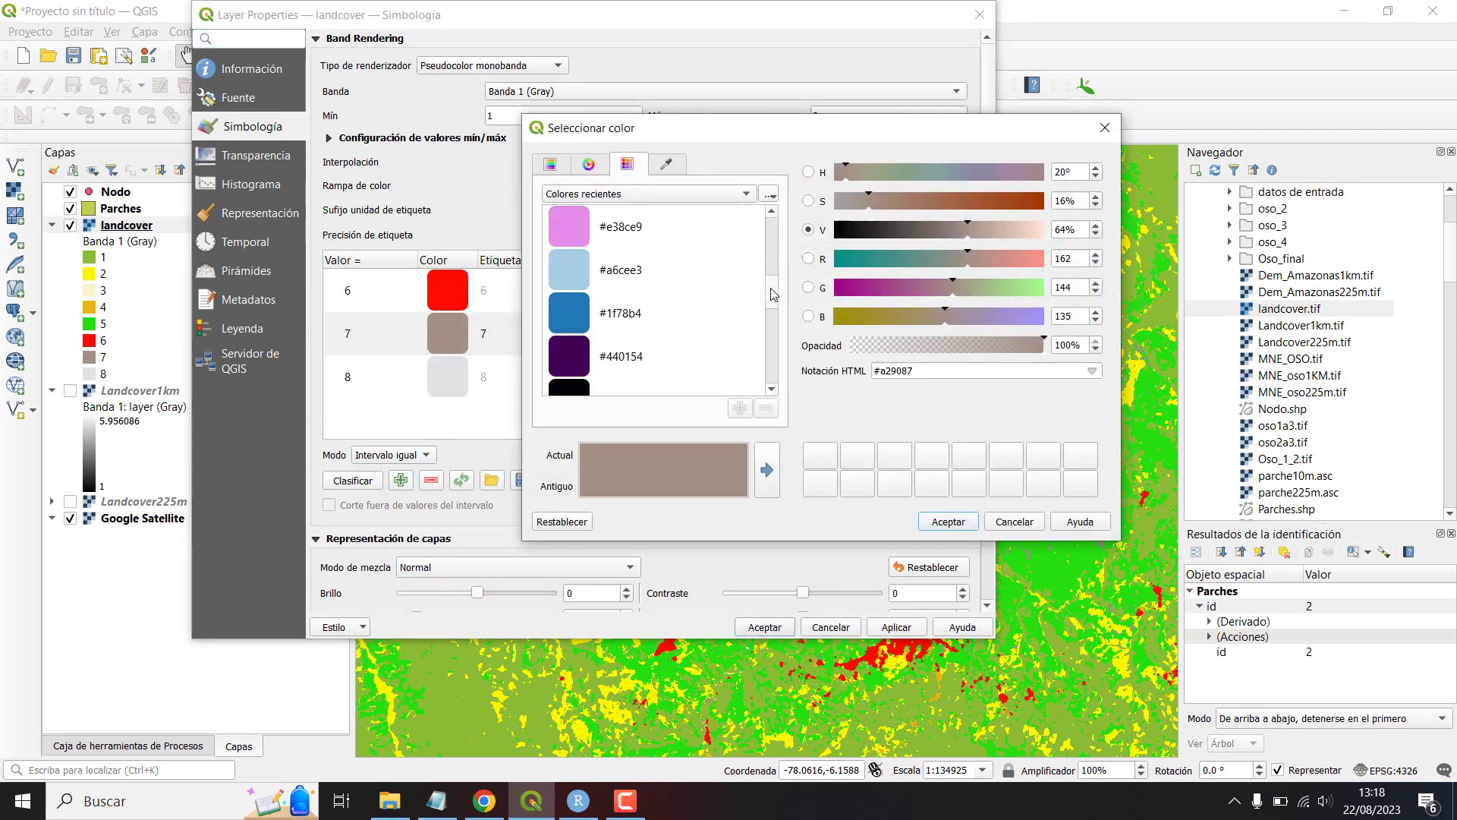
{"action": "scroll", "coordinate": [771, 311], "scroll_direction": "up", "scroll_amount": 5}
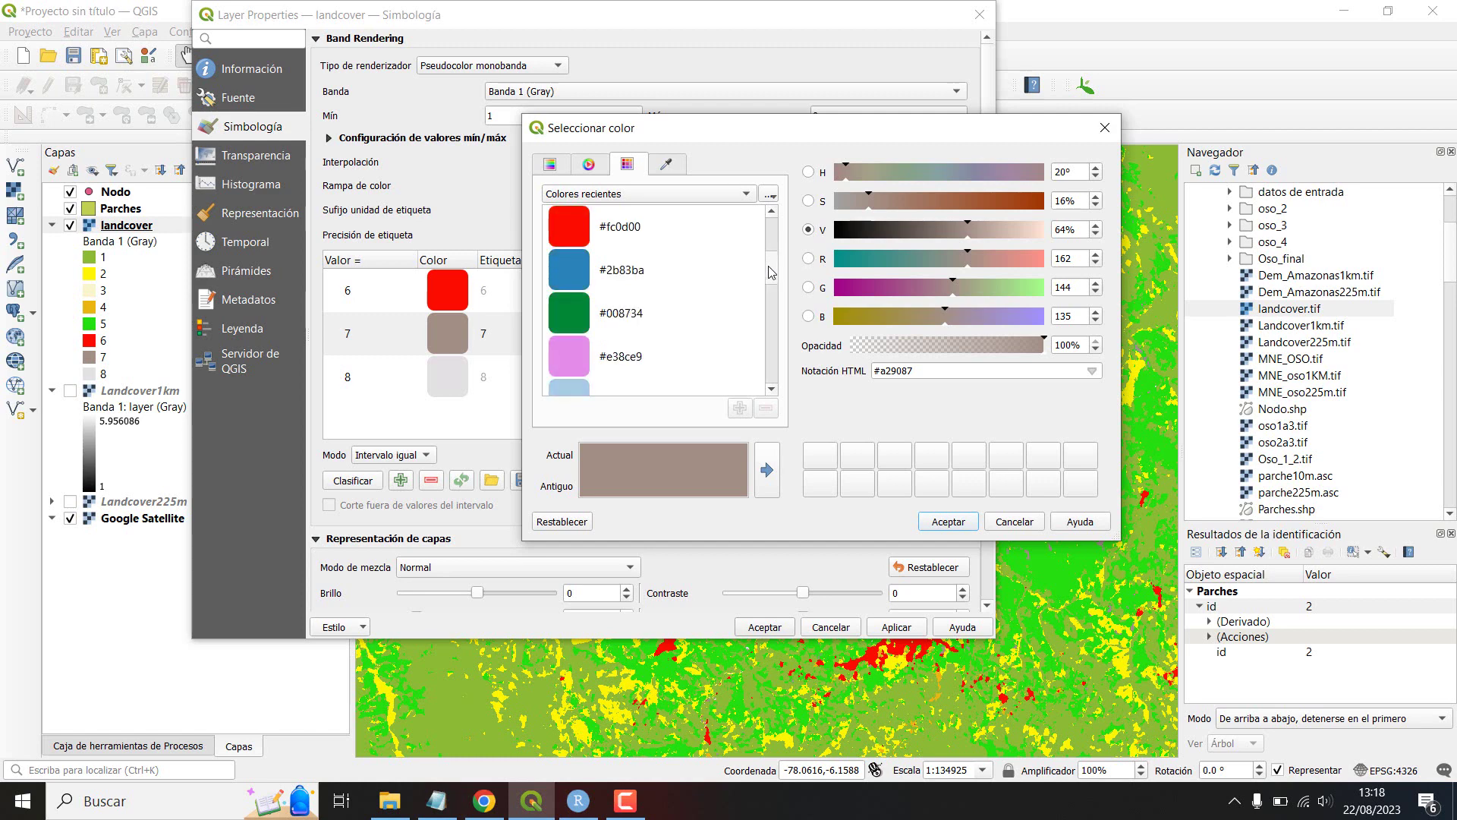
{"action": "left_click", "coordinate": [568, 356]}
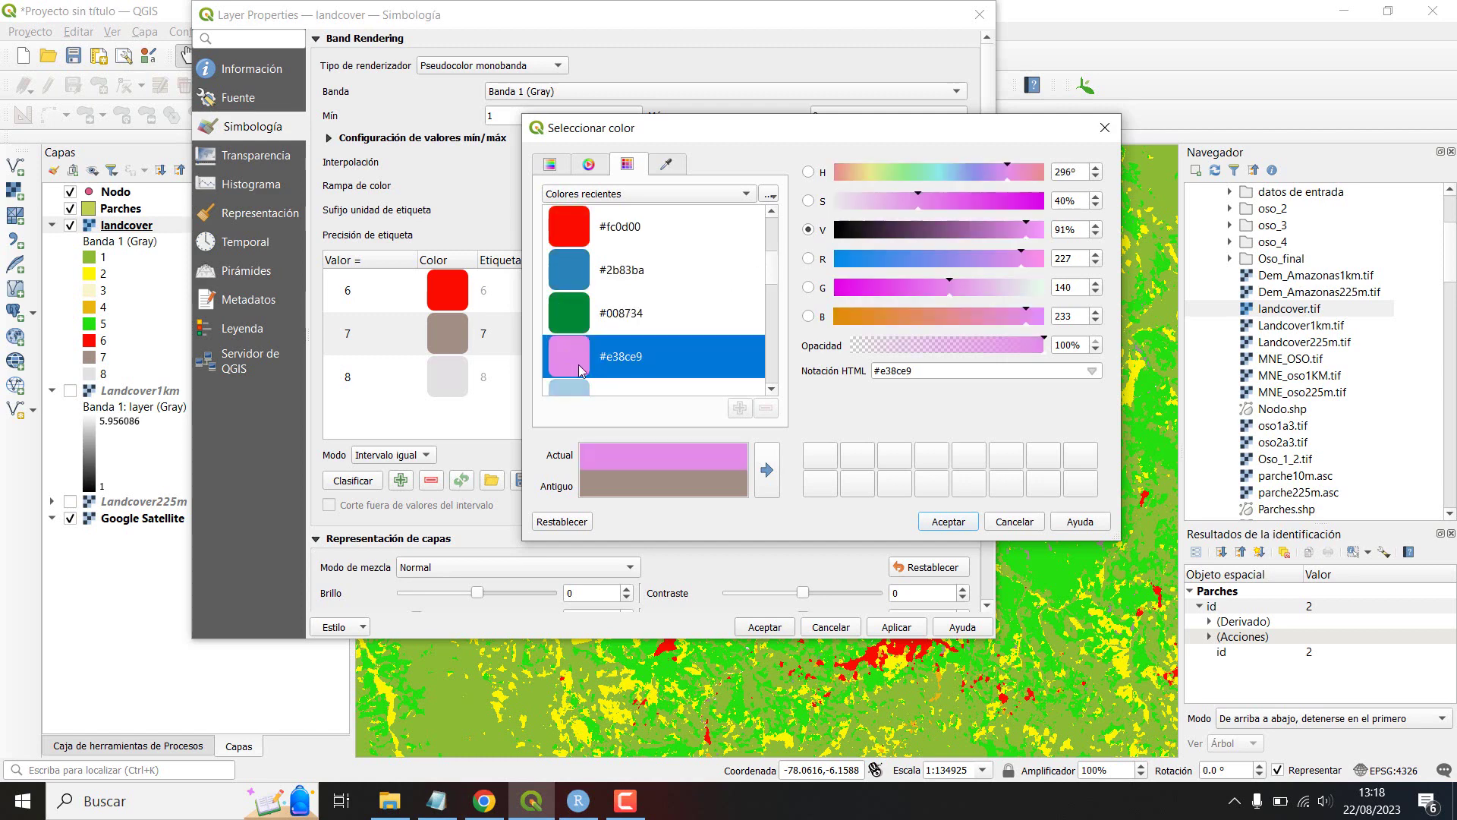
{"action": "left_click", "coordinate": [946, 521]}
{"action": "left_click", "coordinate": [897, 628]}
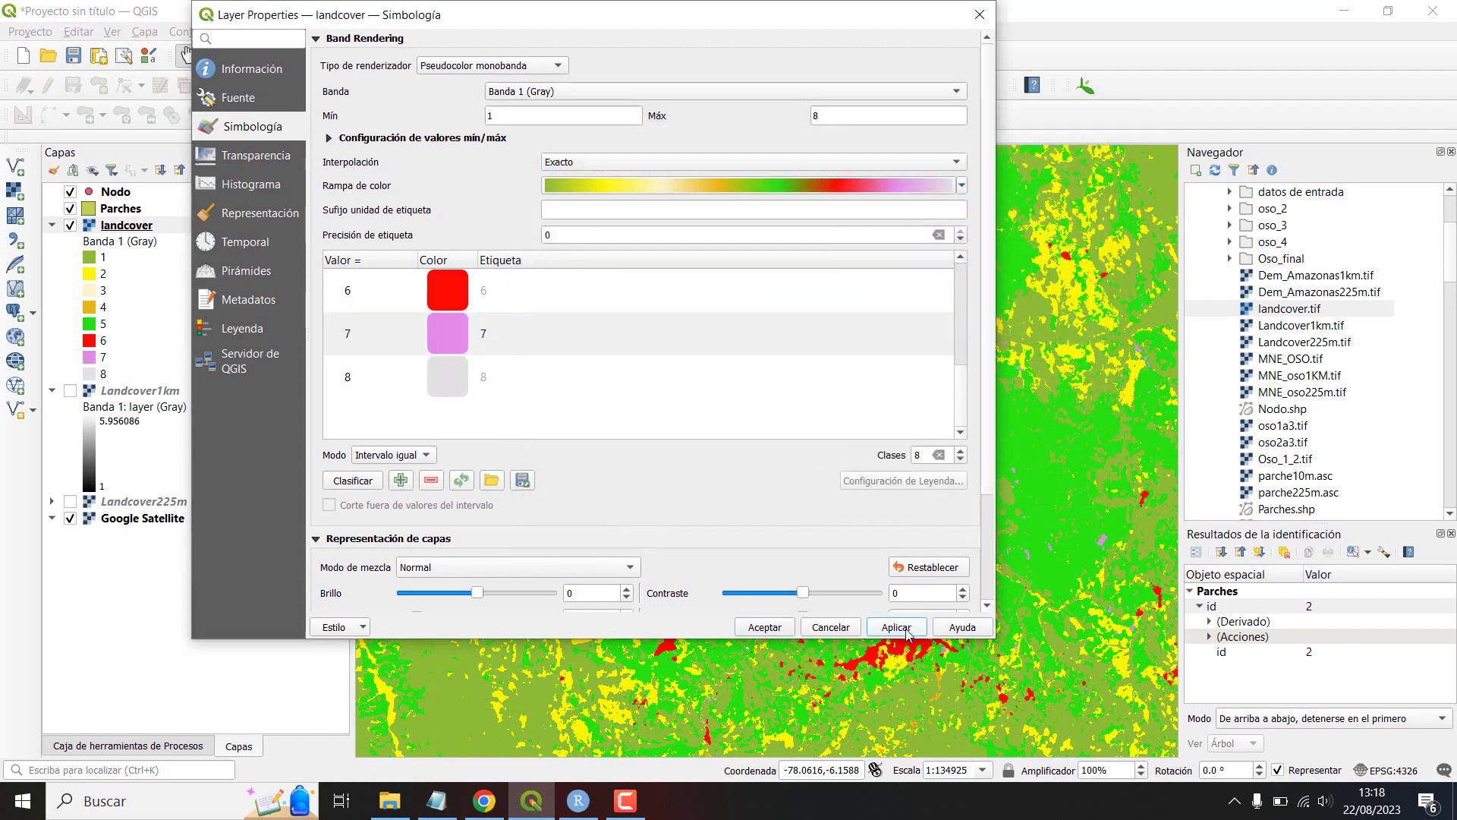
{"action": "left_click", "coordinate": [765, 628]}
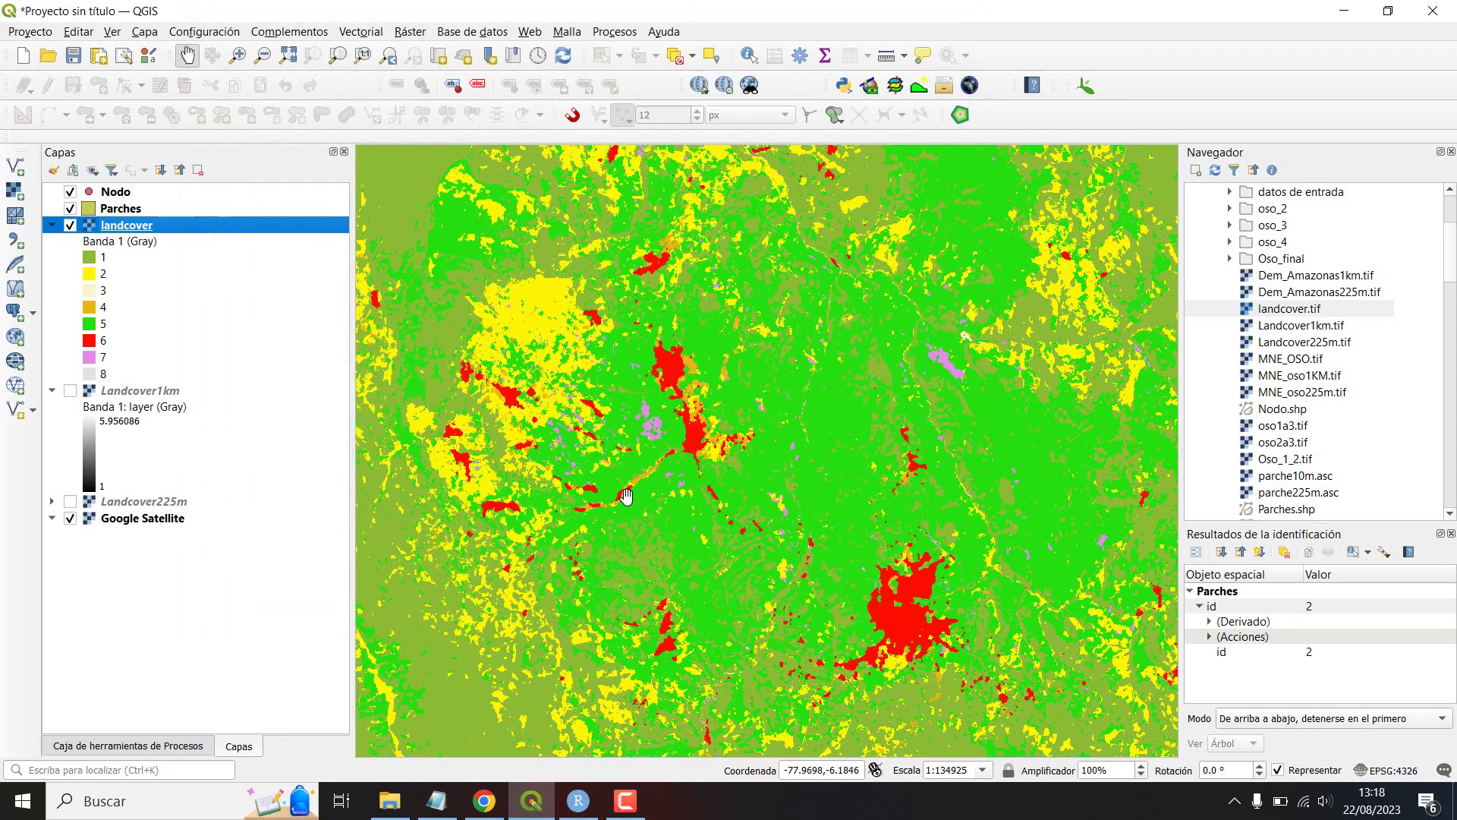
Step: Review class 7 across the map, consult the Matucana land cover map in Earth Engine in Chrome, and return to QGIS
{"action": "scroll", "coordinate": [626, 495], "scroll_direction": "down", "scroll_amount": 2}
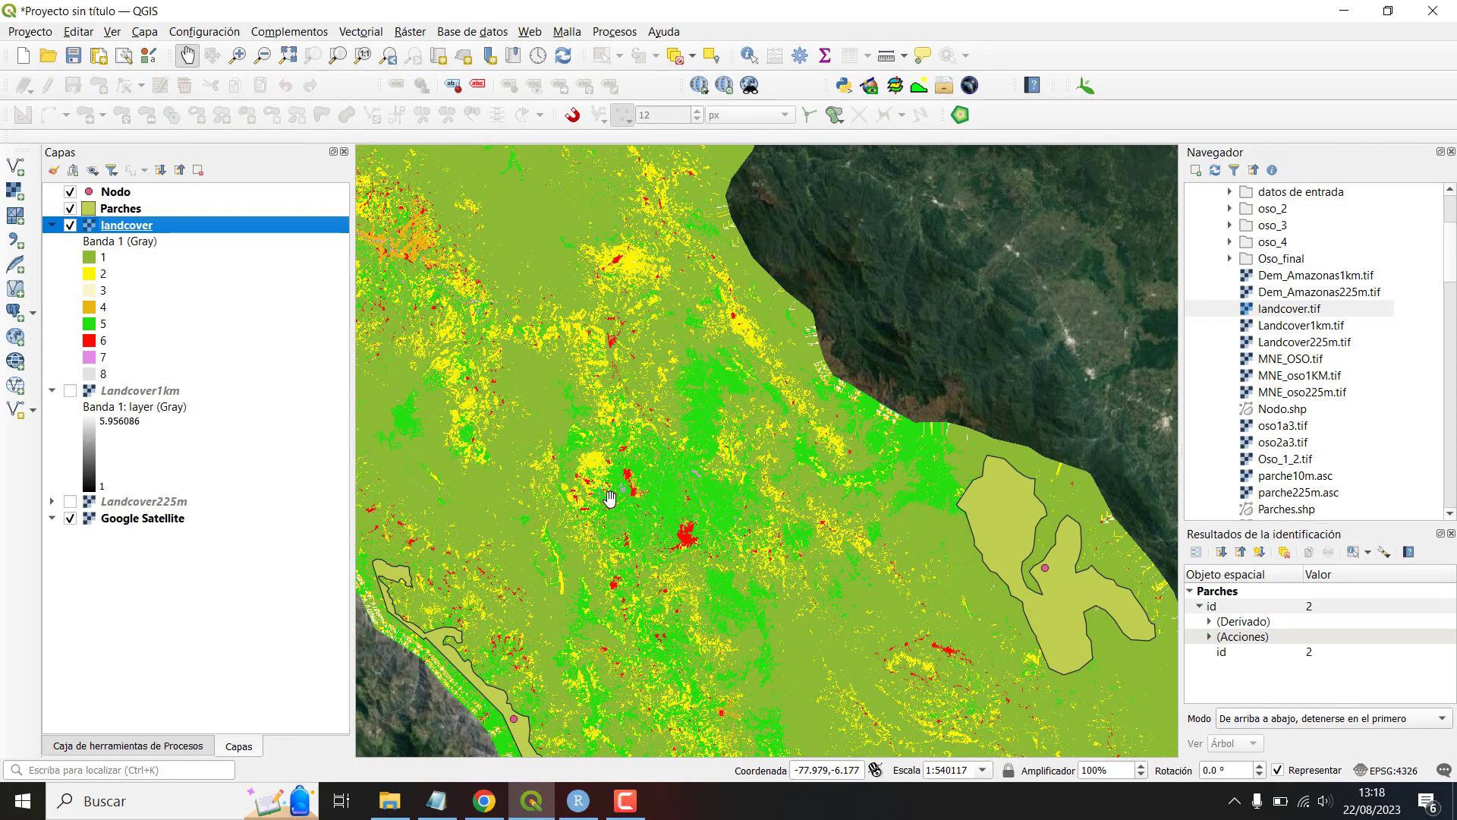
{"action": "scroll", "coordinate": [611, 494], "scroll_direction": "up", "scroll_amount": 1}
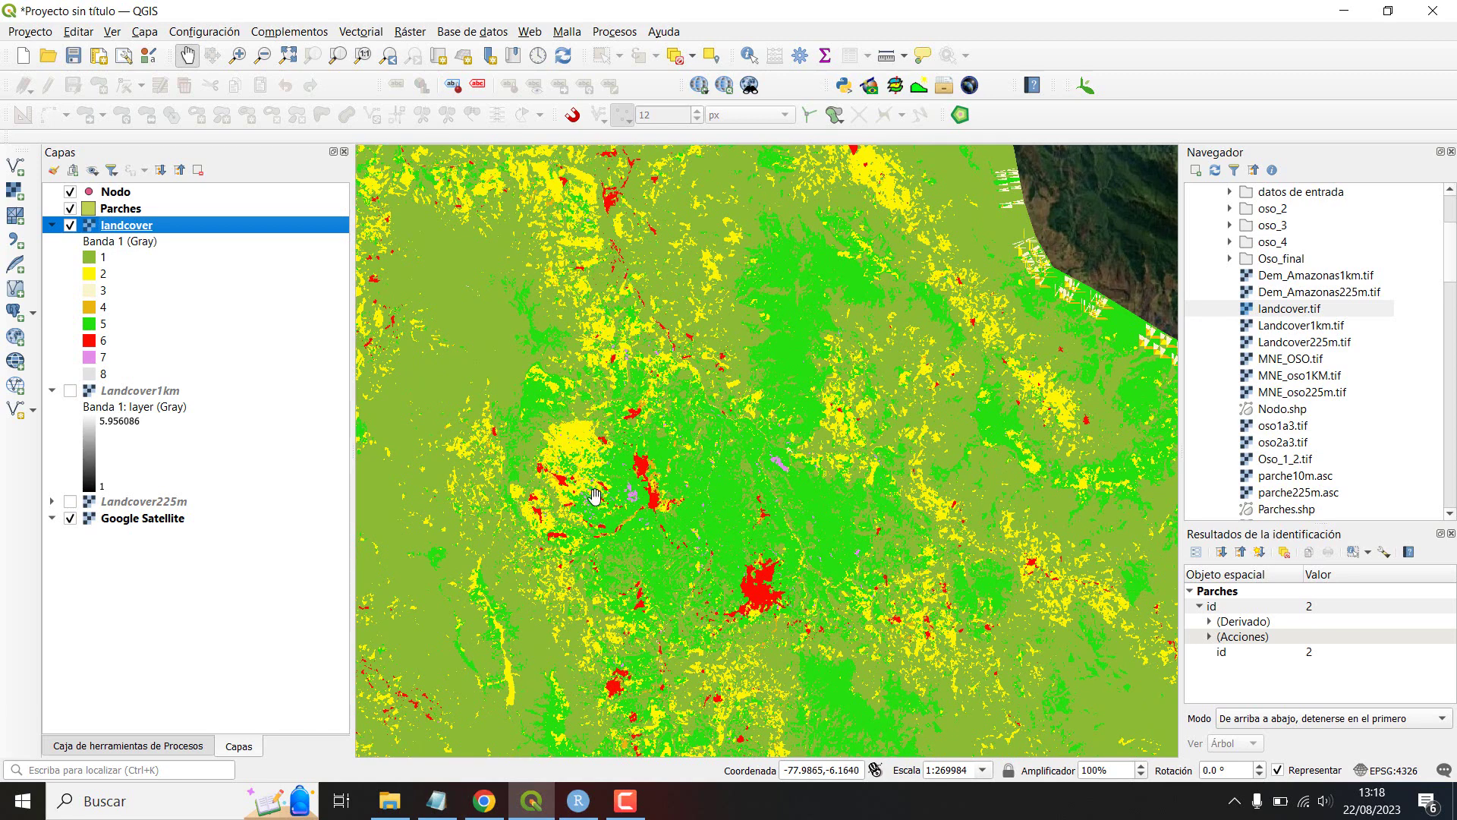
{"action": "left_click", "coordinate": [490, 803]}
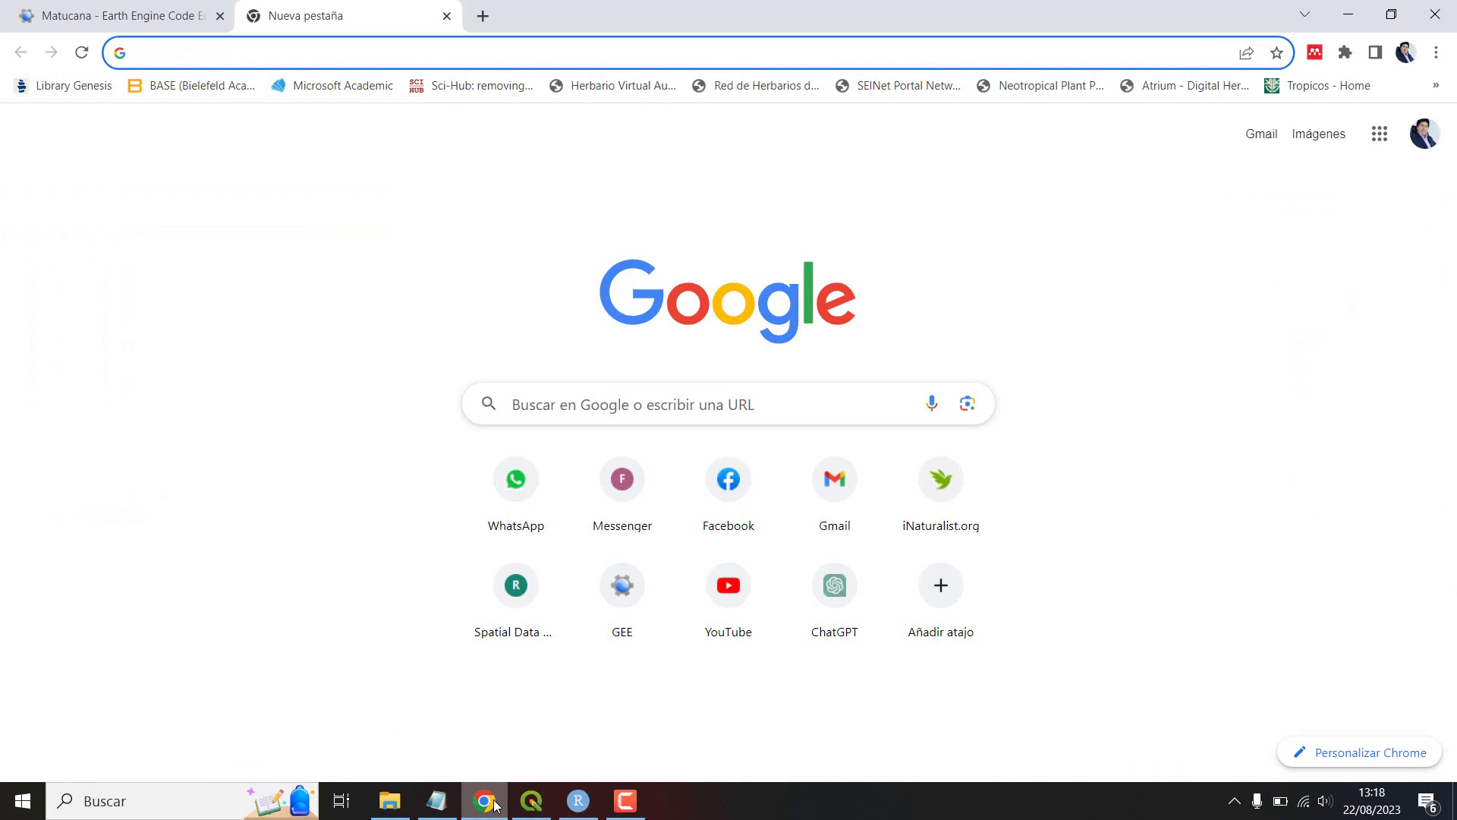
{"action": "left_click", "coordinate": [132, 17]}
{"action": "scroll", "coordinate": [586, 529], "scroll_direction": "down", "scroll_amount": 5}
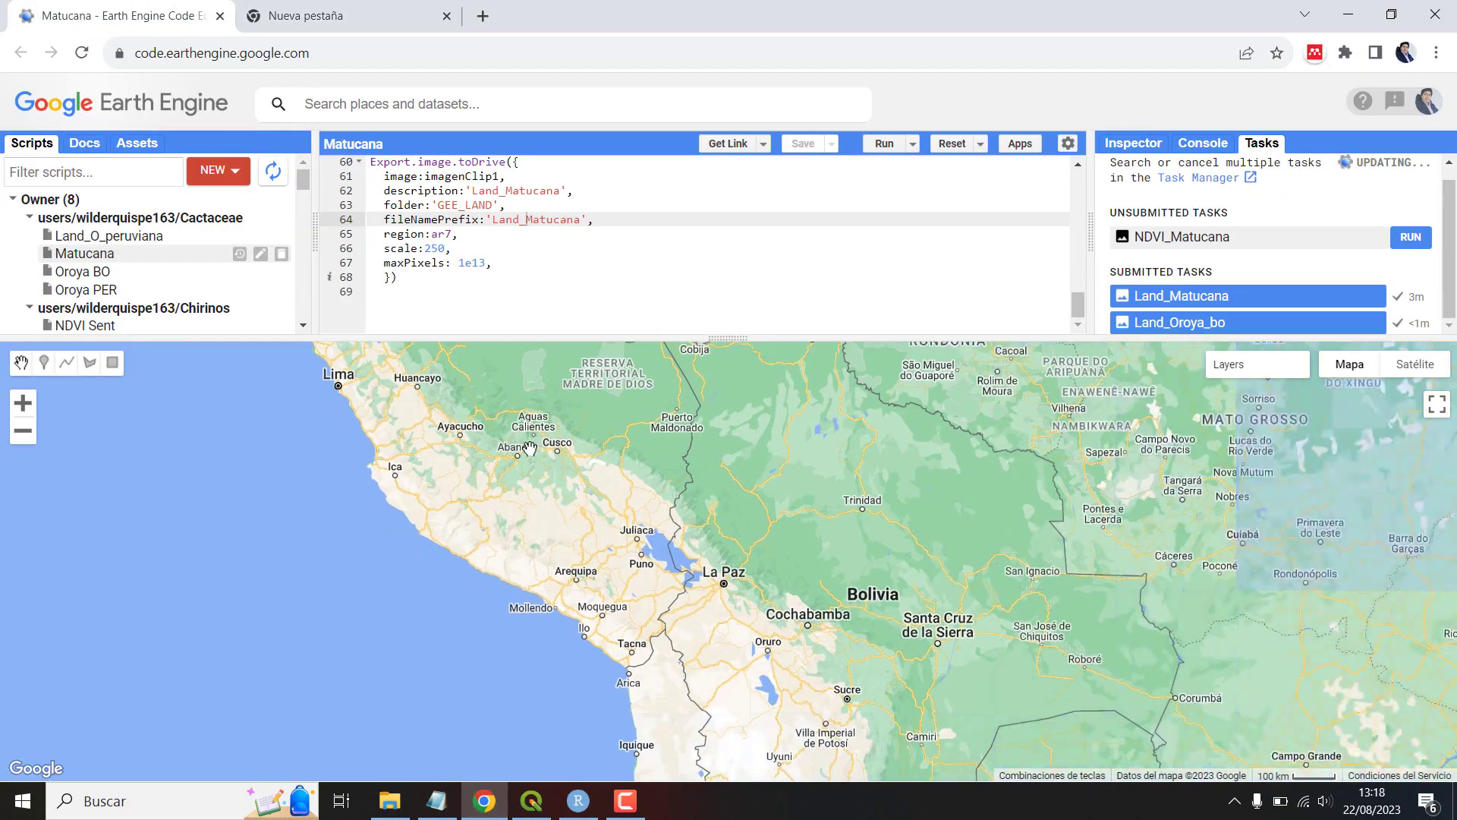
{"action": "scroll", "coordinate": [394, 419], "scroll_direction": "up", "scroll_amount": 3}
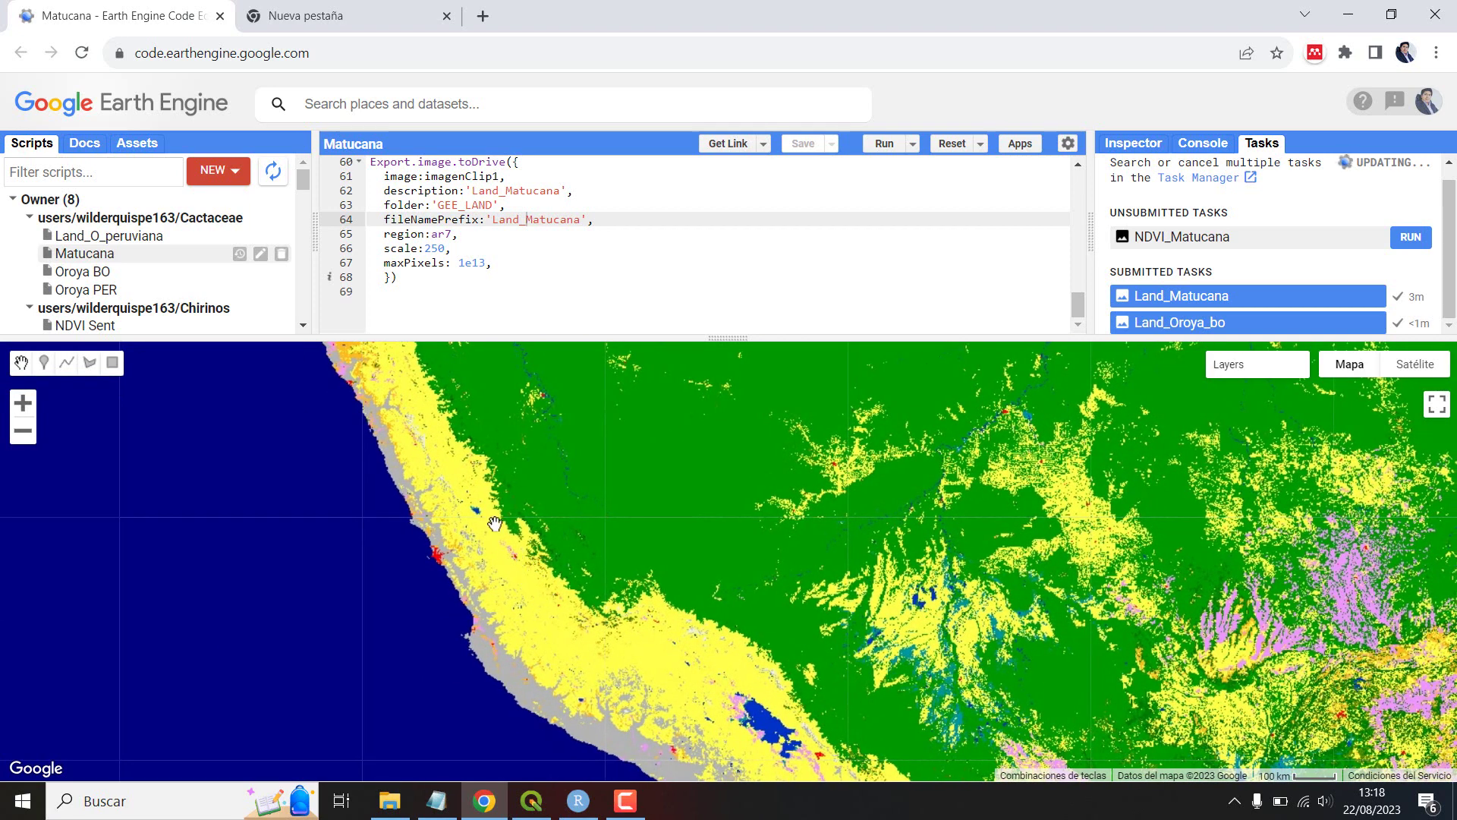
{"action": "left_click", "coordinate": [484, 803]}
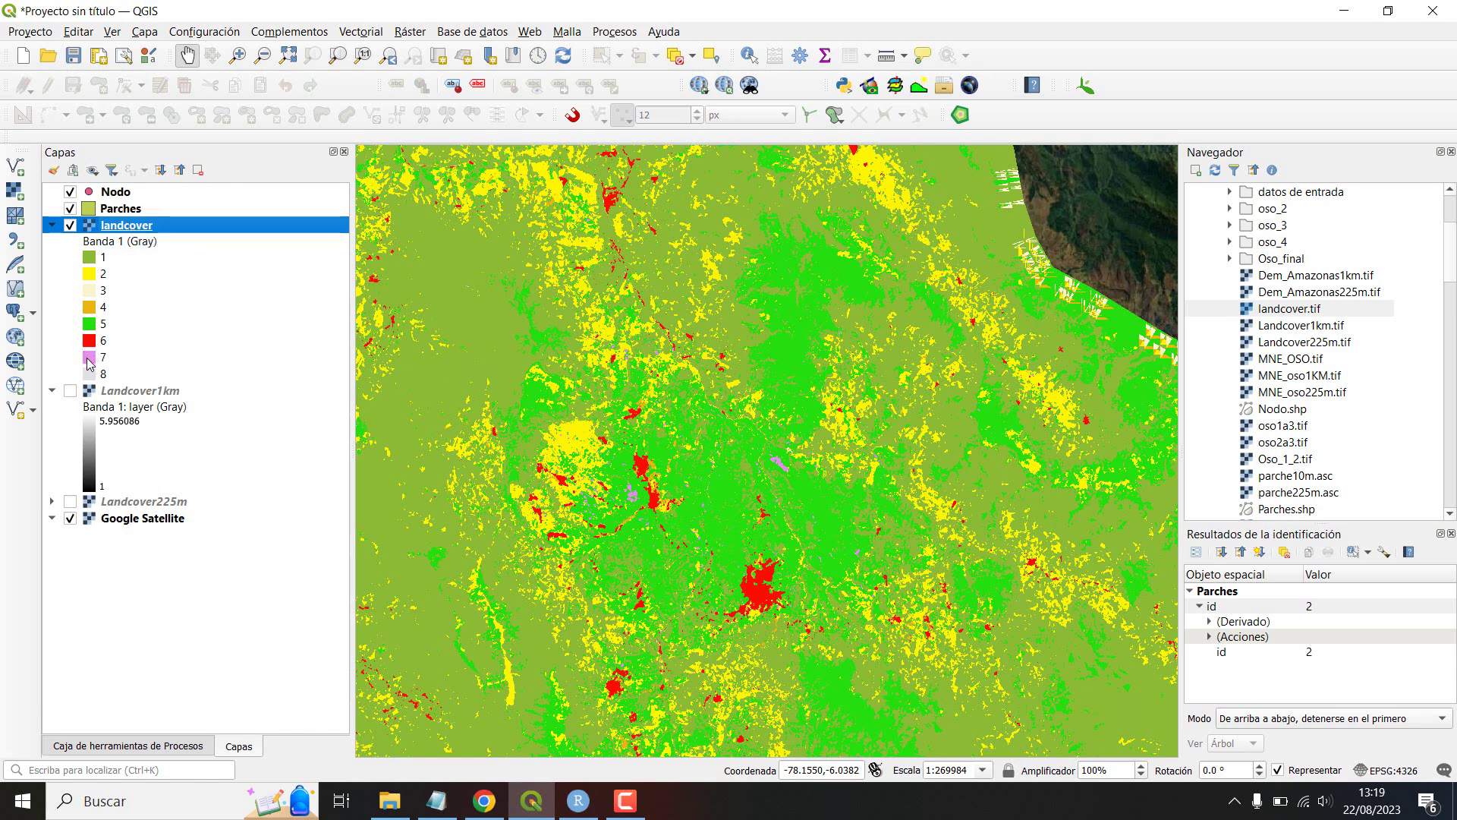
Step: Compare the pink class 7 patches beside the elongated red urban area with the satellite imagery by toggling the landcover layer
{"action": "scroll", "coordinate": [634, 494], "scroll_direction": "up", "scroll_amount": 2}
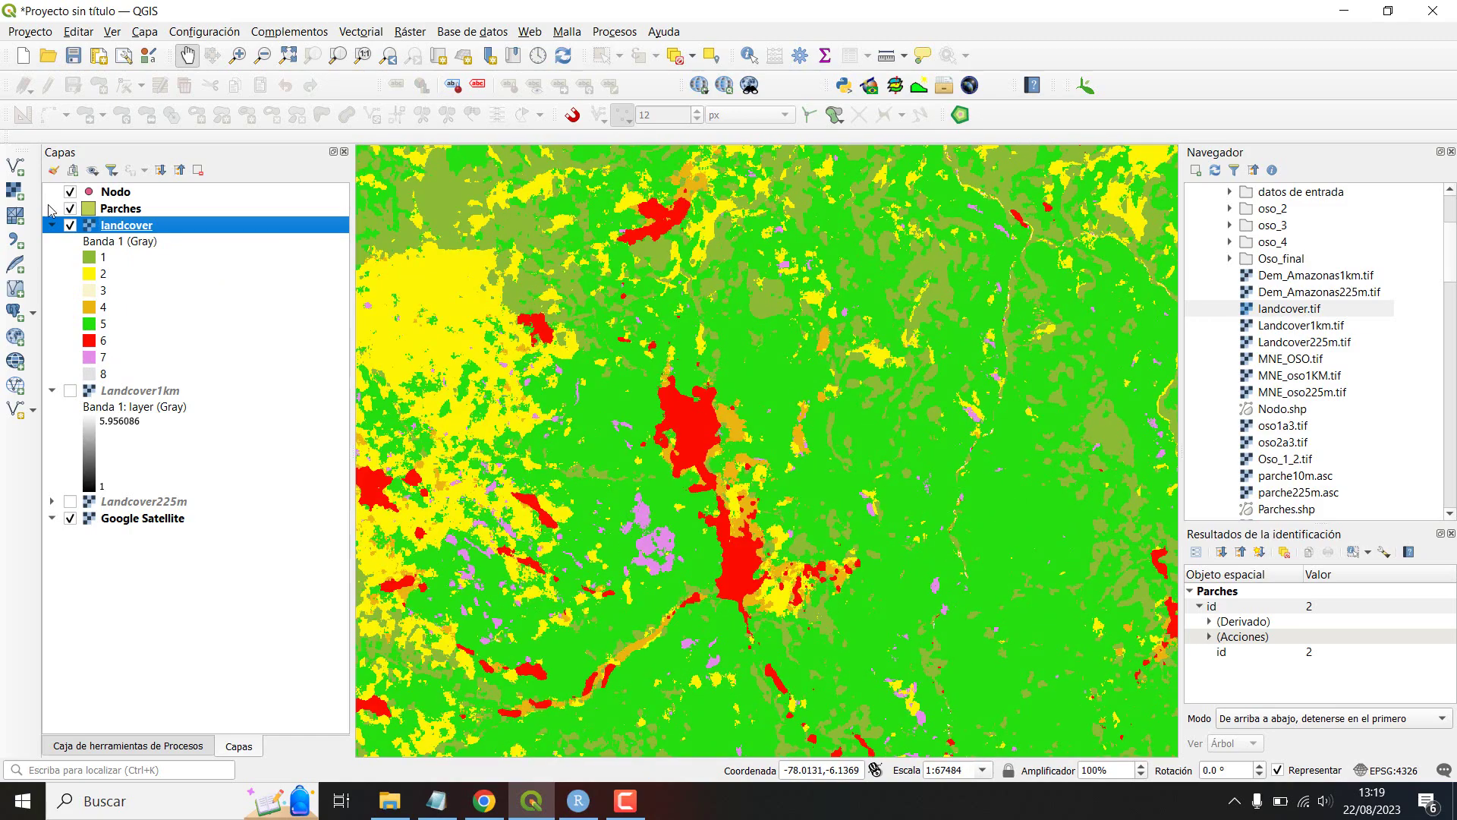
{"action": "left_click", "coordinate": [71, 225]}
{"action": "left_click", "coordinate": [71, 225]}
{"action": "left_click", "coordinate": [71, 225]}
{"action": "left_click", "coordinate": [70, 225]}
Step: Check the pink class 7 strip along the northwestern river against the satellite imagery, leaving the landcover layer switched on
{"action": "scroll", "coordinate": [918, 454], "scroll_direction": "down", "scroll_amount": 4}
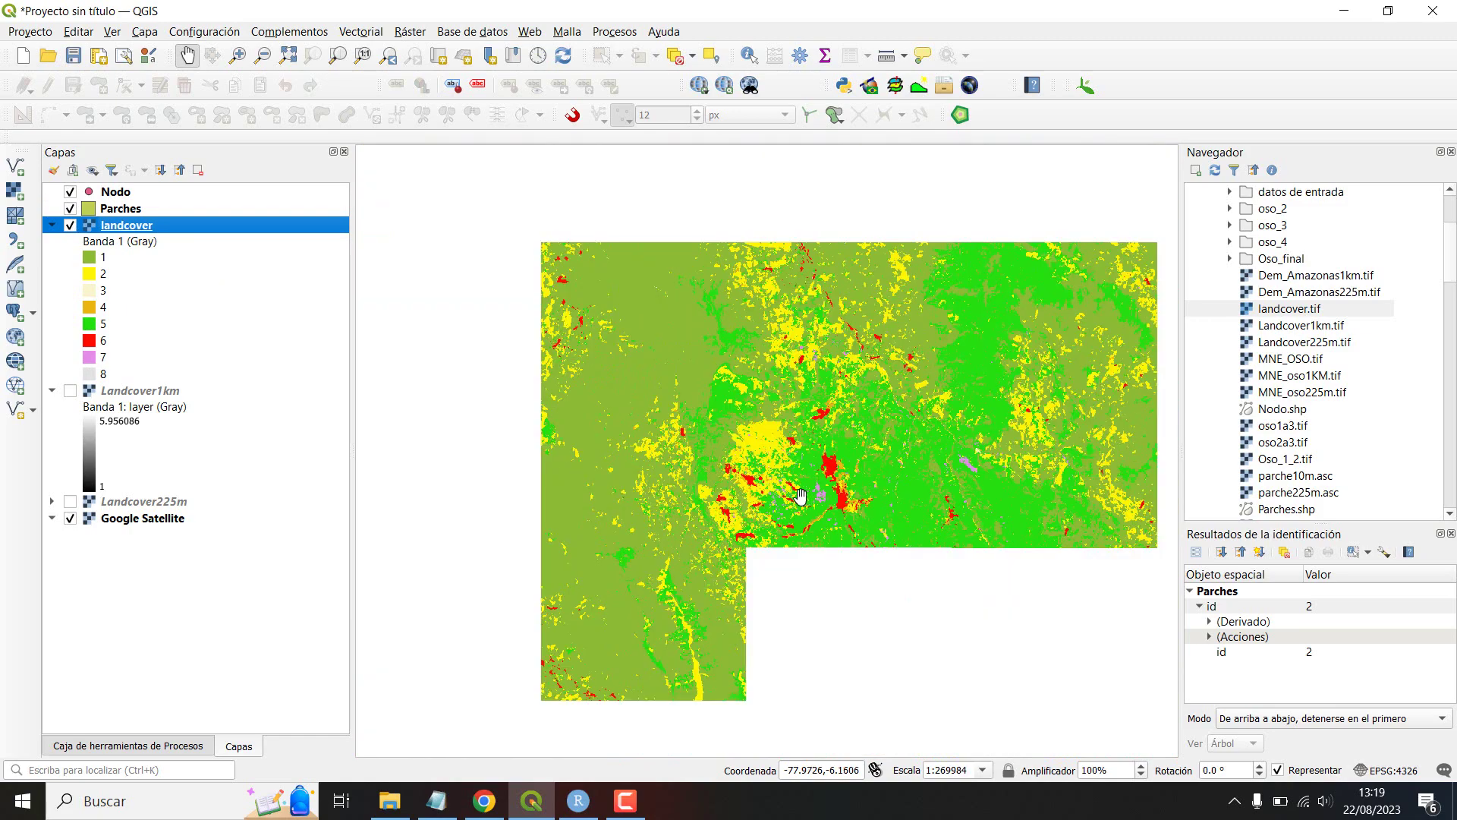
{"action": "scroll", "coordinate": [614, 359], "scroll_direction": "up", "scroll_amount": 6}
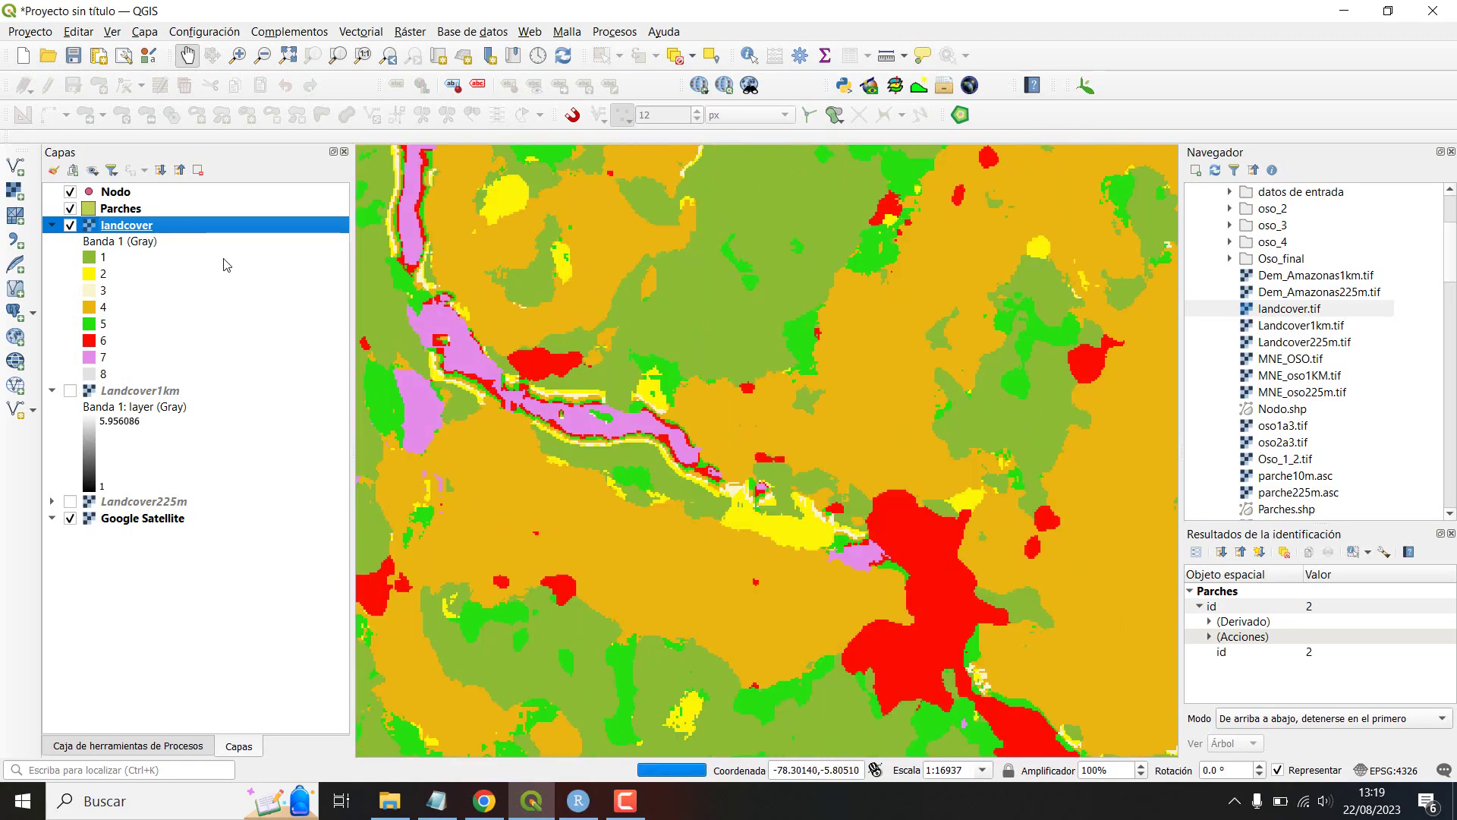
{"action": "left_click", "coordinate": [70, 225]}
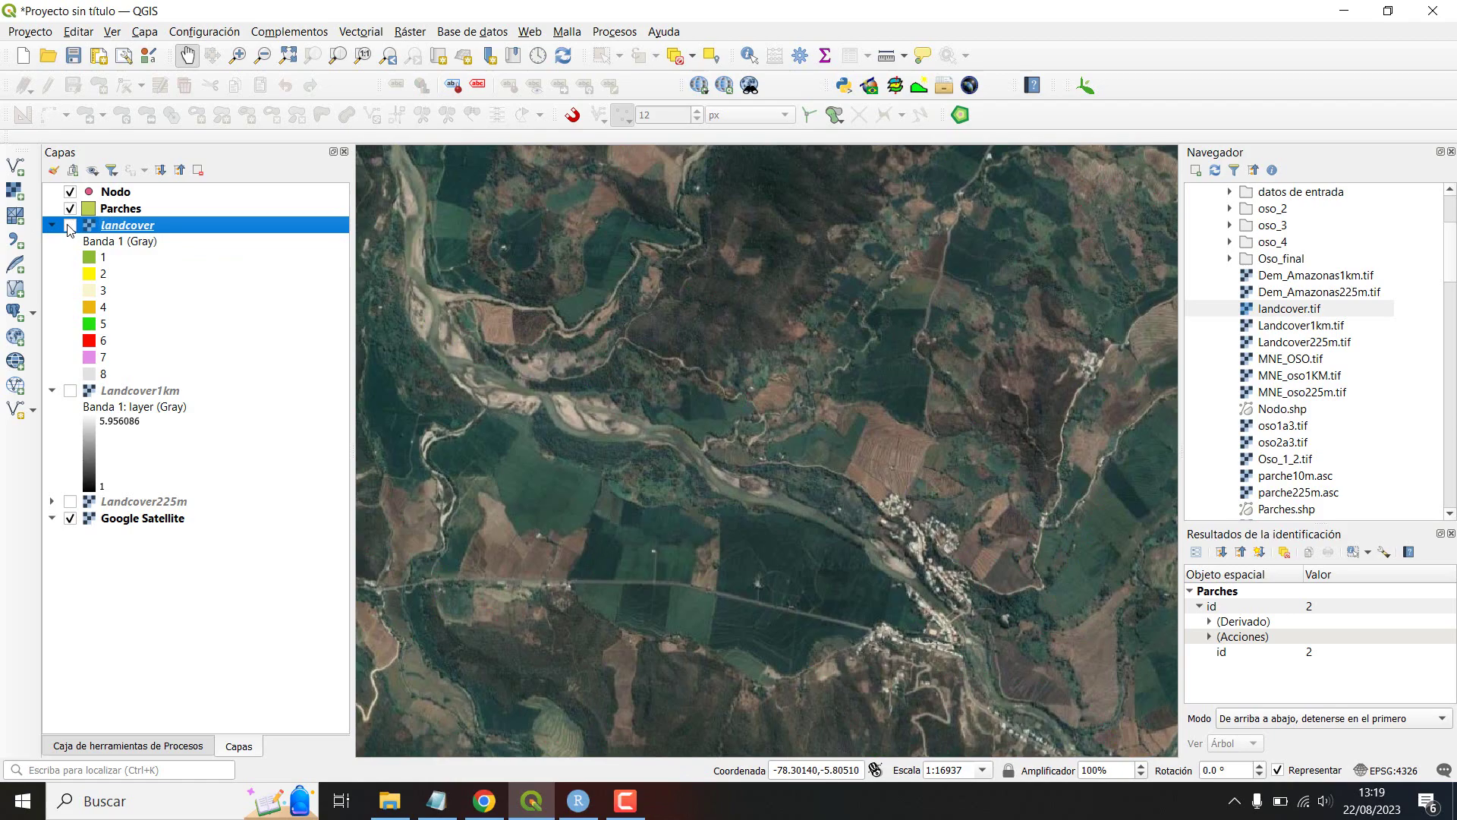
{"action": "left_click", "coordinate": [70, 225]}
Step: Compare the elongated pink class 7 patch north of the largest red urban area with the satellite imagery beneath the landcover layer
{"action": "scroll", "coordinate": [562, 341], "scroll_direction": "down", "scroll_amount": 7}
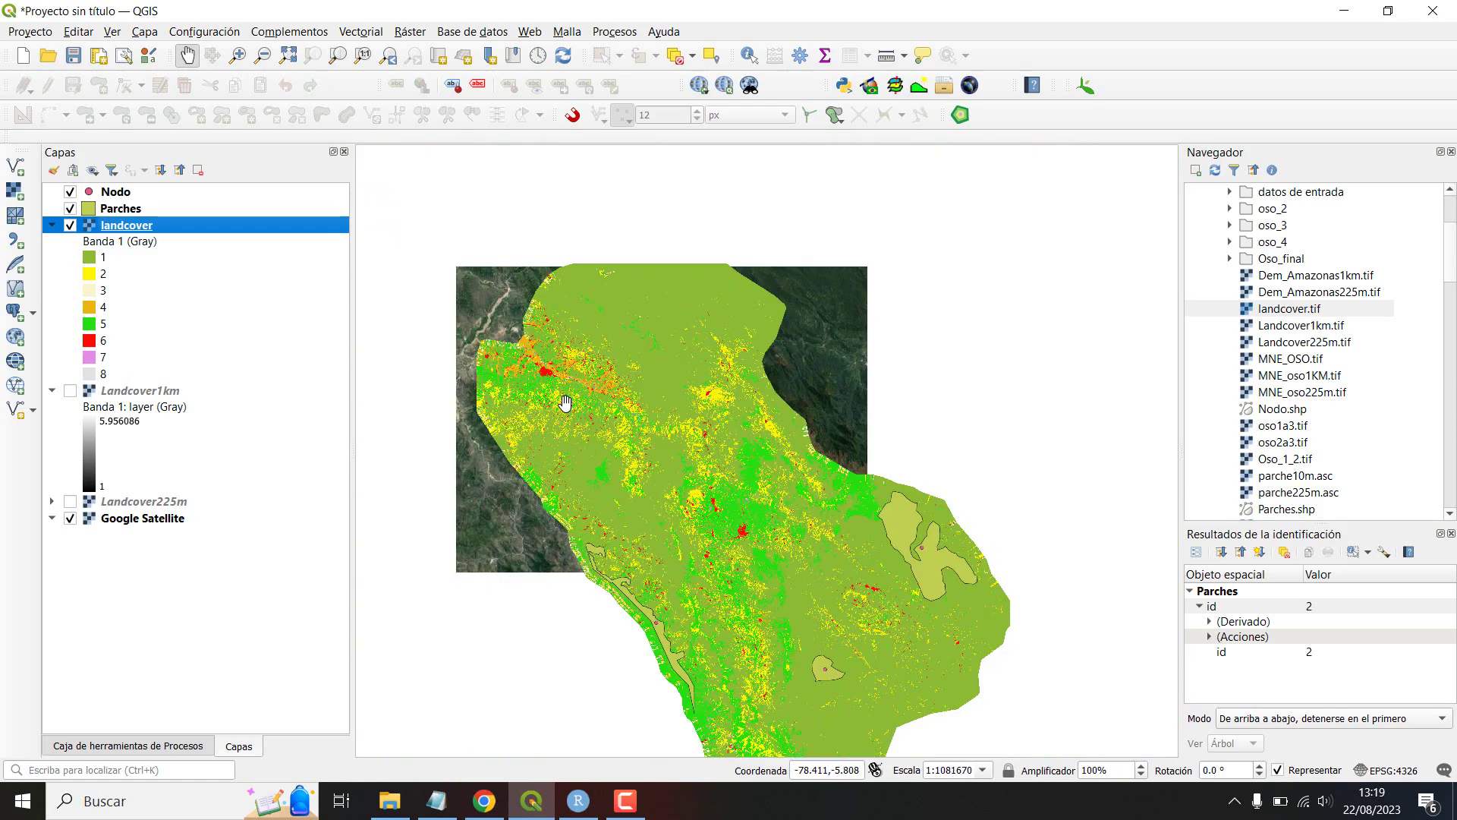
{"action": "scroll", "coordinate": [678, 446], "scroll_direction": "up", "scroll_amount": 2}
{"action": "scroll", "coordinate": [584, 334], "scroll_direction": "up", "scroll_amount": 5}
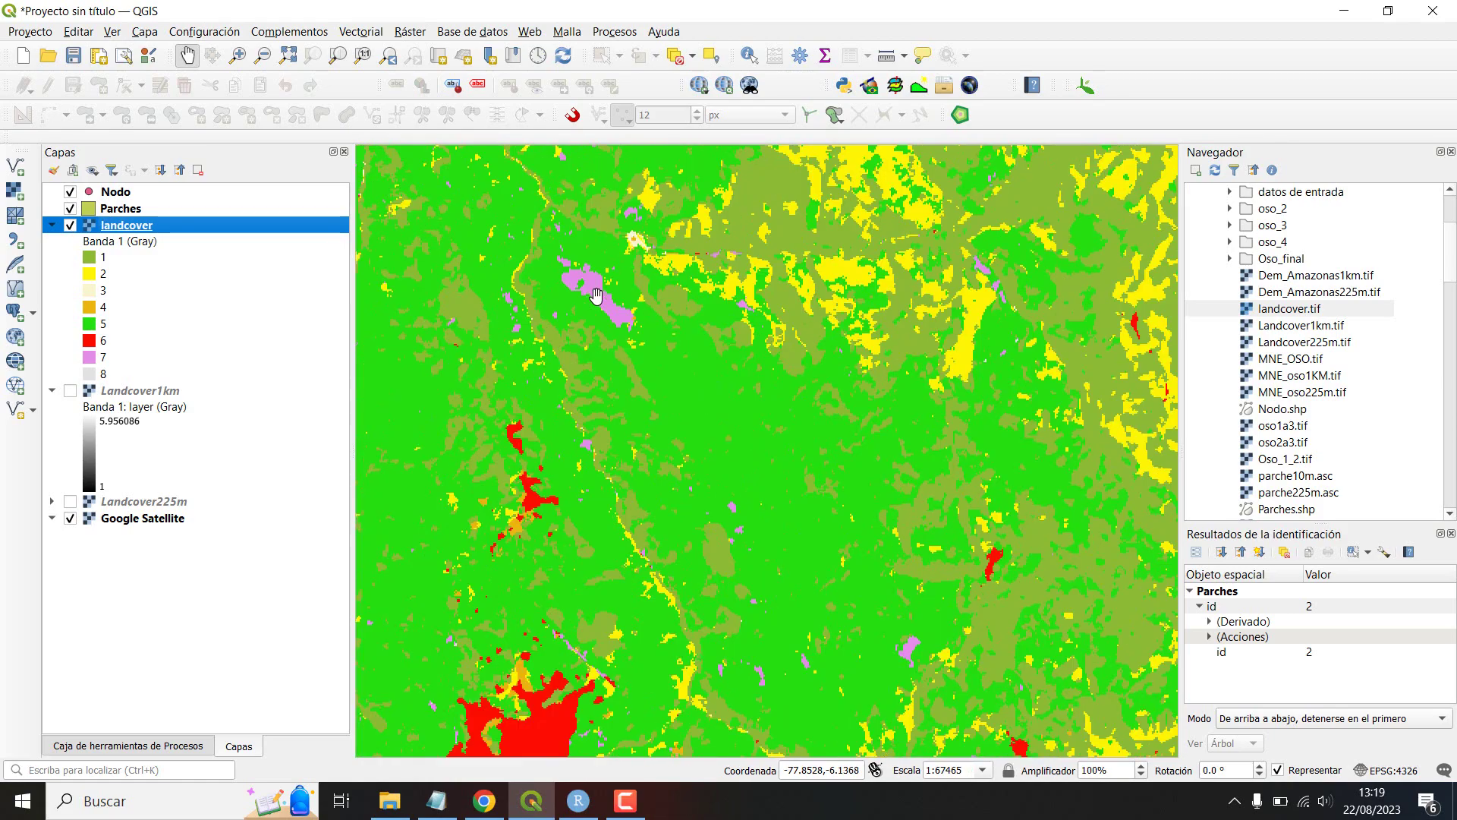
{"action": "left_click", "coordinate": [69, 226]}
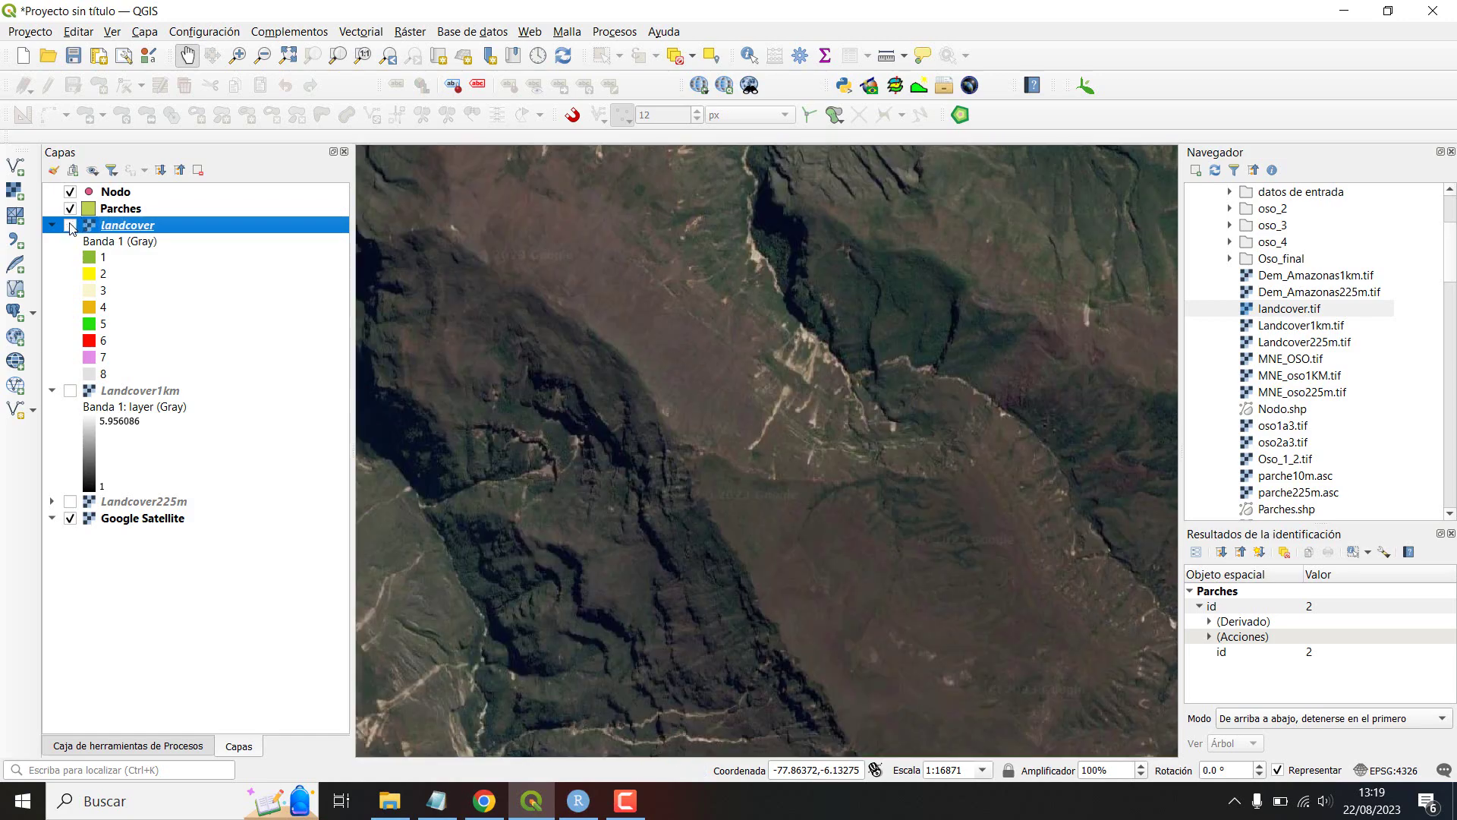
{"action": "left_click", "coordinate": [70, 226]}
{"action": "scroll", "coordinate": [790, 423], "scroll_direction": "down", "scroll_amount": 4}
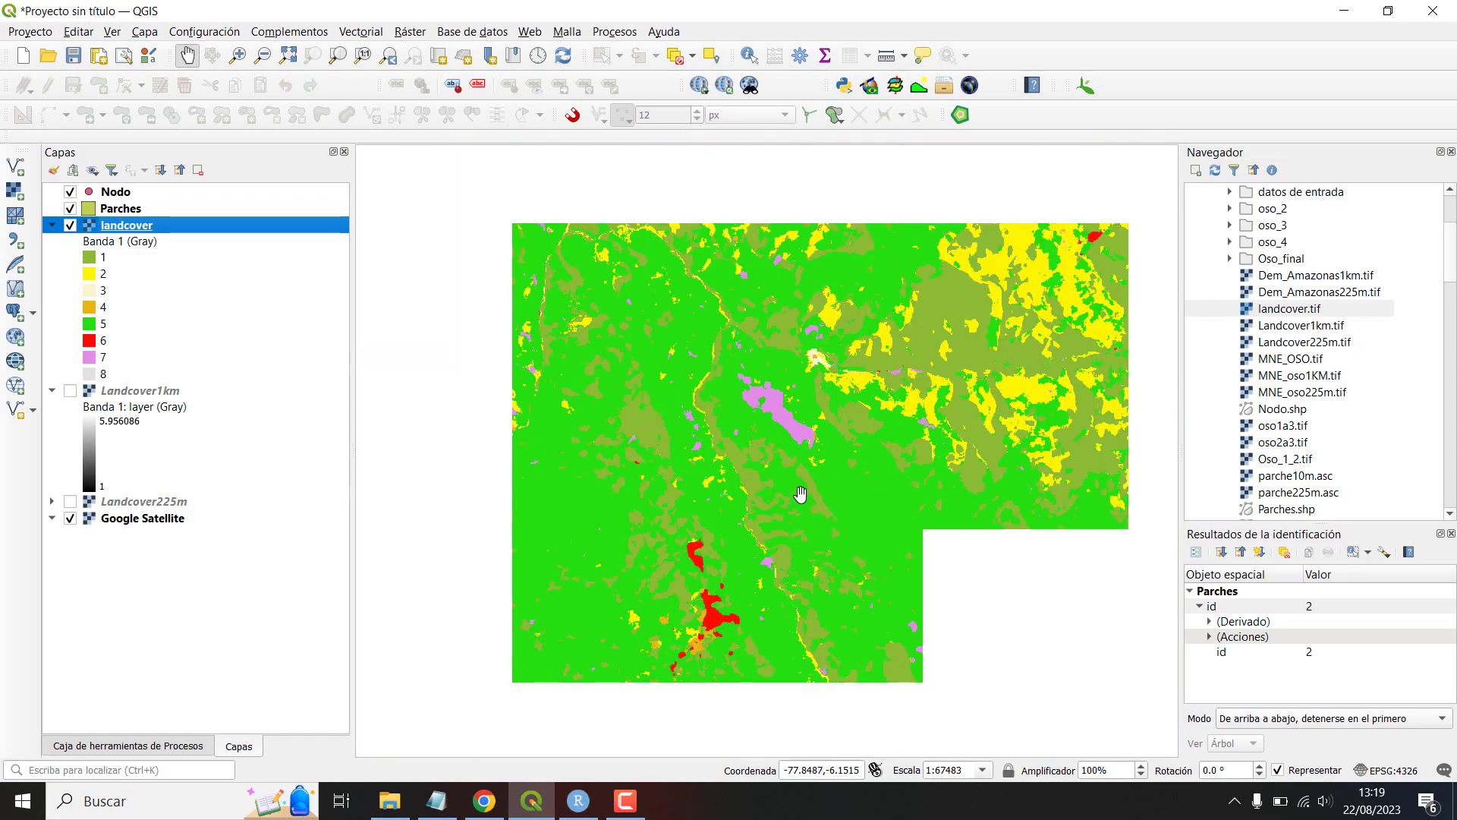
{"action": "scroll", "coordinate": [704, 568], "scroll_direction": "down", "scroll_amount": 1}
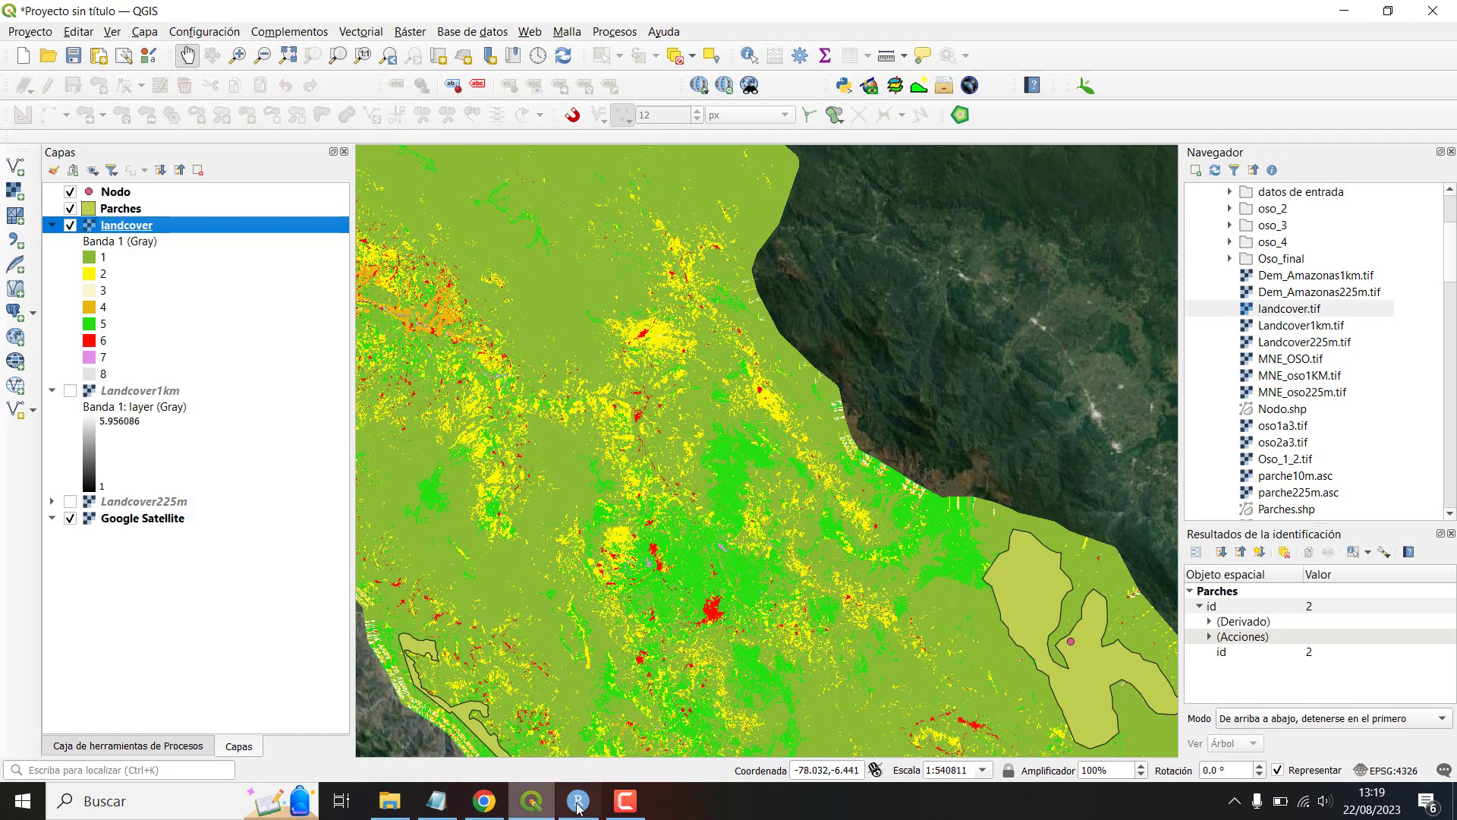
Step: Switch to RStudio, set the class 7 resistance to 500 and start a class 8 entry on a new line of the reclassification vector
{"action": "left_click", "coordinate": [579, 801]}
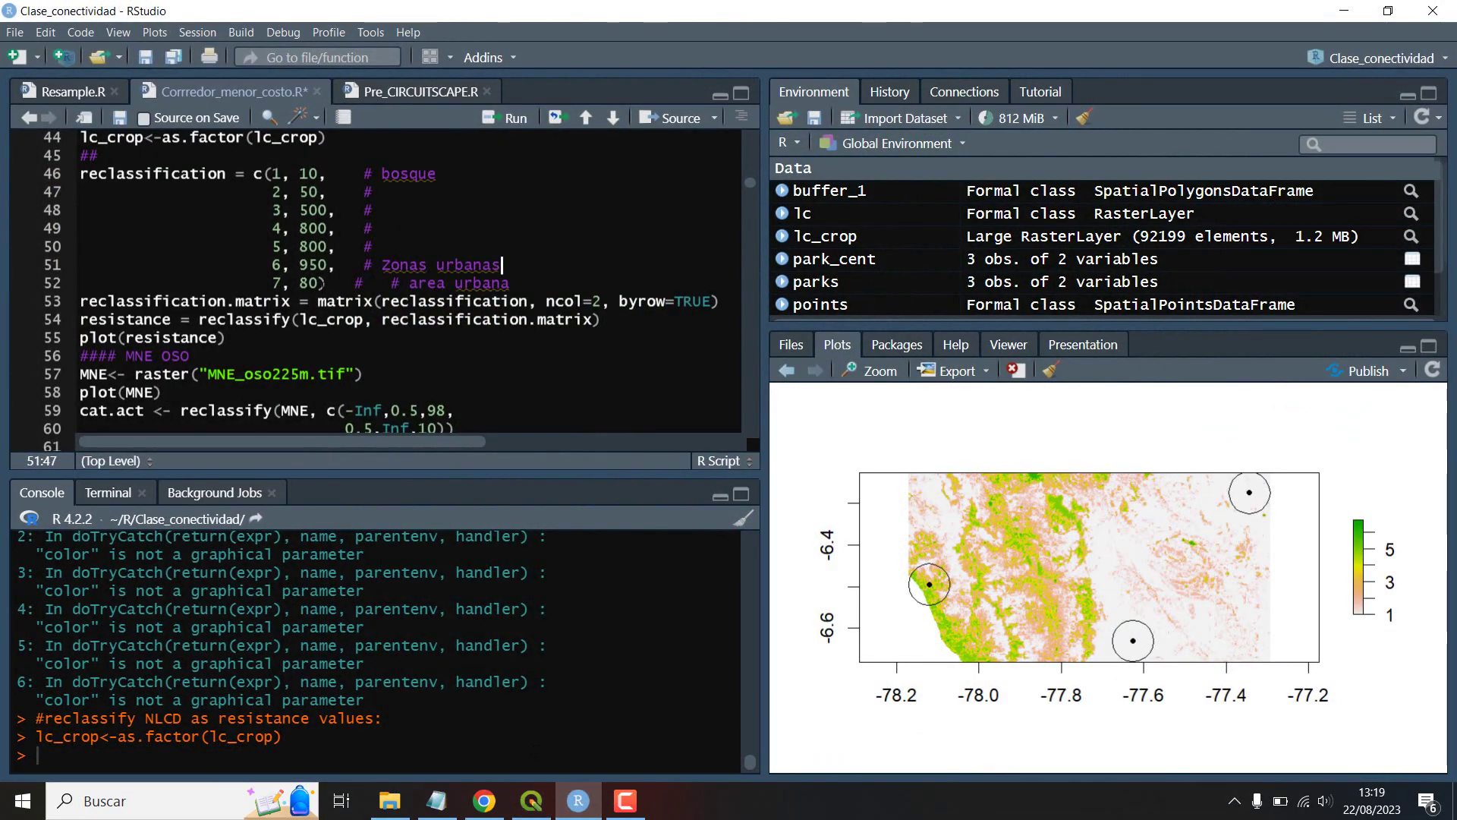
{"action": "type", "text": "500"}
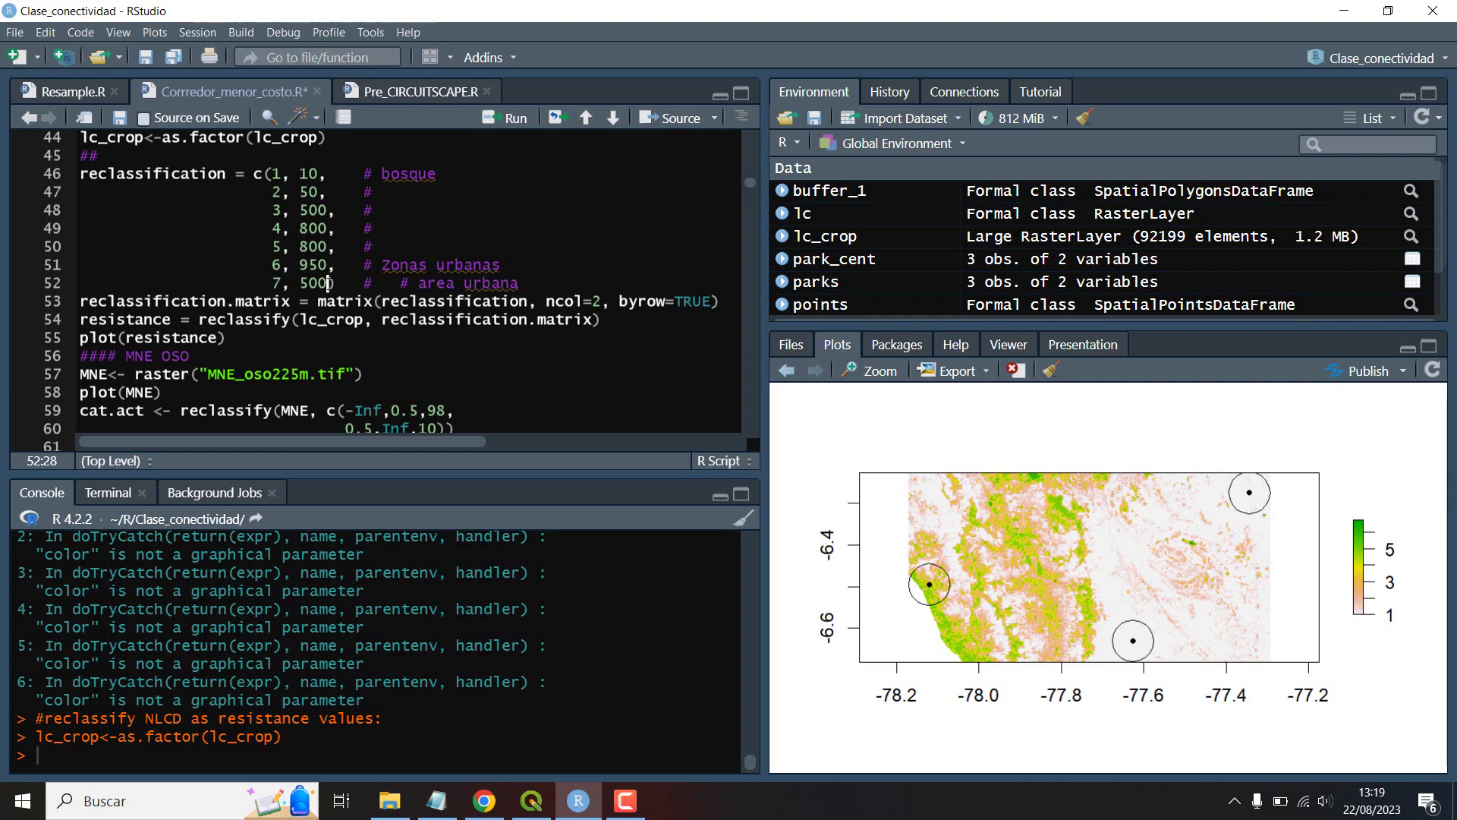
{"action": "type", "text": ","}
{"action": "key", "text": "Return"}
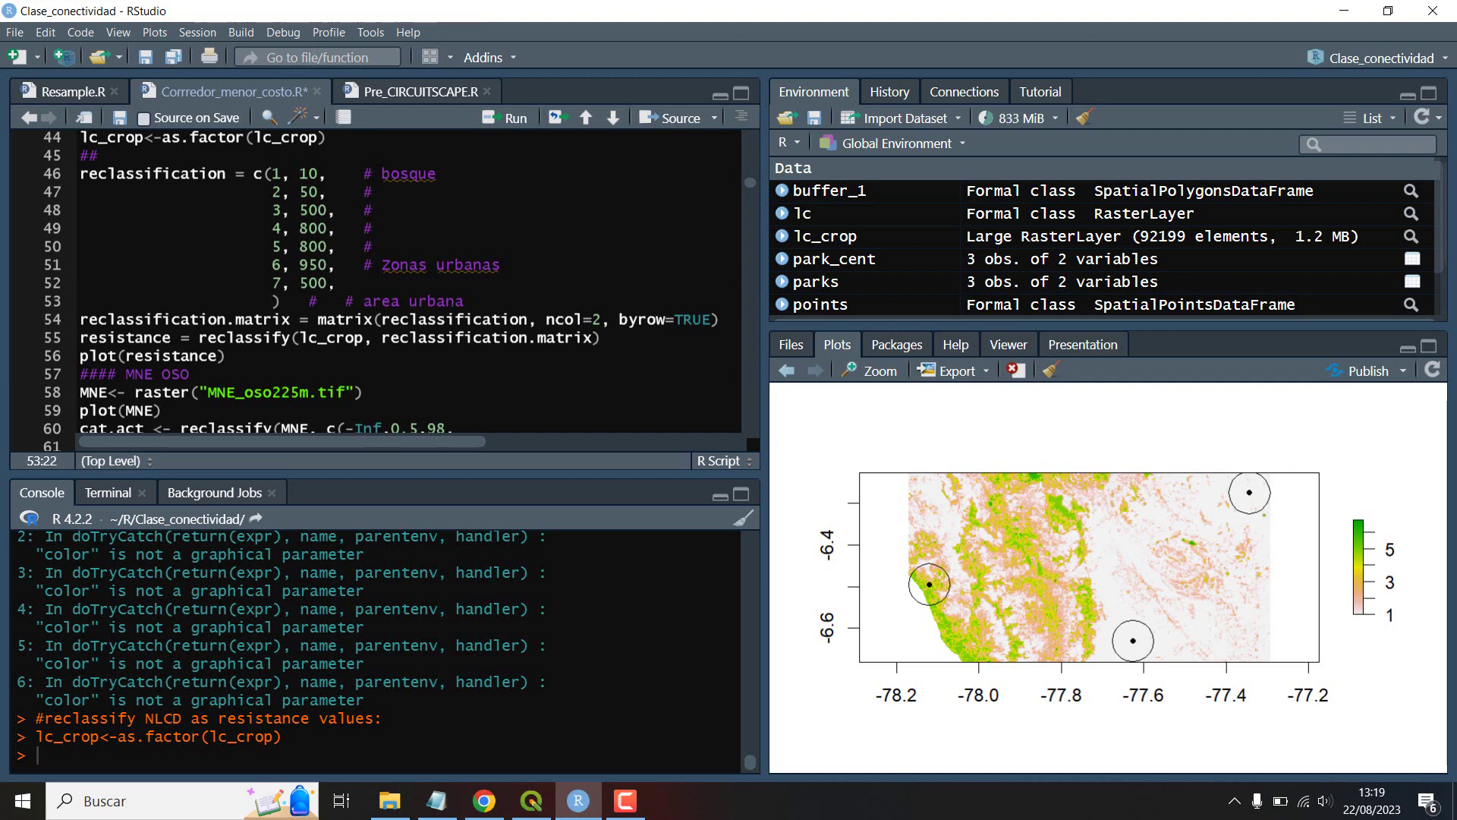
{"action": "type", "text": "8,"}
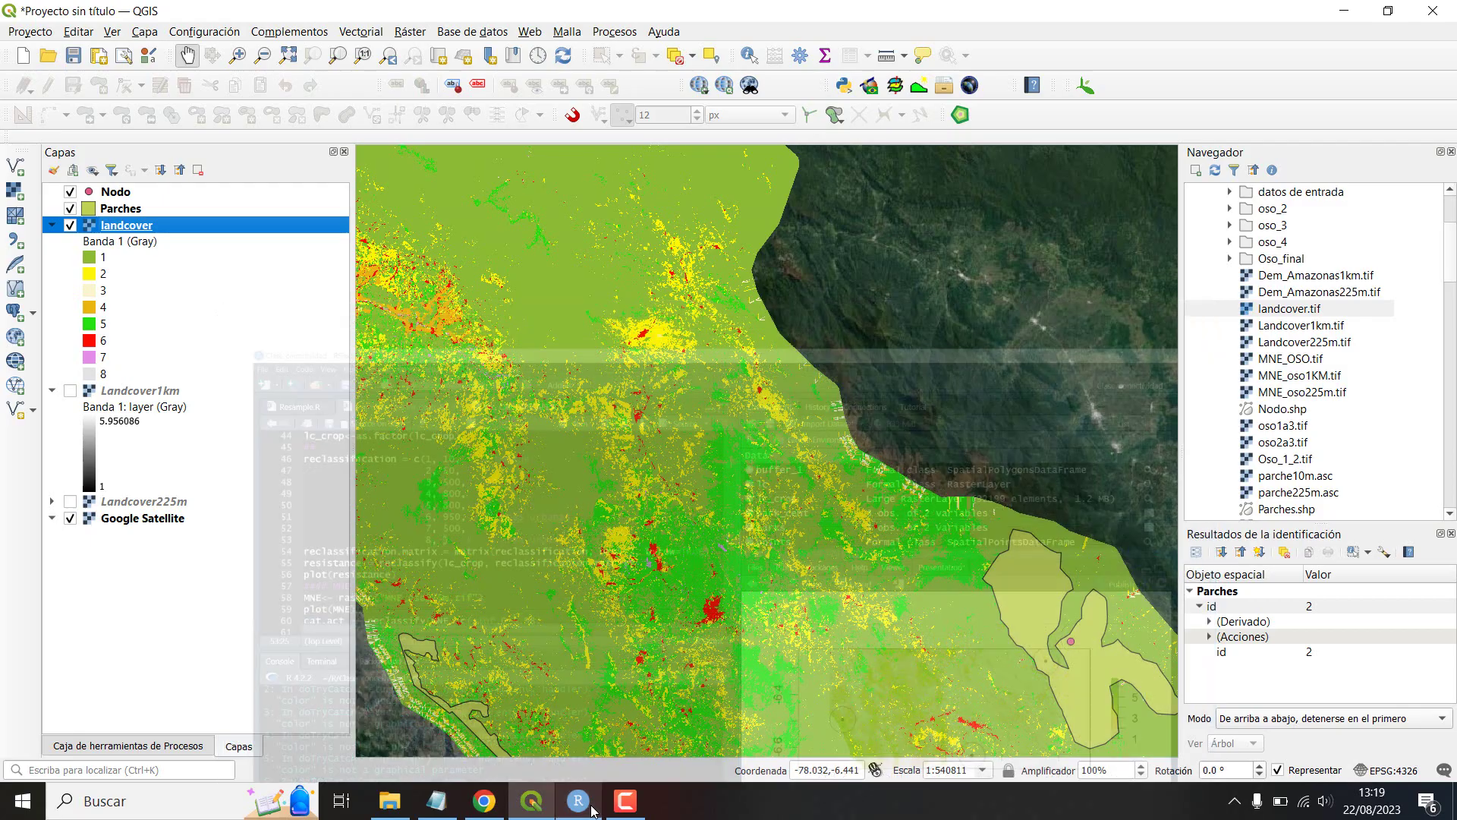
Step: Return to QGIS and search the landcover map for class 8 areas, from the central urban patches to the northern edge
{"action": "left_click", "coordinate": [592, 810]}
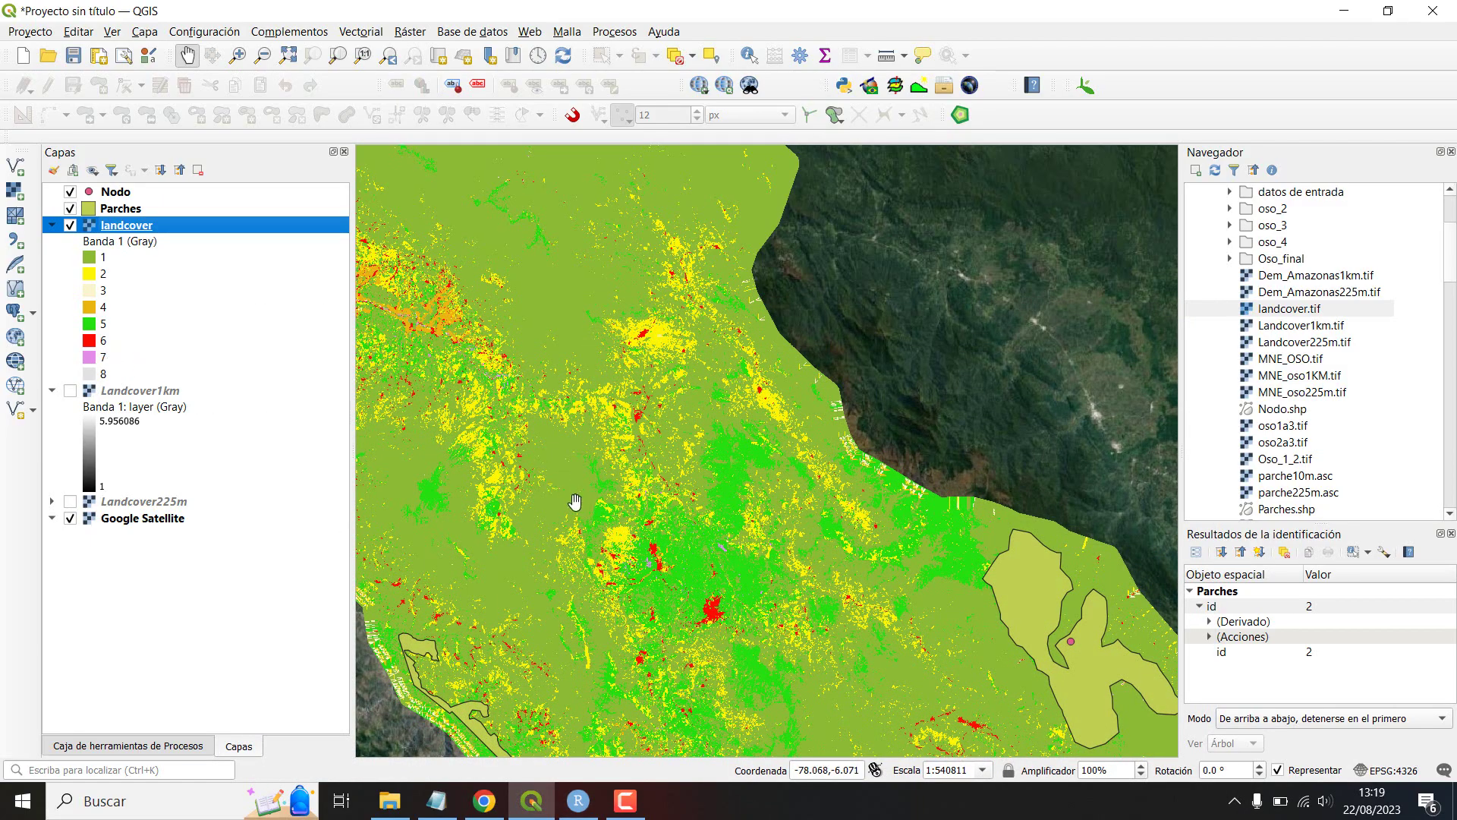
{"action": "left_click_drag", "start_coordinate": [704, 511], "coordinate": [689, 491]}
{"action": "scroll", "coordinate": [688, 491], "scroll_direction": "up", "scroll_amount": 2}
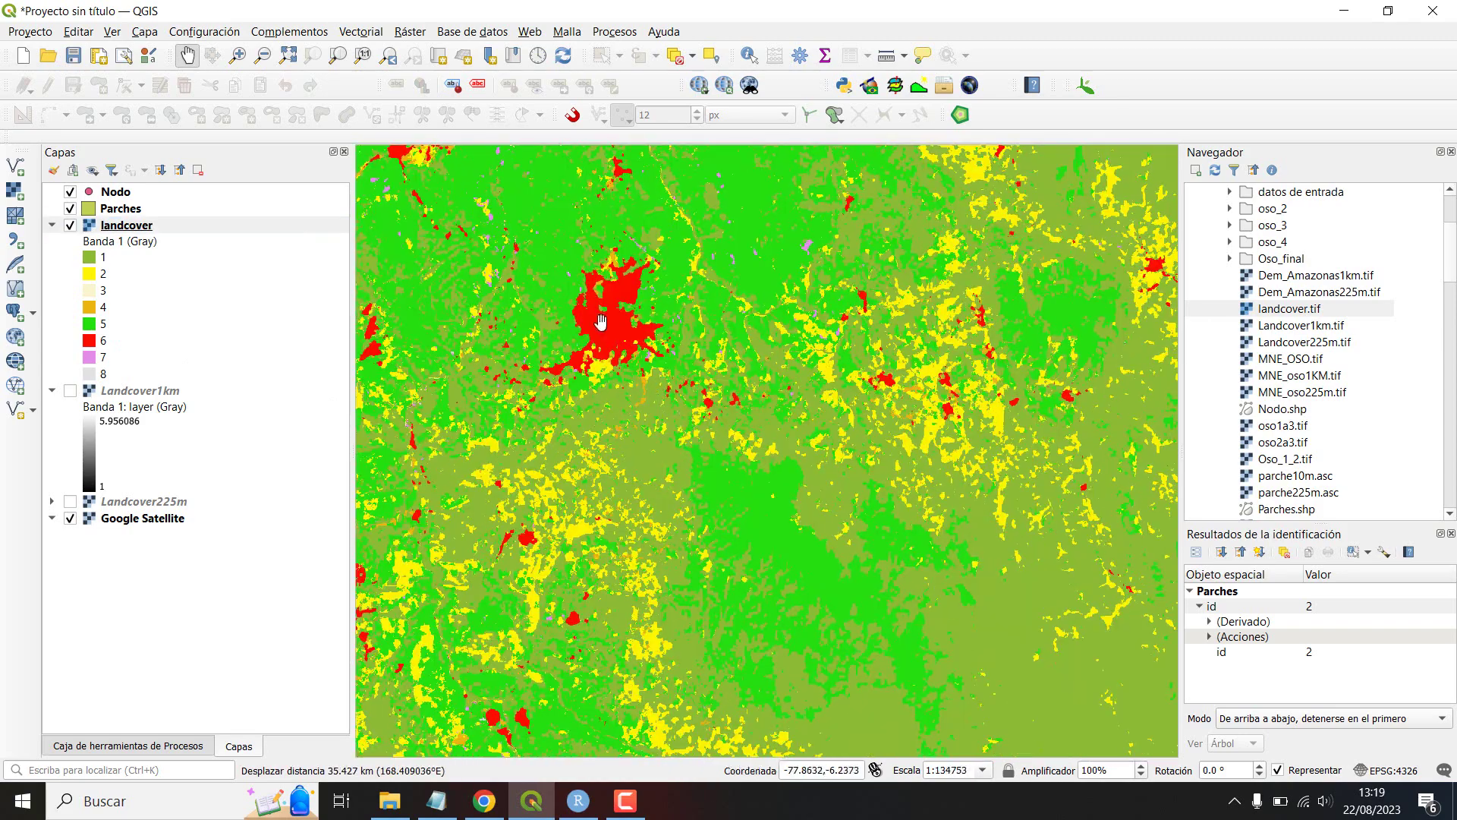
{"action": "left_click_drag", "start_coordinate": [794, 502], "coordinate": [739, 573]}
{"action": "scroll", "coordinate": [739, 573], "scroll_direction": "up", "scroll_amount": 1}
{"action": "scroll", "coordinate": [682, 423], "scroll_direction": "down", "scroll_amount": 1}
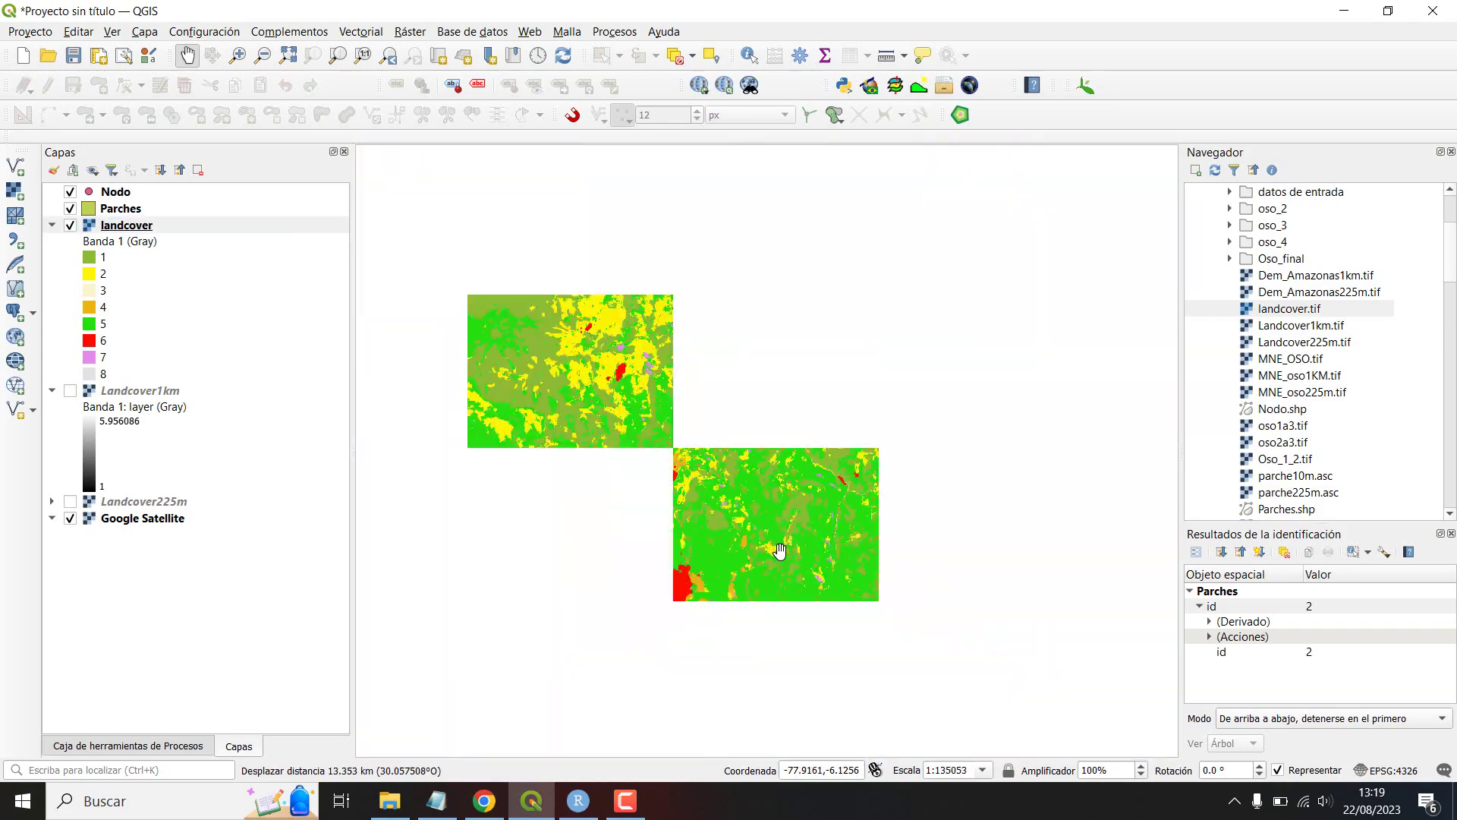
{"action": "left_click_drag", "start_coordinate": [682, 423], "coordinate": [700, 164]}
{"action": "scroll", "coordinate": [594, 478], "scroll_direction": "down", "scroll_amount": 2}
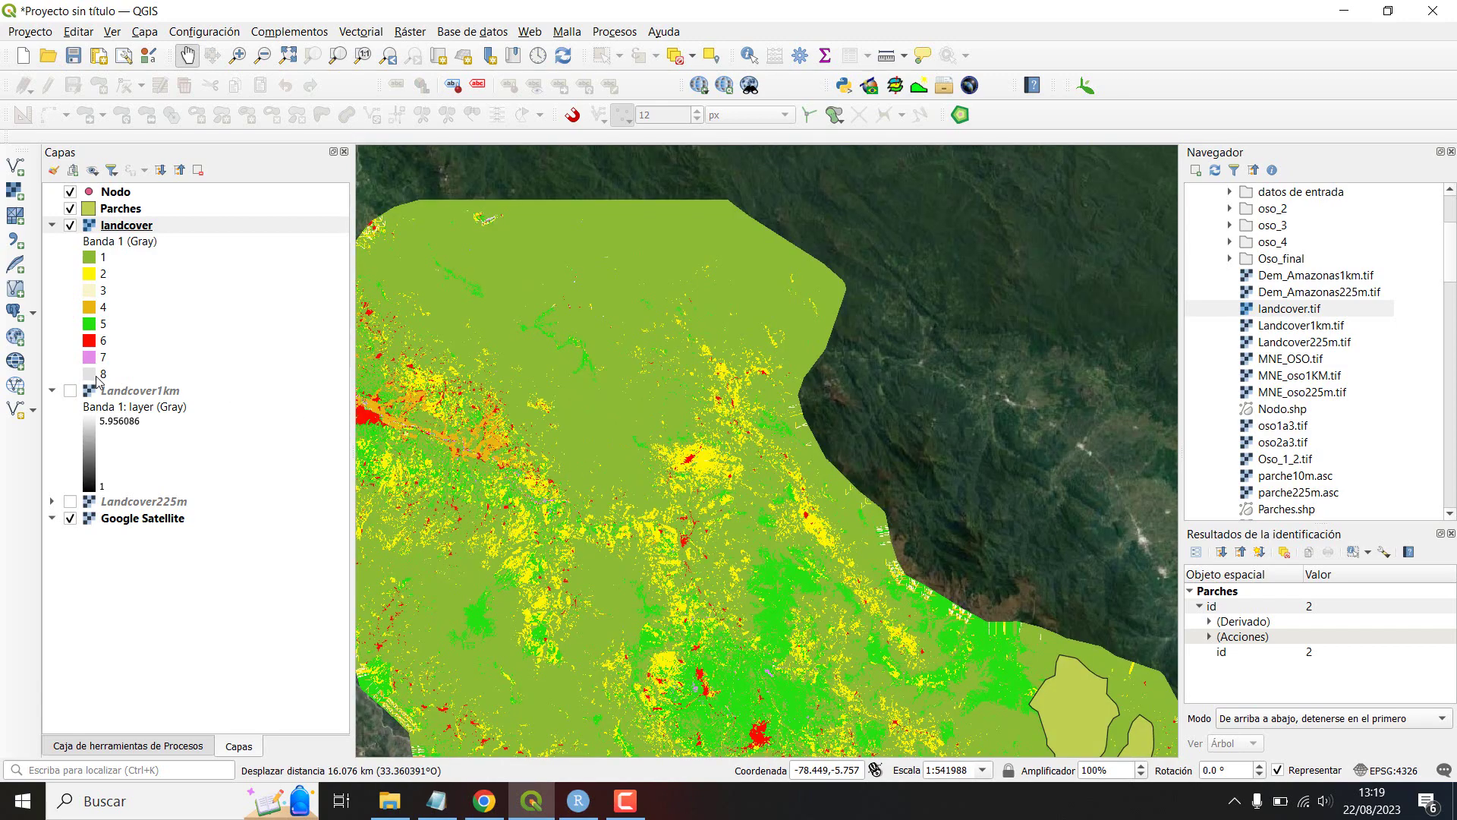
Step: Recolor class 8 of the landcover layer to black #000000 and apply the symbology
{"action": "double_click", "coordinate": [98, 380]}
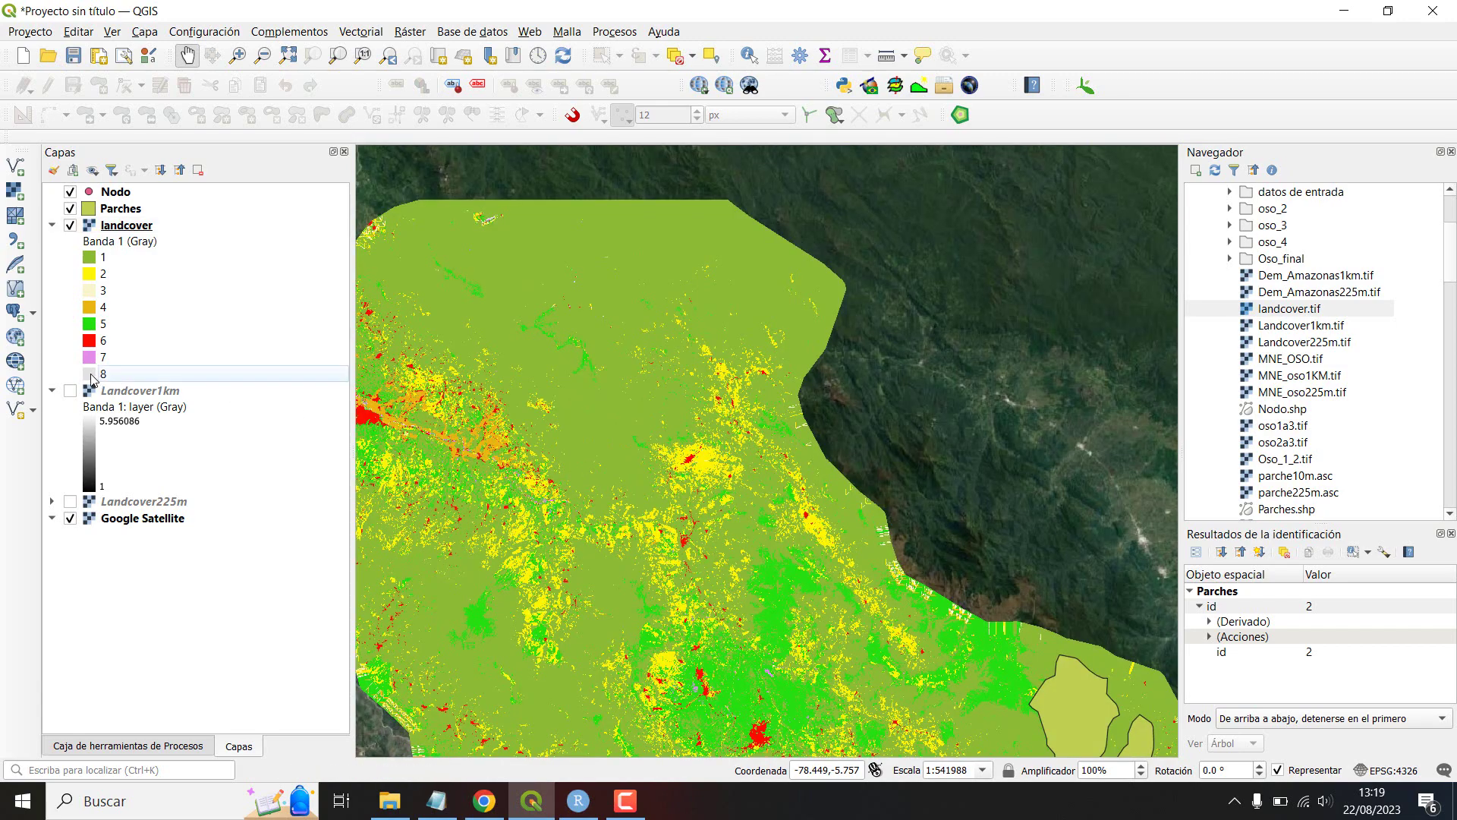
{"action": "scroll", "coordinate": [489, 358], "scroll_direction": "down", "scroll_amount": 5}
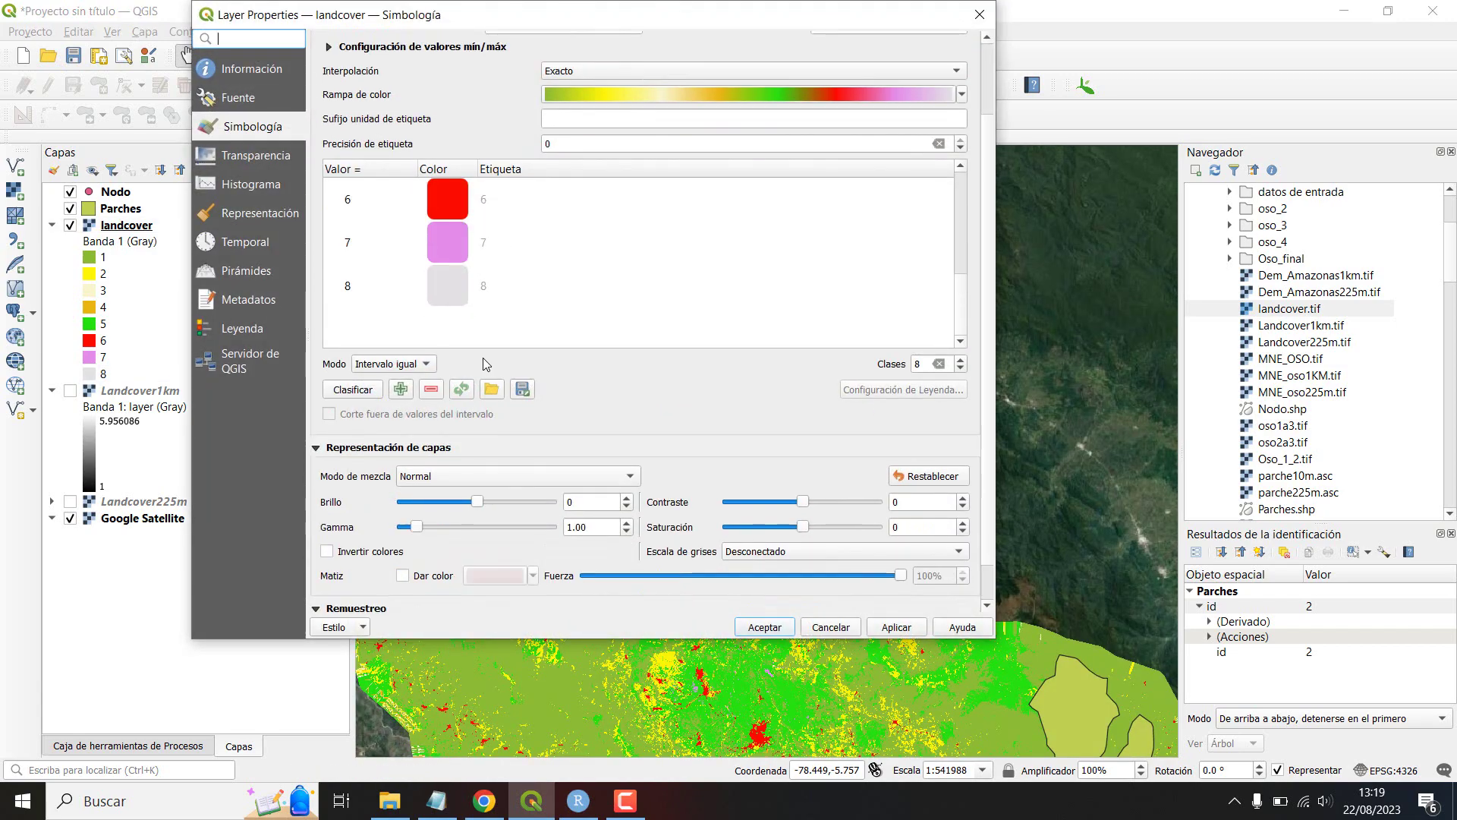
{"action": "double_click", "coordinate": [448, 287]}
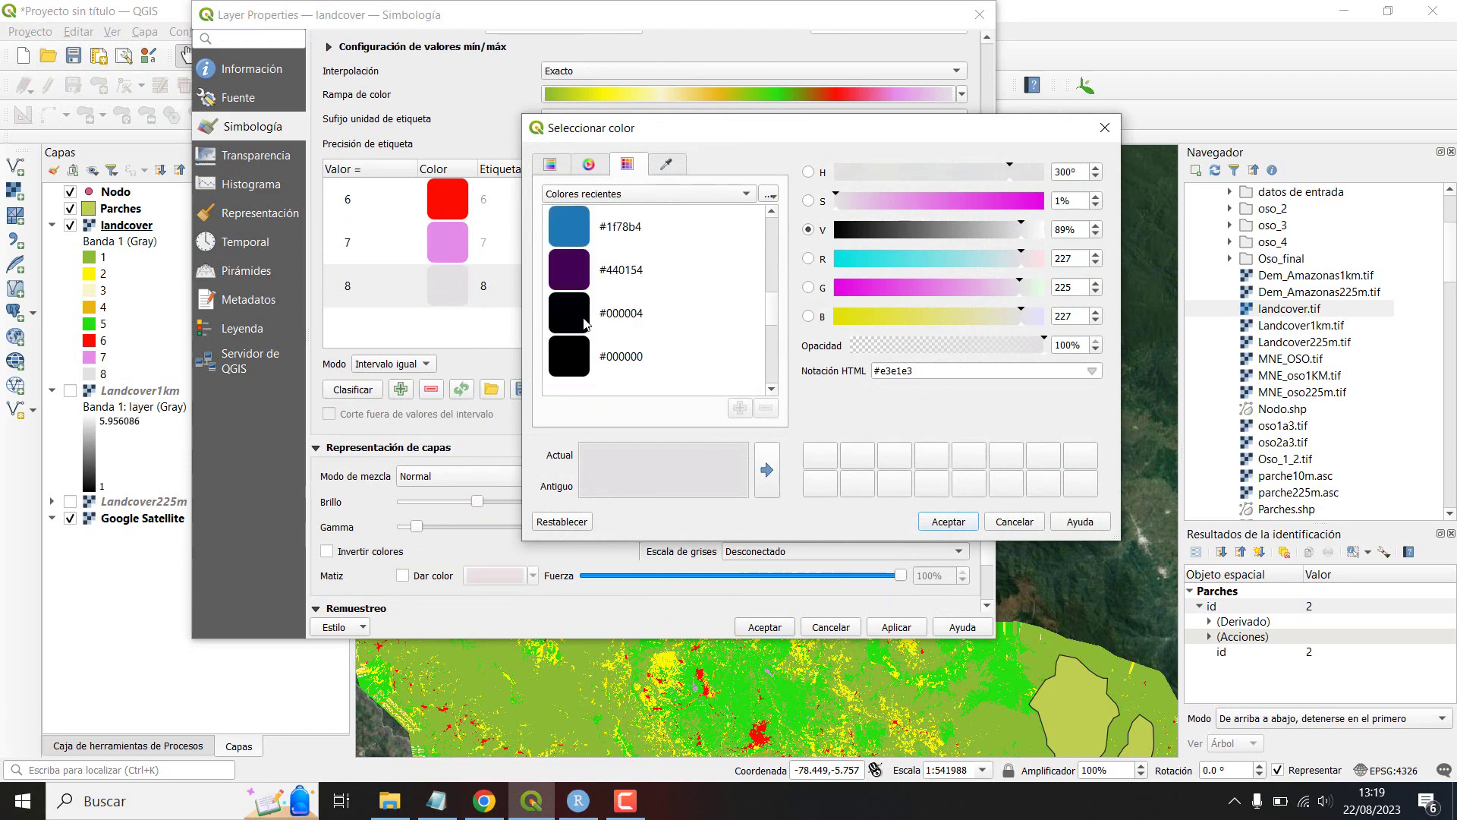
{"action": "left_click", "coordinate": [575, 354]}
{"action": "left_click", "coordinate": [942, 522]}
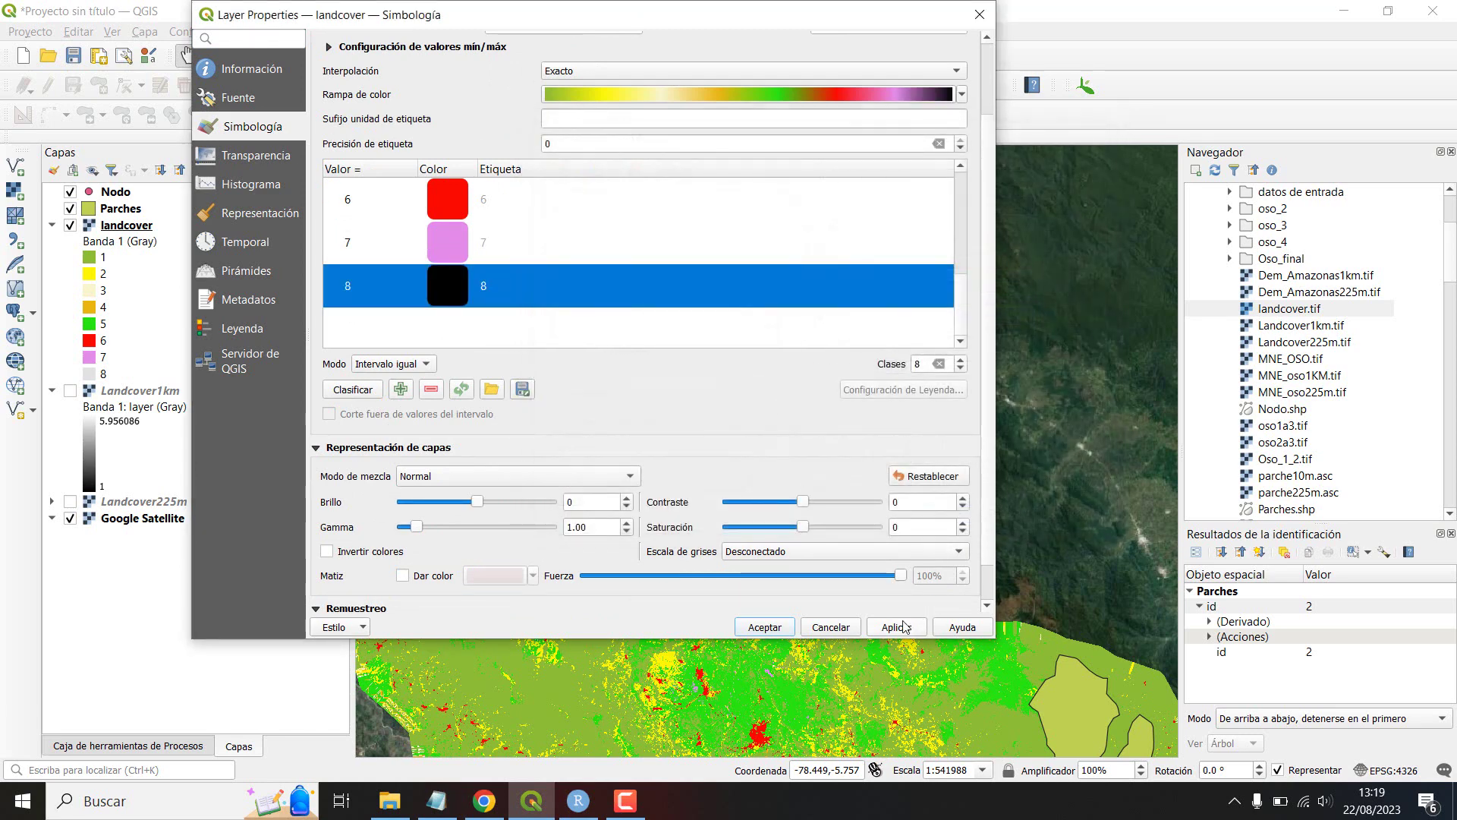
{"action": "left_click", "coordinate": [904, 627]}
{"action": "left_click", "coordinate": [789, 627]}
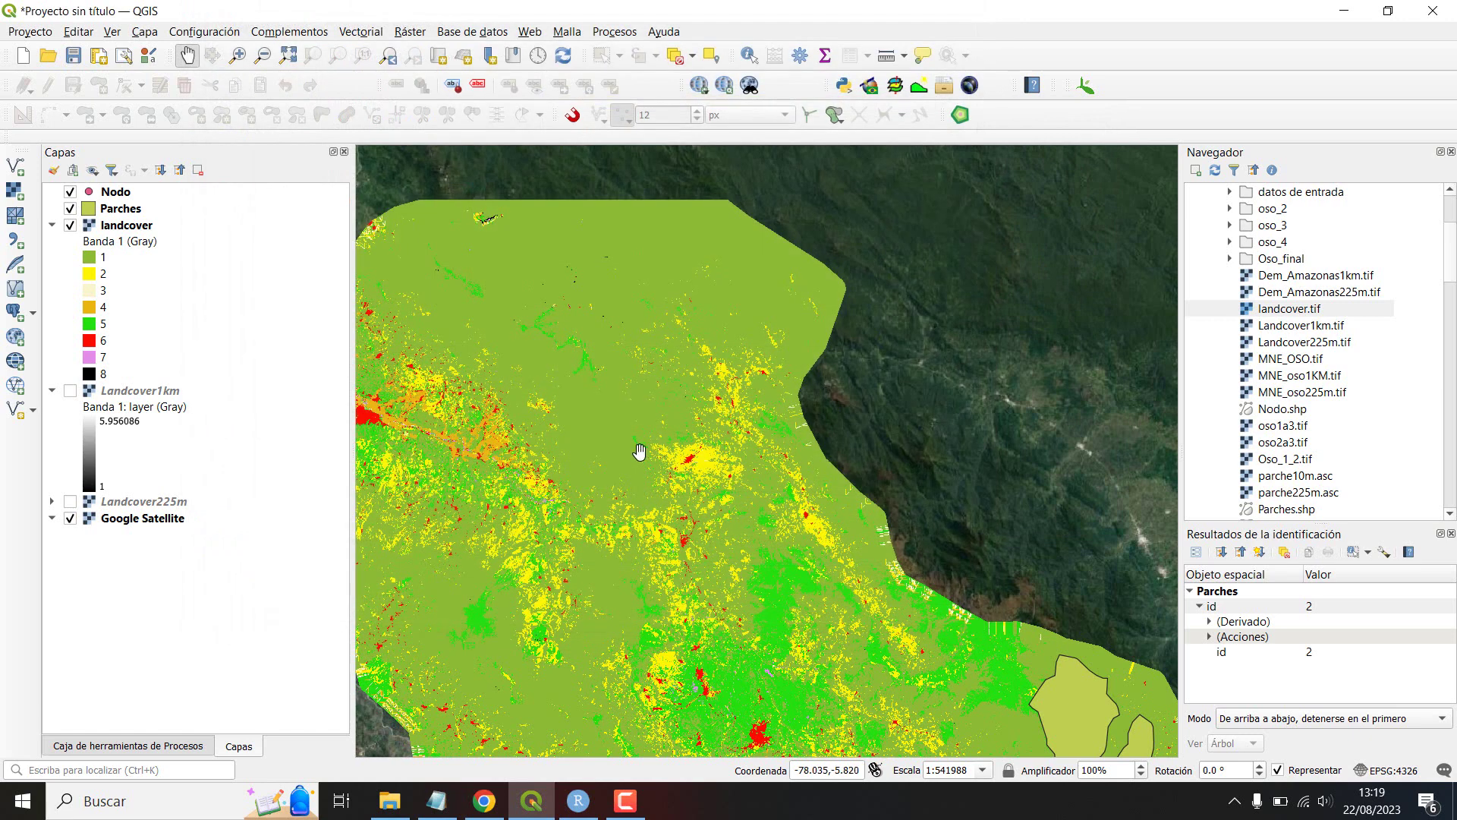
Step: Inspect class 8 areas at the northern edge and compare the small black patch beside the red and pink pixels with the satellite imagery
{"action": "scroll", "coordinate": [482, 216], "scroll_direction": "up", "scroll_amount": 4}
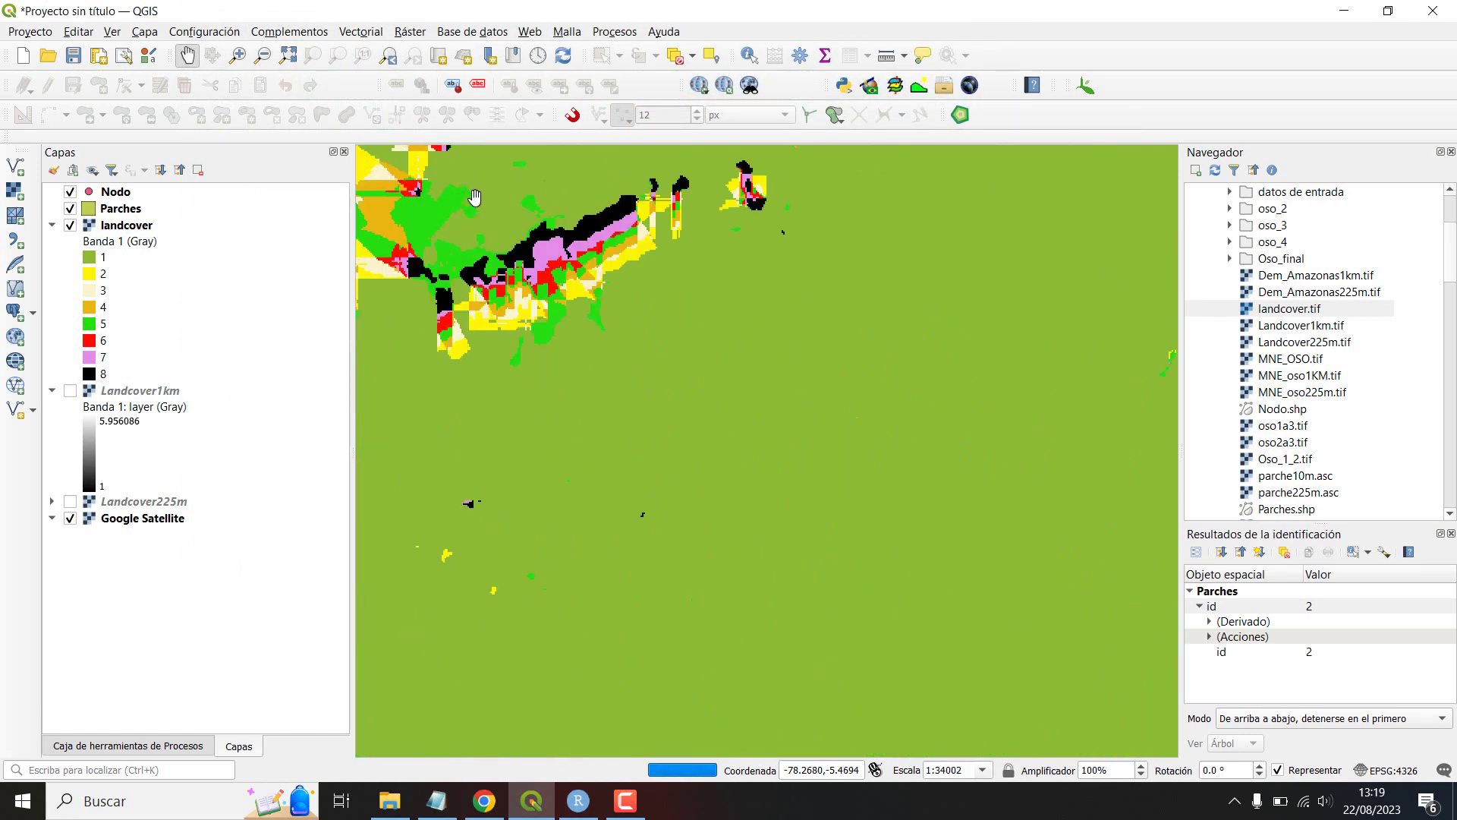
{"action": "scroll", "coordinate": [546, 260], "scroll_direction": "down", "scroll_amount": 6}
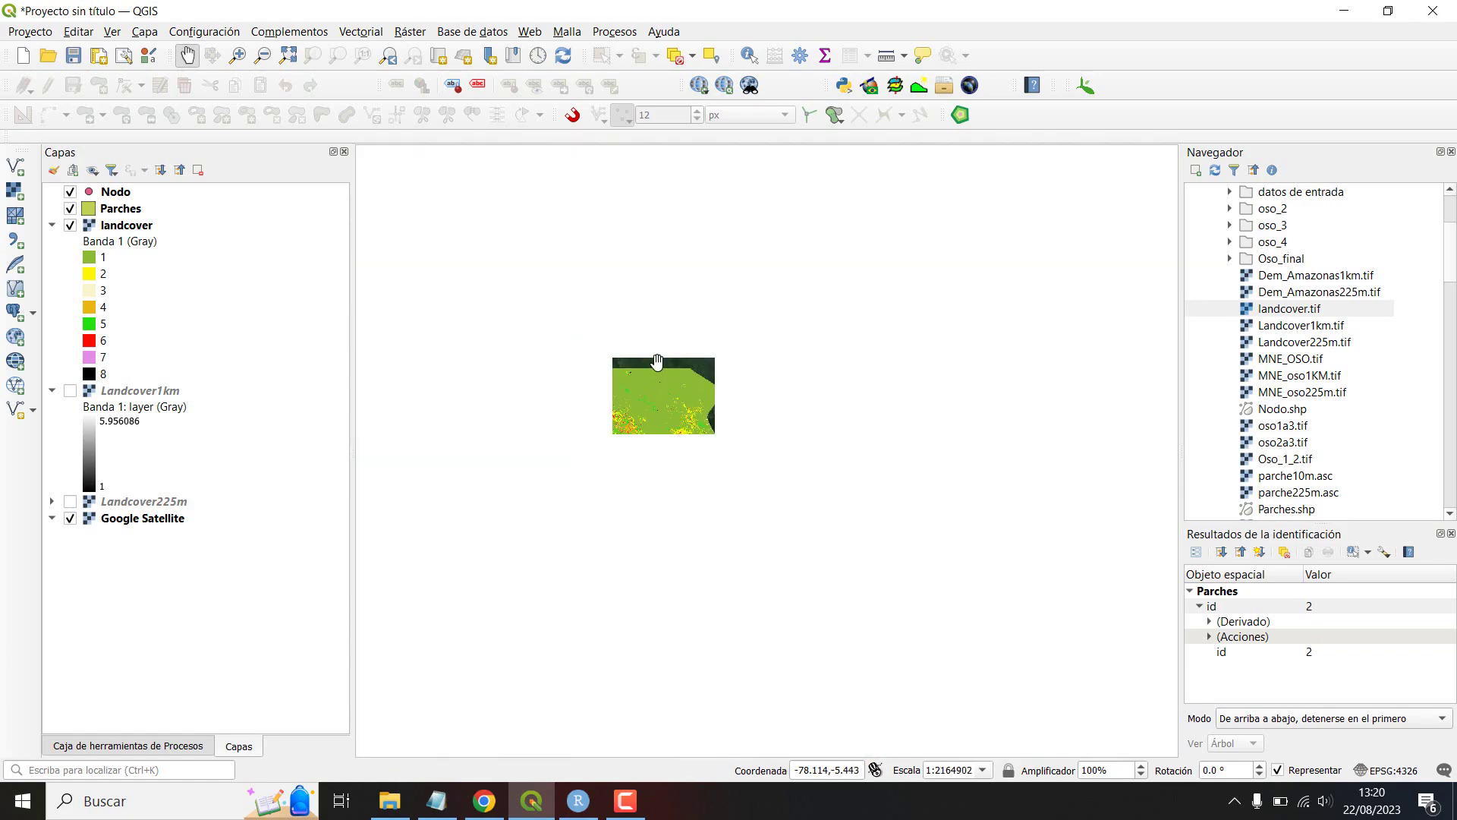
{"action": "scroll", "coordinate": [710, 557], "scroll_direction": "up", "scroll_amount": 2}
{"action": "scroll", "coordinate": [728, 573], "scroll_direction": "up", "scroll_amount": 1}
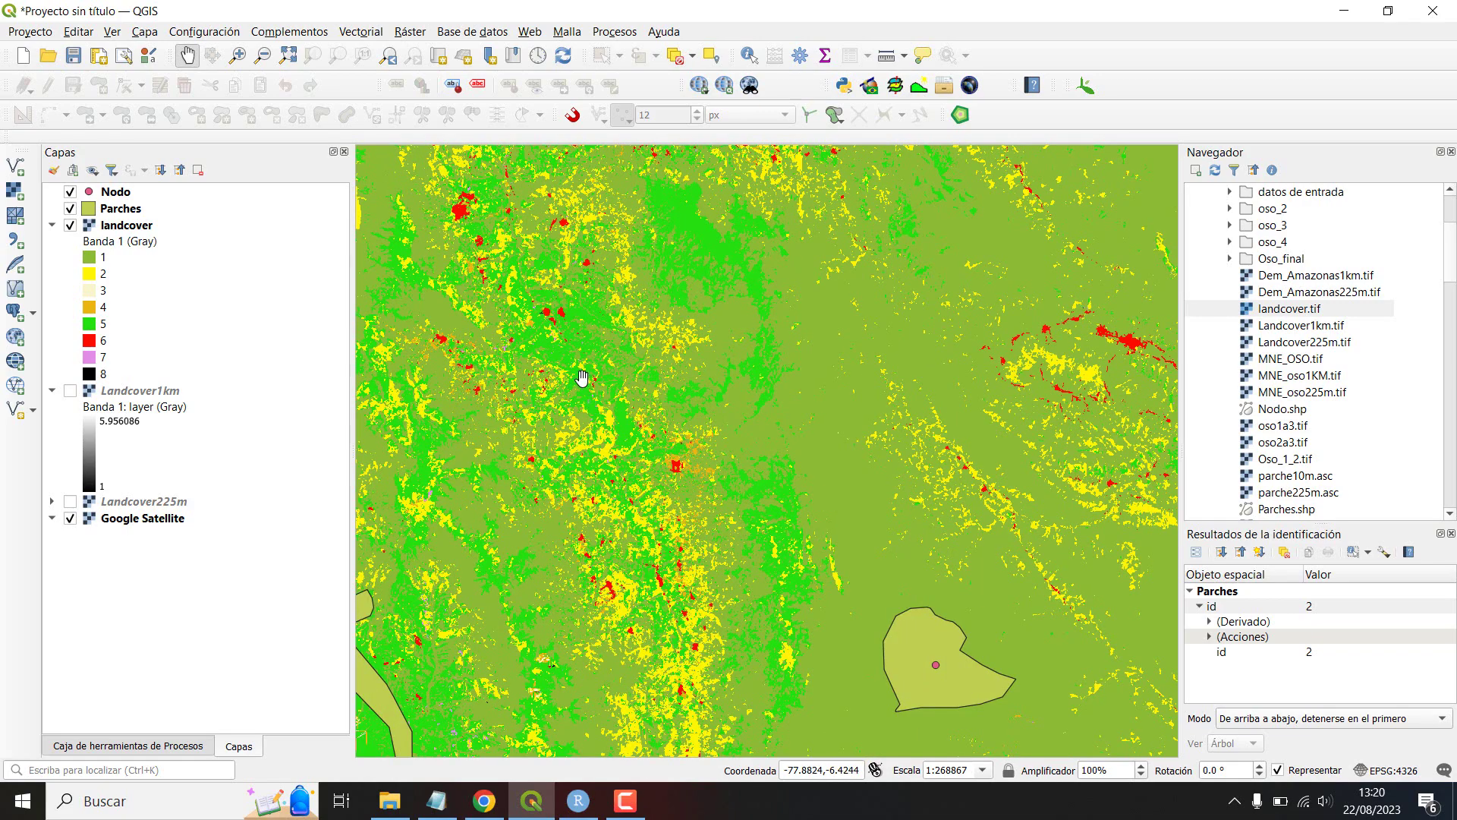
{"action": "left_click_drag", "start_coordinate": [583, 378], "coordinate": [692, 368]}
{"action": "scroll", "coordinate": [699, 504], "scroll_direction": "up", "scroll_amount": 4}
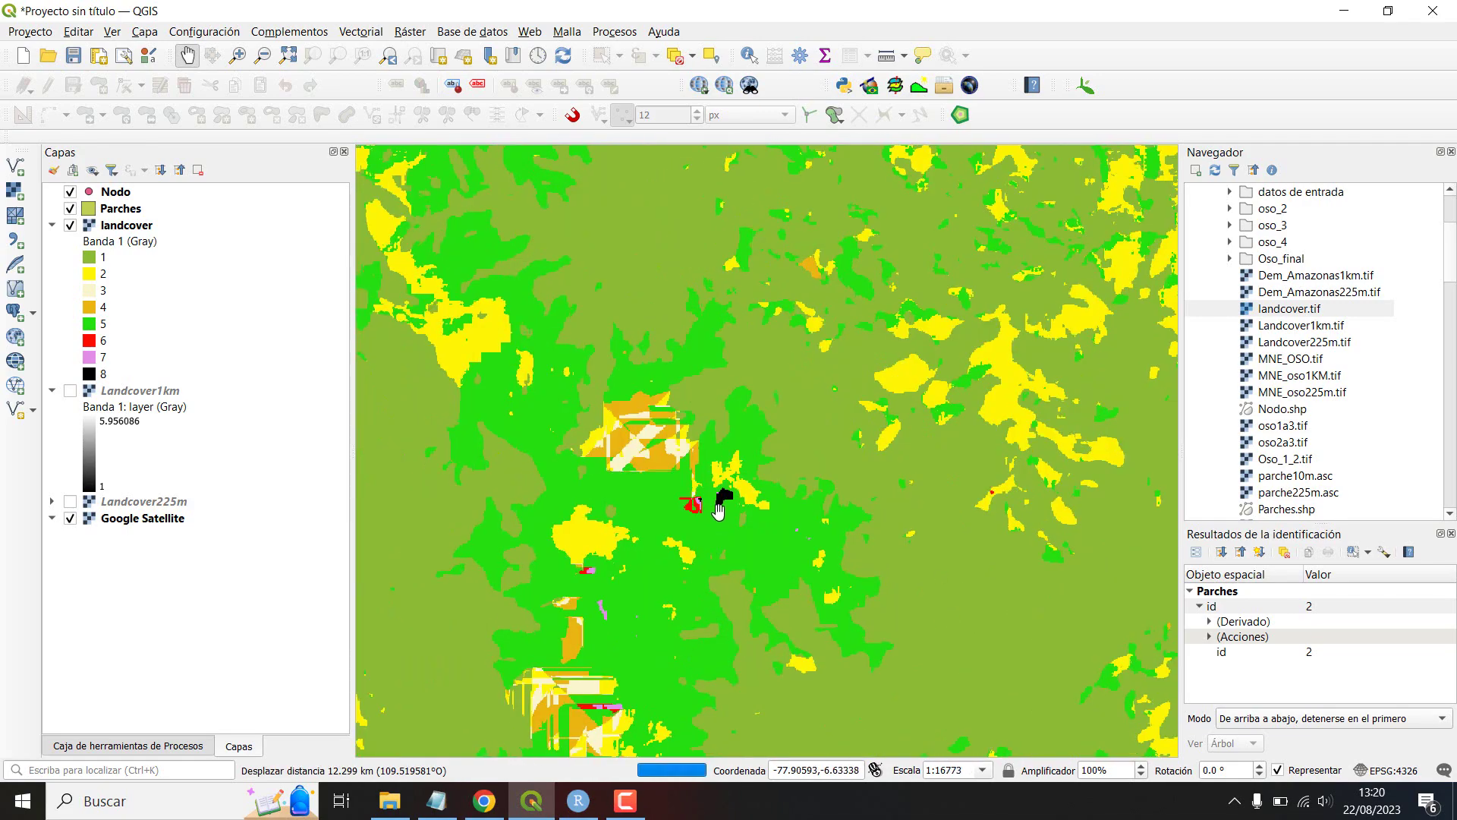
{"action": "scroll", "coordinate": [719, 511], "scroll_direction": "up", "scroll_amount": 1}
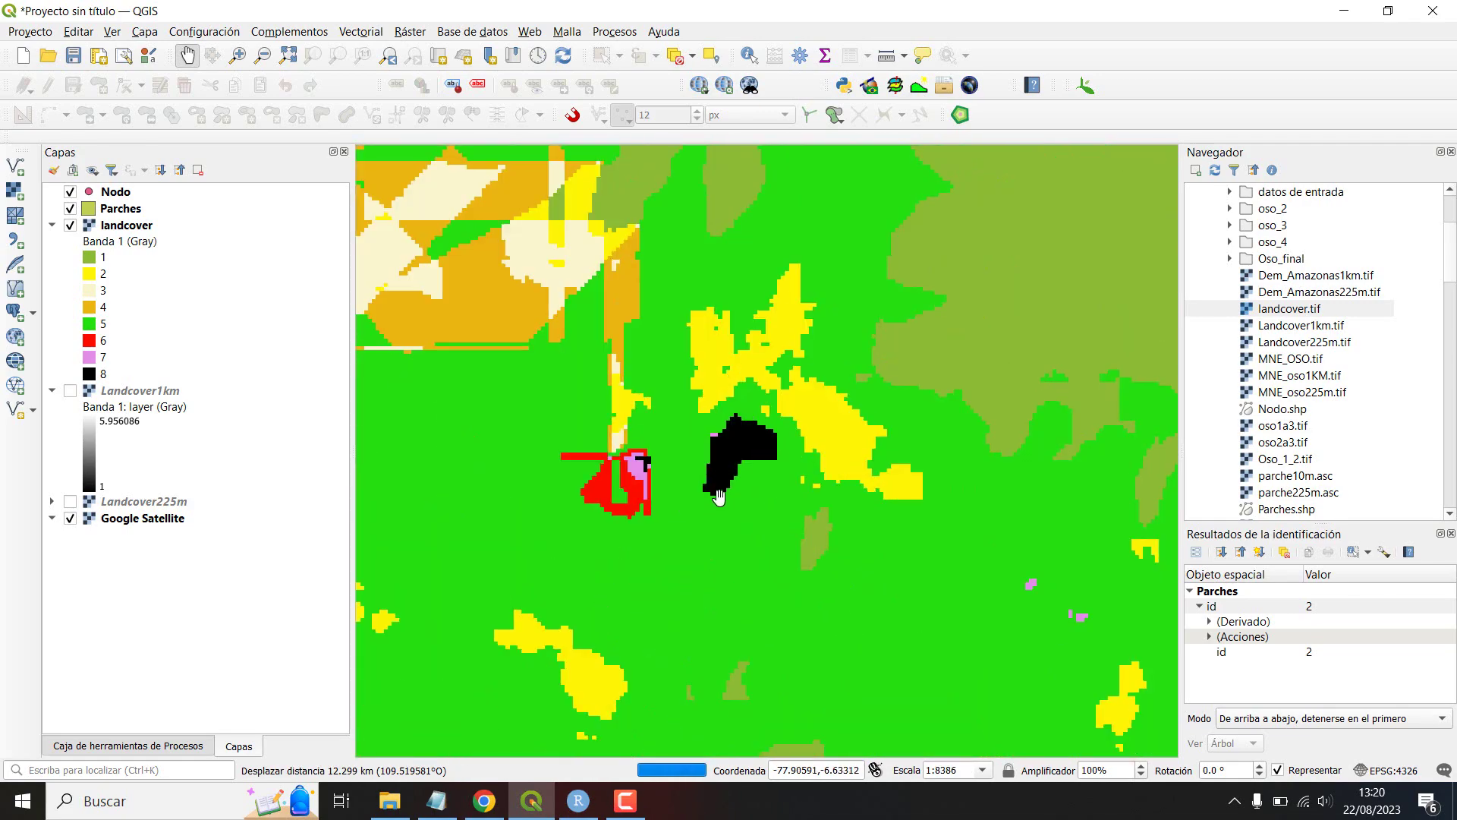
{"action": "left_click", "coordinate": [70, 225]}
{"action": "left_click", "coordinate": [70, 225]}
Step: Find the scattered black class 8 patches west of a red urban patch and compare them with the satellite imagery beneath the landcover layer
{"action": "scroll", "coordinate": [811, 603], "scroll_direction": "down", "scroll_amount": 5}
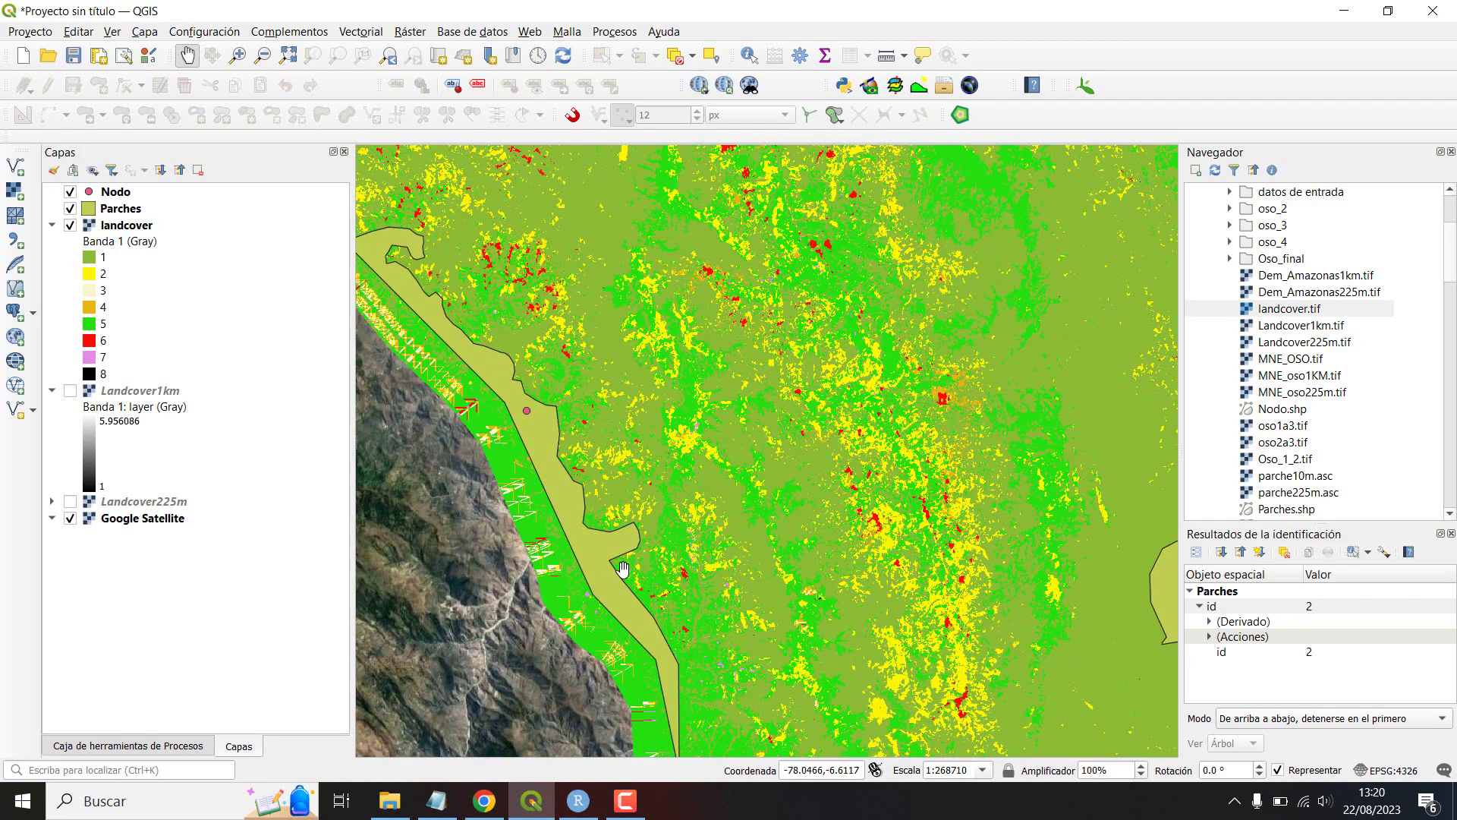
{"action": "scroll", "coordinate": [684, 581], "scroll_direction": "down", "scroll_amount": 1}
{"action": "left_click_drag", "start_coordinate": [734, 281], "coordinate": [717, 565]}
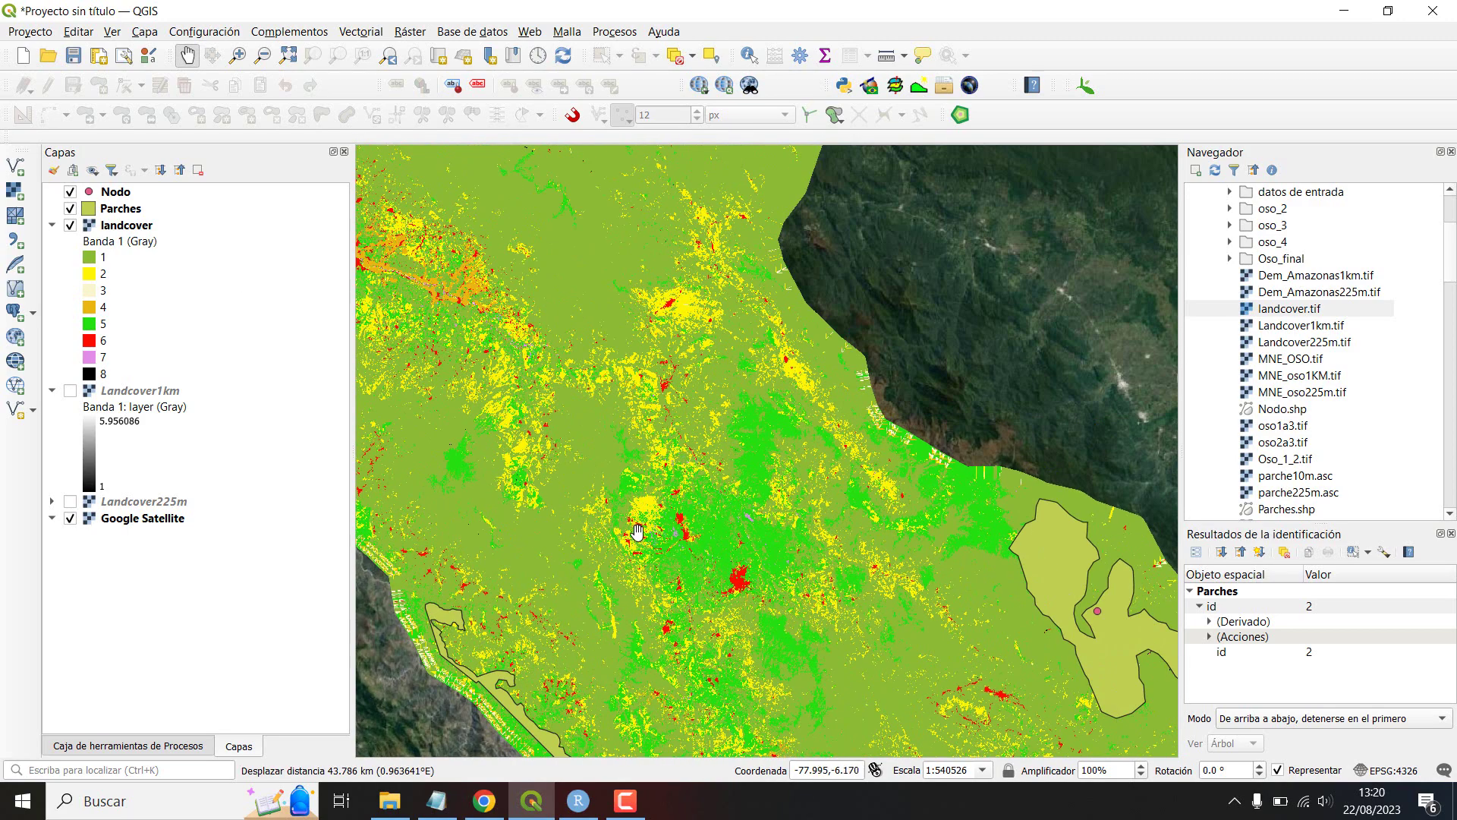
{"action": "scroll", "coordinate": [717, 566], "scroll_direction": "up", "scroll_amount": 4}
{"action": "scroll", "coordinate": [574, 557], "scroll_direction": "up", "scroll_amount": 2}
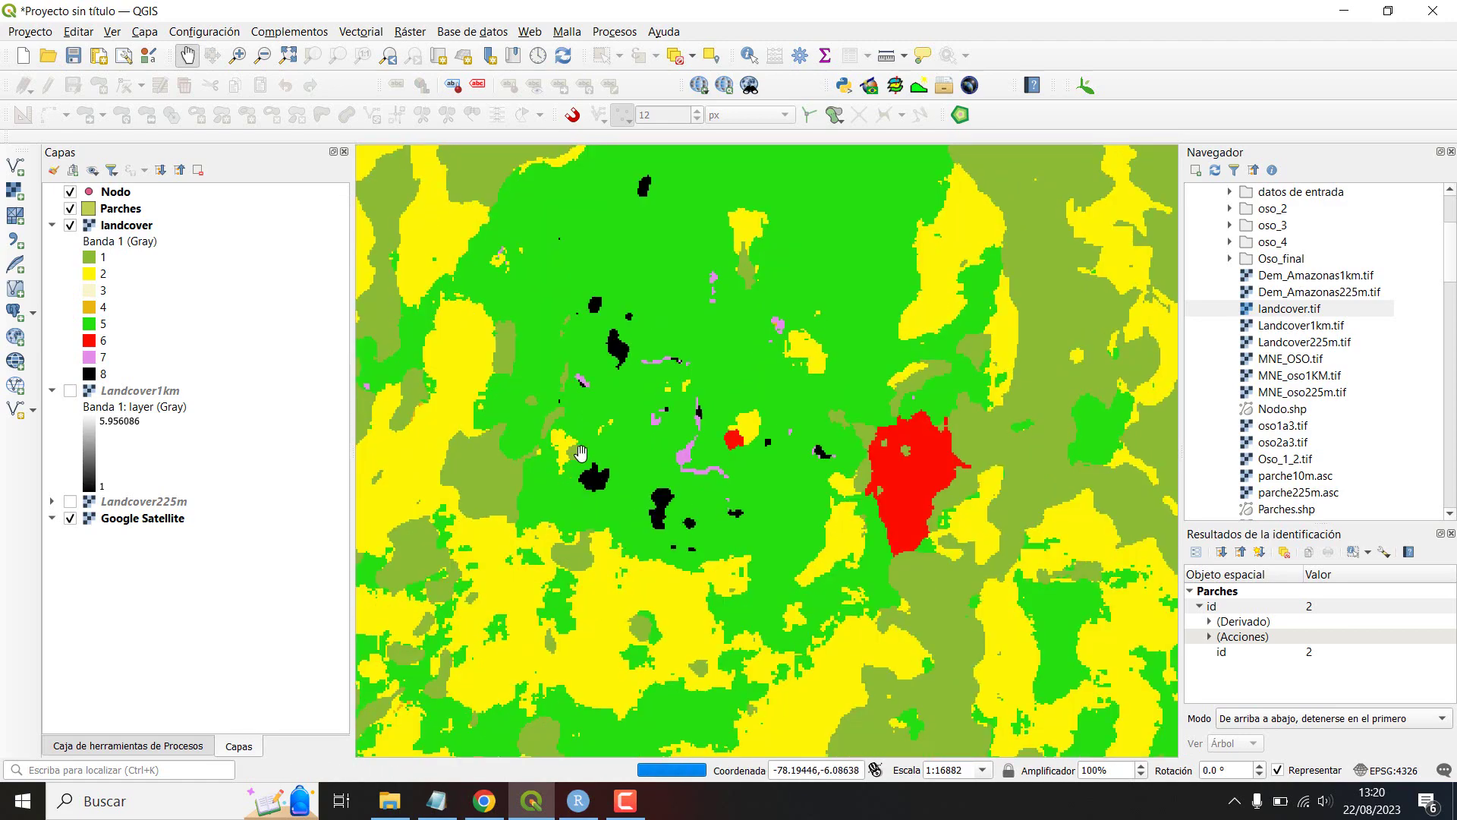
{"action": "left_click", "coordinate": [74, 228]}
{"action": "left_click", "coordinate": [75, 228]}
{"action": "left_click", "coordinate": [74, 228]}
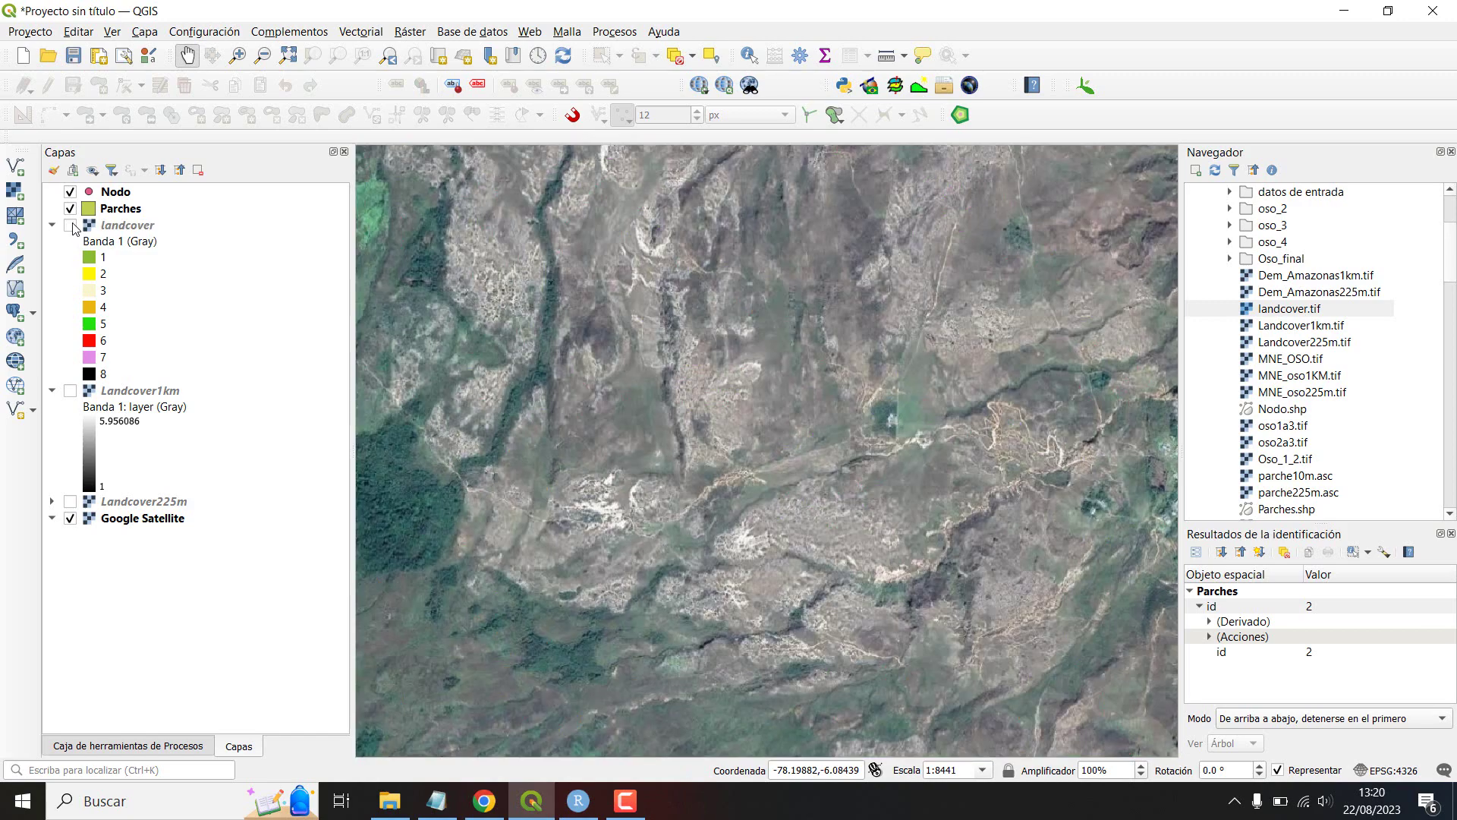
Step: Show the landcover layer over the satellite imagery to compare its land cover classes
{"action": "left_click", "coordinate": [74, 227]}
{"action": "left_click", "coordinate": [74, 227]}
{"action": "left_click", "coordinate": [71, 225]}
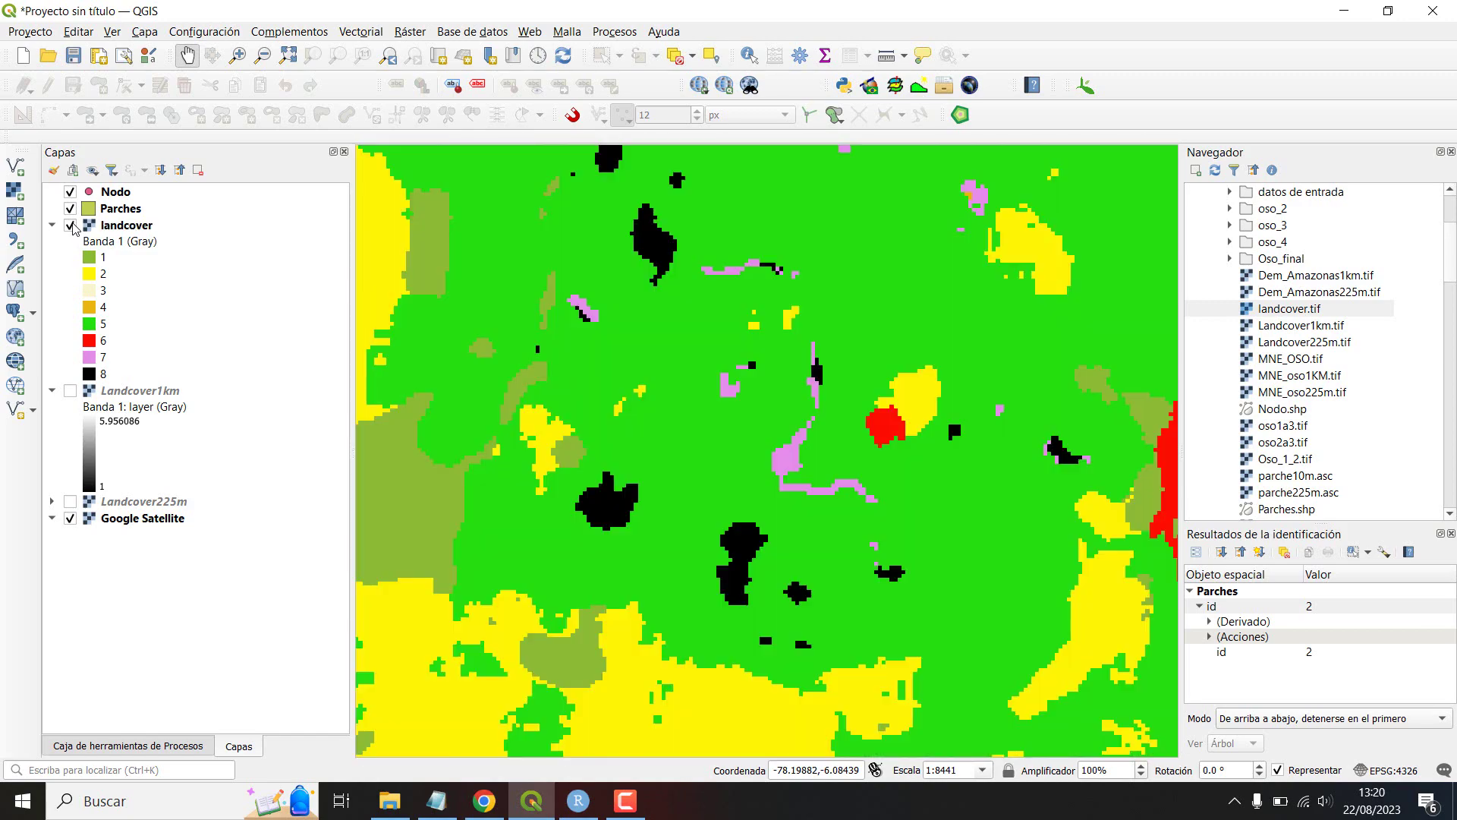
Step: Switch to RStudio, set the resistance of class 8 to 500 in the reclassification vector and run its definition
{"action": "left_click", "coordinate": [579, 801]}
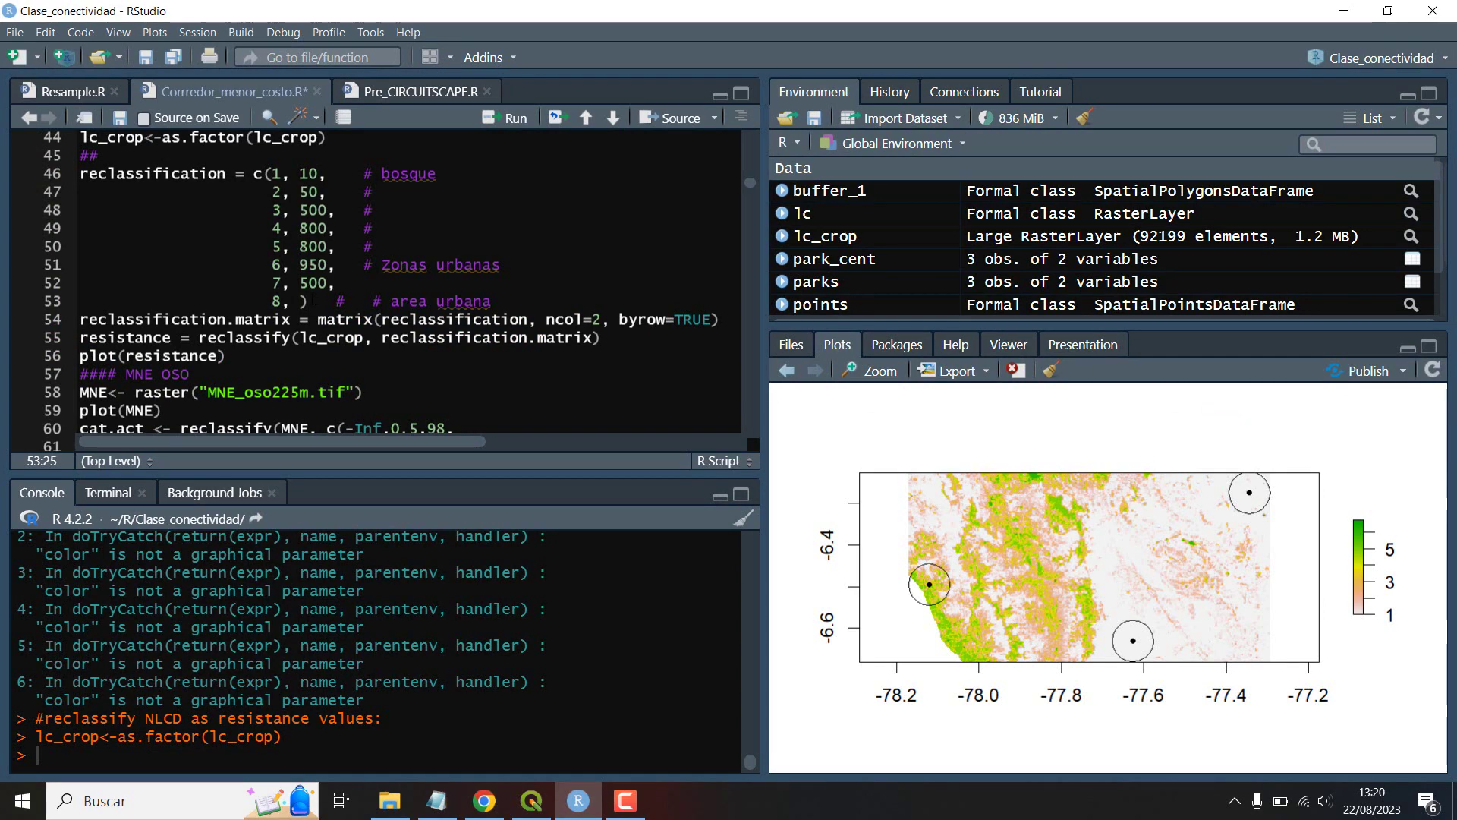
{"action": "type", "text": "500"}
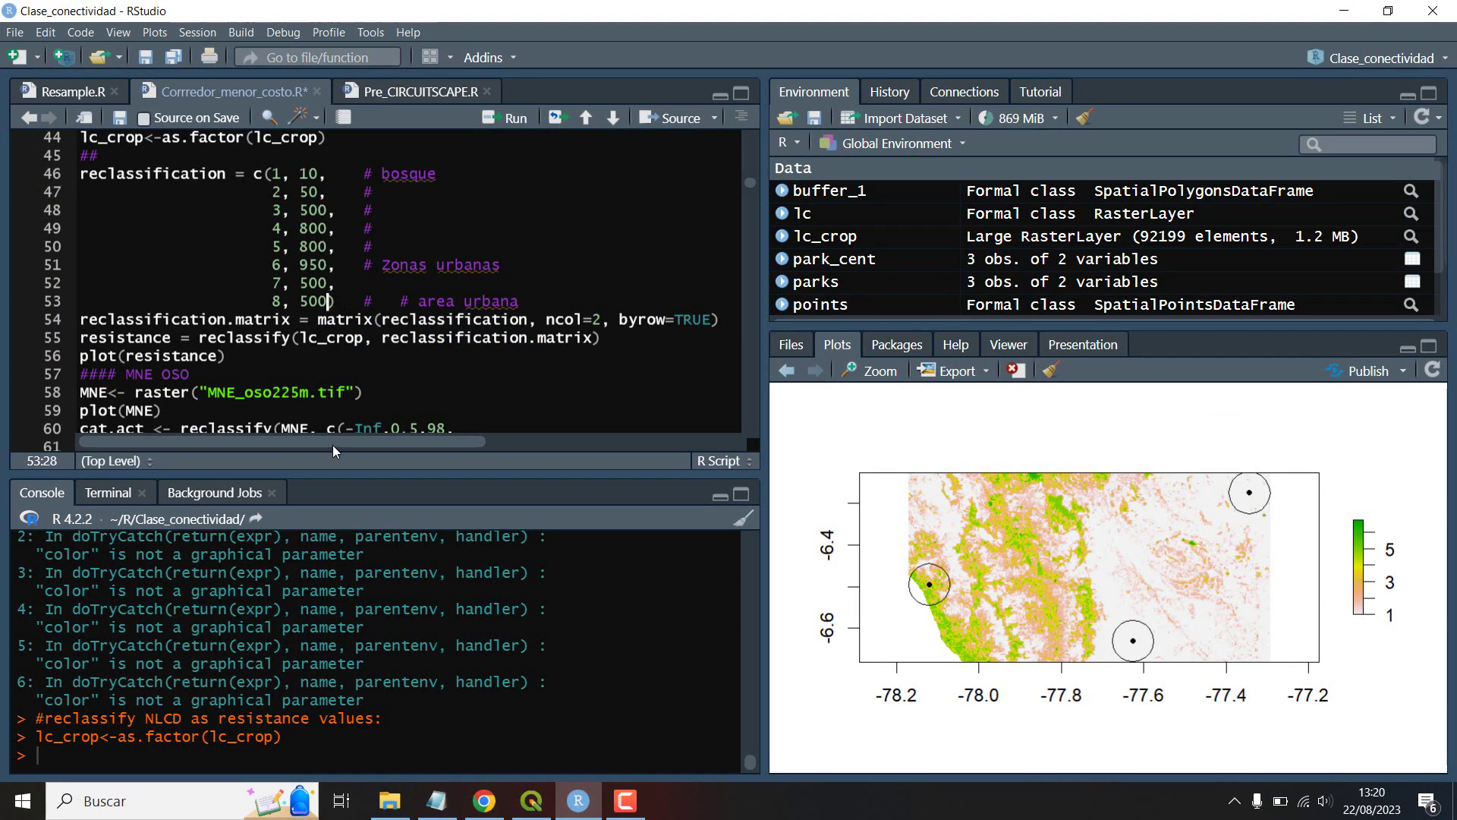
{"action": "left_click", "coordinate": [162, 174]}
{"action": "key", "text": "ctrl+Return"}
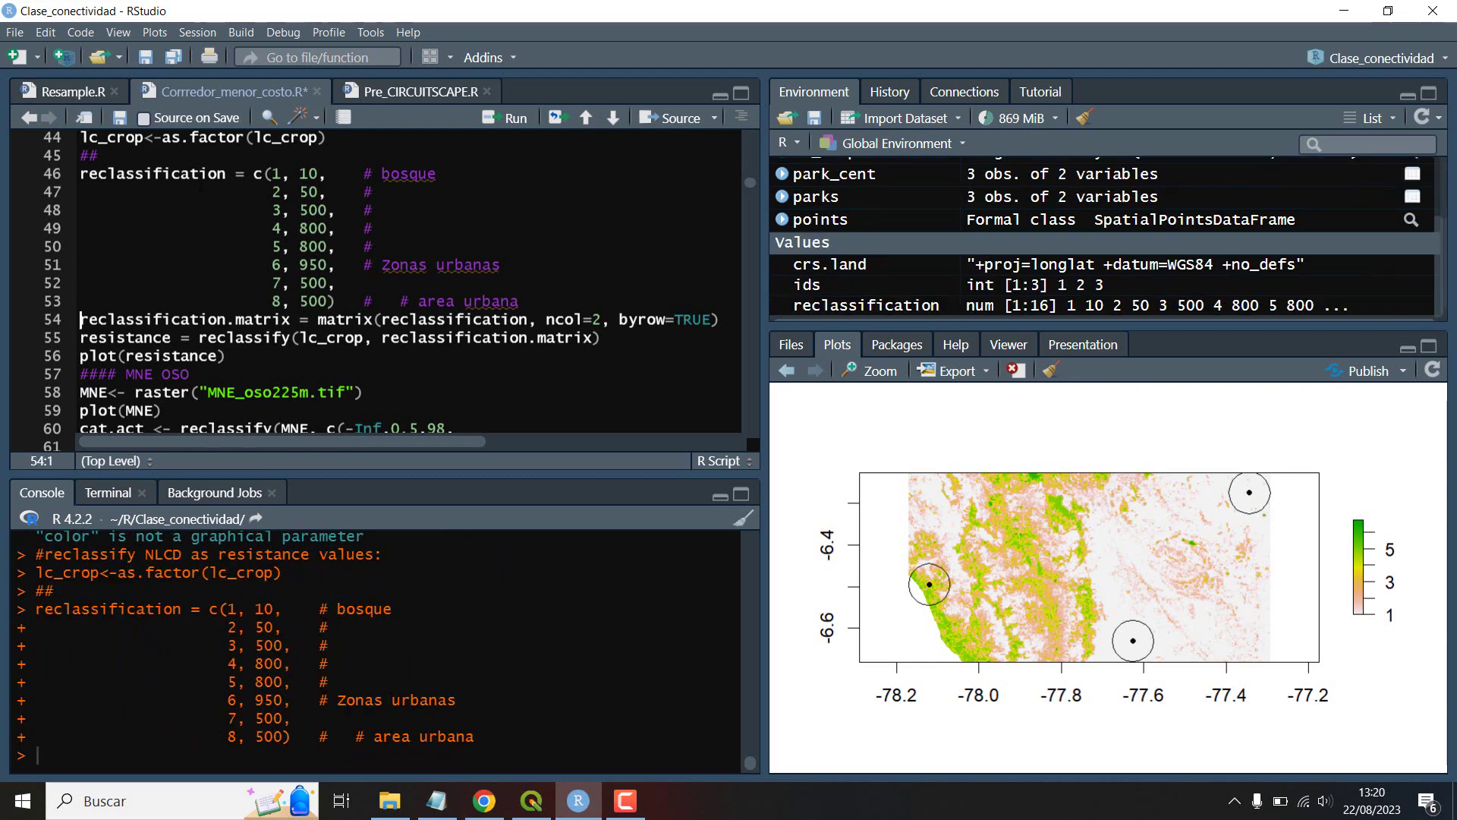
Step: Run the two-column reclassification matrix, reclassify lc_crop with it into resistance, and plot the result
{"action": "key", "text": "ctrl+Return"}
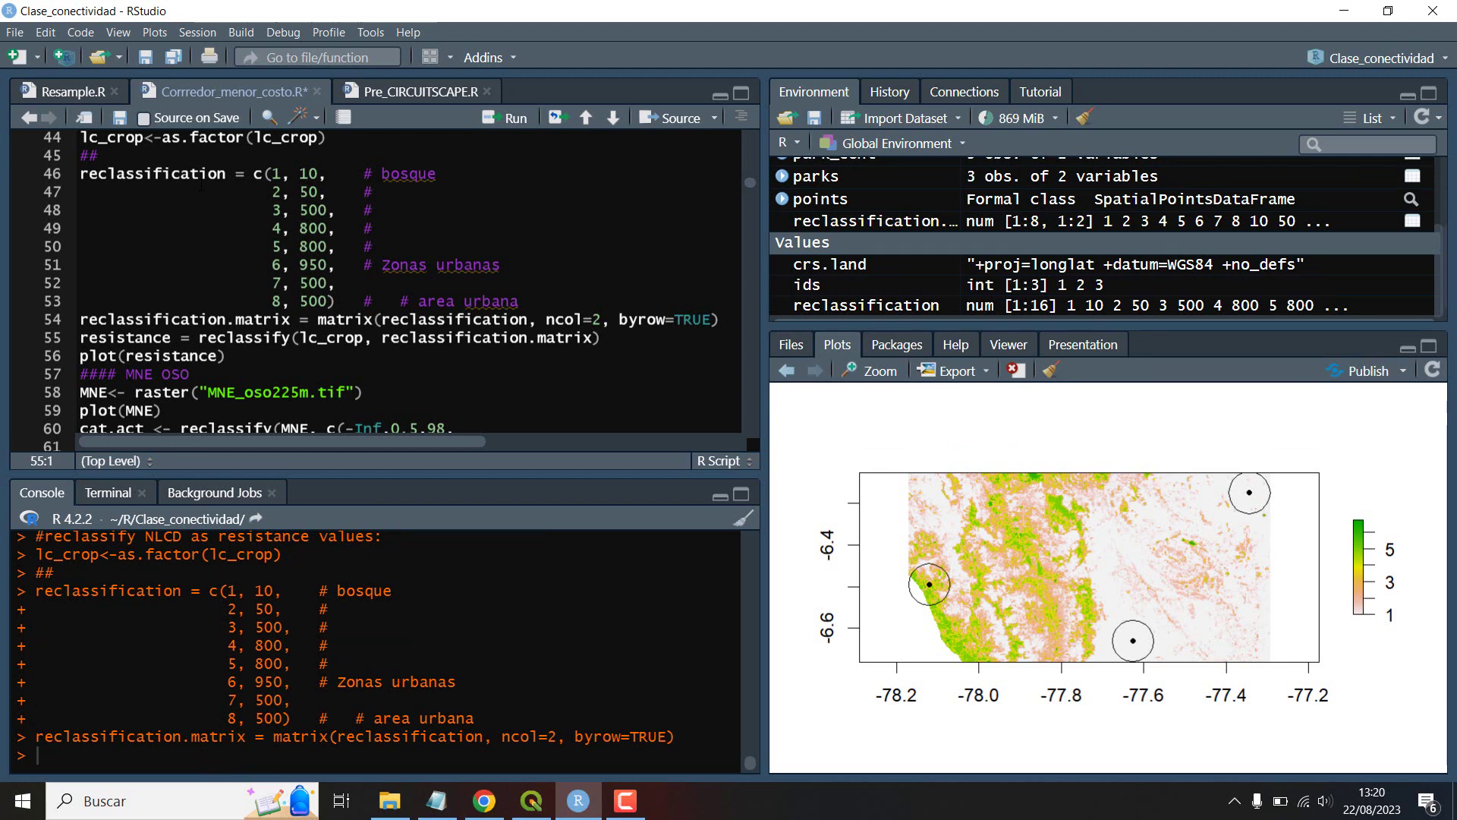
{"action": "key", "text": "ctrl+Return"}
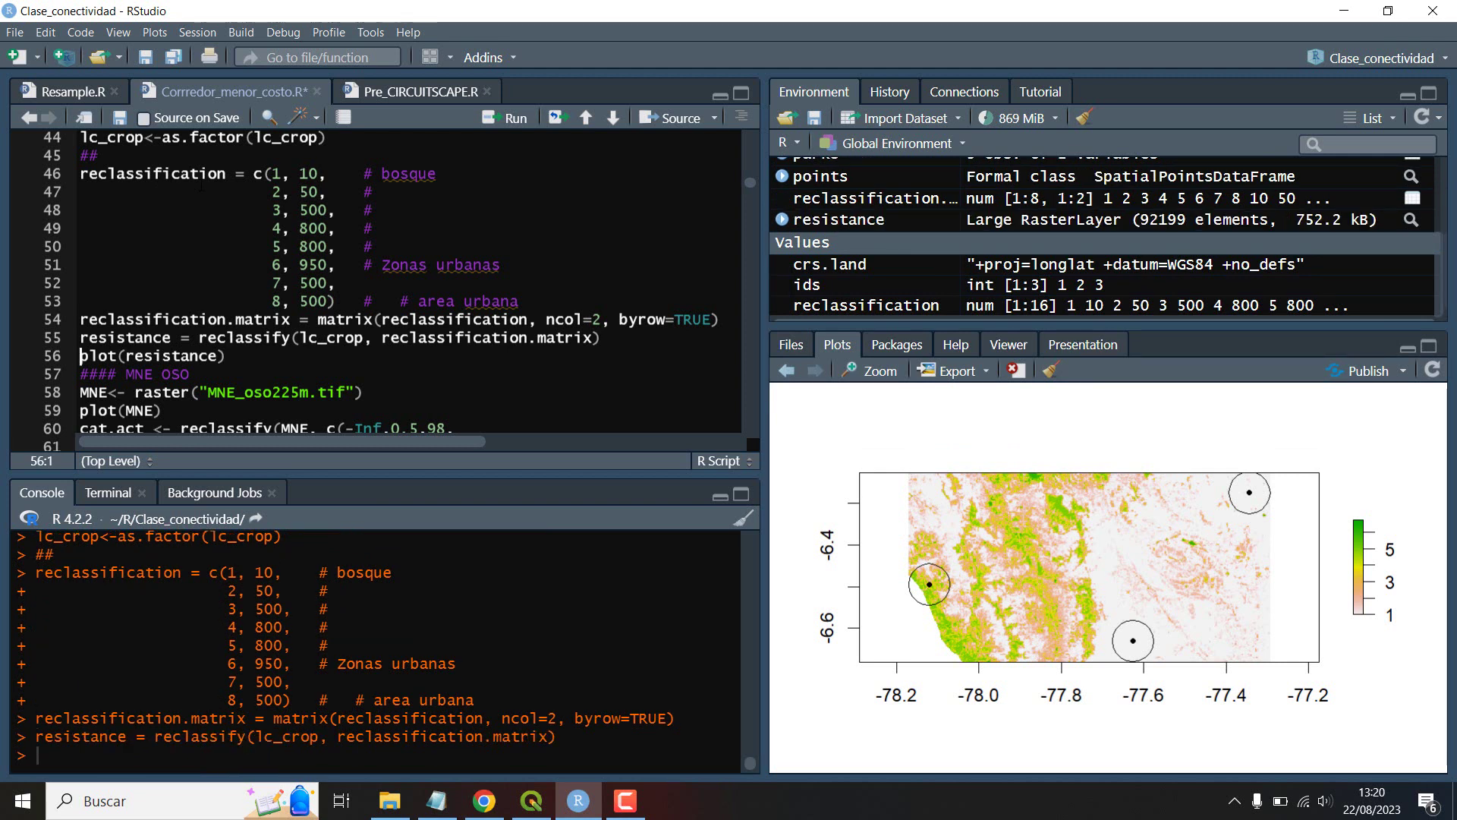
{"action": "key", "text": "ctrl+Return"}
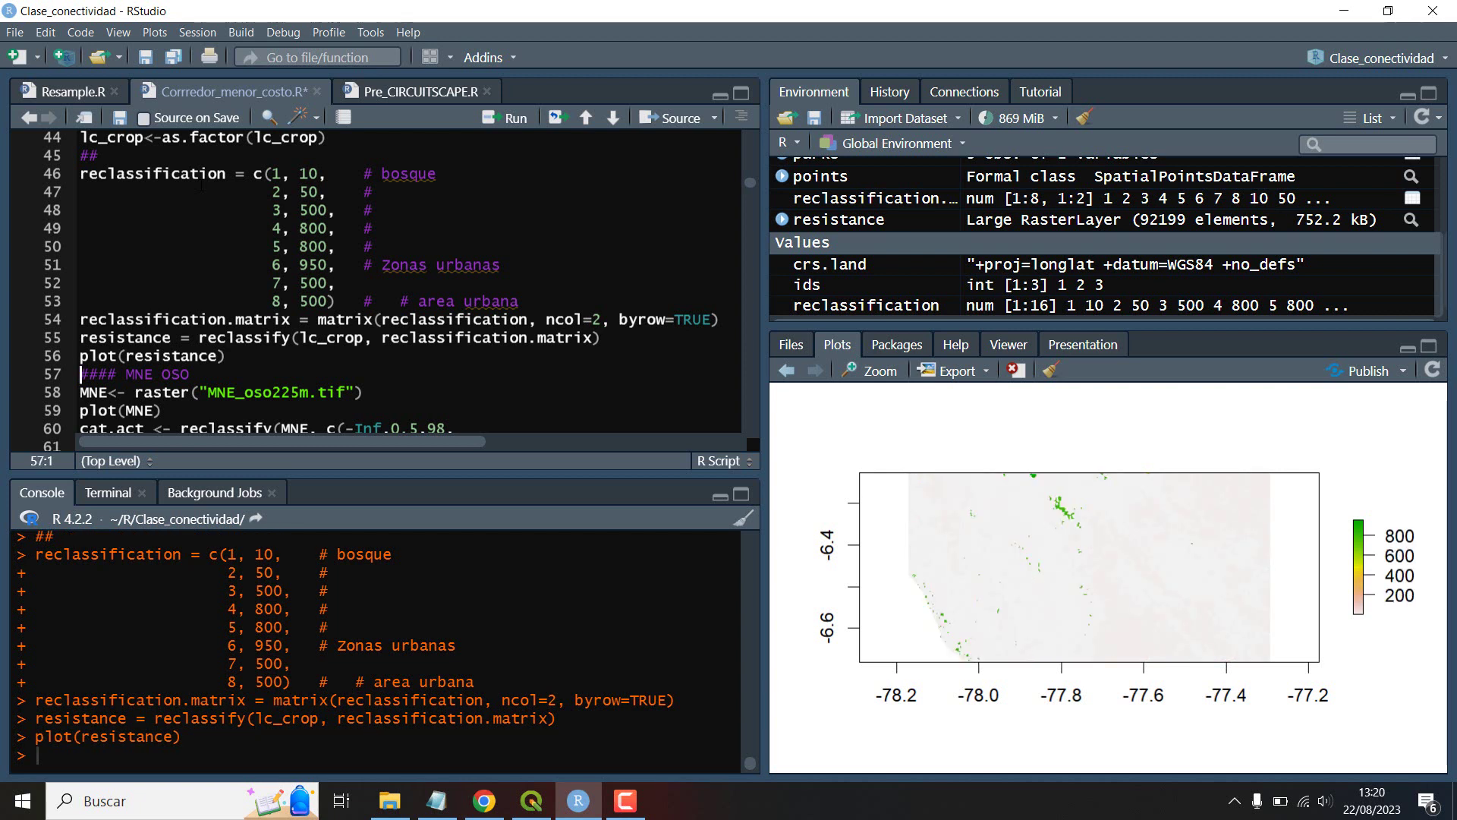
Step: Load the MNE_oso225m.tif raster as MNE and plot it
{"action": "scroll", "coordinate": [273, 227], "scroll_direction": "down", "scroll_amount": 3}
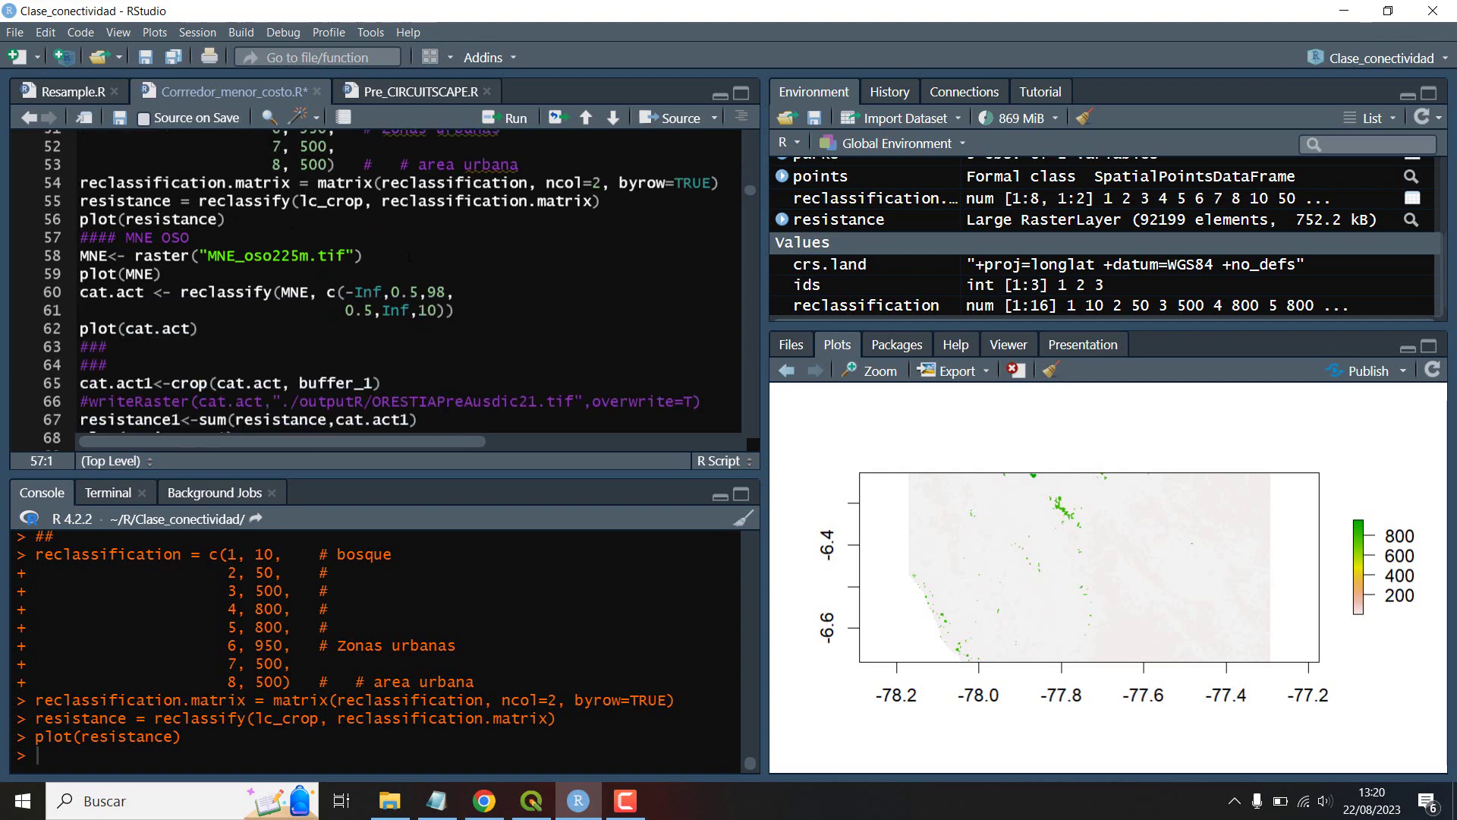
{"action": "left_click", "coordinate": [408, 256]}
{"action": "key", "text": "ctrl+Return"}
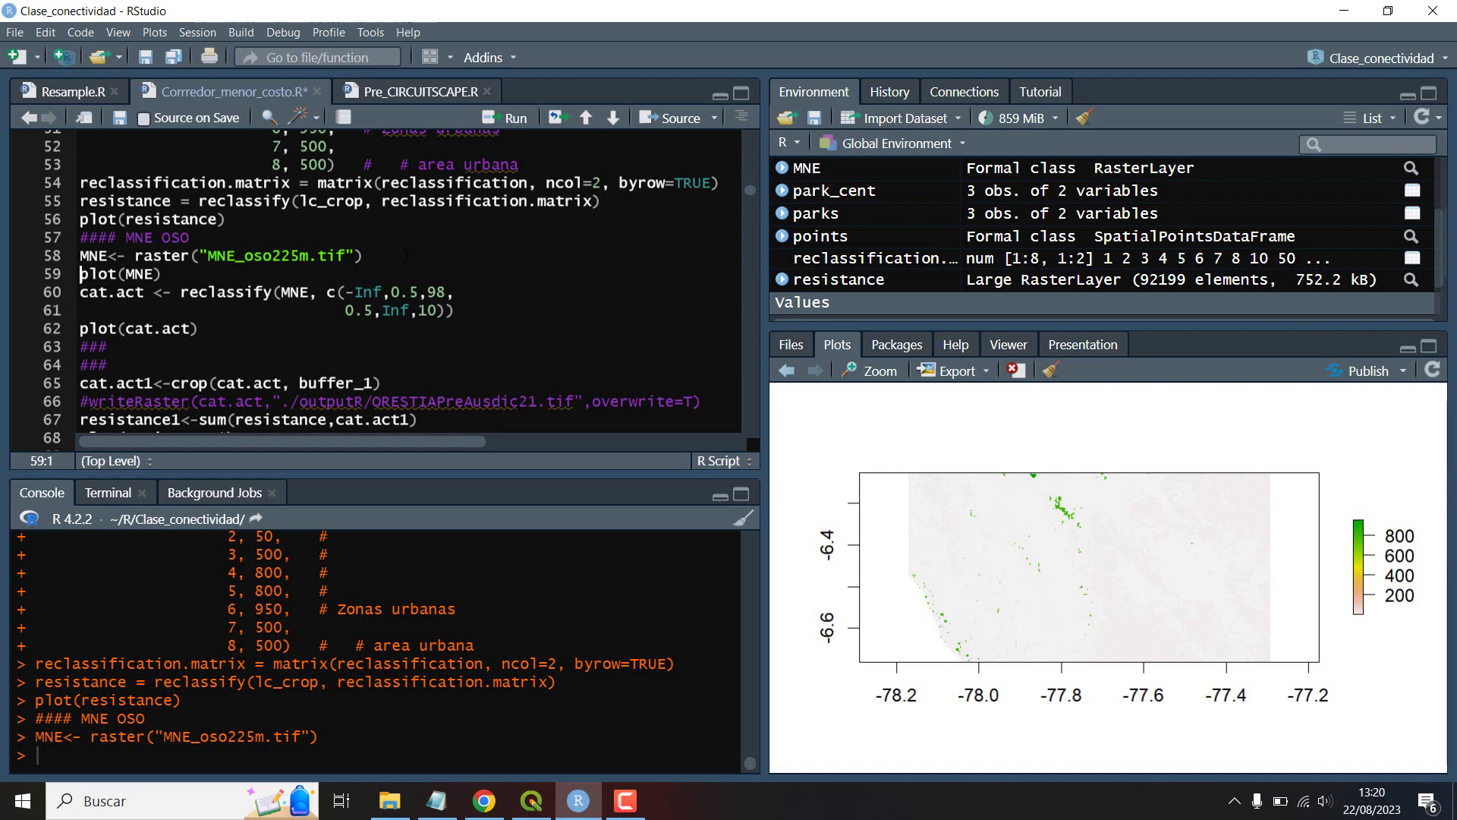
{"action": "key", "text": "ctrl+Return"}
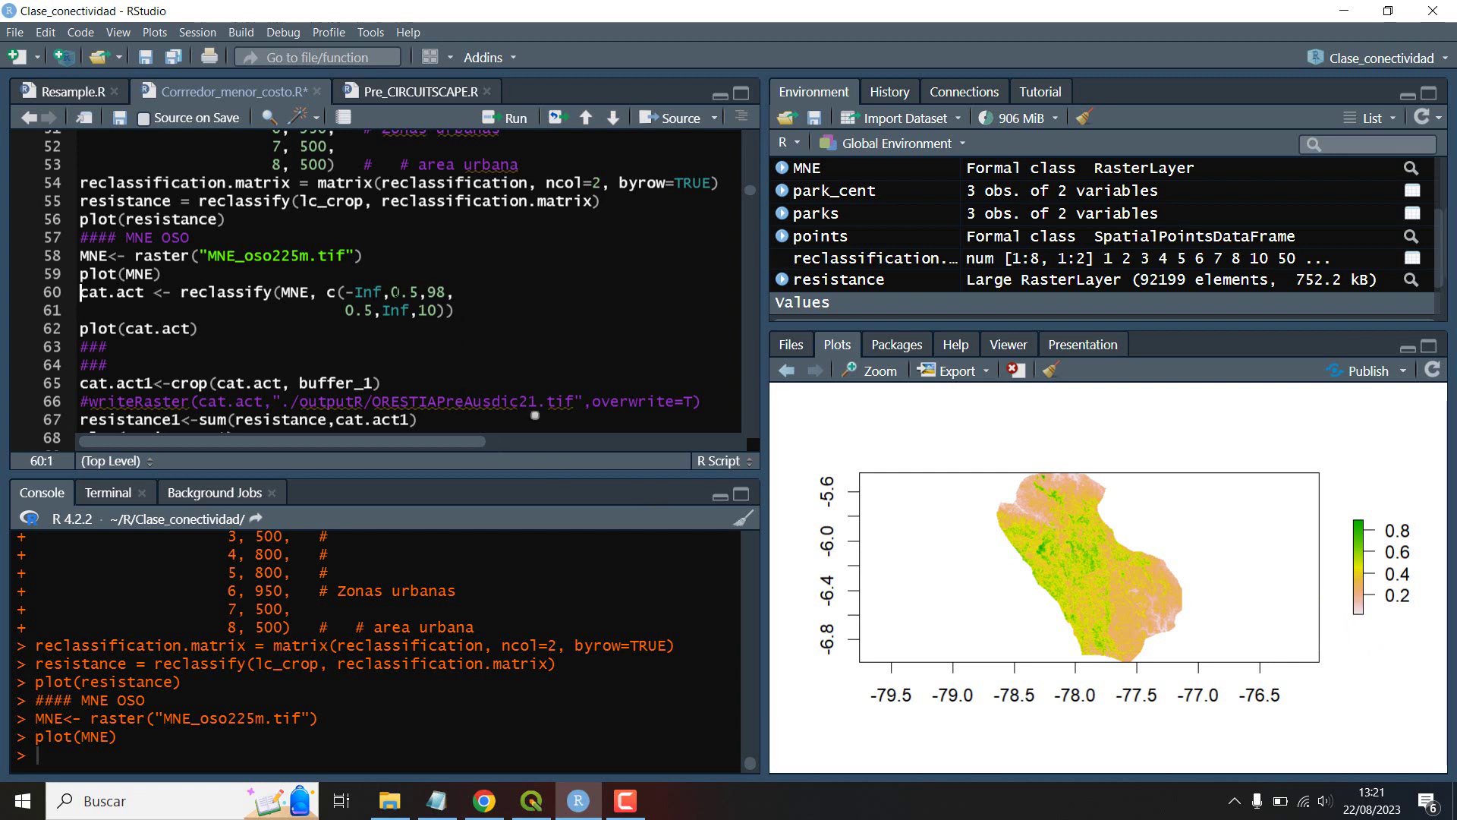
Step: Reclassify MNE into cat.act, with 98 for values up to 0.5 and 10 for values above, and plot it
{"action": "left_click_drag", "start_coordinate": [449, 292], "coordinate": [356, 295]}
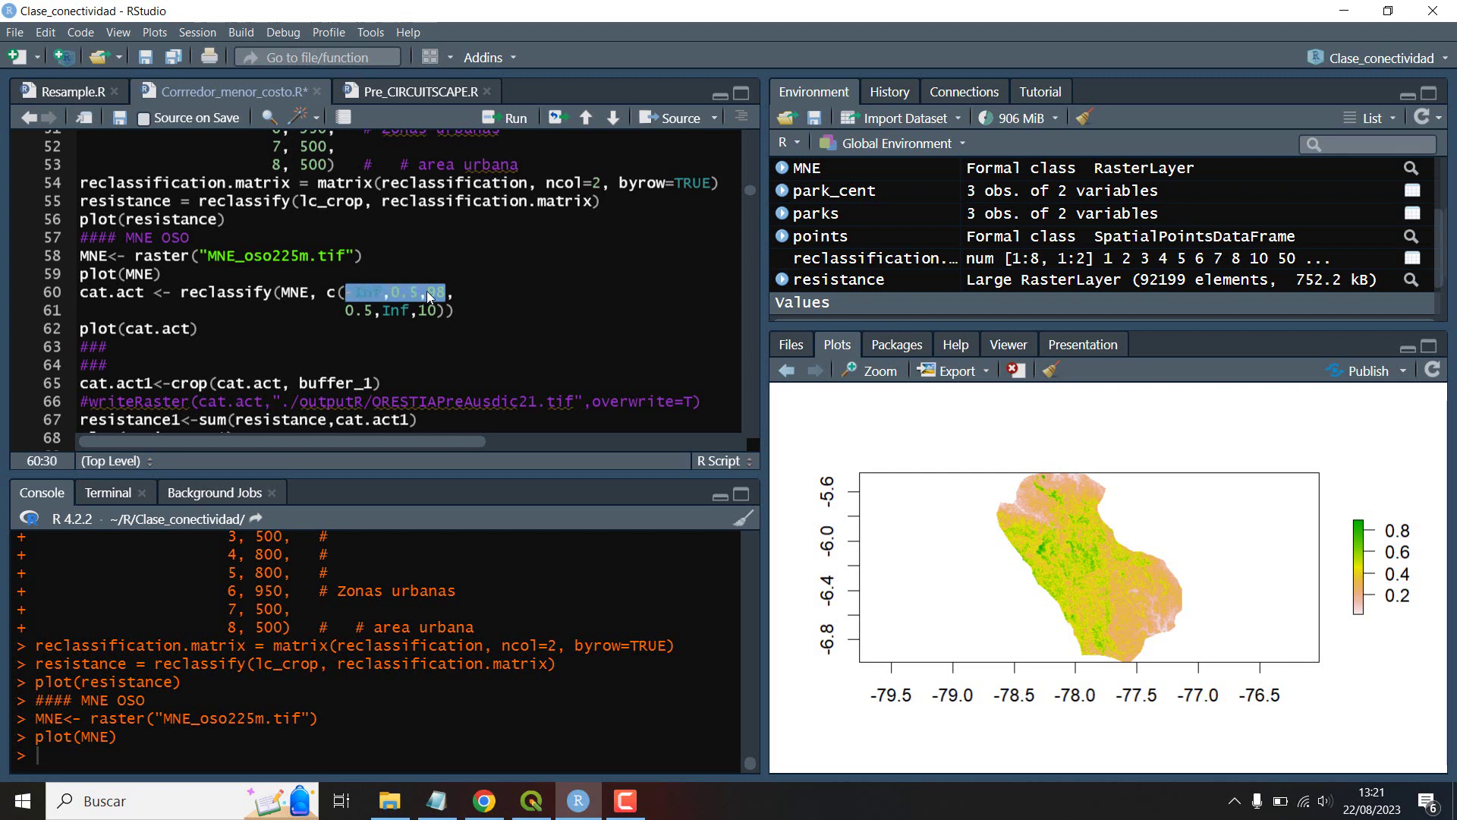
{"action": "left_click", "coordinate": [429, 294]}
{"action": "left_click_drag", "start_coordinate": [449, 292], "coordinate": [349, 294]}
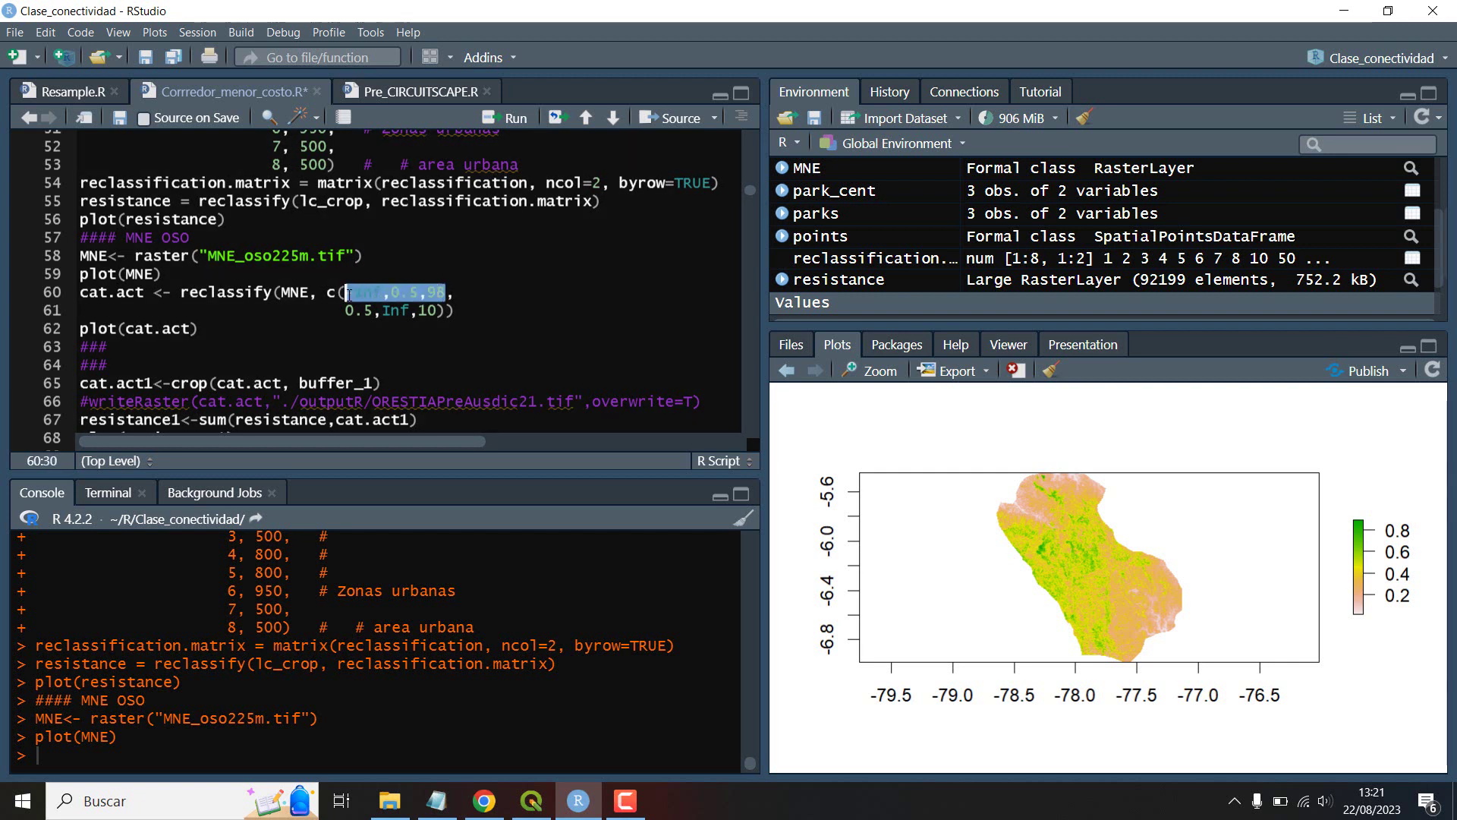
{"action": "left_click_drag", "start_coordinate": [440, 311], "coordinate": [346, 311]}
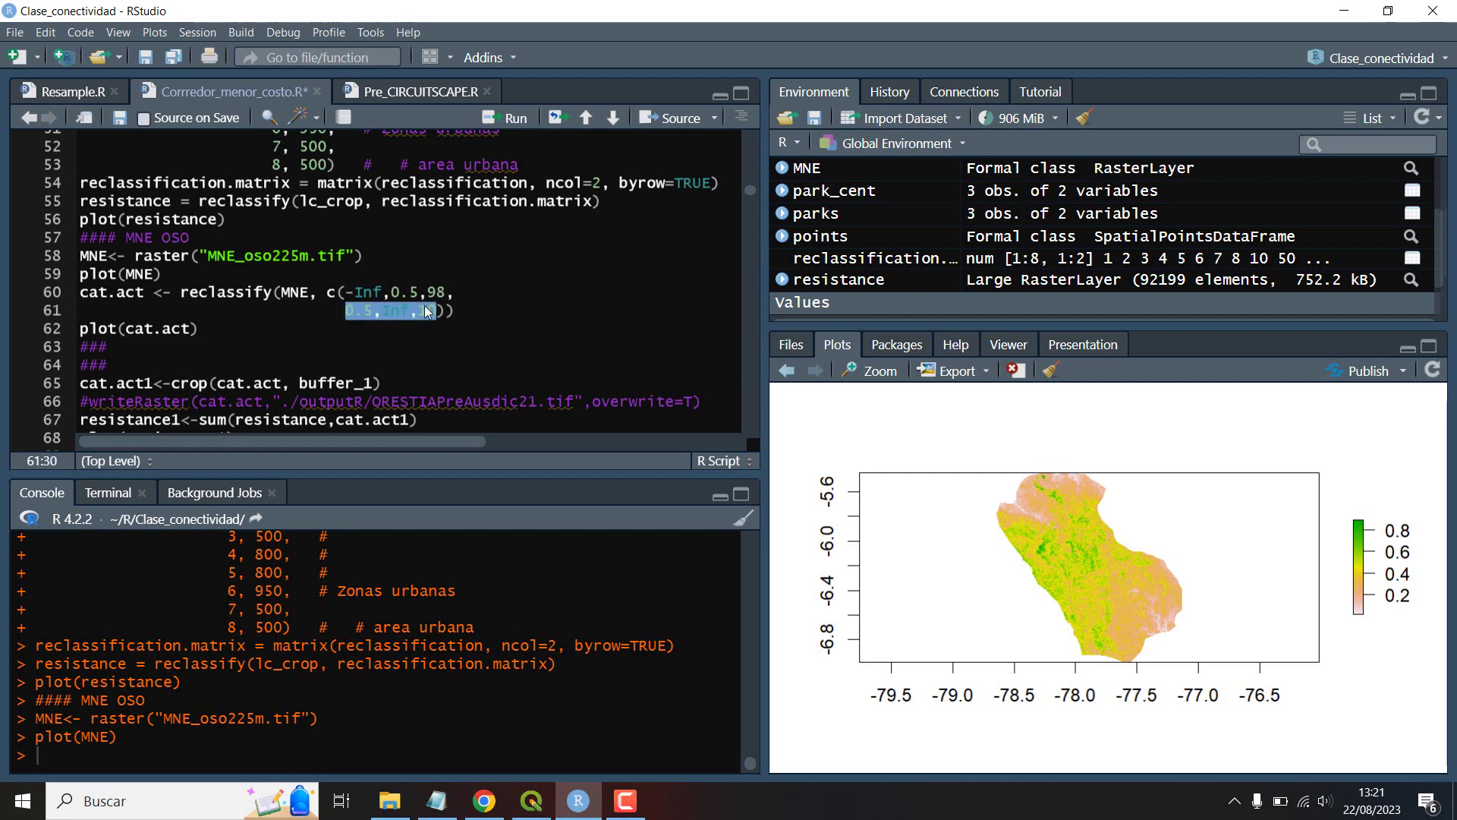
{"action": "key", "text": "Right"}
{"action": "left_click", "coordinate": [244, 292]}
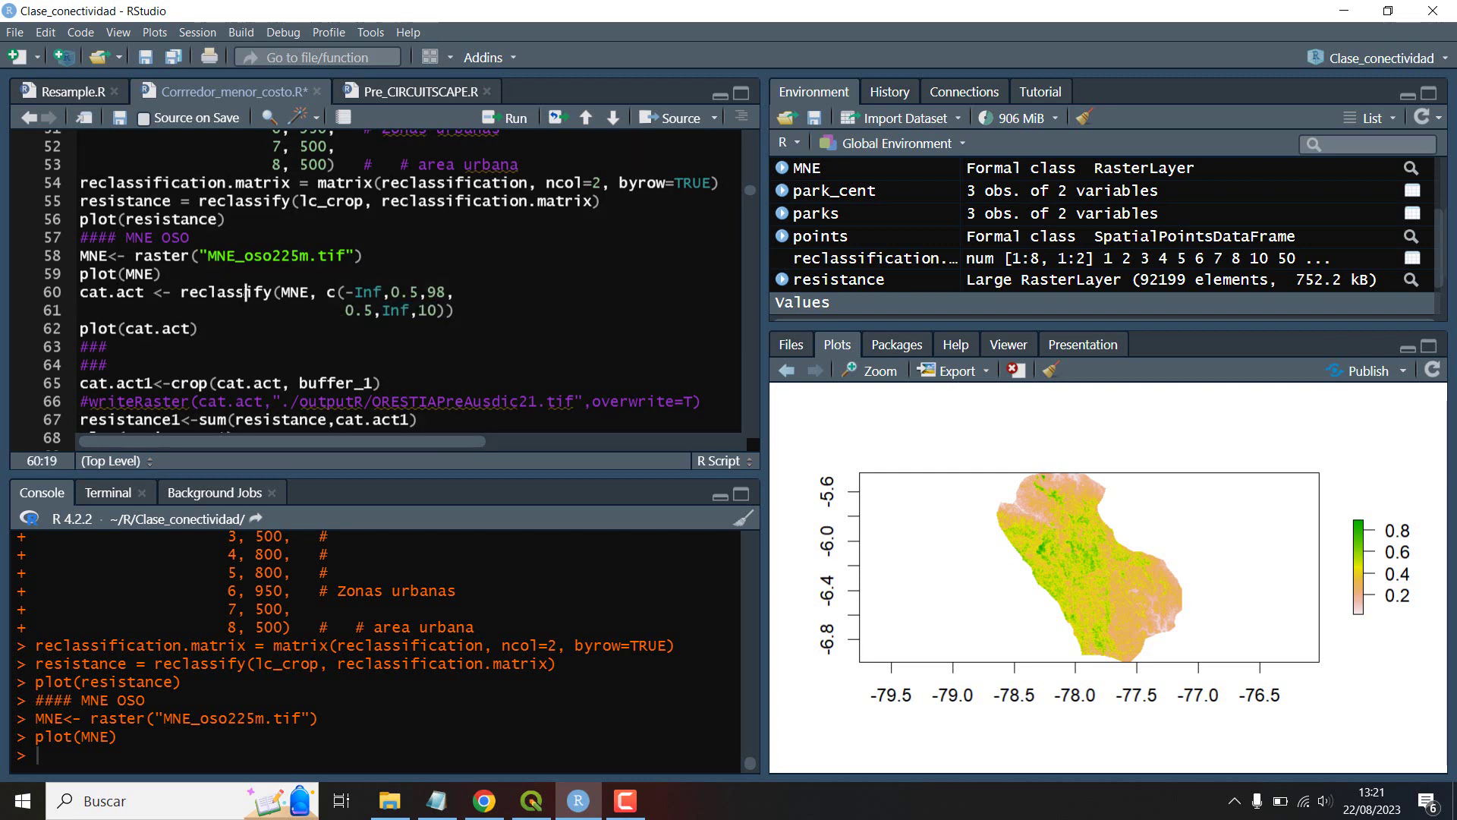
{"action": "key", "text": "ctrl+Return"}
{"action": "key", "text": "ctrl+Return"}
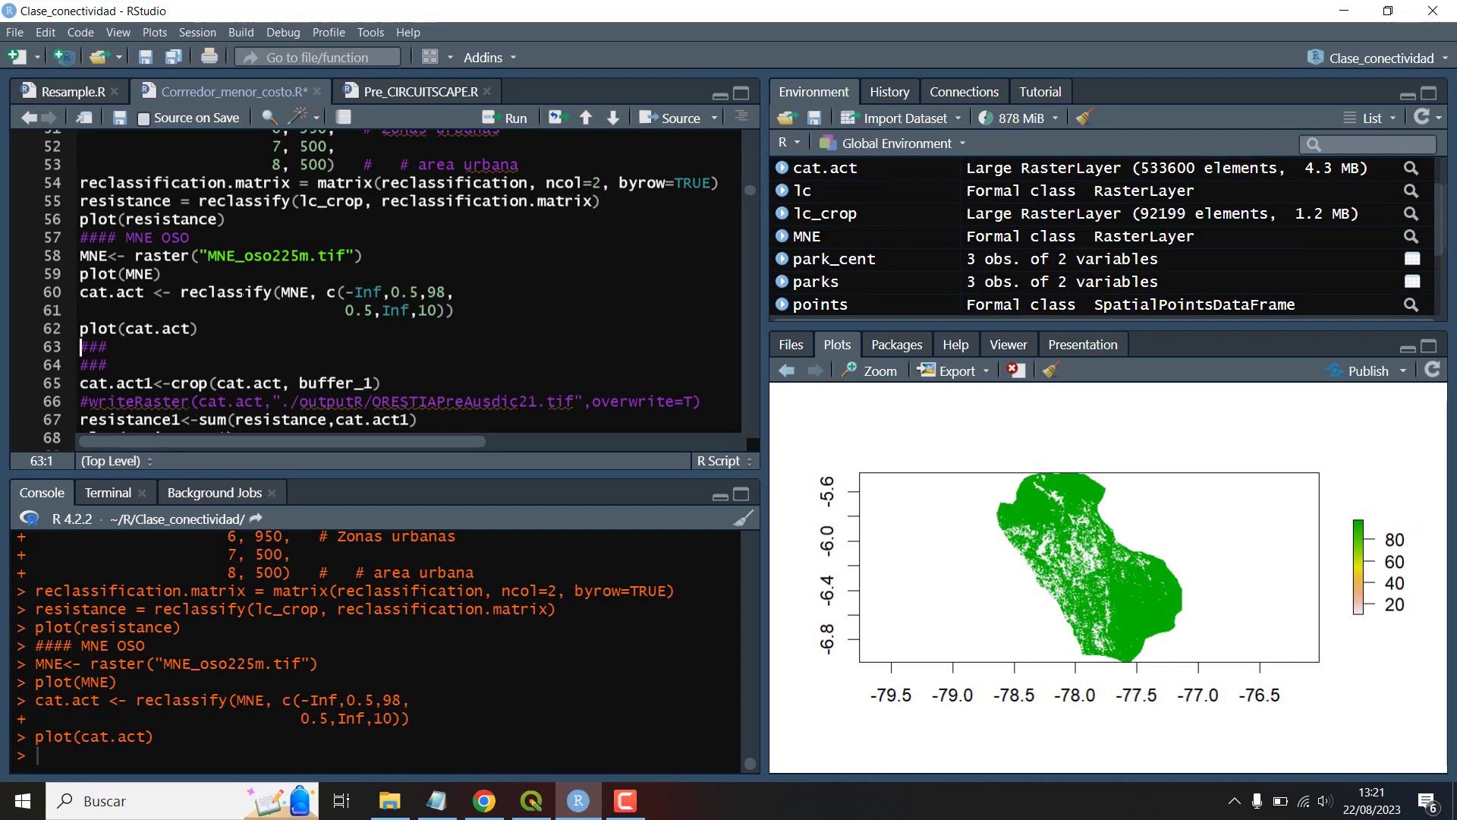
Step: Run the line that crops cat.act to the buffer_1 extent as cat.act1
{"action": "scroll", "coordinate": [294, 251], "scroll_direction": "down", "scroll_amount": 2}
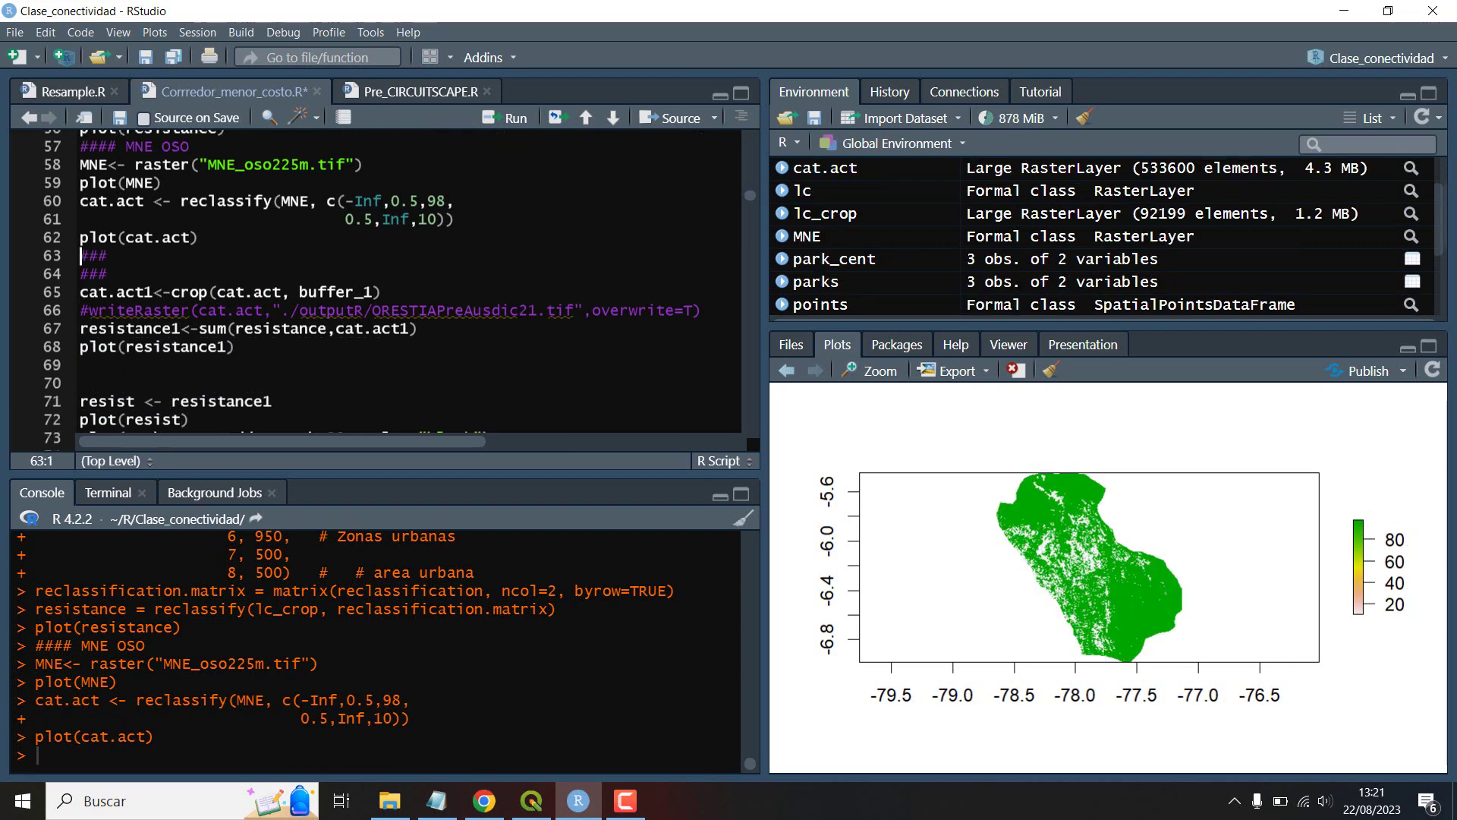
{"action": "scroll", "coordinate": [319, 244], "scroll_direction": "down", "scroll_amount": 1}
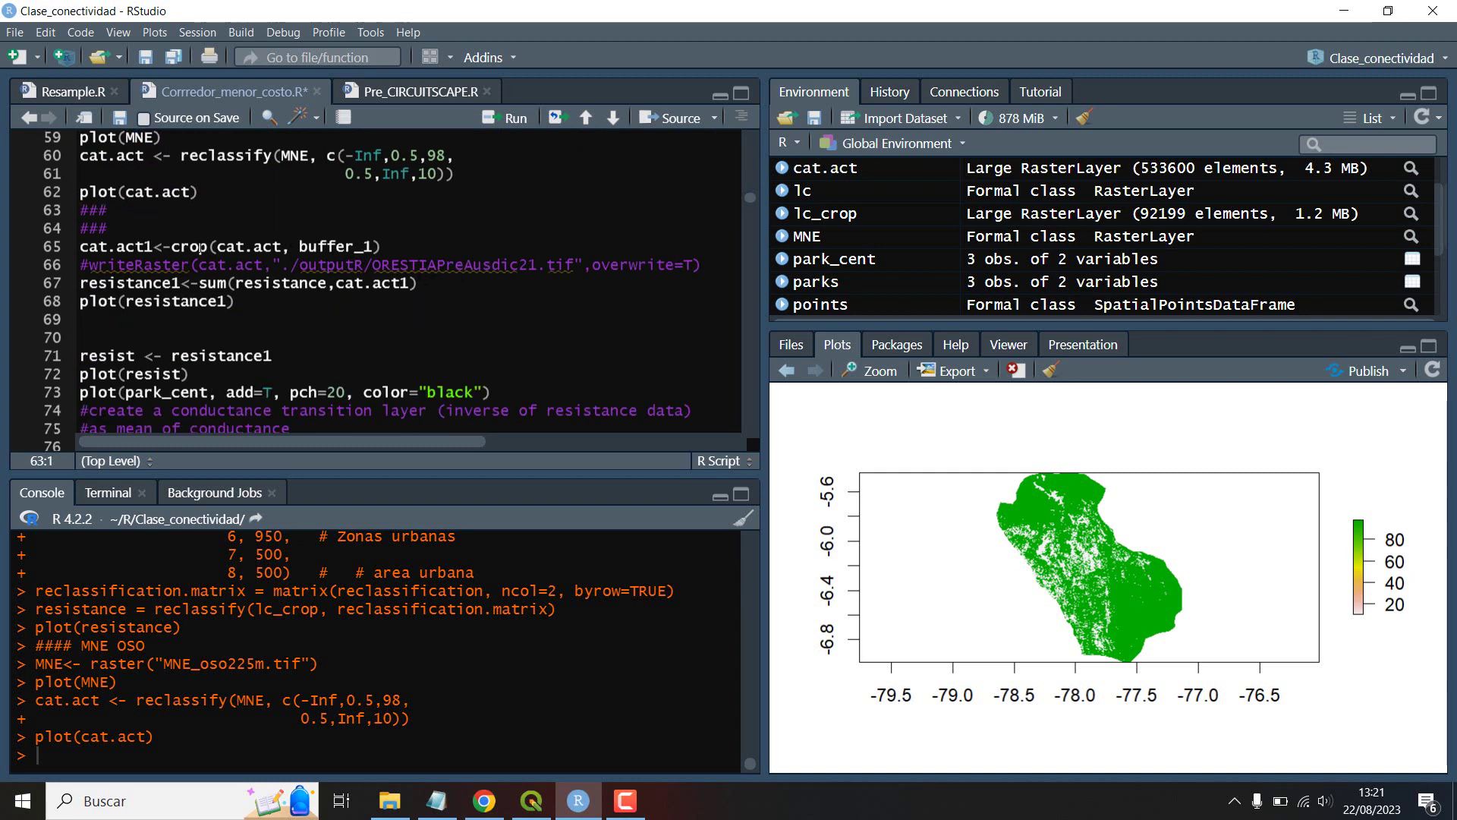
{"action": "left_click", "coordinate": [382, 246]}
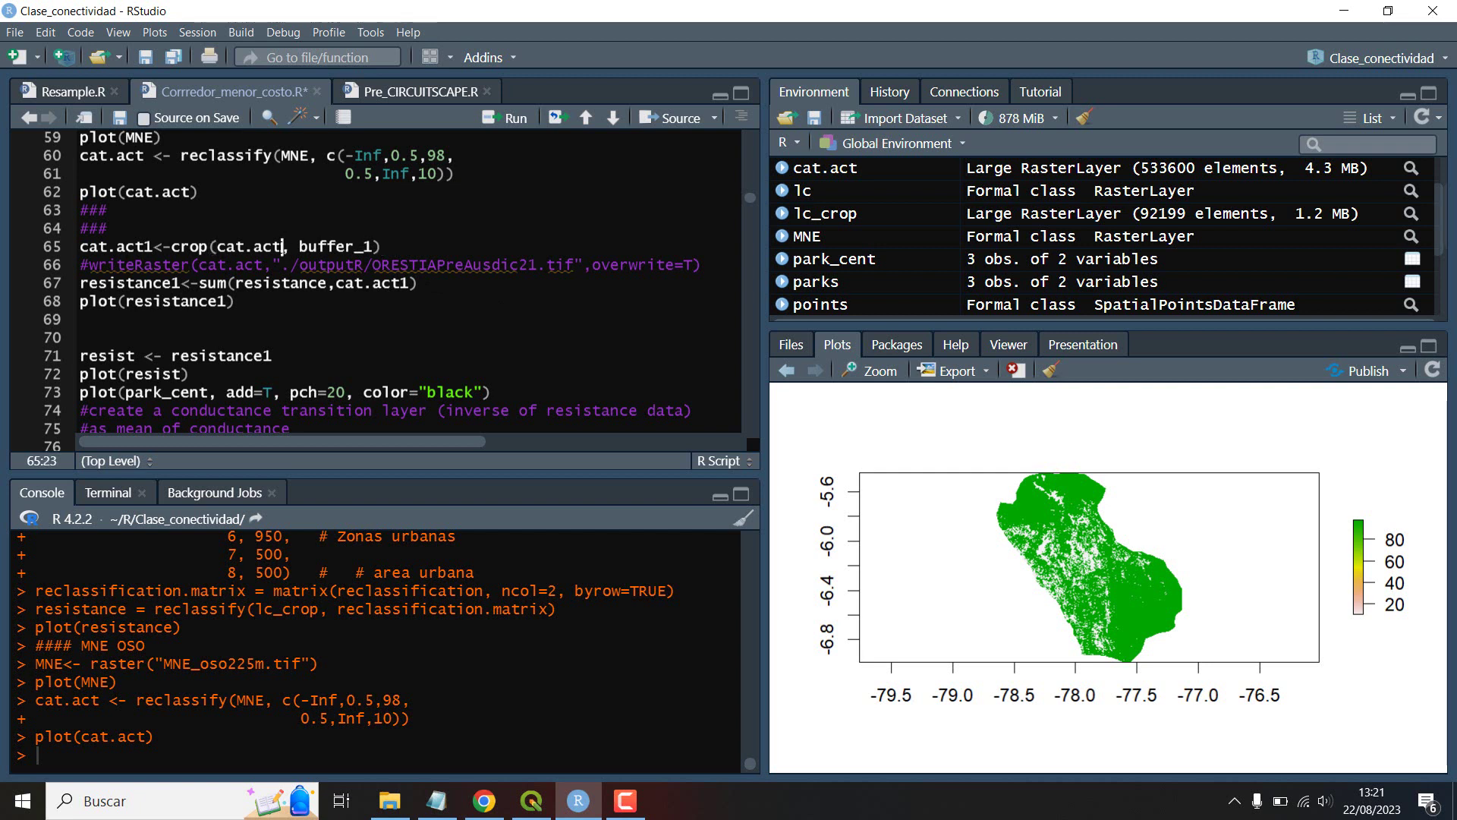
{"action": "double_click", "coordinate": [219, 246]}
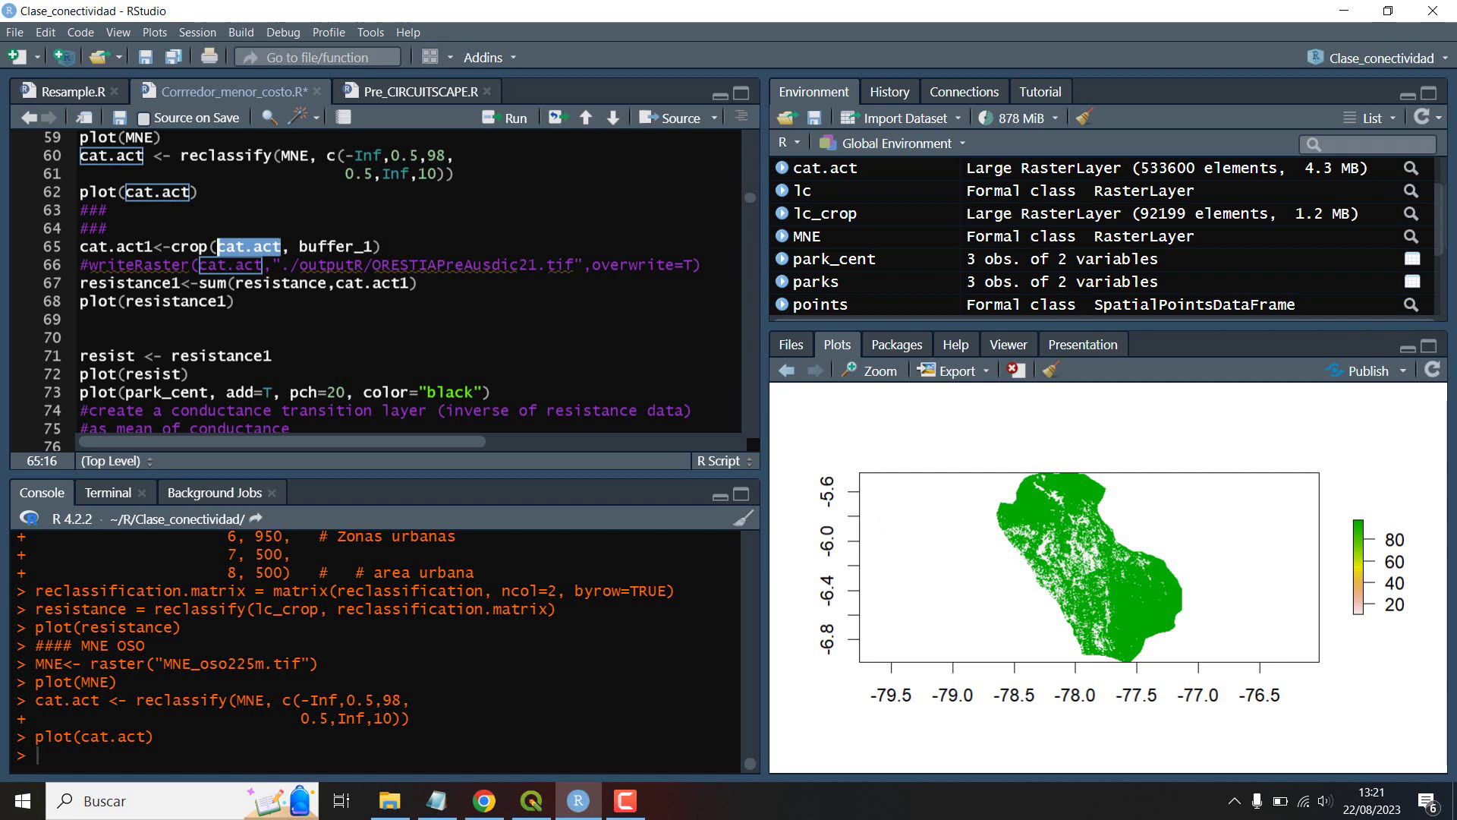
{"action": "left_click_drag", "start_coordinate": [372, 247], "coordinate": [301, 247]}
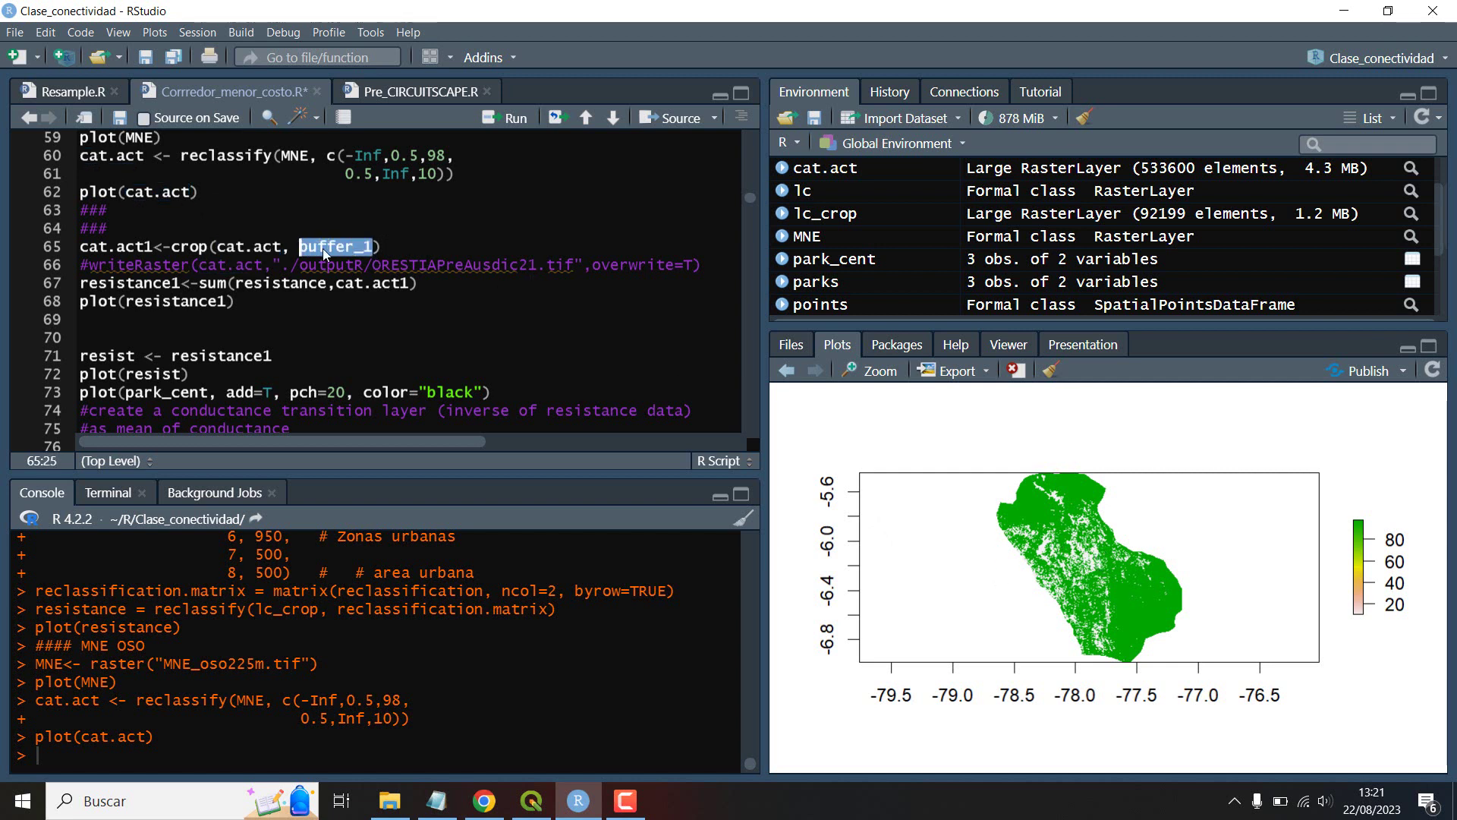
{"action": "left_click", "coordinate": [397, 247]}
{"action": "key", "text": "ctrl+Return"}
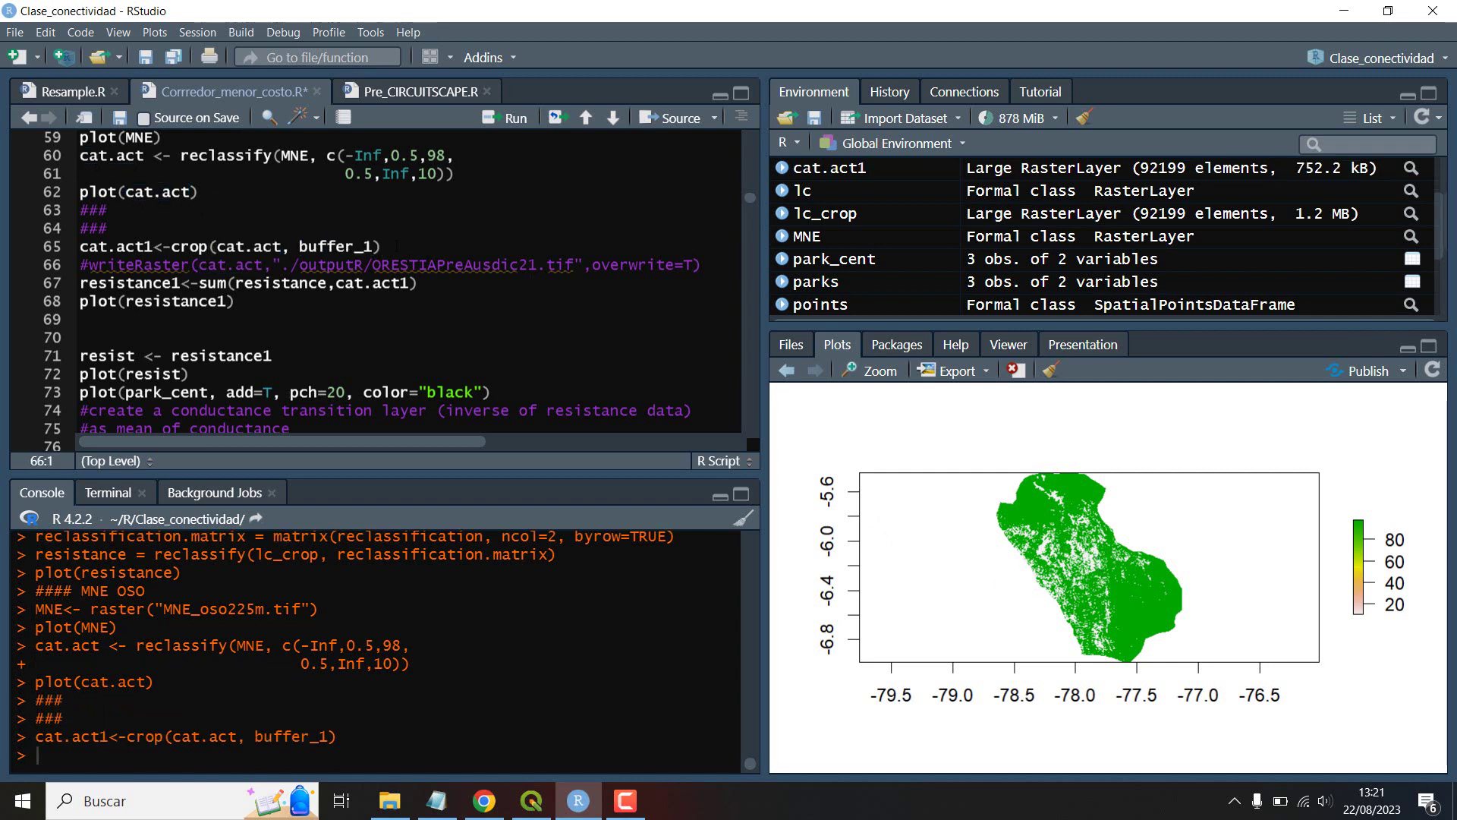
Step: Sum resistance and cat.act1 into the resistance1 raster and plot it
{"action": "key", "text": "ctrl+Return"}
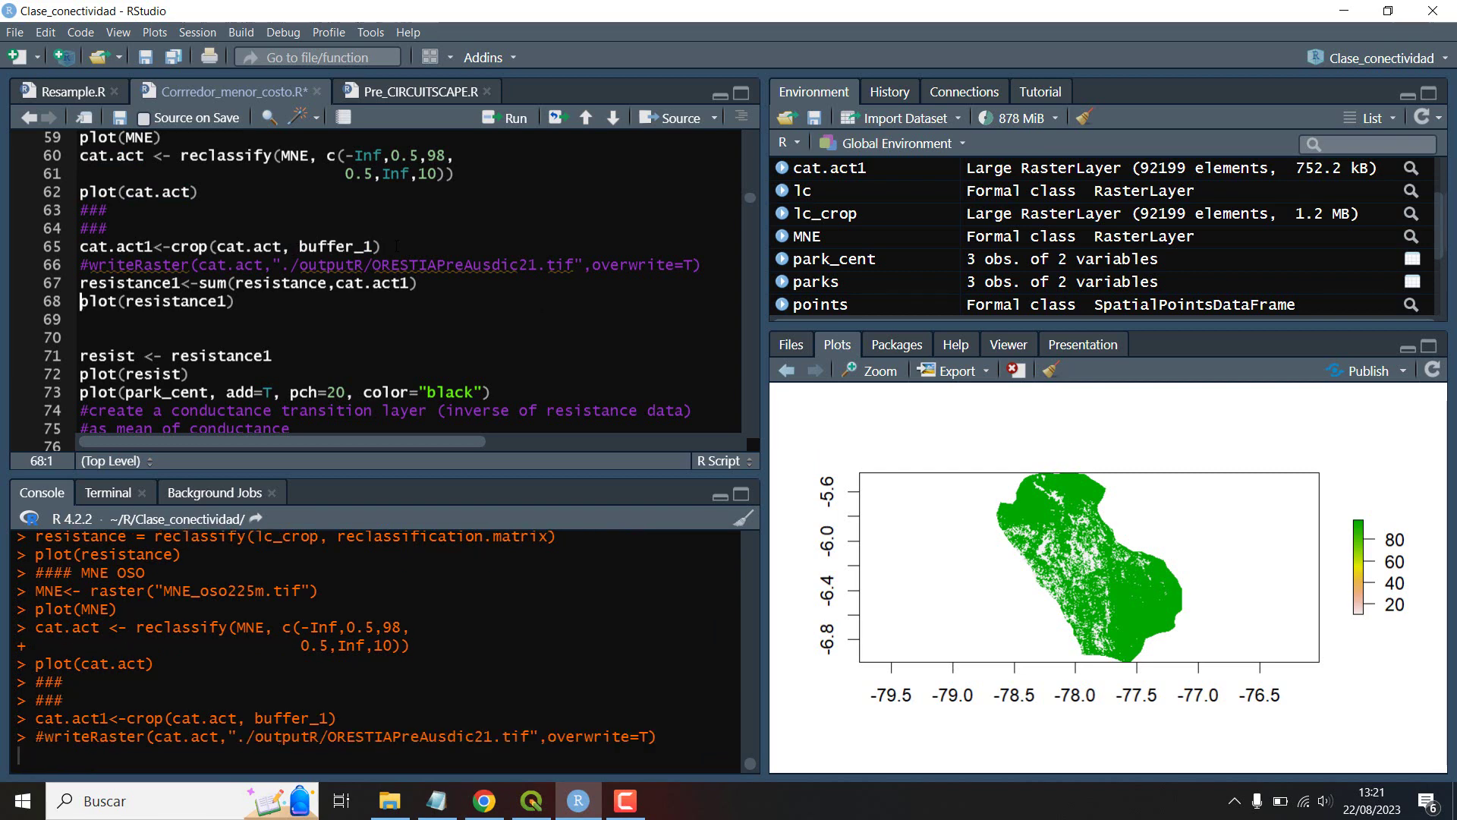
{"action": "key", "text": "ctrl+Return"}
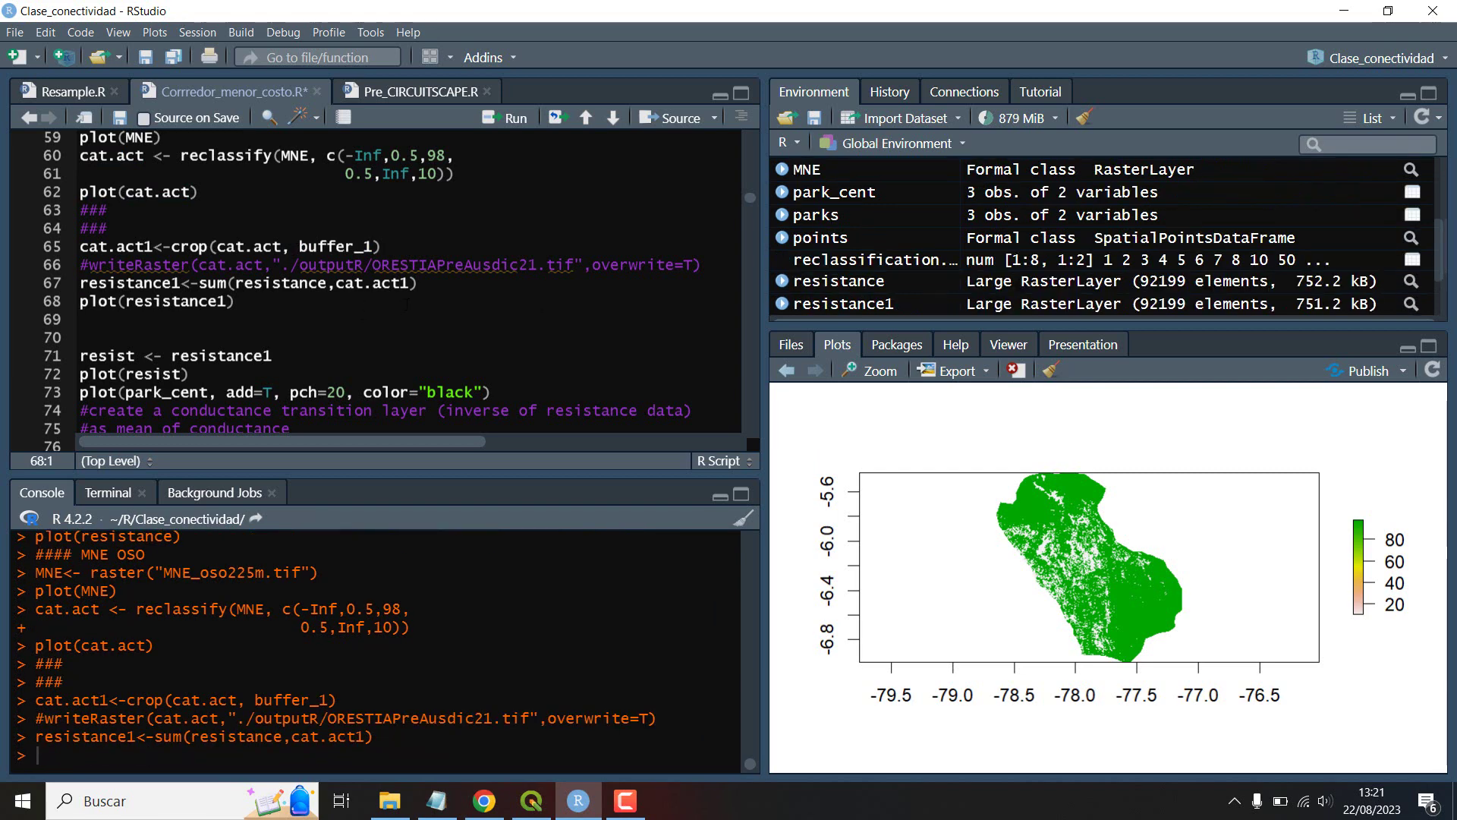
{"action": "left_click_drag", "start_coordinate": [418, 283], "coordinate": [250, 284]}
{"action": "left_click_drag", "start_coordinate": [410, 283], "coordinate": [337, 283]}
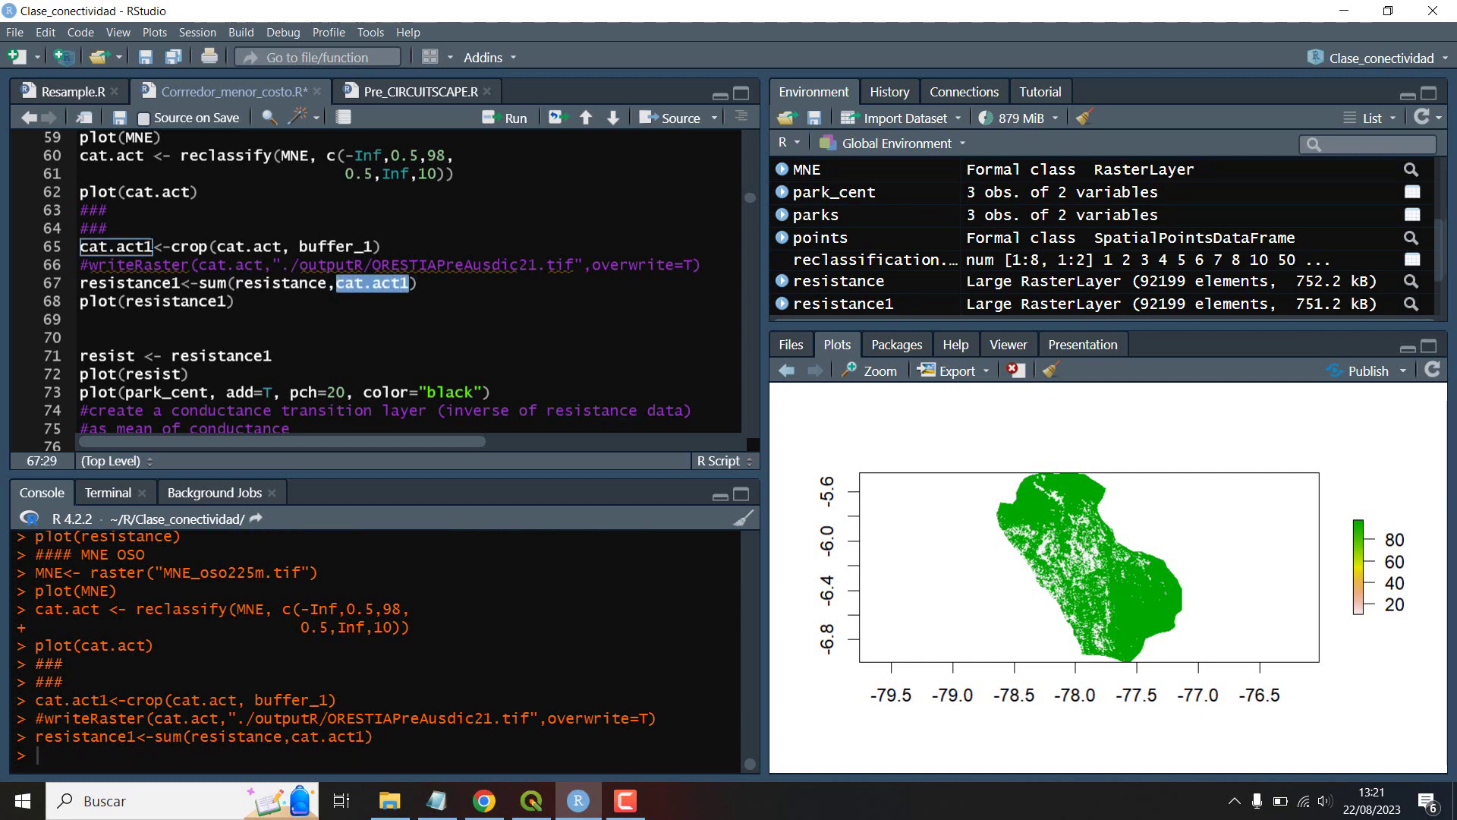
{"action": "scroll", "coordinate": [369, 334], "scroll_direction": "up", "scroll_amount": 1}
{"action": "scroll", "coordinate": [369, 334], "scroll_direction": "up", "scroll_amount": 2}
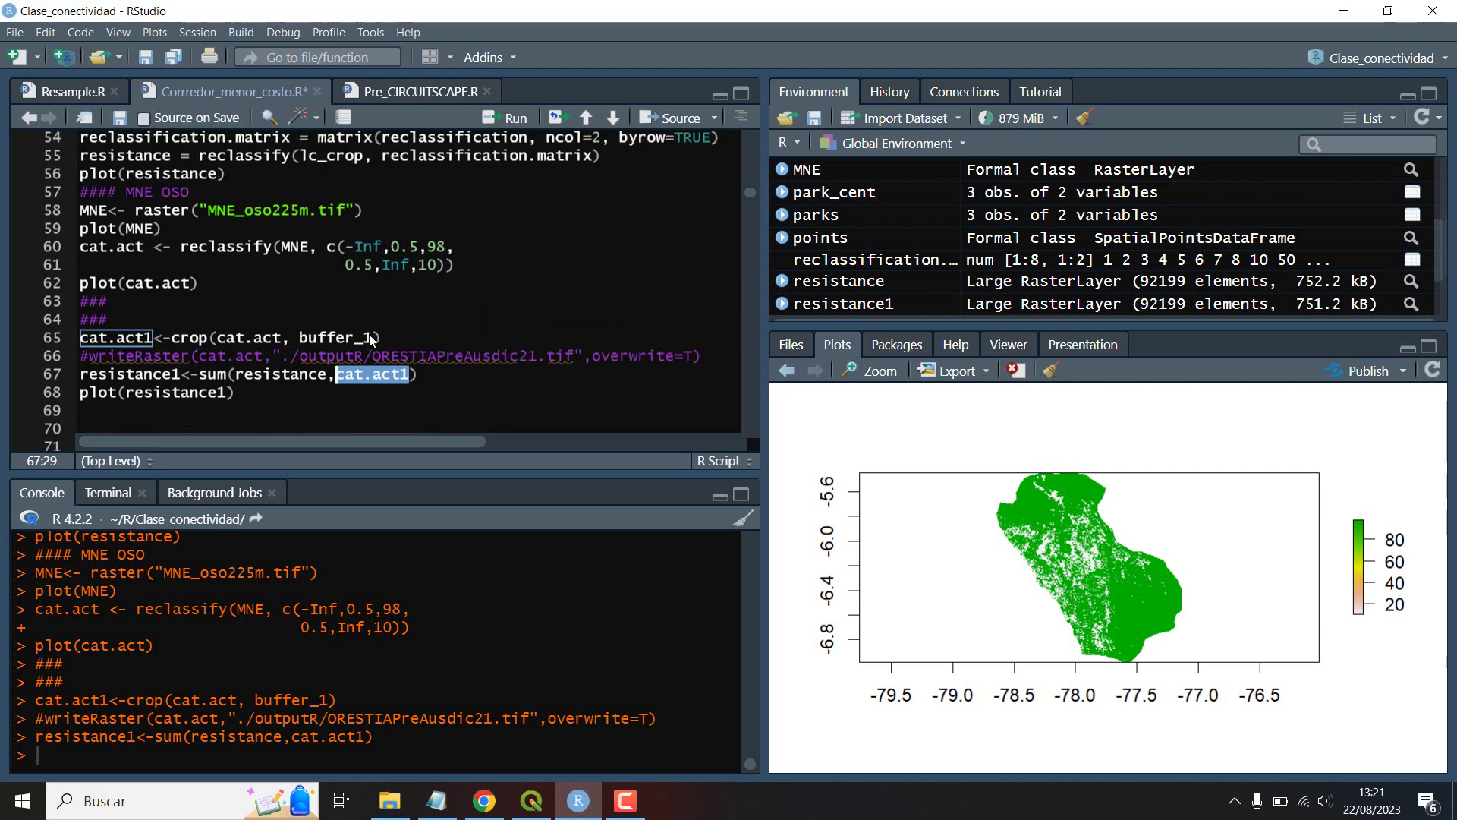
{"action": "scroll", "coordinate": [297, 324], "scroll_direction": "down", "scroll_amount": 2}
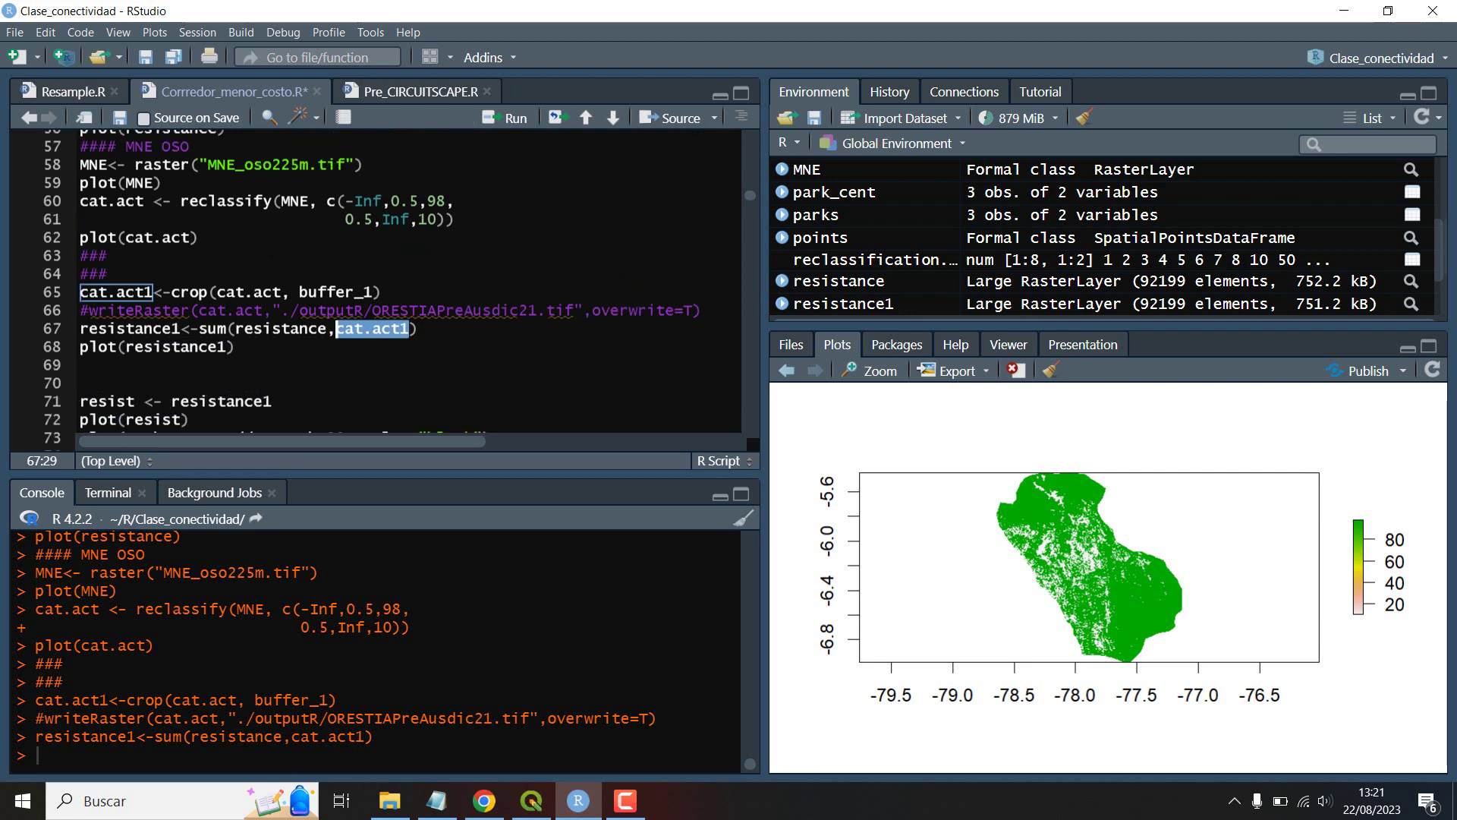
{"action": "left_click", "coordinate": [256, 352]}
{"action": "key", "text": "ctrl+Return"}
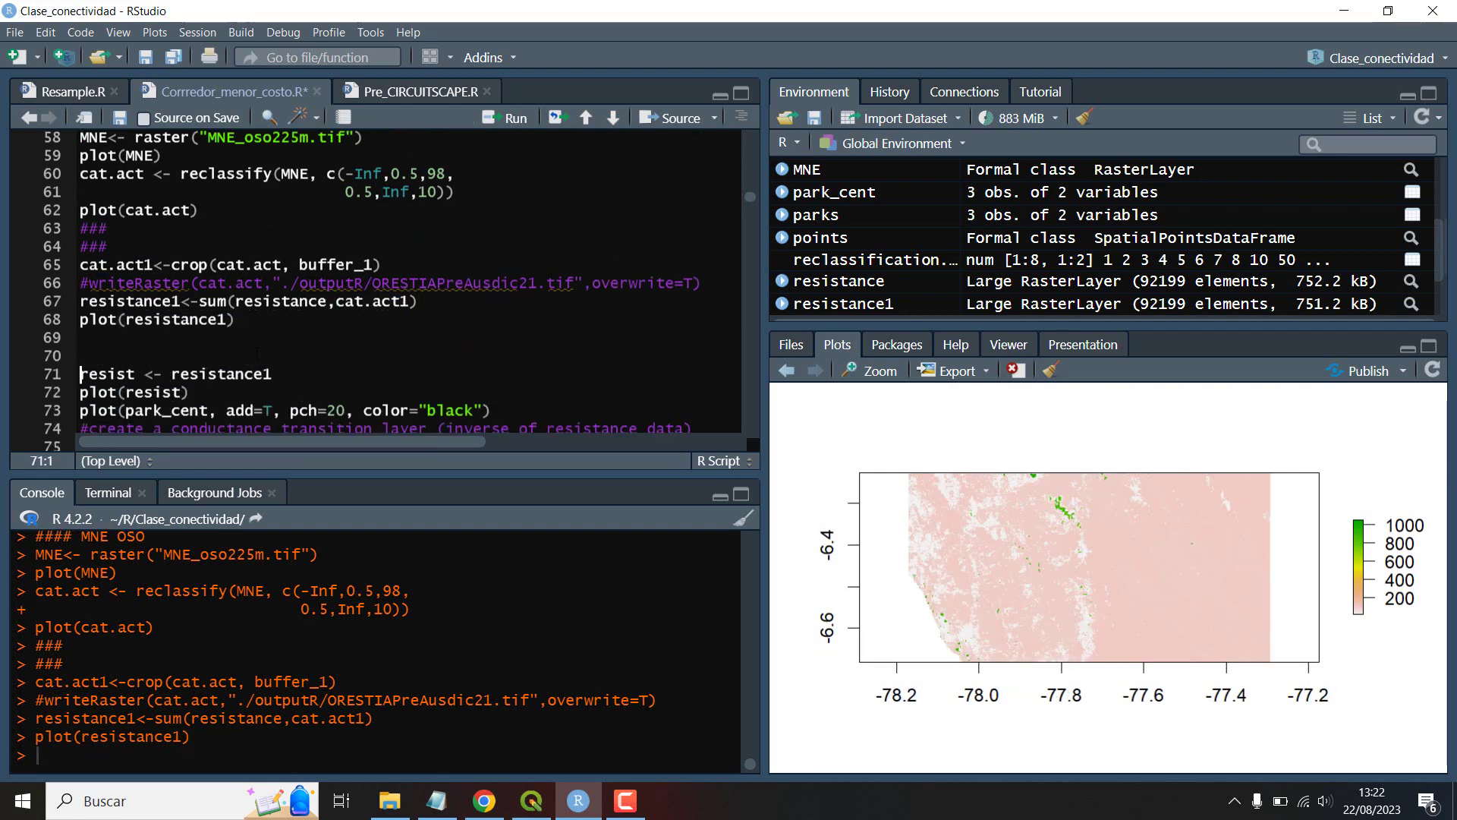
Step: Assign resistance1 to resist and plot it with the park_cent points overlaid using pch=20
{"action": "scroll", "coordinate": [372, 288], "scroll_direction": "down", "scroll_amount": 2}
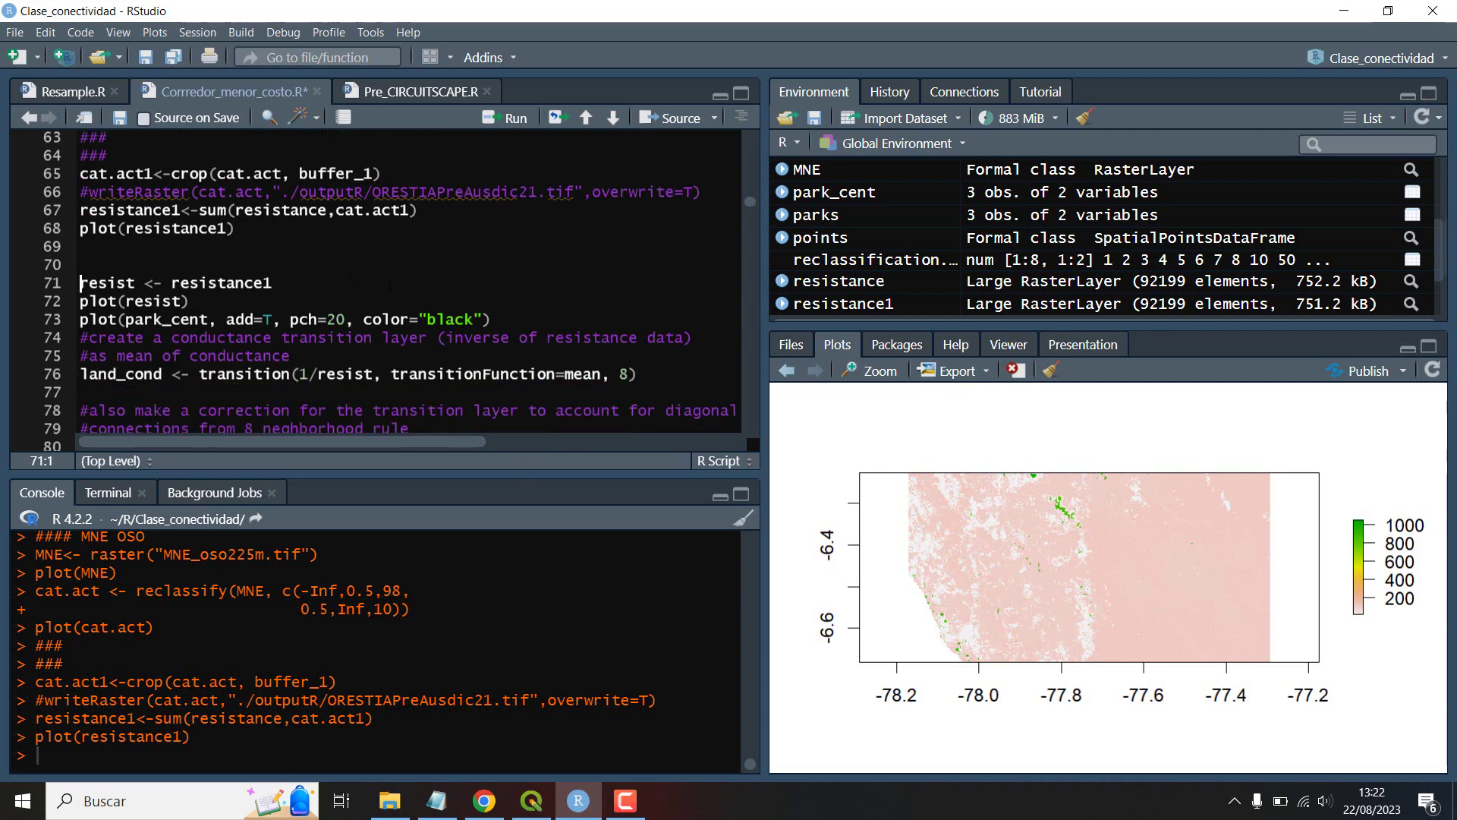
{"action": "key", "text": "ctrl+Return"}
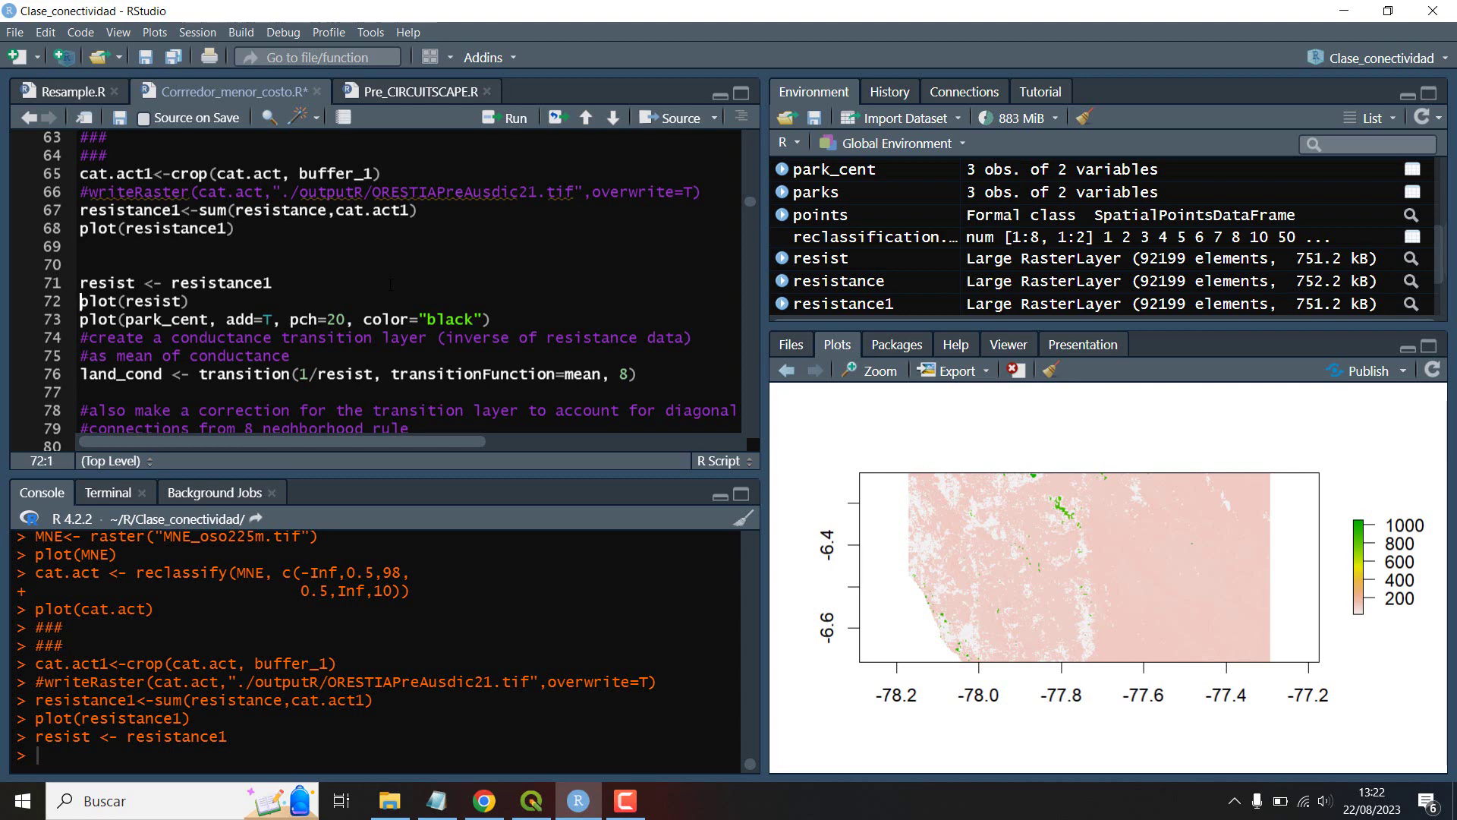
{"action": "key", "text": "ctrl+Return"}
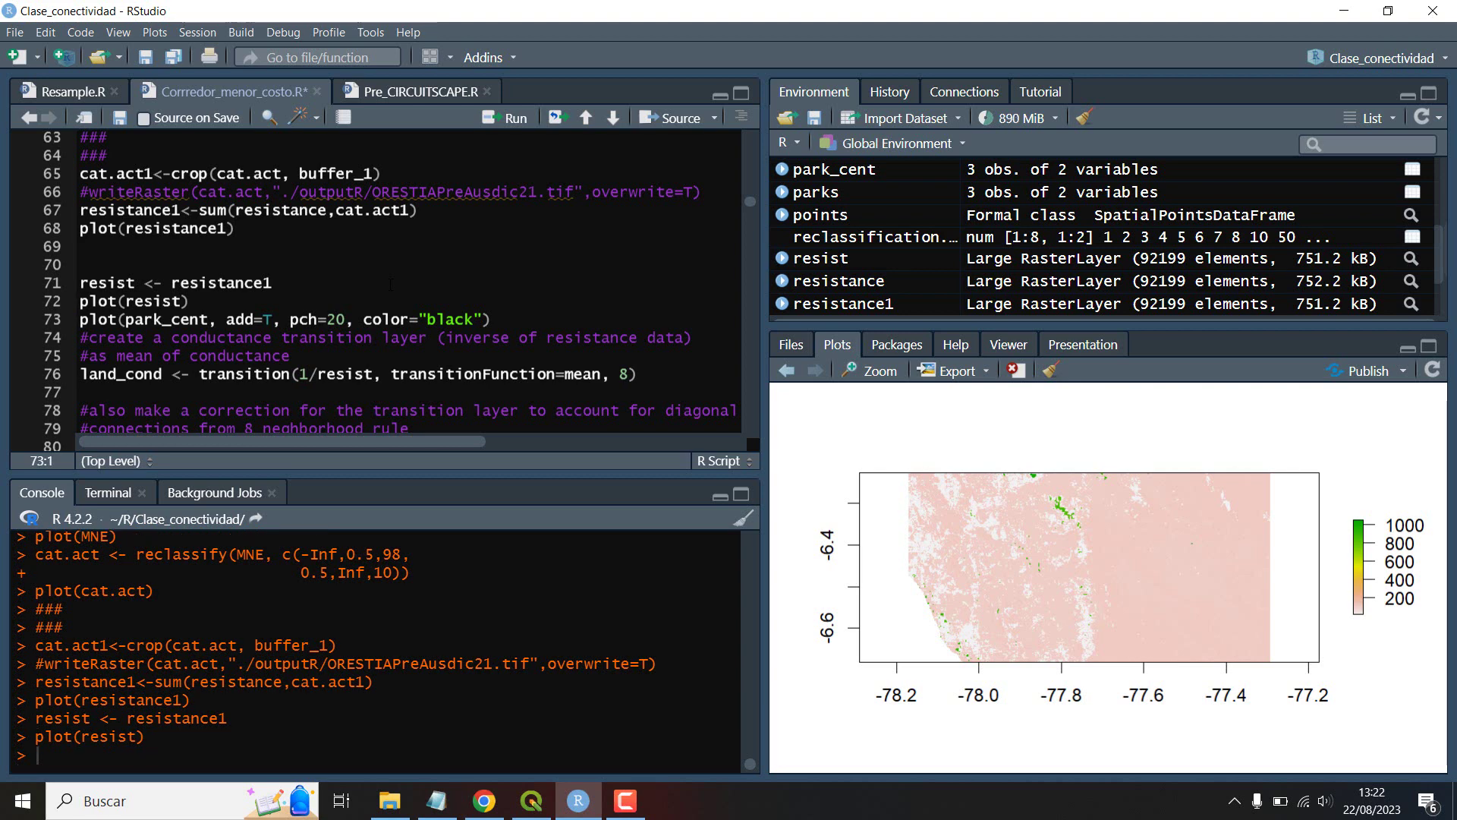
{"action": "key", "text": "ctrl+Return"}
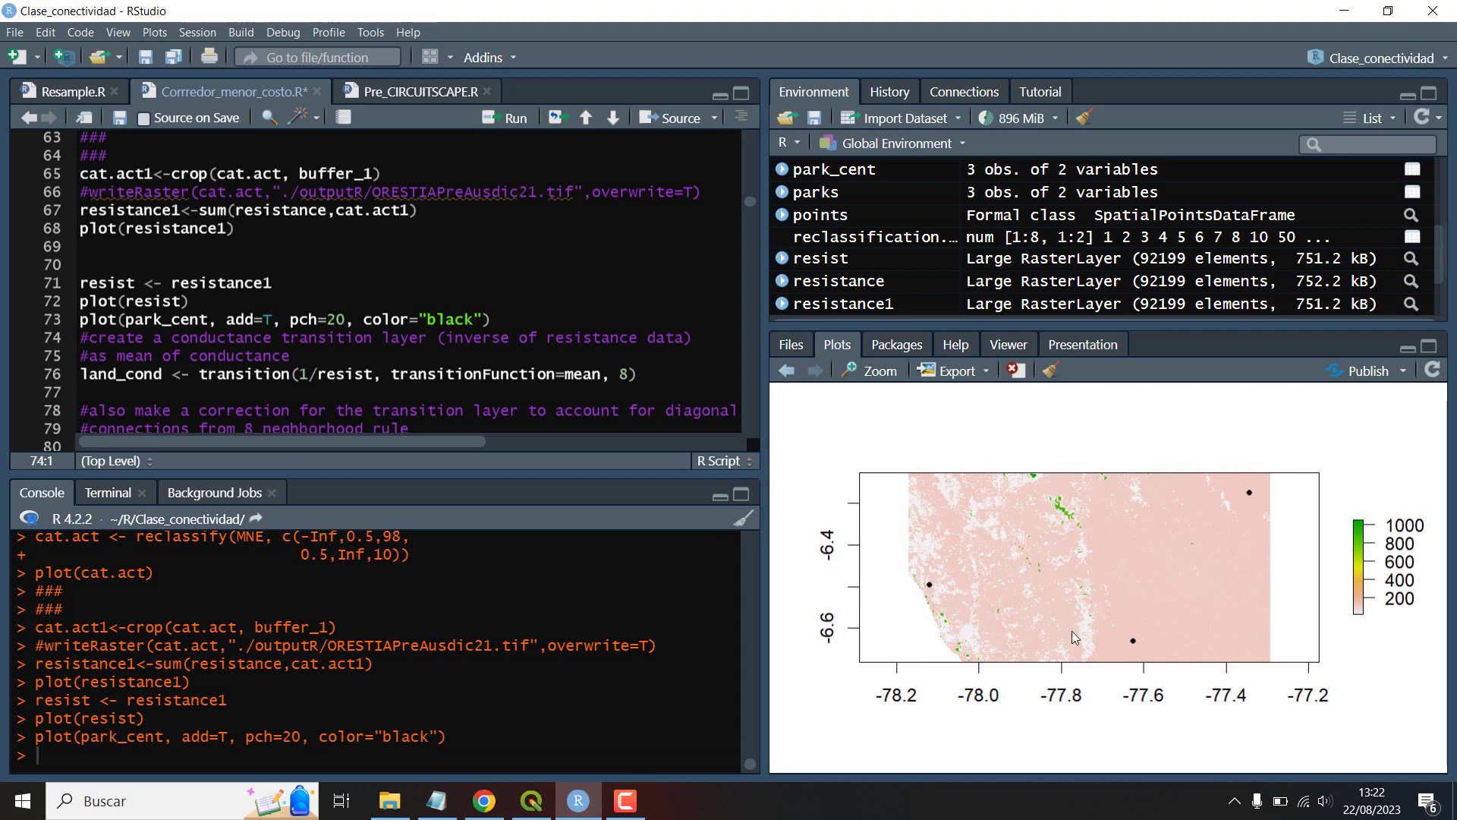
Step: Create the land_cond conductance transition layer from 1/resist with the mean function and 8 neighbours
{"action": "scroll", "coordinate": [410, 288], "scroll_direction": "down", "scroll_amount": 2}
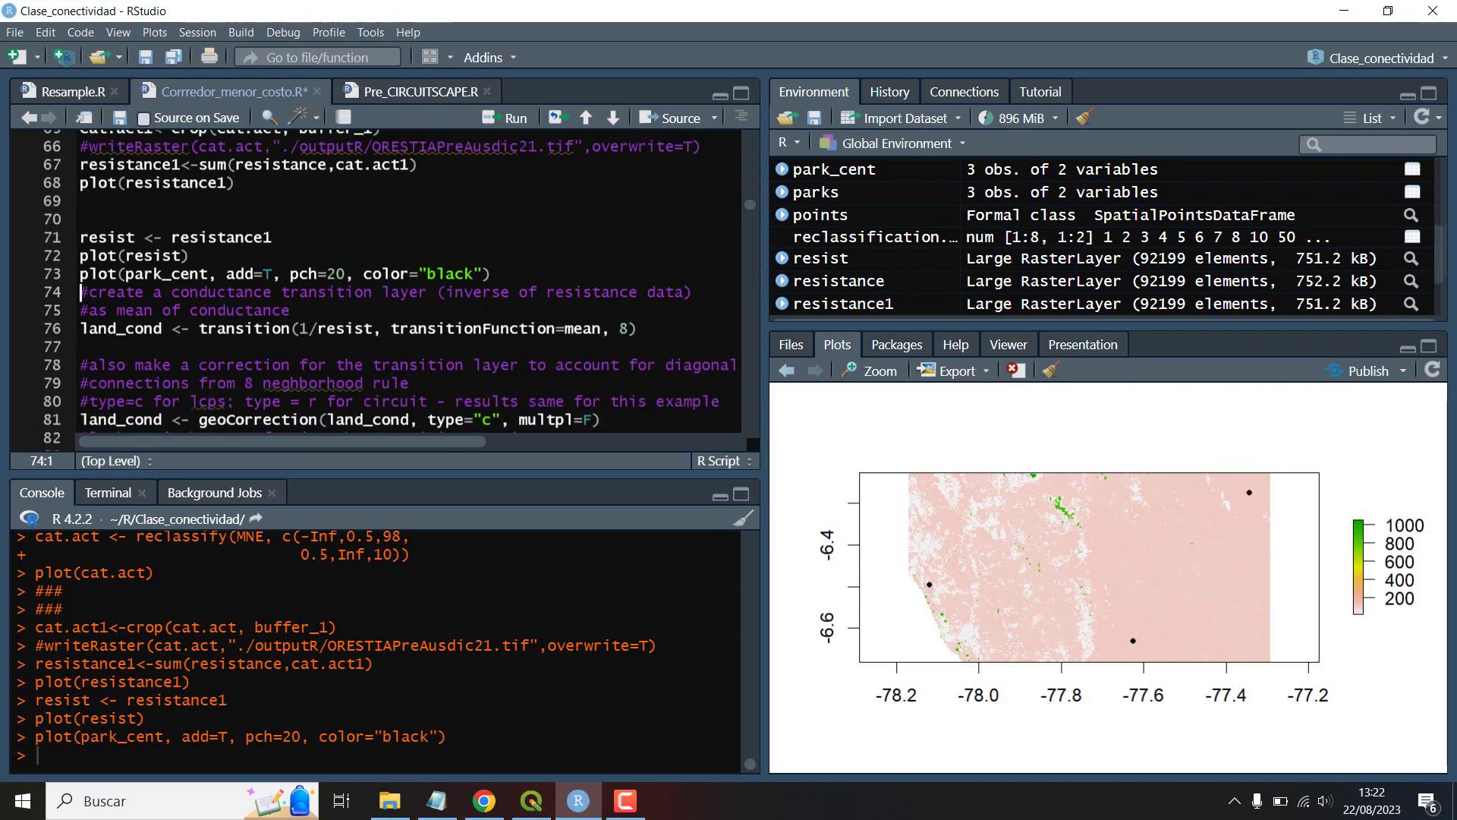
{"action": "left_click", "coordinate": [649, 285]}
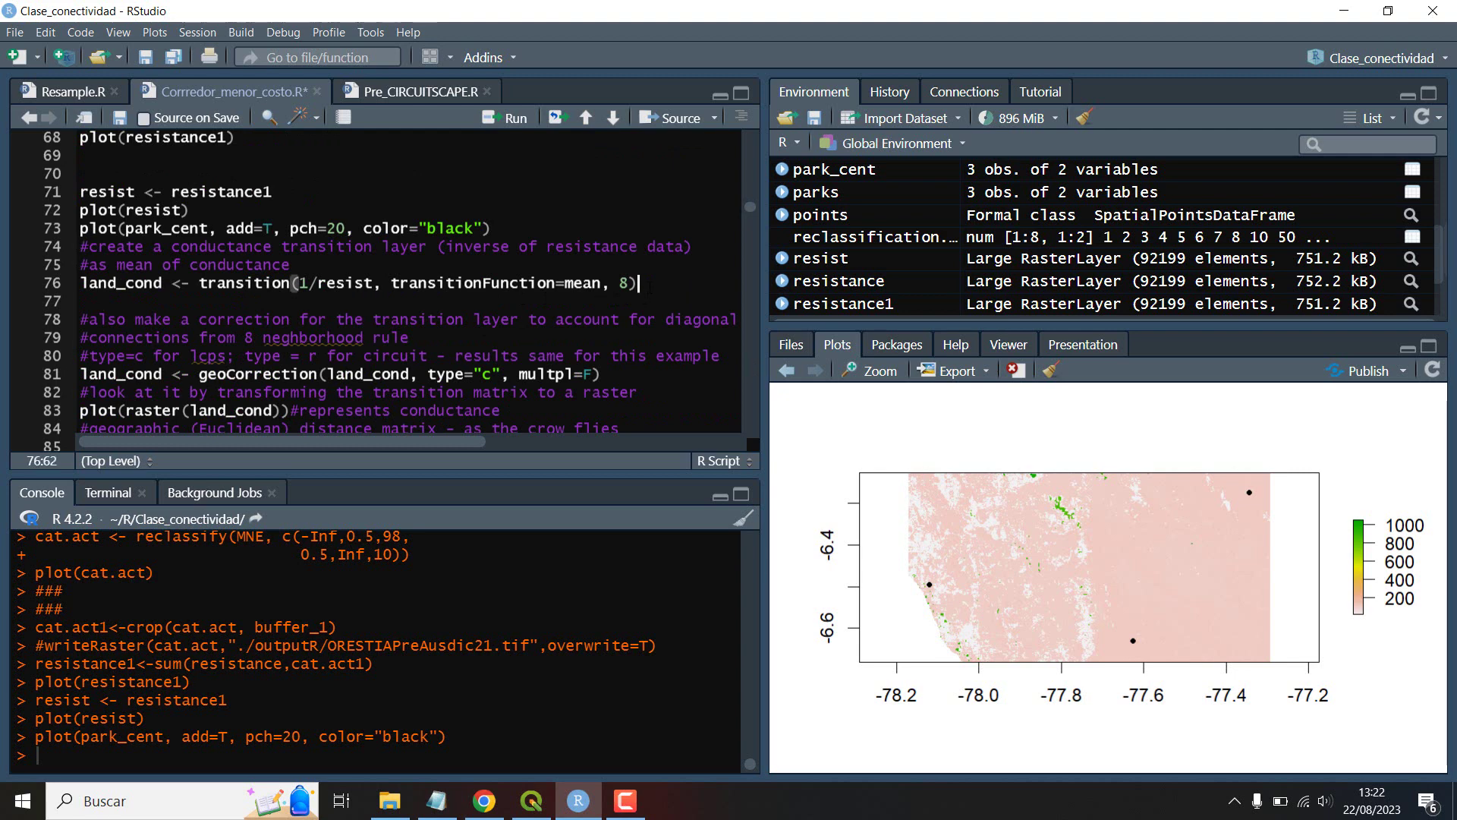
{"action": "key", "text": "ctrl+Return"}
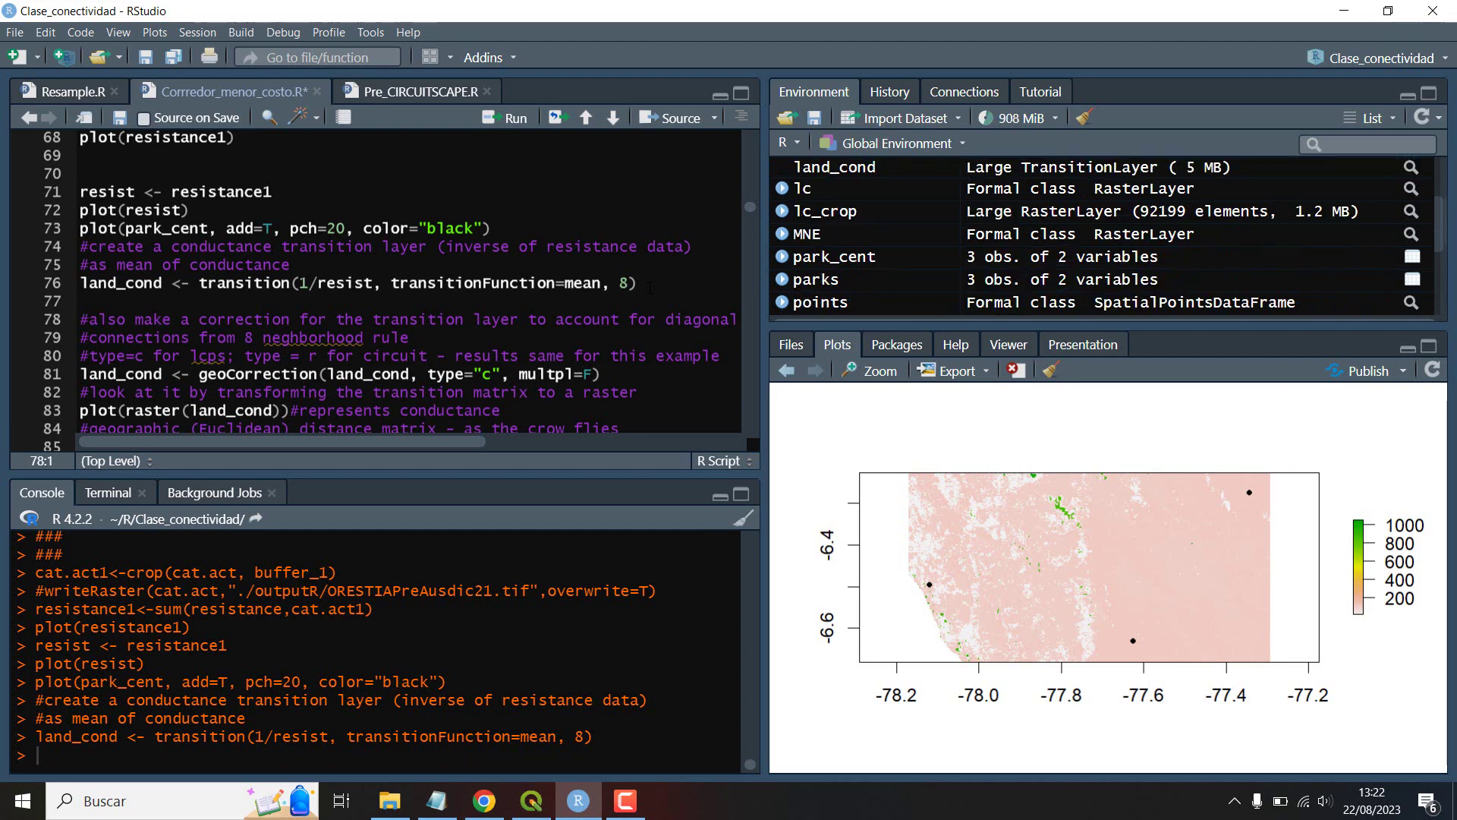
{"action": "scroll", "coordinate": [386, 289], "scroll_direction": "down", "scroll_amount": 2}
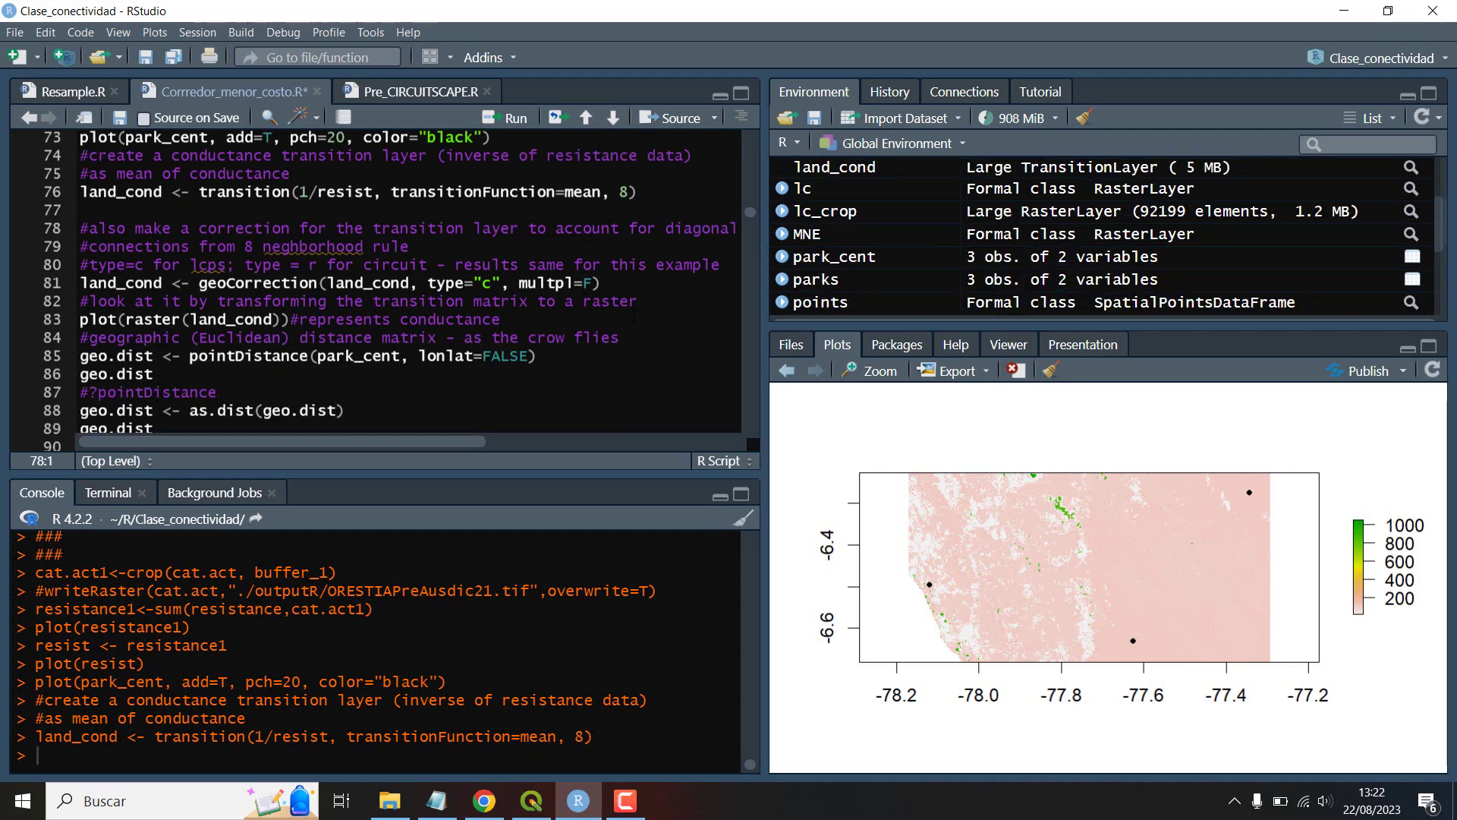
Step: Apply geoCorrection to land_cond with type="c" and multpl=F, and plot the corrected layer as a raster
{"action": "key", "text": "ctrl+Return"}
{"action": "key", "text": "ctrl+Return"}
{"action": "key", "text": "ctrl+Return"}
{"action": "key", "text": "ctrl+Return"}
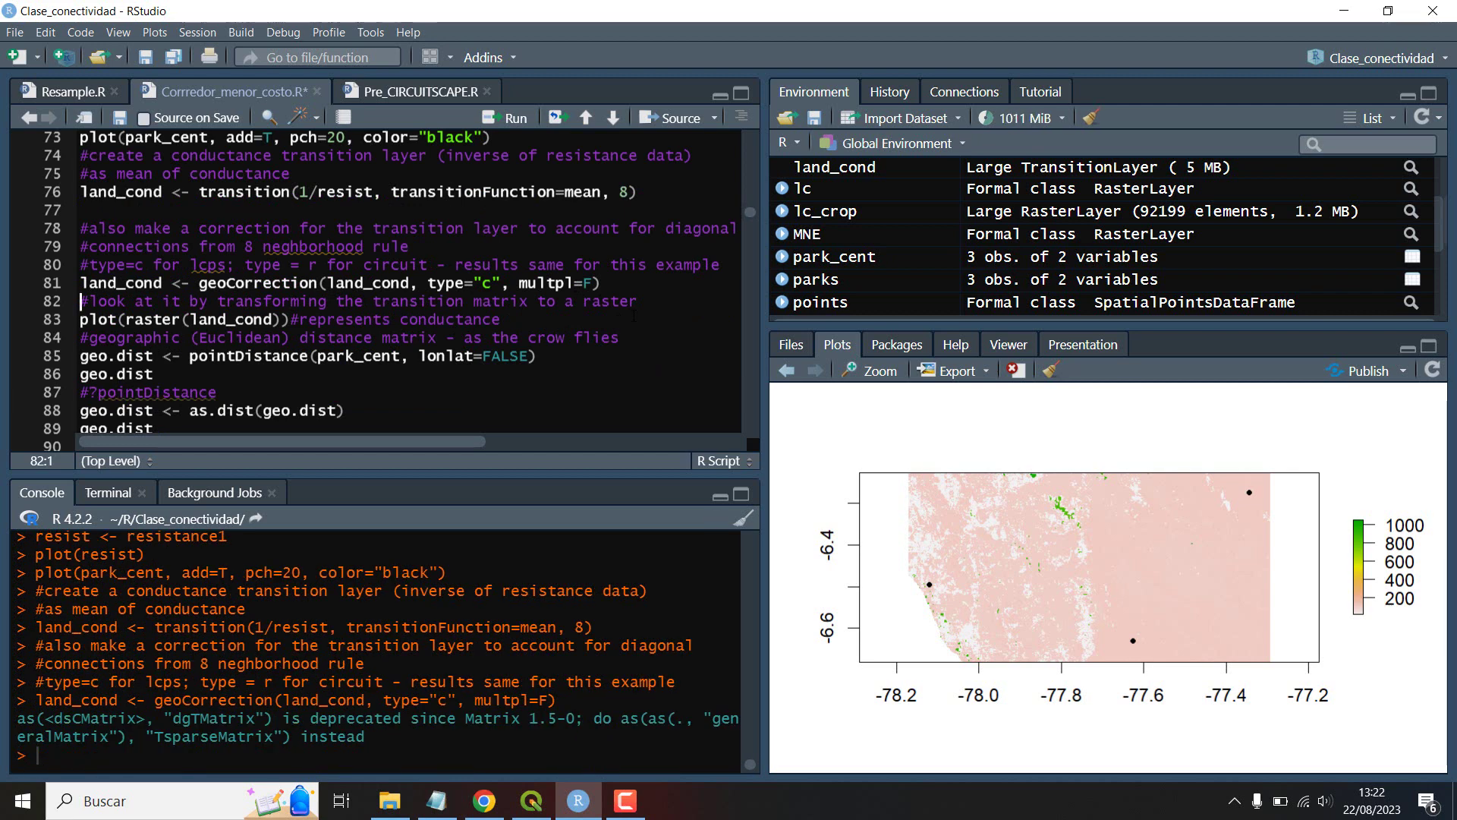
{"action": "key", "text": "ctrl+Return"}
{"action": "key", "text": "ctrl+Return"}
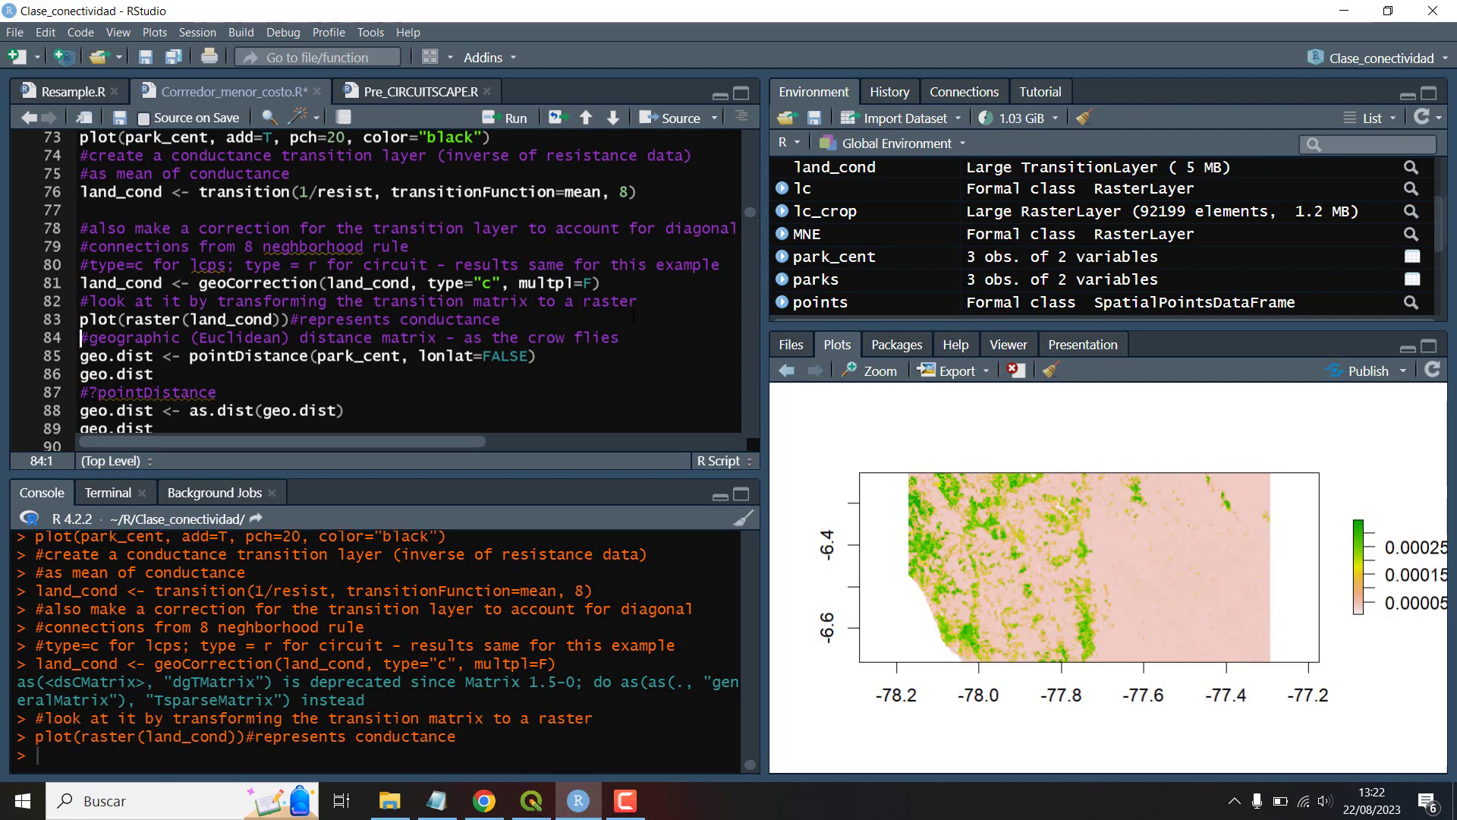
Step: Compute the Euclidean distance matrix geo.dist from park_cent with pointDistance and lonlat=FALSE, print it, and examine the pairwise distances
{"action": "key", "text": "ctrl+Return"}
{"action": "key", "text": "ctrl+Return"}
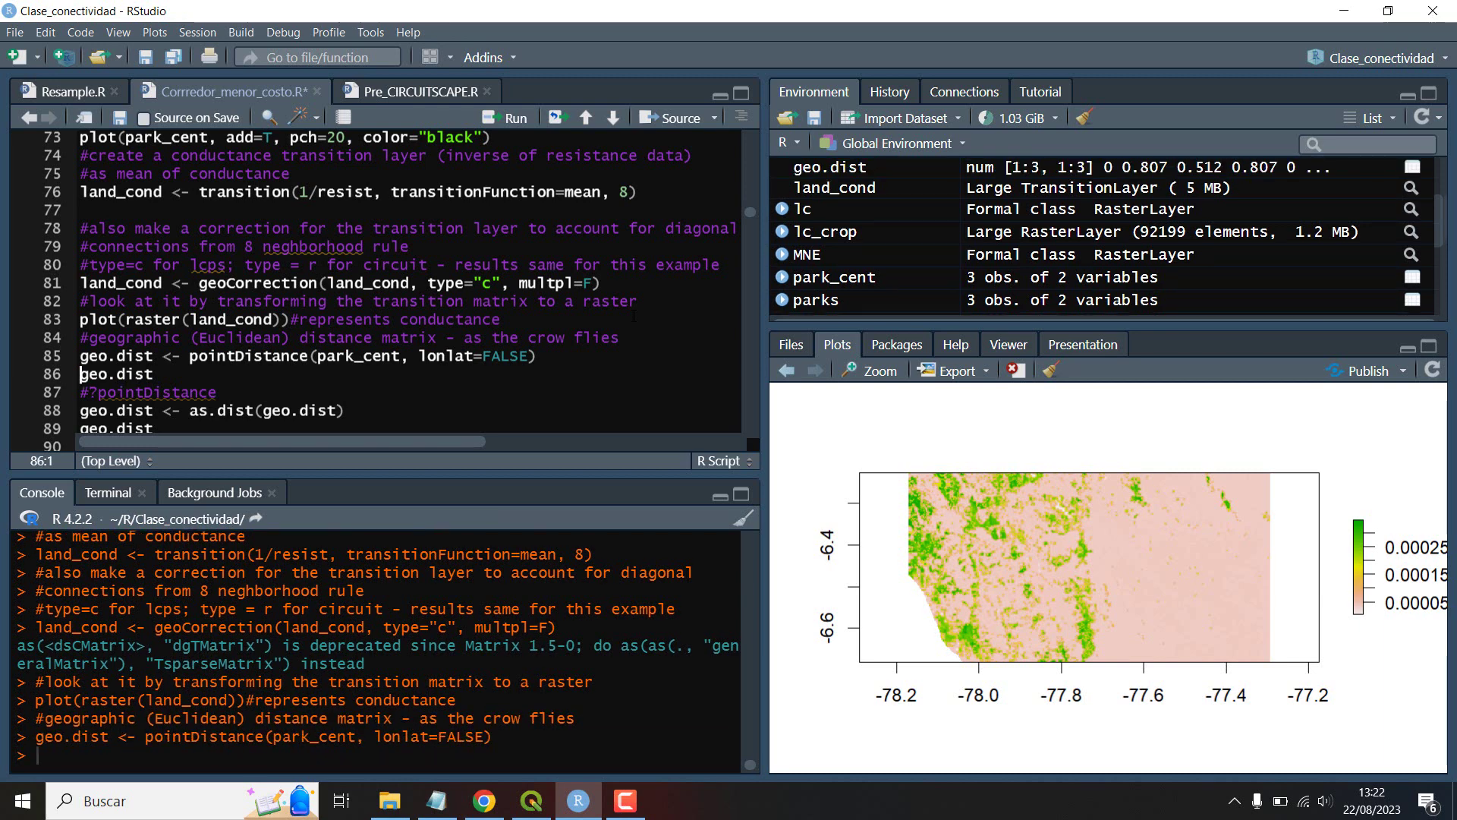
{"action": "key", "text": "ctrl+Return"}
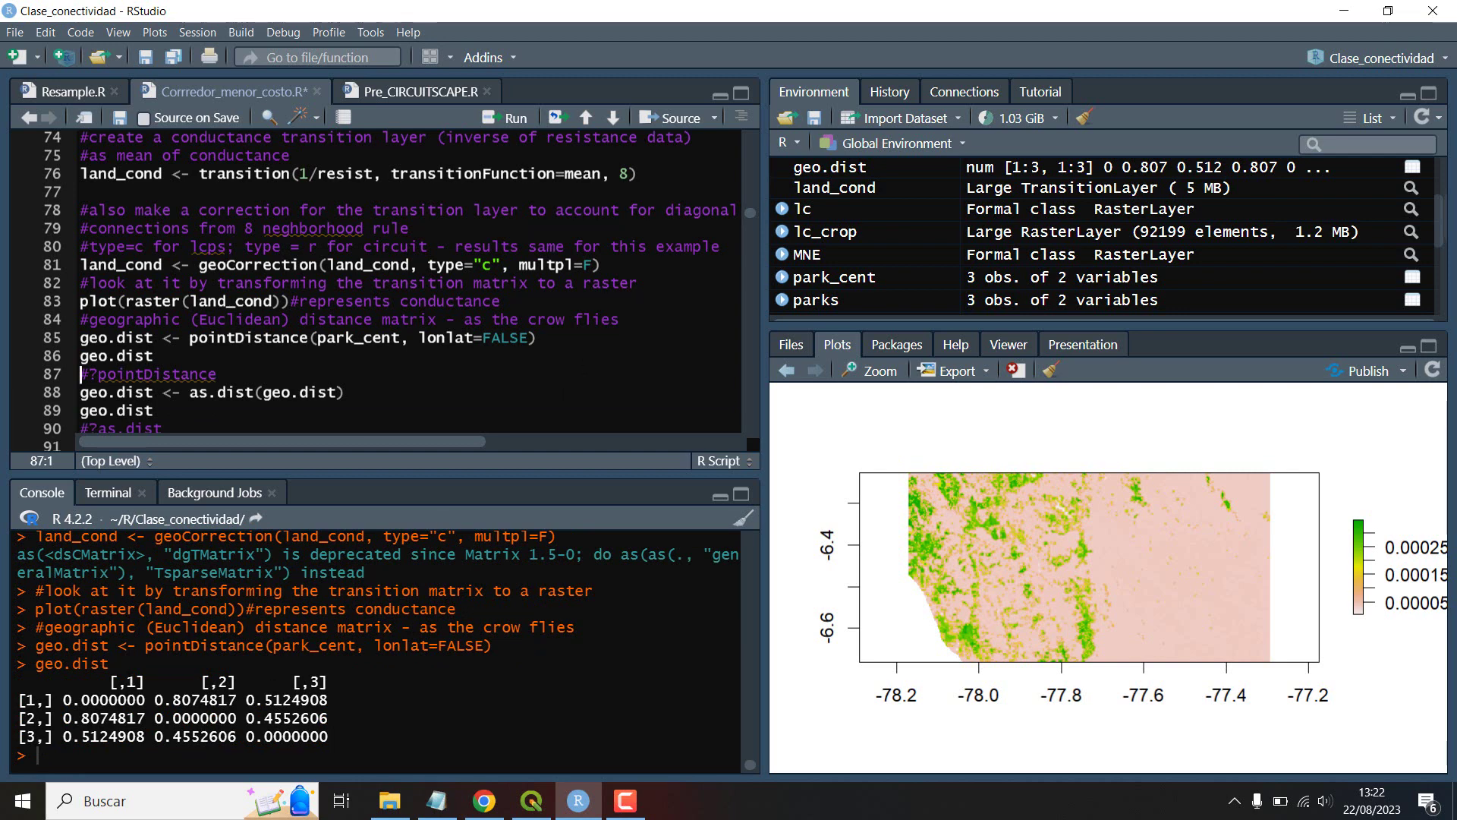
{"action": "left_click_drag", "start_coordinate": [236, 700], "coordinate": [153, 699]}
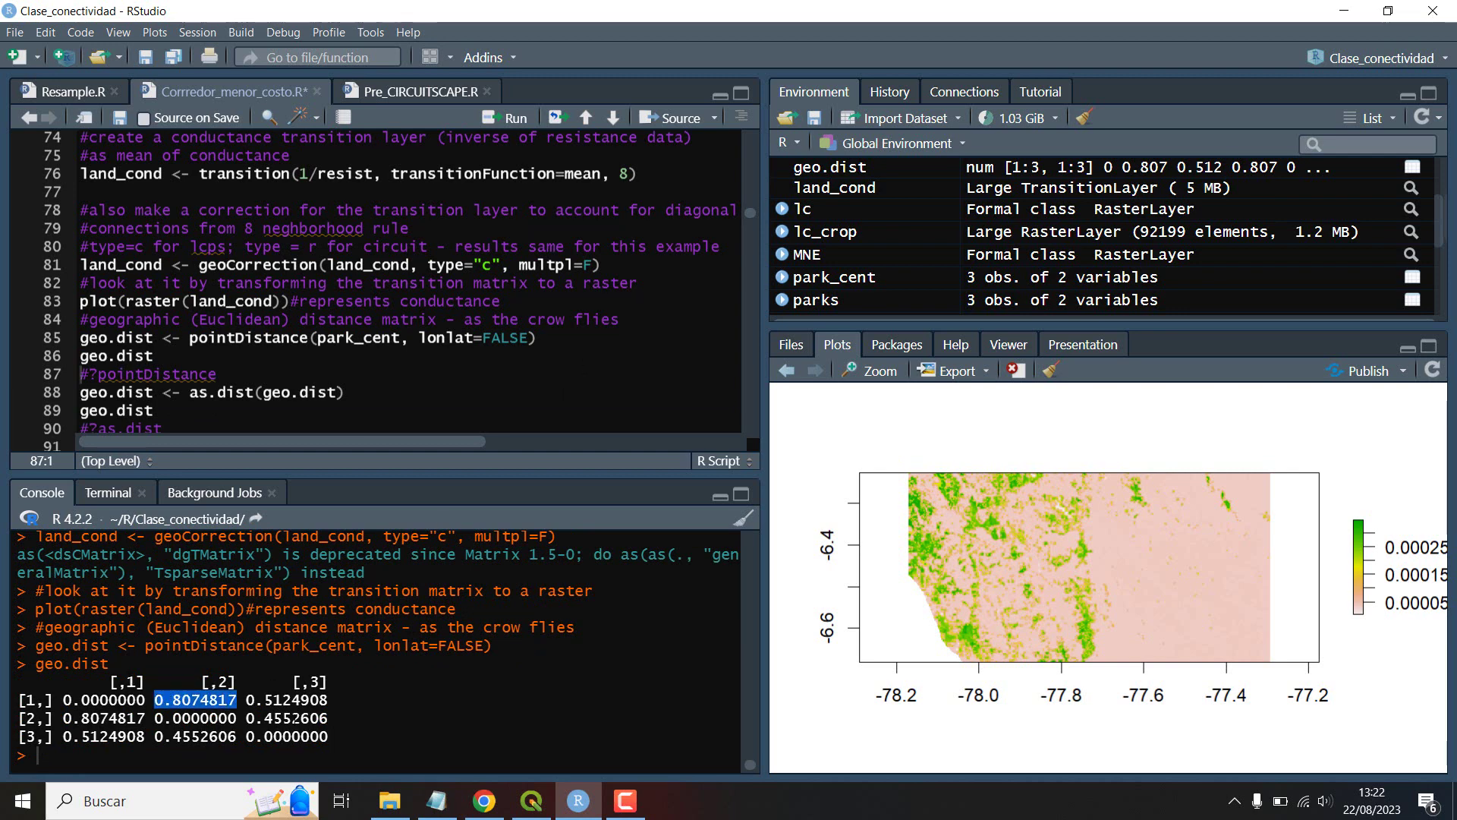
{"action": "left_click_drag", "start_coordinate": [329, 717], "coordinate": [247, 718]}
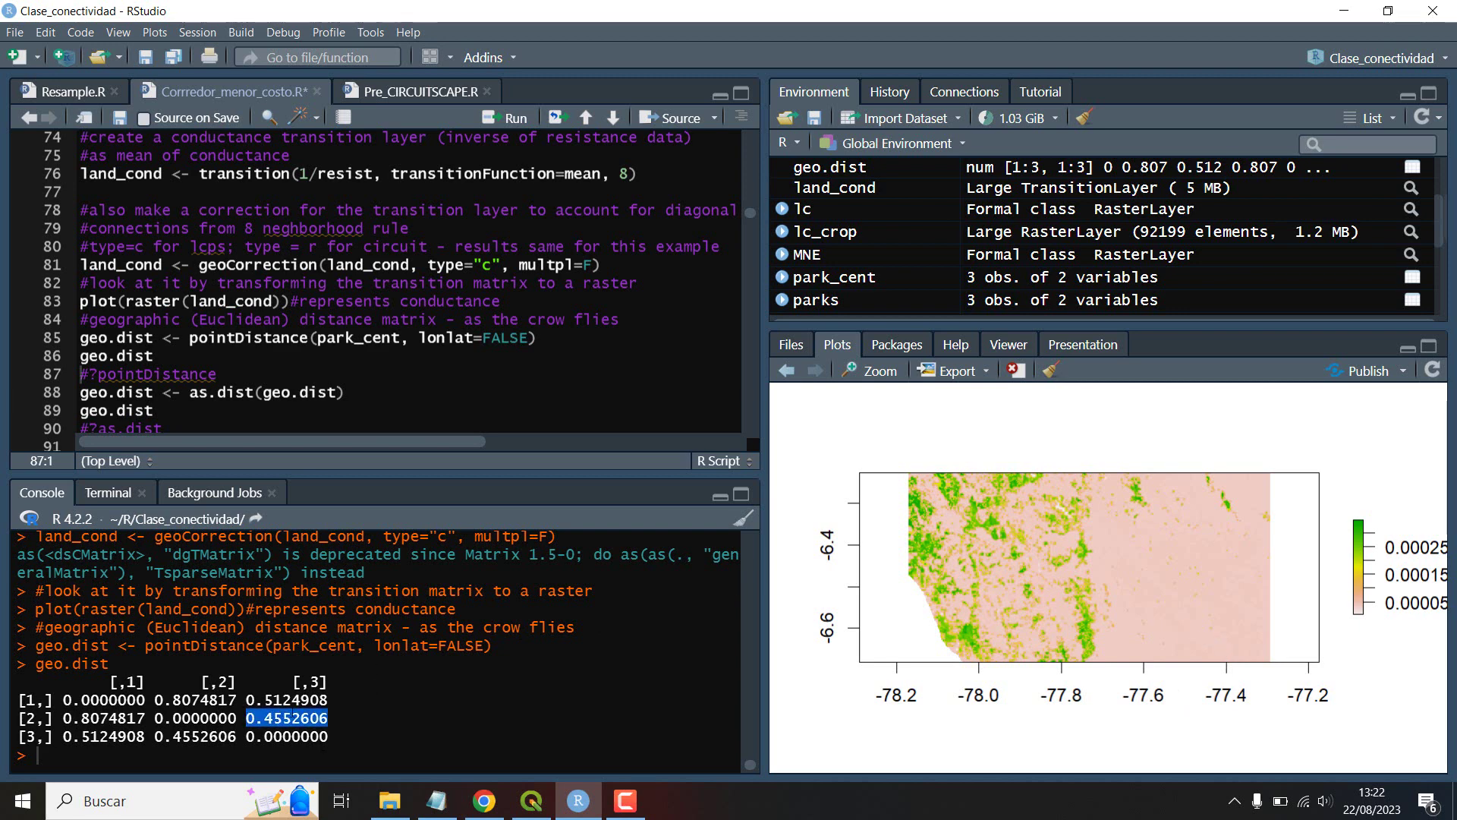
{"action": "left_click_drag", "start_coordinate": [328, 699], "coordinate": [264, 699]}
Step: Convert geo.dist to a distance object with as.dist and print it
{"action": "scroll", "coordinate": [311, 302], "scroll_direction": "down", "scroll_amount": 2}
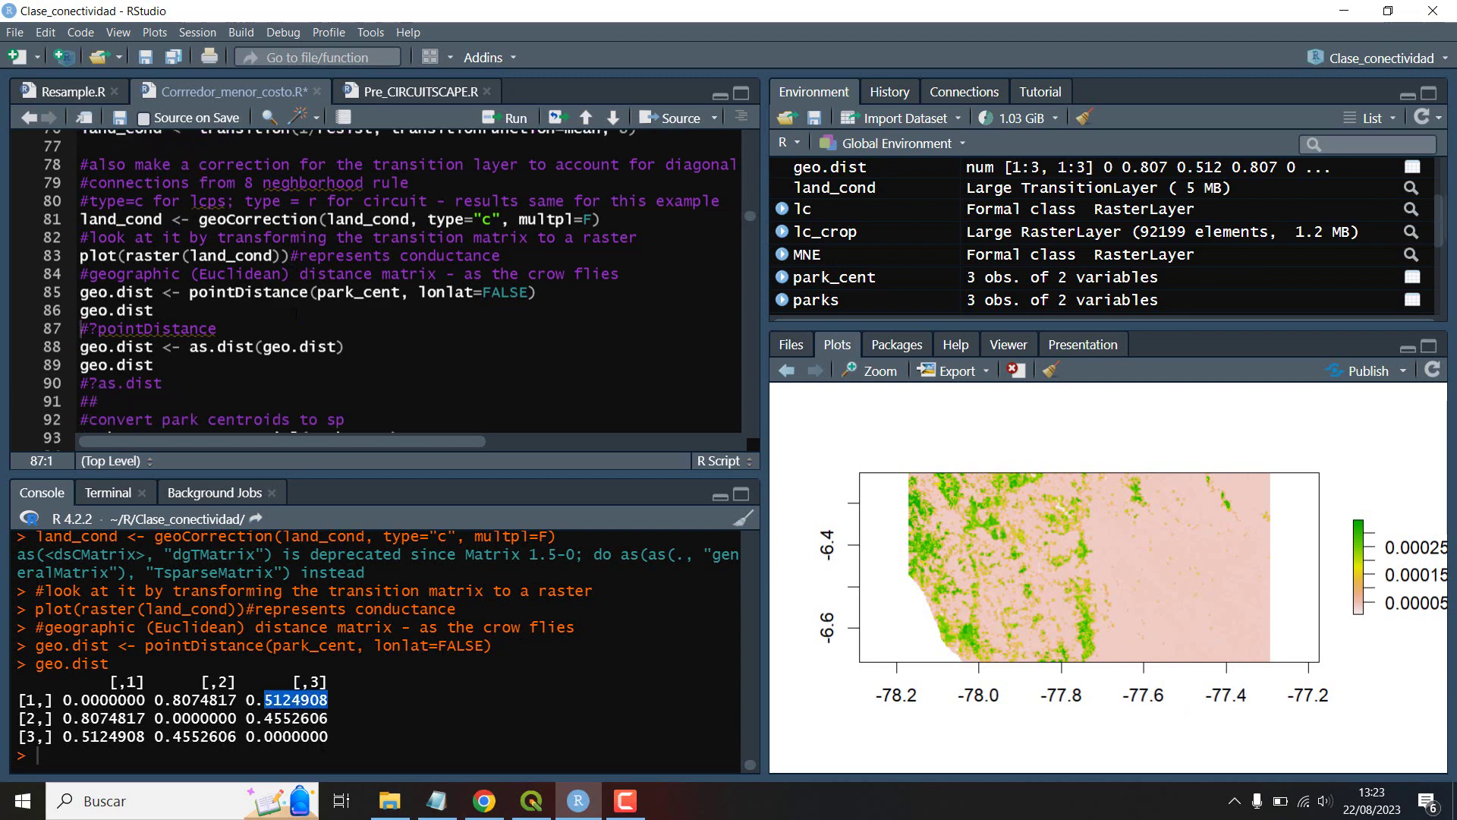
{"action": "scroll", "coordinate": [369, 259], "scroll_direction": "down", "scroll_amount": 1}
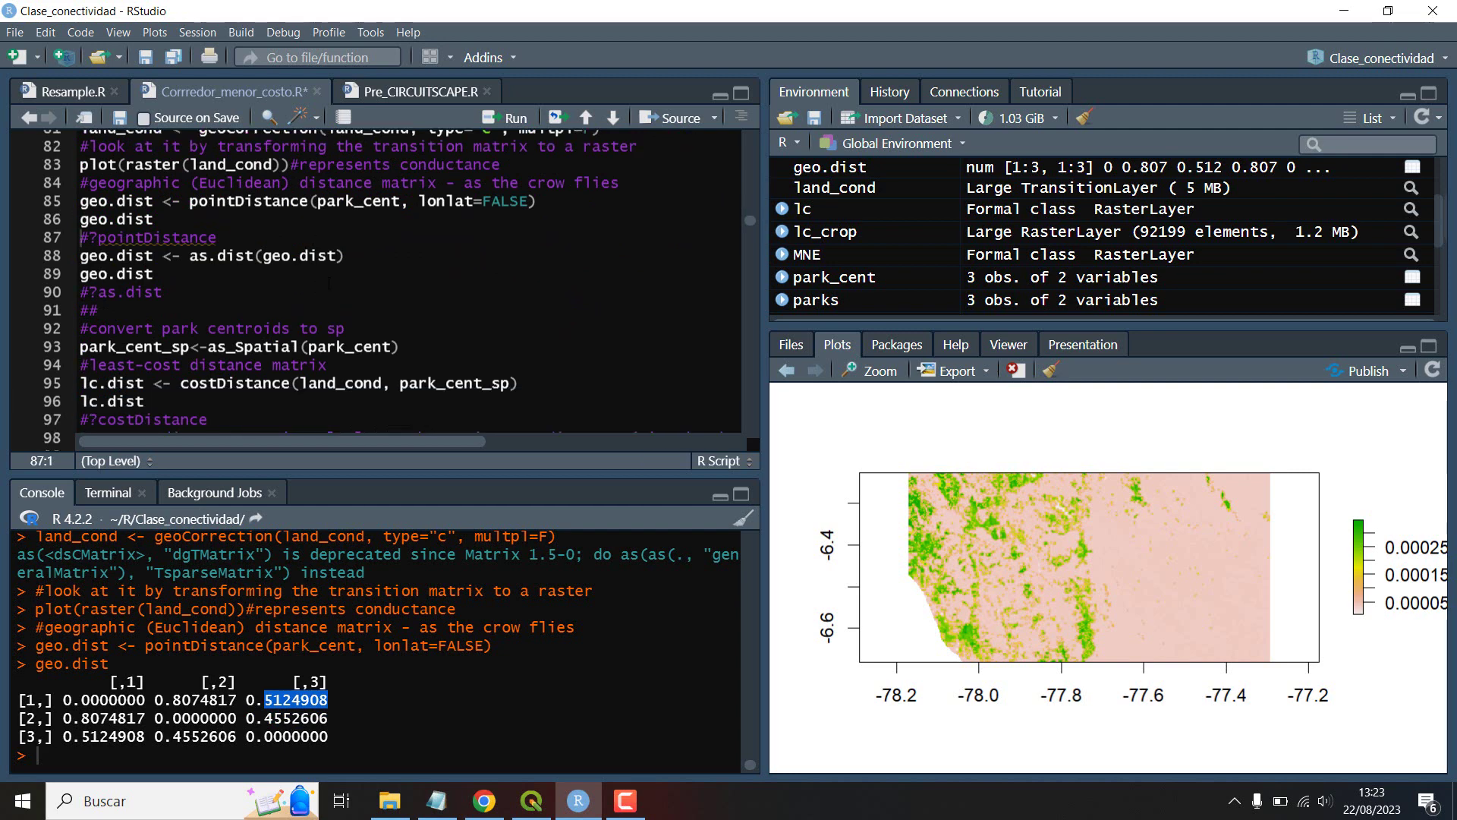
{"action": "left_click", "coordinate": [369, 259]}
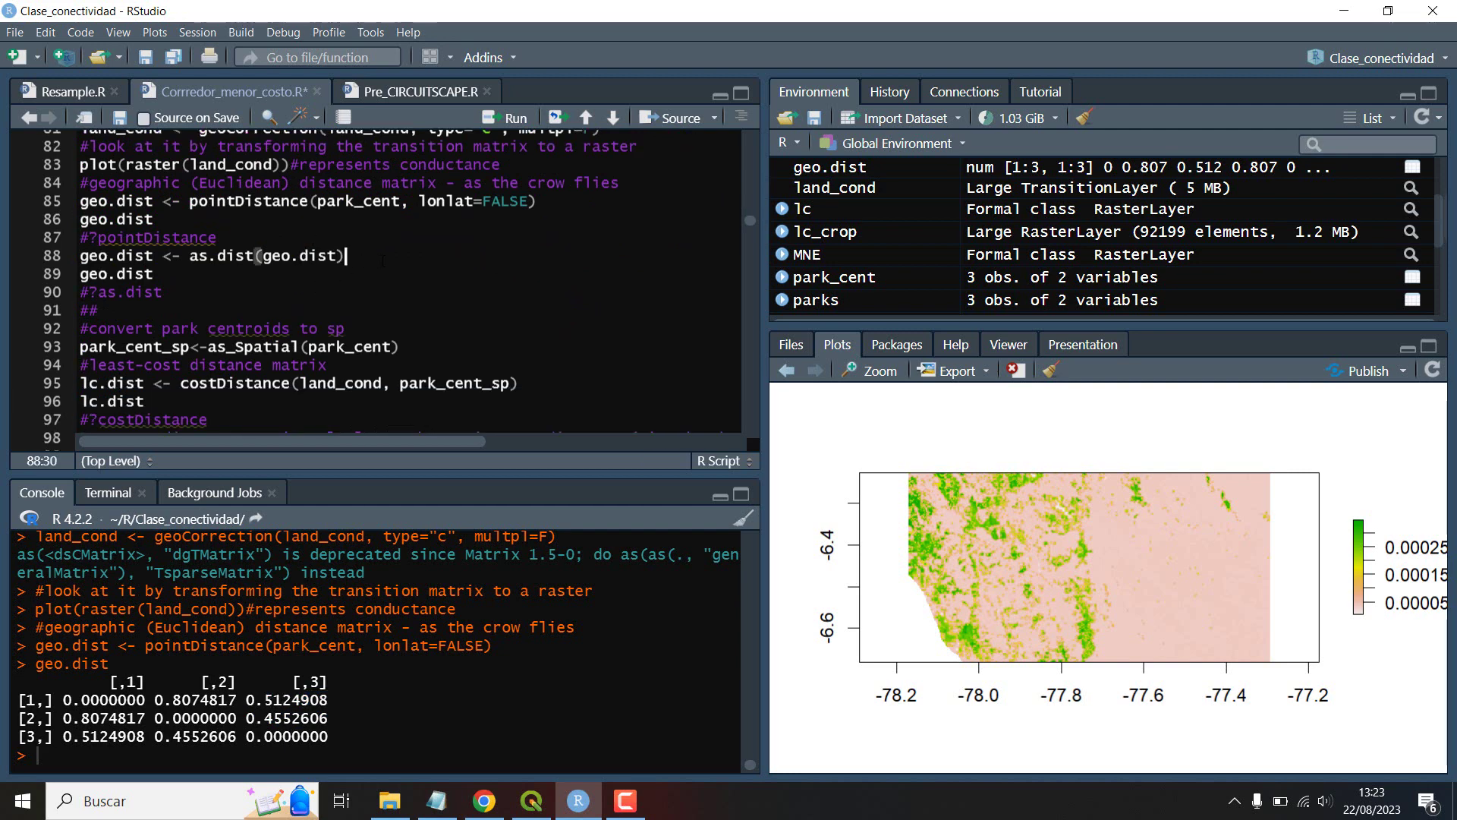
{"action": "key", "text": "ctrl+Return"}
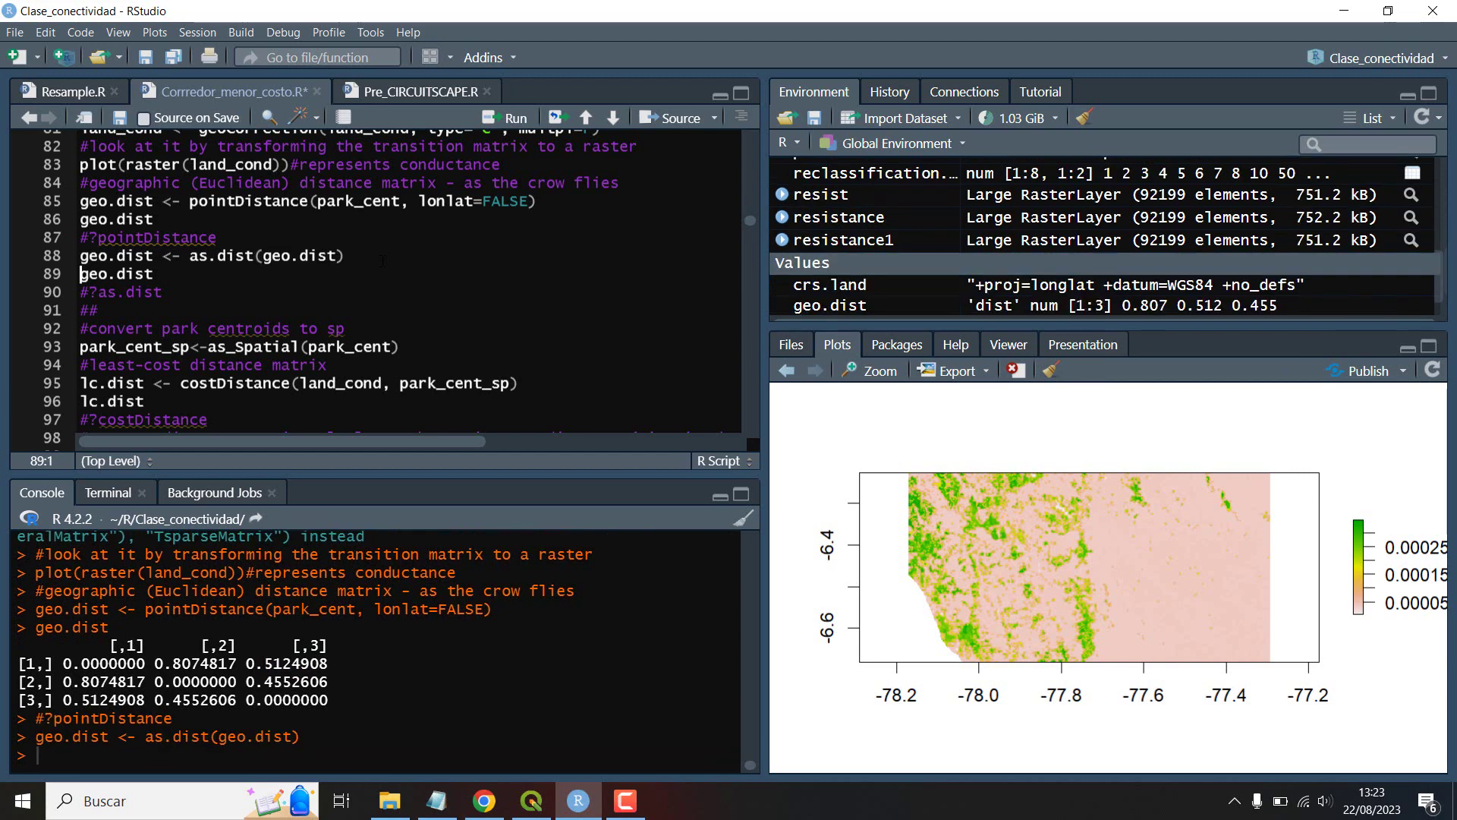
{"action": "key", "text": "ctrl+Return"}
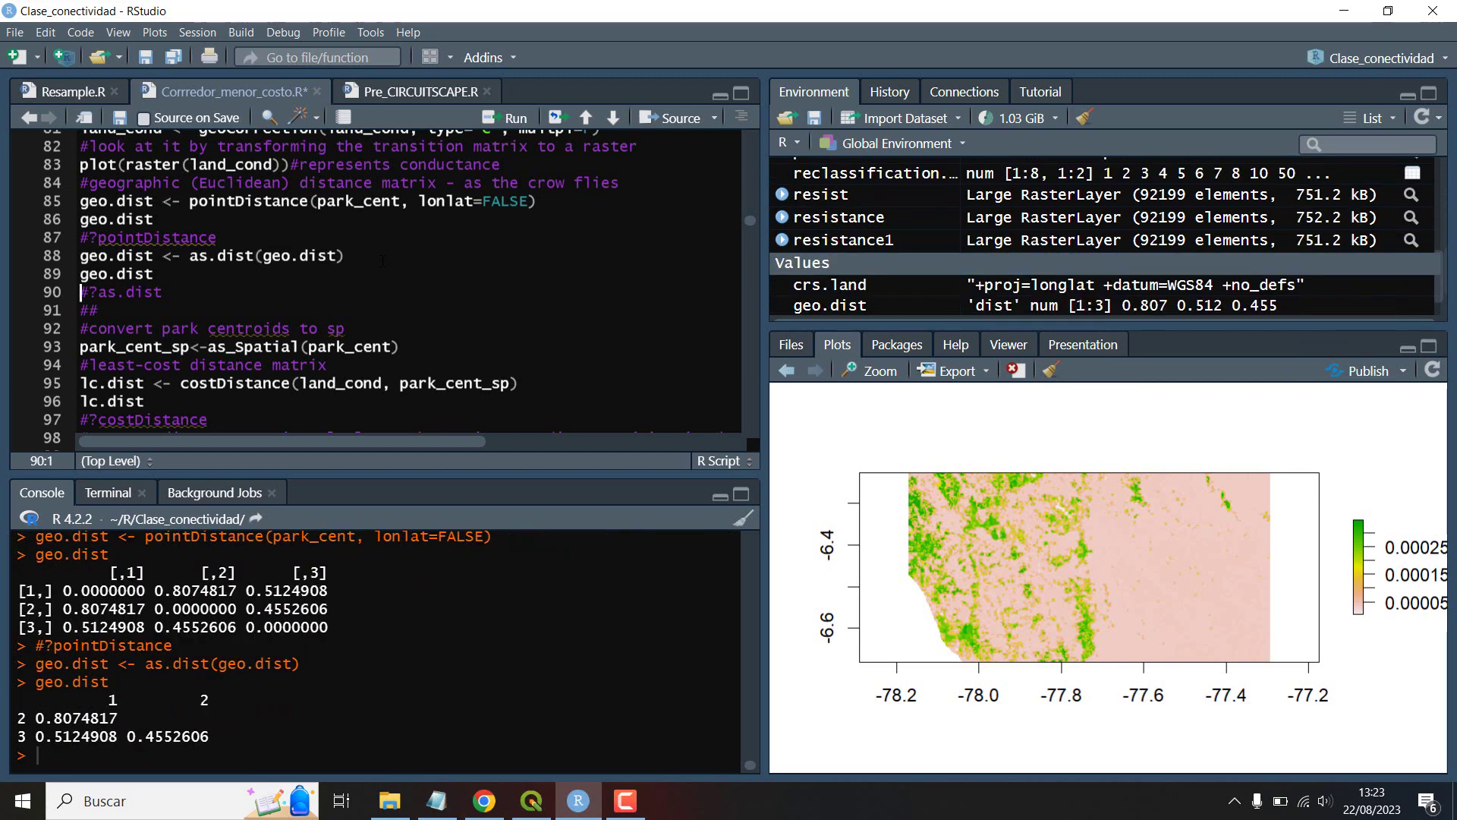
Step: Convert park_cent to park_cent_sp with as_Spatial, and compute and print the least-cost distance matrix lc.dist from land_cond
{"action": "scroll", "coordinate": [399, 260], "scroll_direction": "down", "scroll_amount": 1}
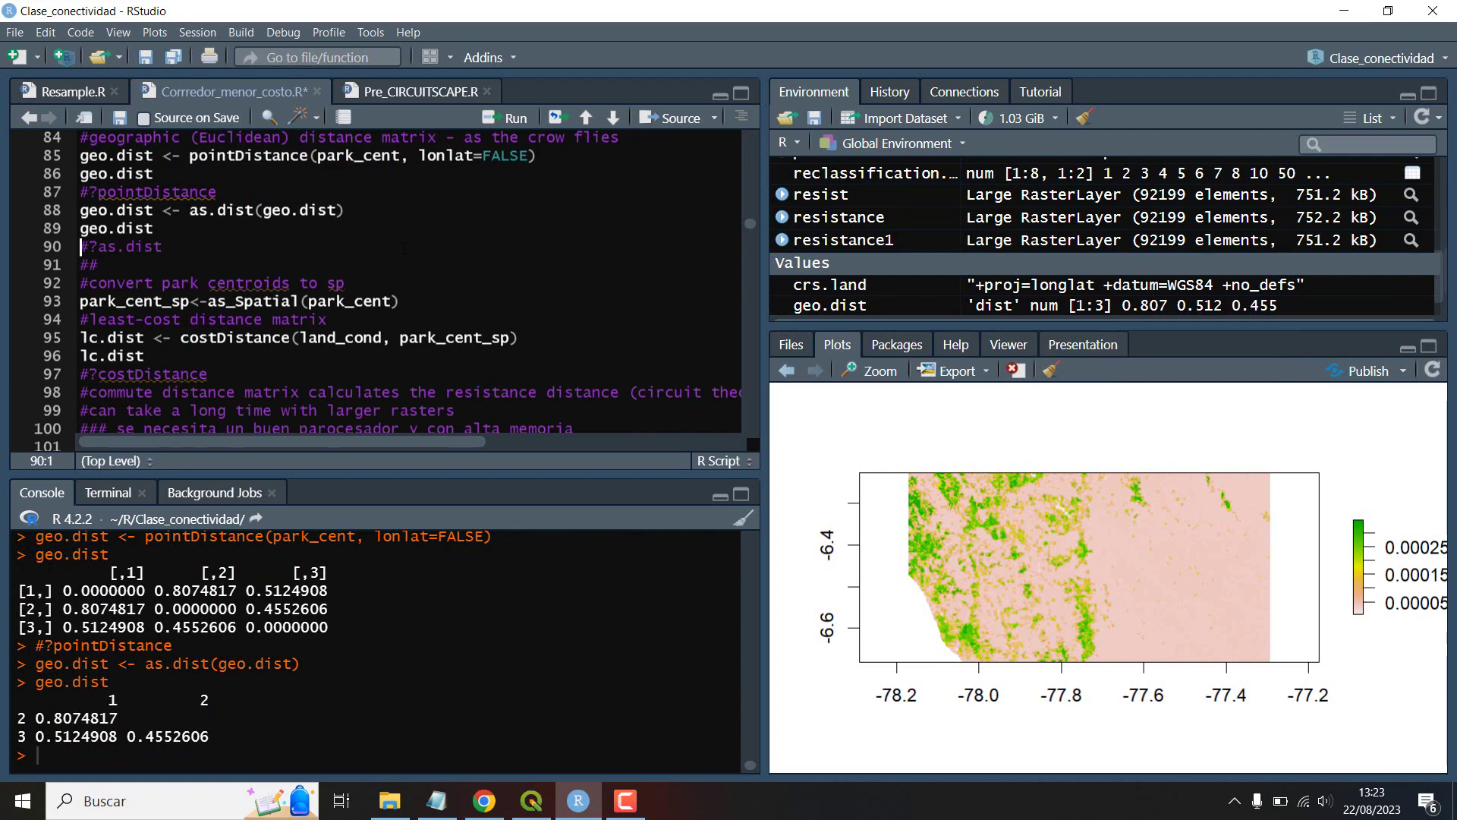
{"action": "scroll", "coordinate": [403, 248], "scroll_direction": "down", "scroll_amount": 1}
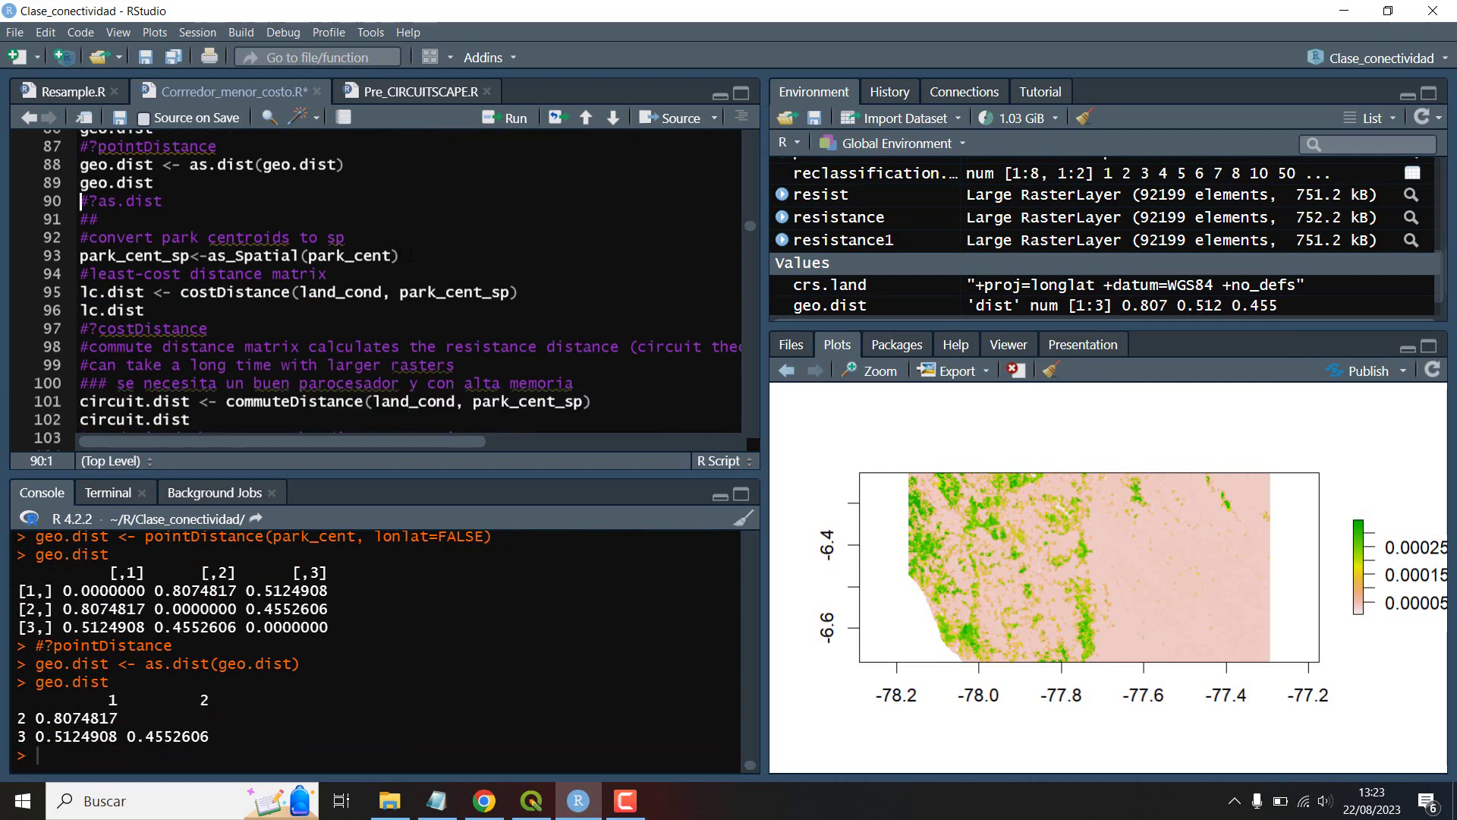
{"action": "left_click", "coordinate": [410, 255]}
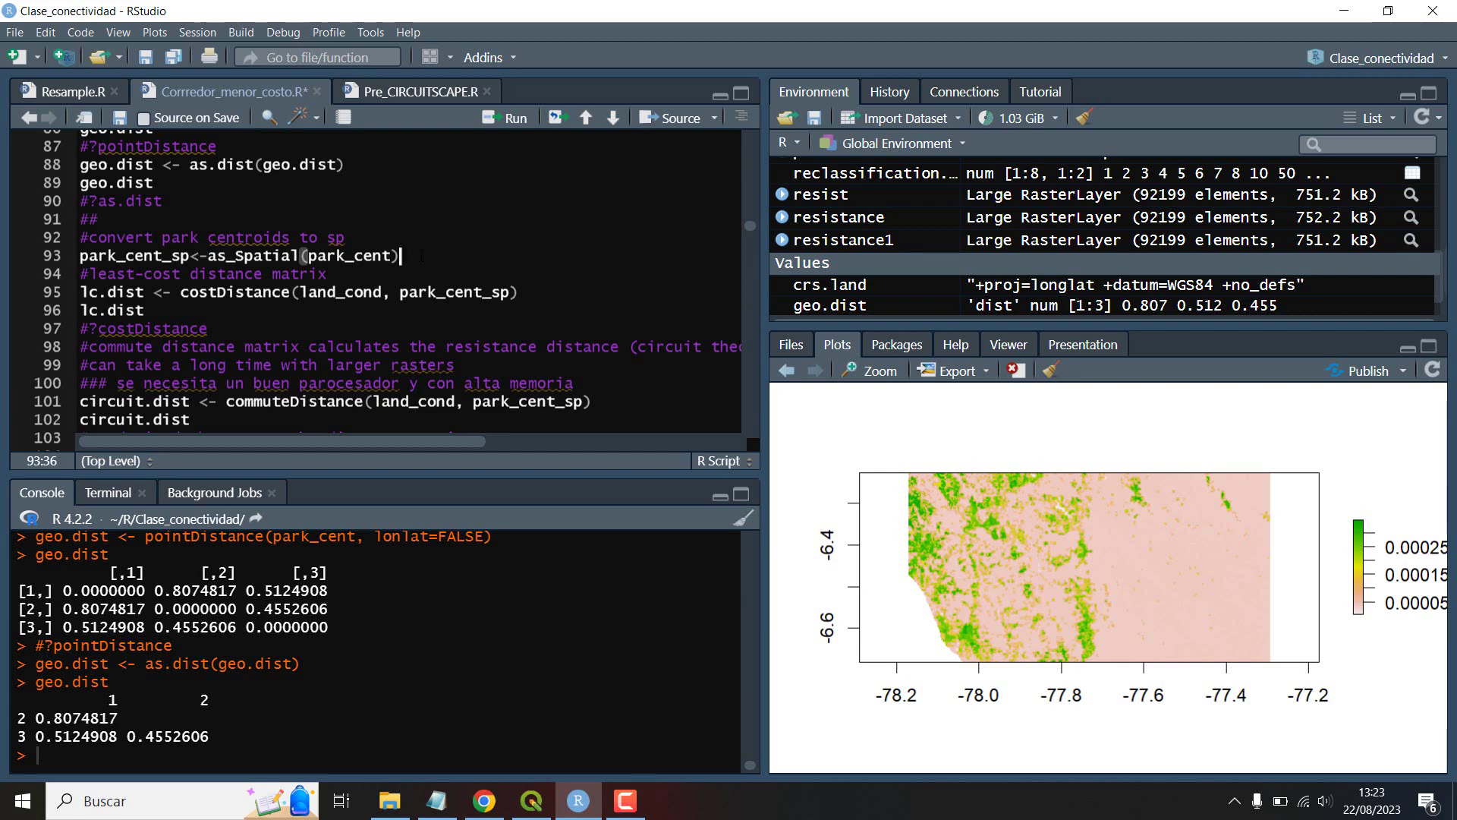
{"action": "key", "text": "ctrl+Return"}
{"action": "key", "text": "ctrl+Return"}
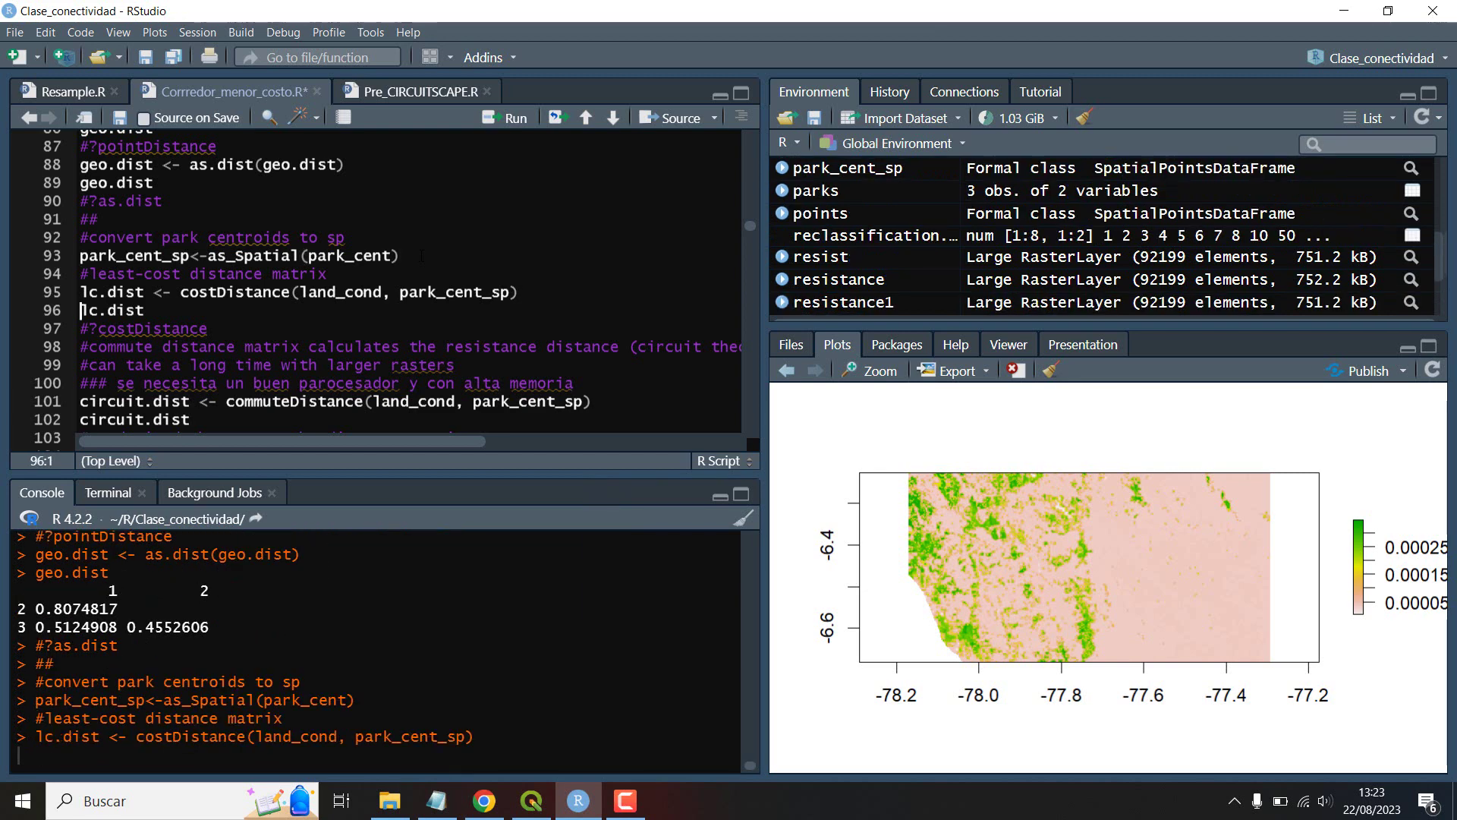
{"action": "key", "text": "ctrl+Return"}
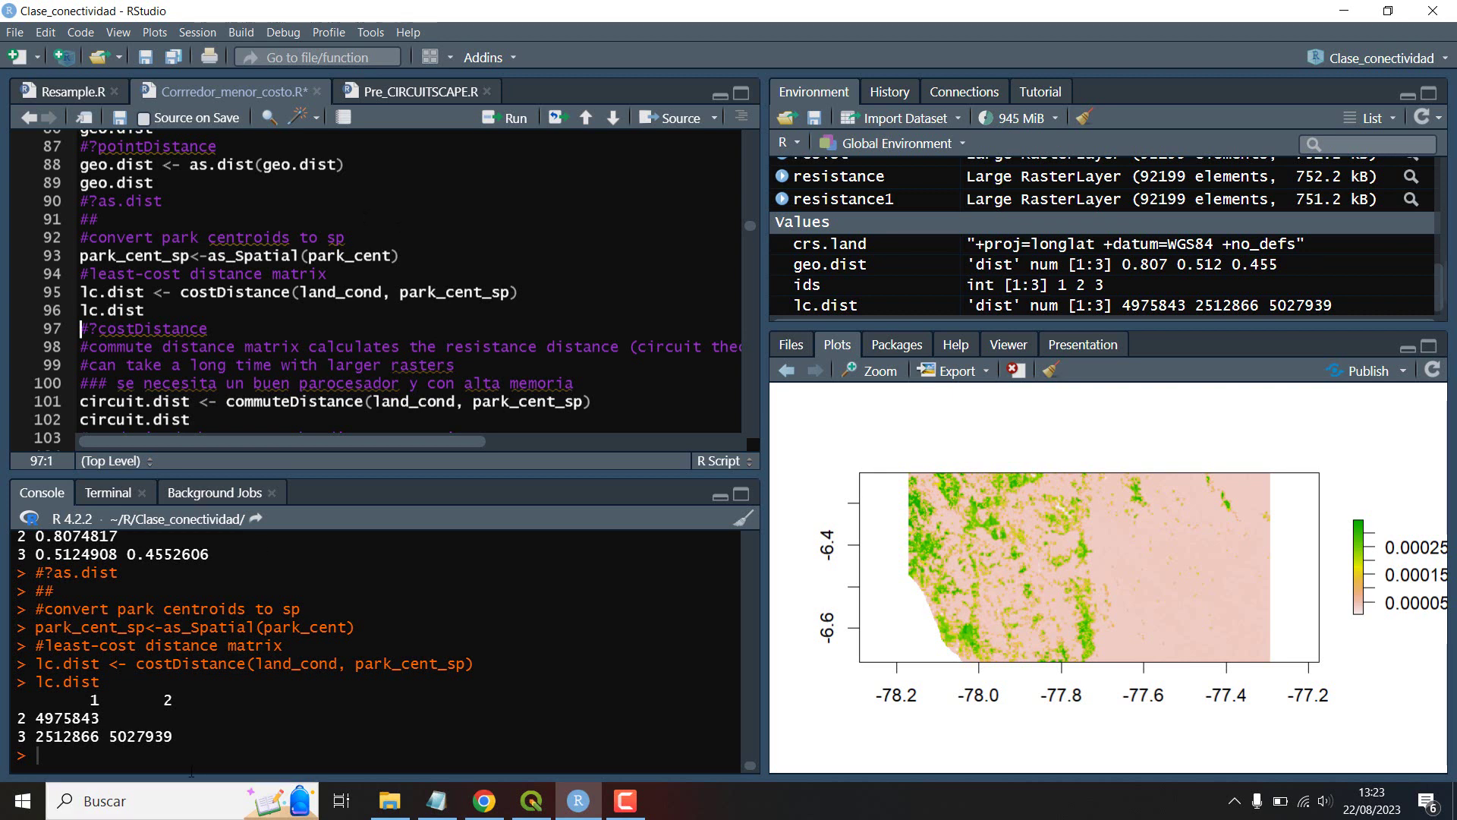
{"action": "left_click_drag", "start_coordinate": [173, 745], "coordinate": [17, 692]}
Step: Review the script sections on commuteDistance, rSPDistance, the all.dist data frame and the correlation plots
{"action": "scroll", "coordinate": [209, 319], "scroll_direction": "down", "scroll_amount": 3}
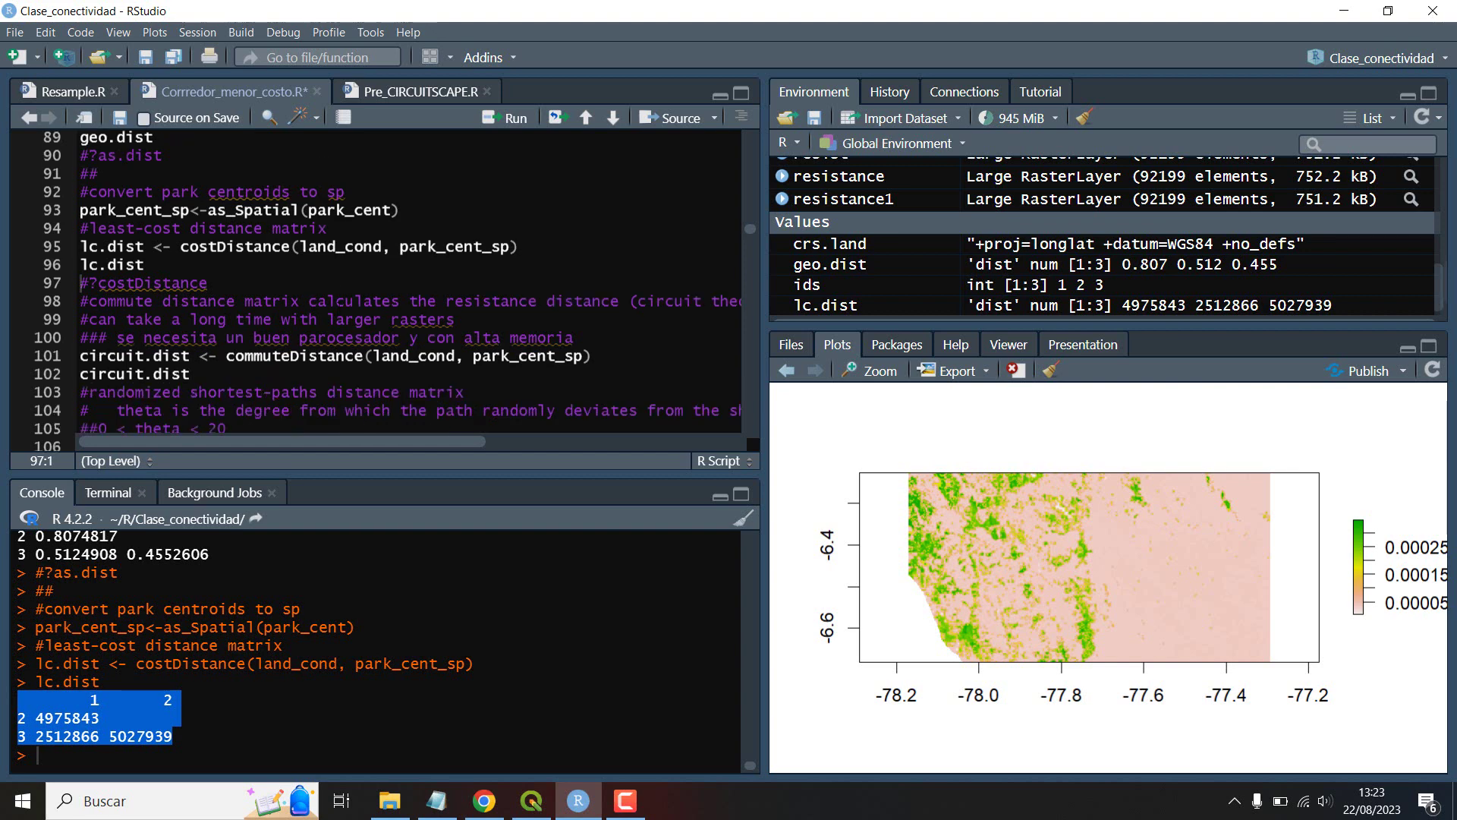
{"action": "left_click", "coordinate": [191, 328]}
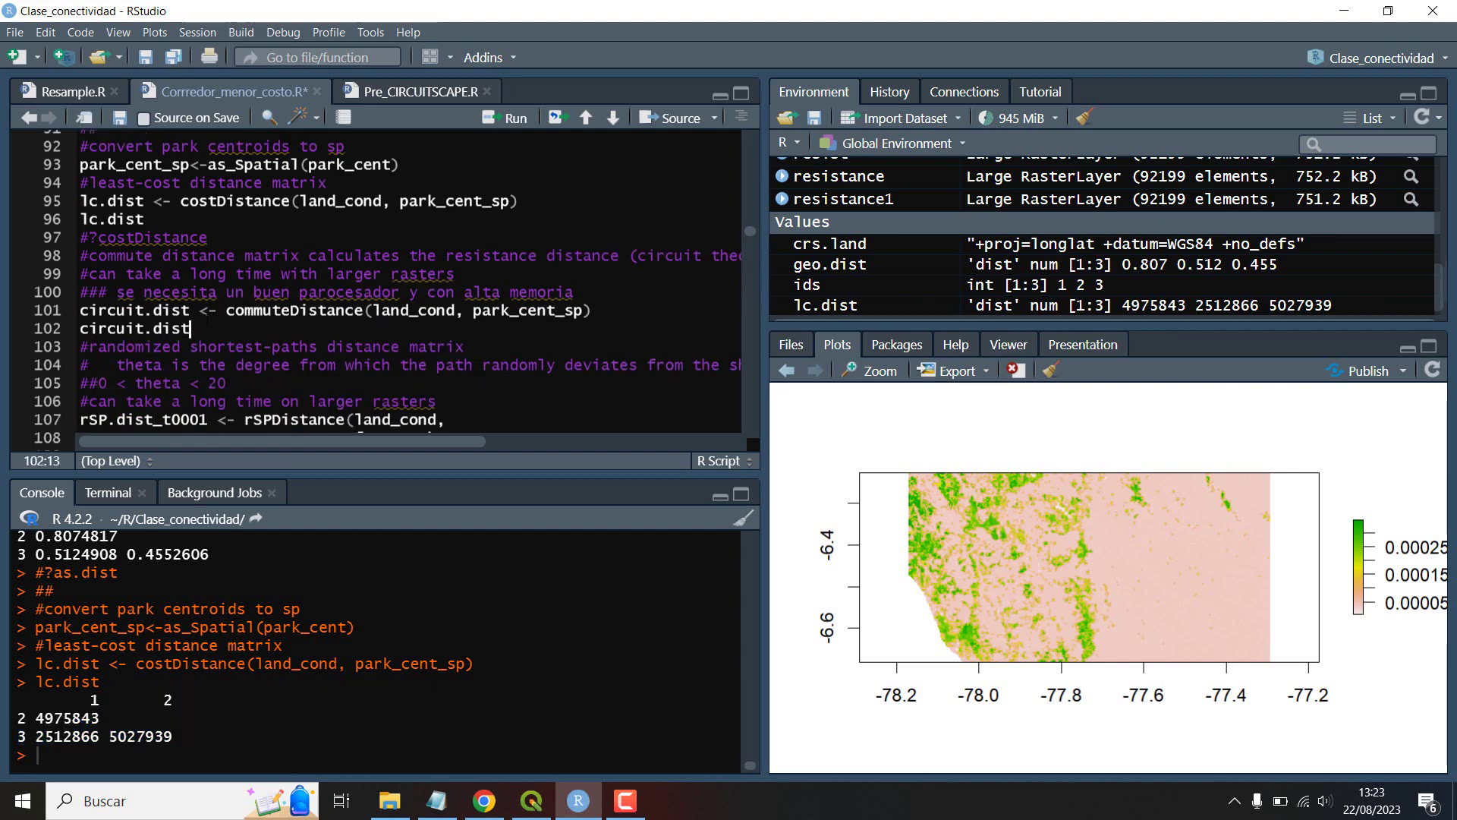
{"action": "scroll", "coordinate": [277, 310], "scroll_direction": "down", "scroll_amount": 5}
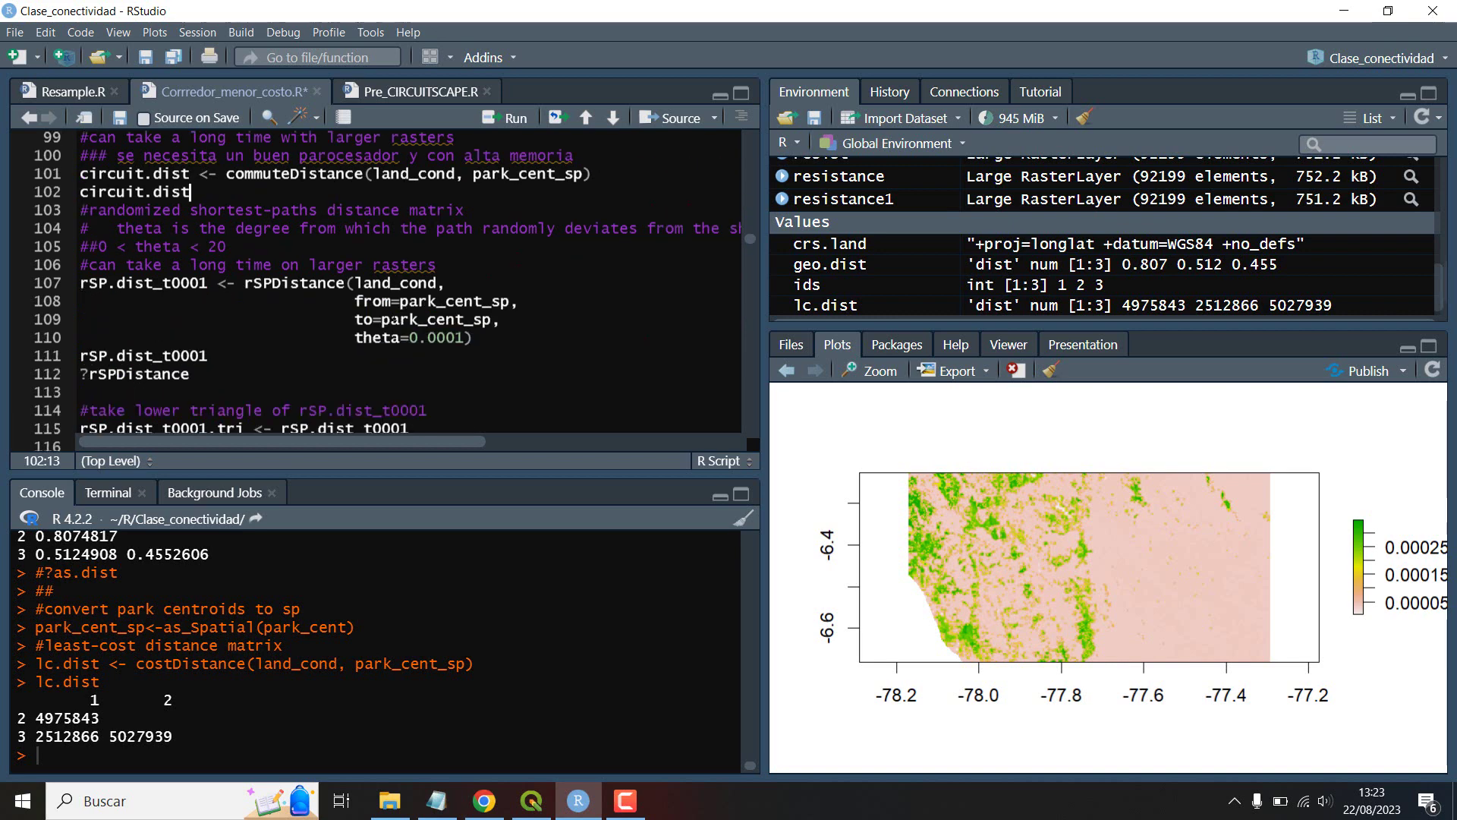
{"action": "scroll", "coordinate": [276, 310], "scroll_direction": "up", "scroll_amount": 2}
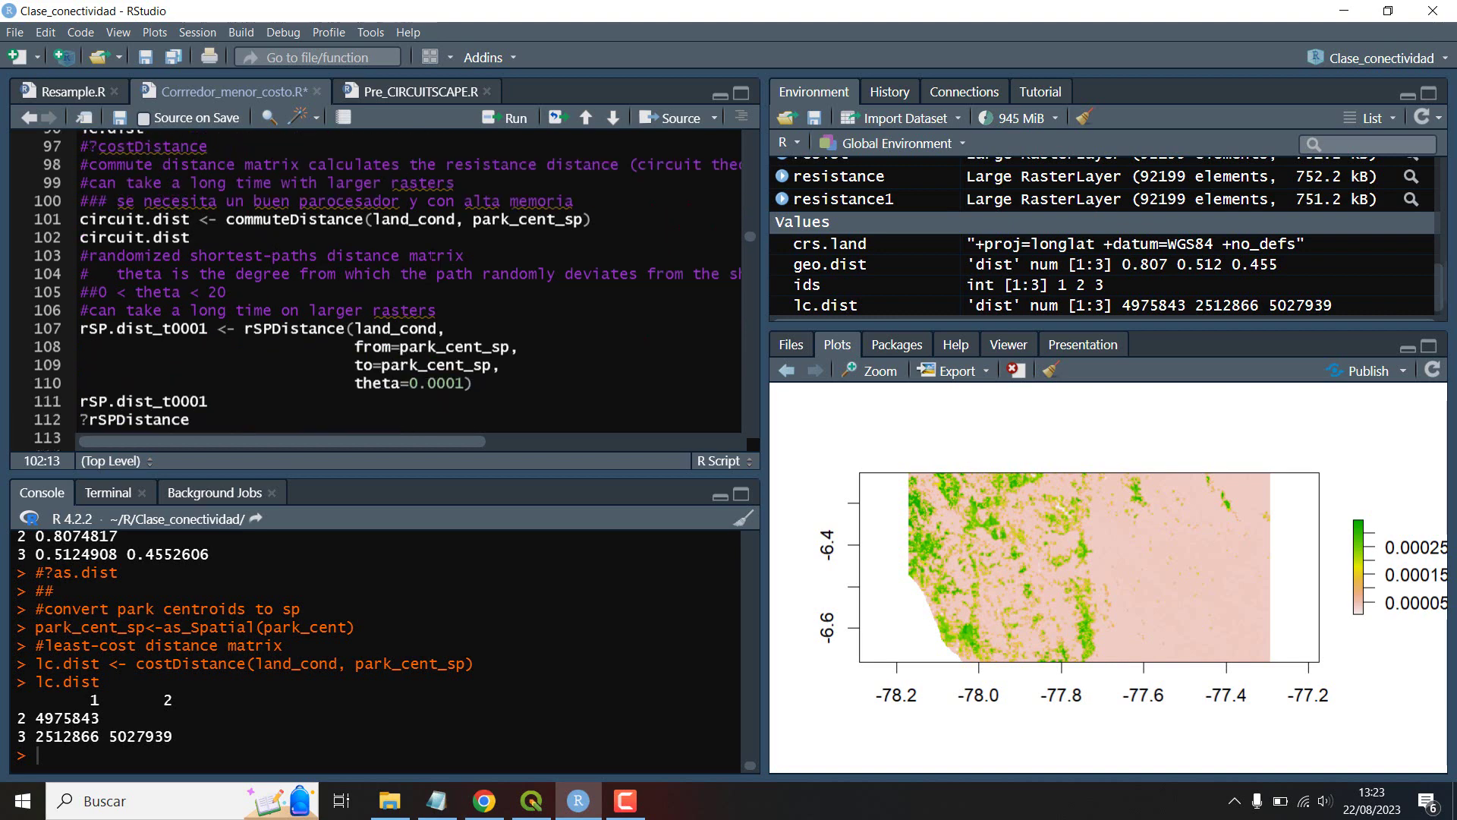
{"action": "scroll", "coordinate": [333, 267], "scroll_direction": "down", "scroll_amount": 5}
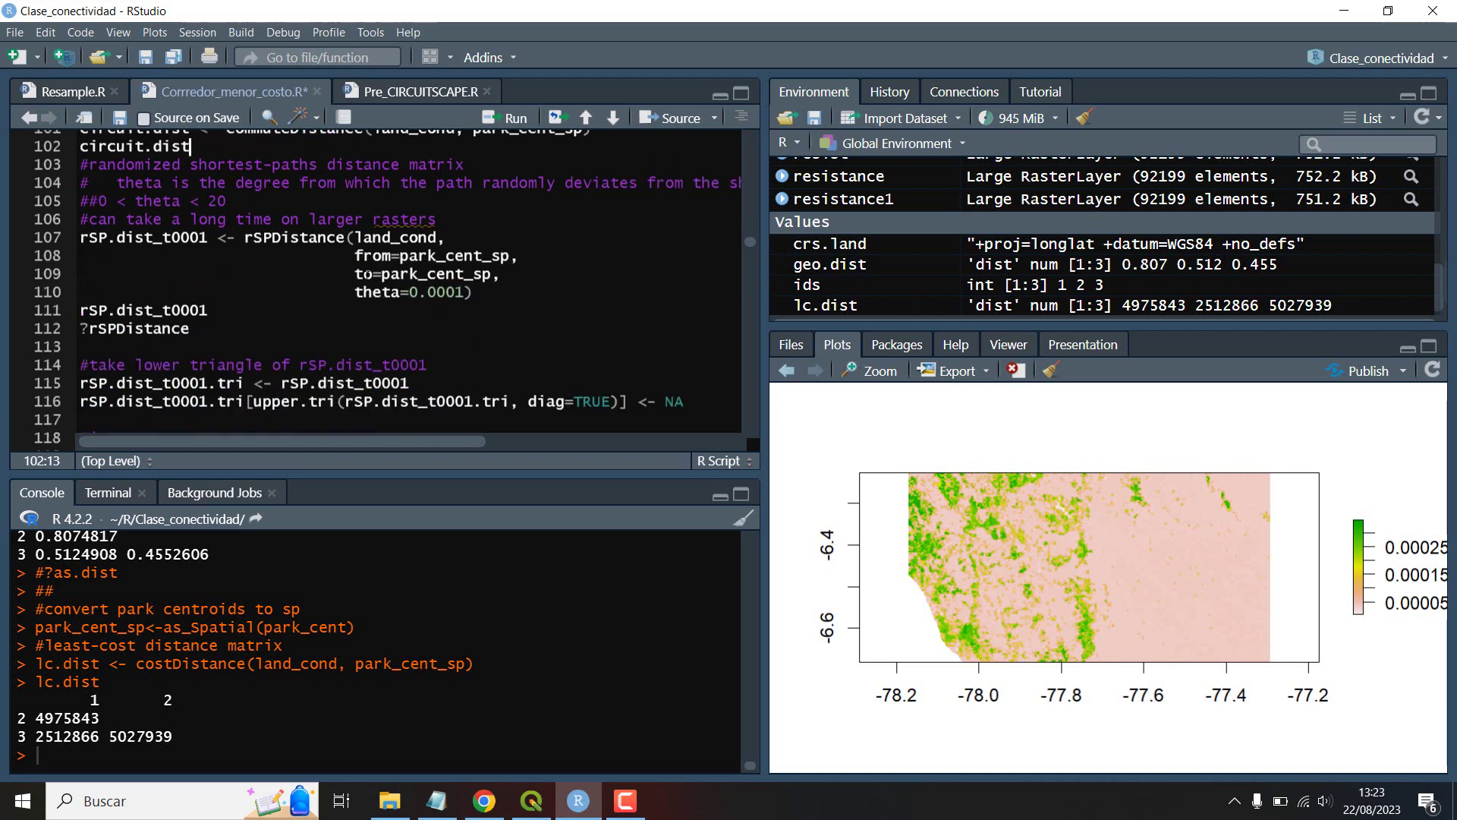
{"action": "scroll", "coordinate": [334, 269], "scroll_direction": "down", "scroll_amount": 1}
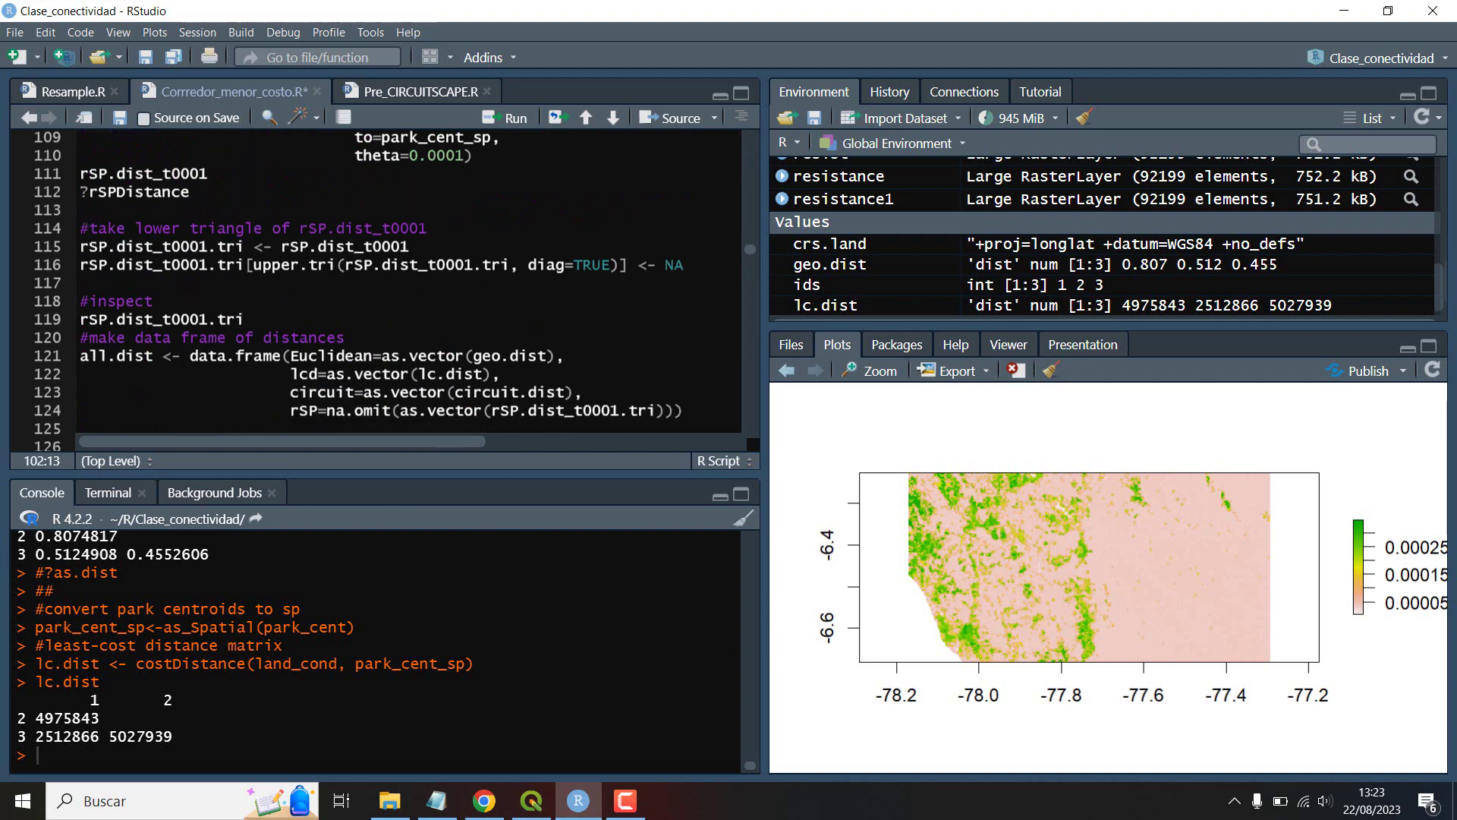
{"action": "scroll", "coordinate": [242, 255], "scroll_direction": "down", "scroll_amount": 1}
{"action": "scroll", "coordinate": [276, 254], "scroll_direction": "up", "scroll_amount": 5}
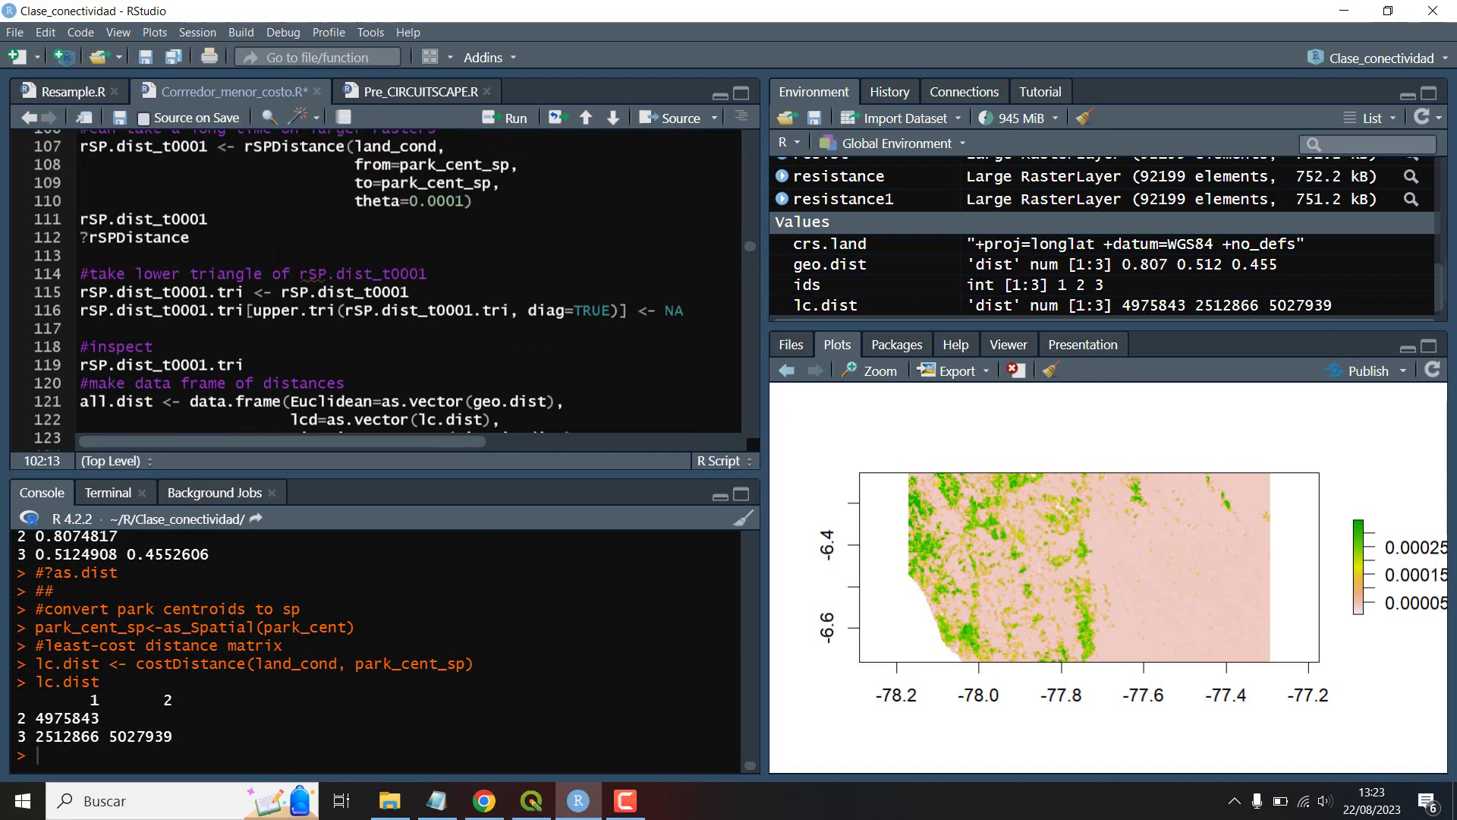
{"action": "scroll", "coordinate": [258, 260], "scroll_direction": "up", "scroll_amount": 1}
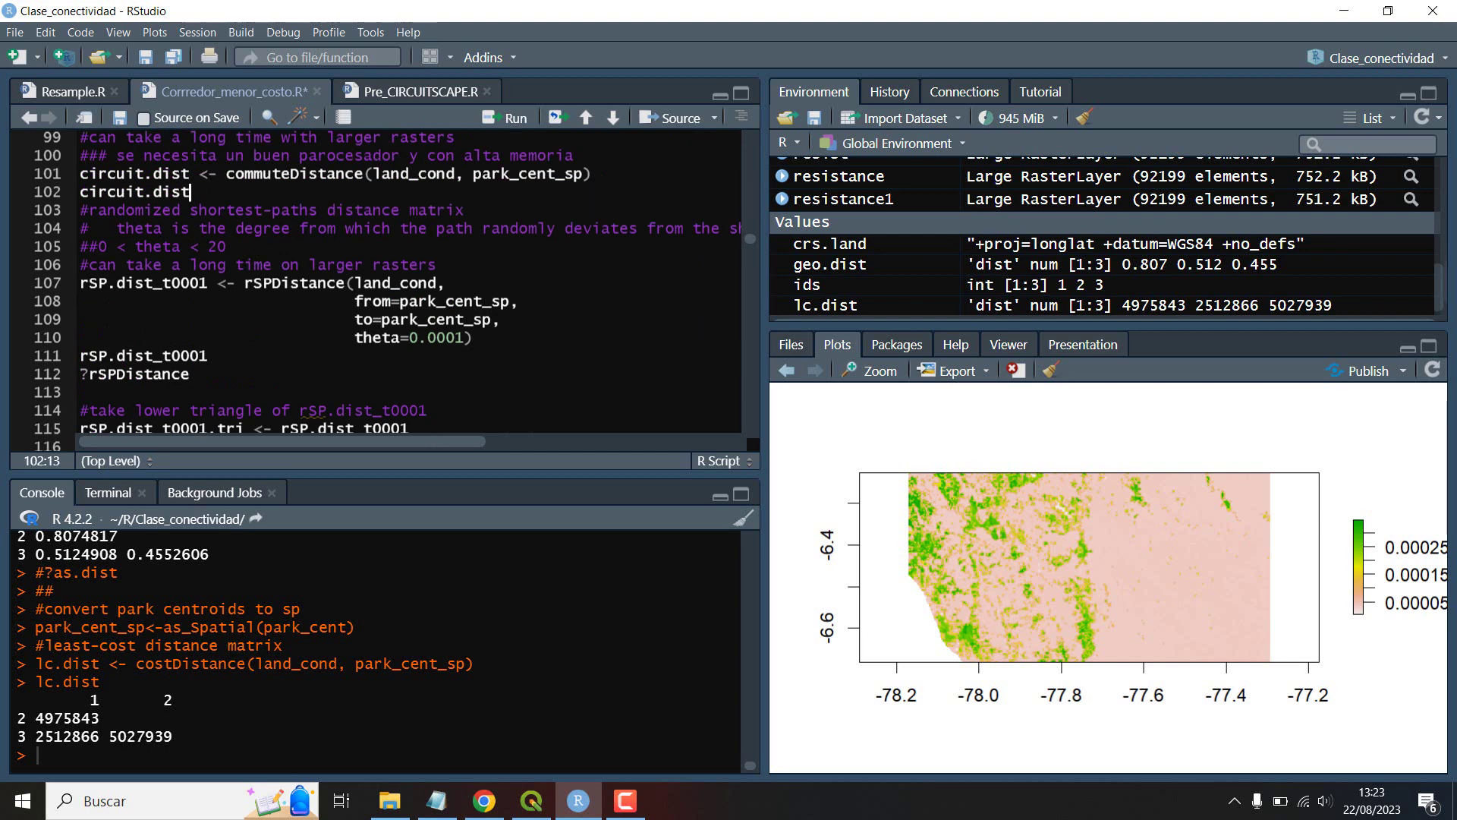
{"action": "scroll", "coordinate": [226, 281], "scroll_direction": "down", "scroll_amount": 1}
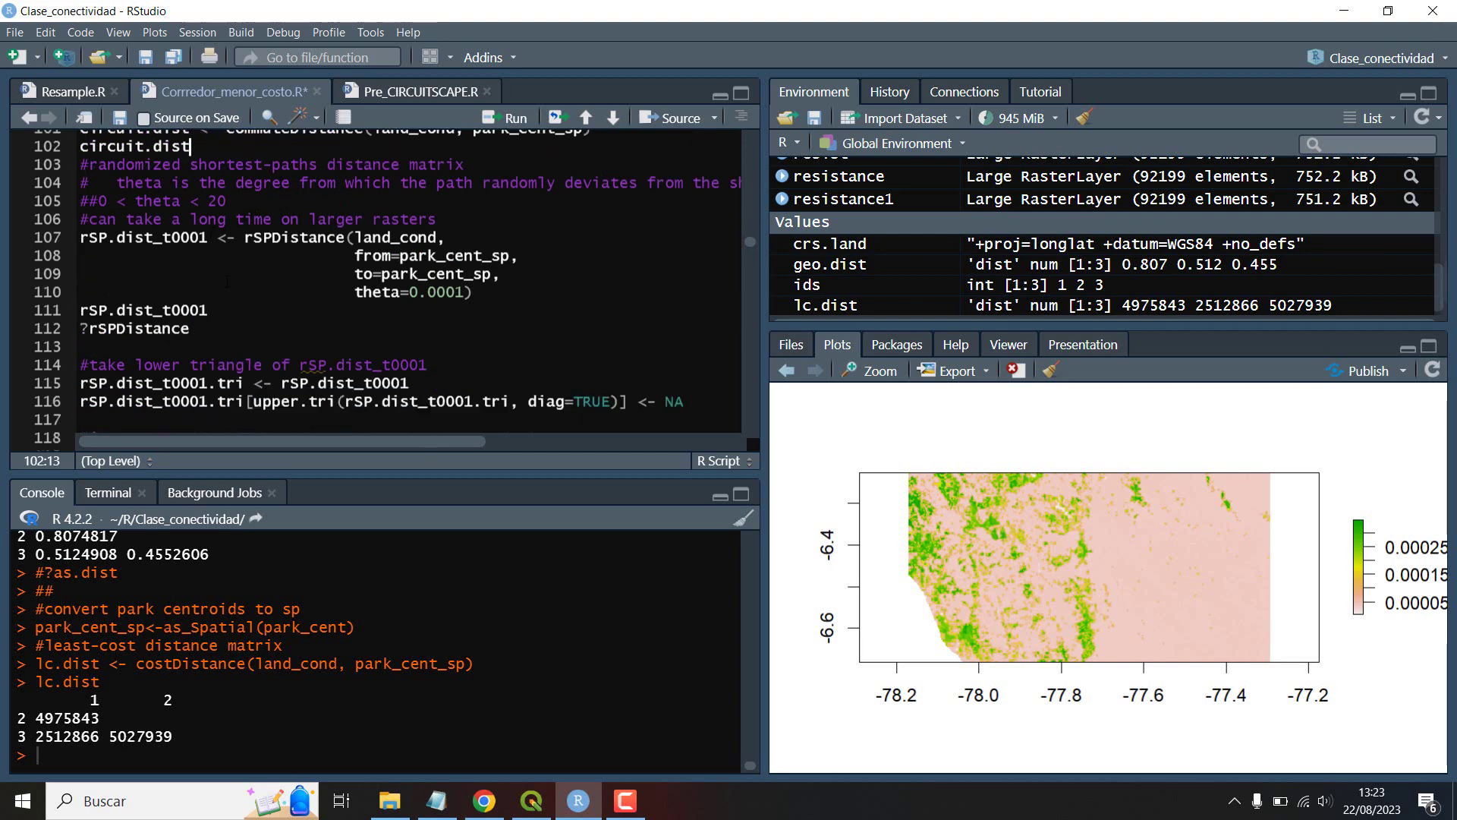
{"action": "scroll", "coordinate": [251, 275], "scroll_direction": "up", "scroll_amount": 1}
{"action": "scroll", "coordinate": [258, 276], "scroll_direction": "down", "scroll_amount": 5}
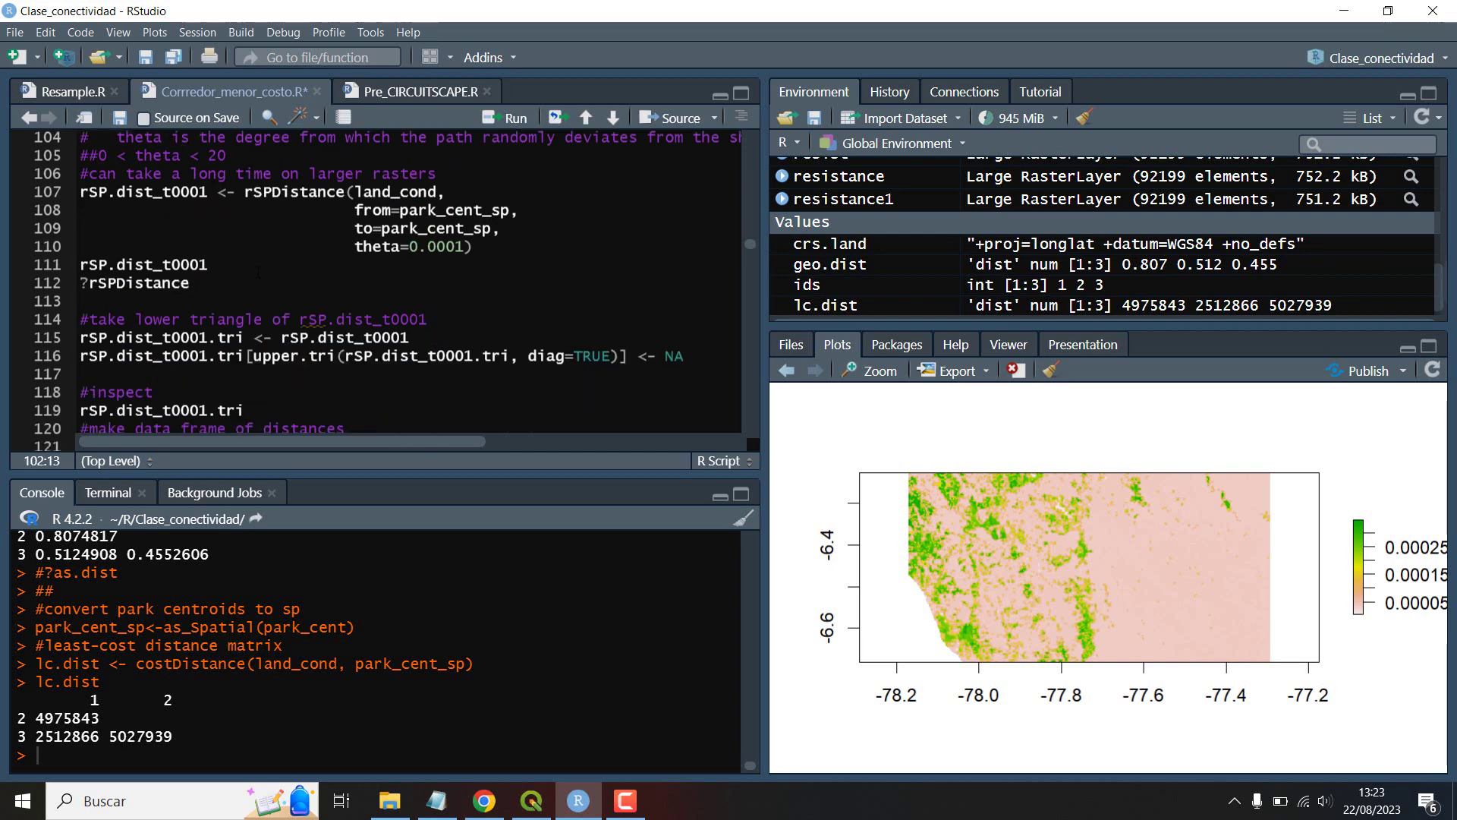
{"action": "scroll", "coordinate": [284, 279], "scroll_direction": "down", "scroll_amount": 5}
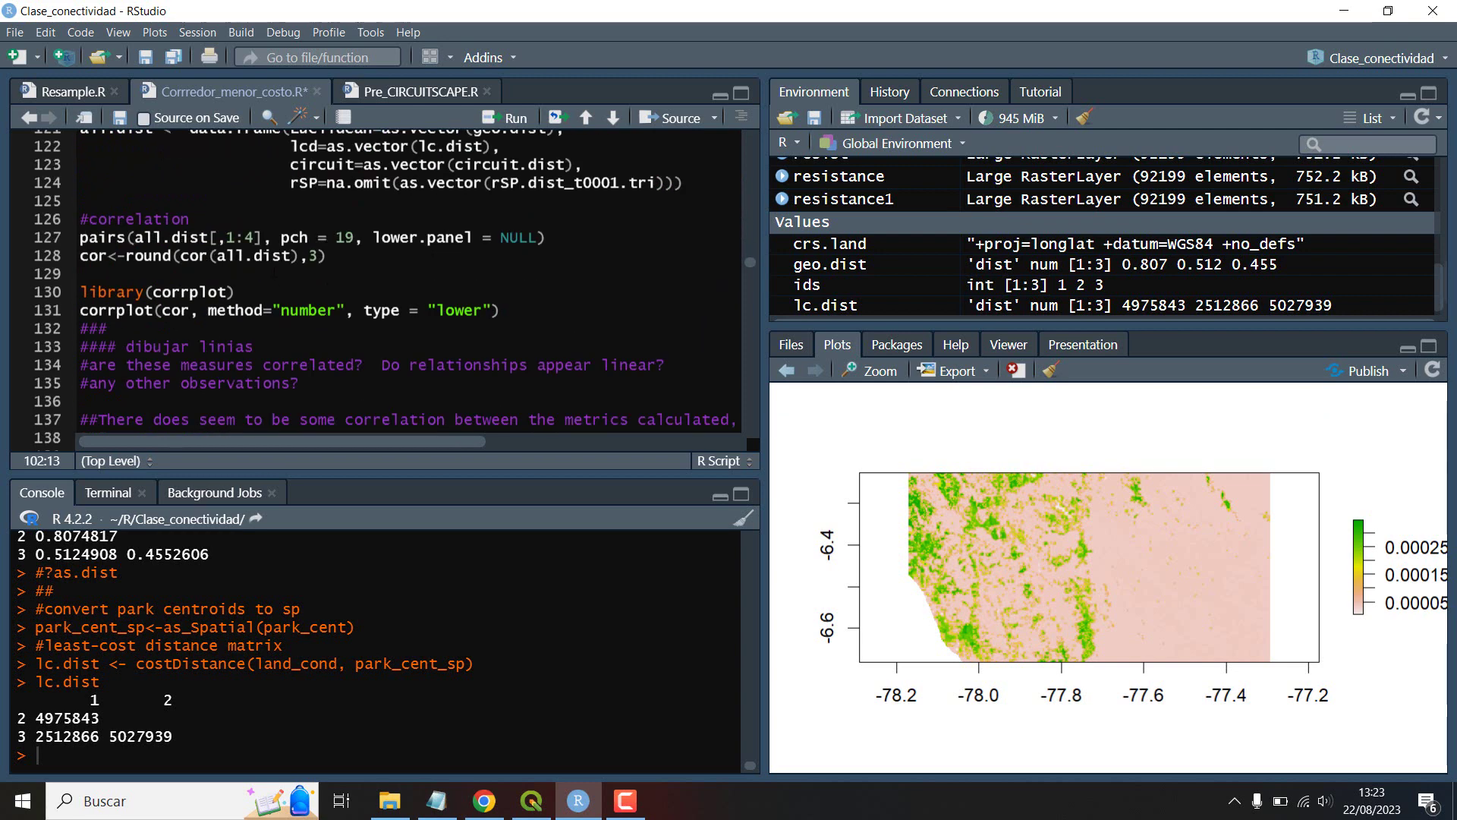
{"action": "scroll", "coordinate": [275, 267], "scroll_direction": "up", "scroll_amount": 1}
{"action": "scroll", "coordinate": [275, 267], "scroll_direction": "up", "scroll_amount": 1}
{"action": "scroll", "coordinate": [251, 261], "scroll_direction": "down", "scroll_amount": 2}
Step: Load corrplot and try to compute the all.dist correlation rounded to 3 decimals and plot it with method="number" and type="lower"
{"action": "left_click", "coordinate": [355, 259]}
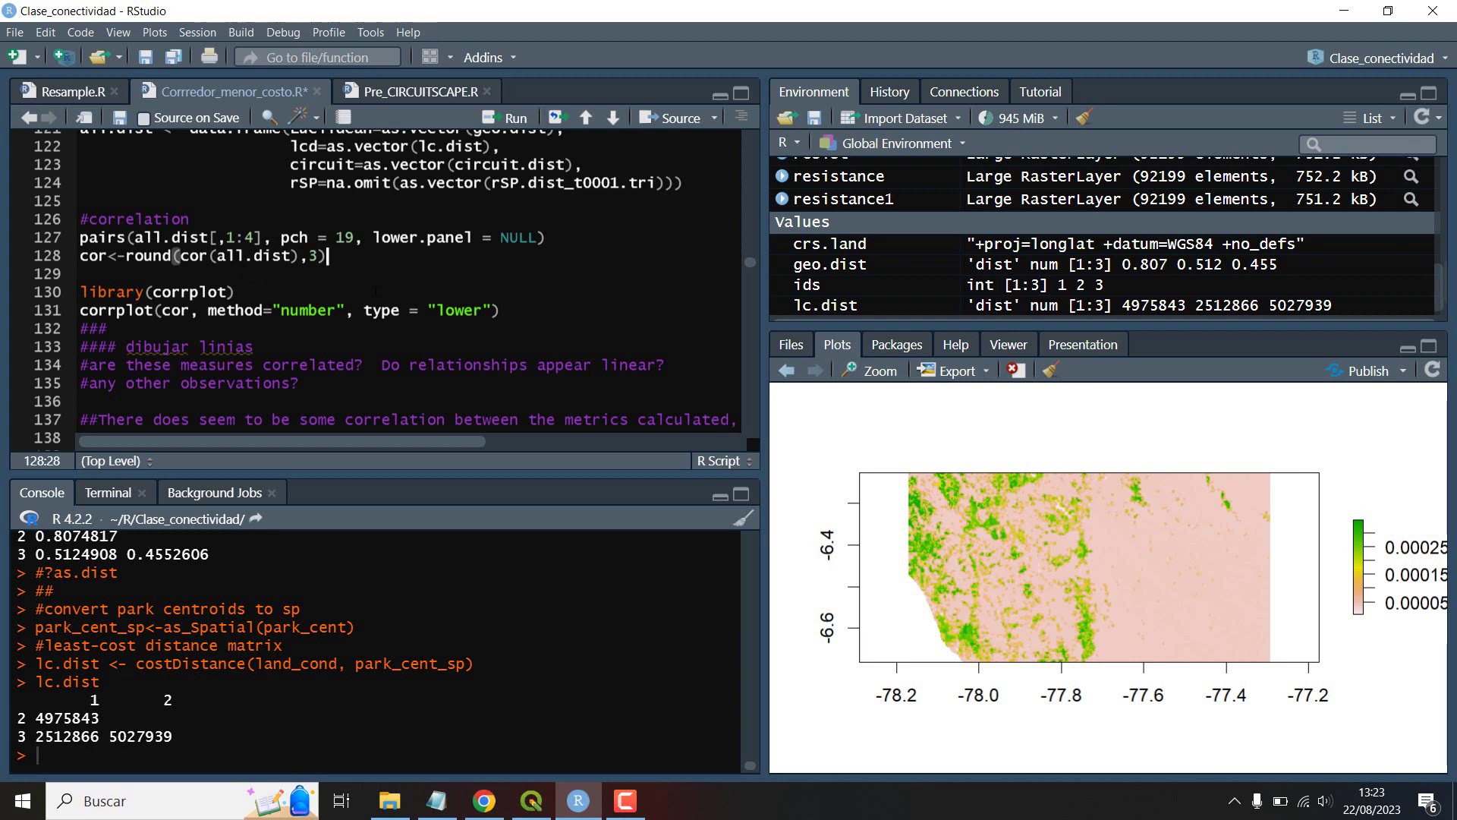
{"action": "key", "text": "ctrl+Return"}
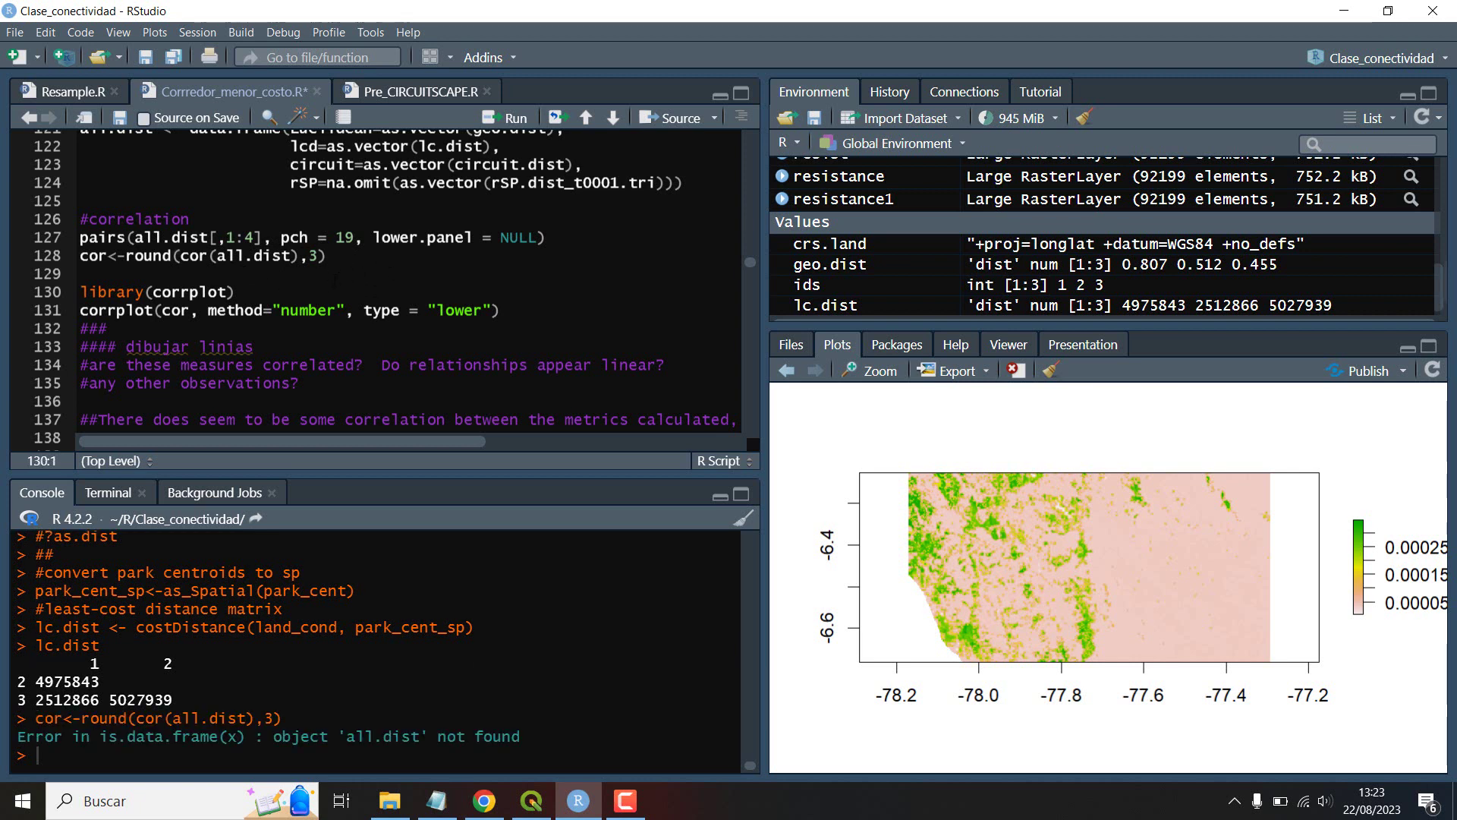
{"action": "key", "text": "ctrl+Return"}
{"action": "key", "text": "ctrl+Return"}
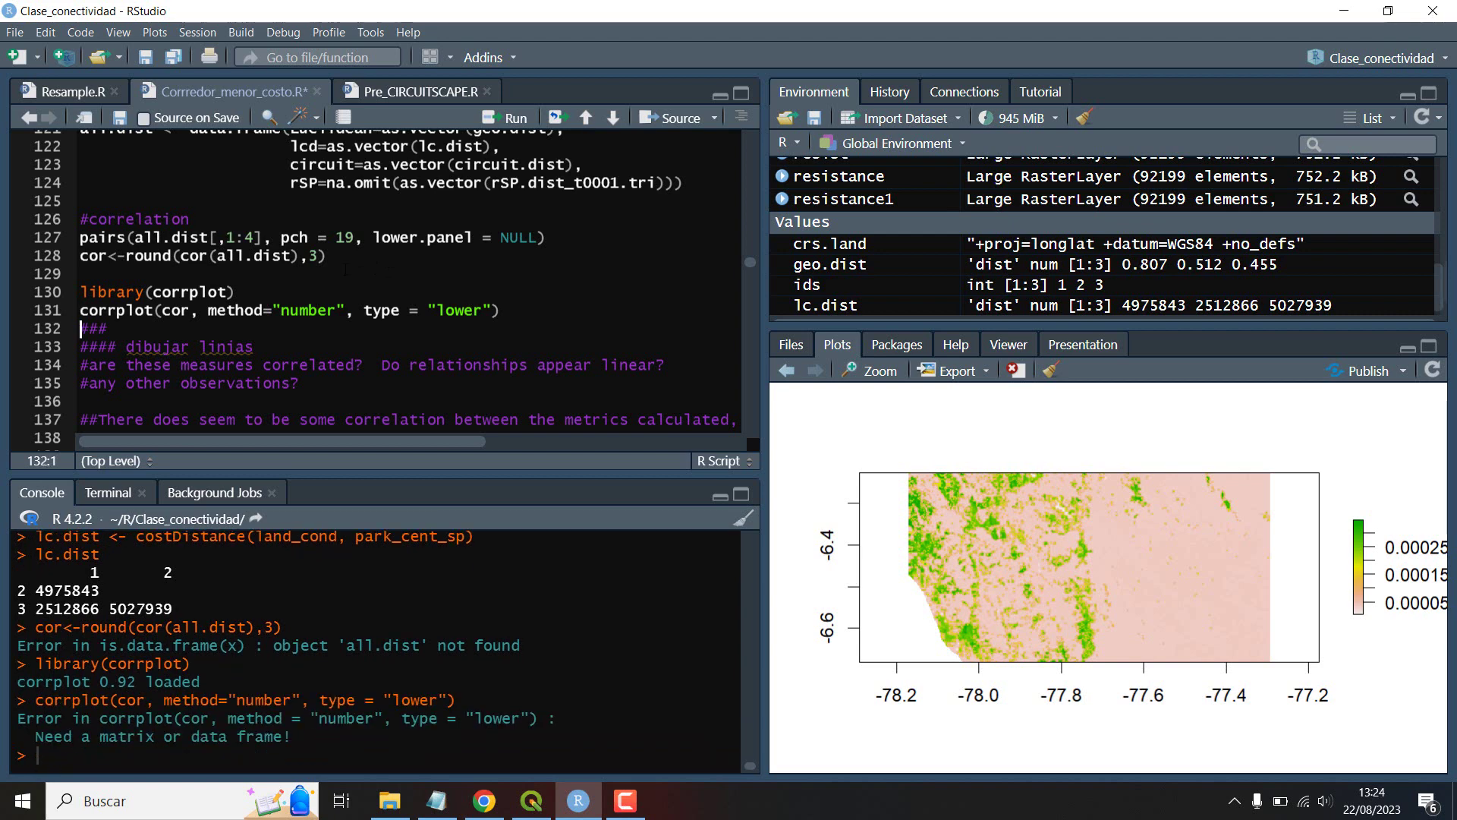
Step: Review the script from the rSP.dist_t0001 triangle and the all.dist data frame through the correlation code to the least-cost path section
{"action": "scroll", "coordinate": [335, 280], "scroll_direction": "down", "scroll_amount": 6}
{"action": "scroll", "coordinate": [304, 282], "scroll_direction": "up", "scroll_amount": 4}
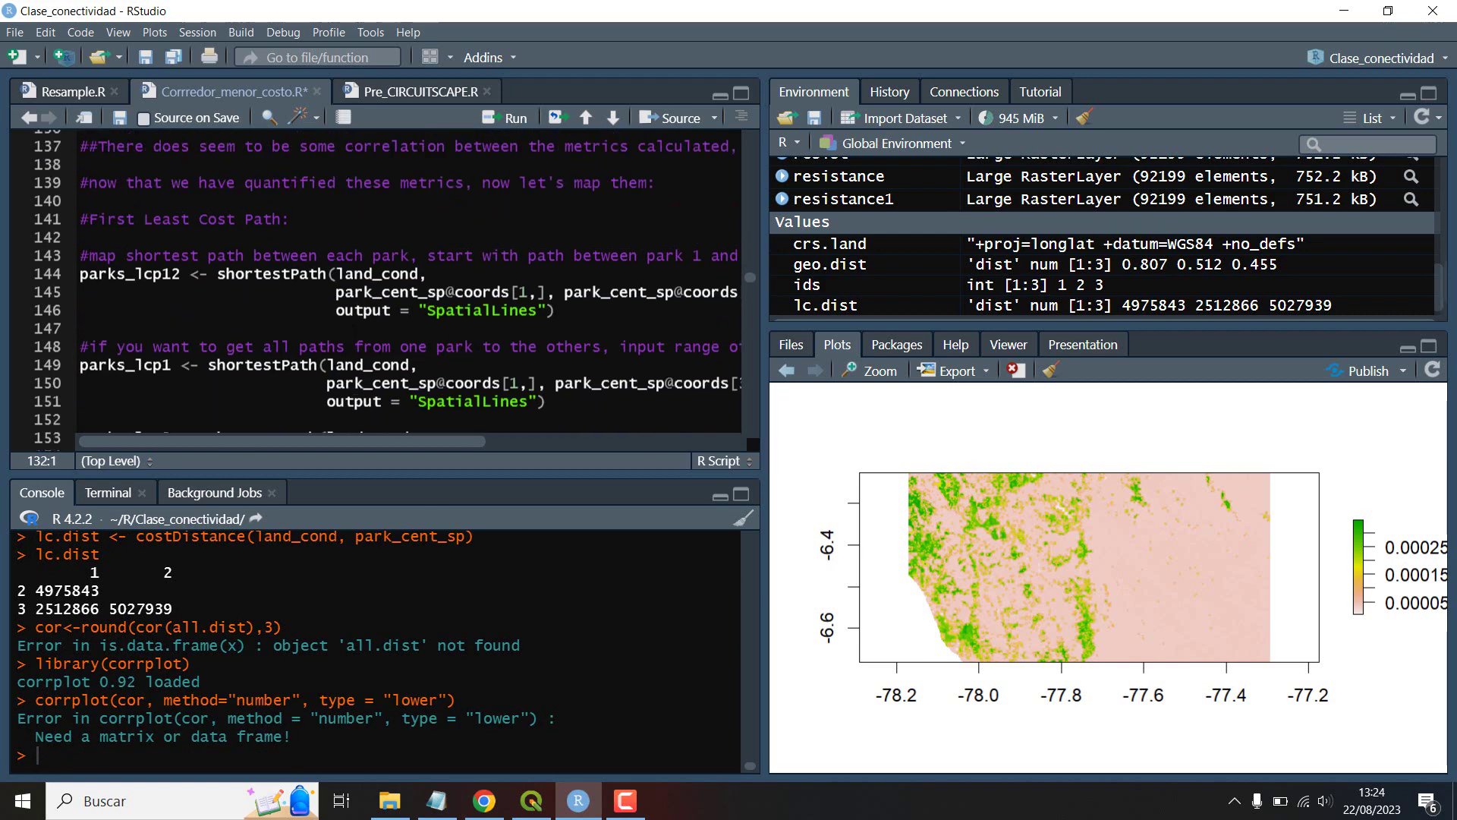
{"action": "scroll", "coordinate": [303, 283], "scroll_direction": "down", "scroll_amount": 1}
{"action": "scroll", "coordinate": [303, 281], "scroll_direction": "down", "scroll_amount": 1}
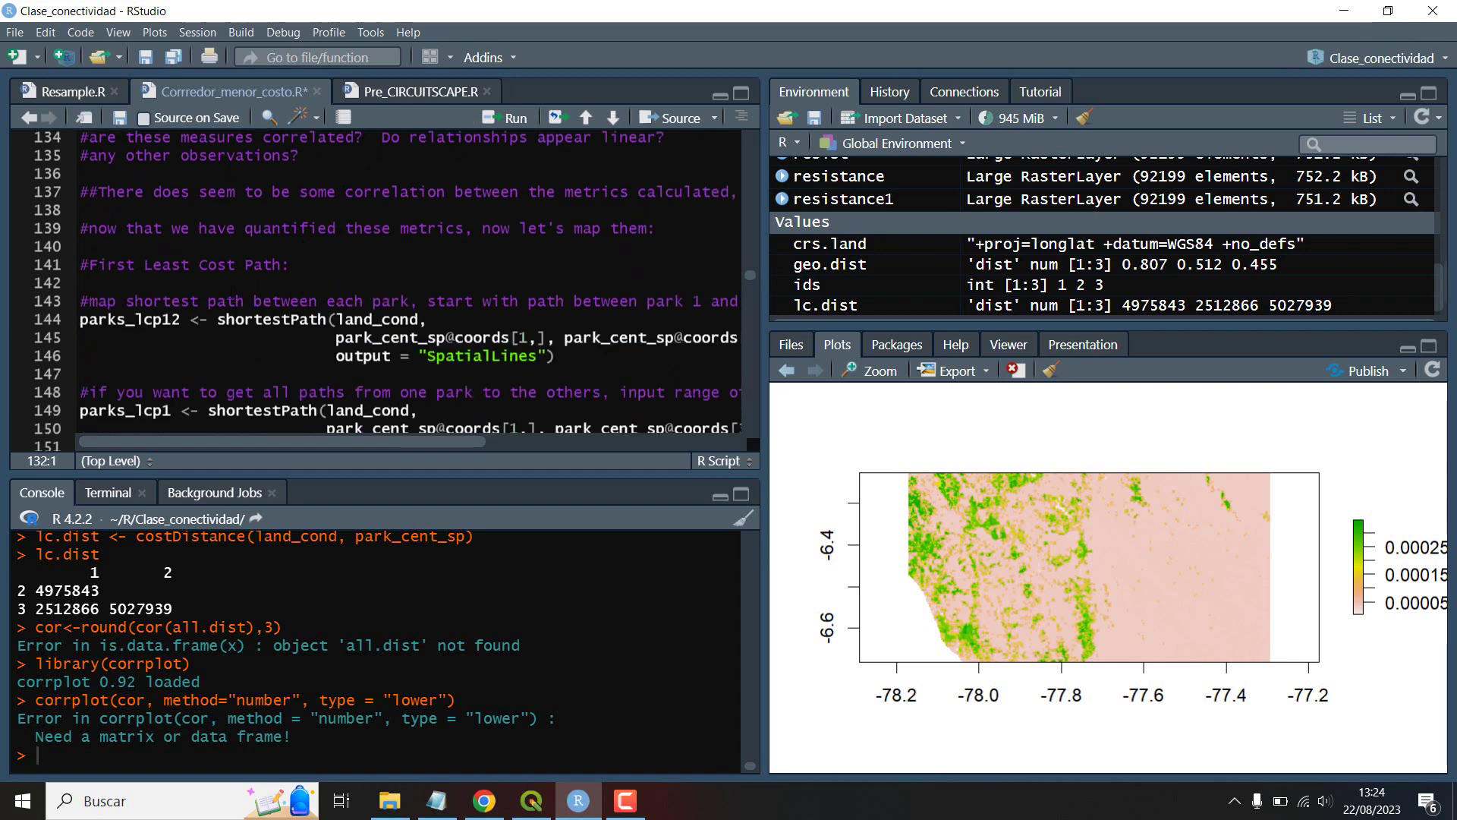
{"action": "left_click", "coordinate": [219, 318]}
{"action": "scroll", "coordinate": [218, 319], "scroll_direction": "up", "scroll_amount": 3}
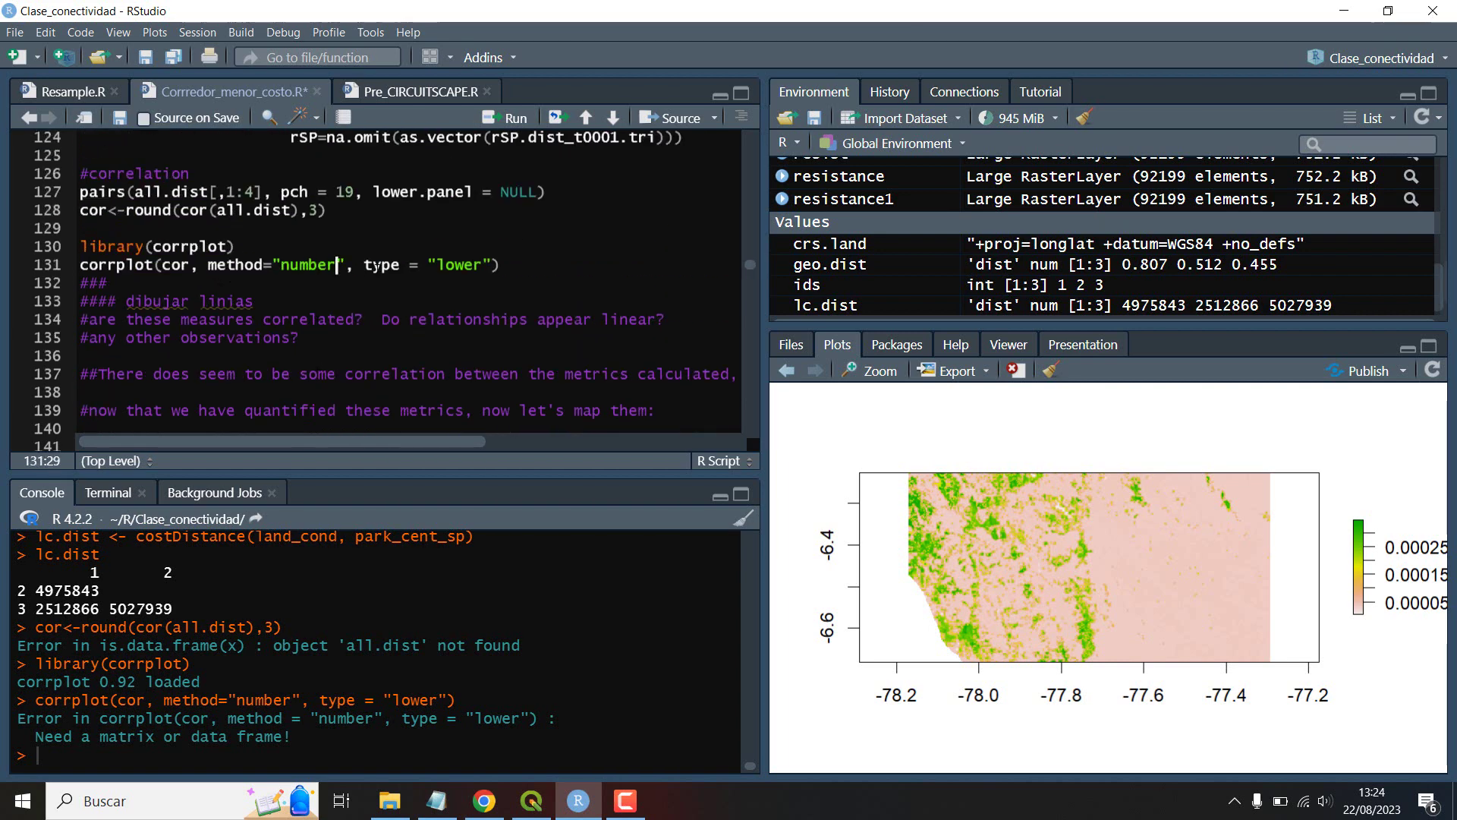
{"action": "scroll", "coordinate": [380, 288], "scroll_direction": "up", "scroll_amount": 4}
{"action": "left_click", "coordinate": [81, 200]}
{"action": "key", "text": "shift+Down"}
{"action": "key", "text": "shift+Down"}
{"action": "key", "text": "shift+Down"}
{"action": "key", "text": "shift+Down"}
{"action": "key", "text": "shift+Down"}
{"action": "key", "text": "shift+Down"}
{"action": "key", "text": "shift+Down"}
{"action": "key", "text": "shift+Down"}
{"action": "key", "text": "shift+Down"}
{"action": "key", "text": "shift+Down"}
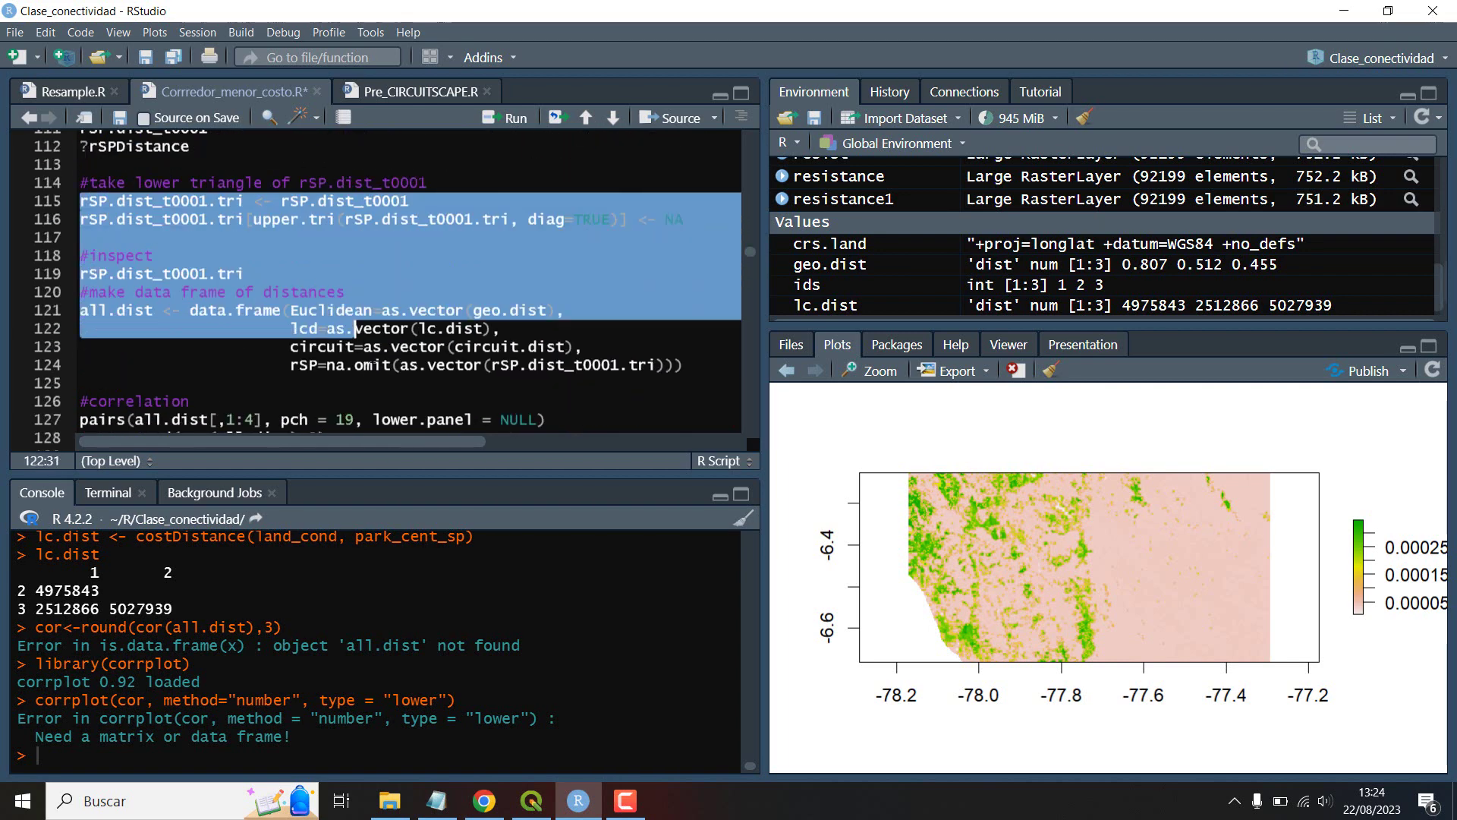
{"action": "scroll", "coordinate": [379, 289], "scroll_direction": "down", "scroll_amount": 3}
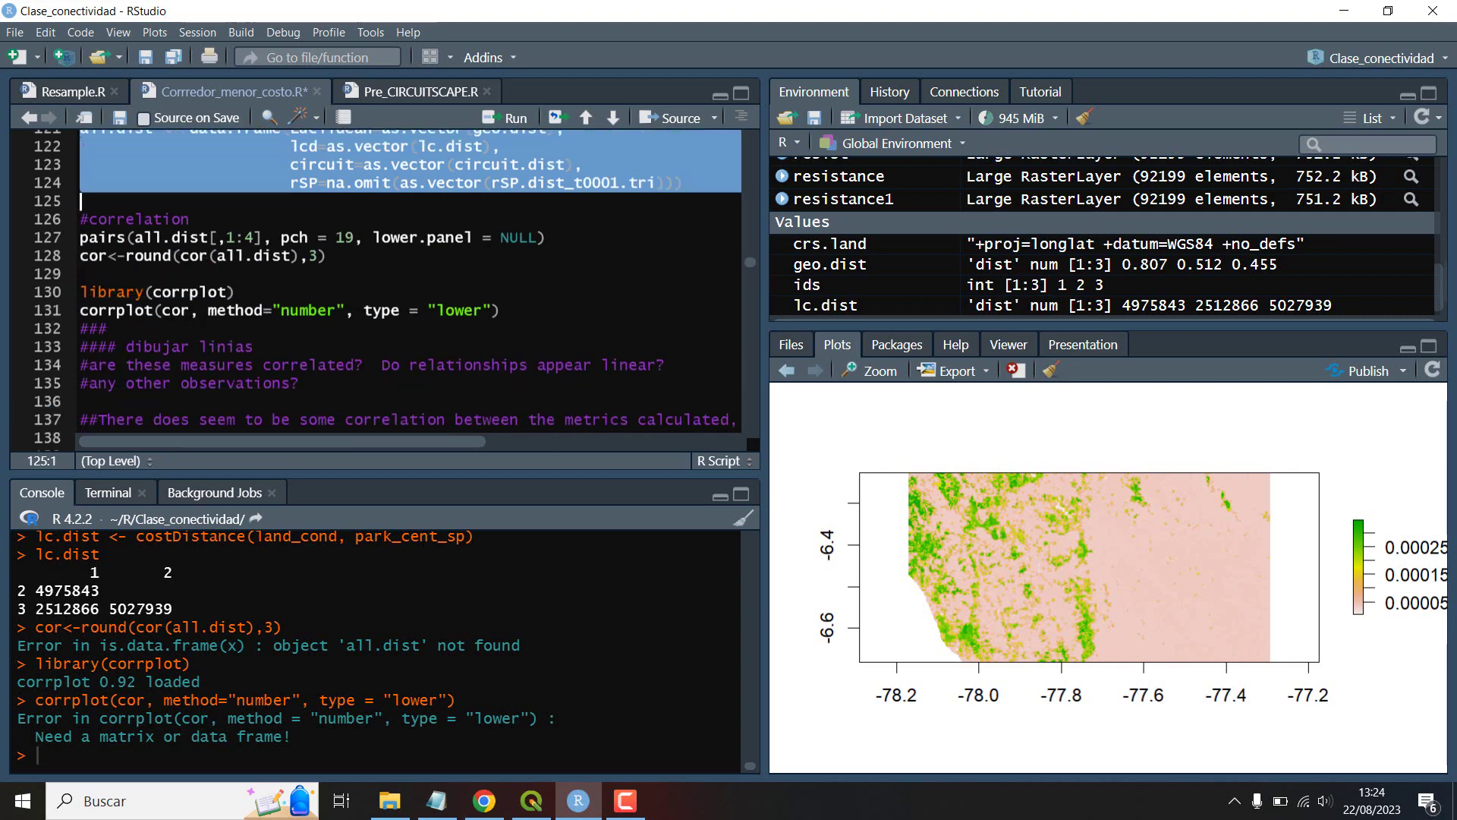
{"action": "left_click", "coordinate": [171, 310]}
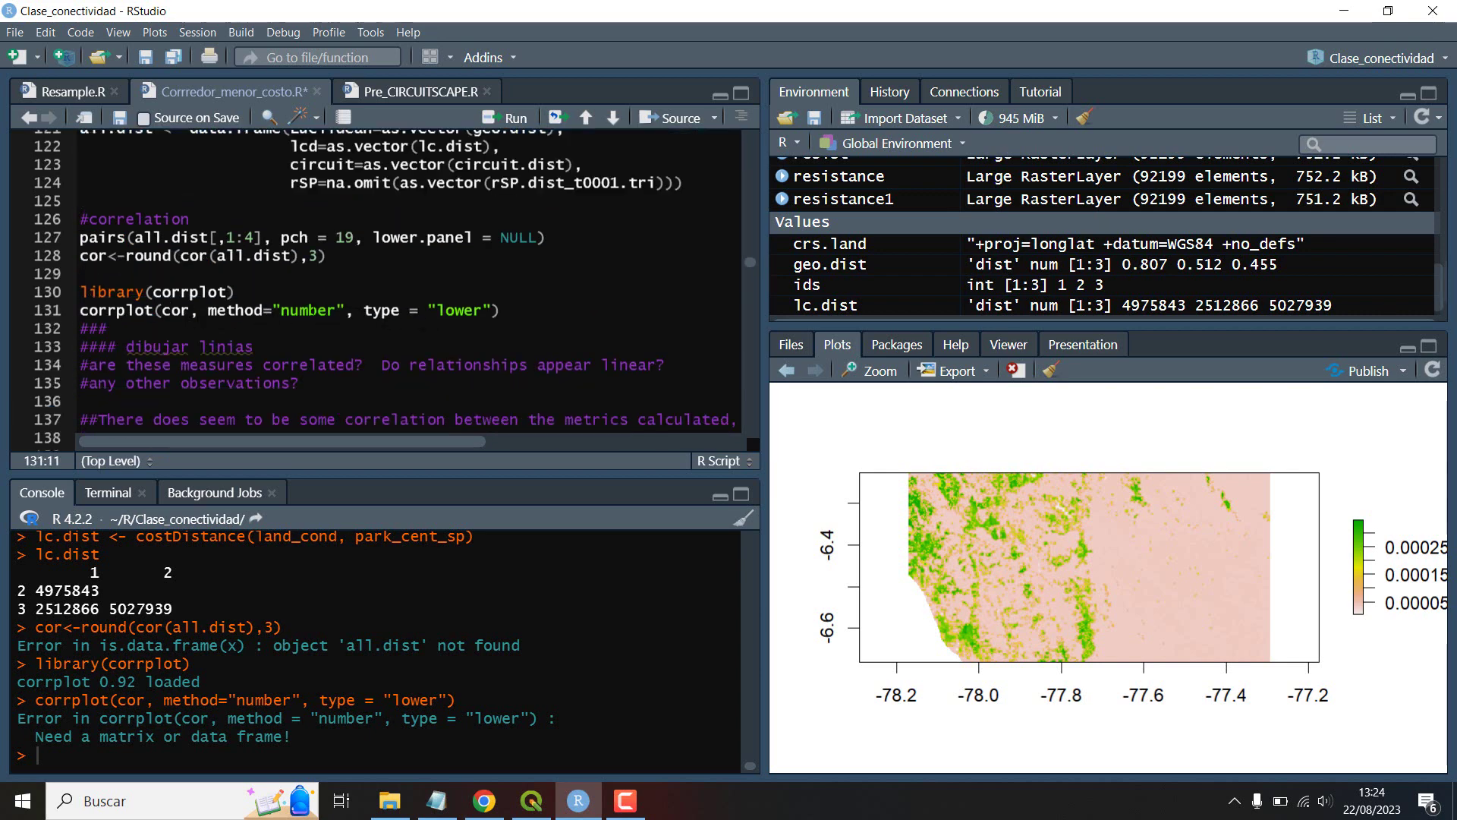
Step: Try again to load corrplot and plot cor with method="number" and type="lower"
{"action": "left_click", "coordinate": [264, 296]}
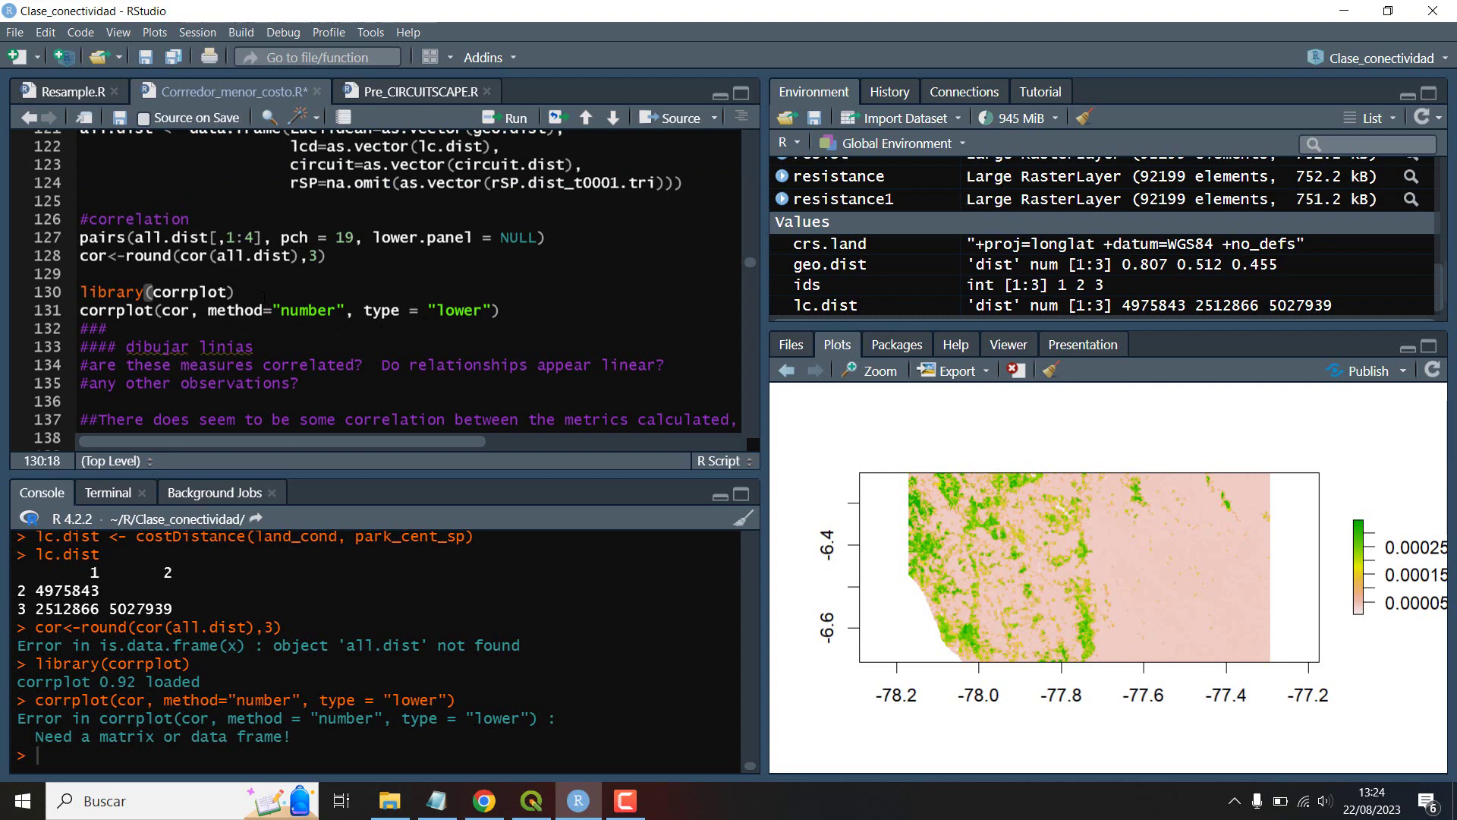
{"action": "key", "text": "ctrl+Return"}
{"action": "key", "text": "ctrl+Return"}
Step: Try to draw the pairs plot of all.dist[,1:4] with pch = 19 and lower.panel = NULL, and inspect the data frame's circuit.dist term
{"action": "left_click", "coordinate": [329, 256]}
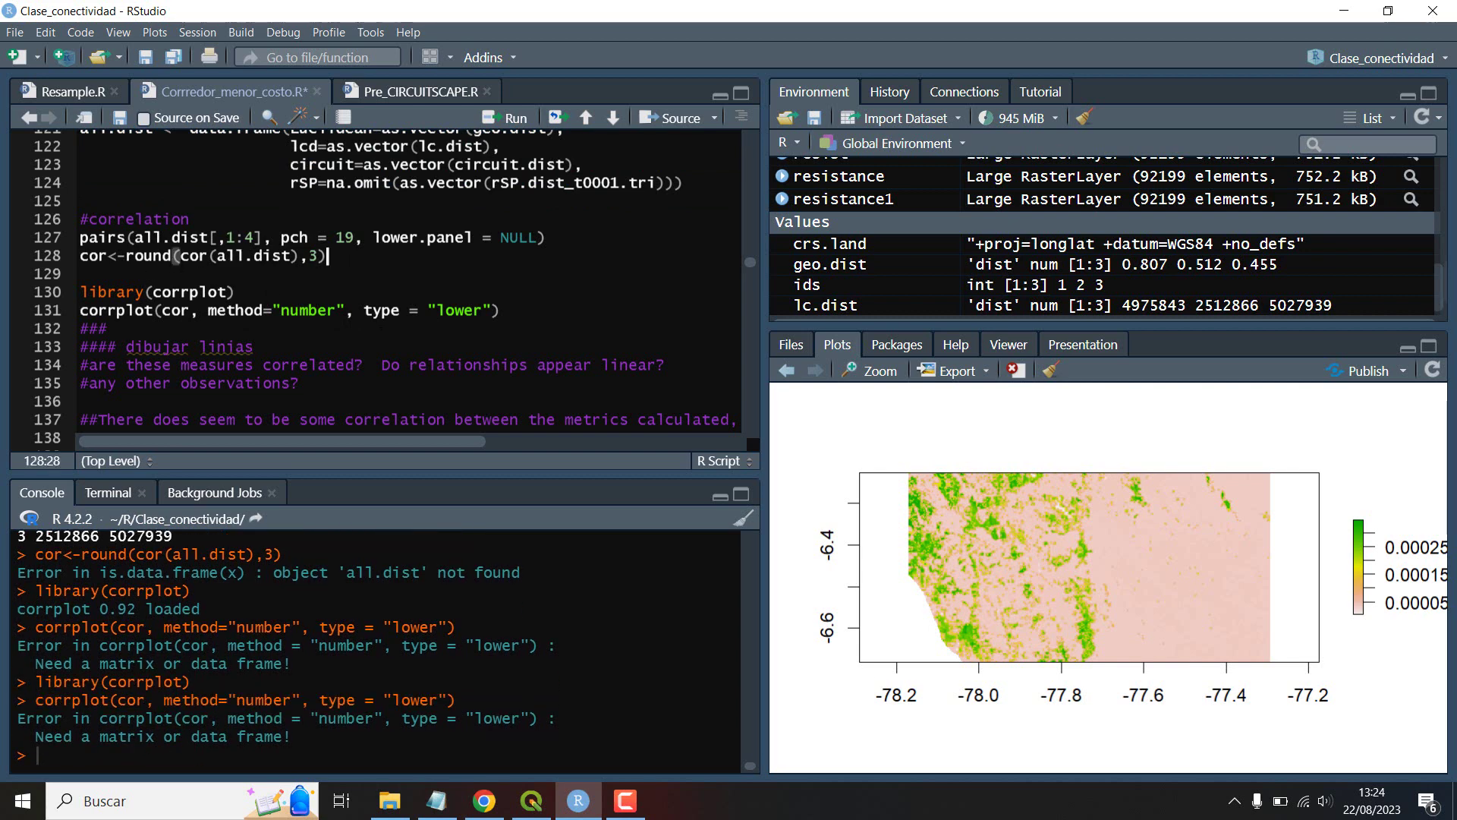
{"action": "key", "text": "Up"}
{"action": "key", "text": "Up"}
{"action": "key", "text": "ctrl+Return"}
{"action": "key", "text": "ctrl+Return"}
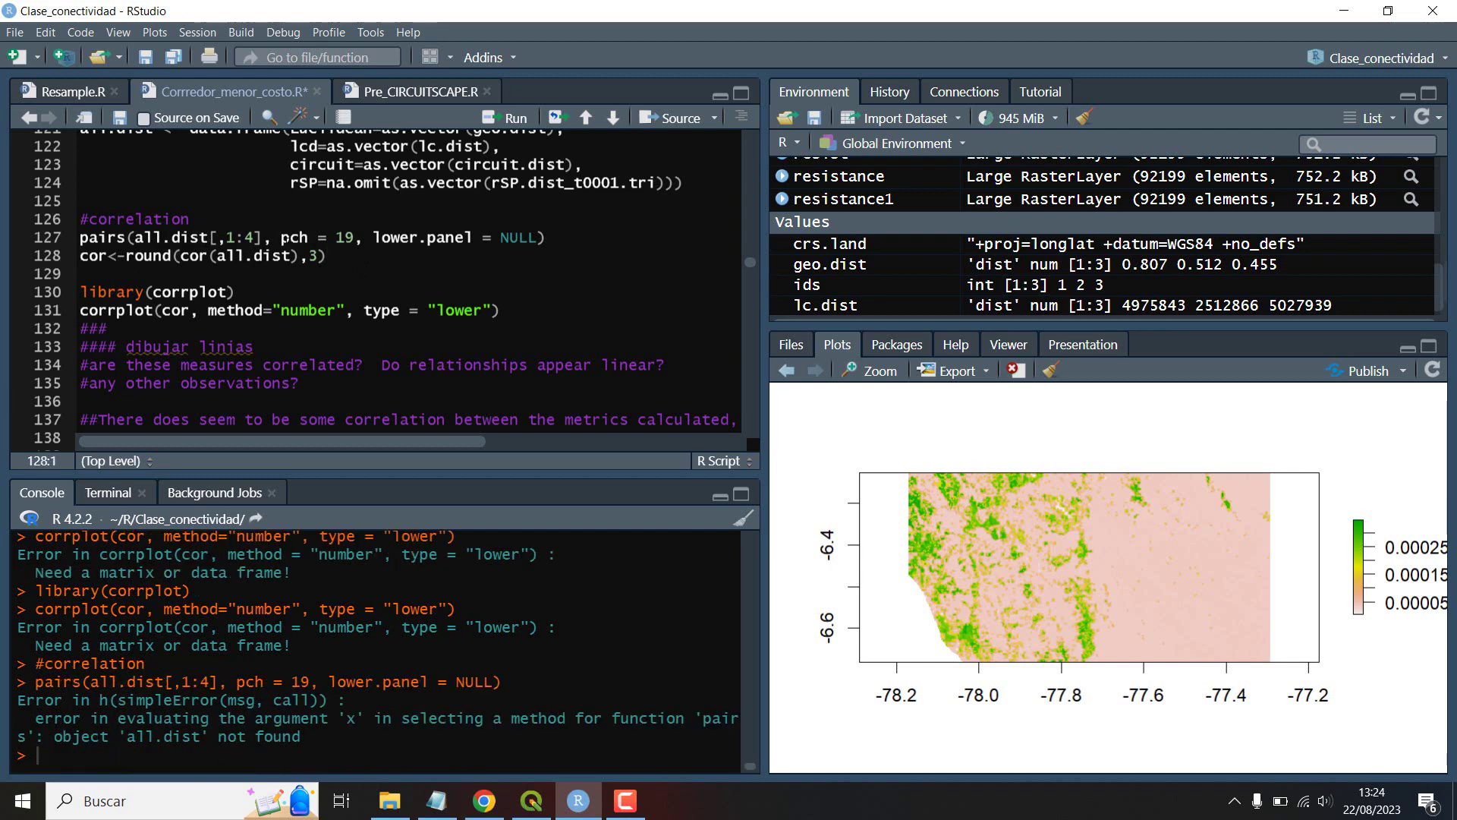
{"action": "scroll", "coordinate": [285, 244], "scroll_direction": "up", "scroll_amount": 1}
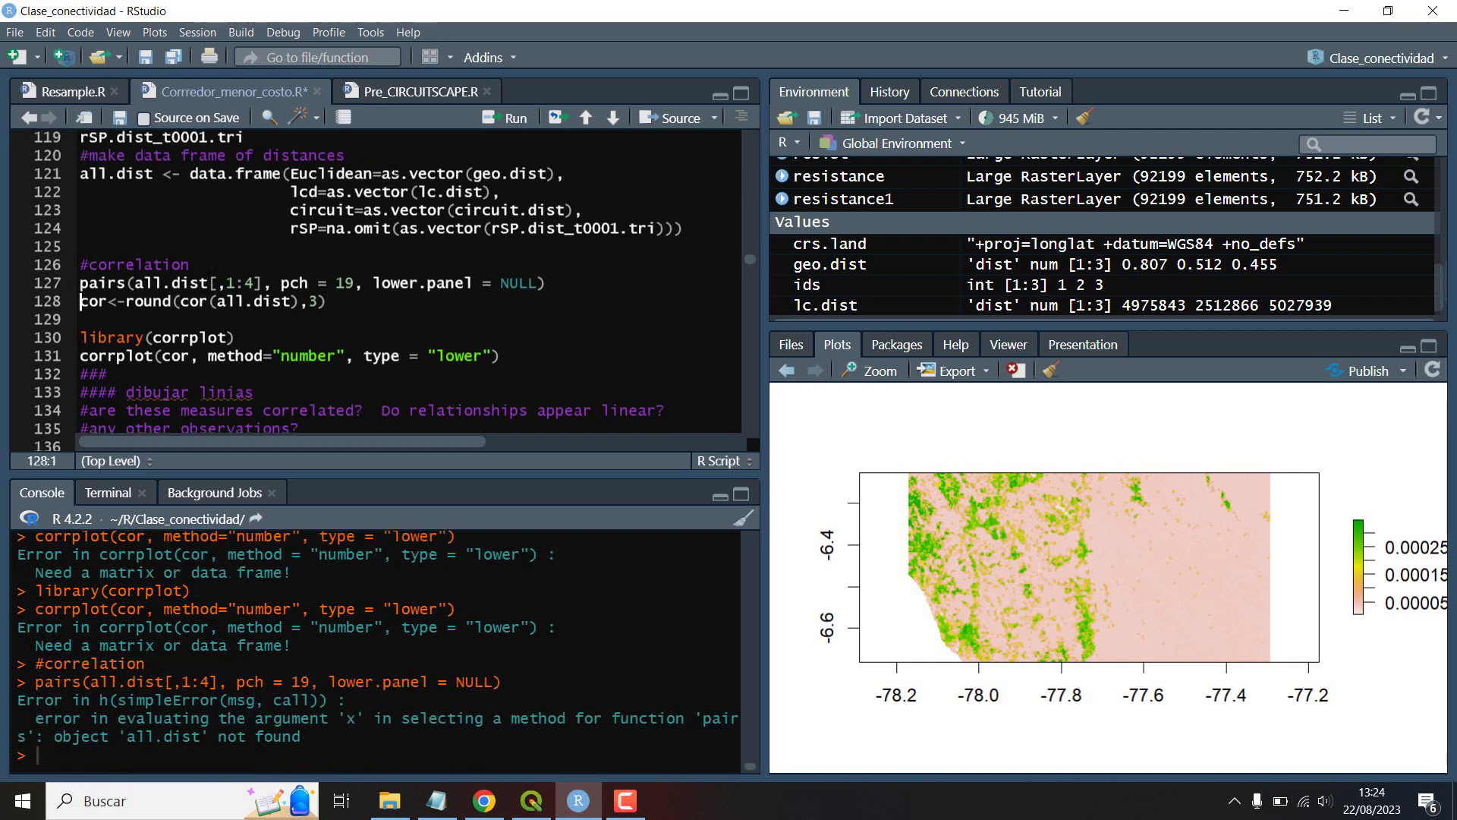
{"action": "scroll", "coordinate": [425, 220], "scroll_direction": "up", "scroll_amount": 1}
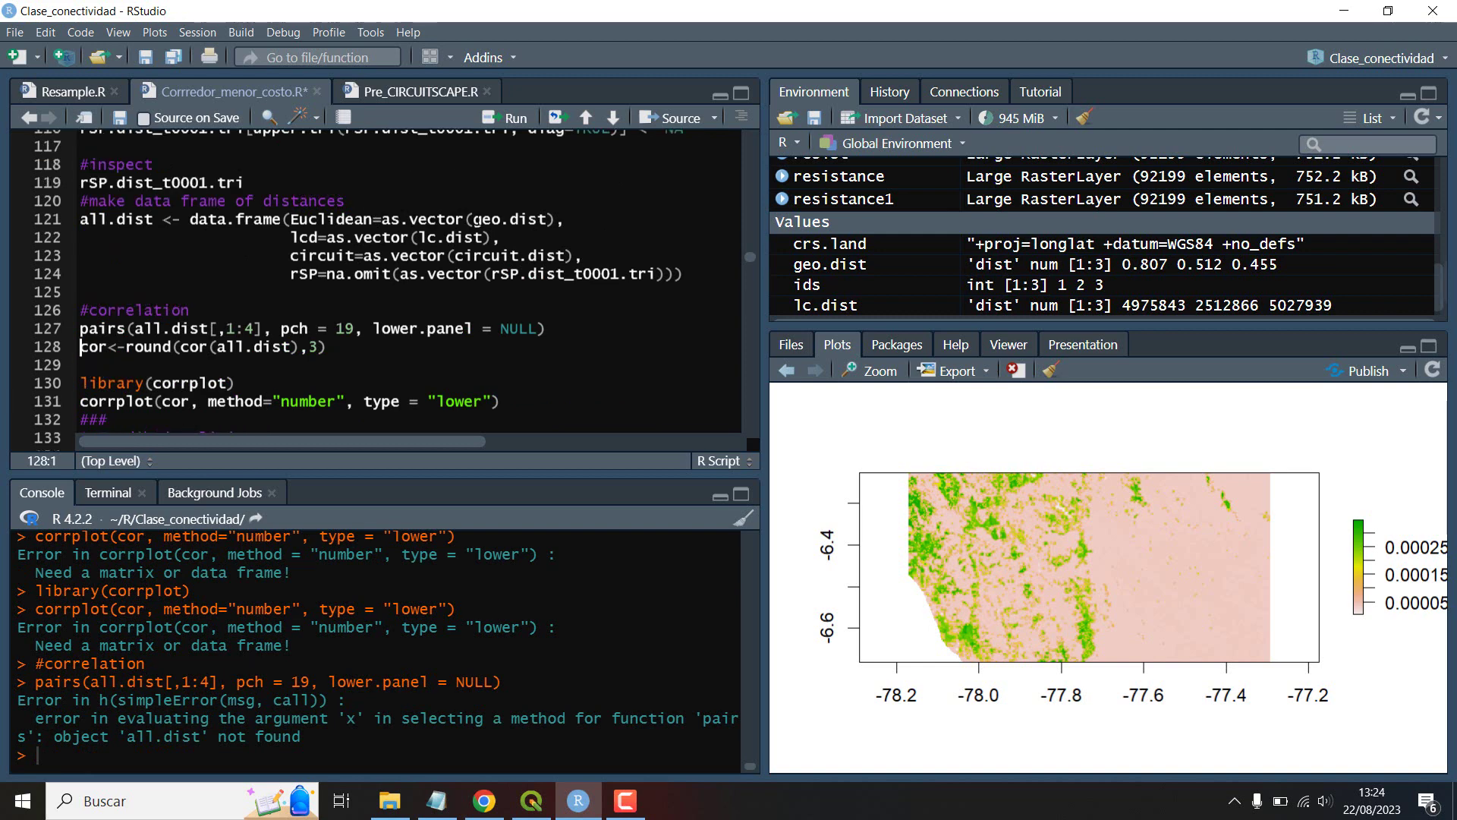
{"action": "left_click_drag", "start_coordinate": [475, 220], "coordinate": [521, 257]}
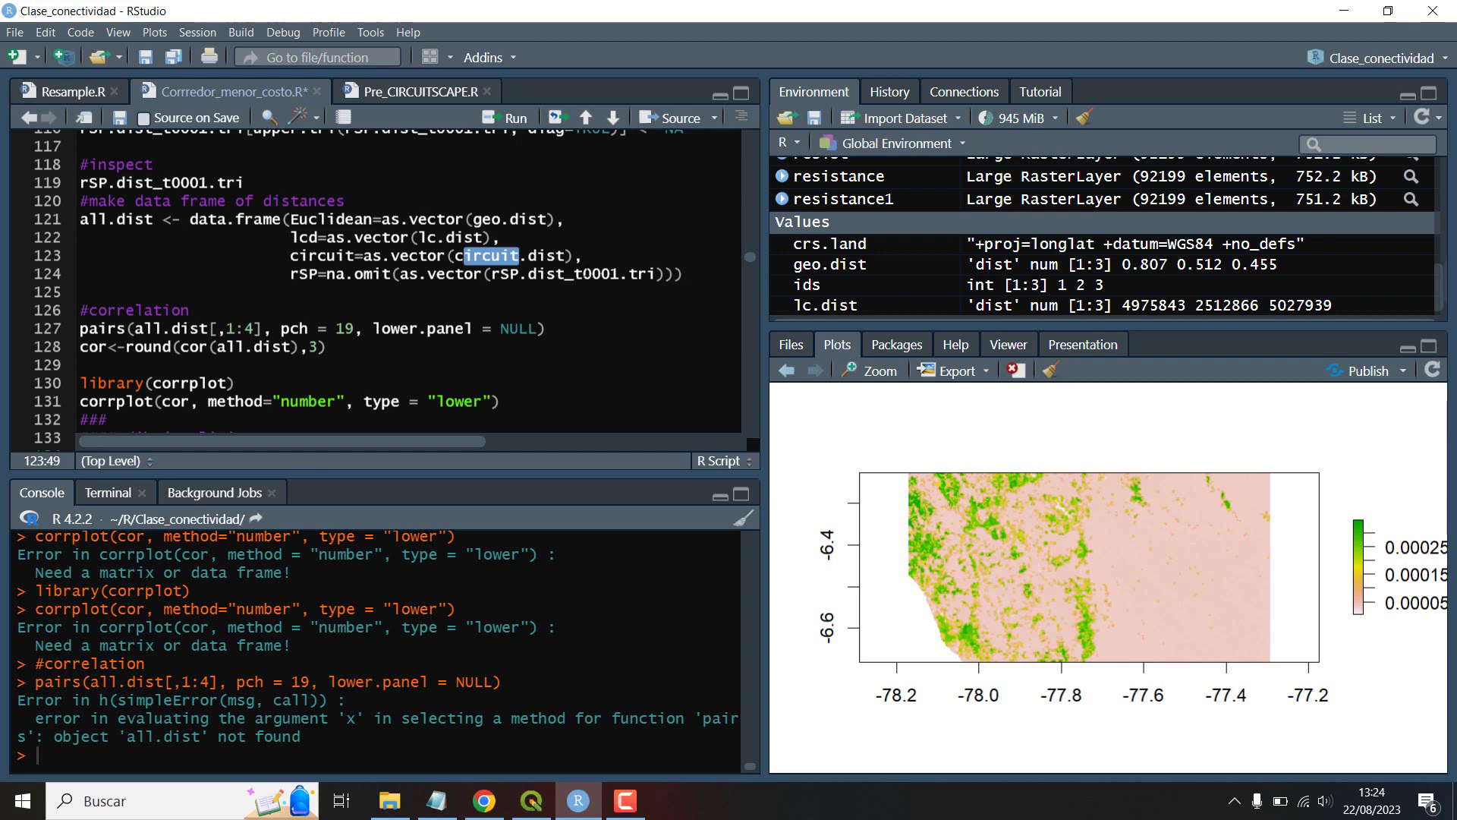
Step: Compute the shortest path between park 1 and park 2 from land_cond as SpatialLines in parks_lcp12
{"action": "scroll", "coordinate": [487, 260], "scroll_direction": "down", "scroll_amount": 4}
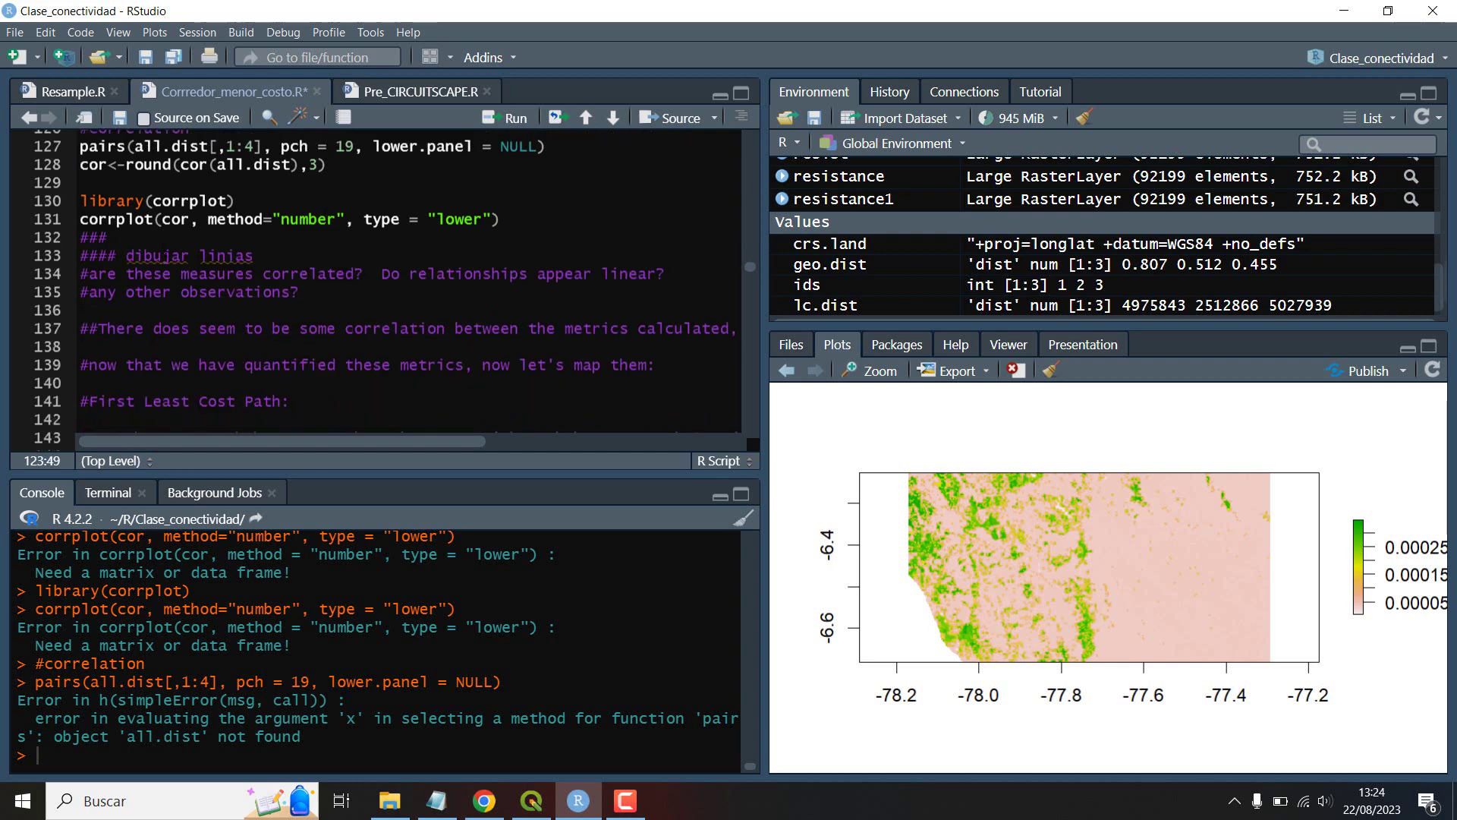
{"action": "scroll", "coordinate": [283, 250], "scroll_direction": "down", "scroll_amount": 4}
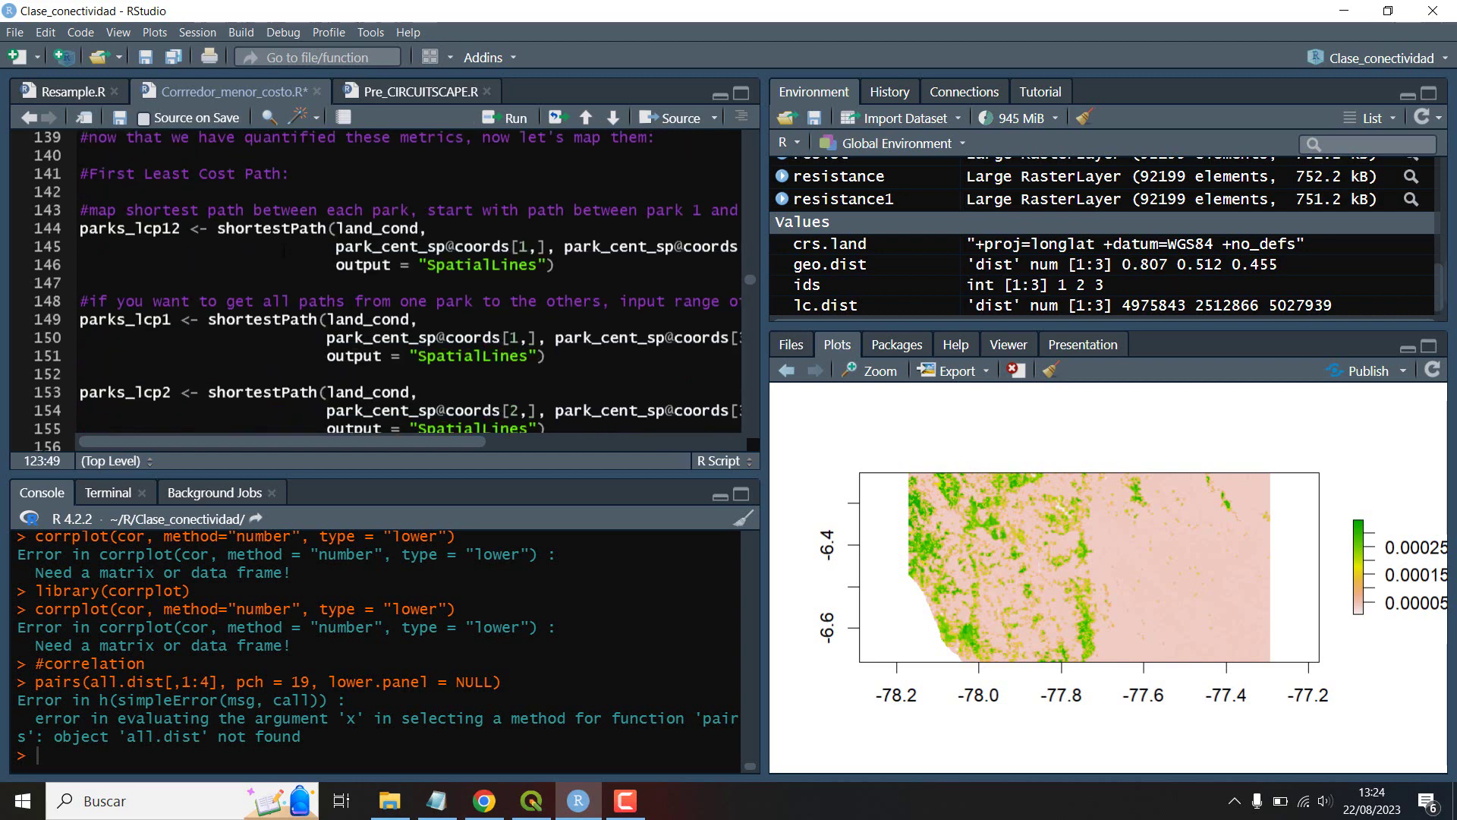
{"action": "scroll", "coordinate": [380, 281], "scroll_direction": "up", "scroll_amount": 1}
{"action": "left_click", "coordinate": [80, 255]}
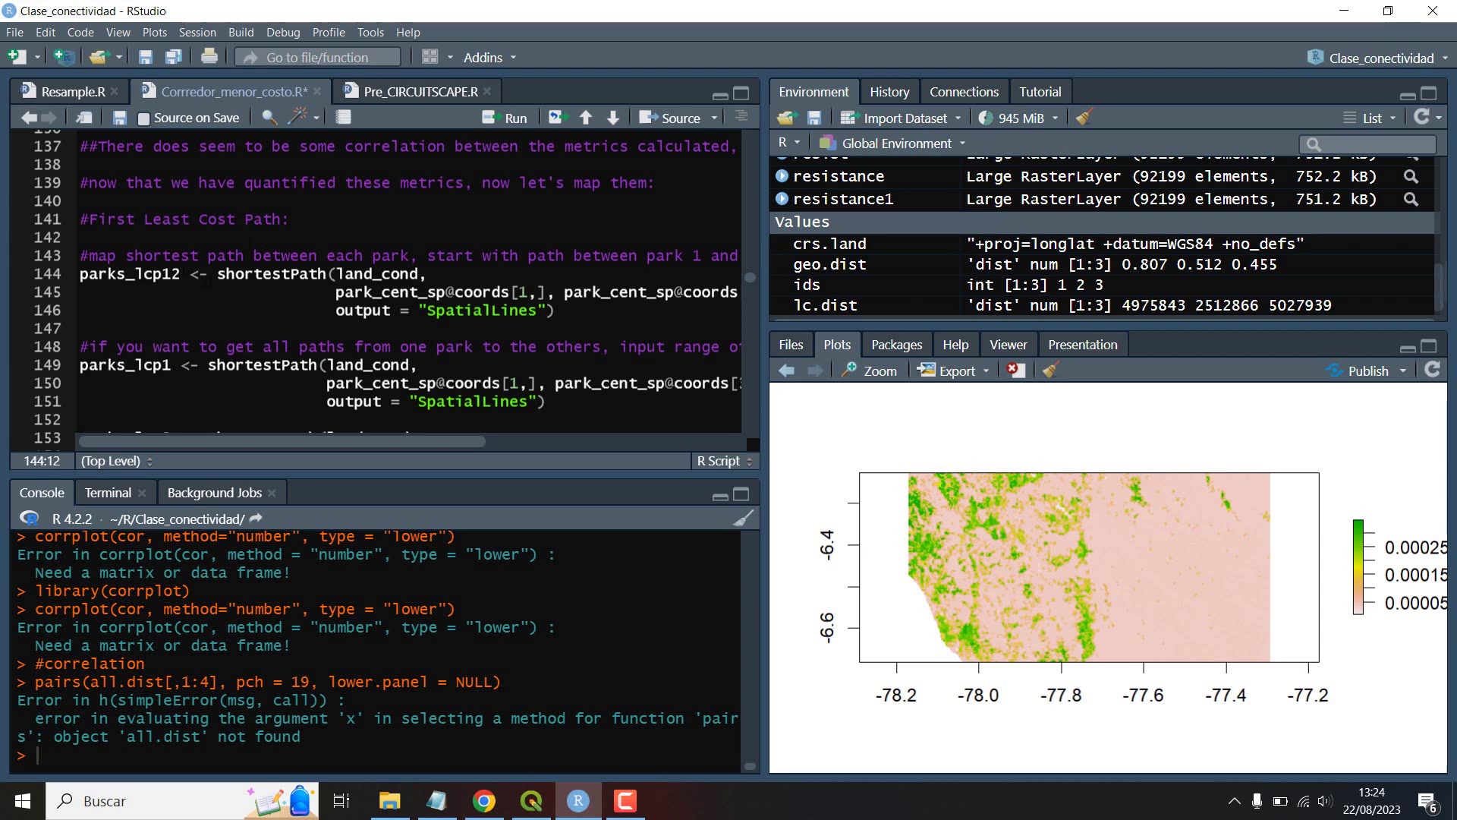
{"action": "key", "text": "ctrl+Return"}
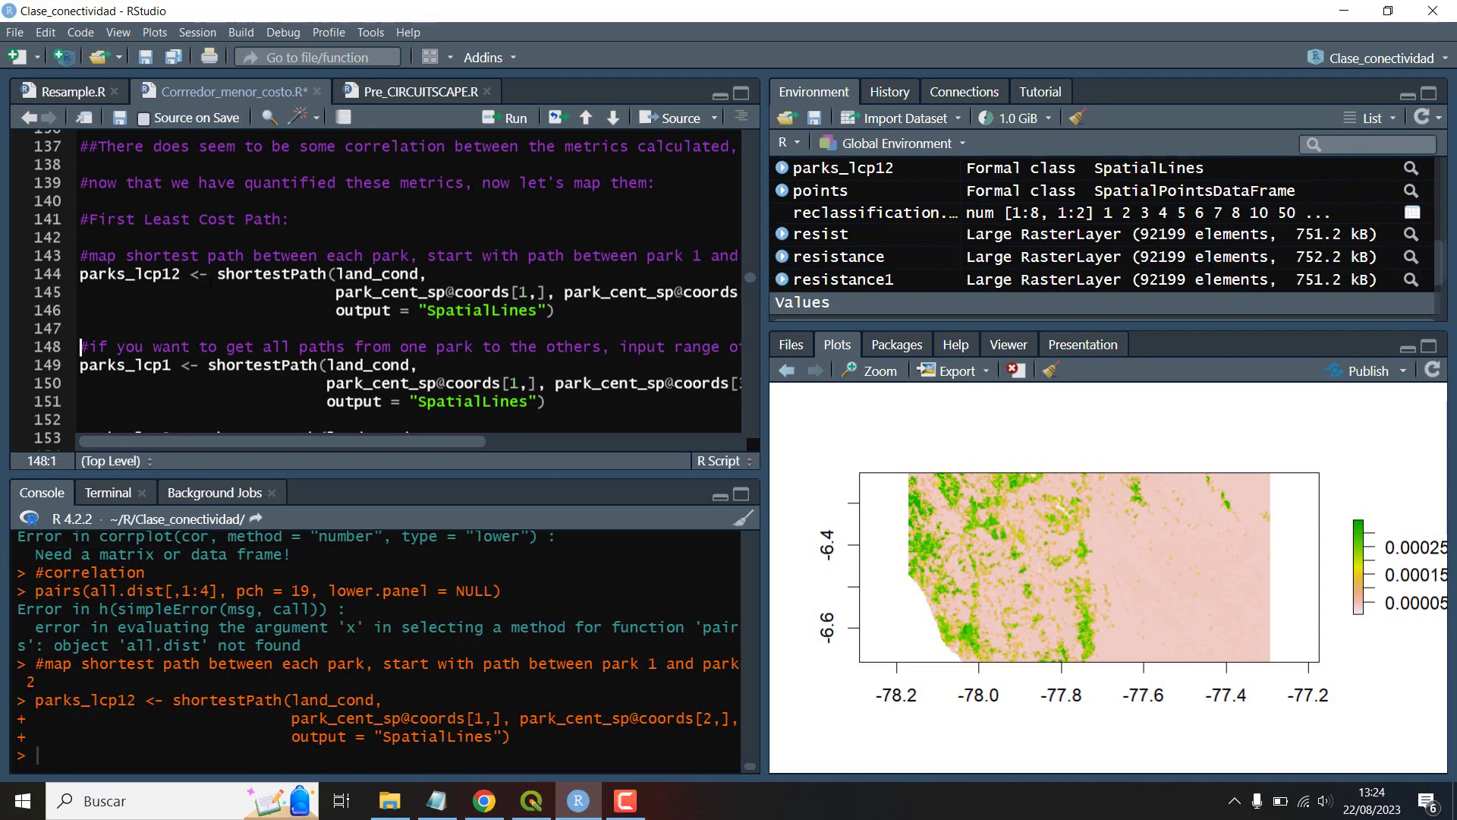
Step: Compute the SpatialLines shortest paths parks_lcp1 (park 1 to 3), parks_lcp2 (park 2 to 3) and parks_lcp3 (park 3 to 1:3) from land_cond
{"action": "key", "text": "ctrl+Return"}
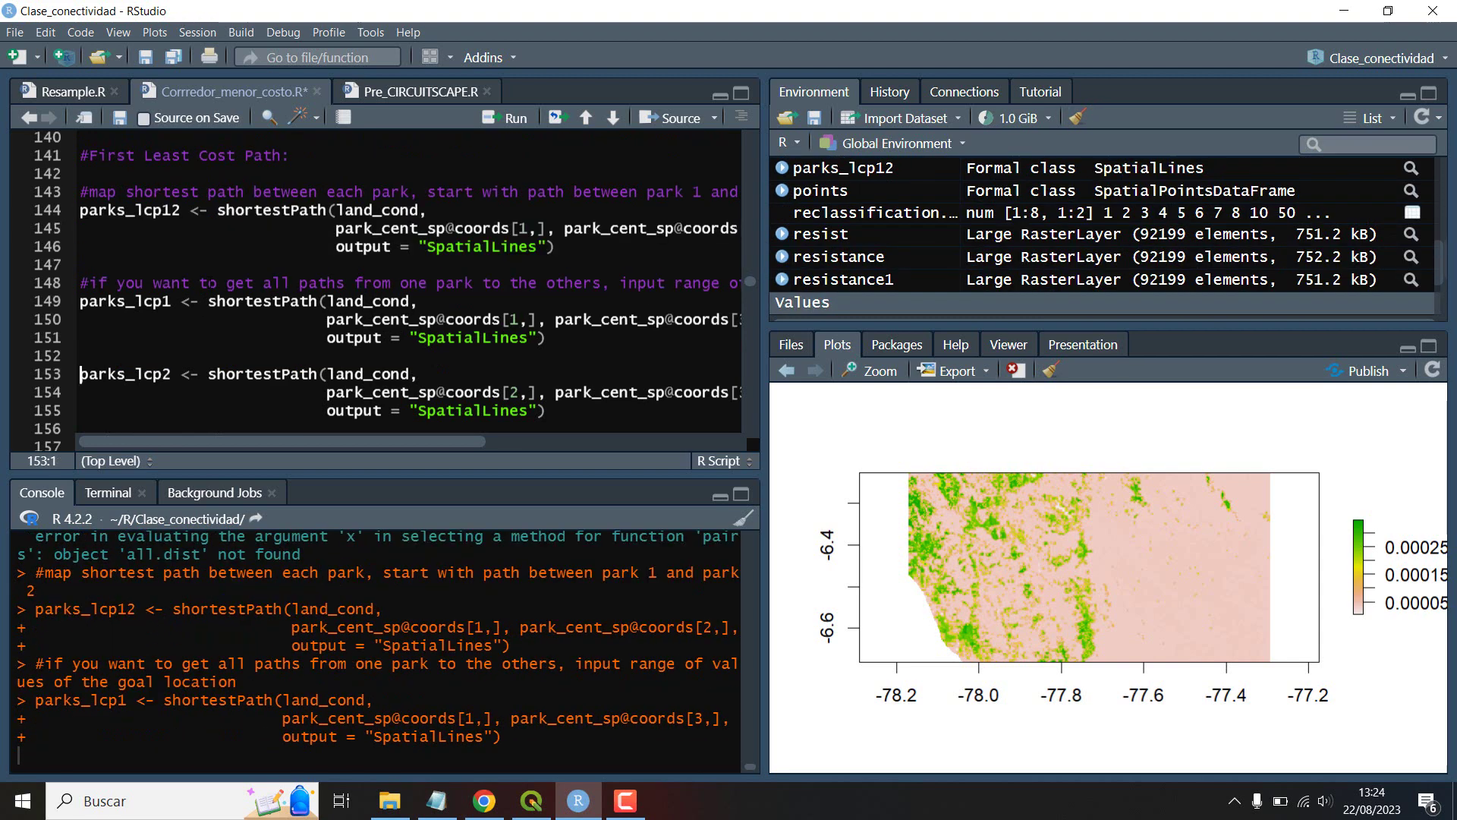
{"action": "key", "text": "ctrl+Return"}
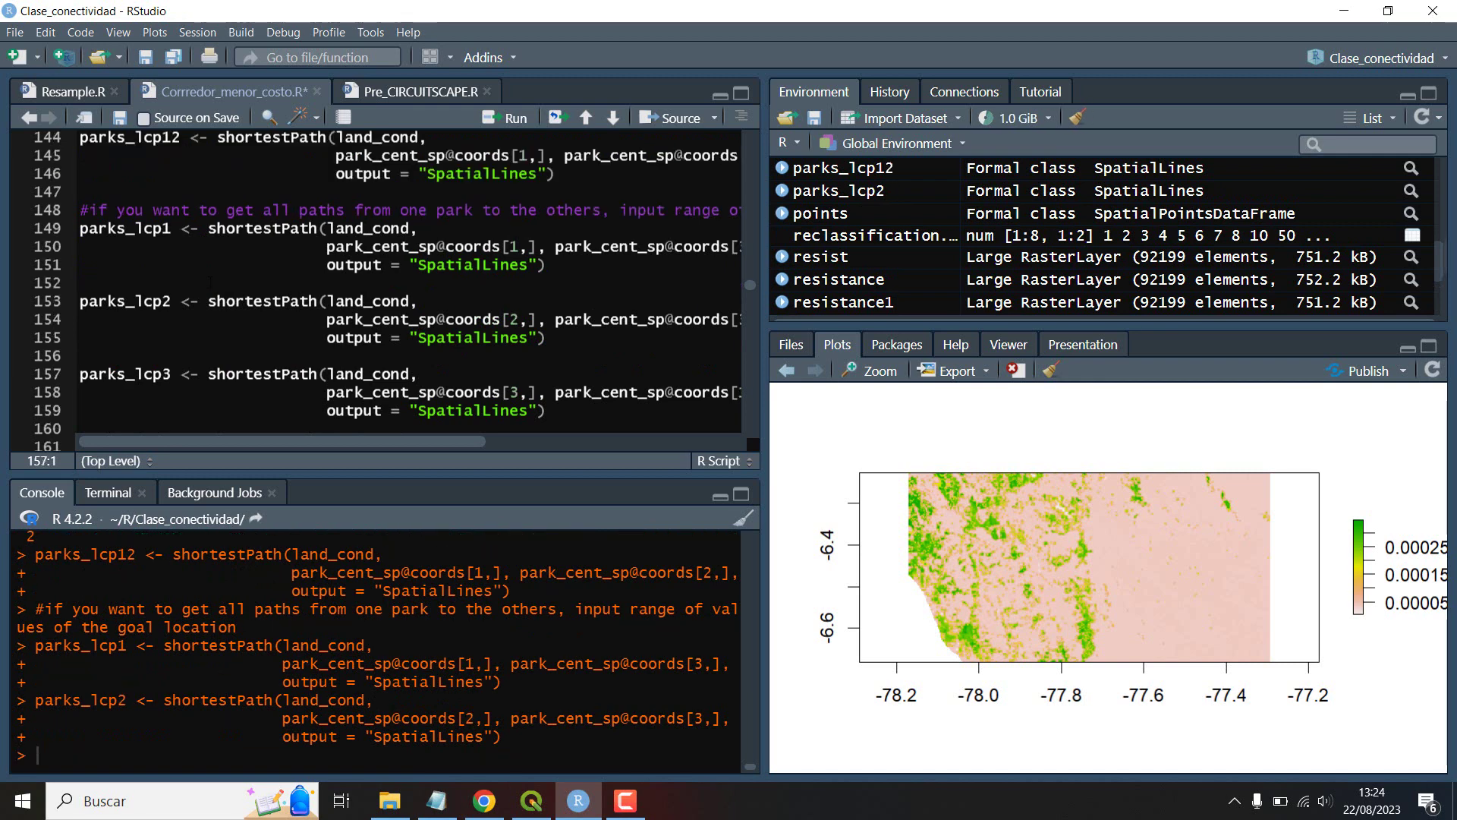
{"action": "key", "text": "ctrl+Return"}
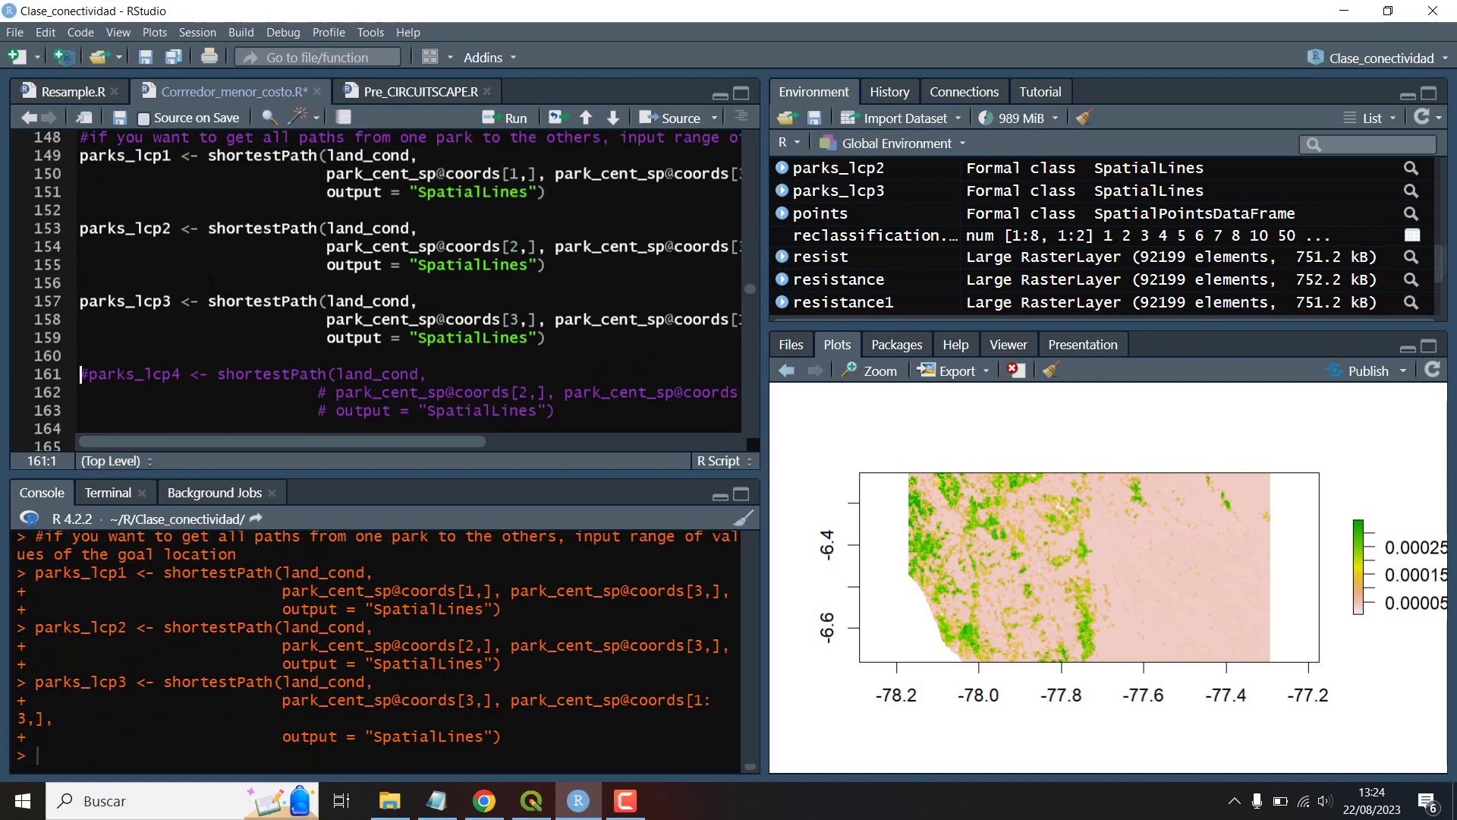
Step: Plot resist without axes, add the park_cent_sp centroids with pch = 20, and draw the parks_lcp12 path in red
{"action": "scroll", "coordinate": [410, 289], "scroll_direction": "down", "scroll_amount": 4}
{"action": "scroll", "coordinate": [410, 288], "scroll_direction": "up", "scroll_amount": 7}
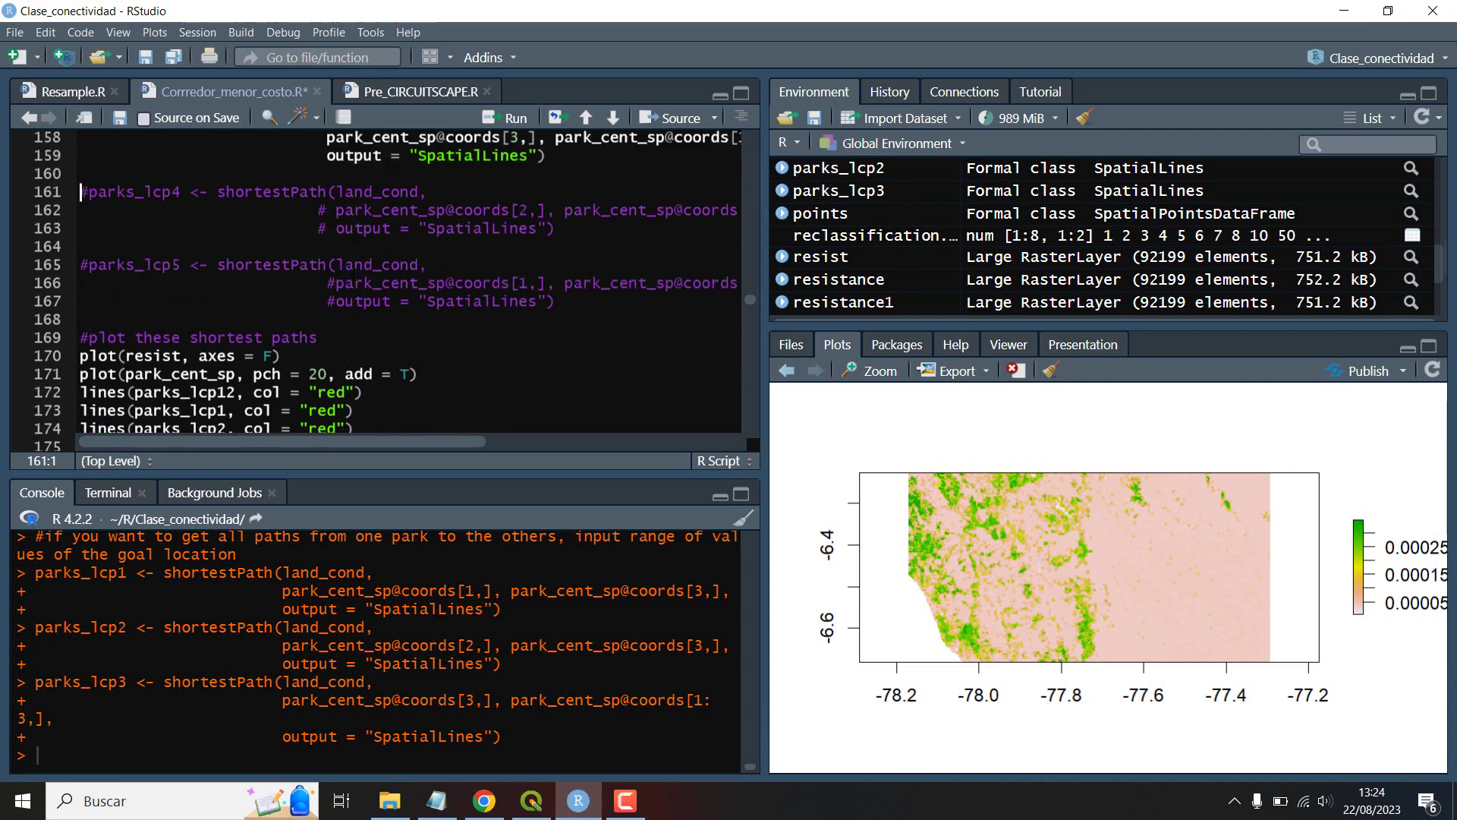
{"action": "scroll", "coordinate": [370, 271], "scroll_direction": "up", "scroll_amount": 2}
{"action": "scroll", "coordinate": [370, 271], "scroll_direction": "down", "scroll_amount": 9}
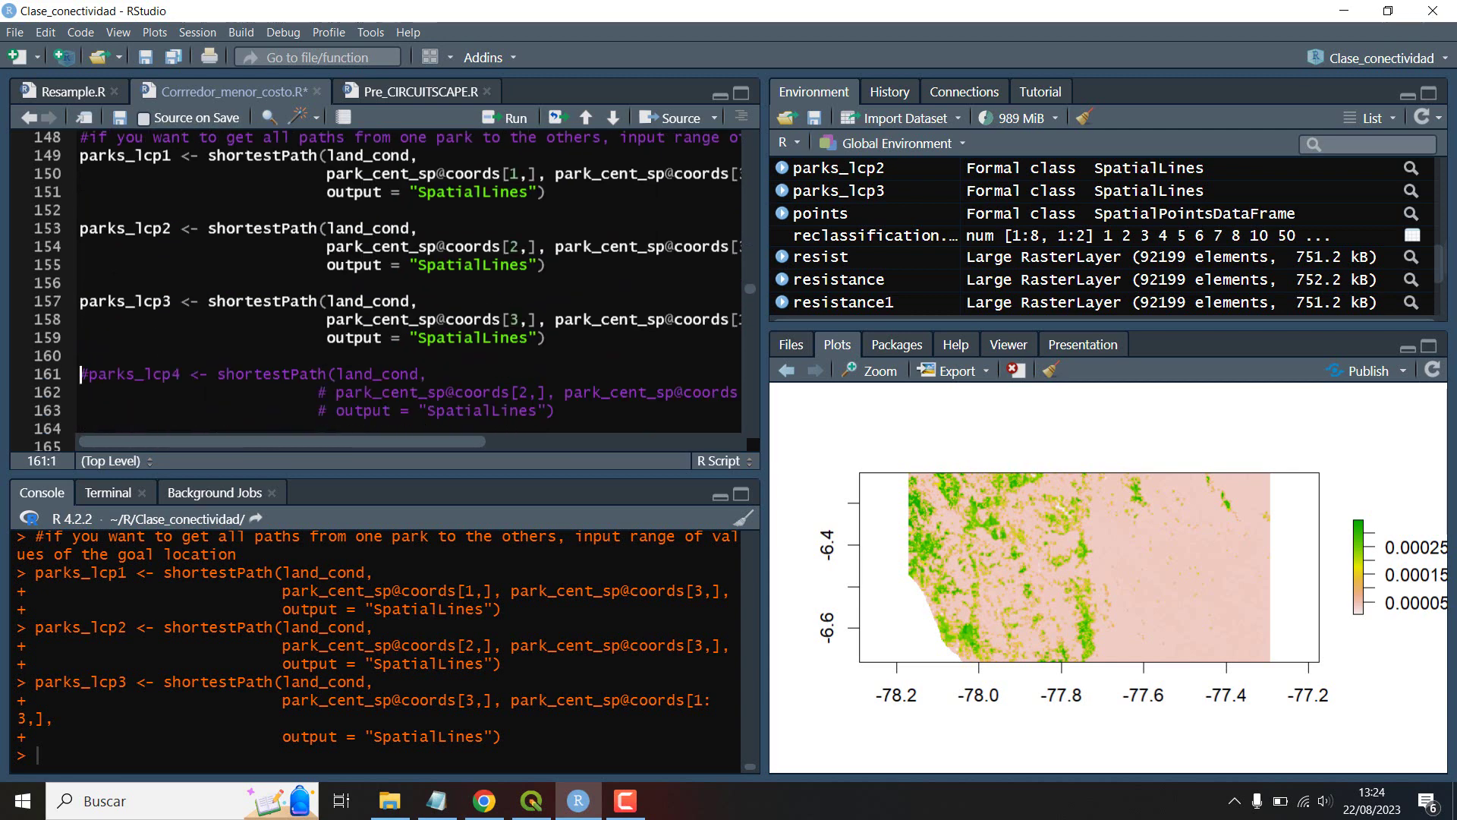
{"action": "left_click", "coordinate": [369, 272]}
{"action": "key", "text": "ctrl+Return"}
{"action": "key", "text": "ctrl+Return"}
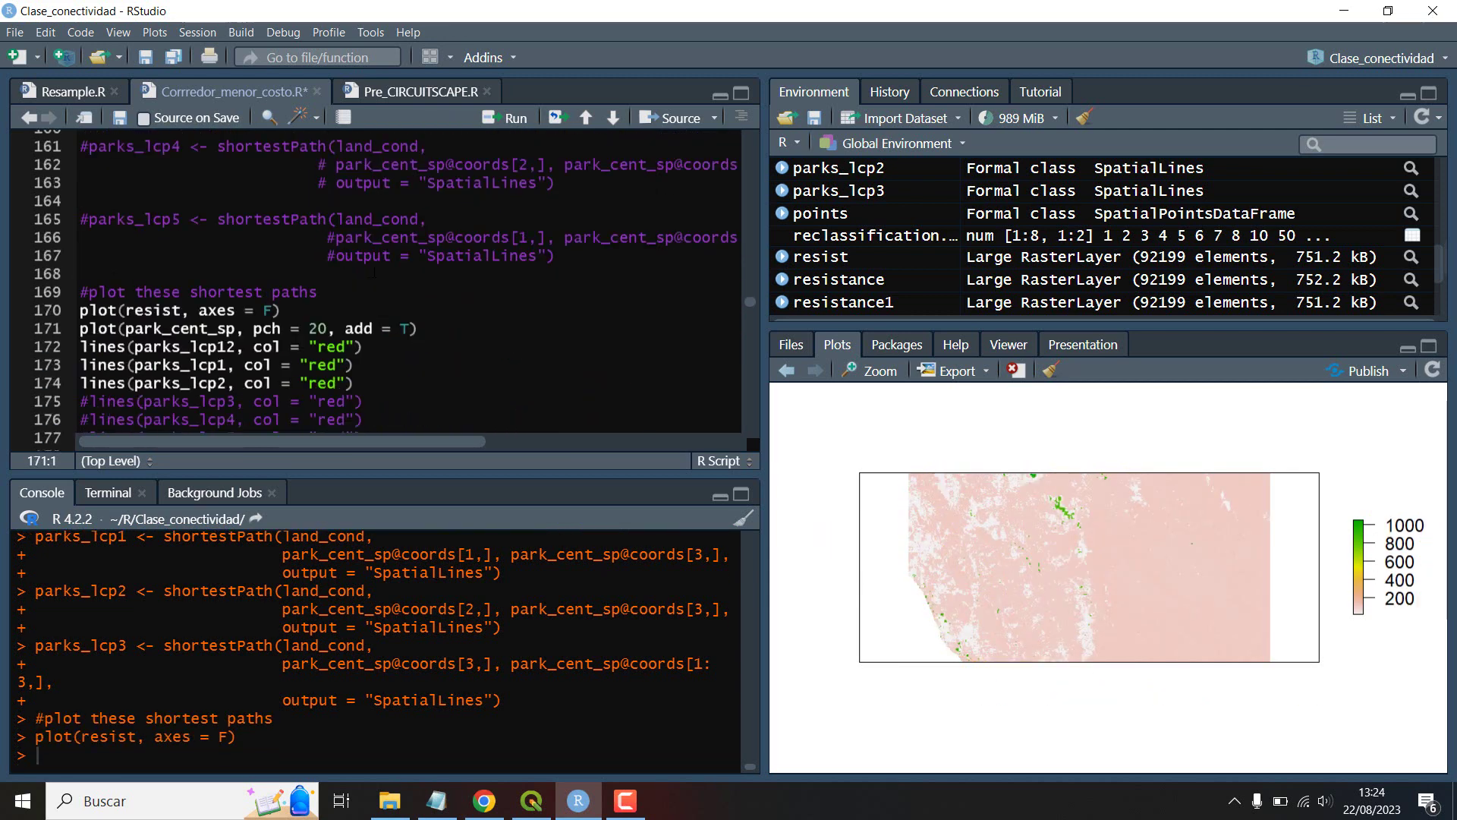
{"action": "key", "text": "ctrl+Return"}
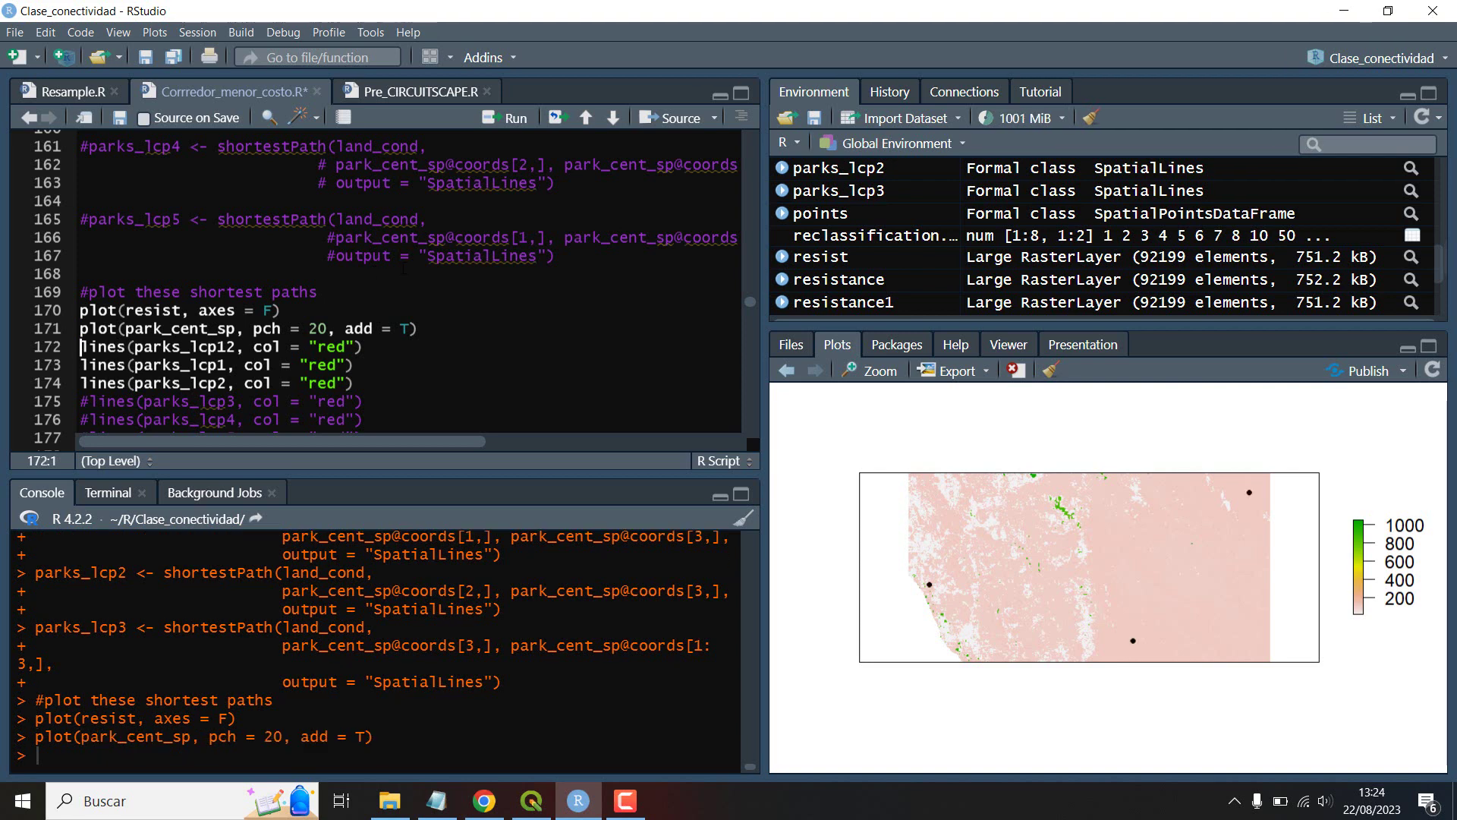
{"action": "key", "text": "ctrl+Return"}
Step: Examine the start and end centroid indices in the shortestPath calls and compare them with the path-plotting lines
{"action": "scroll", "coordinate": [434, 325], "scroll_direction": "up", "scroll_amount": 2}
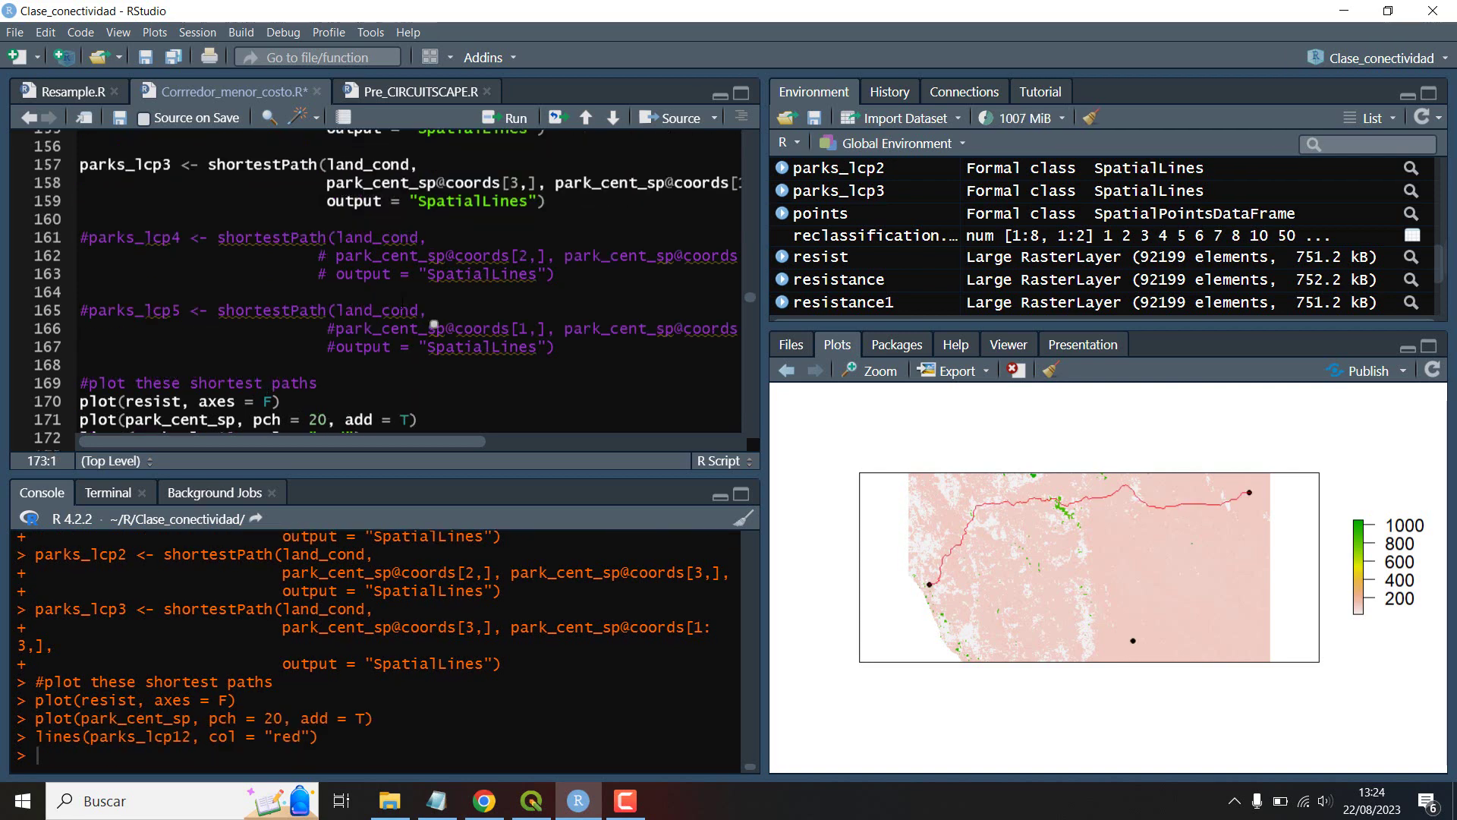
{"action": "scroll", "coordinate": [434, 325], "scroll_direction": "up", "scroll_amount": 2}
{"action": "scroll", "coordinate": [434, 325], "scroll_direction": "down", "scroll_amount": 4}
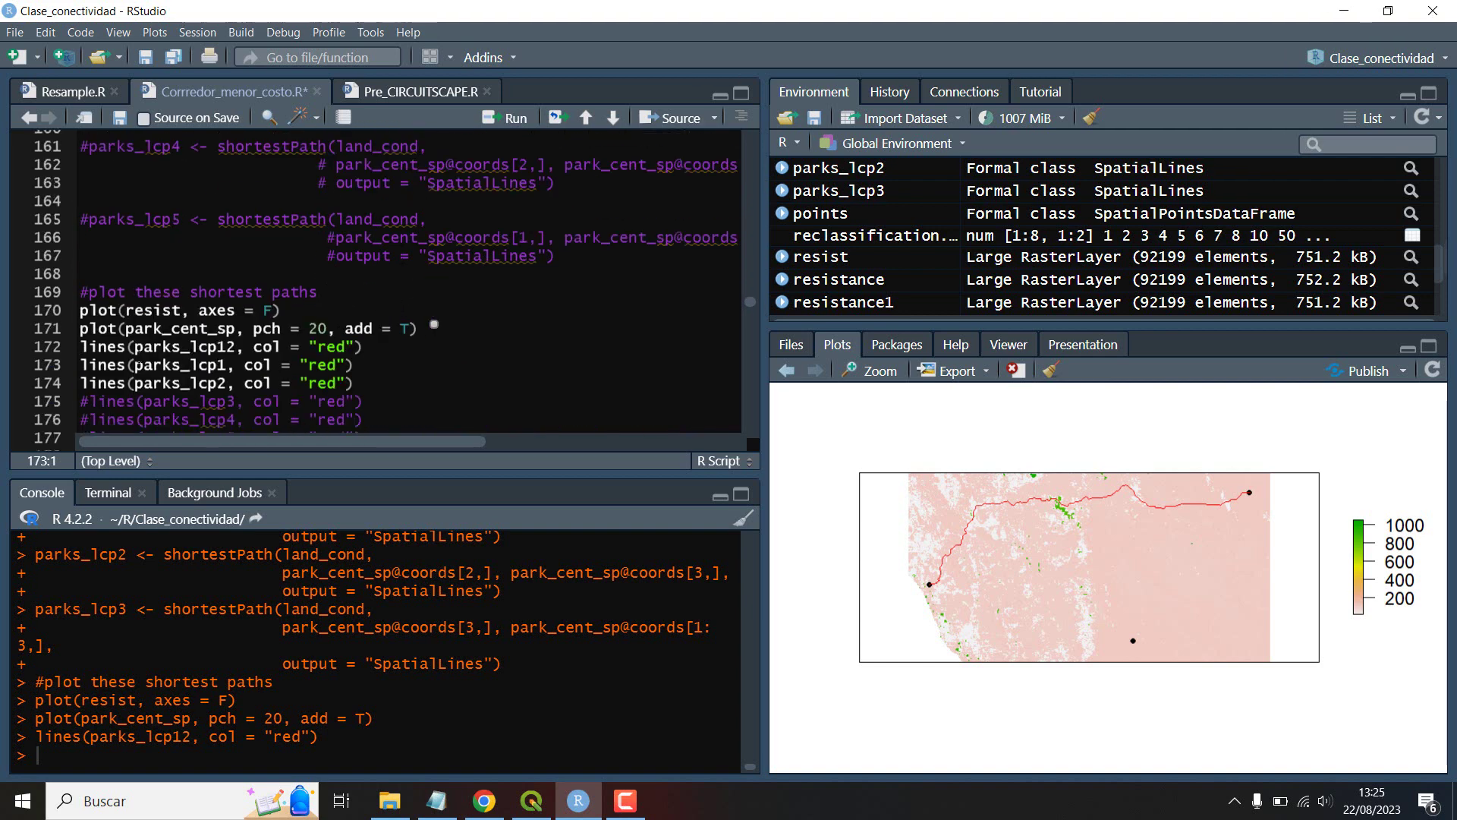
{"action": "left_click_drag", "start_coordinate": [126, 346], "coordinate": [237, 347]}
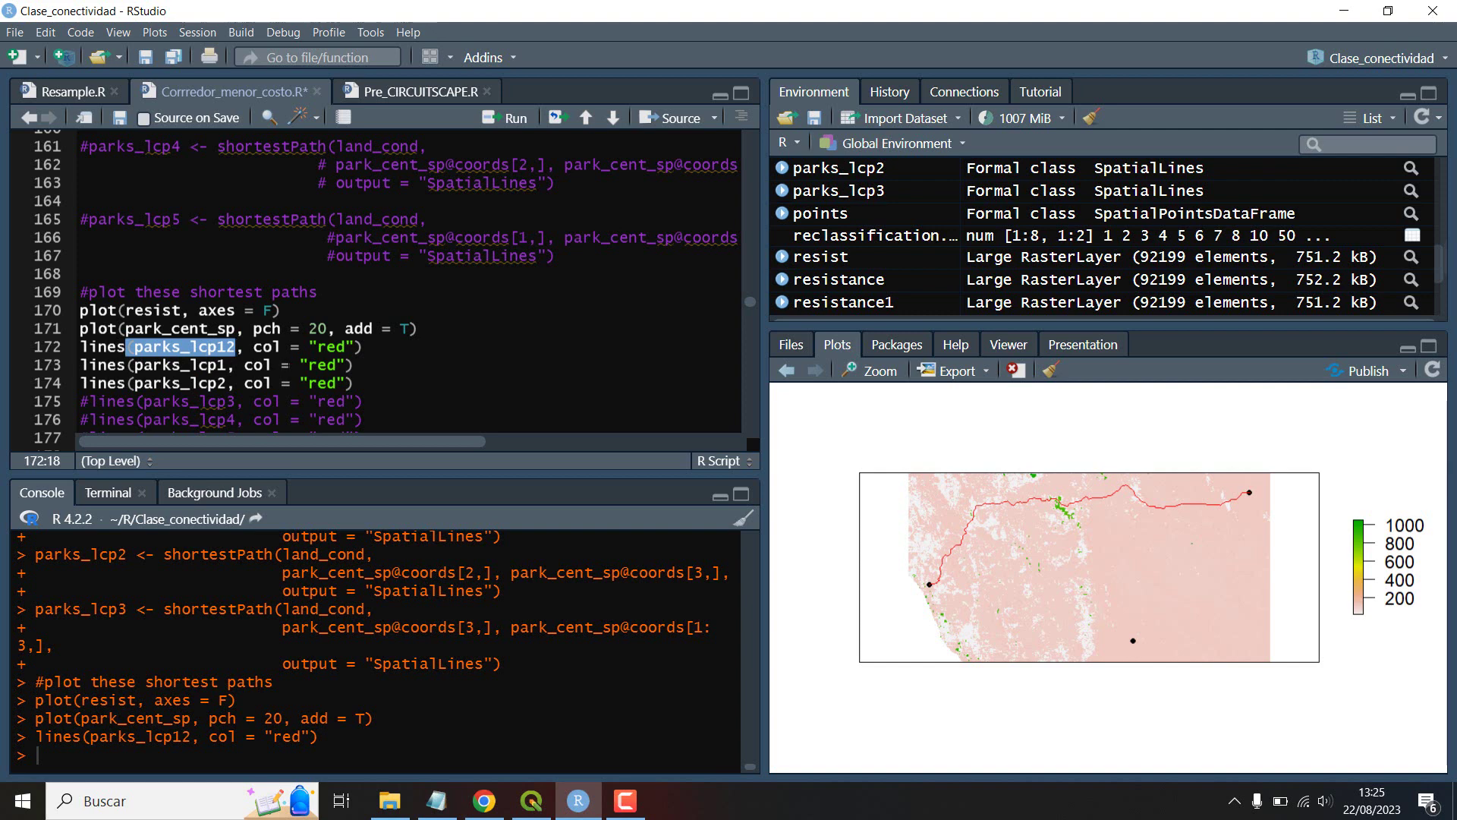
{"action": "scroll", "coordinate": [165, 359], "scroll_direction": "up", "scroll_amount": 4}
{"action": "scroll", "coordinate": [264, 354], "scroll_direction": "up", "scroll_amount": 2}
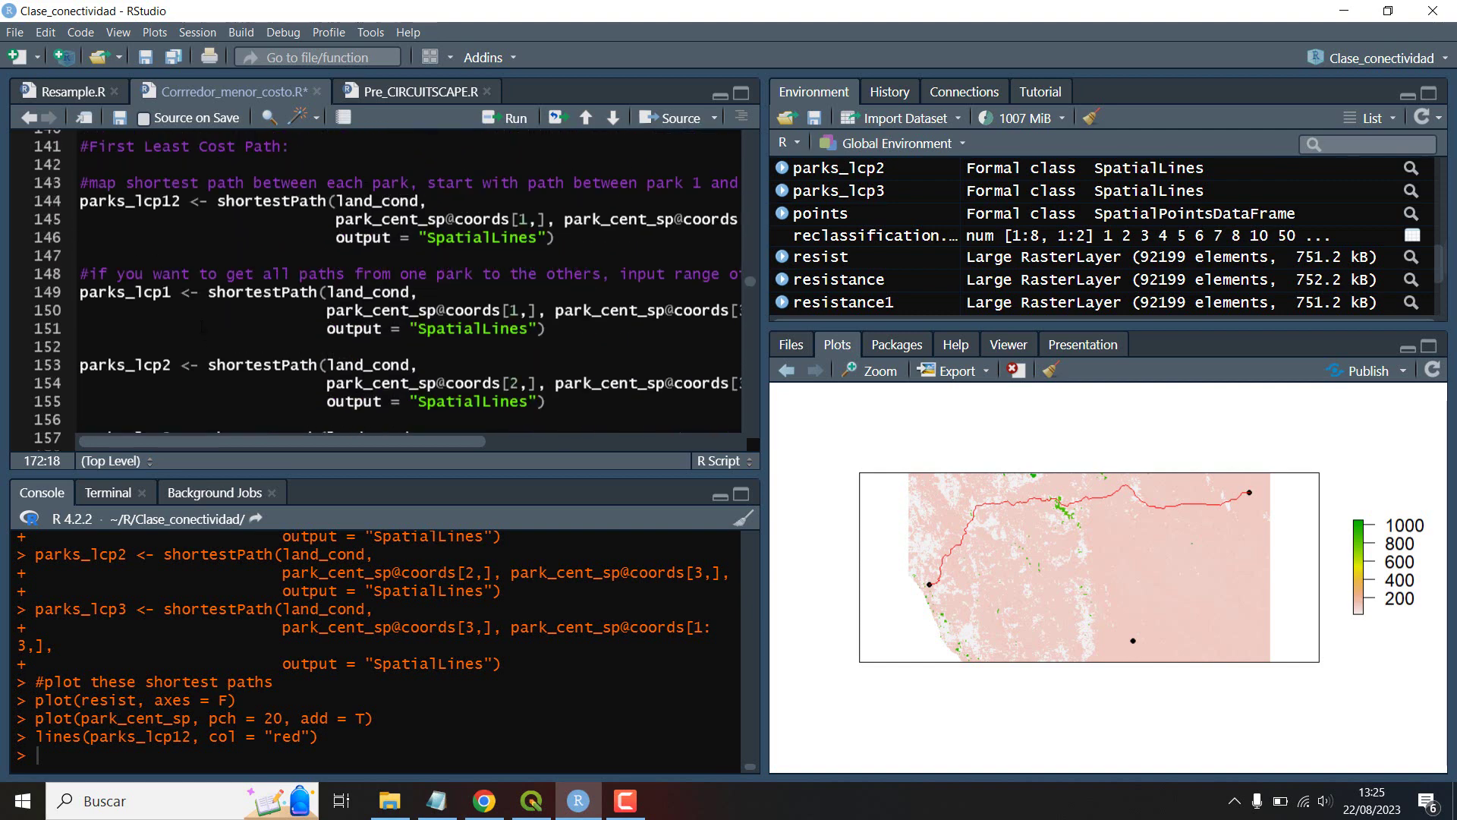
{"action": "left_click_drag", "start_coordinate": [450, 439], "coordinate": [542, 440]}
{"action": "double_click", "coordinate": [375, 219]}
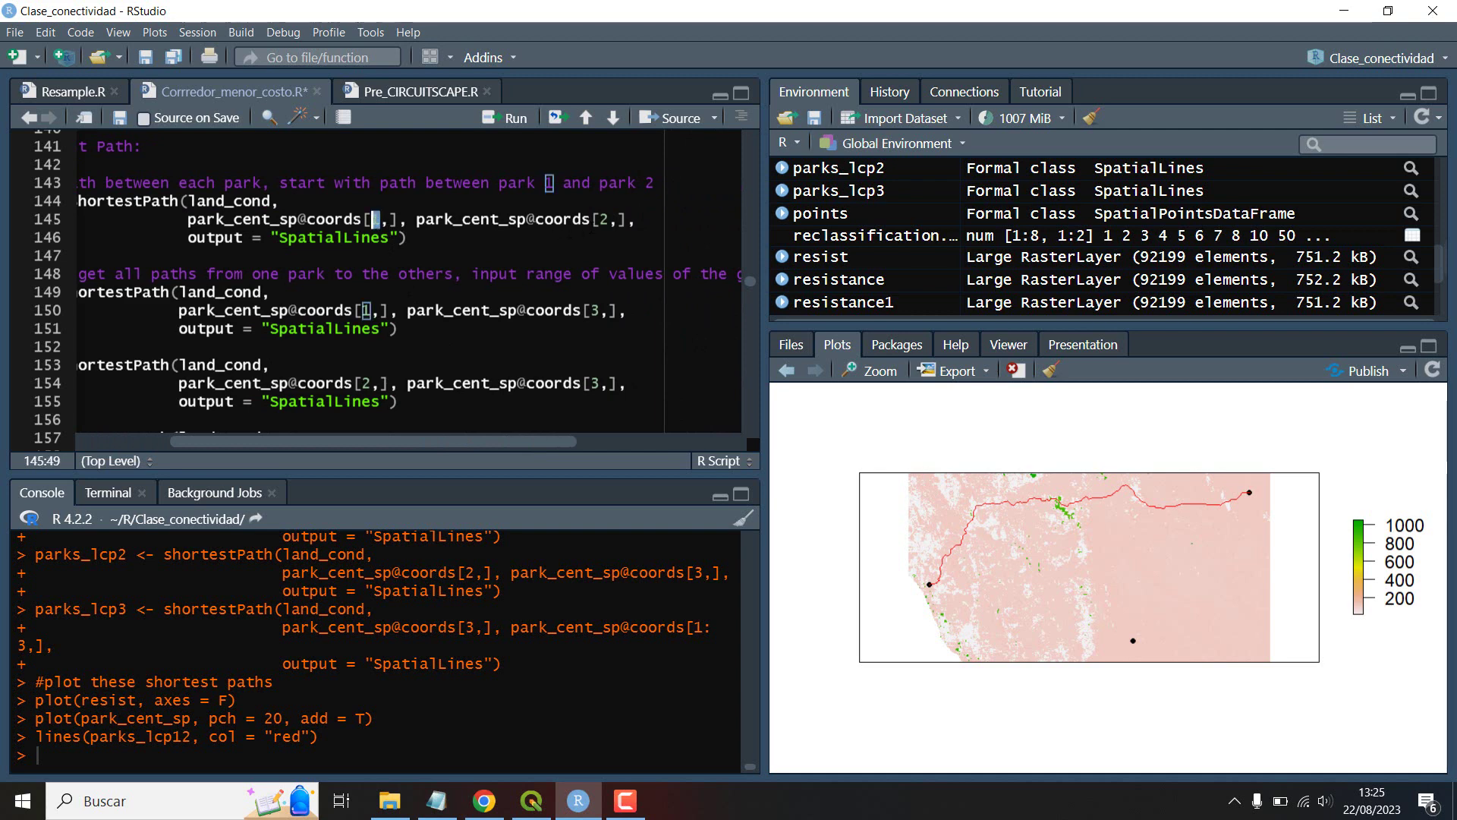
{"action": "double_click", "coordinate": [605, 219]}
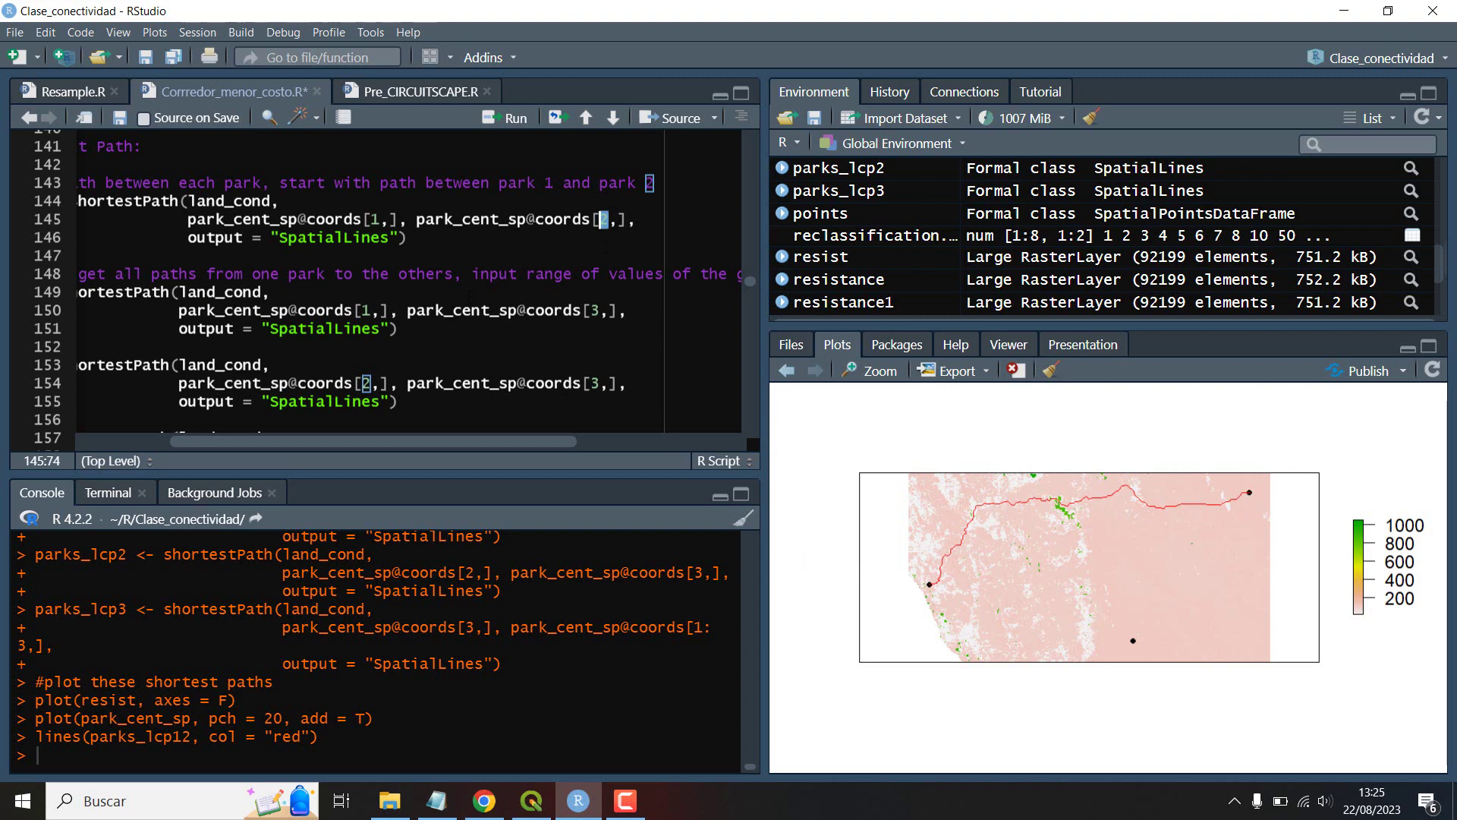
{"action": "scroll", "coordinate": [482, 250], "scroll_direction": "down", "scroll_amount": 1}
{"action": "double_click", "coordinate": [366, 264]}
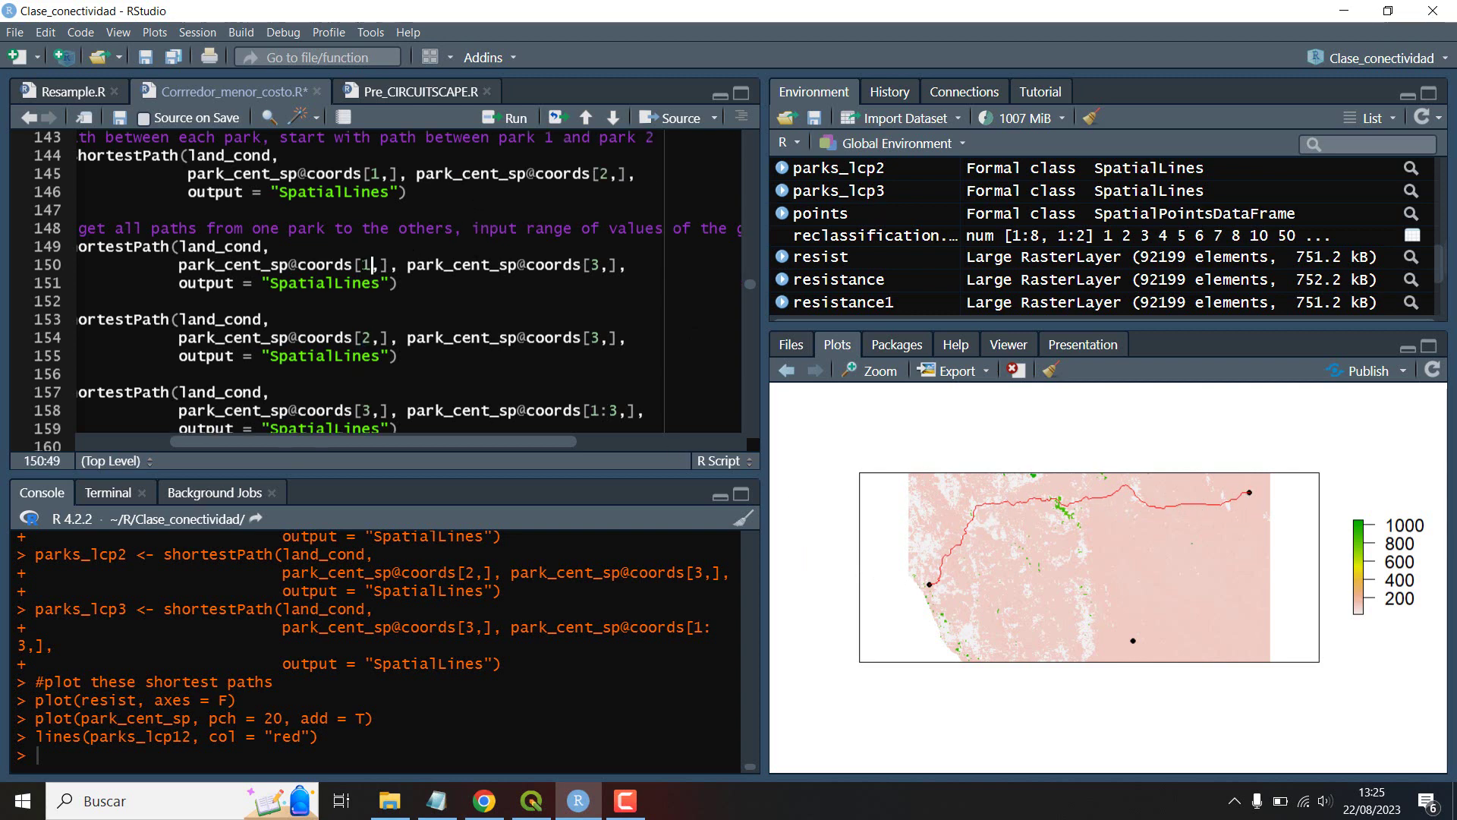
{"action": "scroll", "coordinate": [577, 265], "scroll_direction": "down", "scroll_amount": 2}
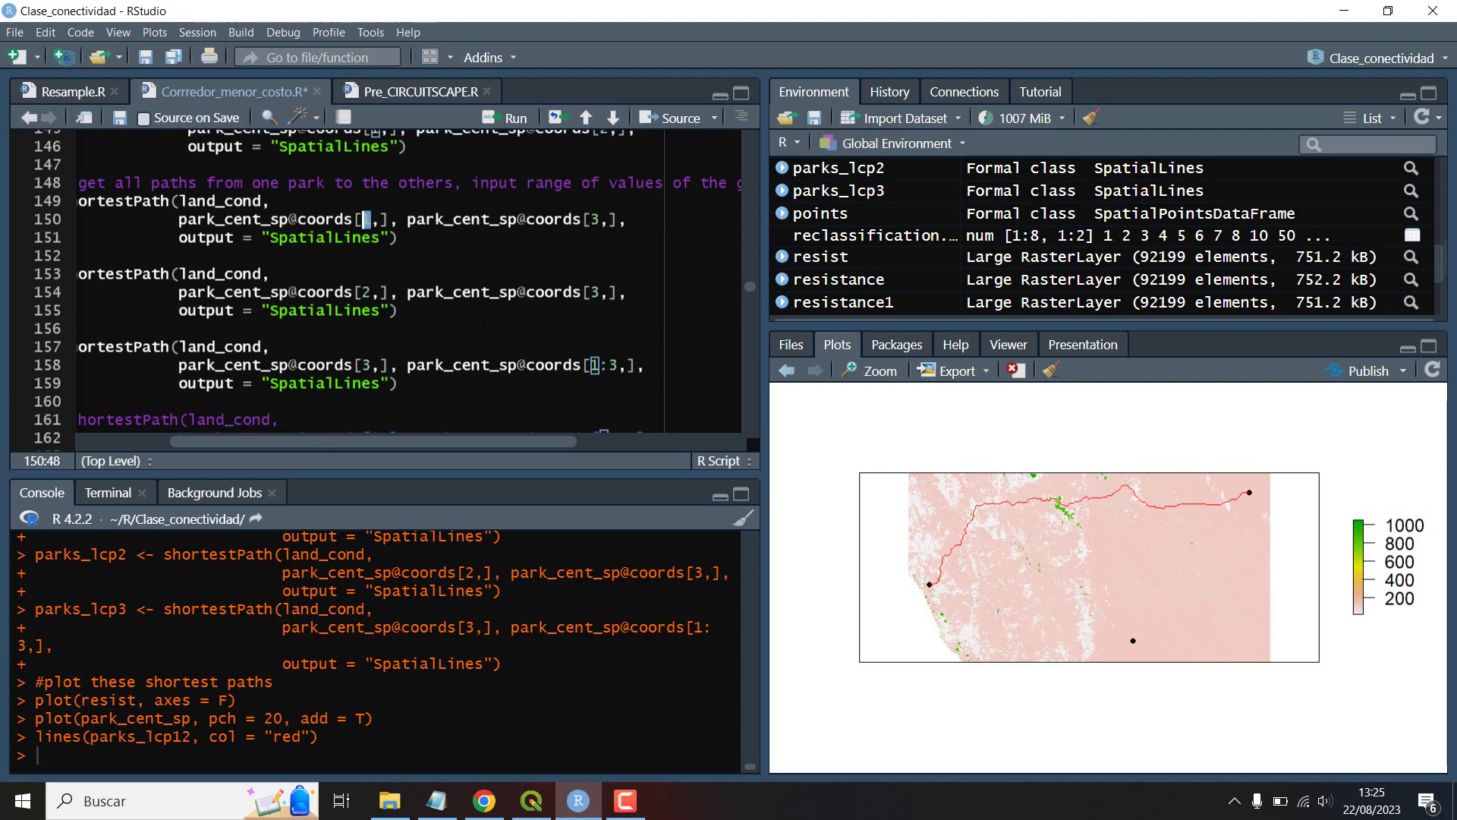
{"action": "left_click_drag", "start_coordinate": [510, 443], "coordinate": [419, 443]}
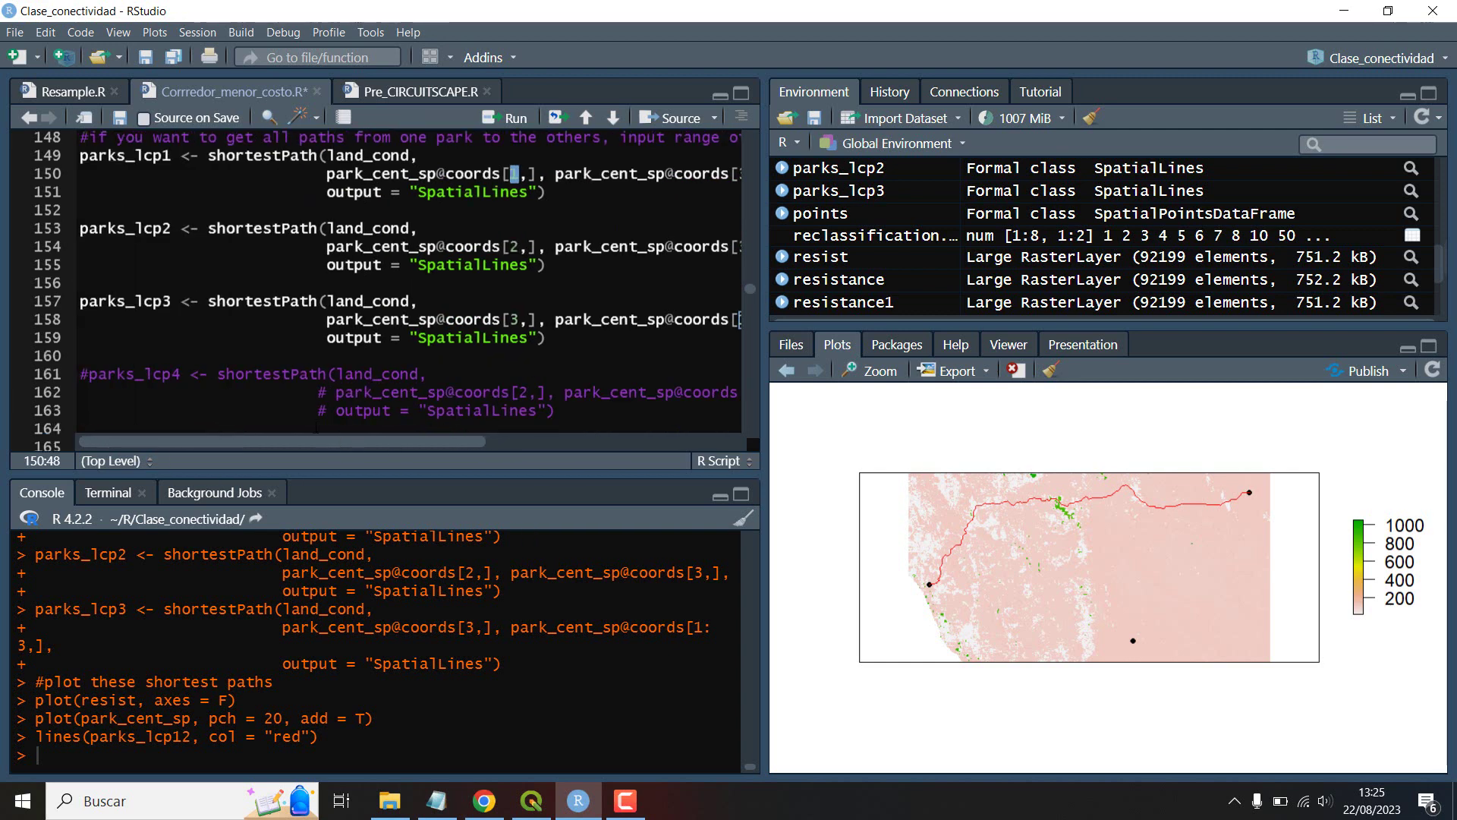
{"action": "scroll", "coordinate": [261, 258], "scroll_direction": "down", "scroll_amount": 5}
{"action": "scroll", "coordinate": [260, 258], "scroll_direction": "down", "scroll_amount": 1}
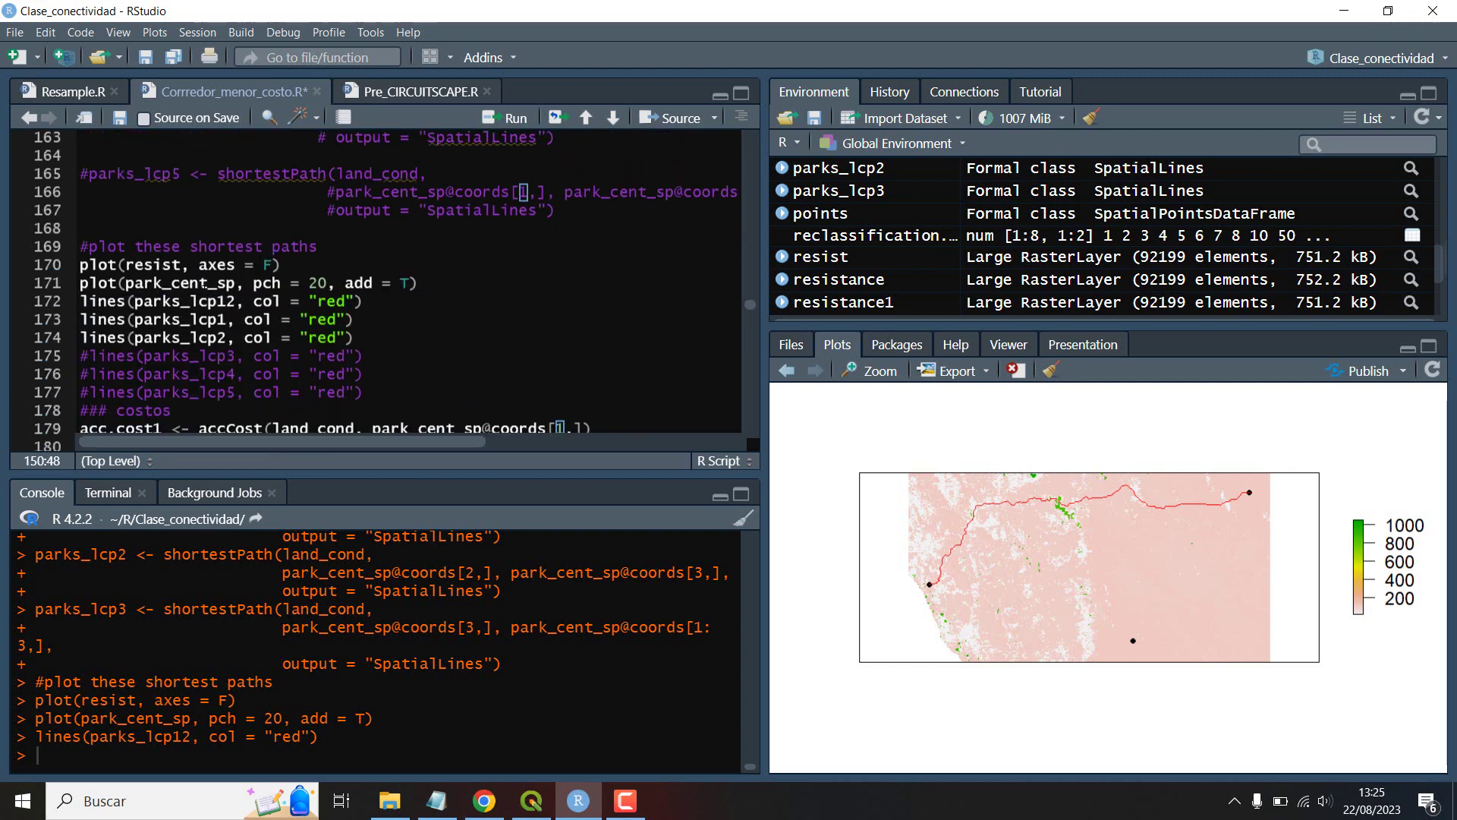
Step: Add the park_cent_sp points to the plot again and draw parks_lcp12, parks_lcp1 and parks_lcp2 as red lines
{"action": "left_click", "coordinate": [410, 301]}
{"action": "left_click", "coordinate": [439, 284]}
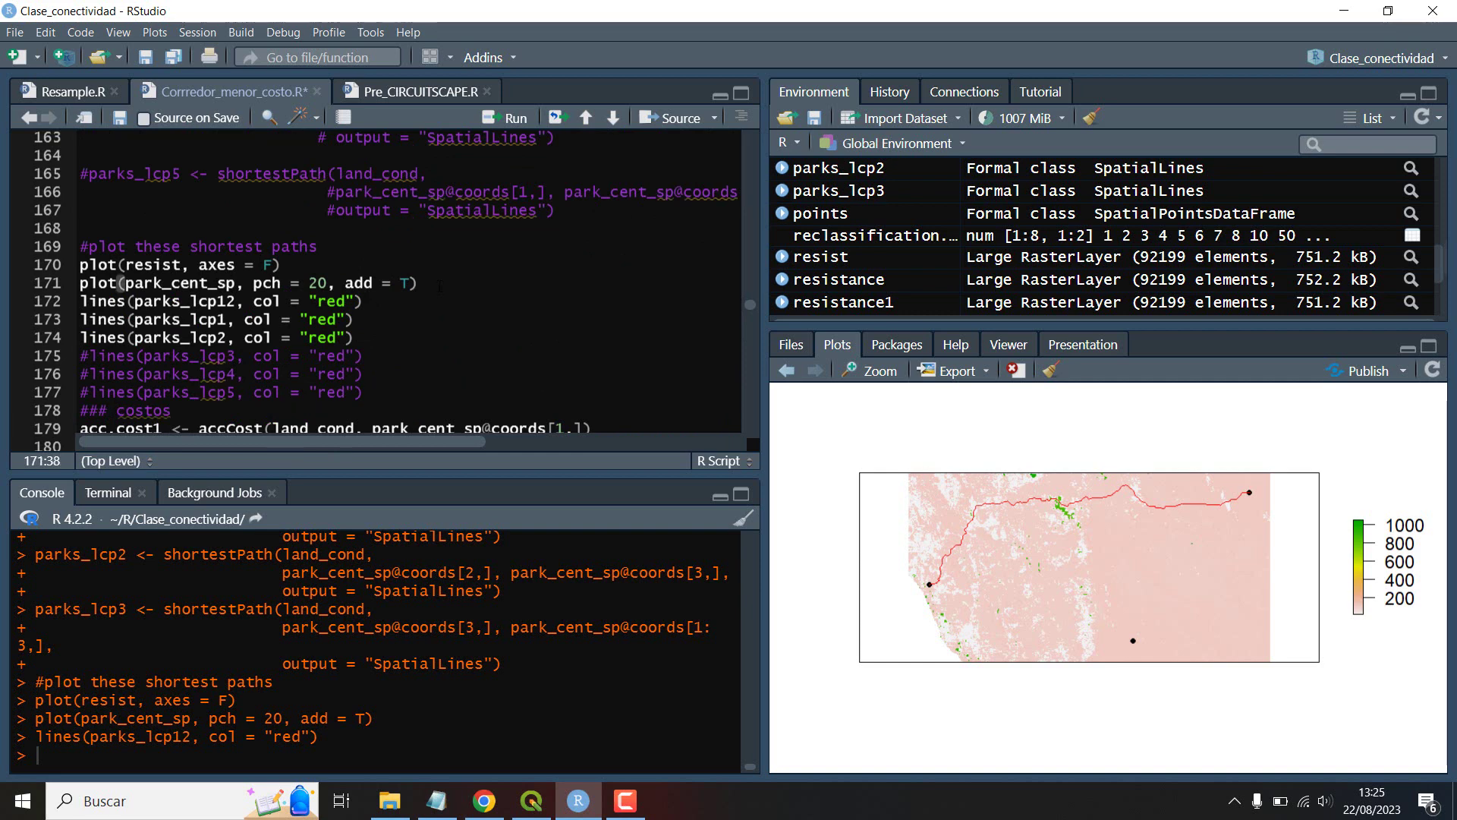
{"action": "key", "text": "ctrl+Return"}
{"action": "key", "text": "ctrl+Return"}
{"action": "key", "text": "ctrl+Return"}
{"action": "key", "text": "ctrl+Return"}
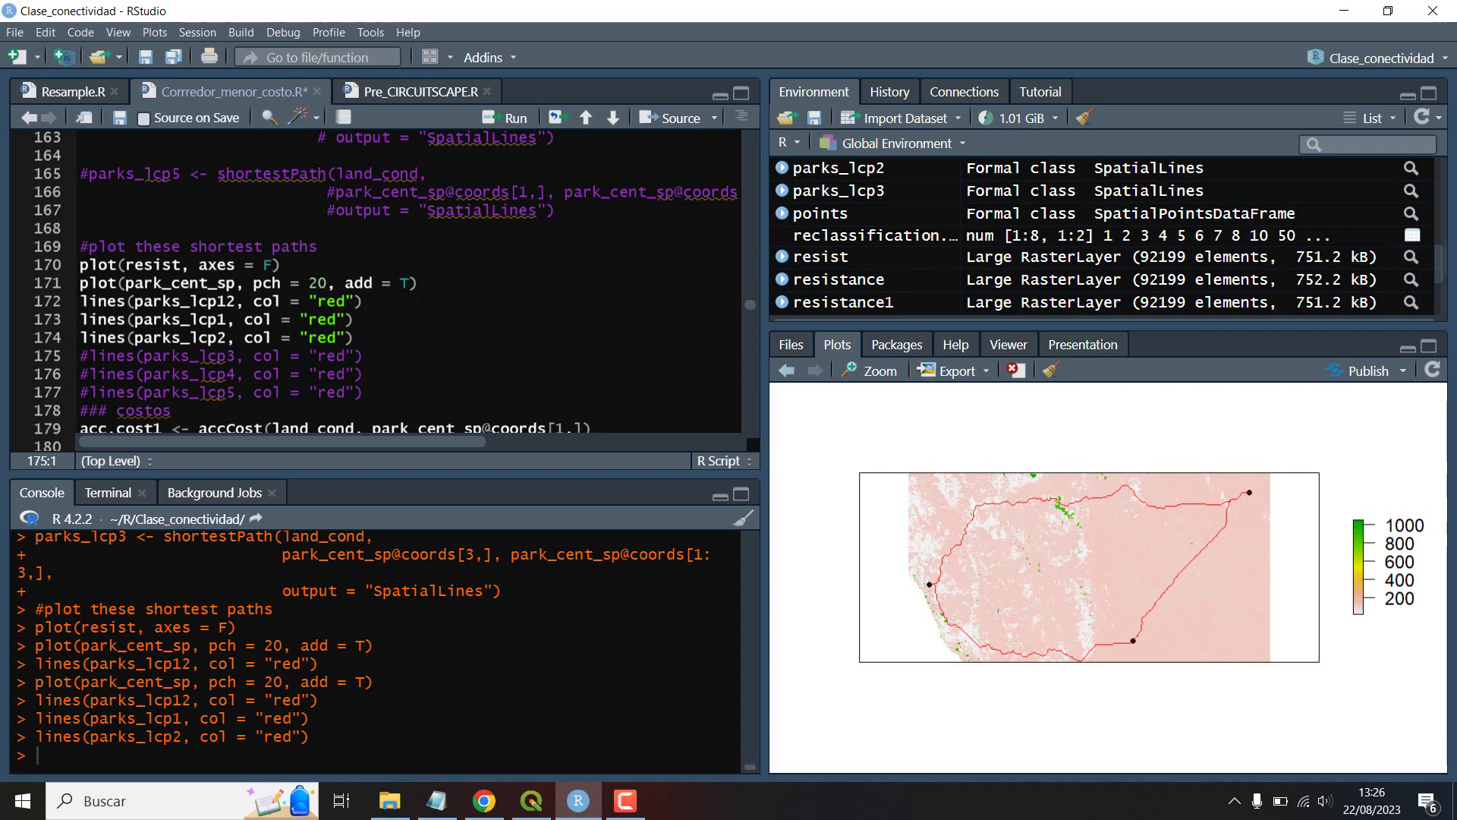
Step: Compute accumulated-cost rasters acc.cost1, acc.cost2 and acc.cost3 from land_cond for park centroids 1, 2 and 3, and plot the first two
{"action": "scroll", "coordinate": [554, 258], "scroll_direction": "down", "scroll_amount": 4}
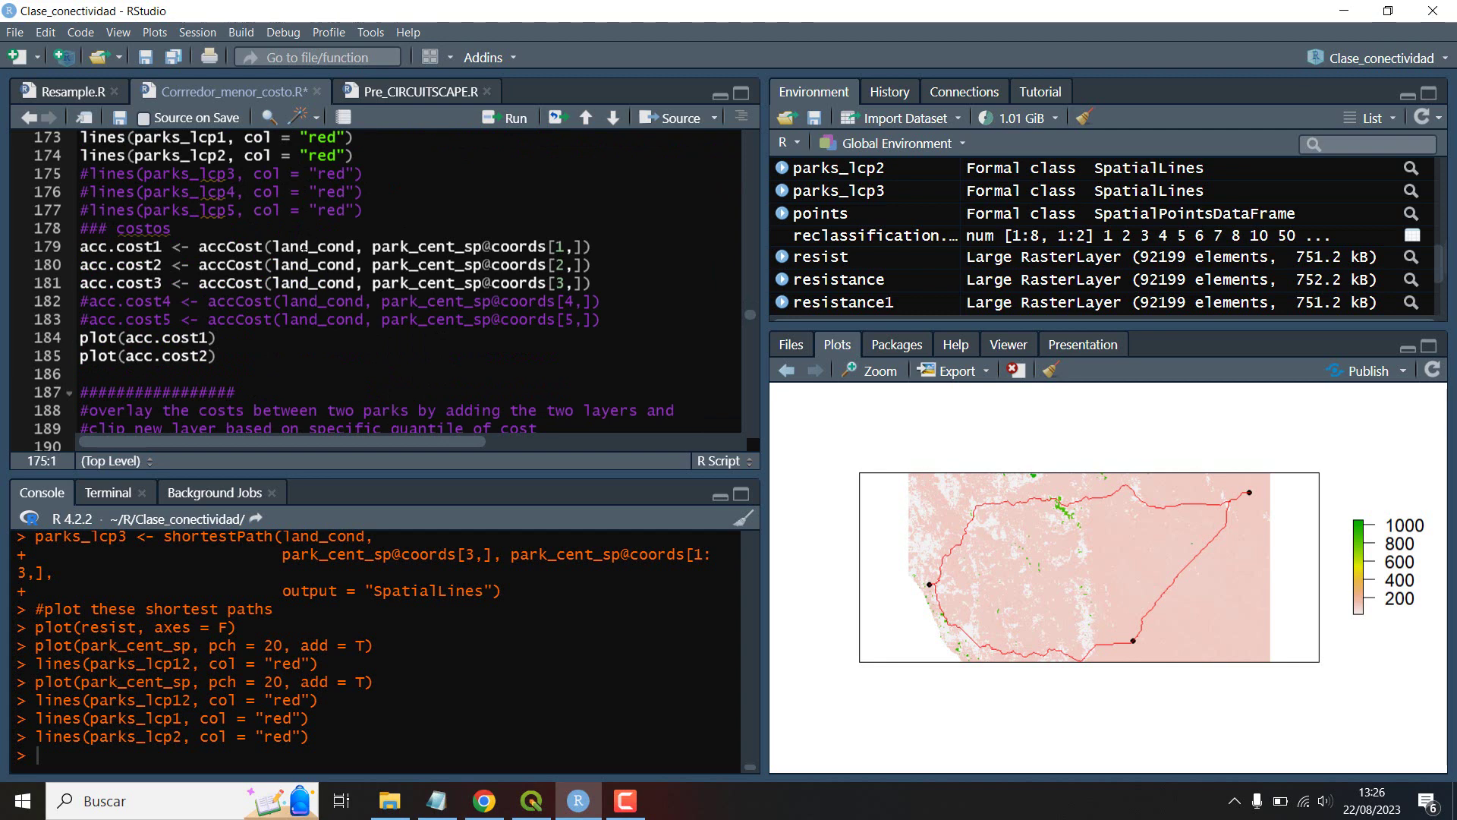
{"action": "left_click", "coordinate": [302, 246]}
{"action": "key", "text": "ctrl+Return"}
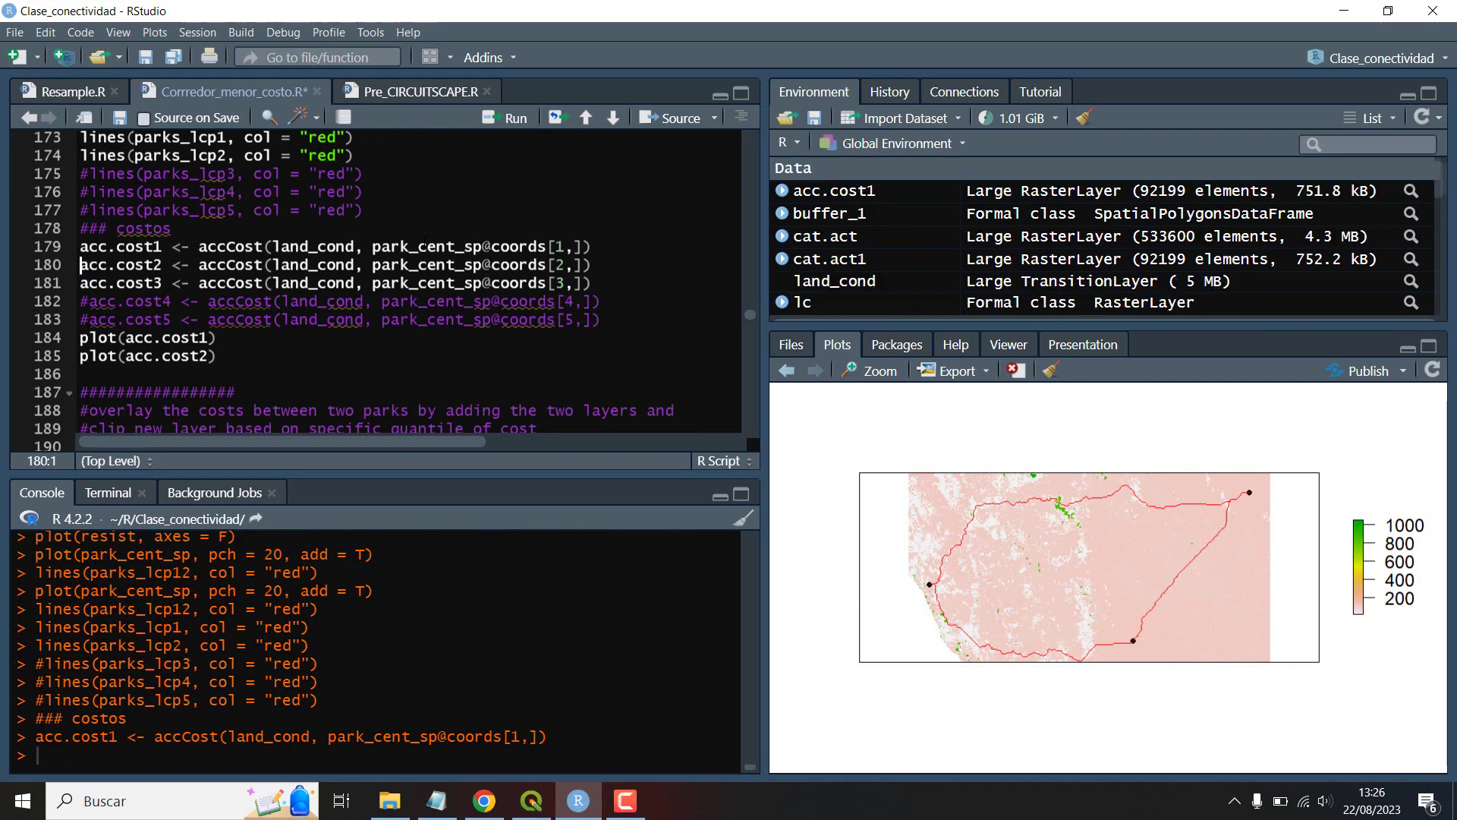
{"action": "key", "text": "ctrl+Return"}
{"action": "key", "text": "ctrl+Return"}
{"action": "key", "text": "ctrl+Return"}
{"action": "key", "text": "ctrl+Return"}
{"action": "key", "text": "ctrl+Return"}
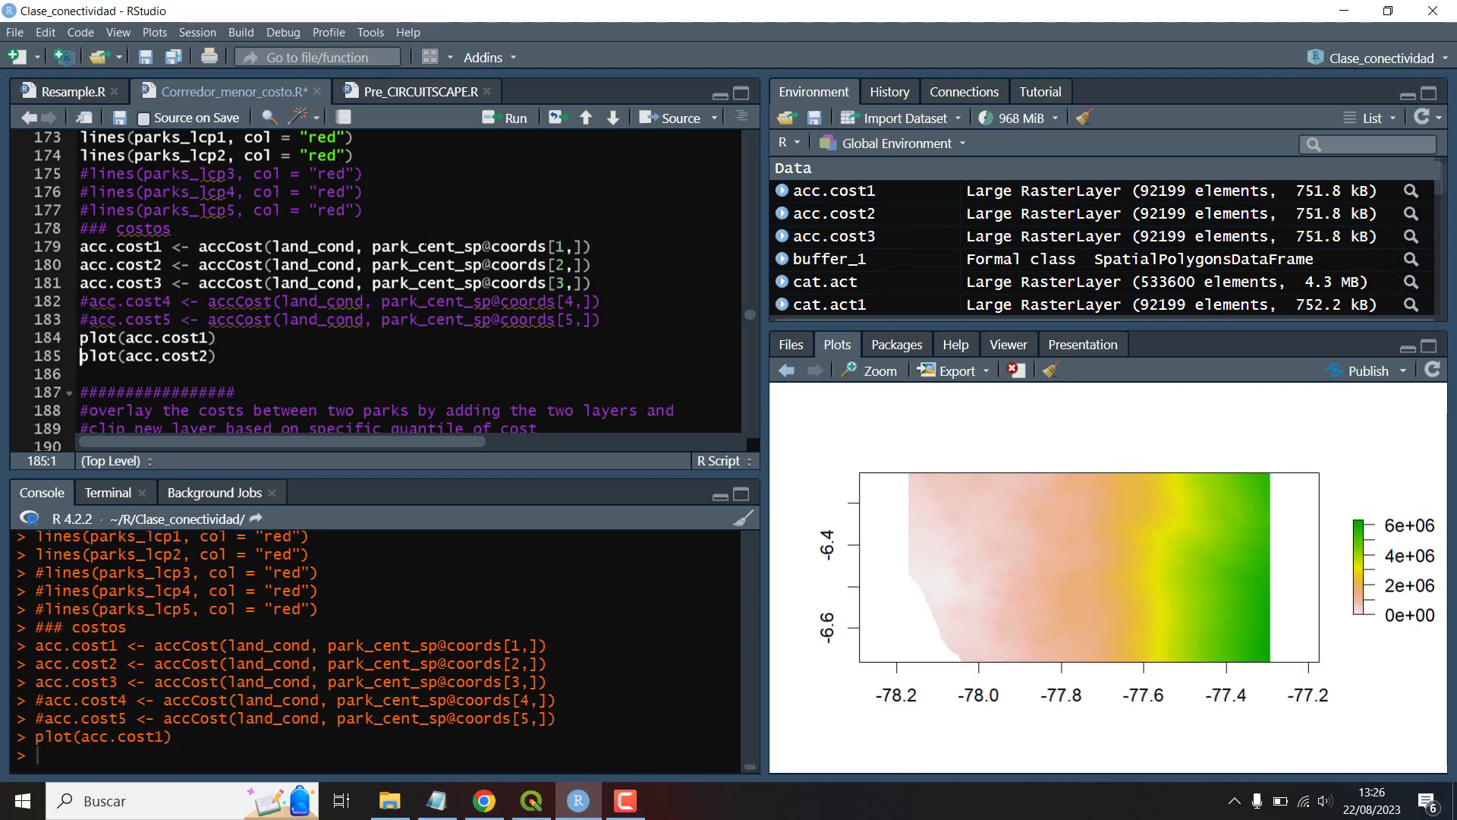
{"action": "key", "text": "ctrl+Return"}
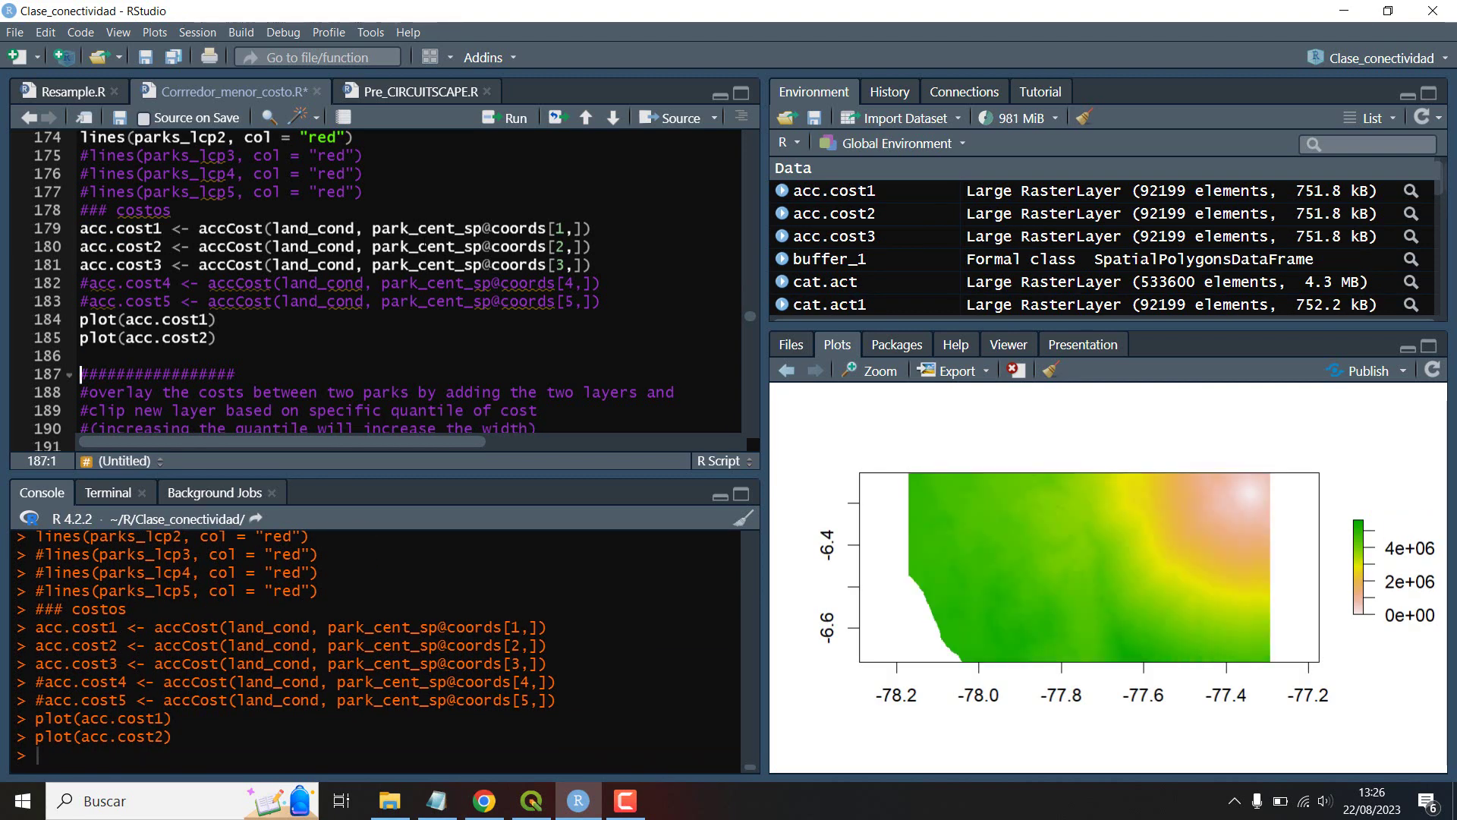
Step: Create leastcost_corridor by overlaying acc.cost1 and acc.cost2 with the x + y sum function, and plot it
{"action": "scroll", "coordinate": [385, 187], "scroll_direction": "down", "scroll_amount": 1}
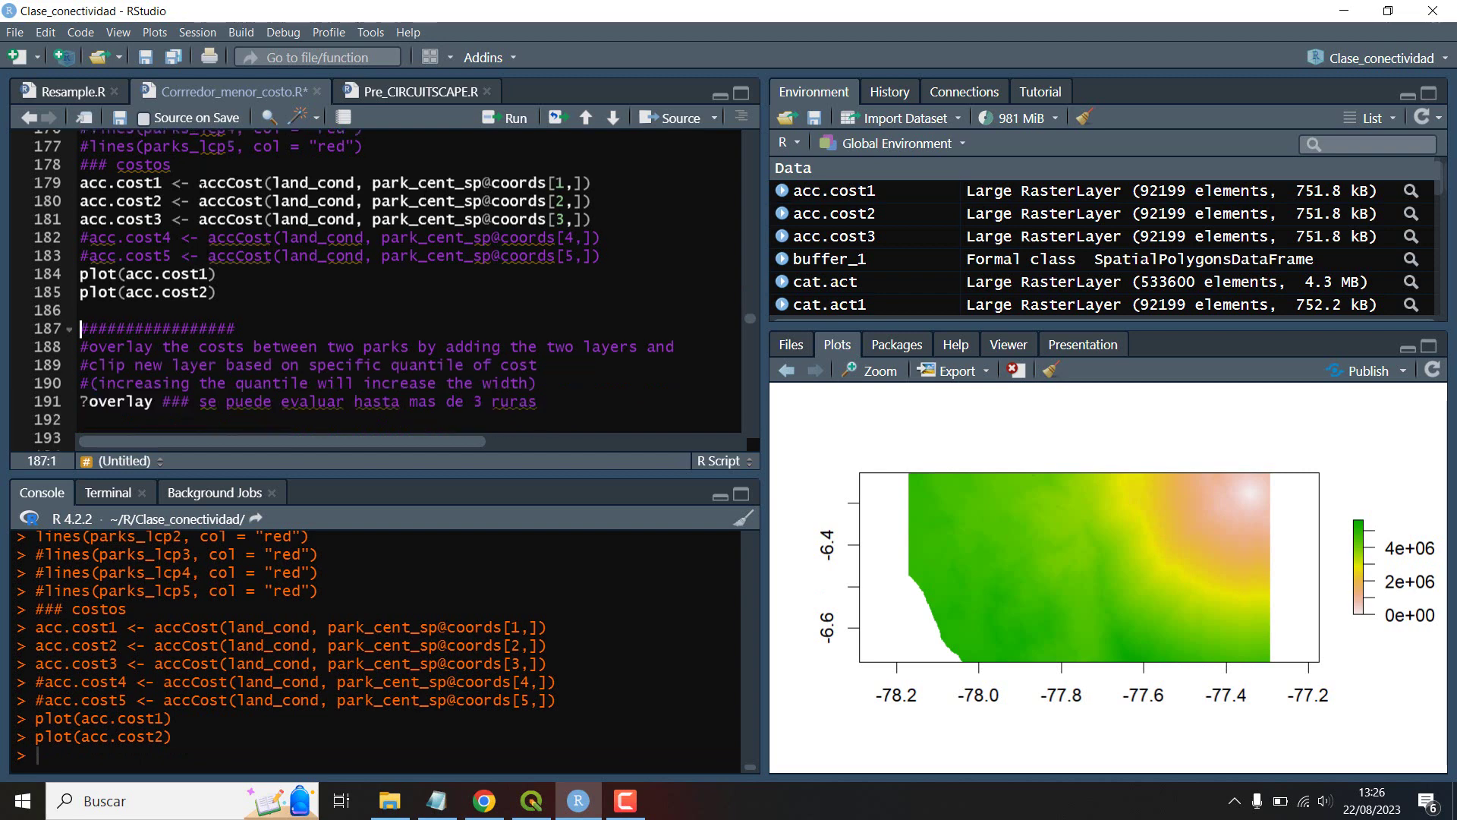
{"action": "scroll", "coordinate": [199, 183], "scroll_direction": "down", "scroll_amount": 1}
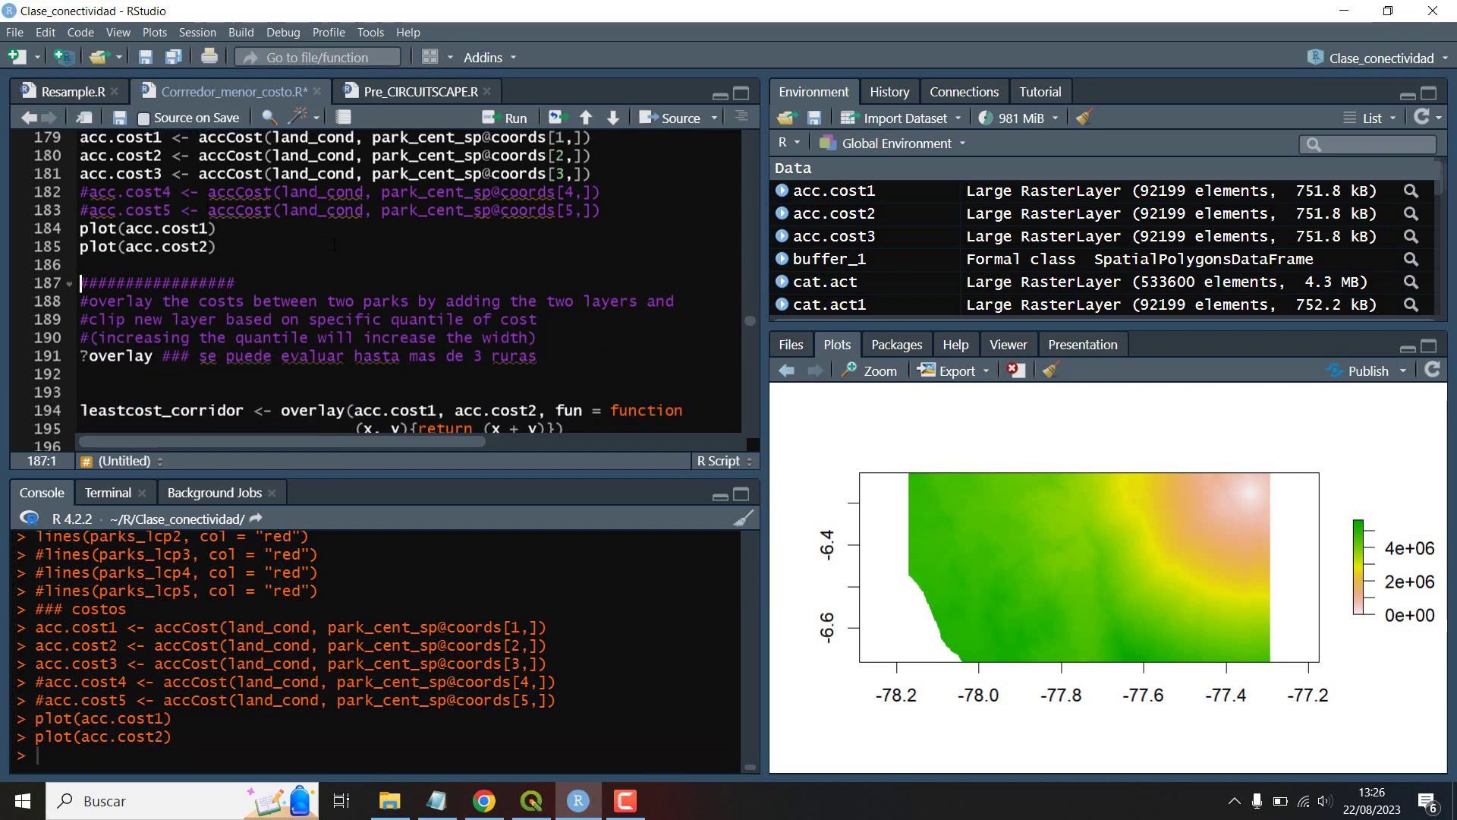
{"action": "scroll", "coordinate": [334, 245], "scroll_direction": "down", "scroll_amount": 3}
{"action": "left_click", "coordinate": [245, 273]}
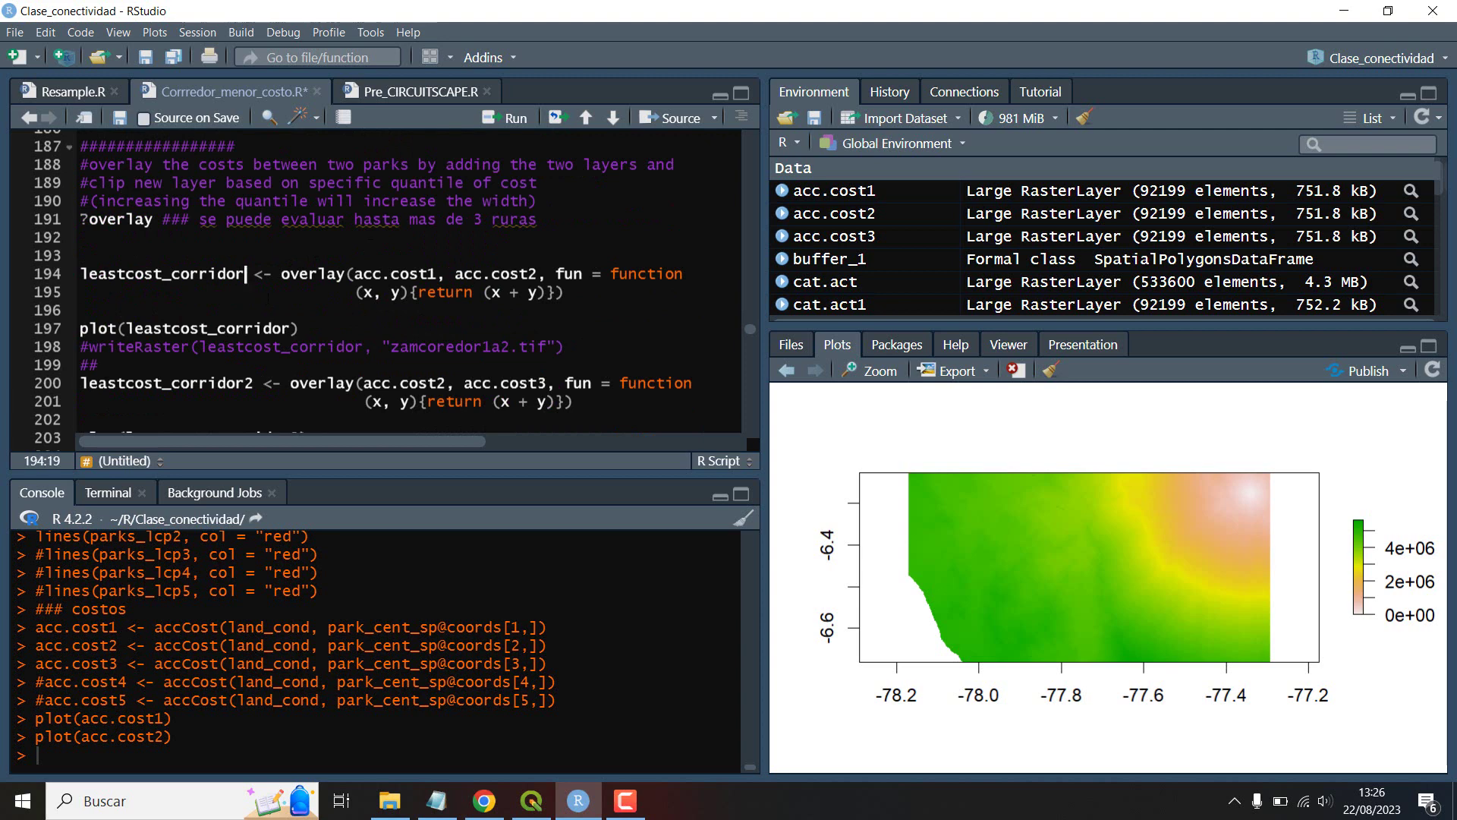
{"action": "scroll", "coordinate": [414, 284], "scroll_direction": "up", "scroll_amount": 1}
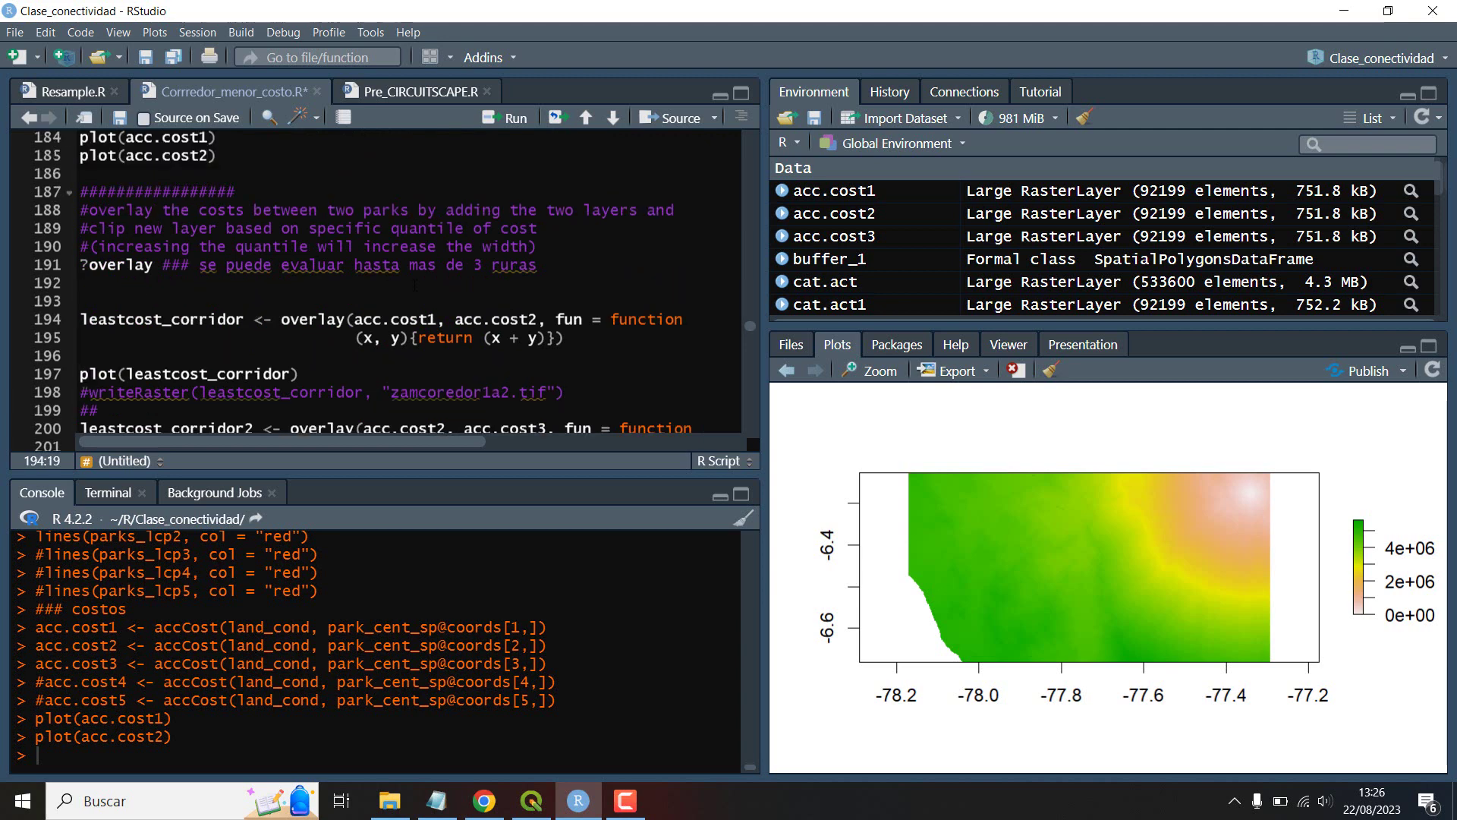
{"action": "key", "text": "ctrl+Return"}
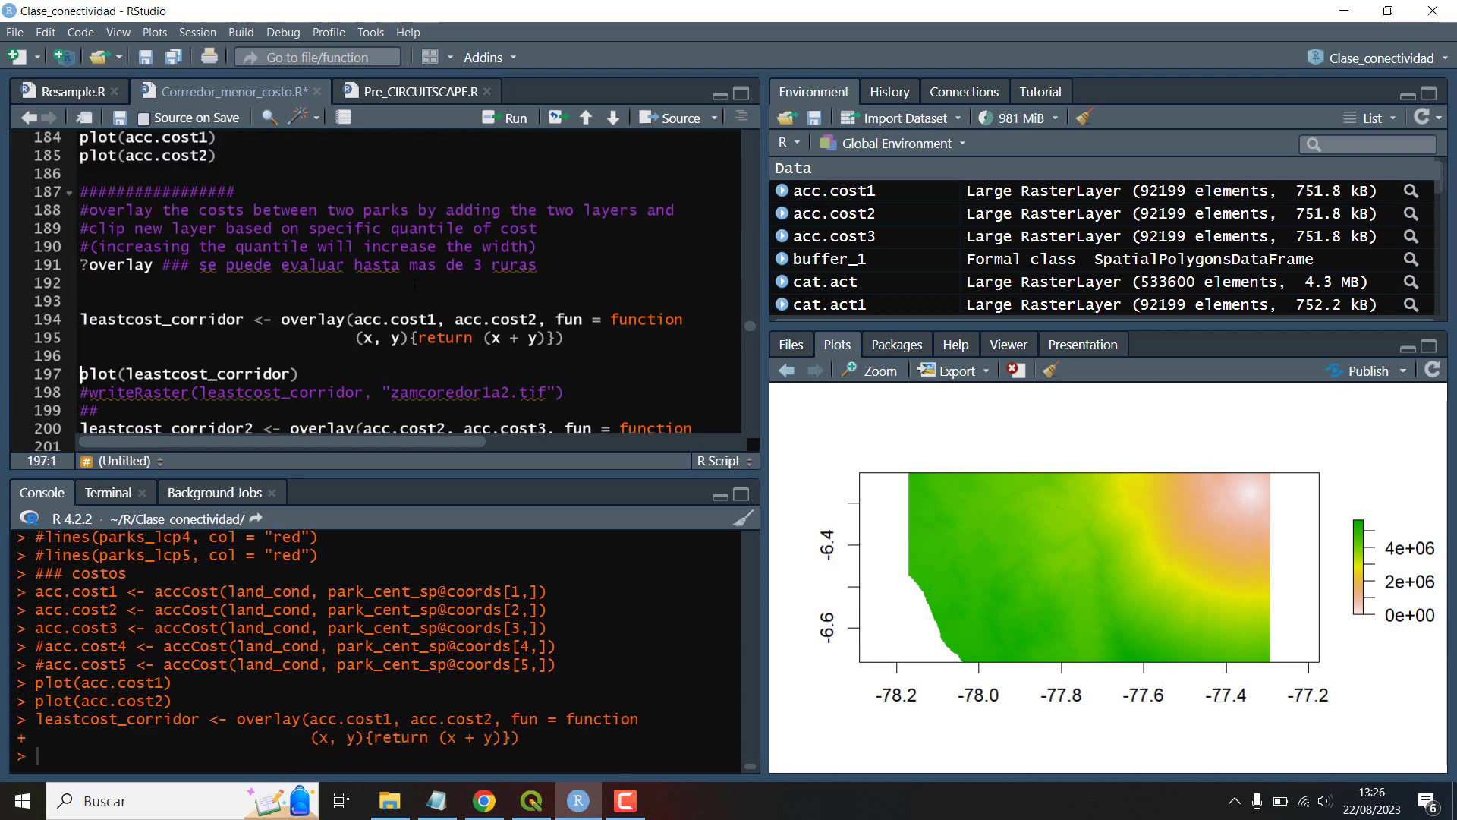
{"action": "key", "text": "ctrl+Return"}
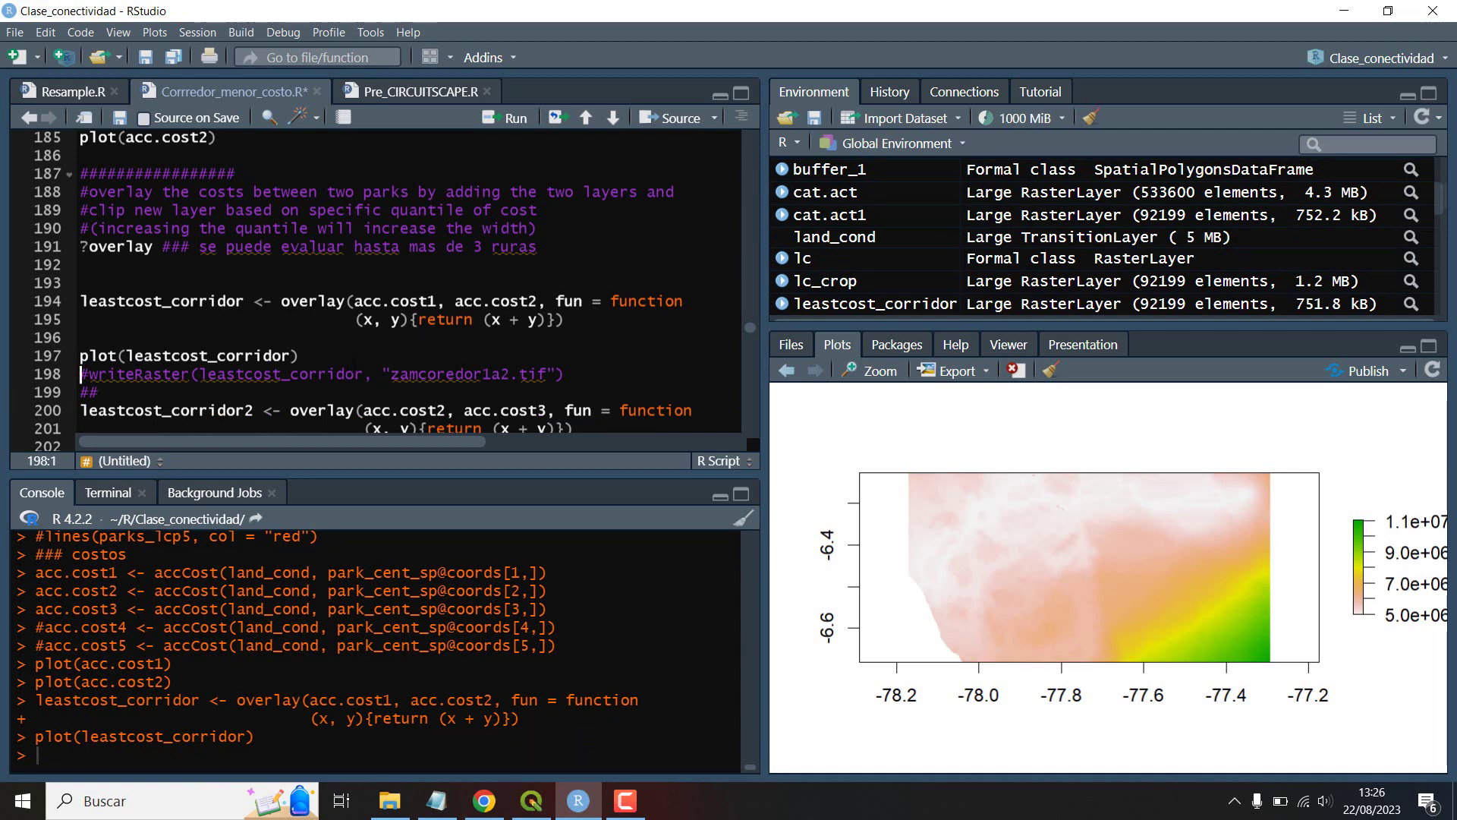
Step: Check the acc.cost1 and acc.cost2 arguments of the overlay and draw the parks_lcp12 path in red on the corridor plot
{"action": "scroll", "coordinate": [336, 305], "scroll_direction": "down", "scroll_amount": 1}
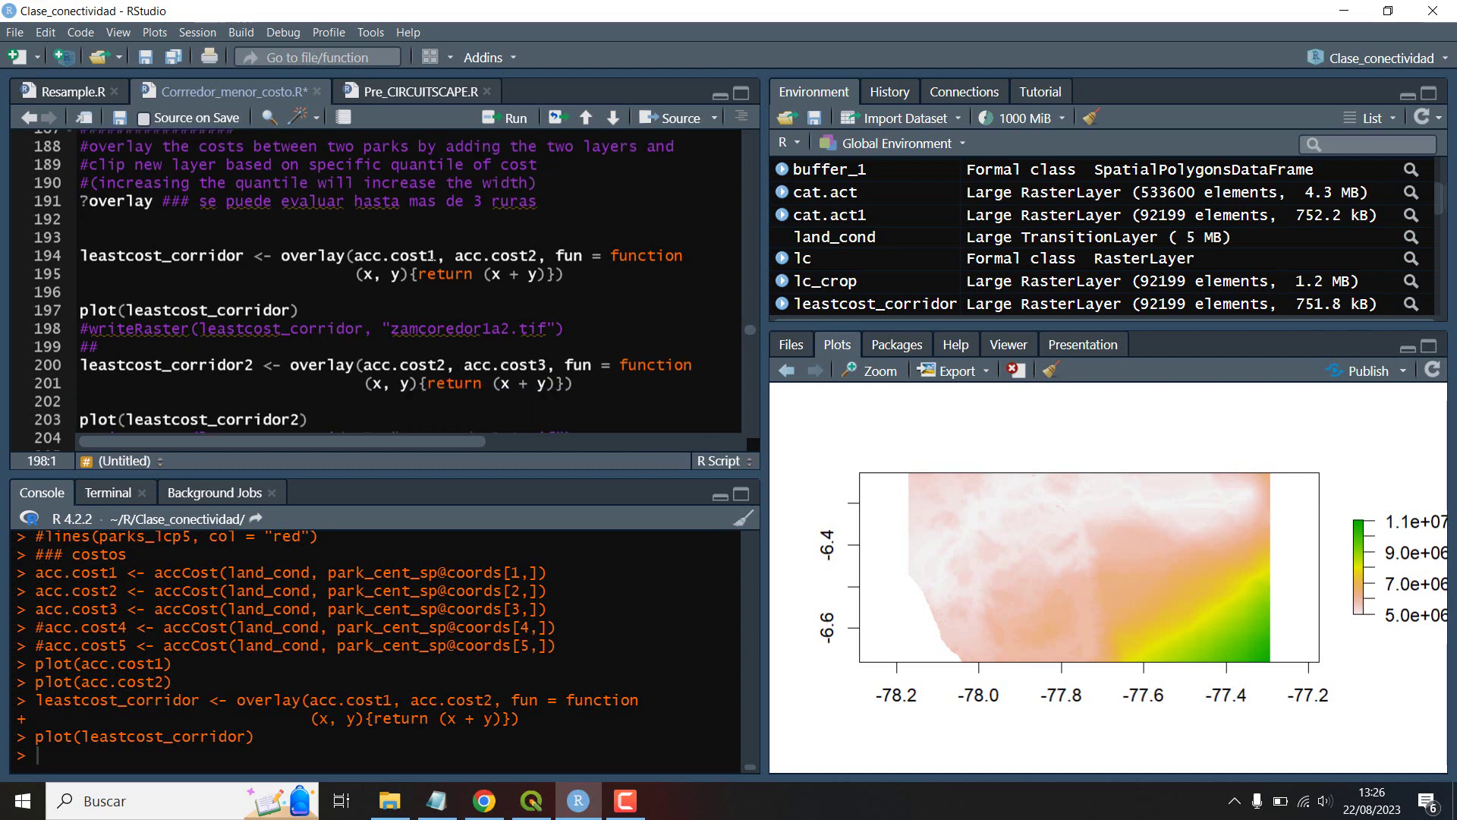
{"action": "left_click_drag", "start_coordinate": [437, 256], "coordinate": [354, 257]}
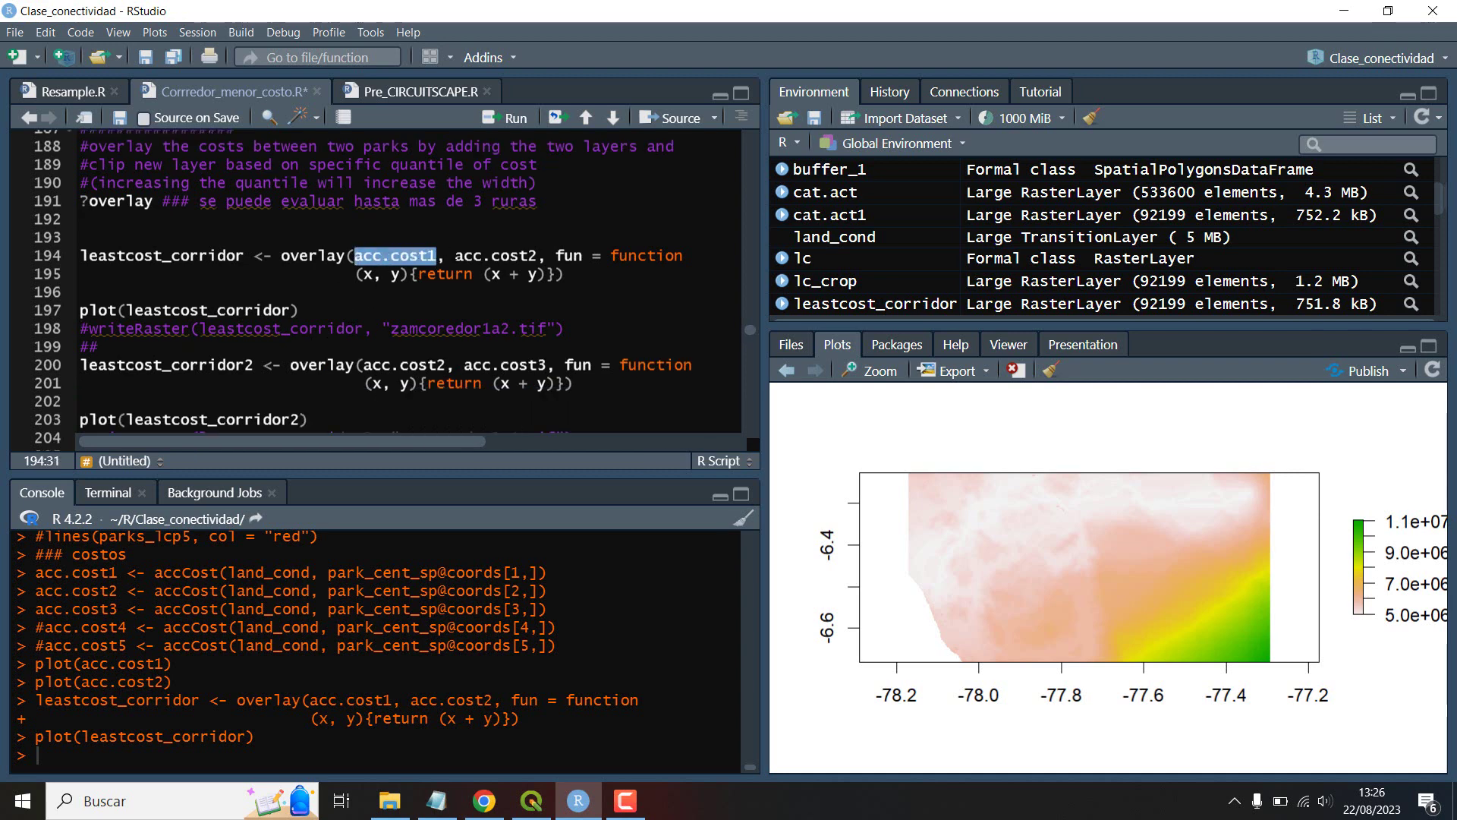
{"action": "double_click", "coordinate": [496, 256]}
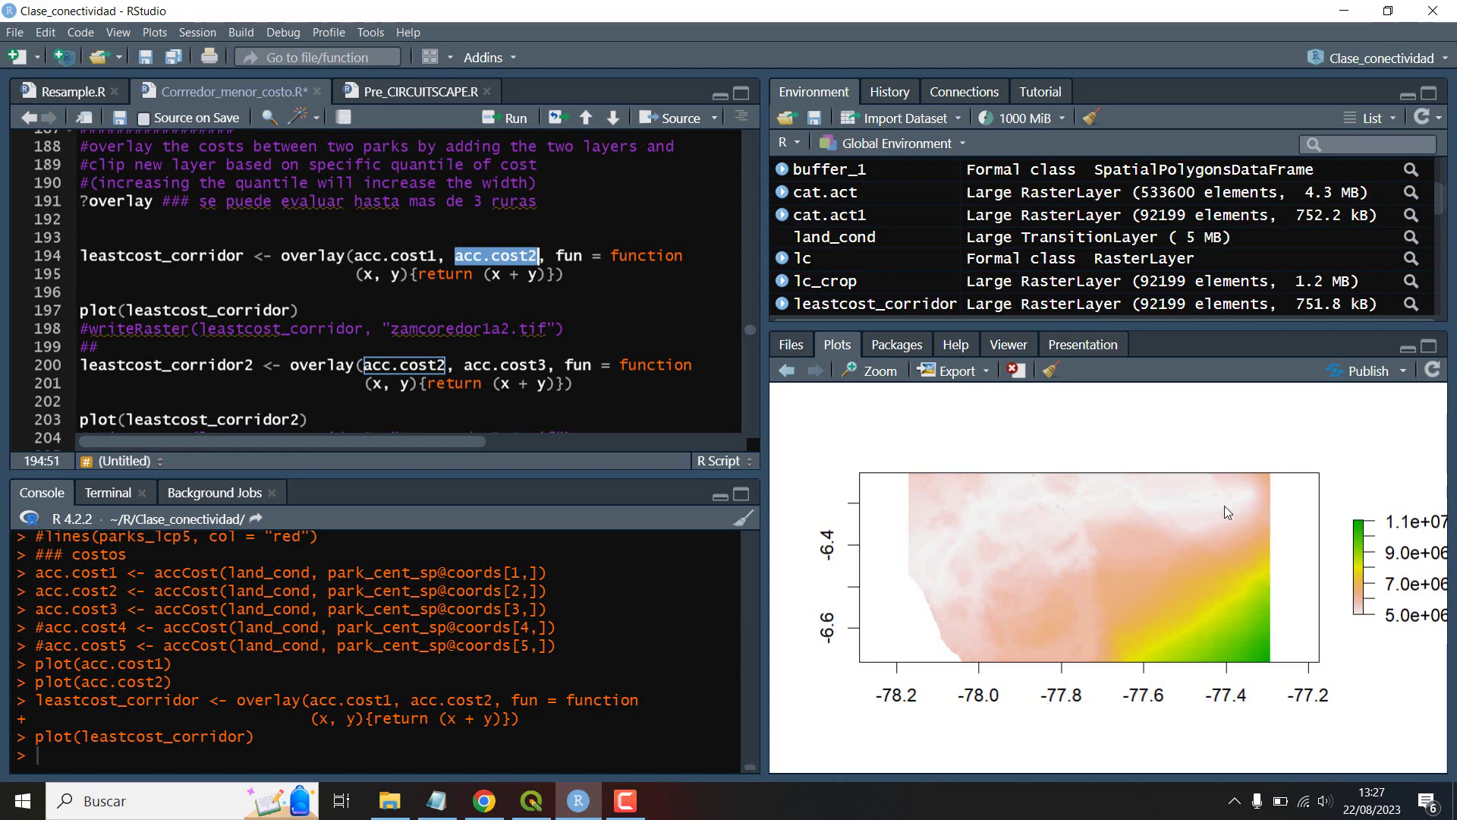
{"action": "scroll", "coordinate": [301, 277], "scroll_direction": "up", "scroll_amount": 7}
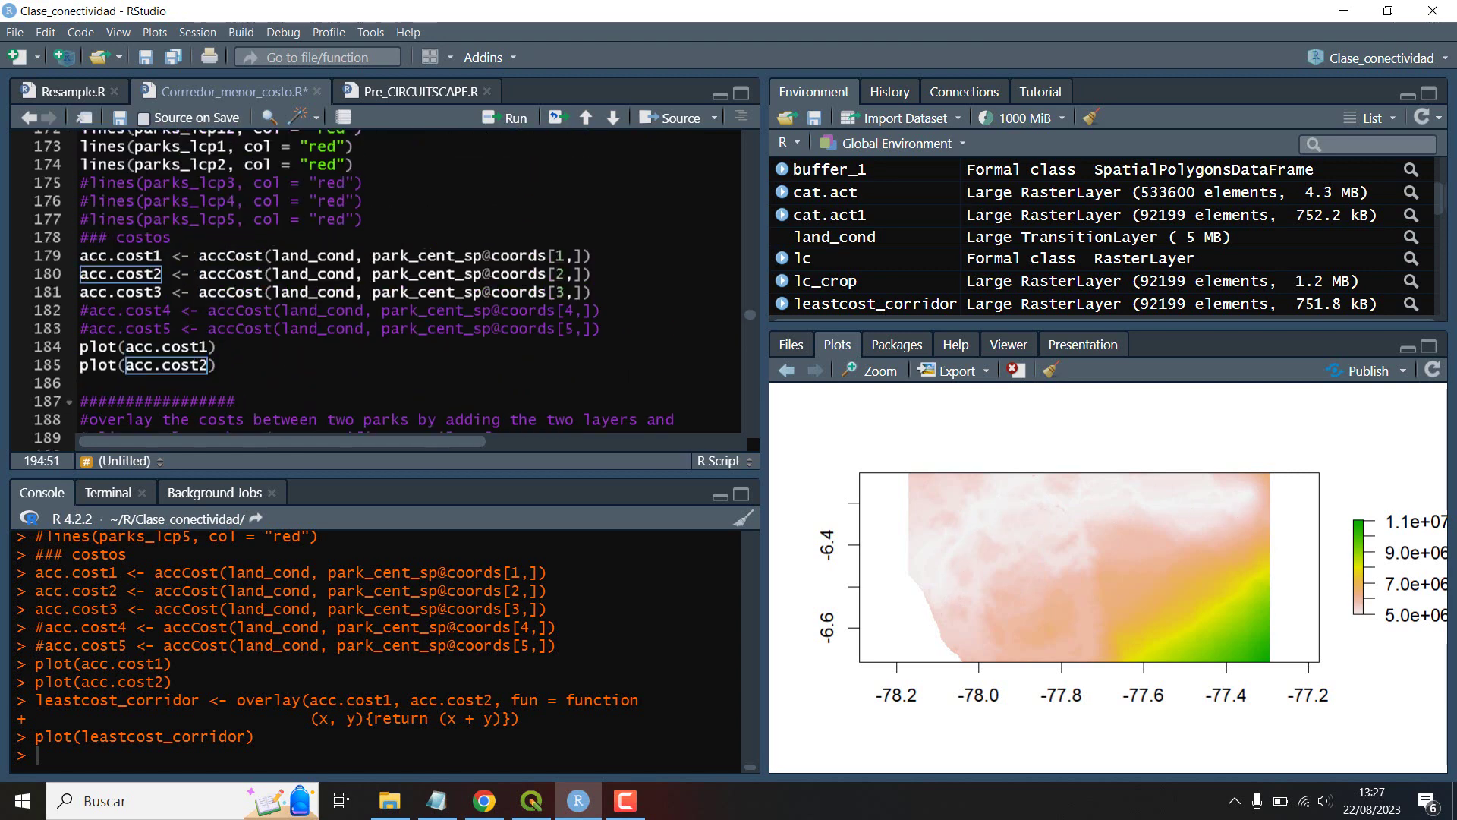
{"action": "left_click", "coordinate": [391, 218]}
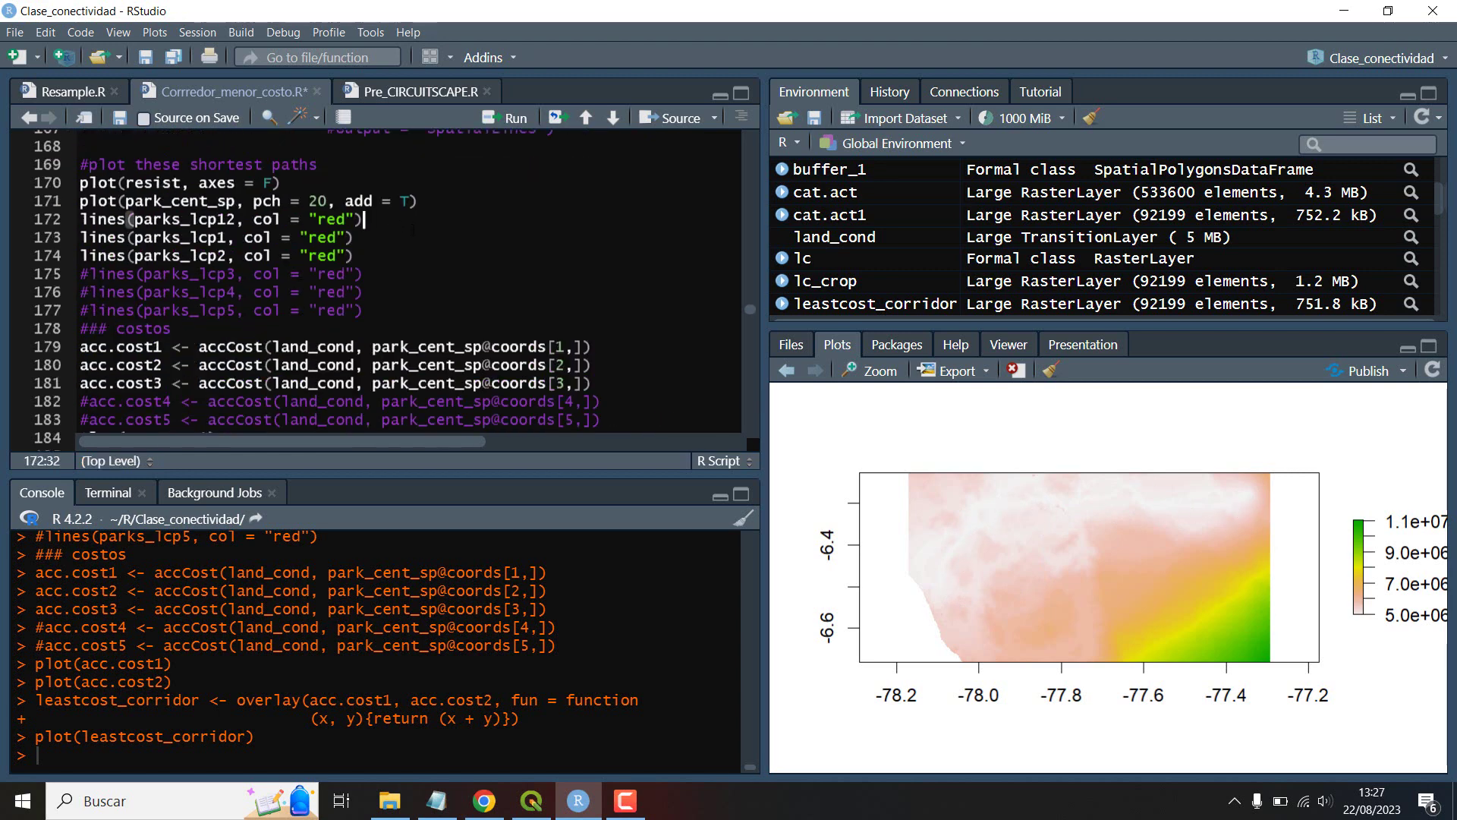
{"action": "key", "text": "ctrl+Return"}
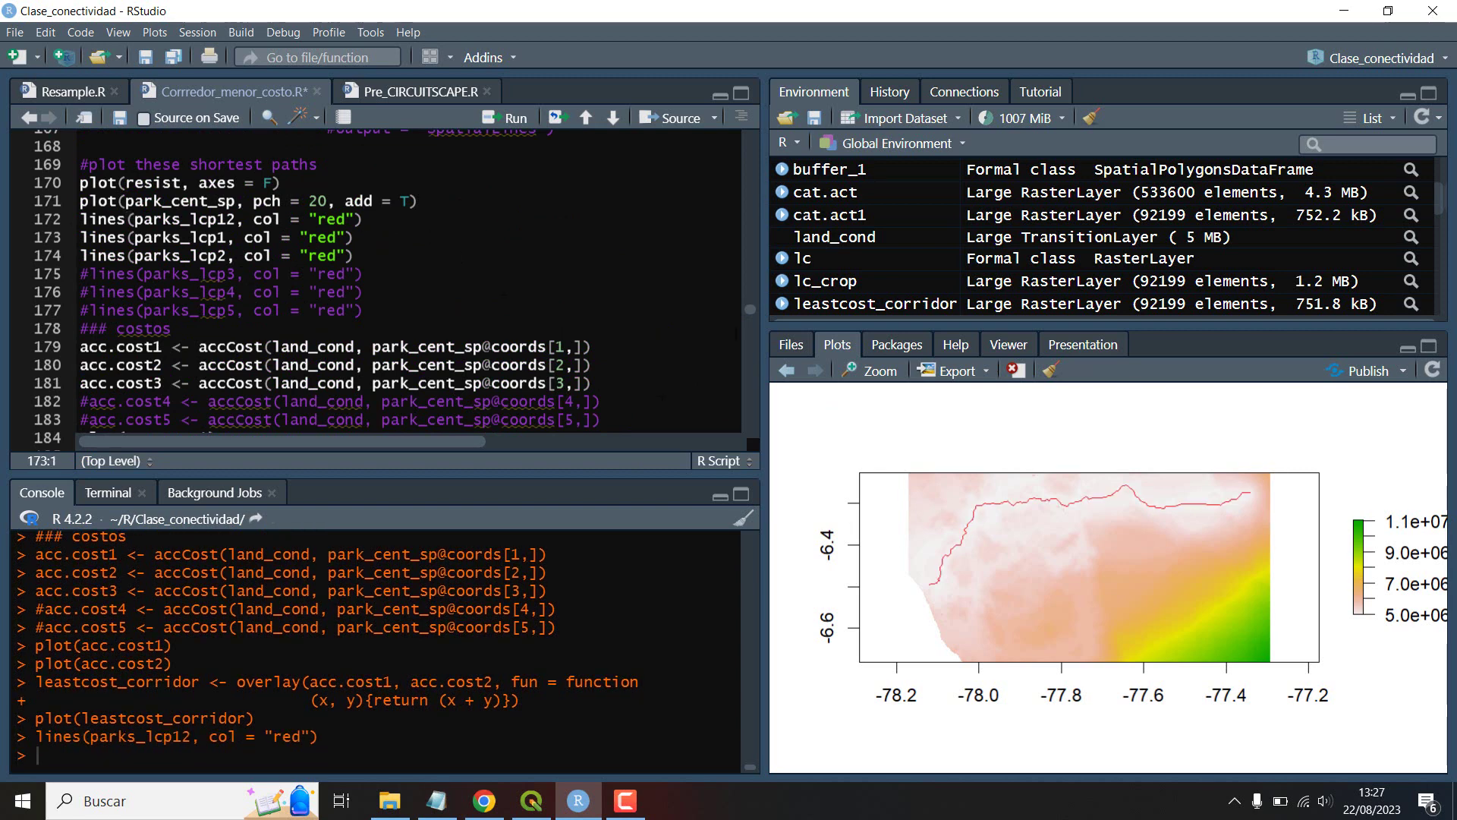
Step: Compute quantile10 of leastcost_corridor with probs = 0.10 and build leastcost_corridor10 as an NA raster with value 1 where cost is below it
{"action": "scroll", "coordinate": [410, 288], "scroll_direction": "down", "scroll_amount": 2}
{"action": "scroll", "coordinate": [513, 258], "scroll_direction": "down", "scroll_amount": 5}
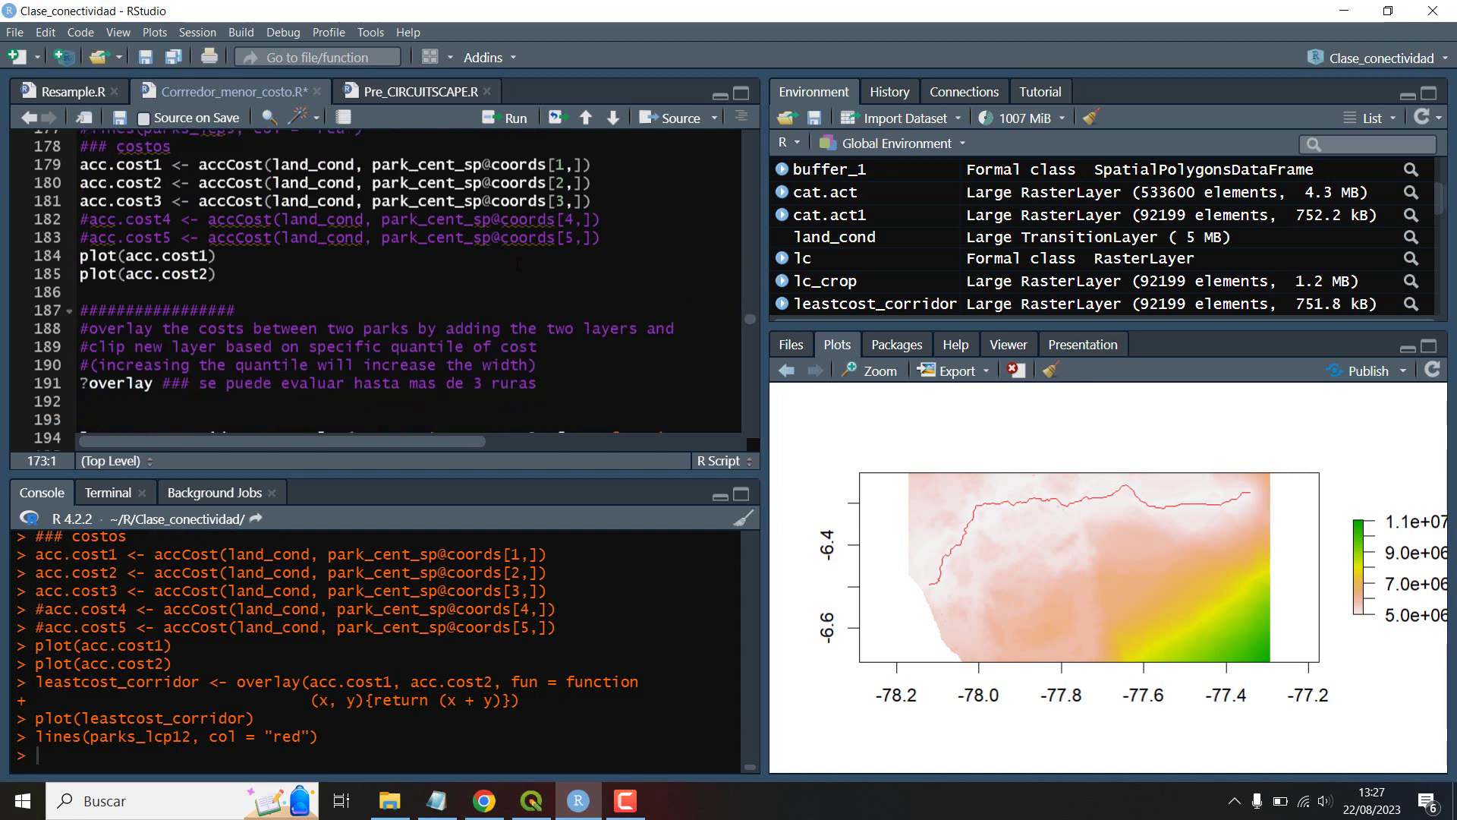
{"action": "scroll", "coordinate": [513, 258], "scroll_direction": "down", "scroll_amount": 3}
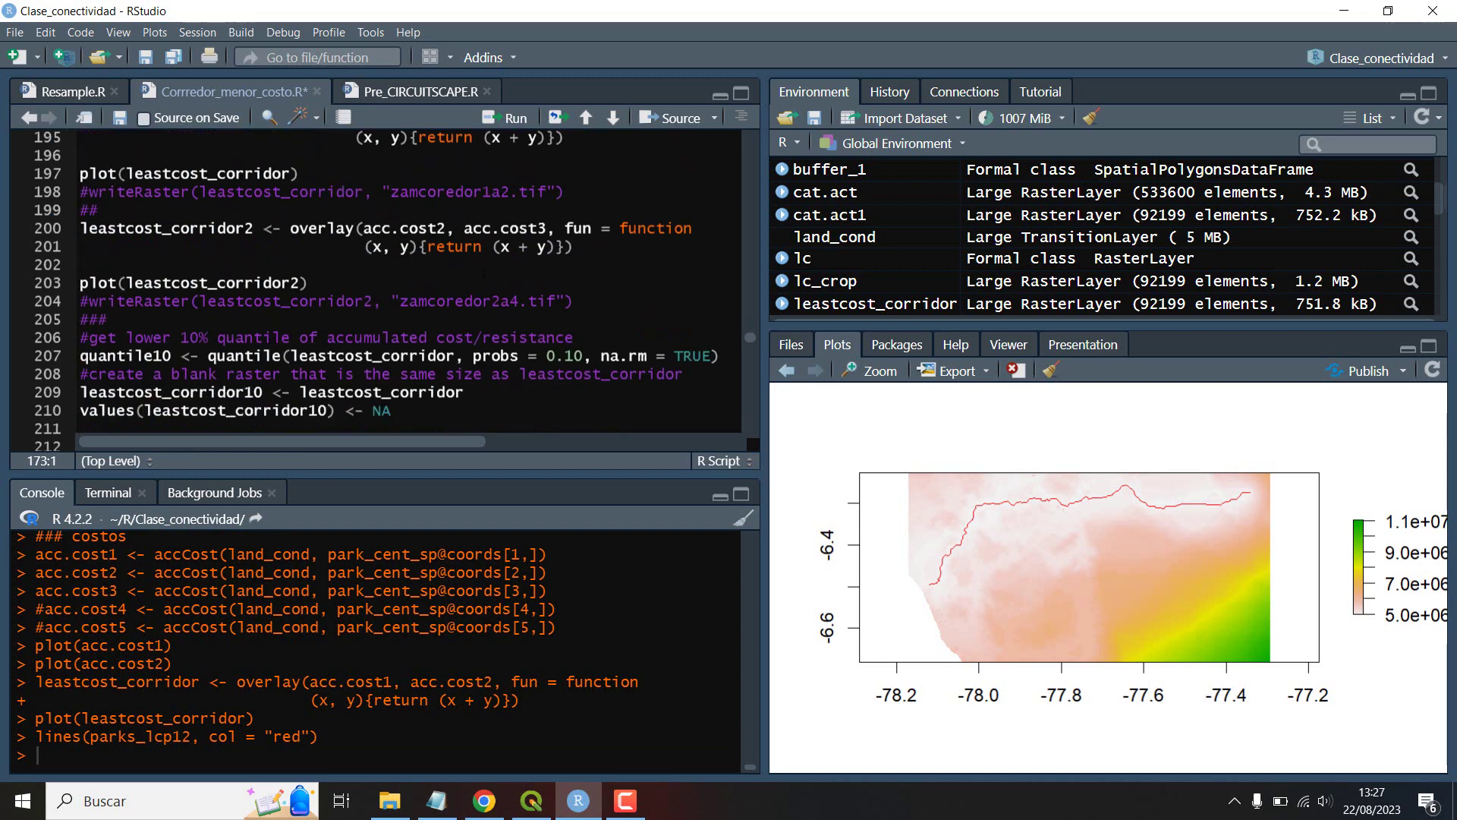
{"action": "left_click", "coordinate": [585, 310]}
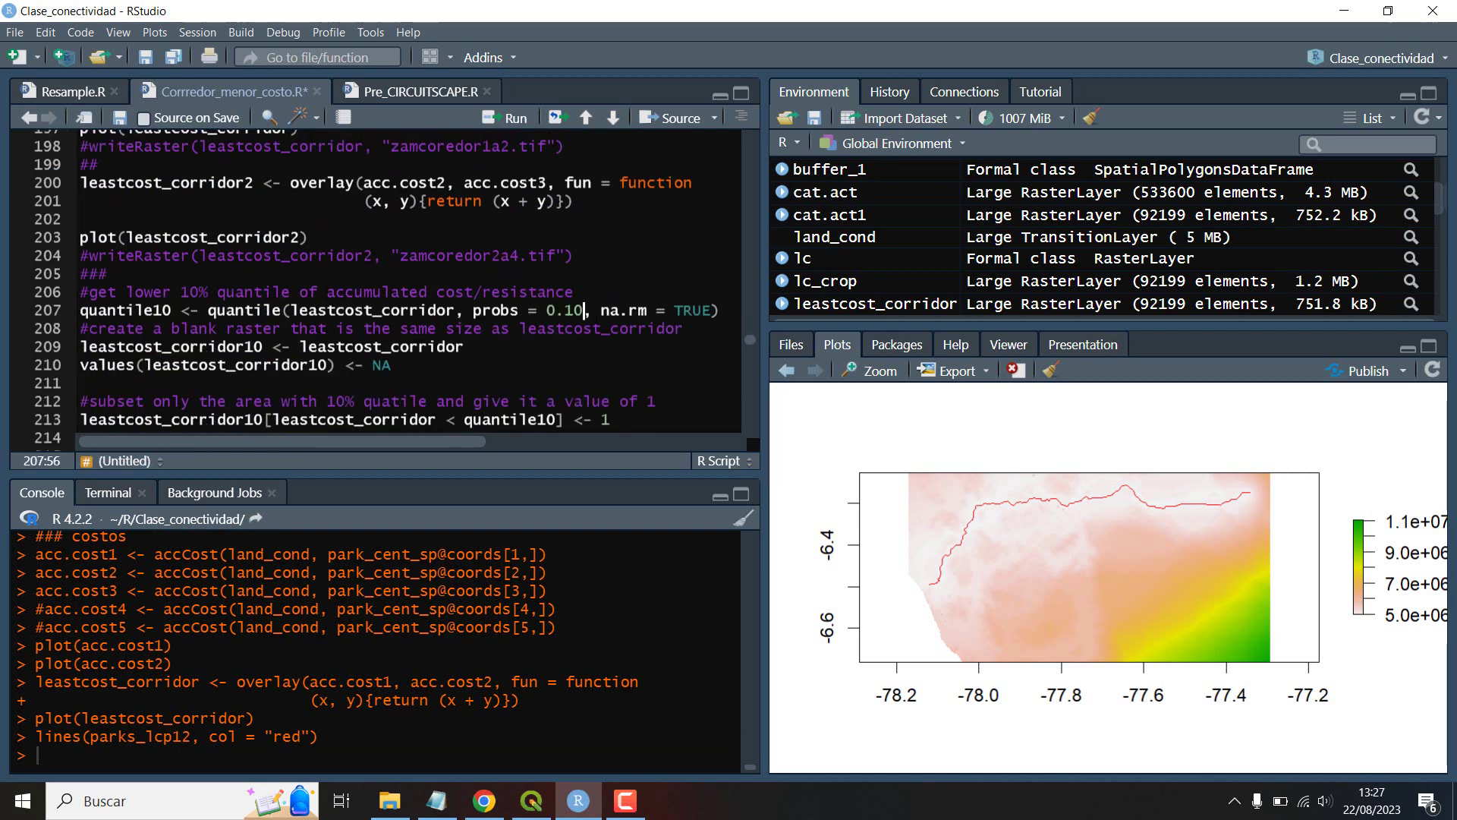
{"action": "key", "text": "ctrl+Return"}
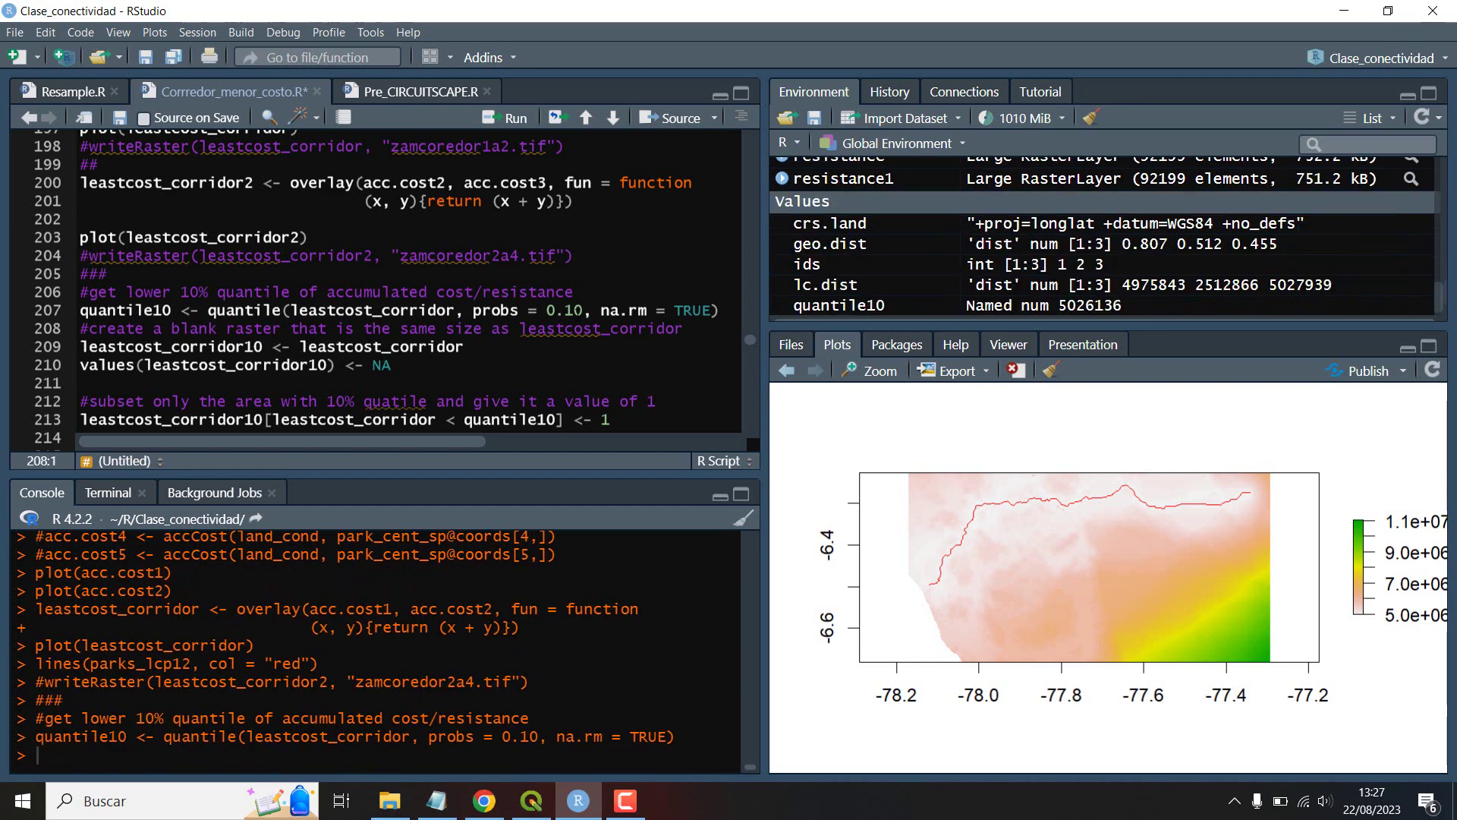
{"action": "key", "text": "ctrl+Return"}
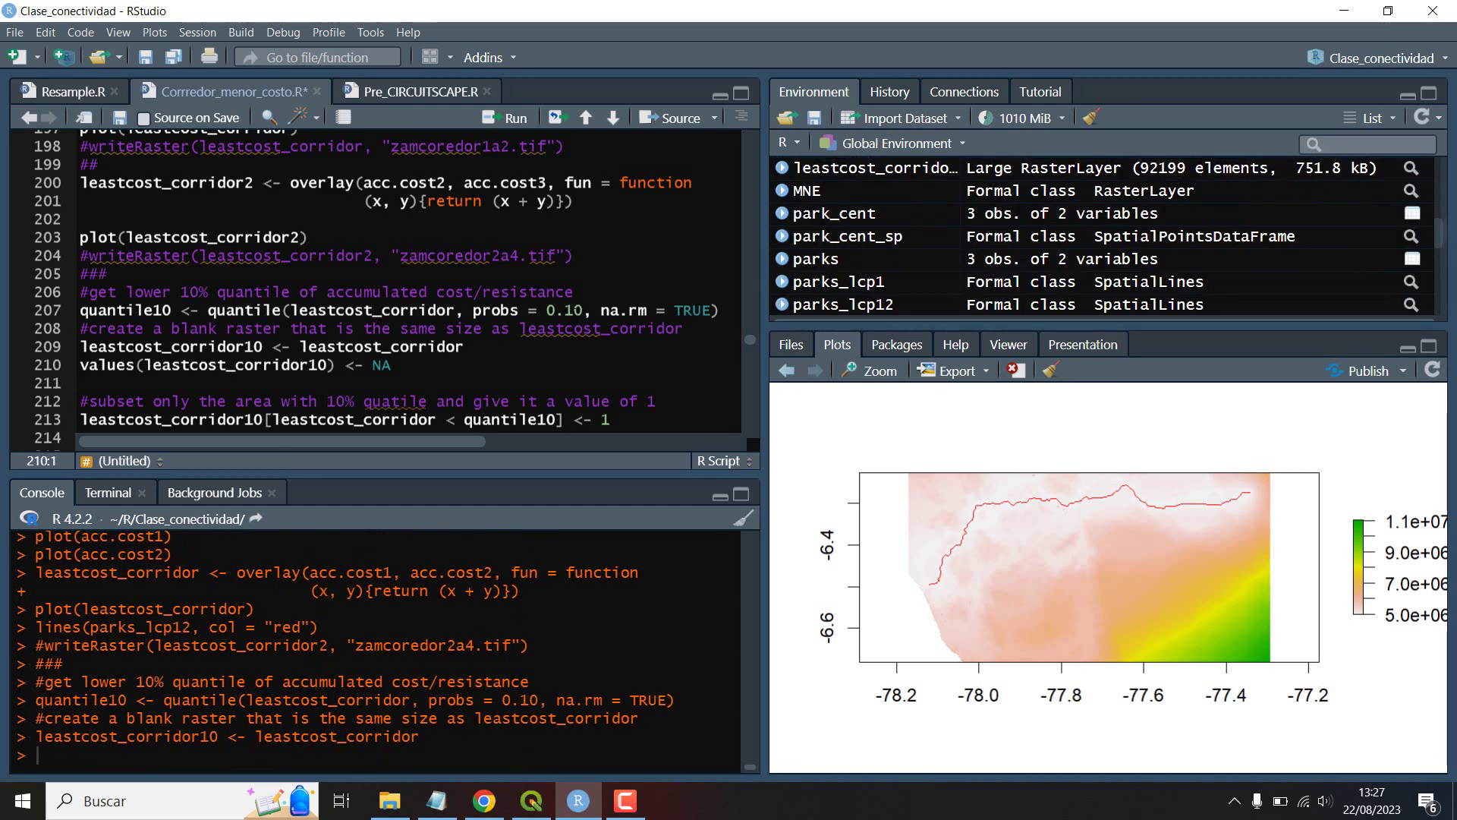
{"action": "key", "text": "ctrl+Return"}
{"action": "key", "text": "ctrl+Return"}
{"action": "key", "text": "ctrl+Return"}
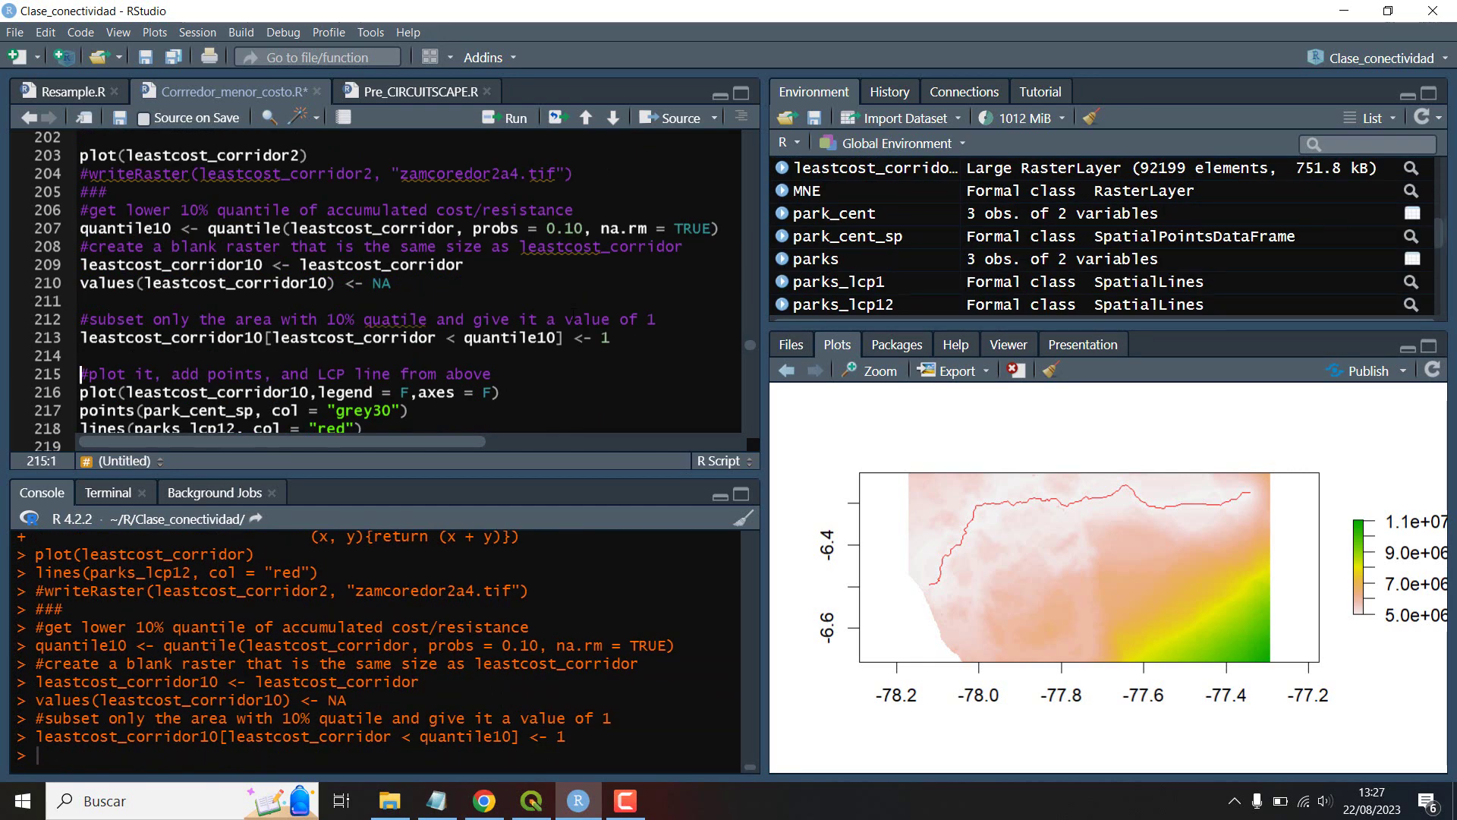
Step: Plot leastcost_corridor10 without legend or axes, adding the park_cent_sp points in grey30 and the parks_lcp12 line in red
{"action": "key", "text": "ctrl+Return"}
{"action": "key", "text": "ctrl+Return"}
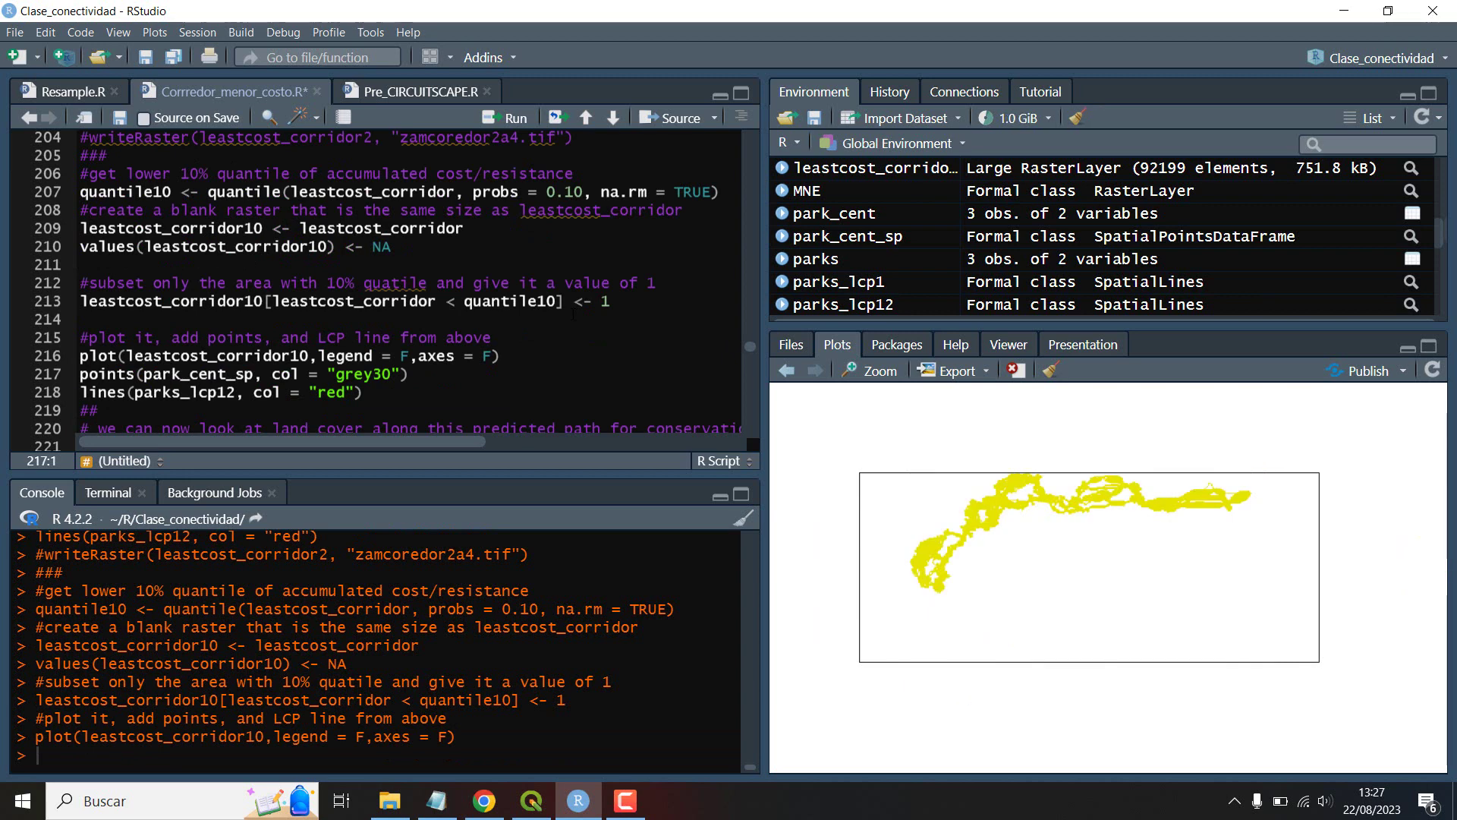
{"action": "key", "text": "ctrl+Return"}
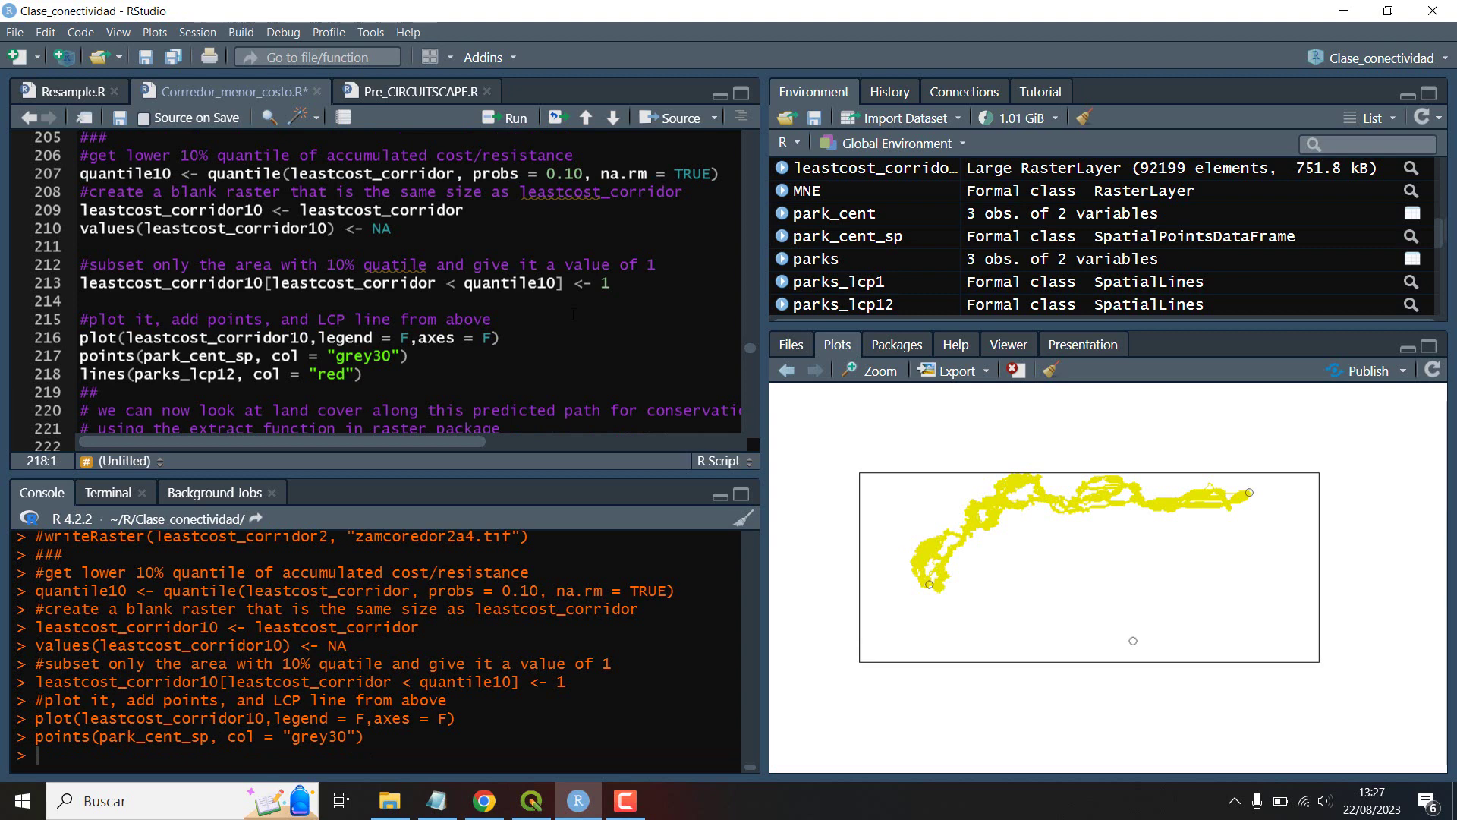
{"action": "key", "text": "ctrl+Return"}
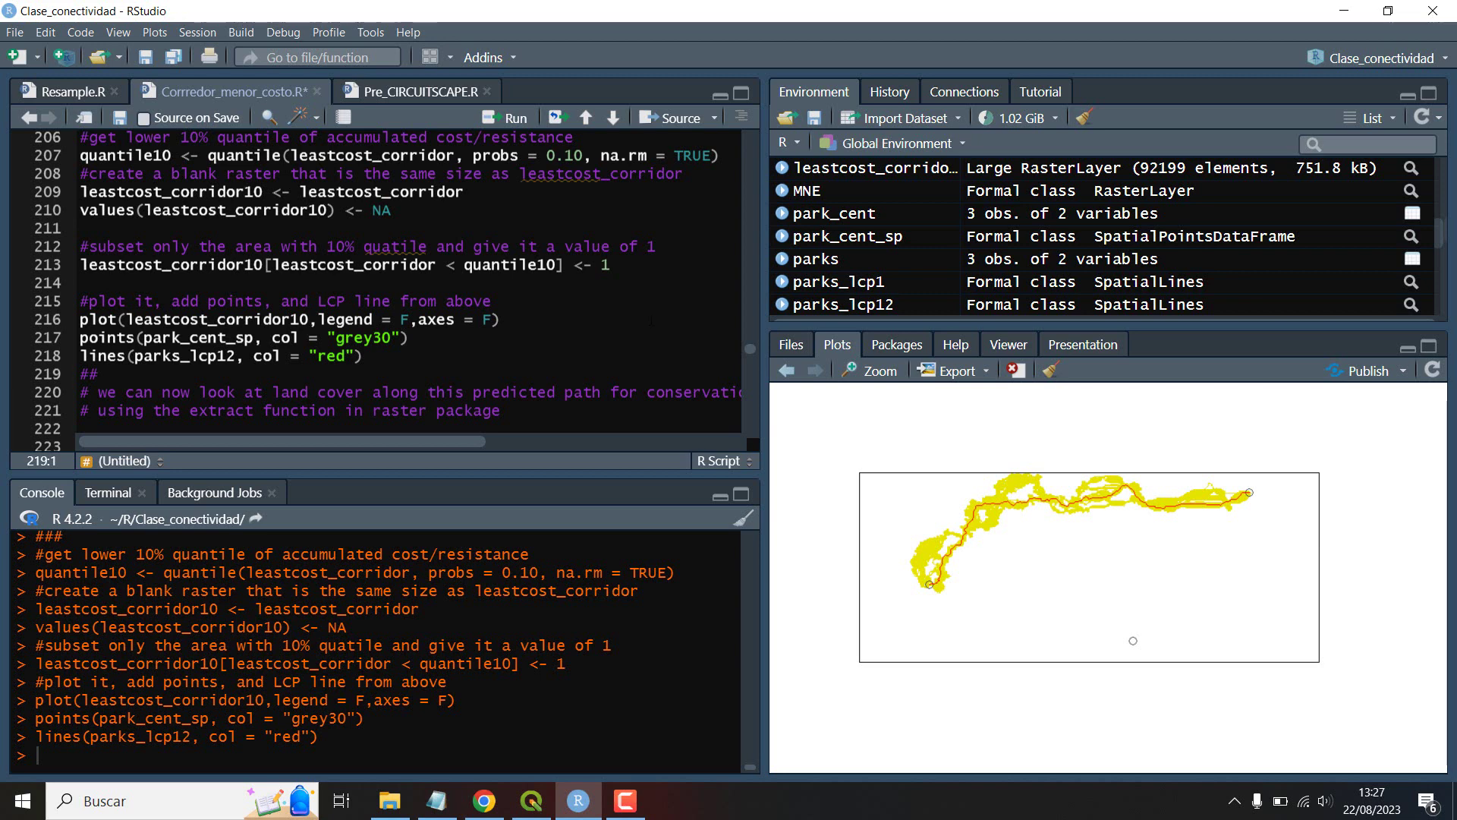
Step: Extract the lc_crop land cover along parks_lcp12 into lcp.land and tabulate its values
{"action": "scroll", "coordinate": [651, 321], "scroll_direction": "down", "scroll_amount": 5}
{"action": "key", "text": "Down"}
{"action": "key", "text": "Down"}
{"action": "key", "text": "Down"}
{"action": "key", "text": "Down"}
{"action": "key", "text": "Down"}
{"action": "key", "text": "Down"}
{"action": "key", "text": "Down"}
{"action": "key", "text": "Down"}
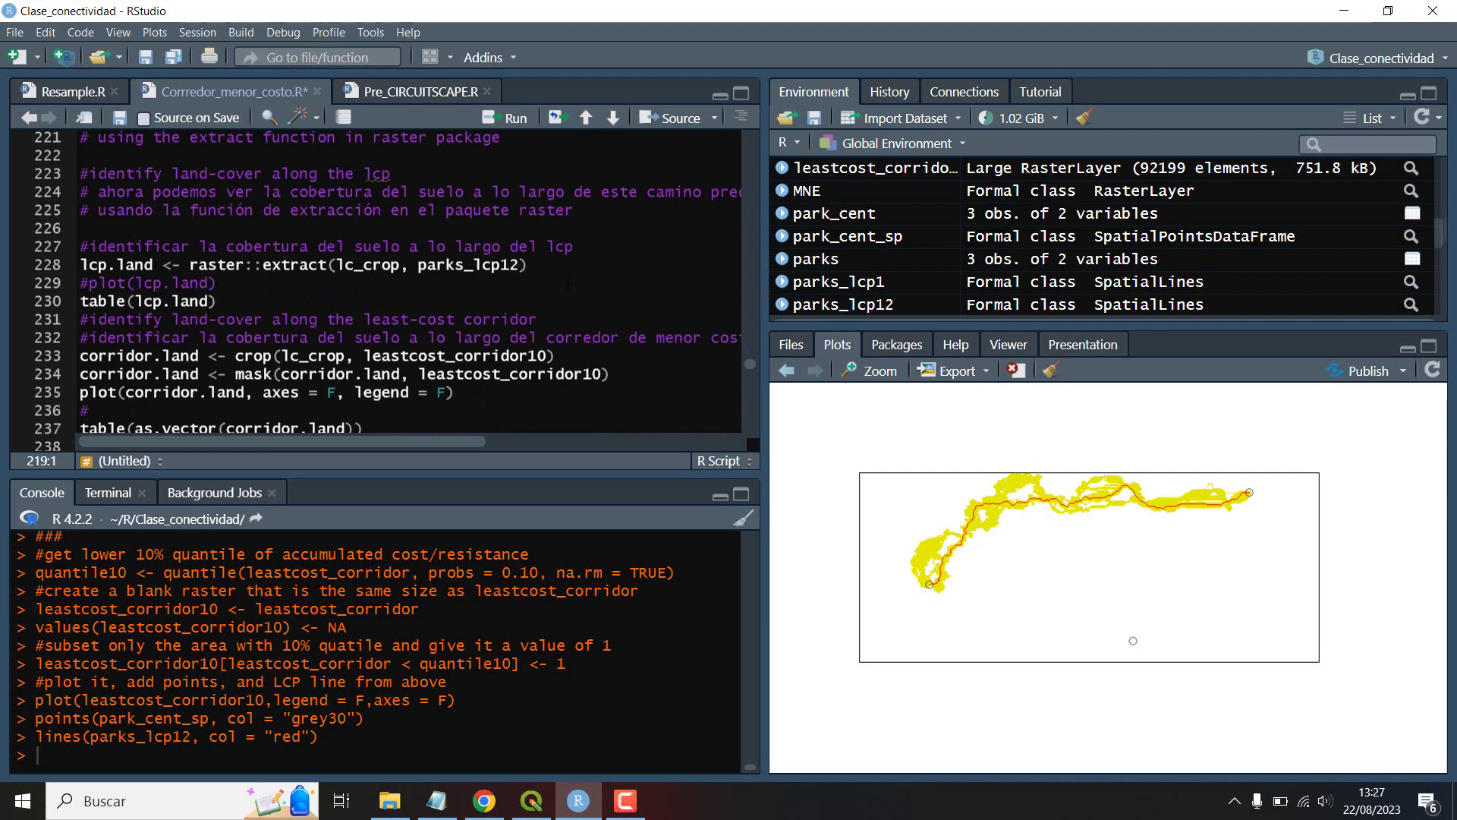
{"action": "key", "text": "ctrl+Return"}
{"action": "key", "text": "ctrl+Return"}
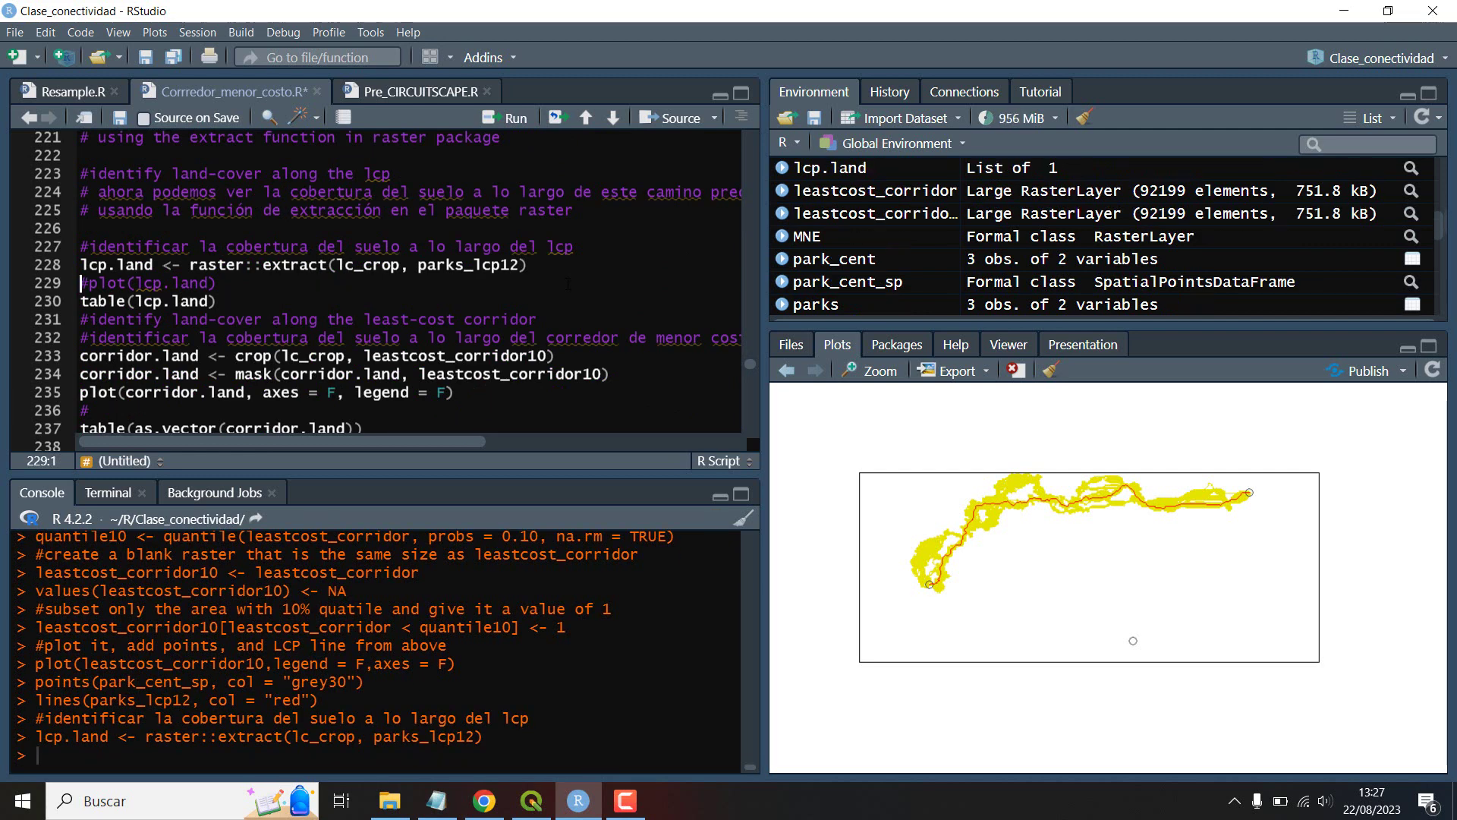
{"action": "key", "text": "ctrl+Return"}
{"action": "key", "text": "ctrl+Return"}
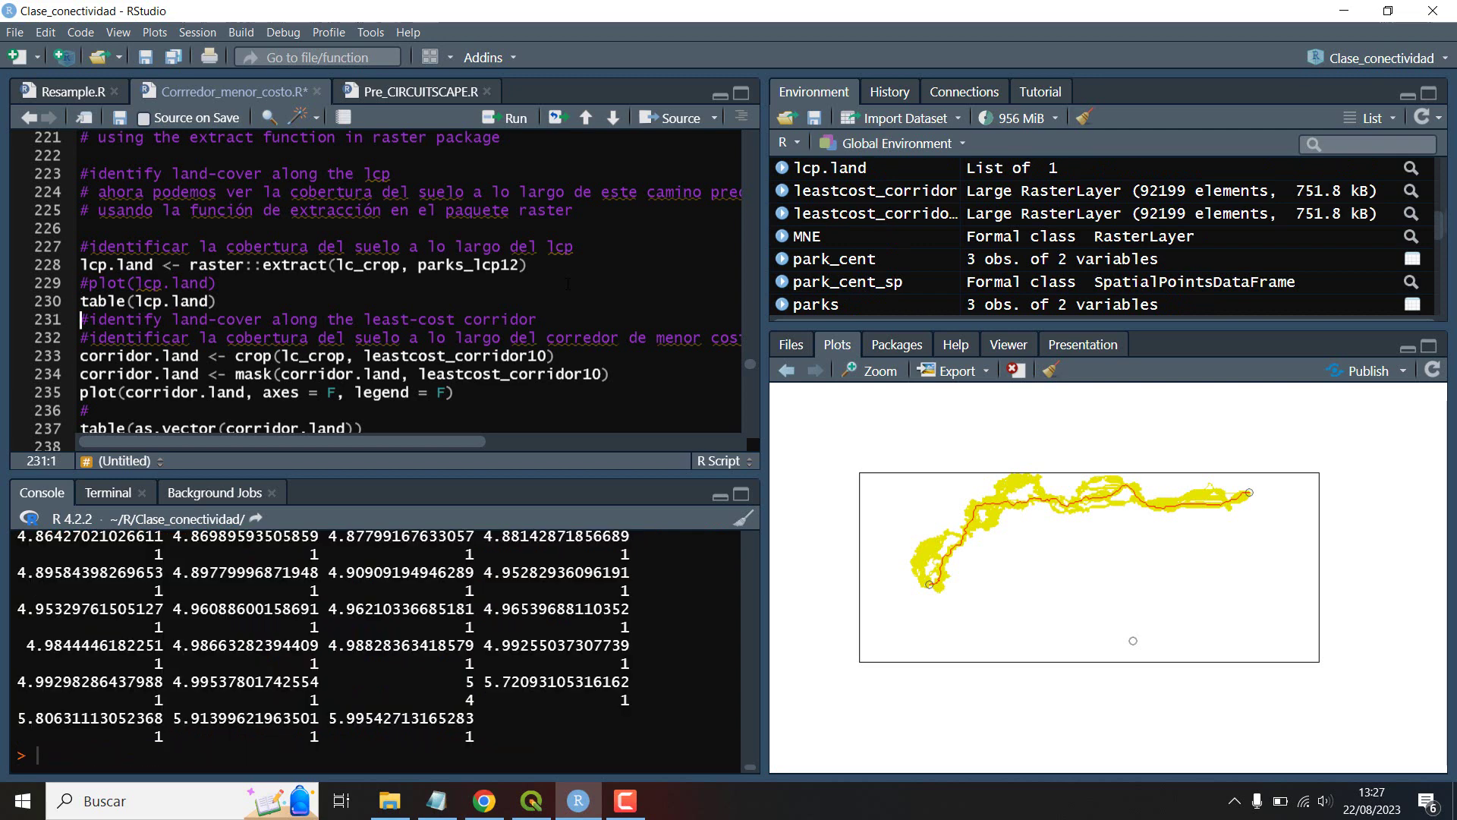
Step: Crop and mask lc_crop with leastcost_corridor10 into corridor.land, and plot it without axes or legend
{"action": "key", "text": "ctrl+Return"}
{"action": "key", "text": "ctrl+Return"}
{"action": "key", "text": "ctrl+Return"}
{"action": "key", "text": "ctrl+Return"}
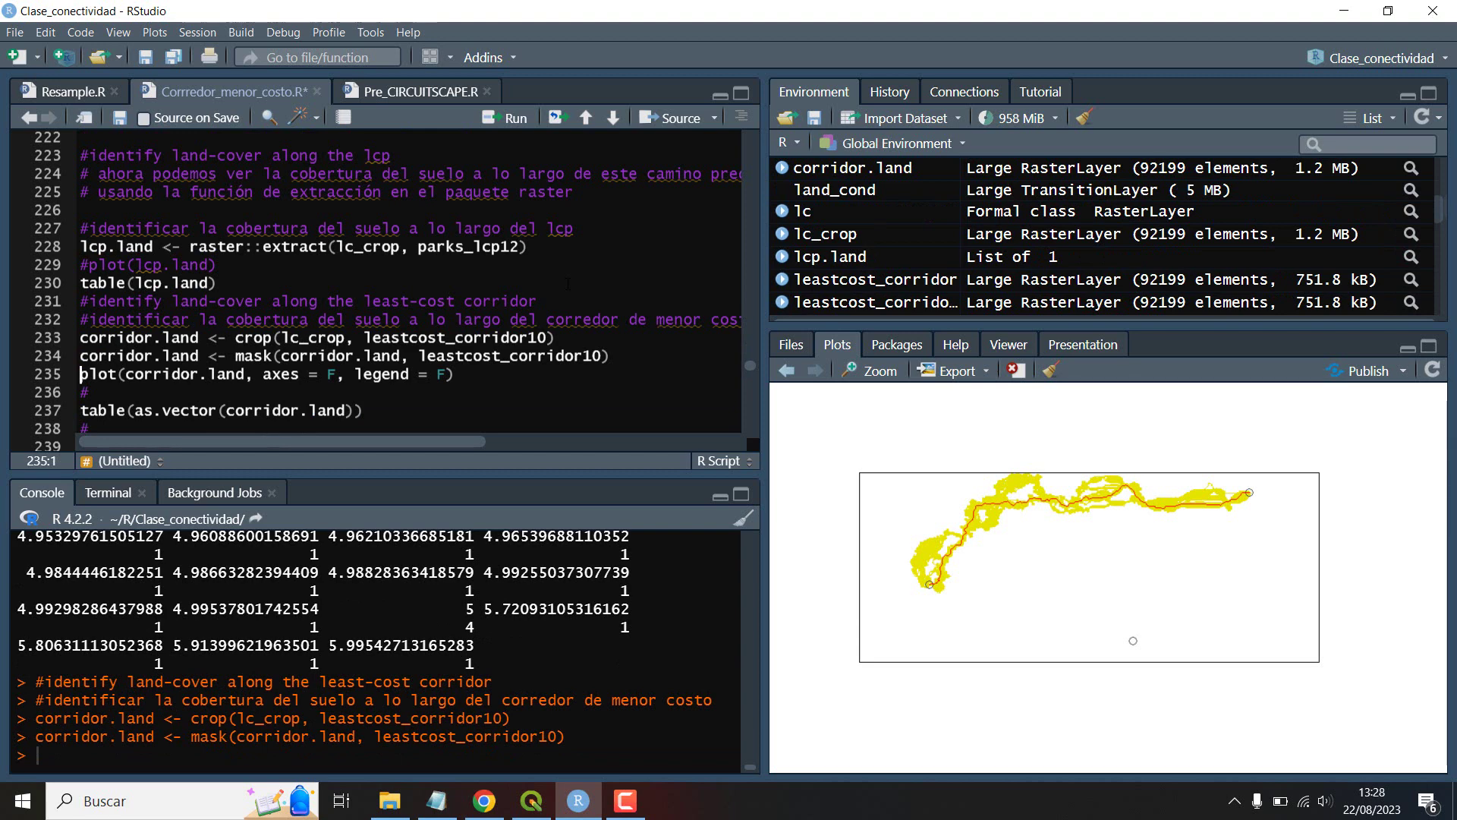
{"action": "key", "text": "ctrl+Return"}
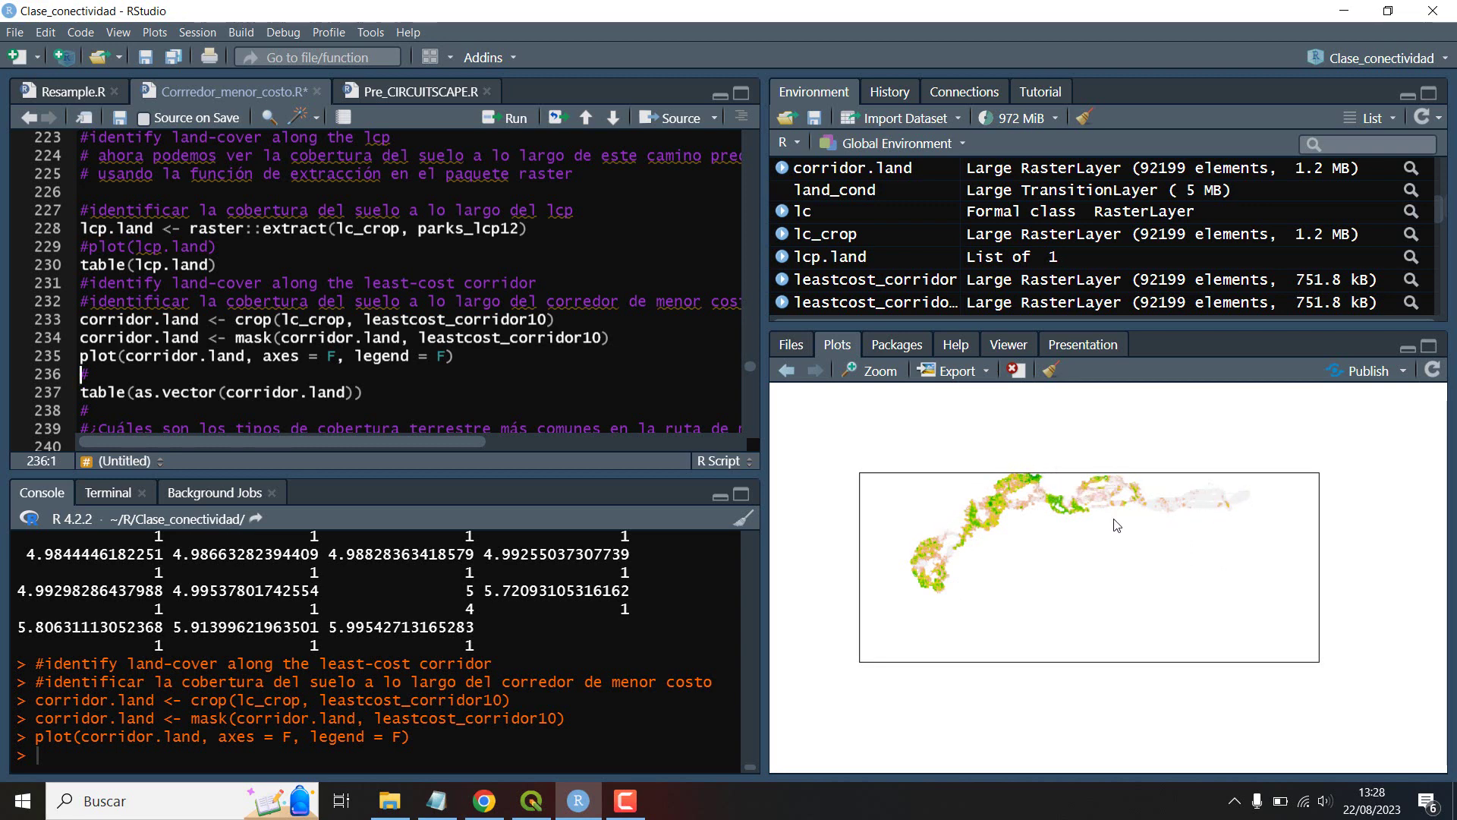
Step: Tabulate the land-cover values of corridor.land as a vector
{"action": "scroll", "coordinate": [445, 297], "scroll_direction": "down", "scroll_amount": 2}
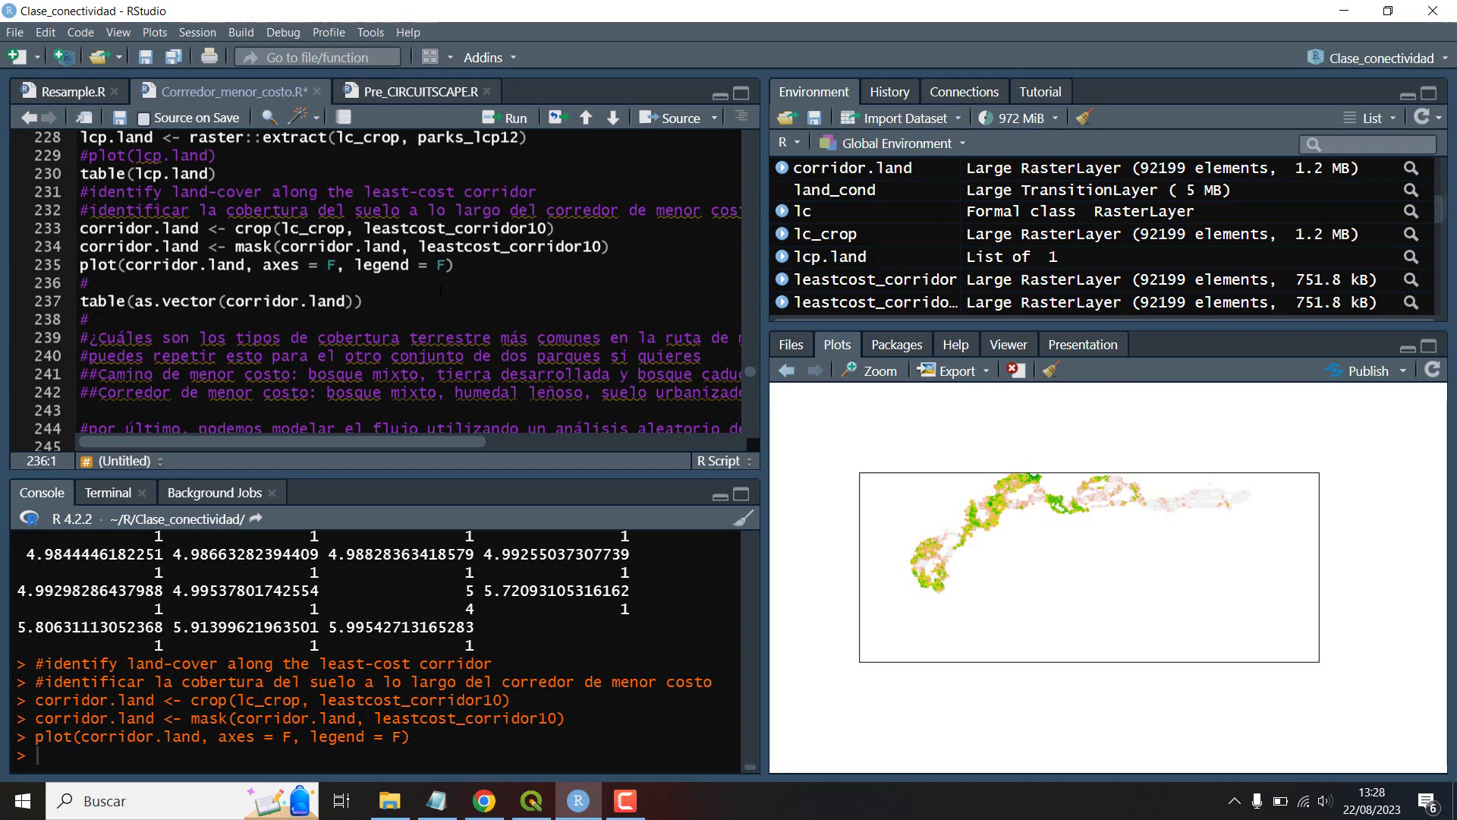
{"action": "key", "text": "ctrl+Return"}
{"action": "key", "text": "ctrl+Return"}
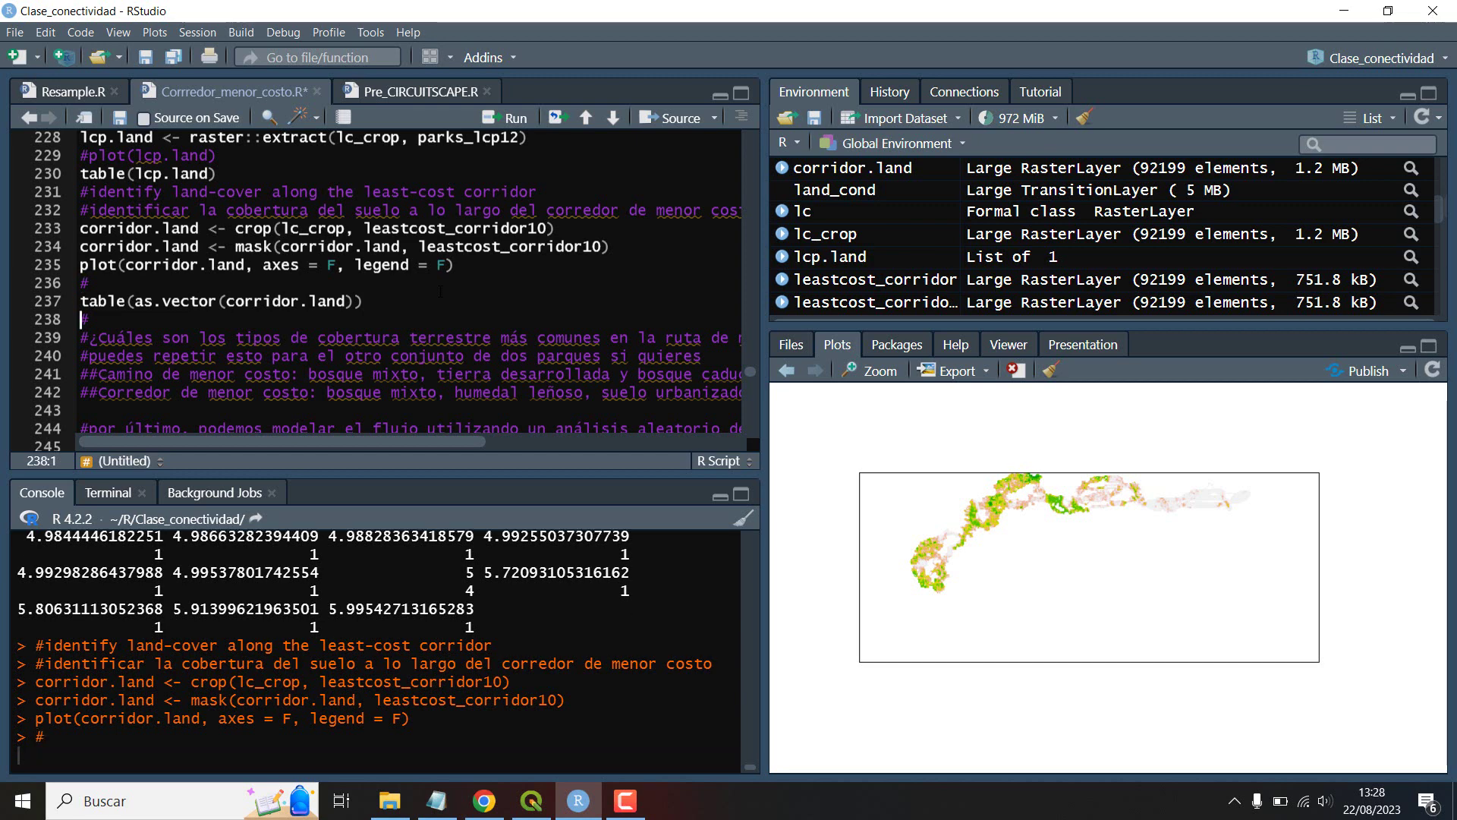
Step: Compute passage.map_t0 from land_cond between park centroids 1 and 2 with theta = 0.00001, and plot it without axes or legend
{"action": "scroll", "coordinate": [440, 292], "scroll_direction": "down", "scroll_amount": 8}
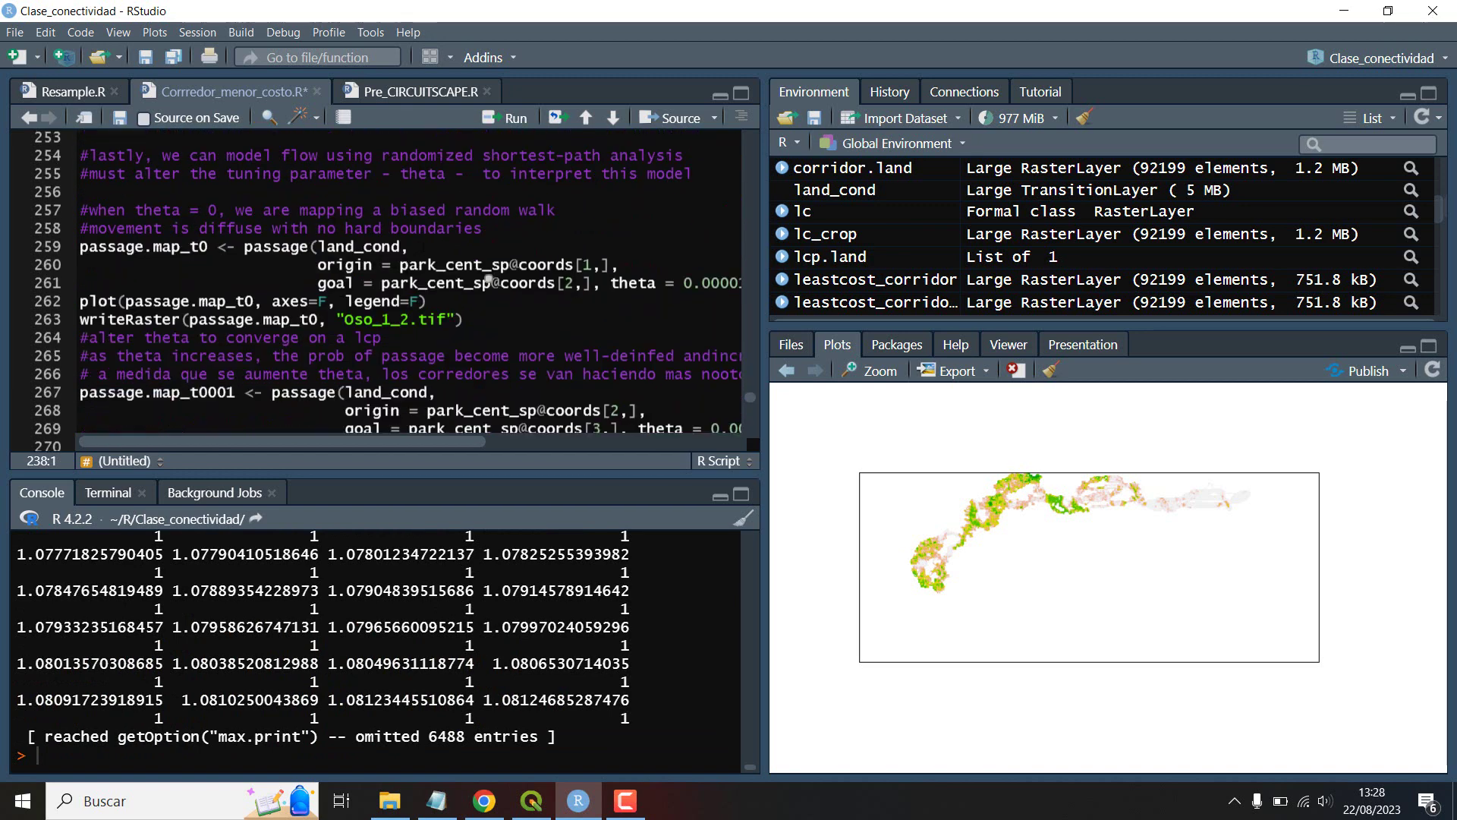
{"action": "left_click", "coordinate": [423, 245]}
{"action": "key", "text": "ctrl+Return"}
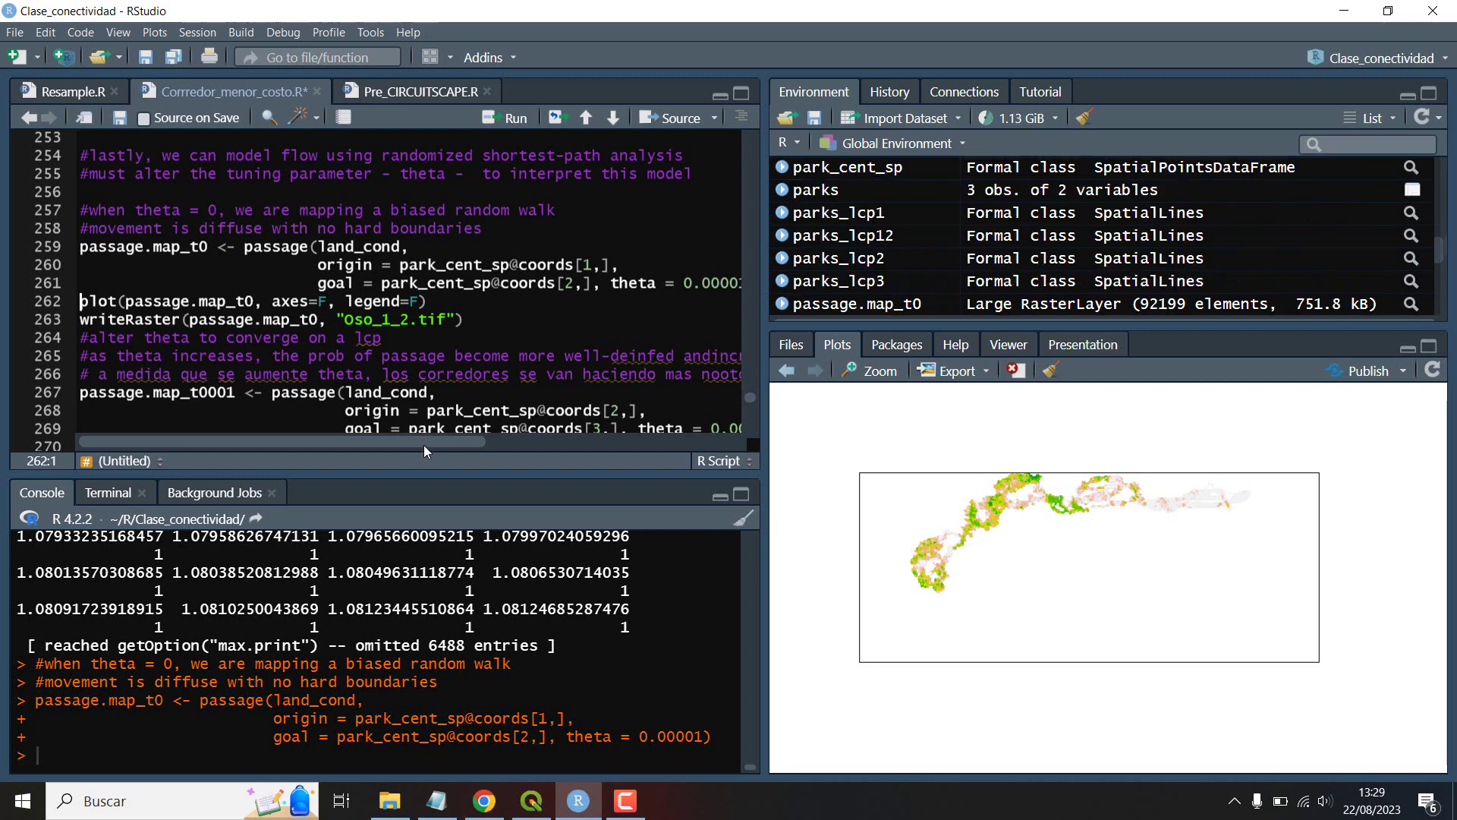
{"action": "scroll", "coordinate": [424, 445], "scroll_direction": "right", "scroll_amount": 2}
{"action": "scroll", "coordinate": [425, 445], "scroll_direction": "left", "scroll_amount": 1}
{"action": "key", "text": "ctrl+Return"}
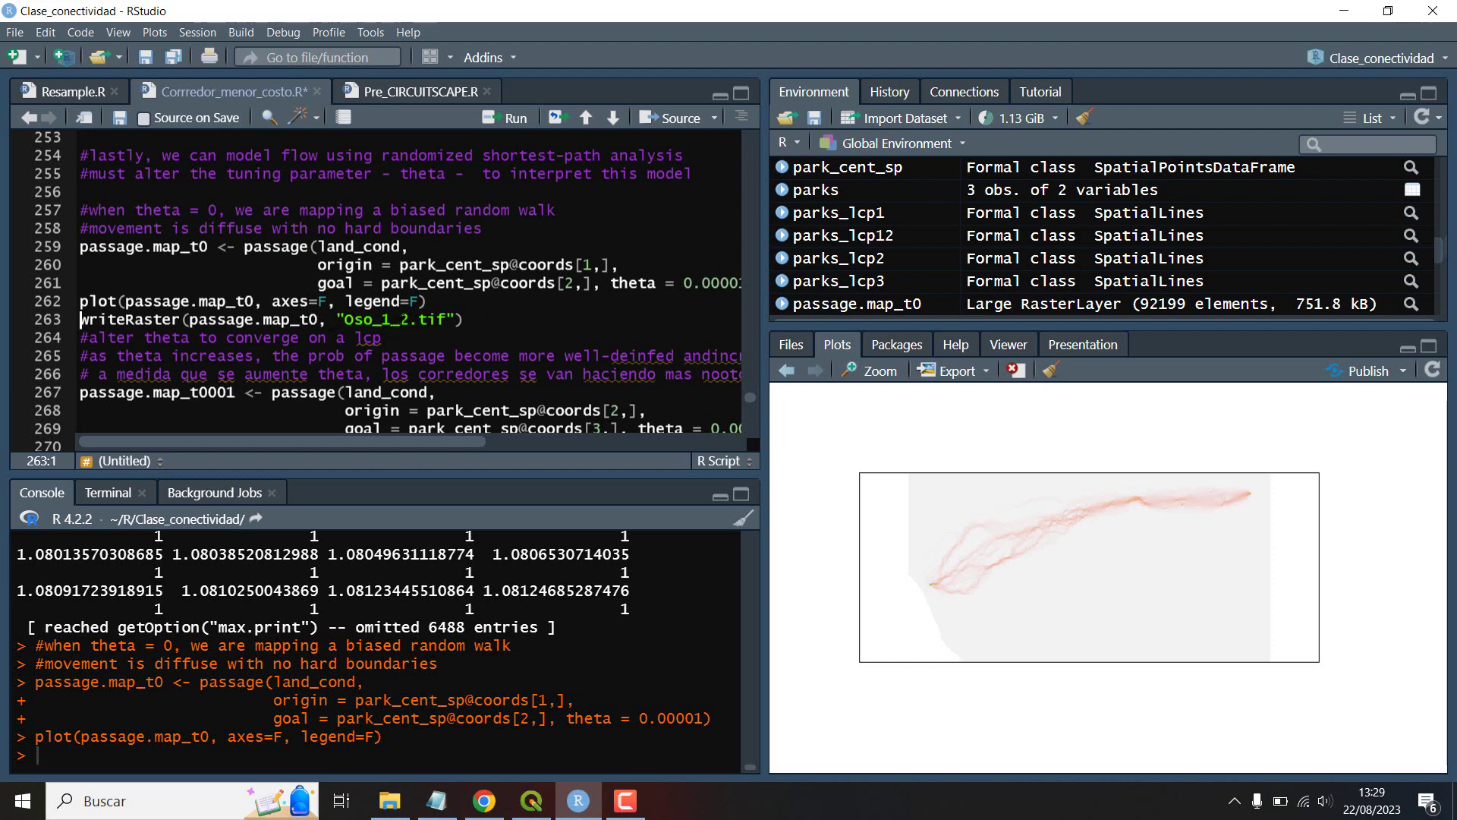
Step: Export the passage.map_t0 raster as OsoA_1_2.tif by changing the file name in the writeRaster line and running it
{"action": "left_click", "coordinate": [373, 319]}
{"action": "type", "text": "A"}
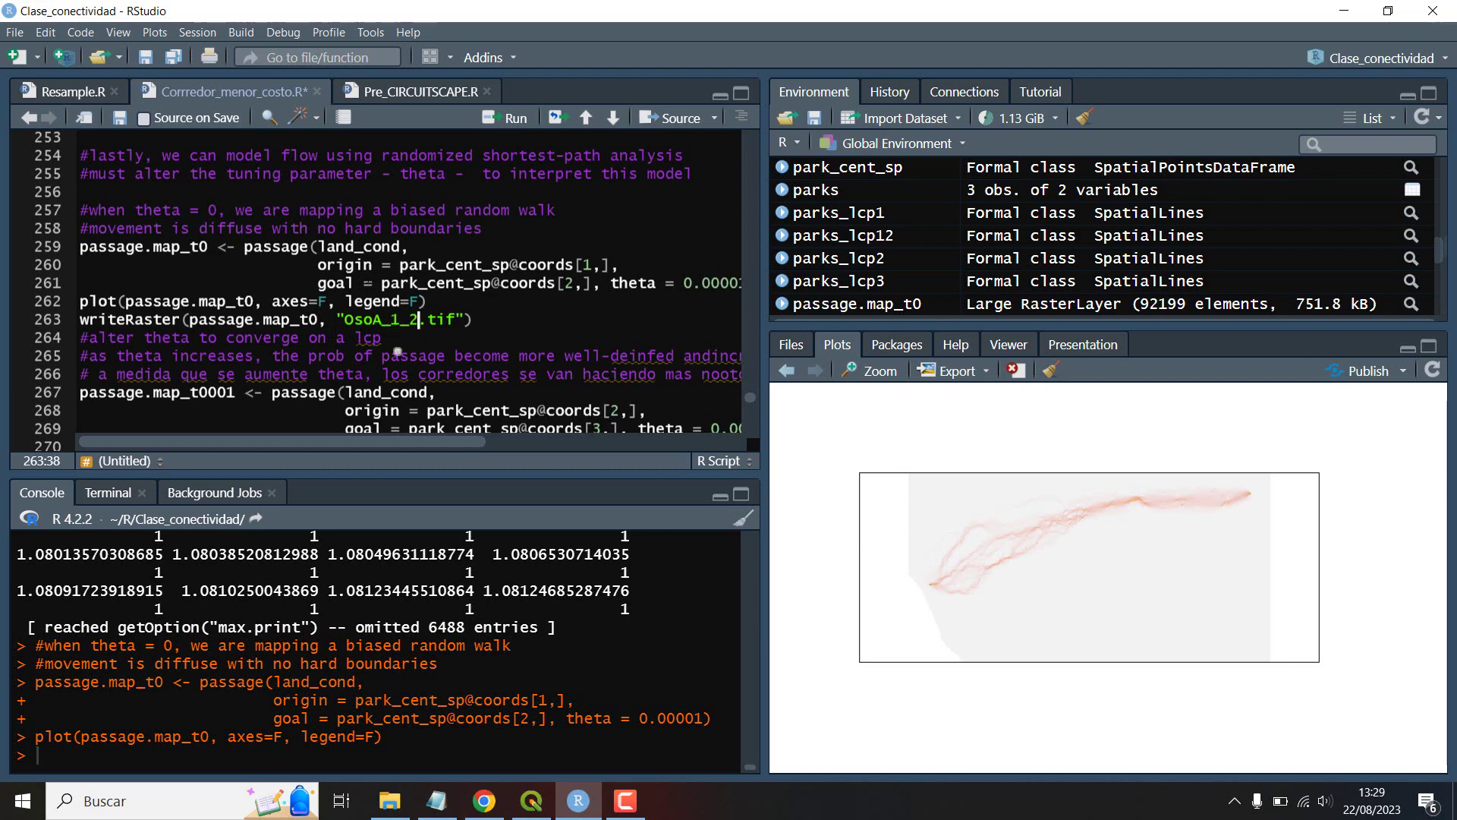
{"action": "key", "text": "ctrl+Return"}
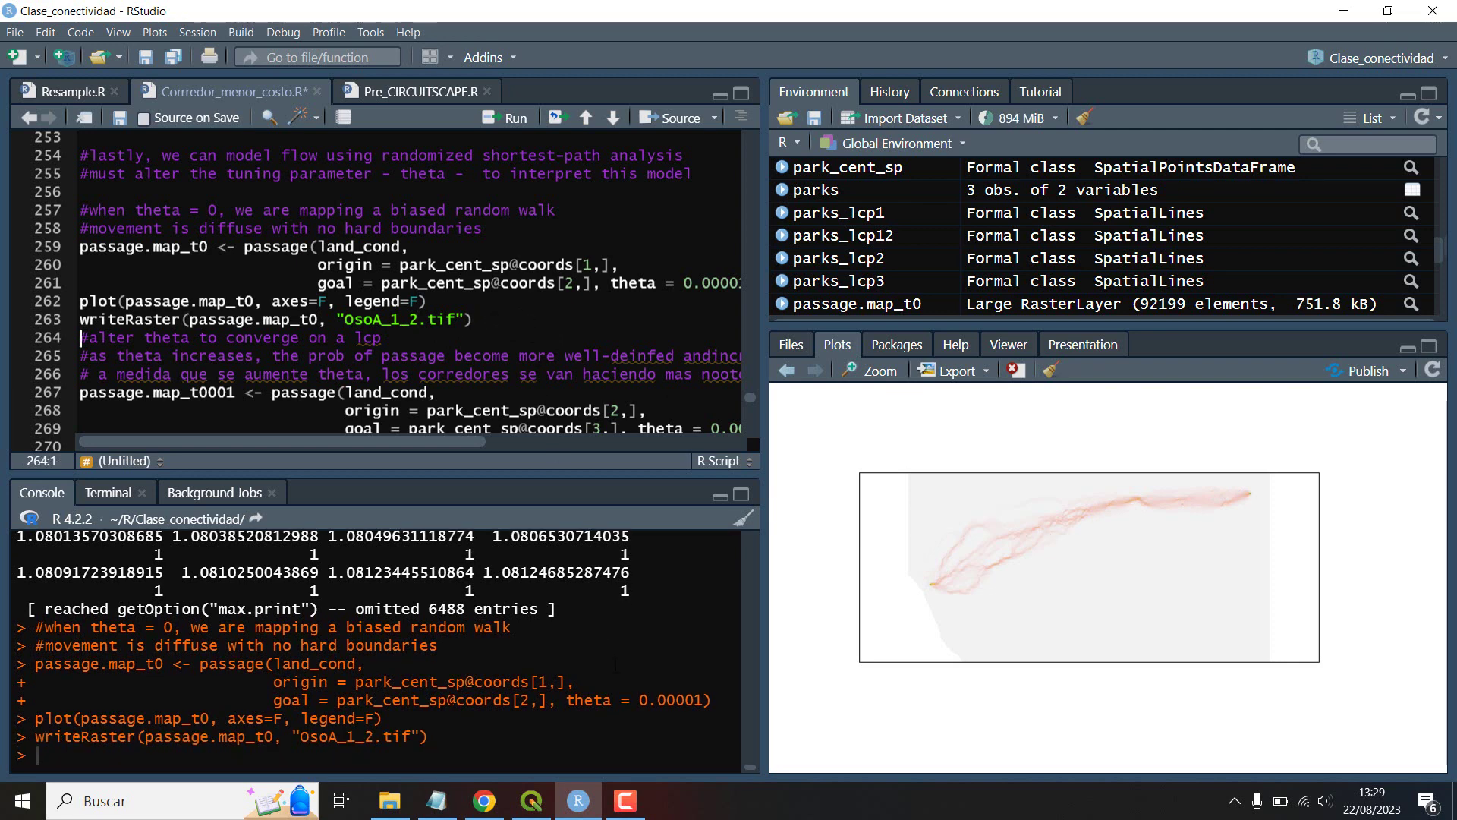
Step: Switch to QGIS and hide the landcover layer, bringing the park patches over the satellite imagery into view
{"action": "left_click", "coordinate": [531, 801]}
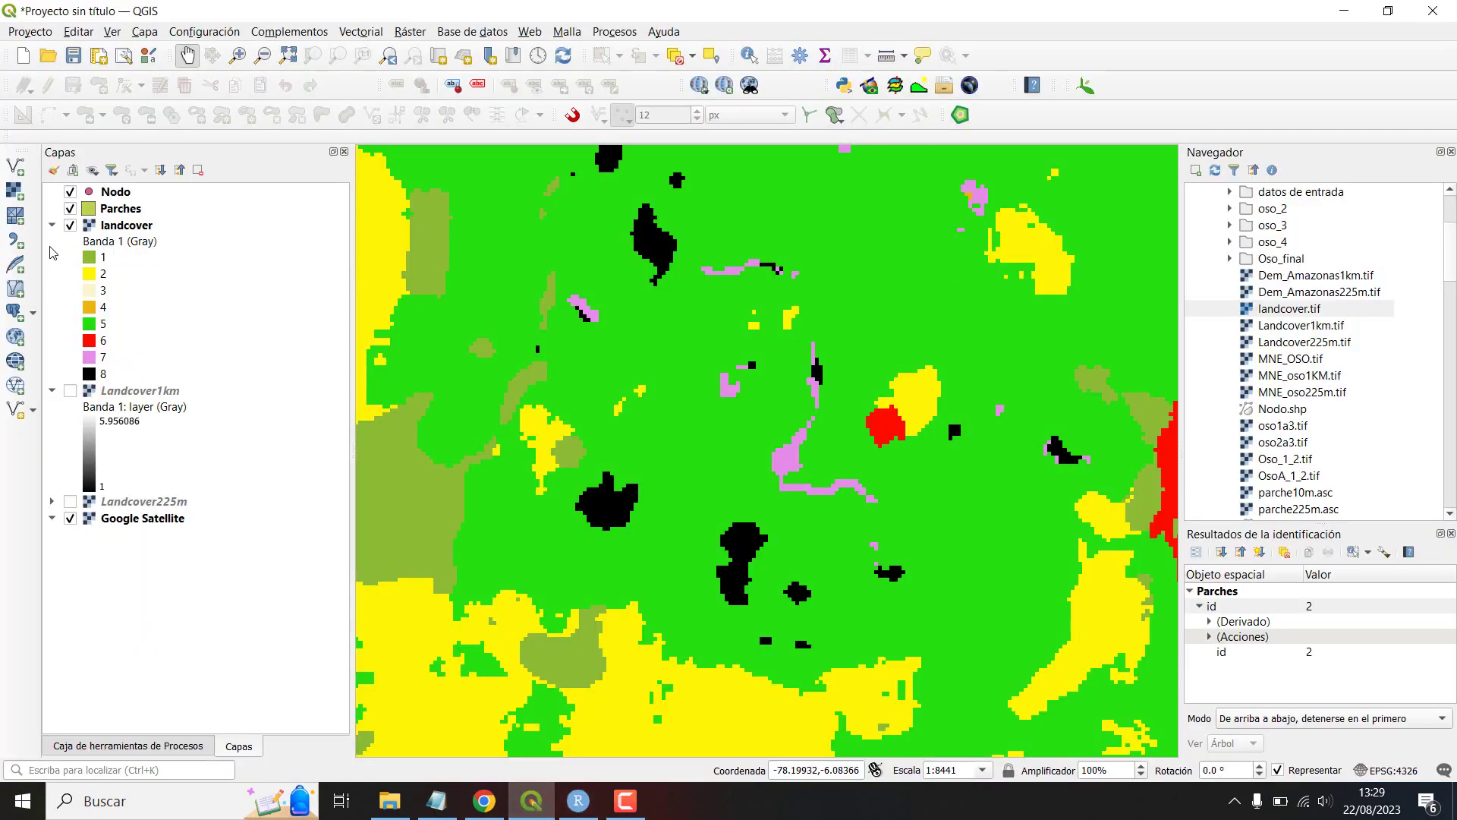
{"action": "left_click", "coordinate": [70, 224]}
{"action": "scroll", "coordinate": [631, 517], "scroll_direction": "down", "scroll_amount": 7}
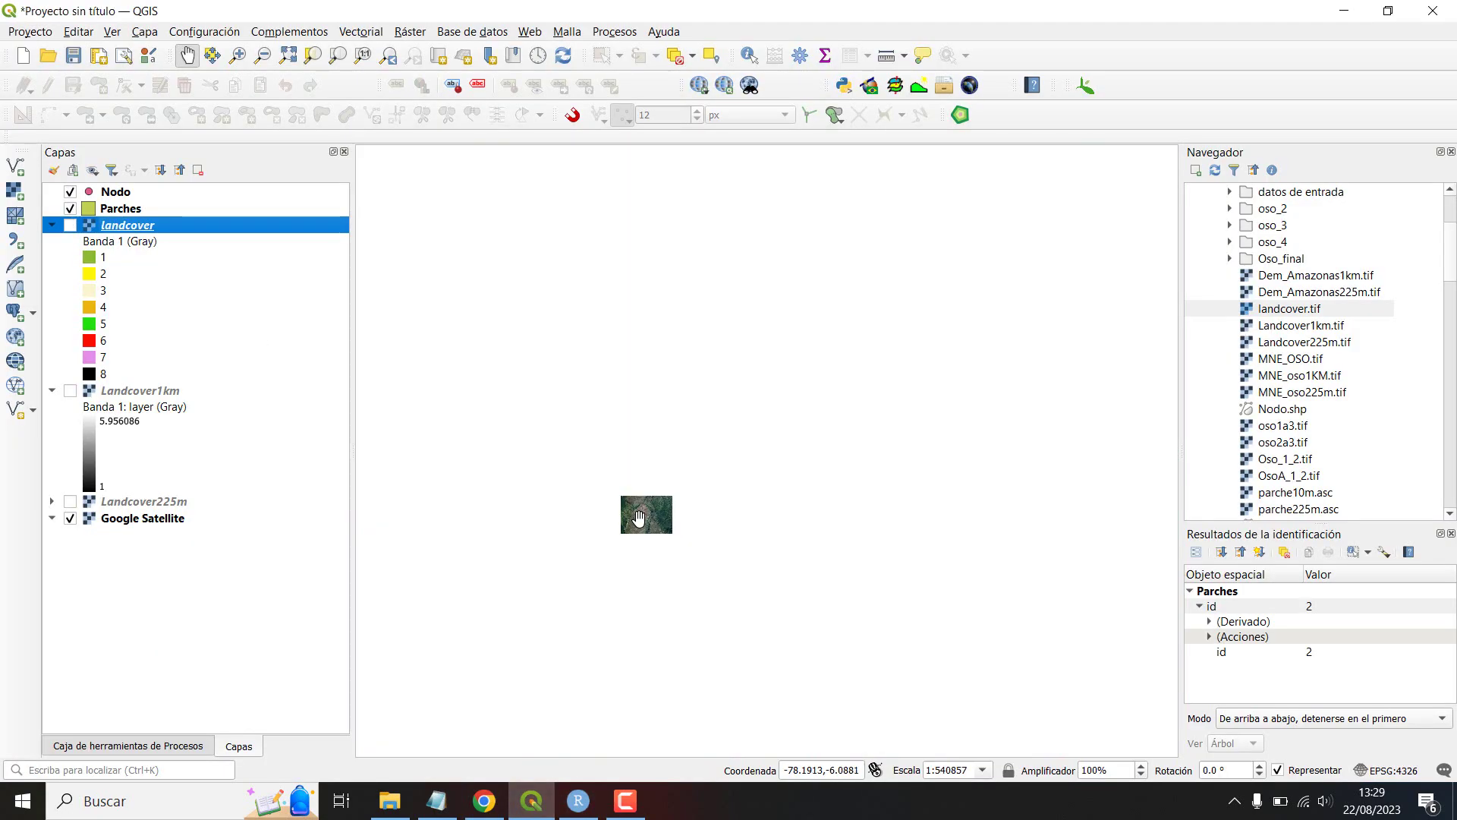
{"action": "left_click_drag", "start_coordinate": [750, 675], "coordinate": [699, 510]}
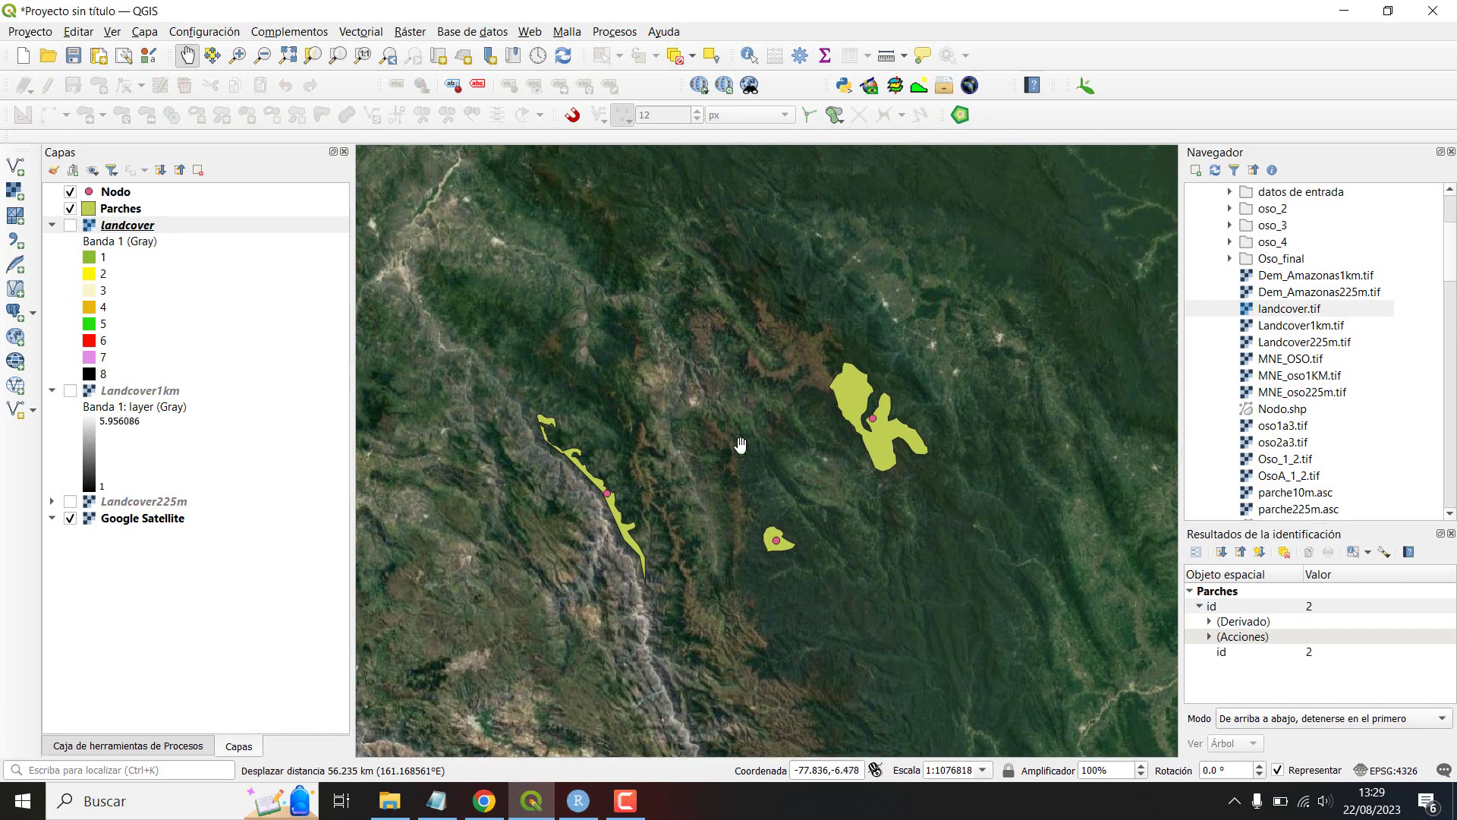
Step: Add the exported OsoA_1_2.tif raster from the project folder to the map
{"action": "scroll", "coordinate": [1344, 330], "scroll_direction": "up", "scroll_amount": 1}
{"action": "scroll", "coordinate": [1332, 328], "scroll_direction": "down", "scroll_amount": 4}
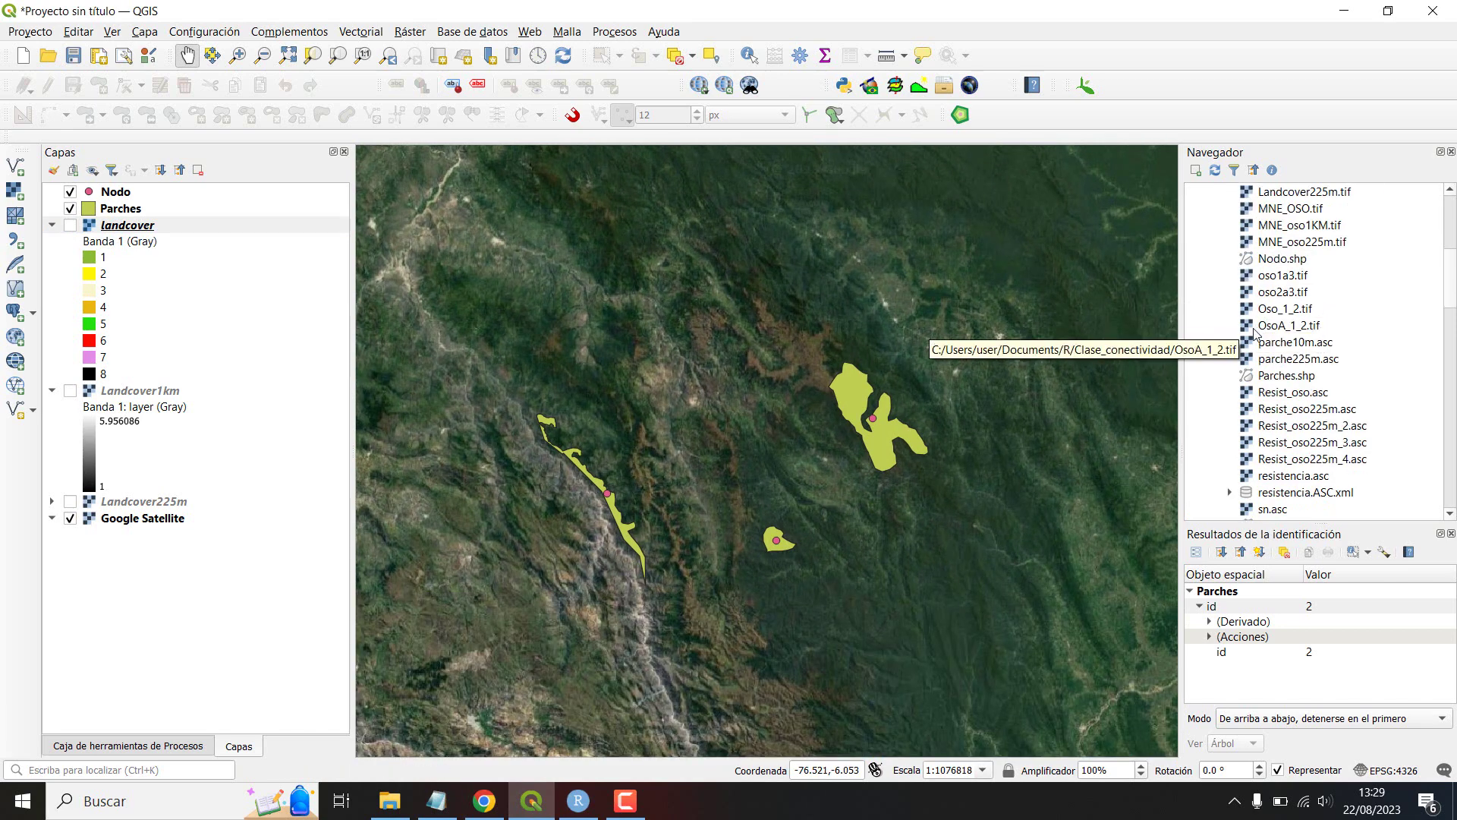
{"action": "left_click_drag", "start_coordinate": [1330, 326], "coordinate": [1005, 352]}
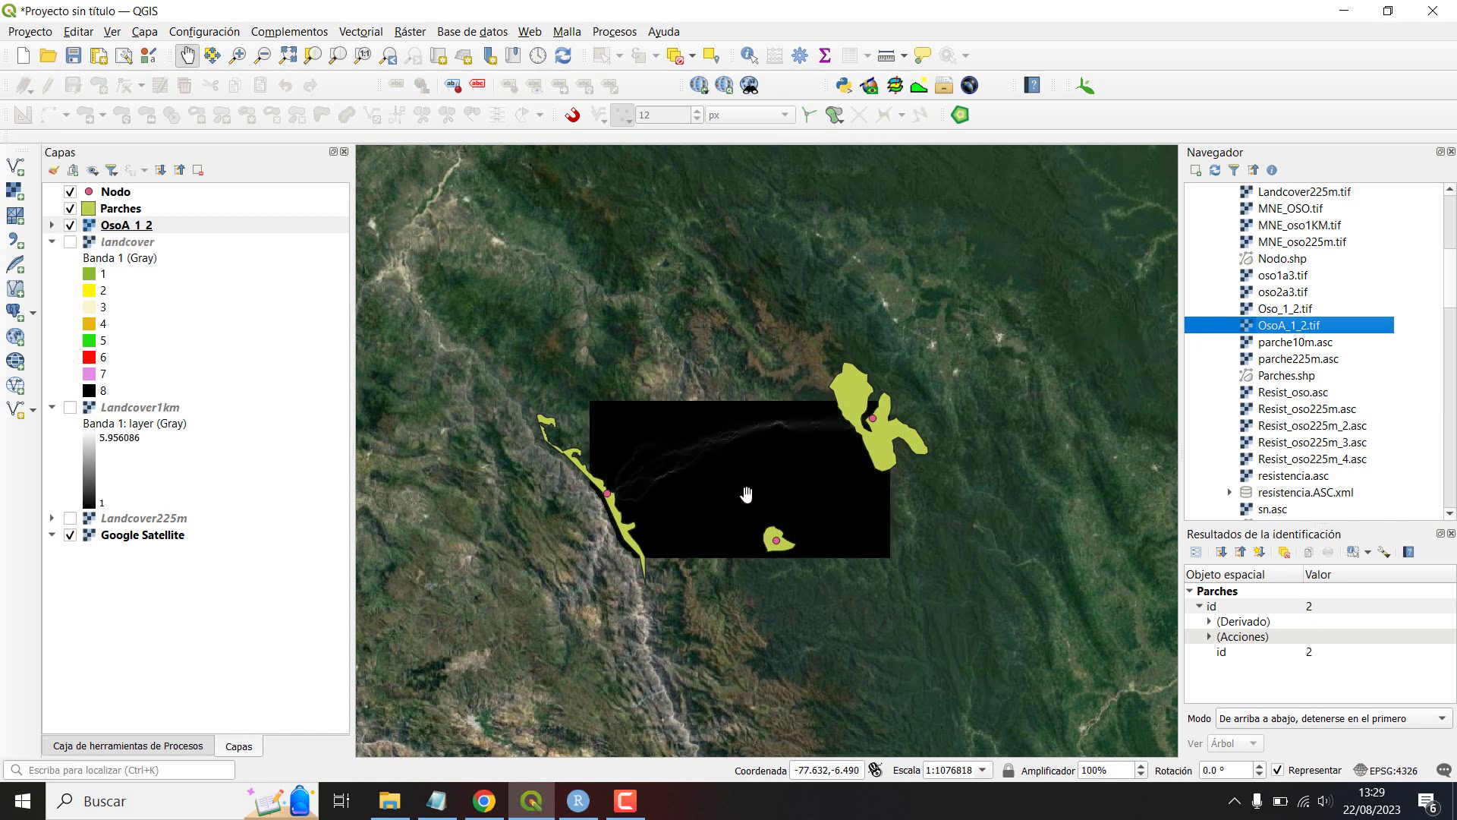
{"action": "scroll", "coordinate": [657, 504], "scroll_direction": "up", "scroll_amount": 1}
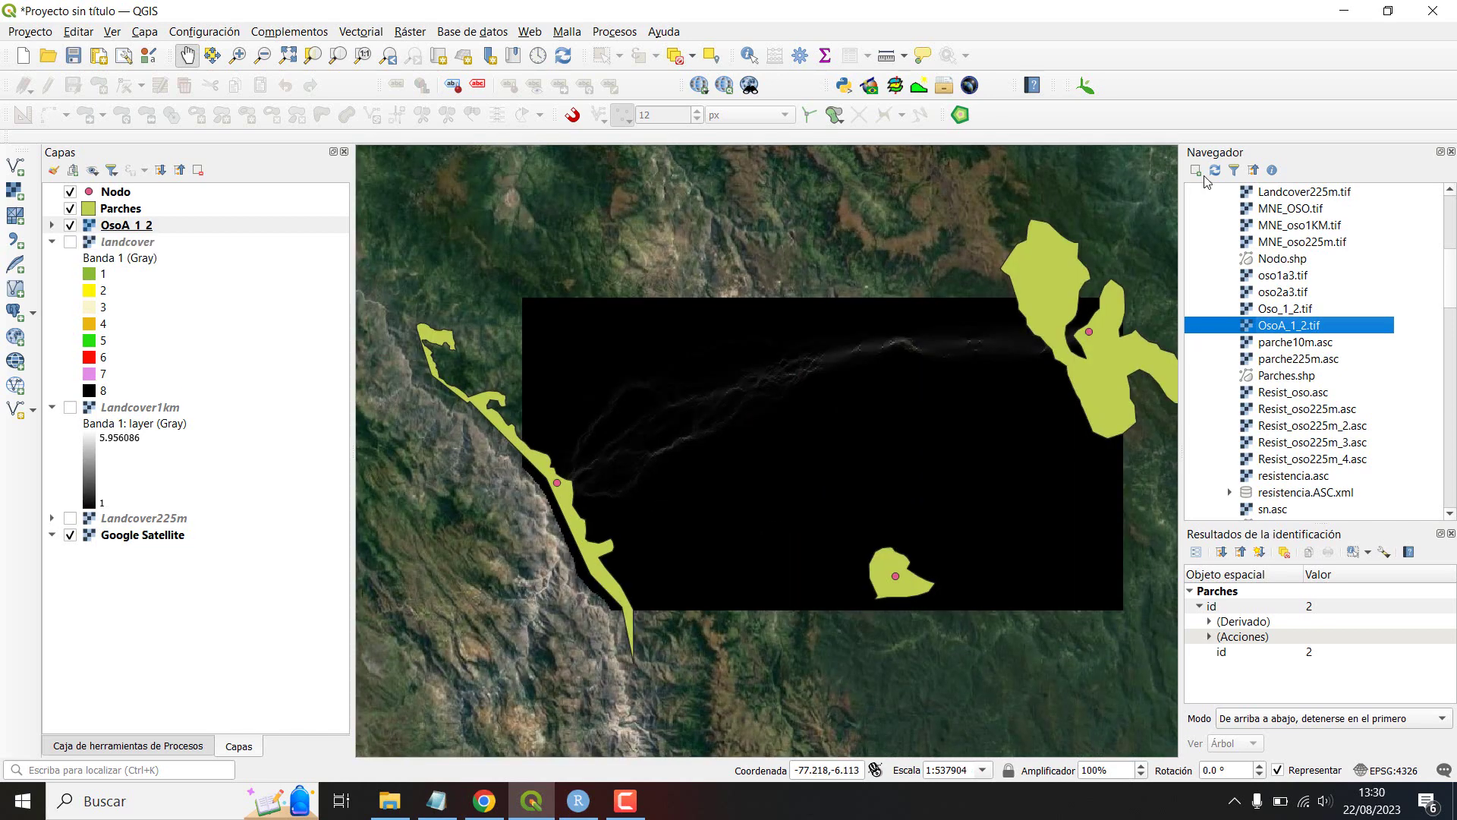
{"action": "scroll", "coordinate": [1213, 219], "scroll_direction": "up", "scroll_amount": 3}
{"action": "scroll", "coordinate": [1213, 220], "scroll_direction": "down", "scroll_amount": 1}
{"action": "scroll", "coordinate": [1213, 219], "scroll_direction": "down", "scroll_amount": 1}
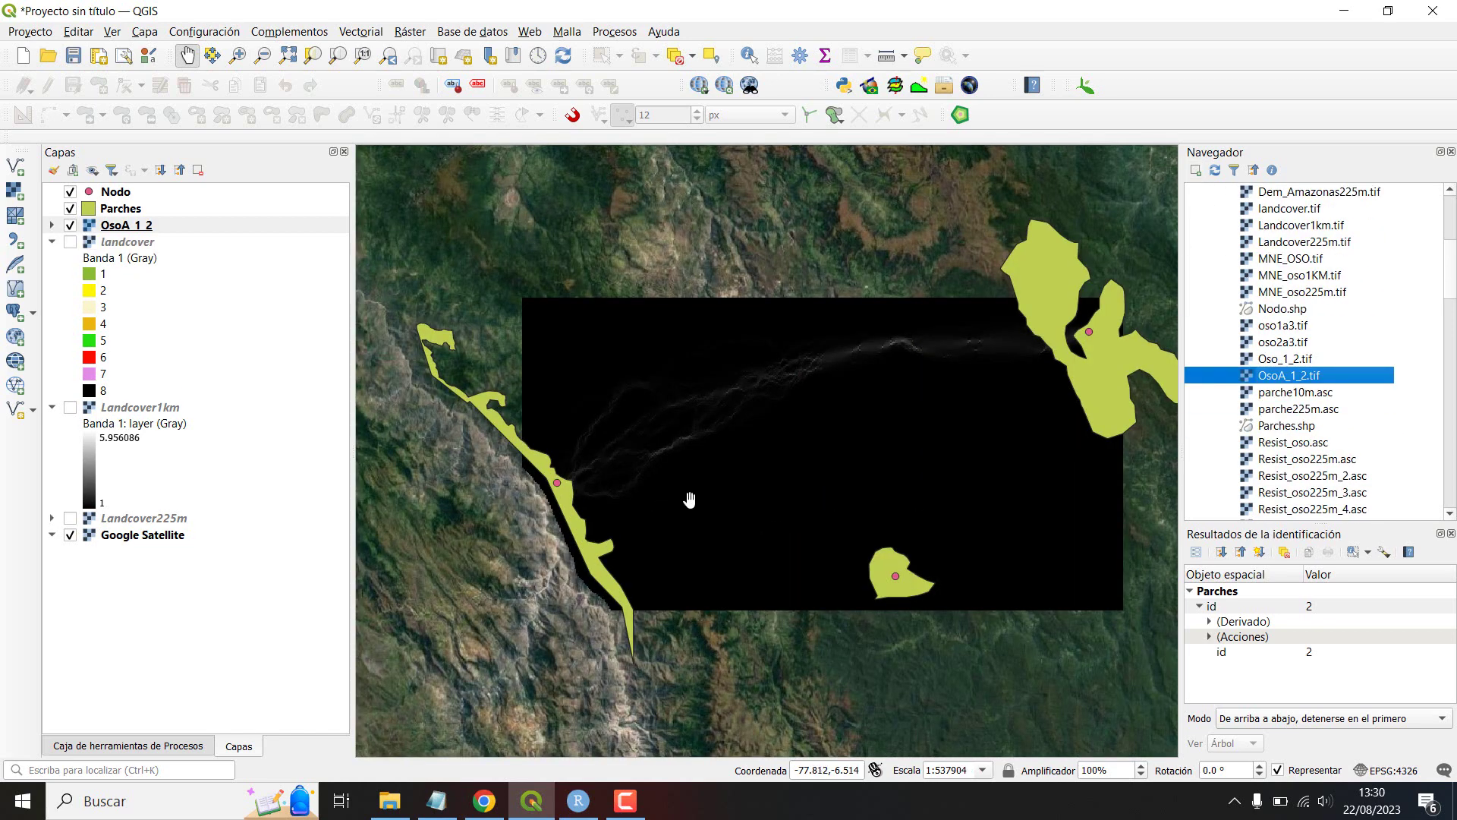
Step: Render the OsoA_1_2 layer as single-band pseudocolor with the Turbo color ramp
{"action": "double_click", "coordinate": [144, 229]}
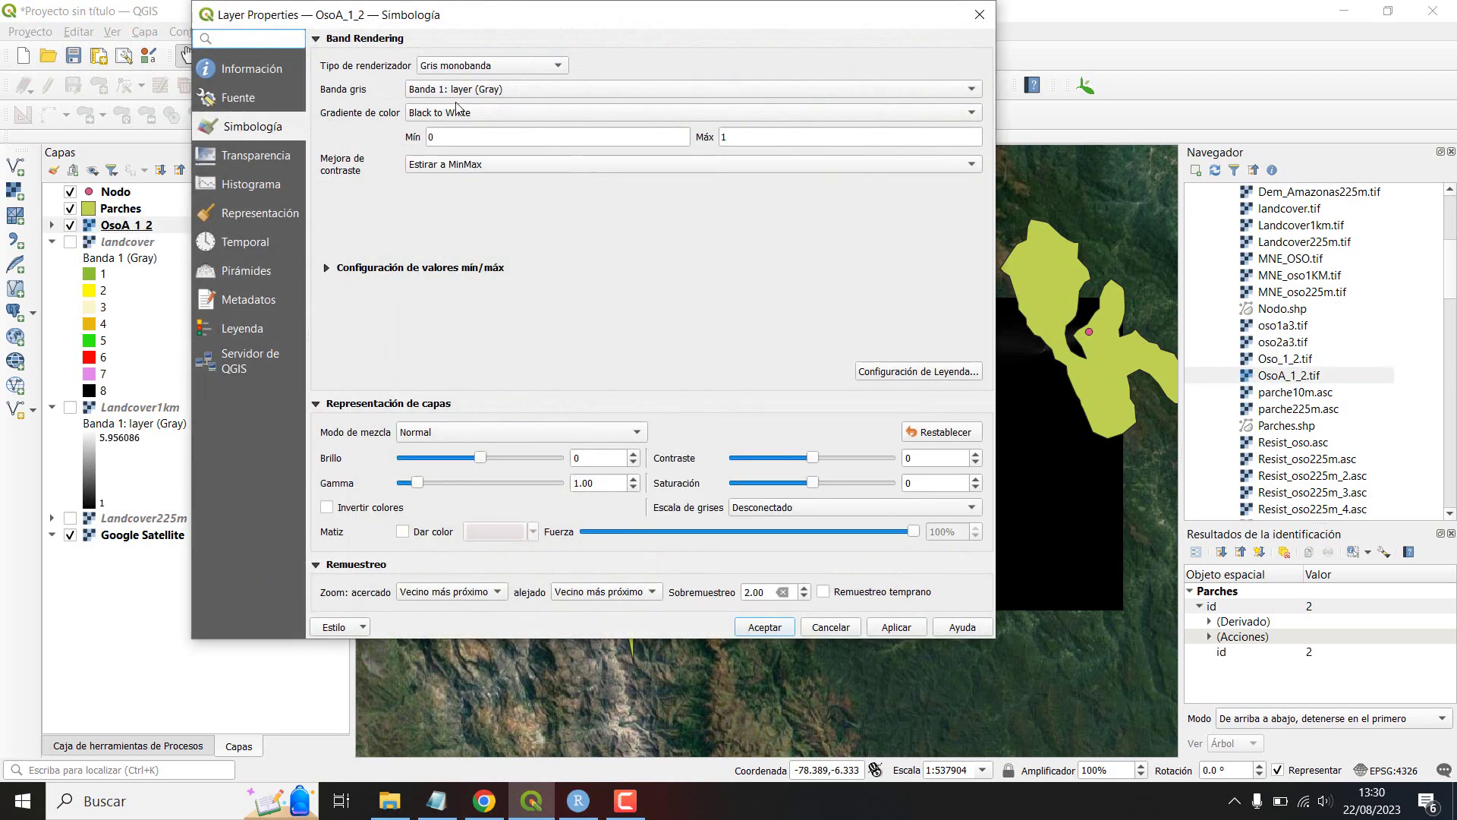
{"action": "left_click", "coordinate": [505, 66]}
{"action": "left_click", "coordinate": [524, 63]}
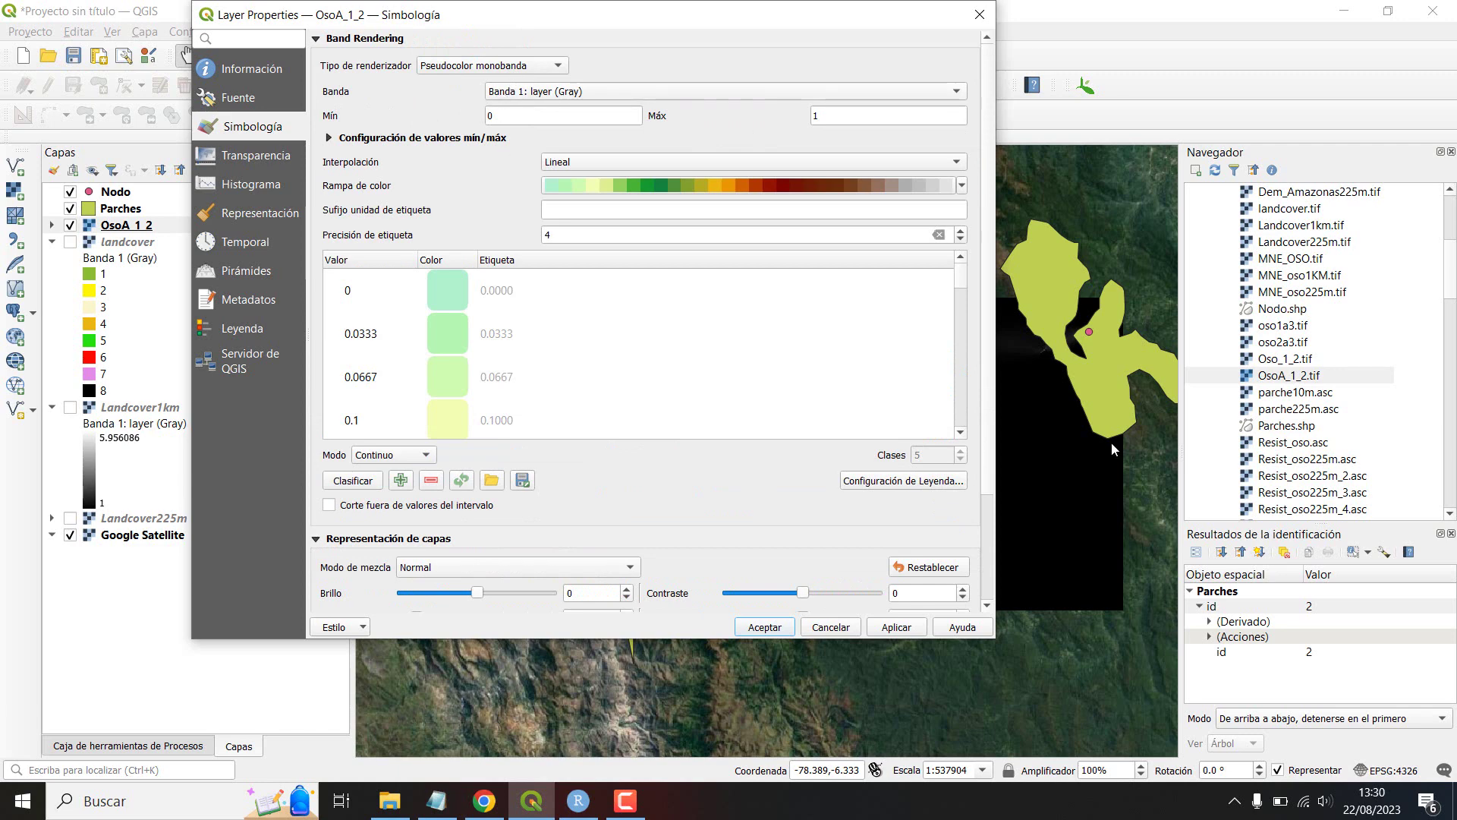
{"action": "left_click", "coordinate": [962, 186]}
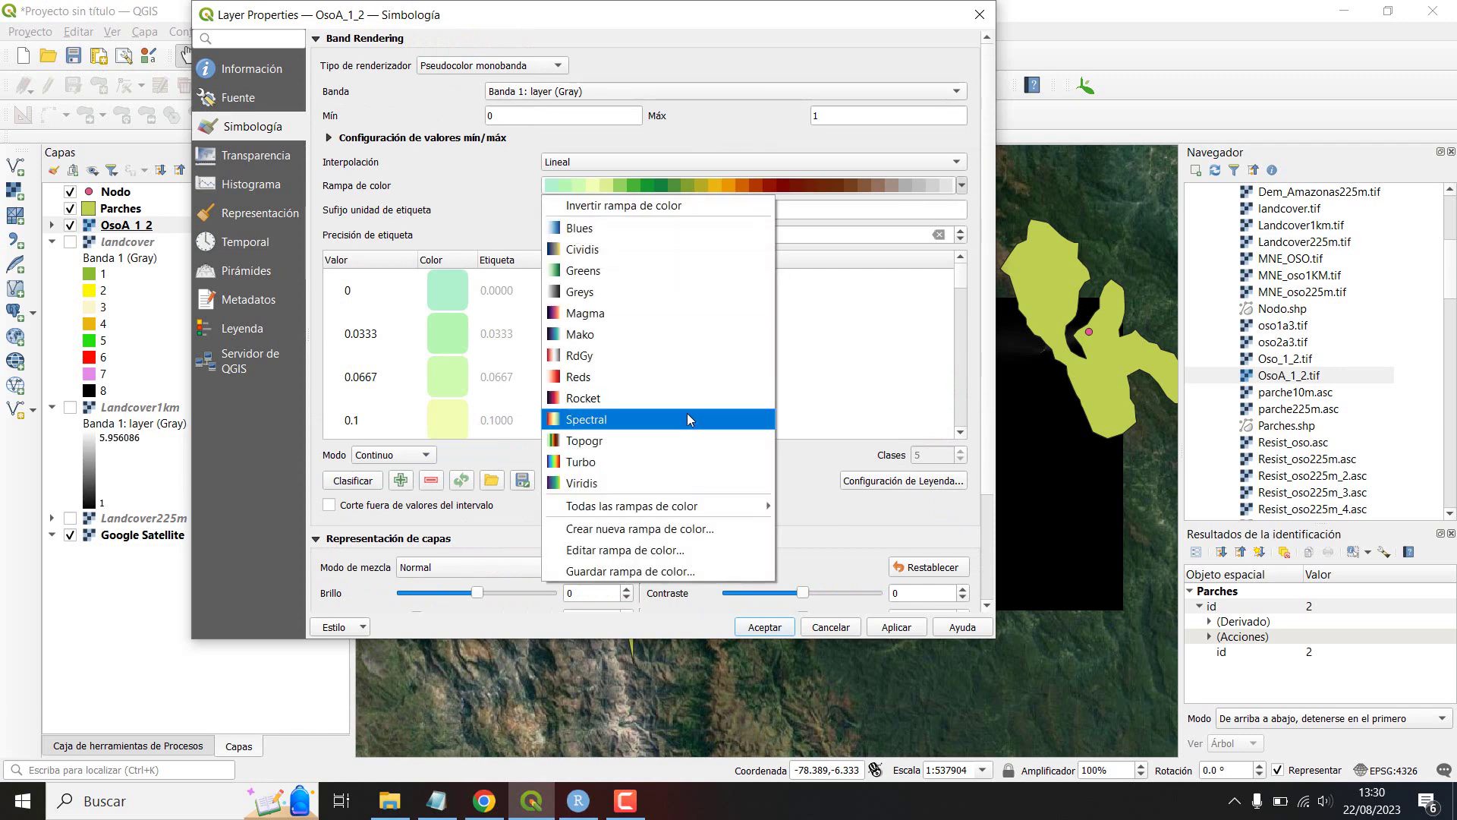
{"action": "left_click", "coordinate": [595, 462]}
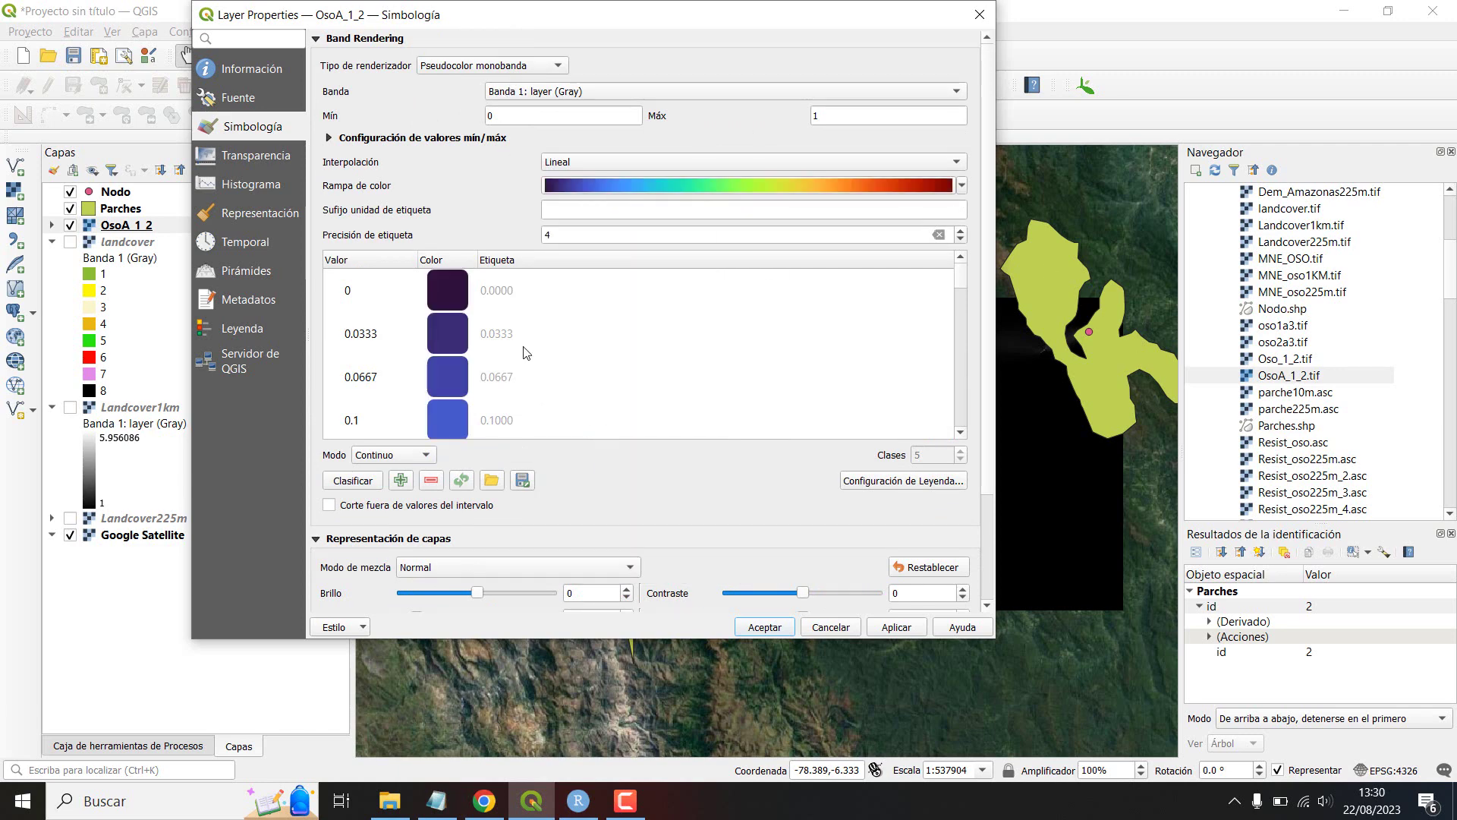
{"action": "scroll", "coordinate": [527, 353], "scroll_direction": "down", "scroll_amount": 4}
{"action": "left_click", "coordinate": [896, 627]}
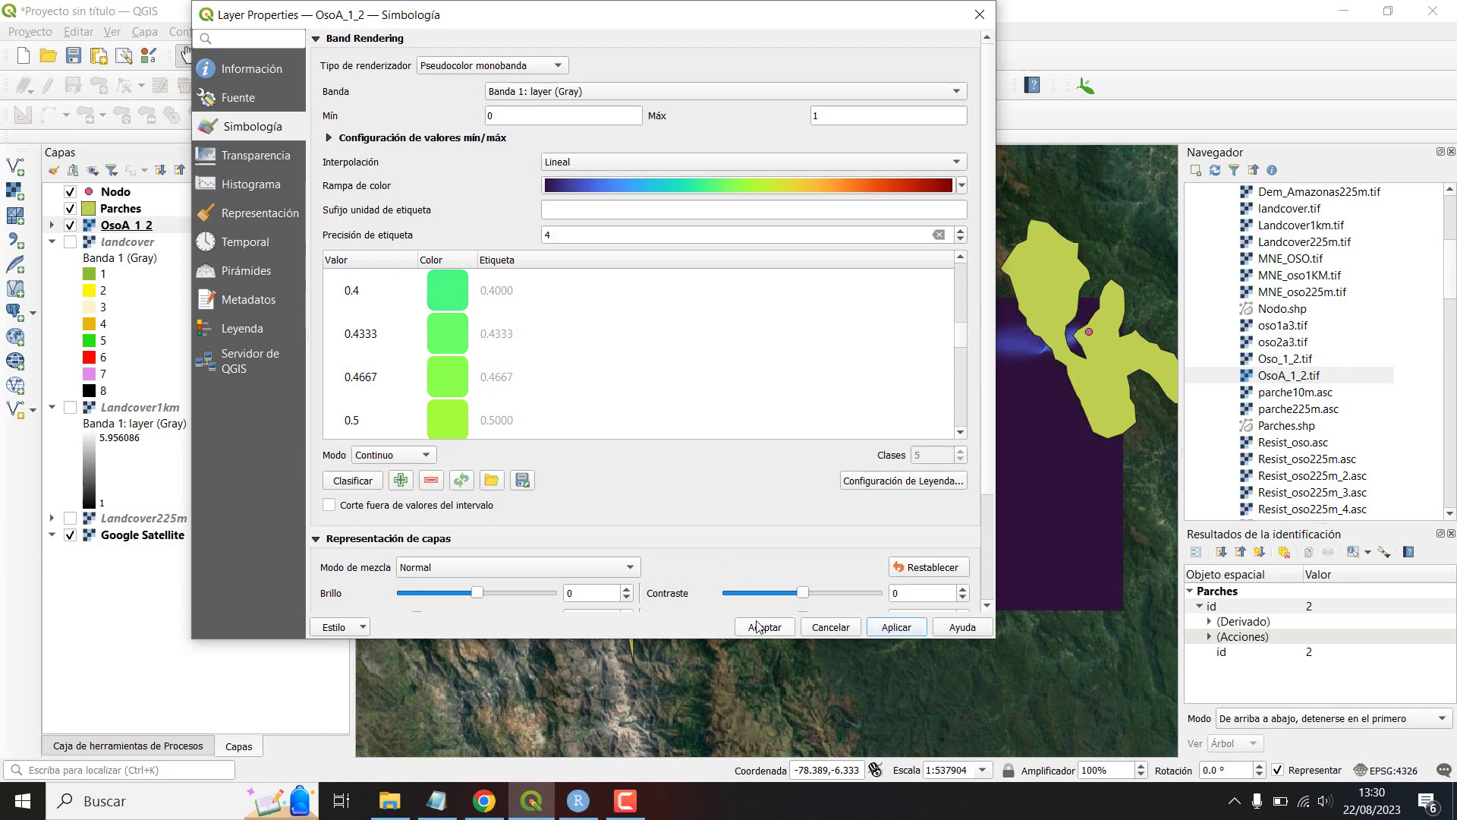
{"action": "left_click", "coordinate": [763, 627]}
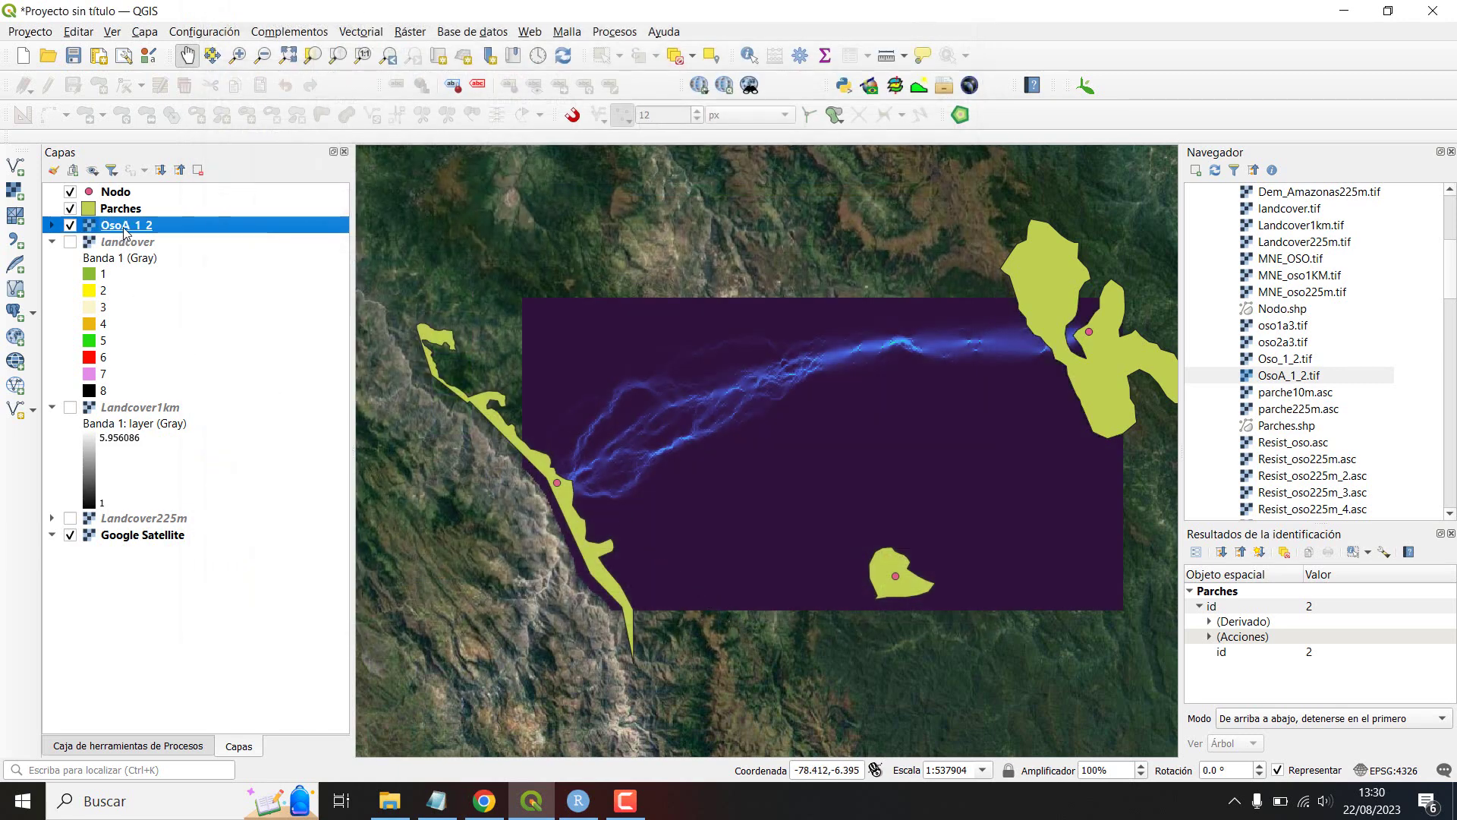
Step: Set the maximum value of the OsoA_1_2 pseudocolor rendering to 0.5
{"action": "double_click", "coordinate": [125, 228]}
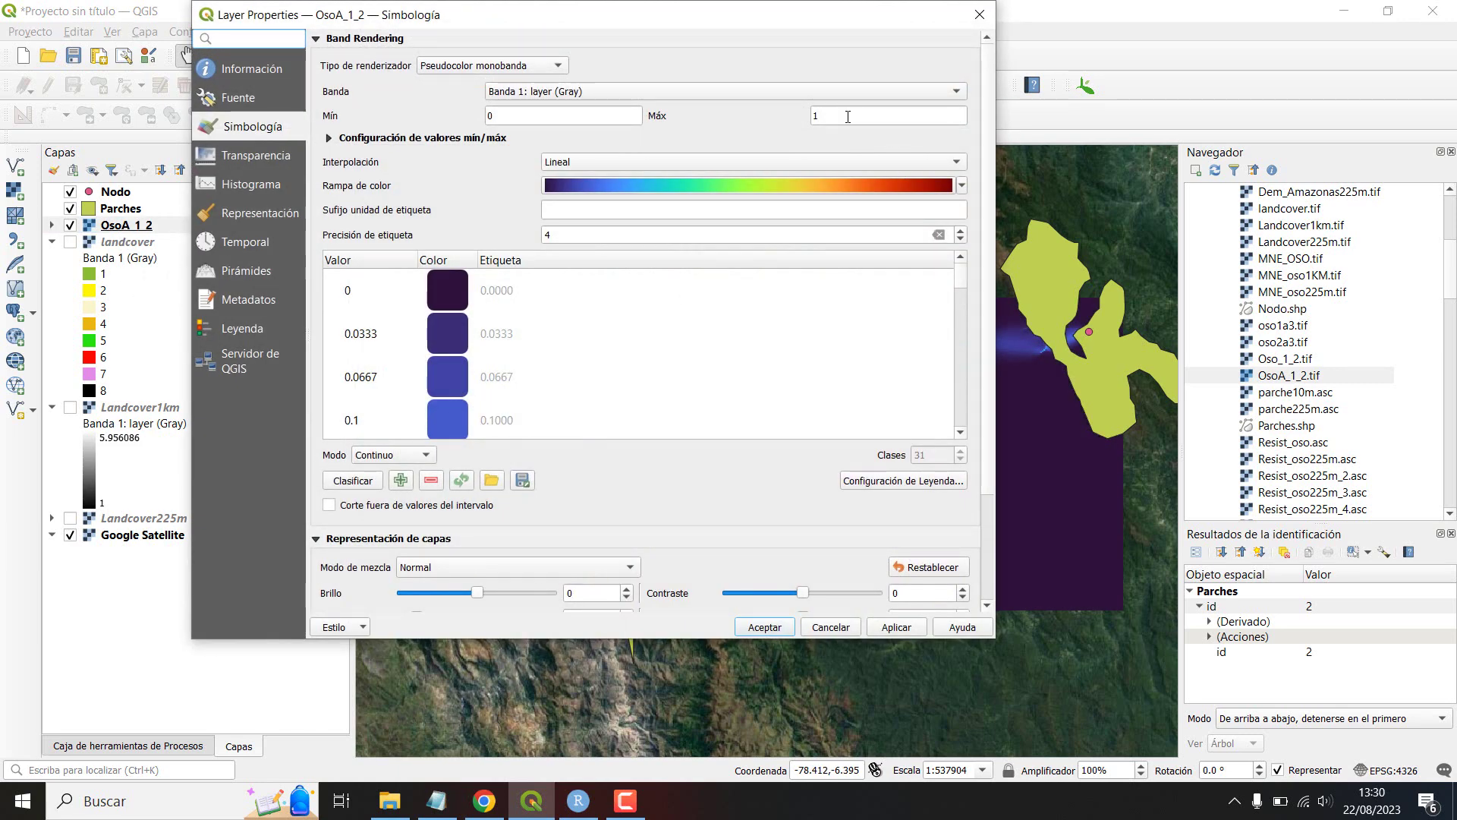
{"action": "left_click", "coordinate": [832, 116]}
{"action": "type", "text": "0.5"}
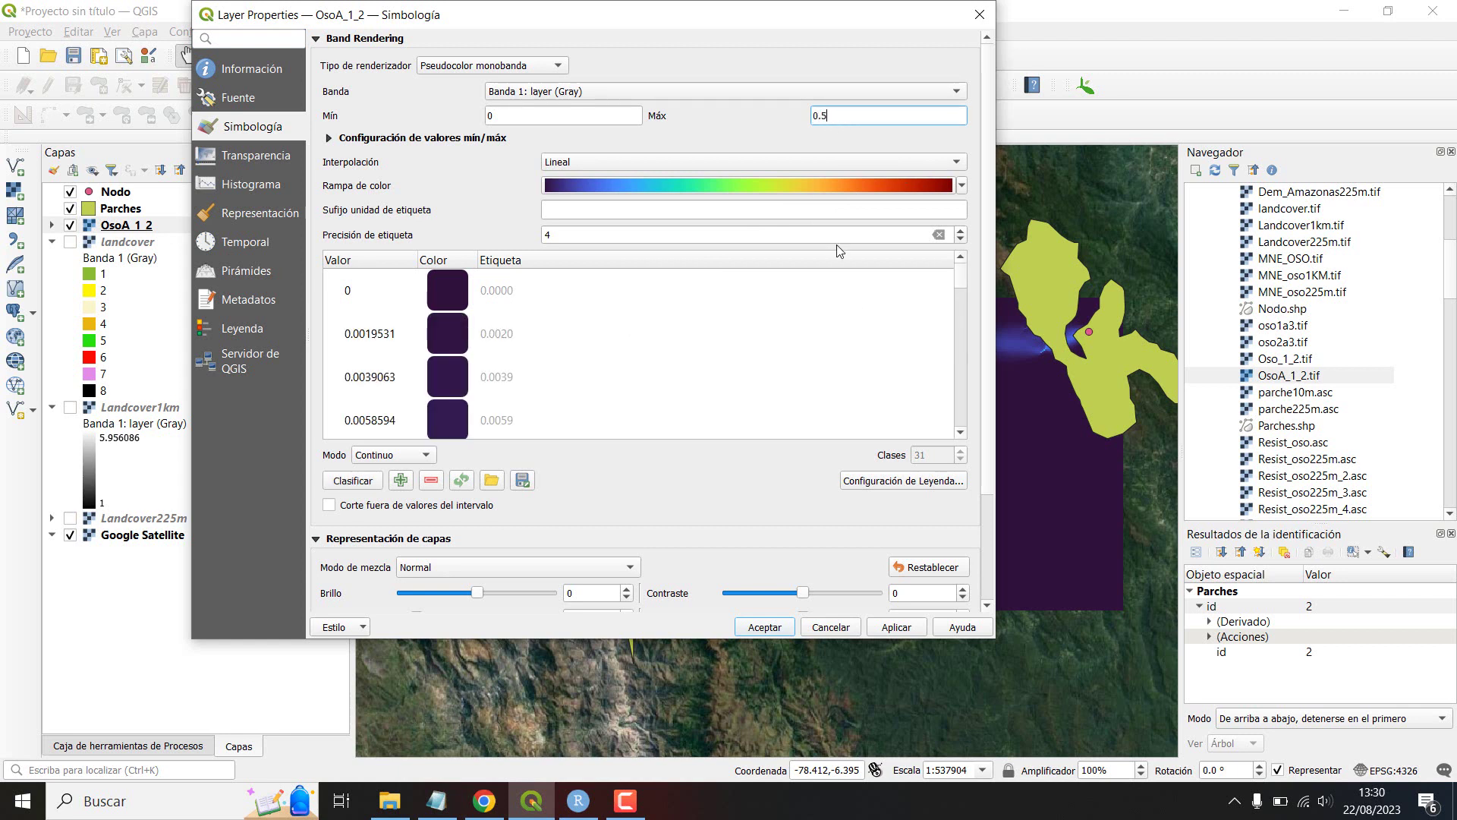
{"action": "left_click", "coordinate": [896, 627]}
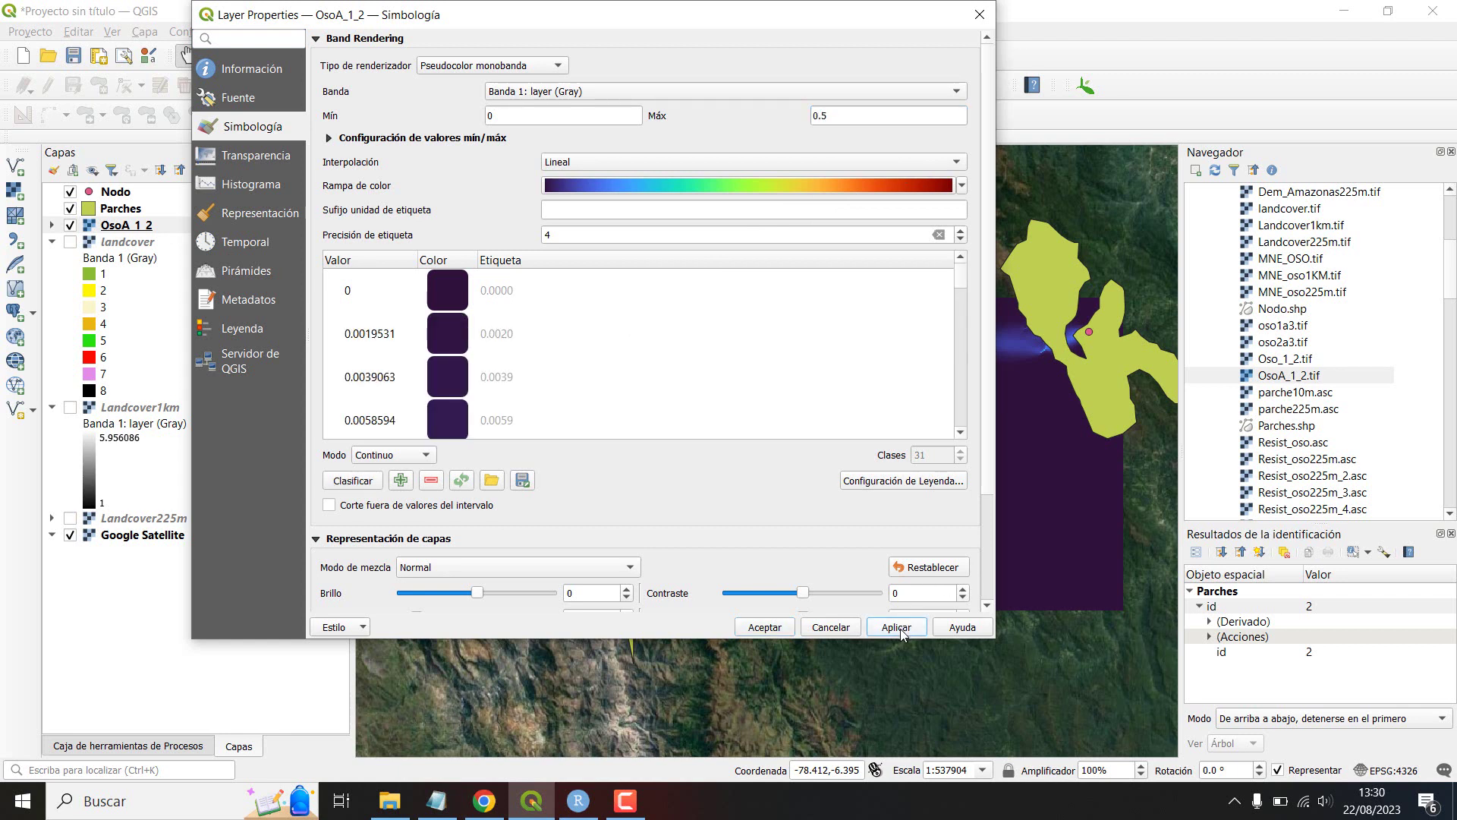
{"action": "left_click", "coordinate": [764, 627]}
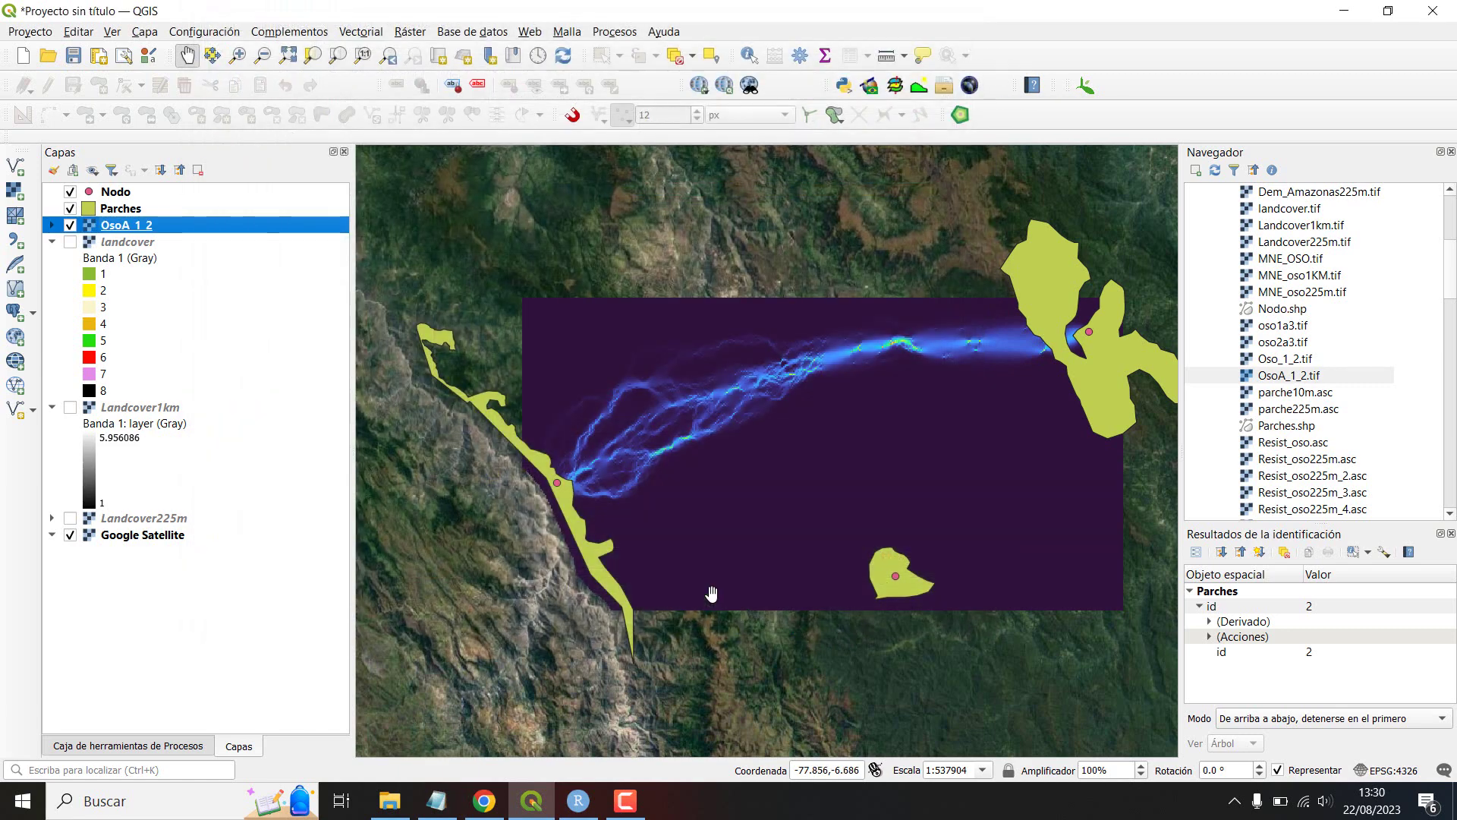
Step: Set the maximum value of the OsoA_1_2 pseudocolor rendering to 0.1
{"action": "double_click", "coordinate": [127, 226]}
{"action": "double_click", "coordinate": [824, 115]}
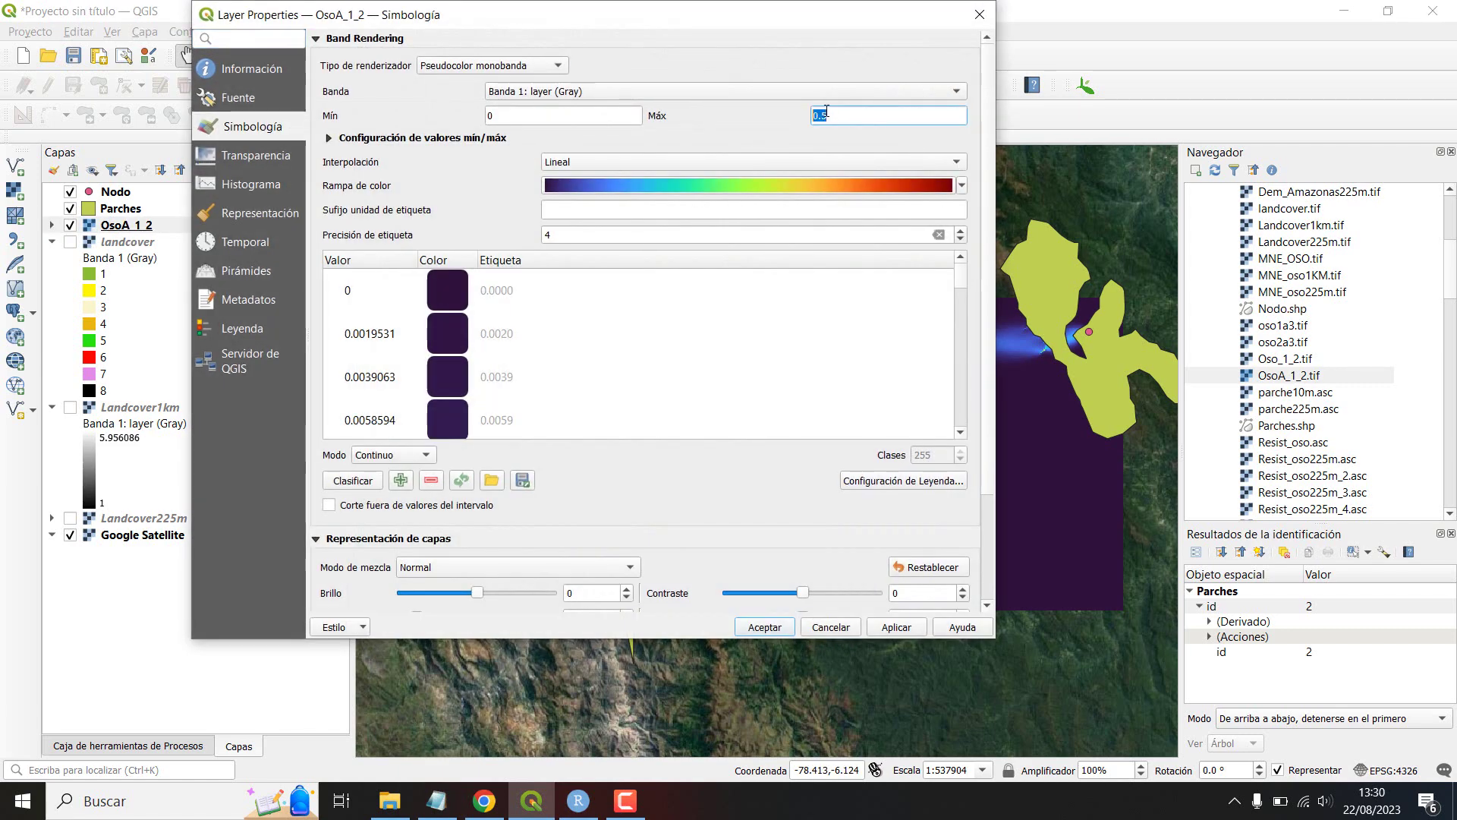
{"action": "type", "text": "3"}
{"action": "type", "text": "1"}
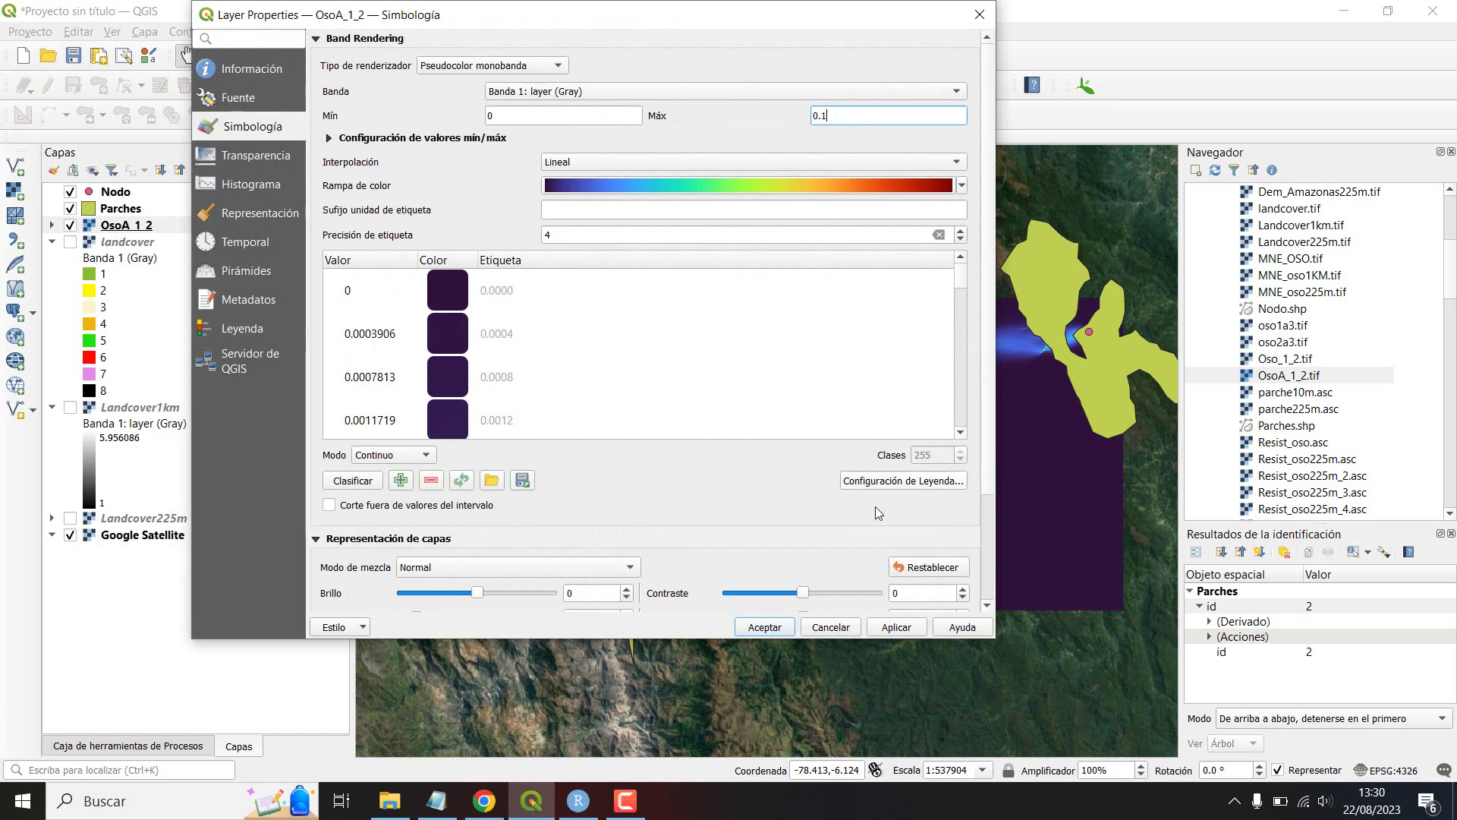
{"action": "left_click", "coordinate": [898, 628]}
{"action": "left_click", "coordinate": [764, 627]}
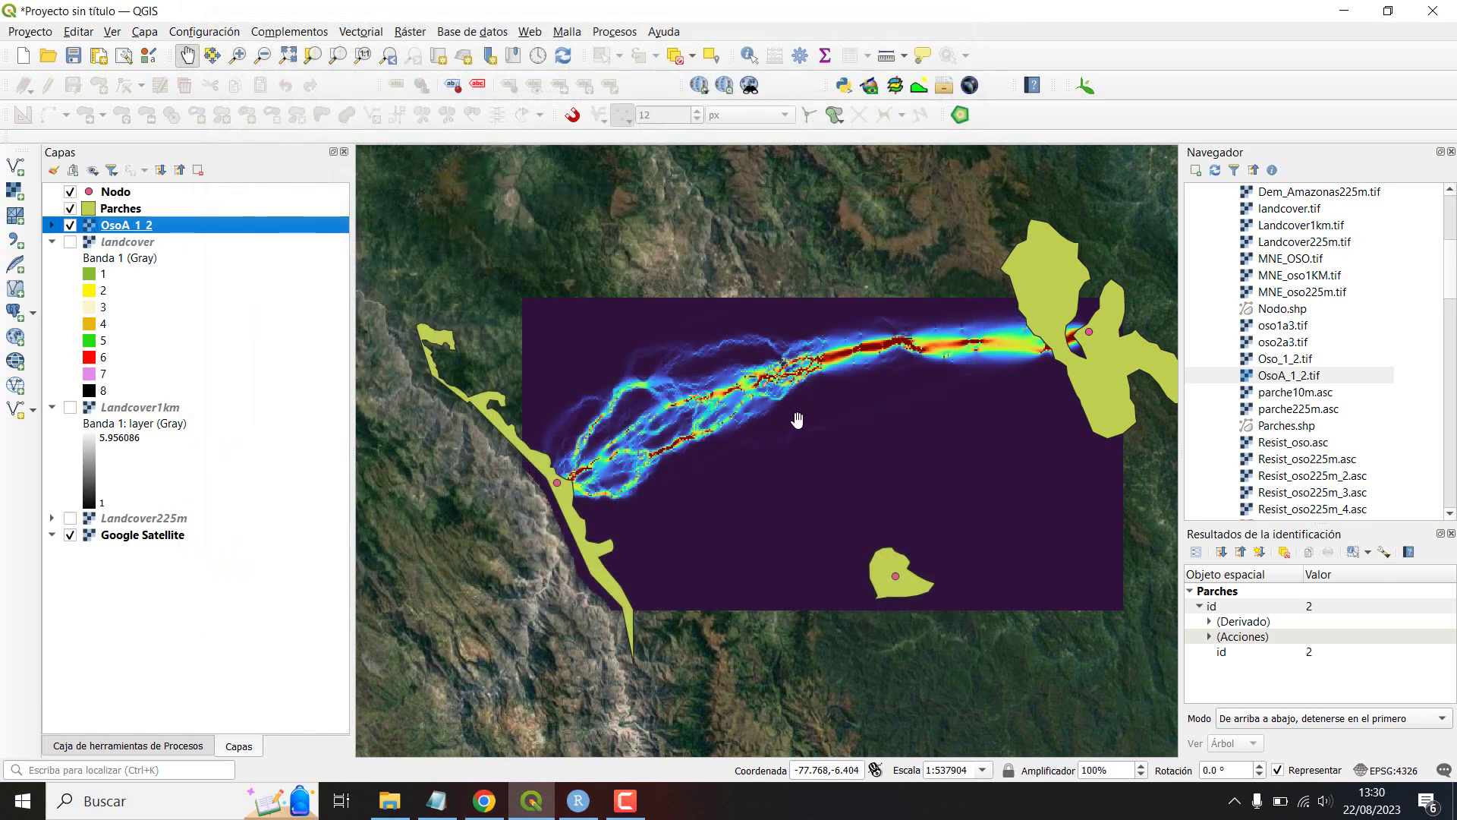
Step: Restyle the Parches polygons' simple fill with bright green and a transparent border
{"action": "scroll", "coordinate": [797, 419], "scroll_direction": "up", "scroll_amount": 1}
{"action": "left_click_drag", "start_coordinate": [754, 413], "coordinate": [863, 368]}
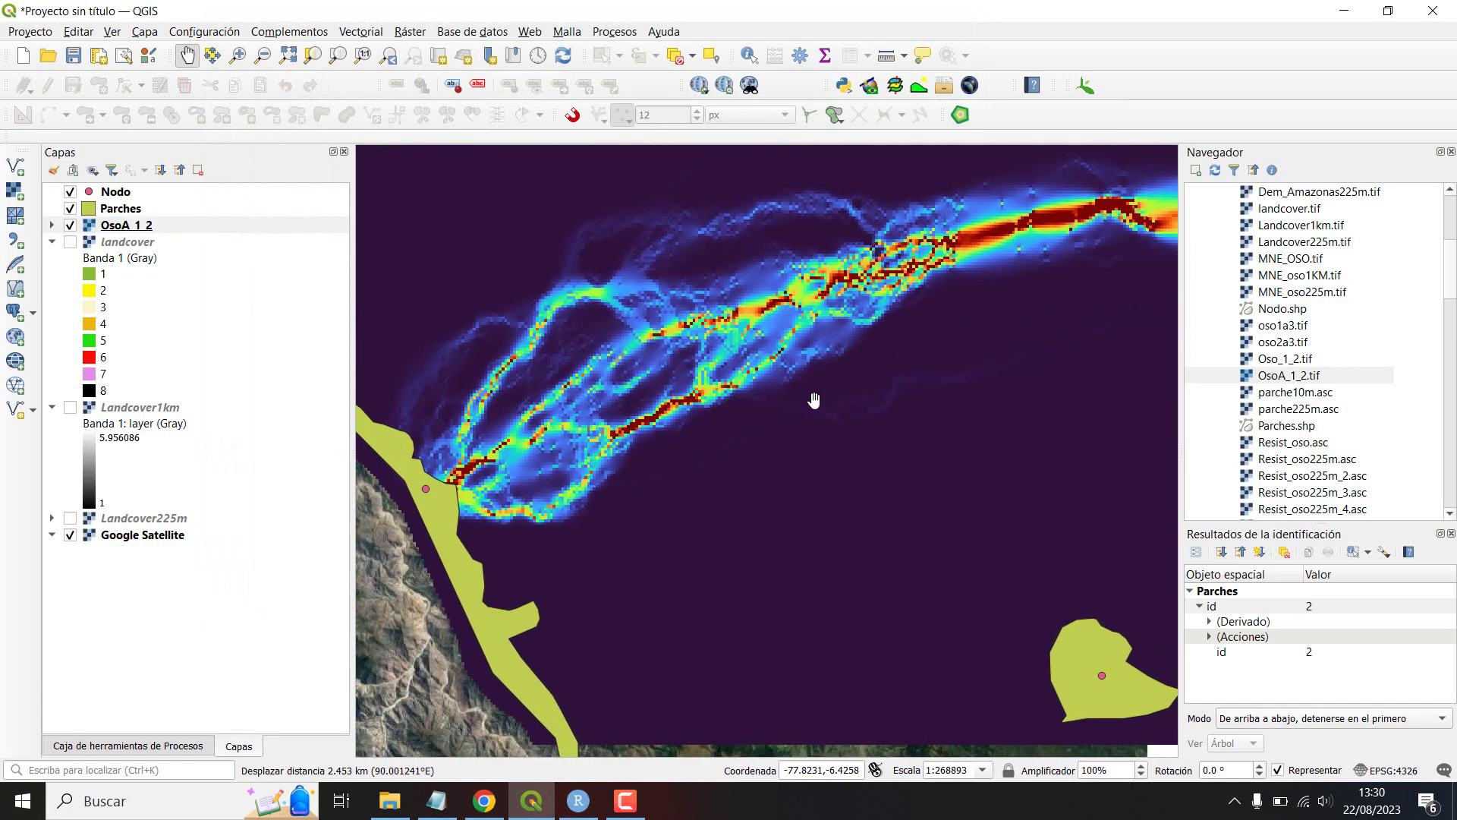
{"action": "double_click", "coordinate": [115, 211]}
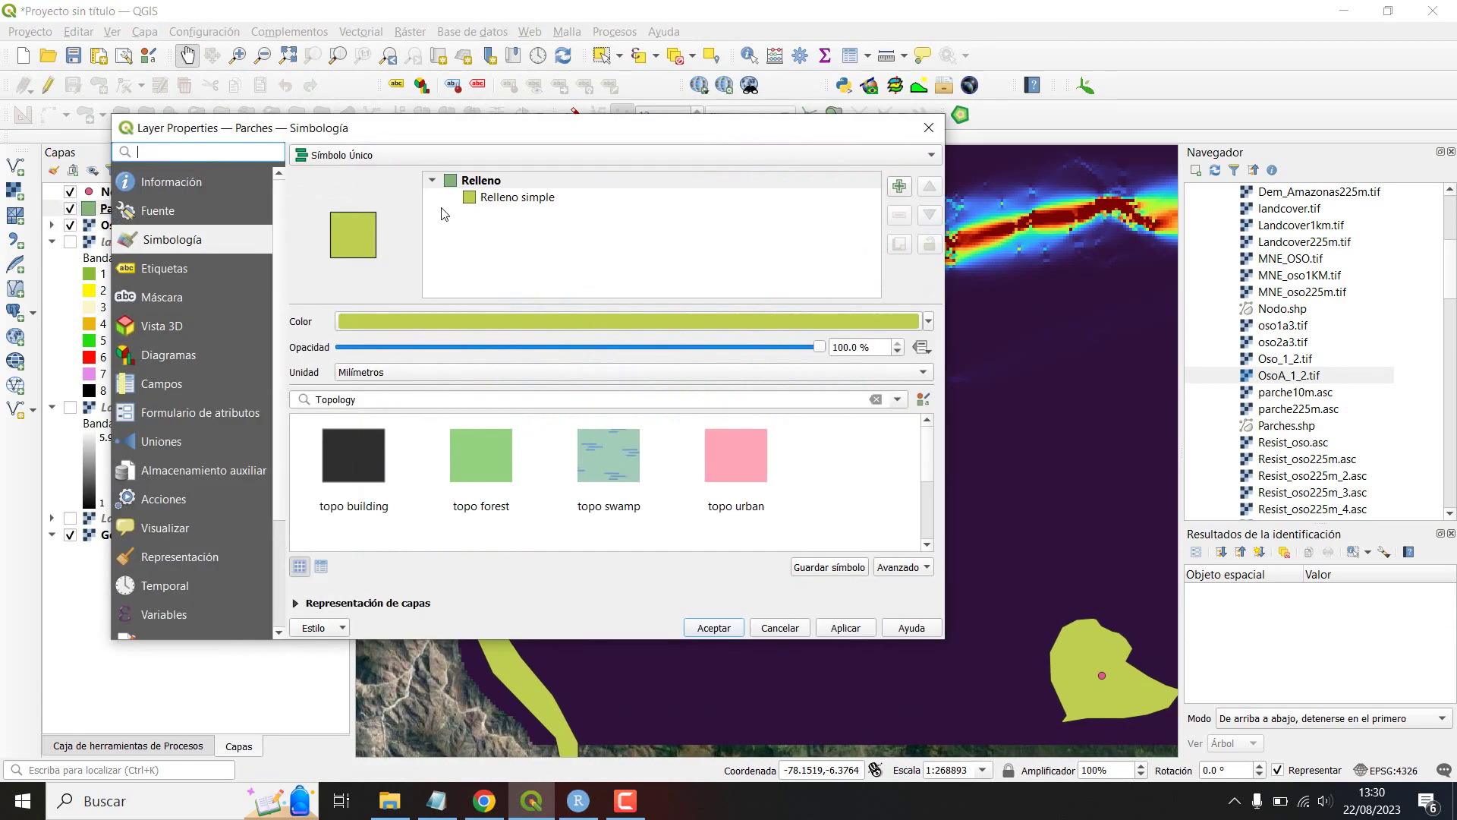
{"action": "left_click", "coordinate": [506, 199]}
{"action": "left_click", "coordinate": [890, 352]}
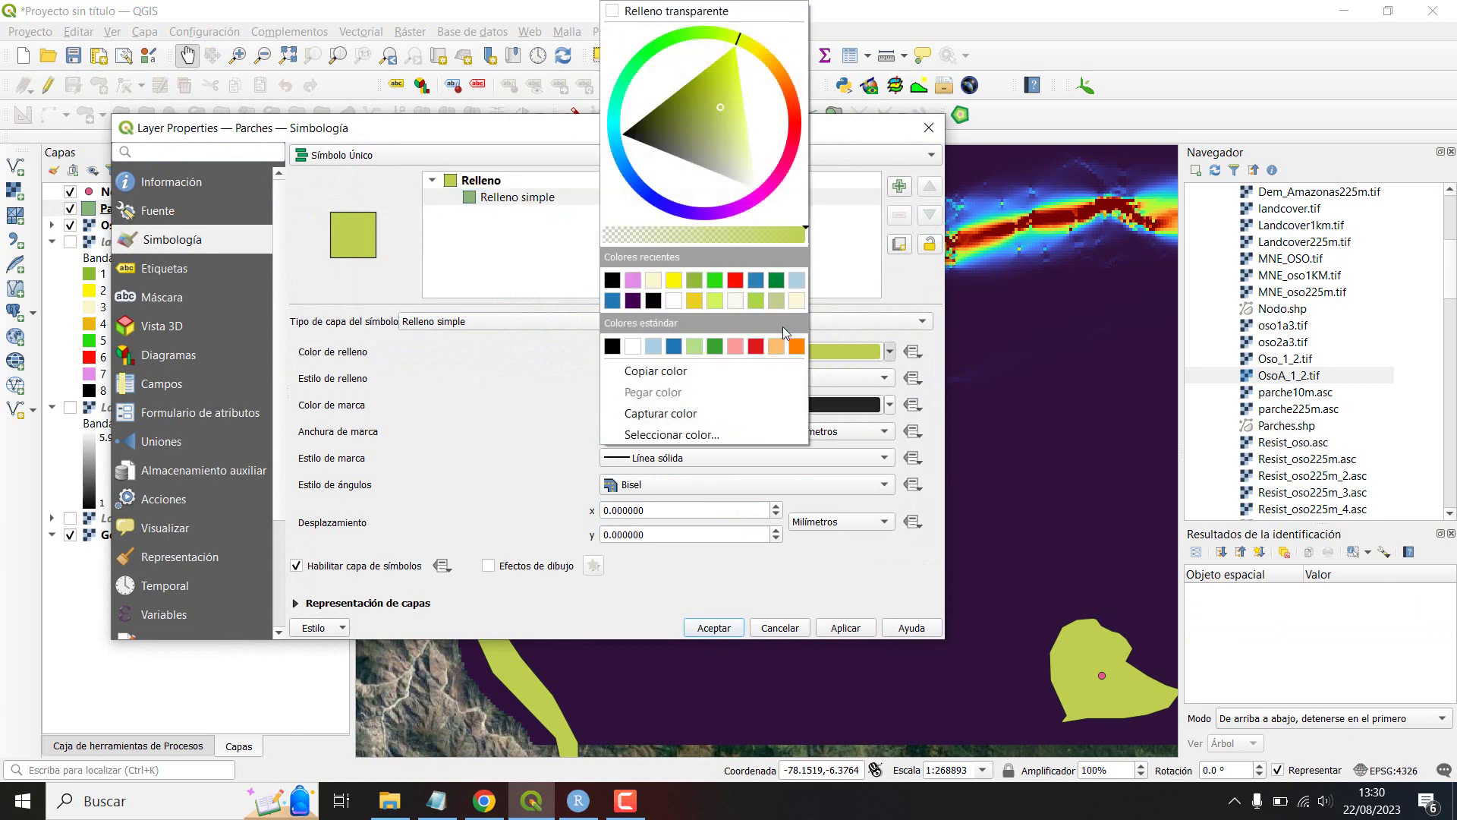
{"action": "left_click", "coordinate": [714, 281]}
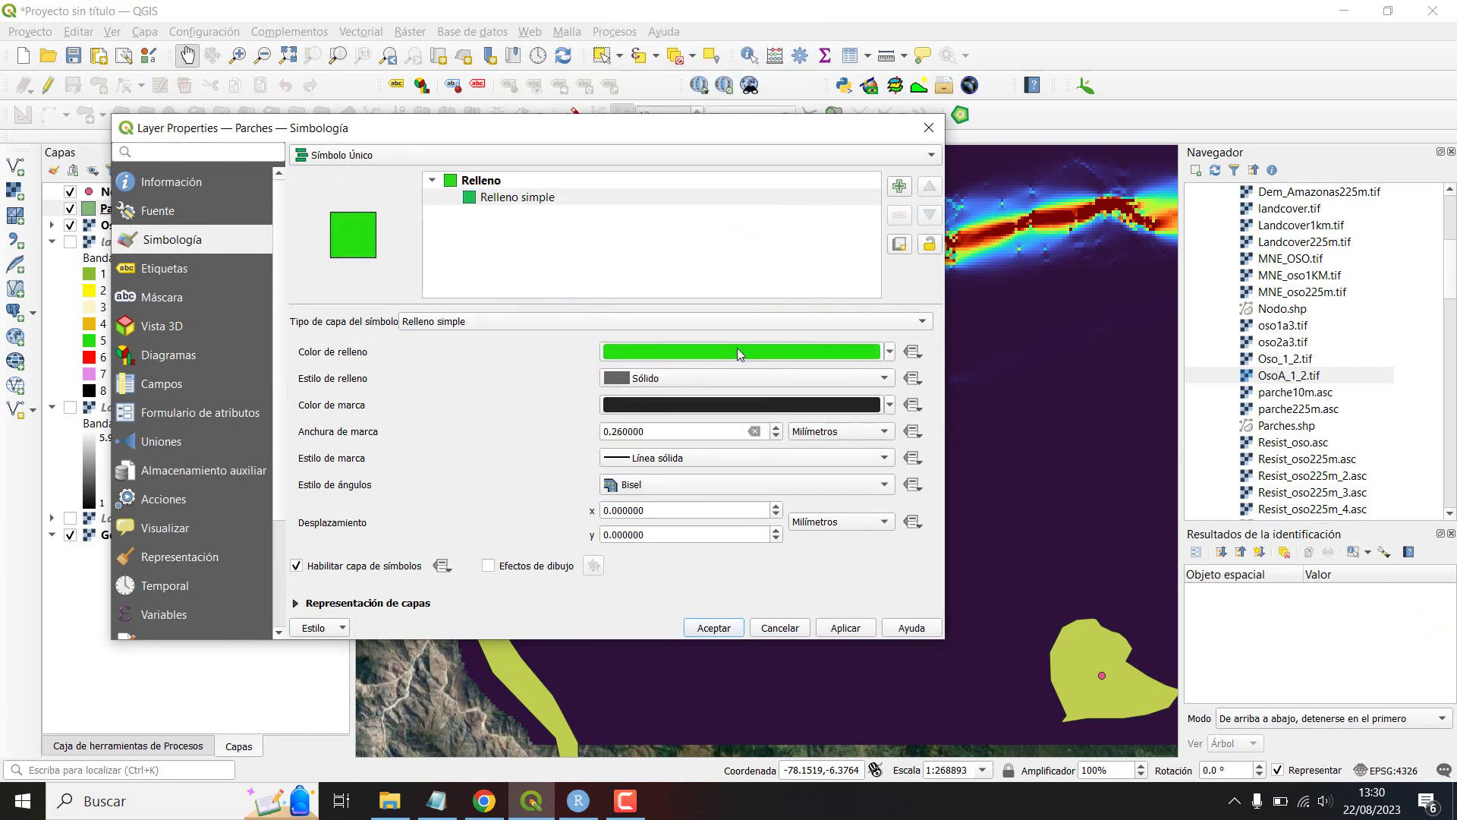
{"action": "left_click", "coordinate": [889, 405]}
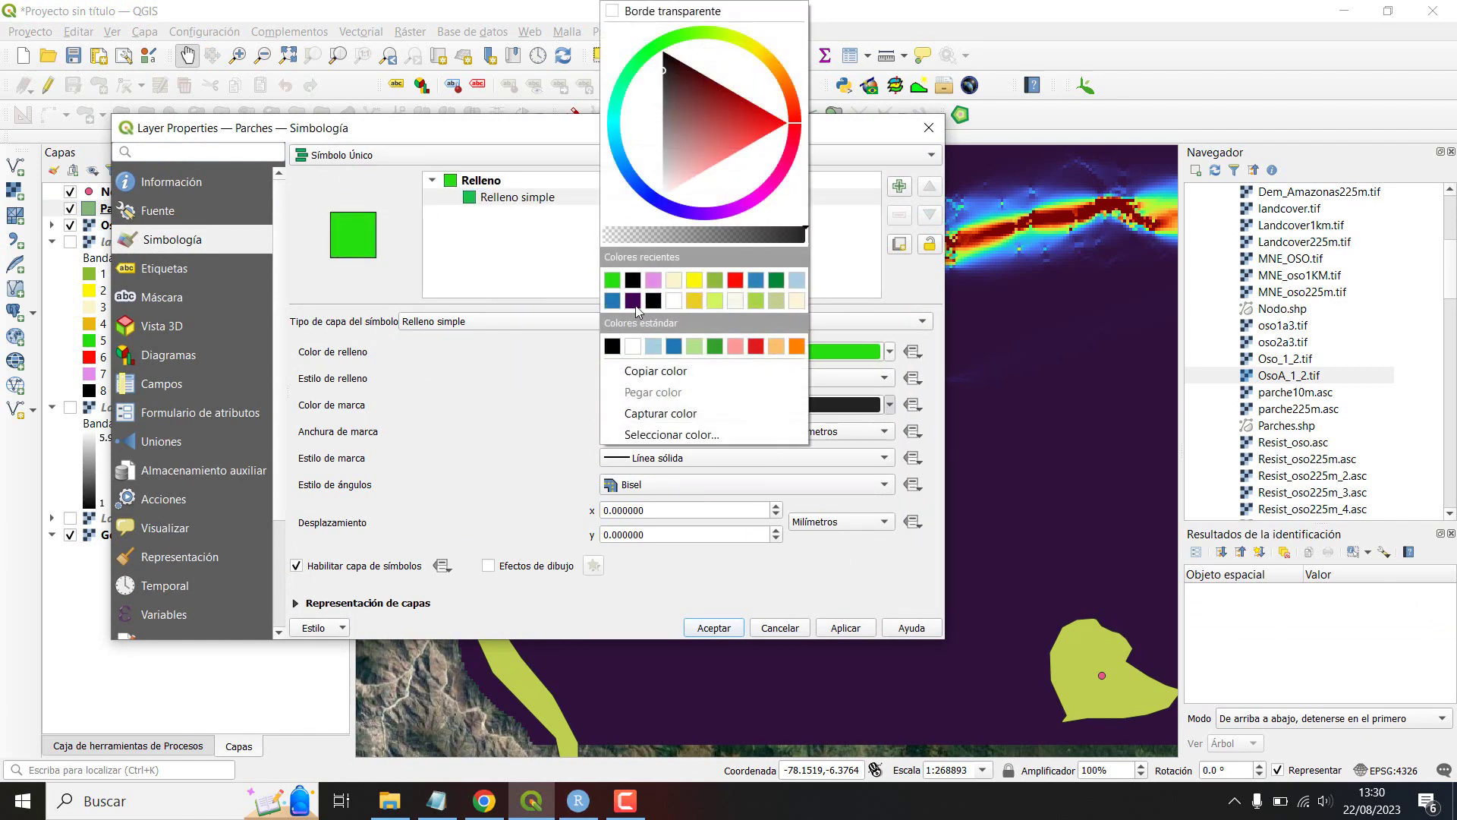
{"action": "left_click", "coordinate": [612, 11]}
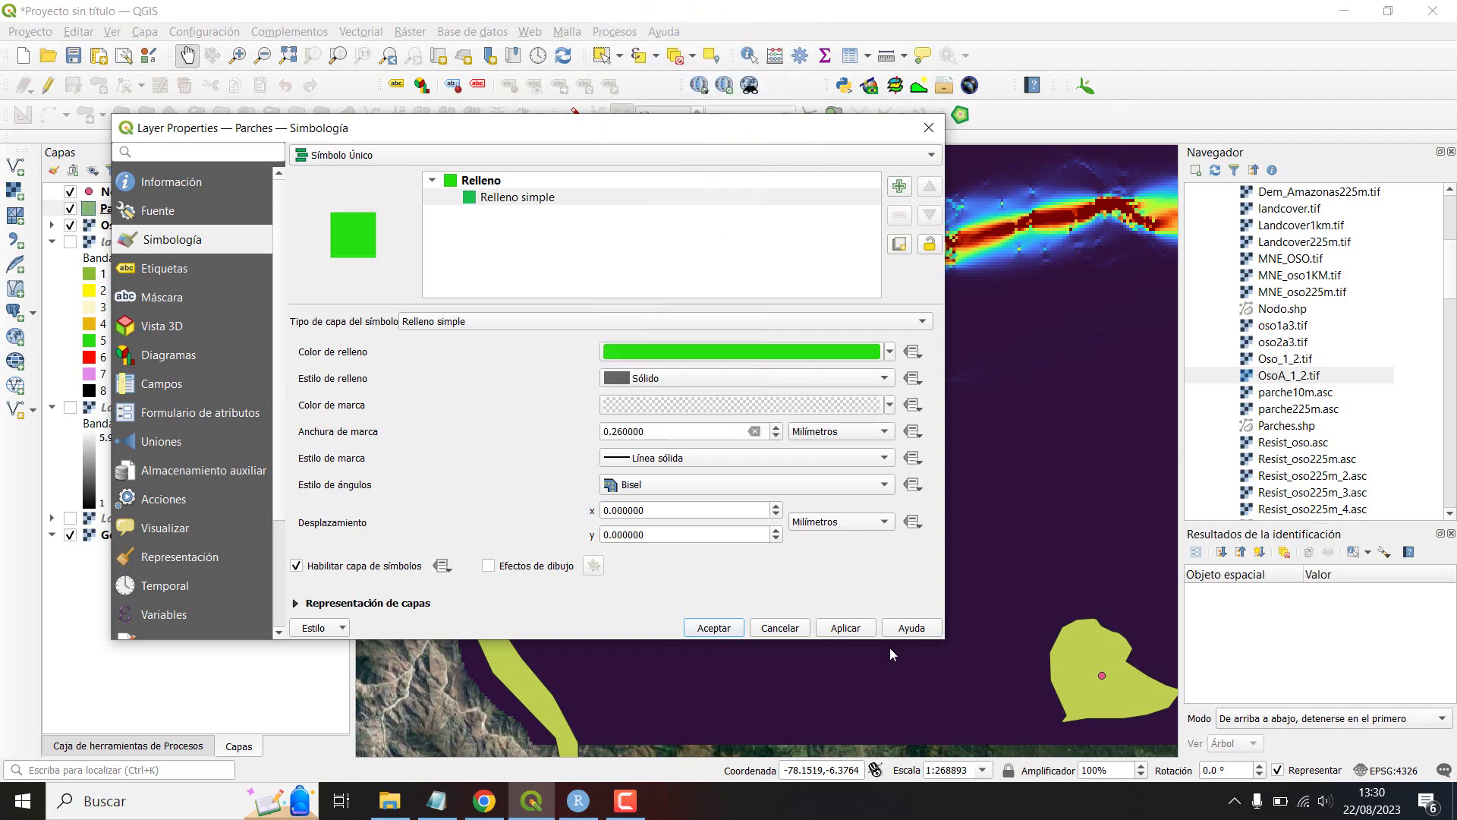
{"action": "left_click", "coordinate": [845, 628]}
{"action": "left_click", "coordinate": [716, 628]}
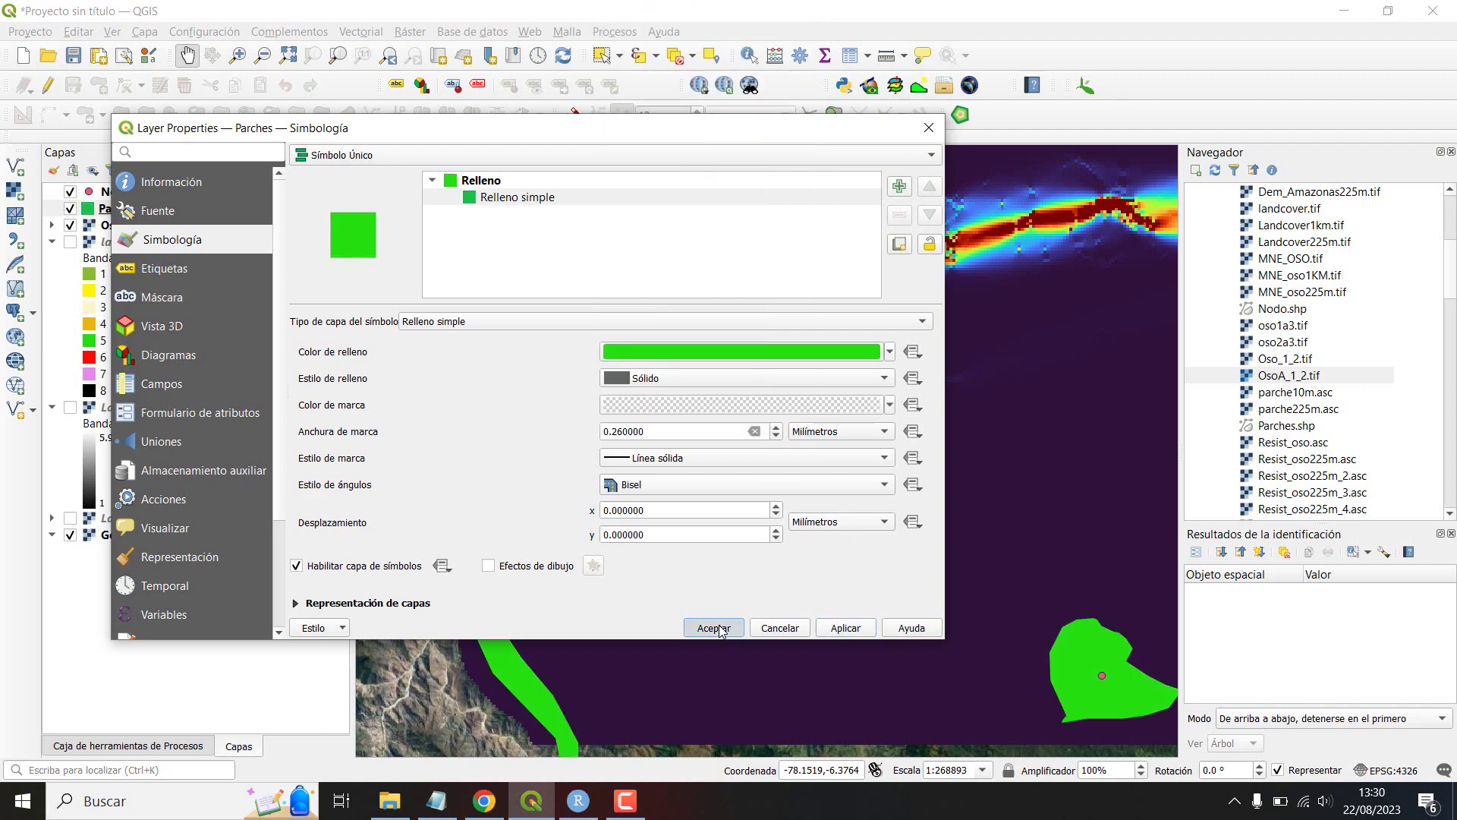
Step: Examine the passage corridor between the patches up close, toggling the OsoA_1_2 layer to compare it with the satellite imagery
{"action": "scroll", "coordinate": [470, 524], "scroll_direction": "down", "scroll_amount": 1}
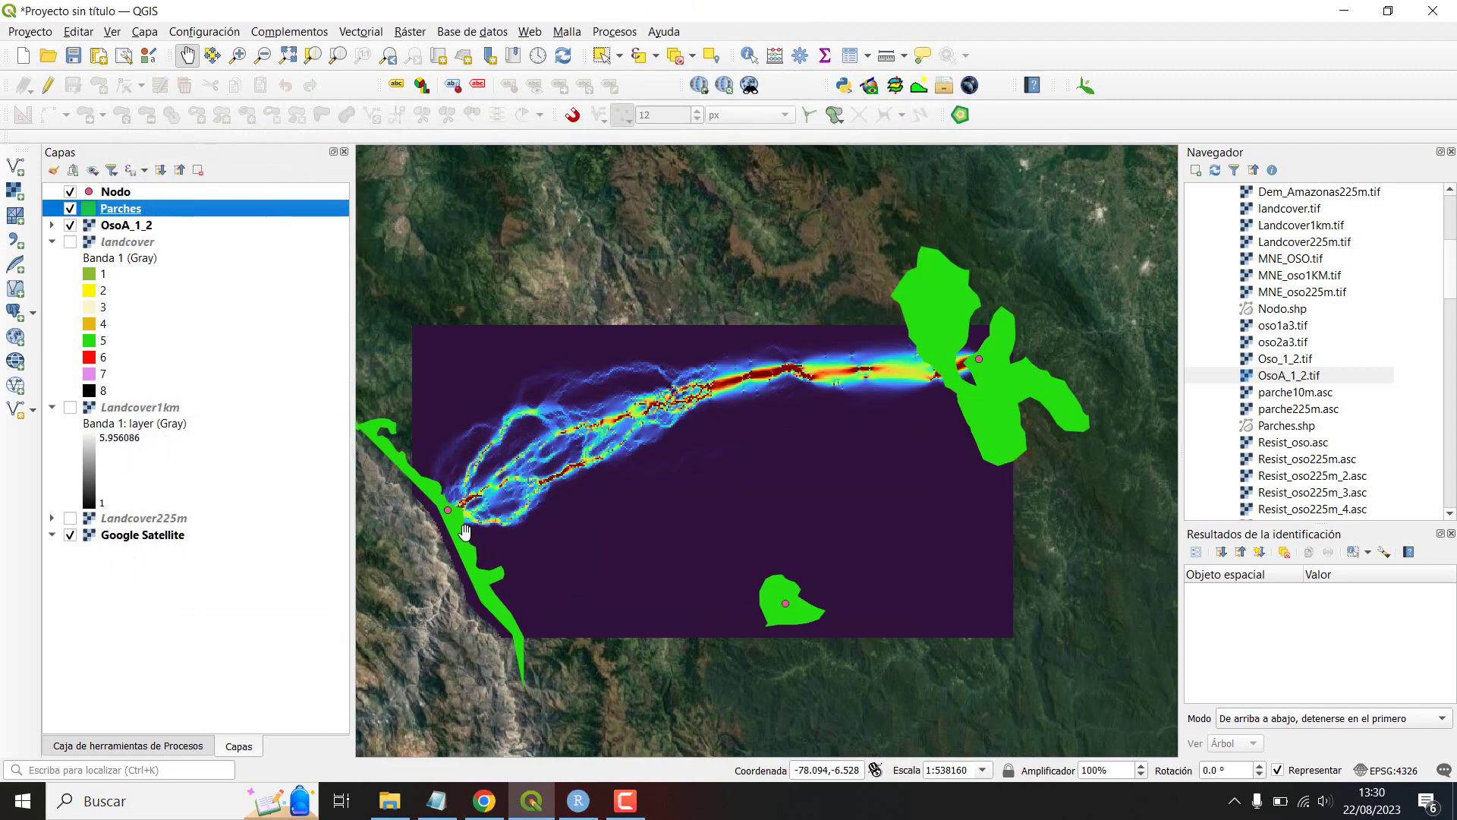
{"action": "scroll", "coordinate": [475, 521], "scroll_direction": "up", "scroll_amount": 1}
{"action": "left_click_drag", "start_coordinate": [561, 542], "coordinate": [531, 531]}
{"action": "scroll", "coordinate": [597, 561], "scroll_direction": "down", "scroll_amount": 1}
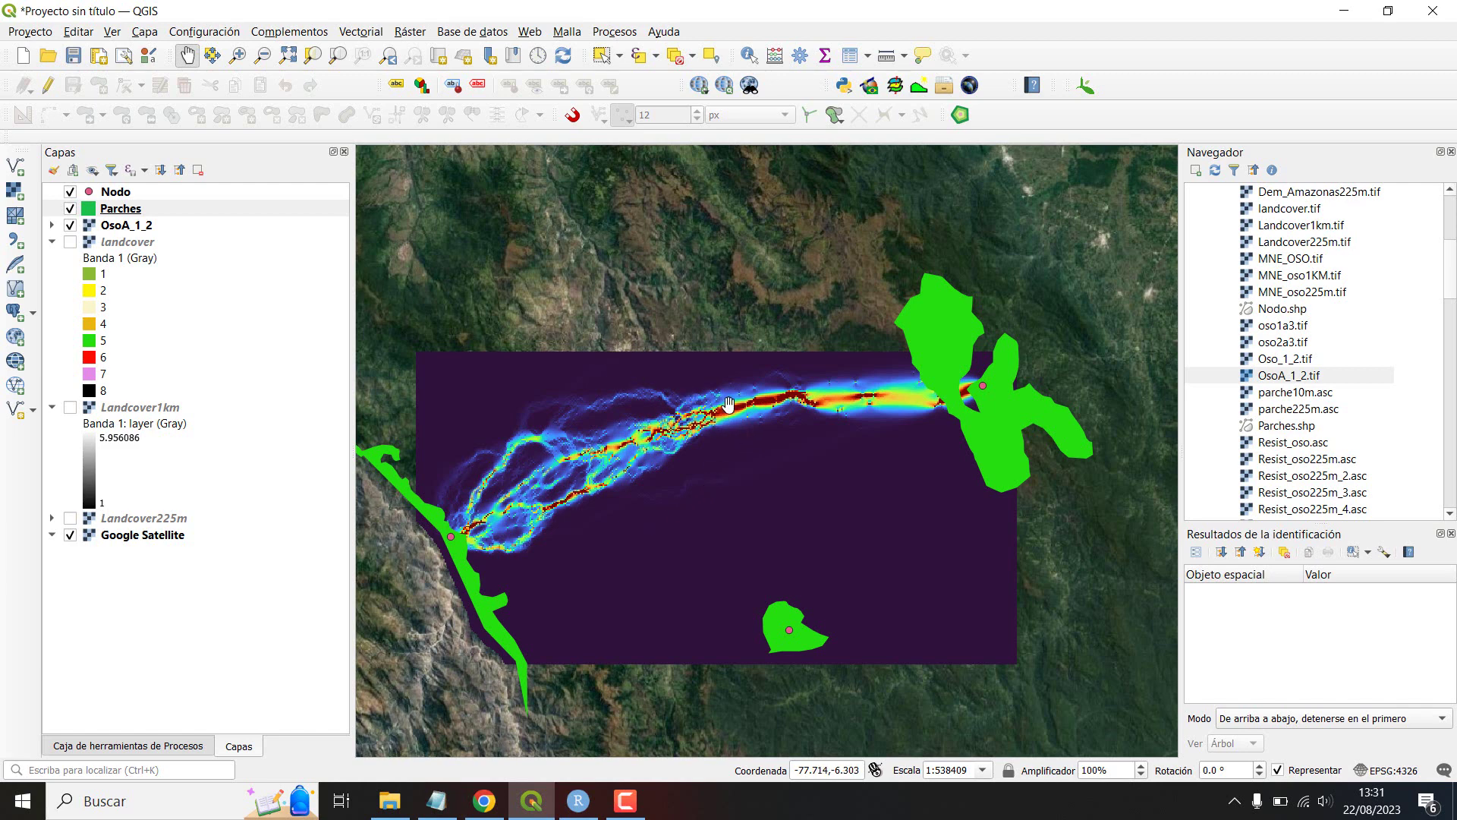
{"action": "scroll", "coordinate": [727, 406], "scroll_direction": "up", "scroll_amount": 1}
{"action": "scroll", "coordinate": [752, 422], "scroll_direction": "down", "scroll_amount": 1}
{"action": "scroll", "coordinate": [752, 421], "scroll_direction": "up", "scroll_amount": 3}
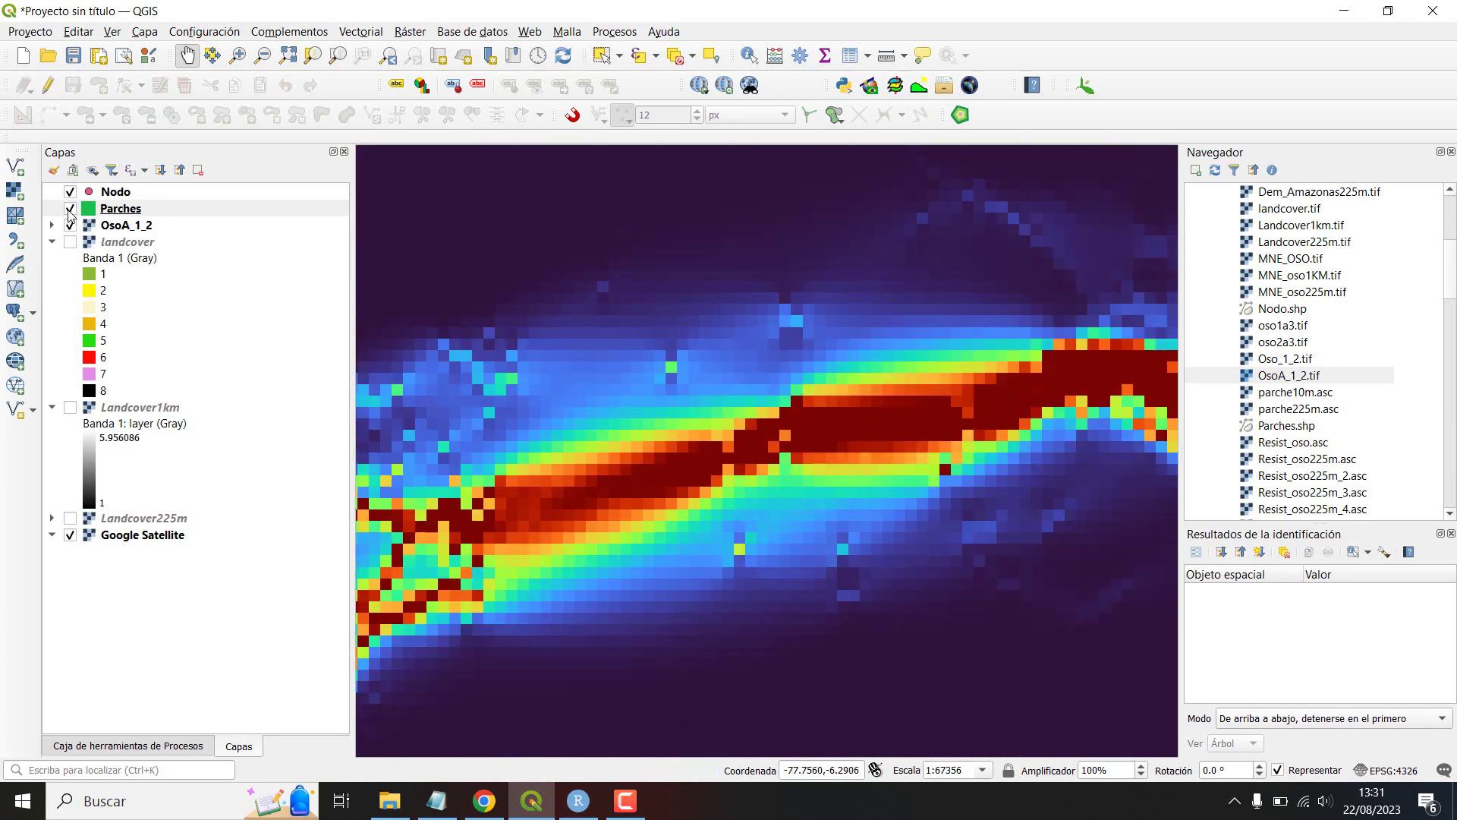
{"action": "left_click", "coordinate": [69, 210]}
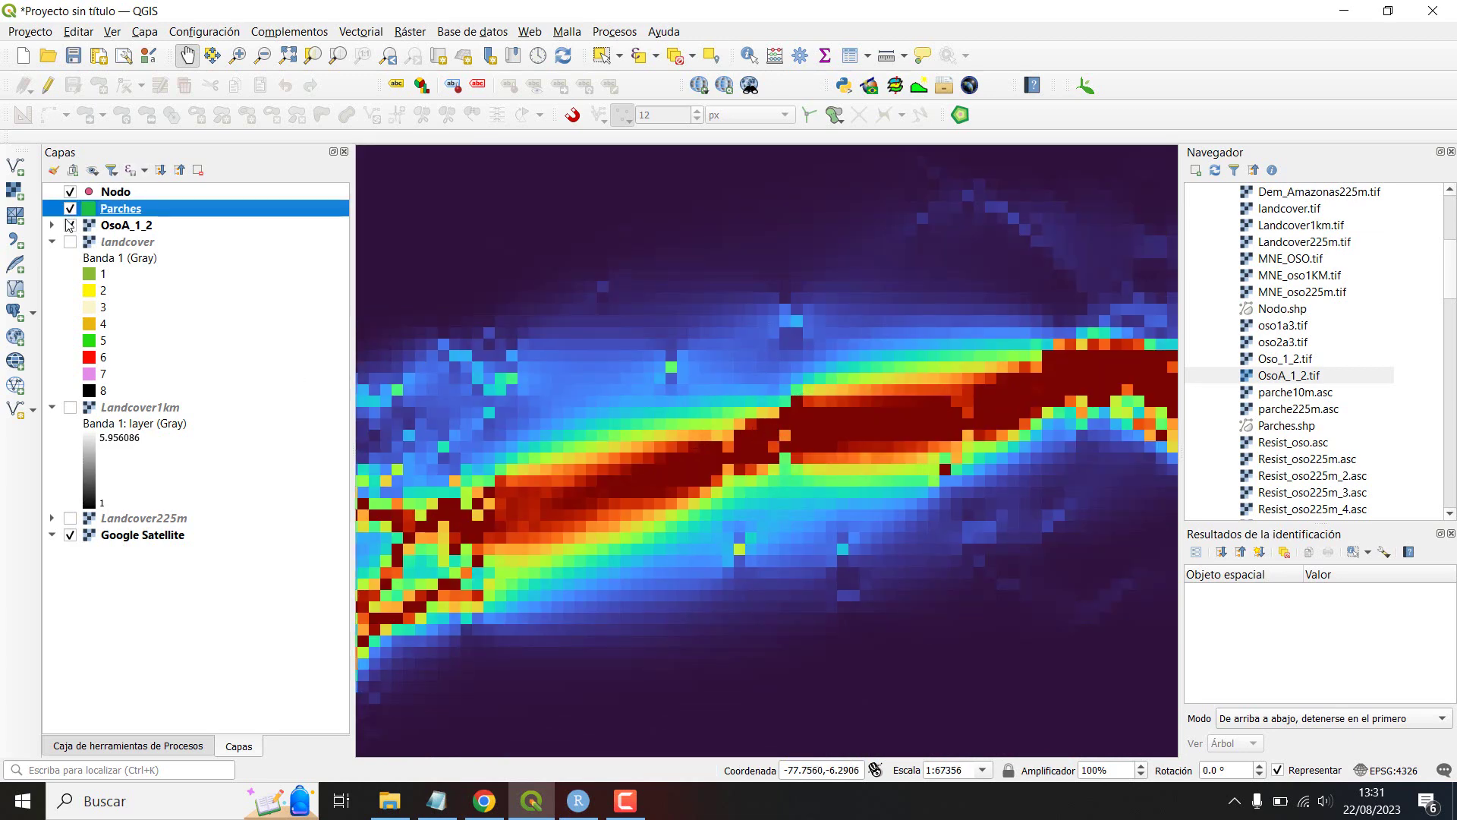
{"action": "left_click", "coordinate": [70, 226]}
{"action": "left_click", "coordinate": [71, 227]}
{"action": "left_click", "coordinate": [71, 226]}
{"action": "double_click", "coordinate": [71, 227]}
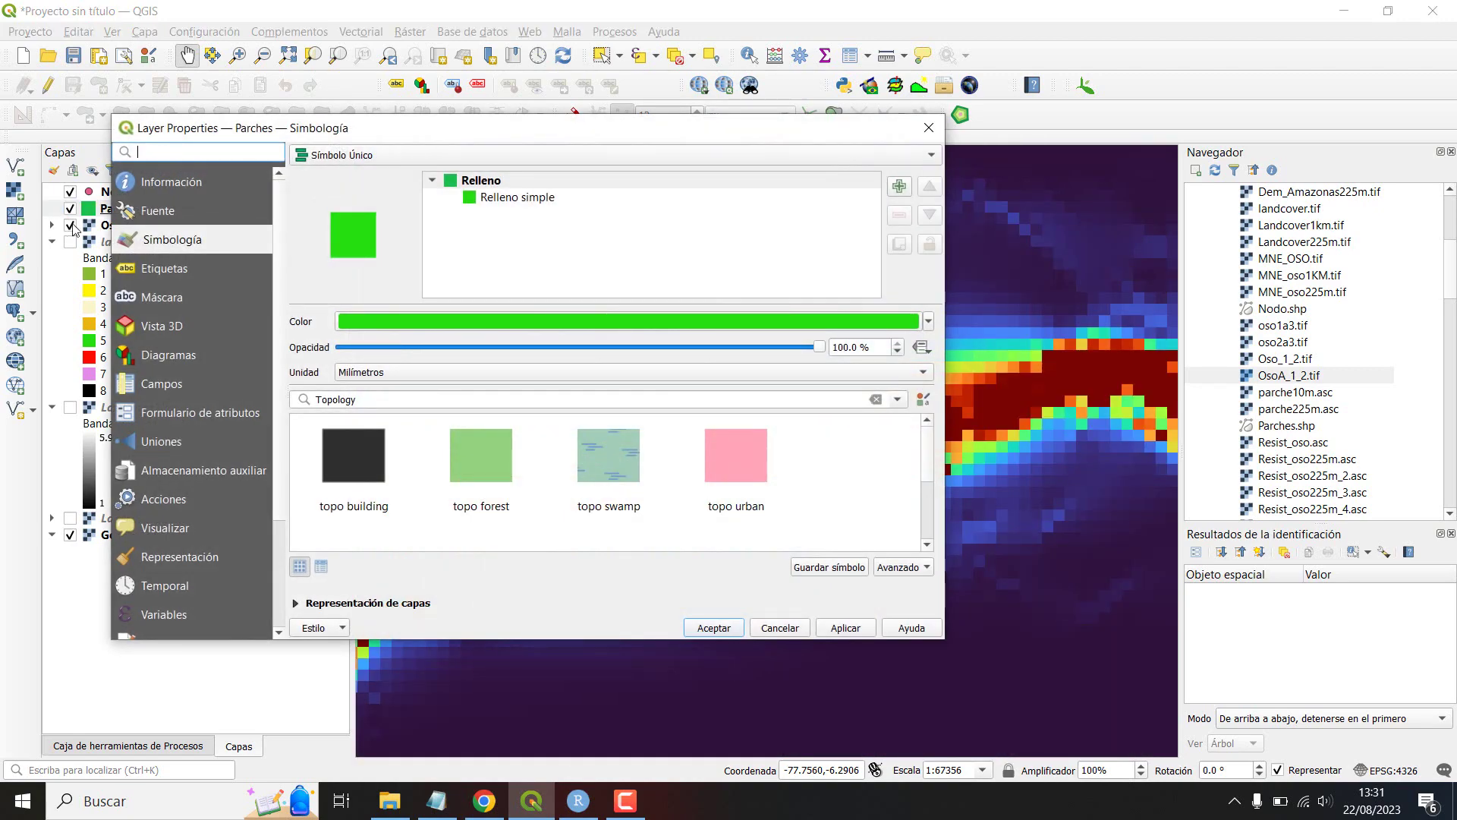
{"action": "left_click", "coordinate": [929, 127]}
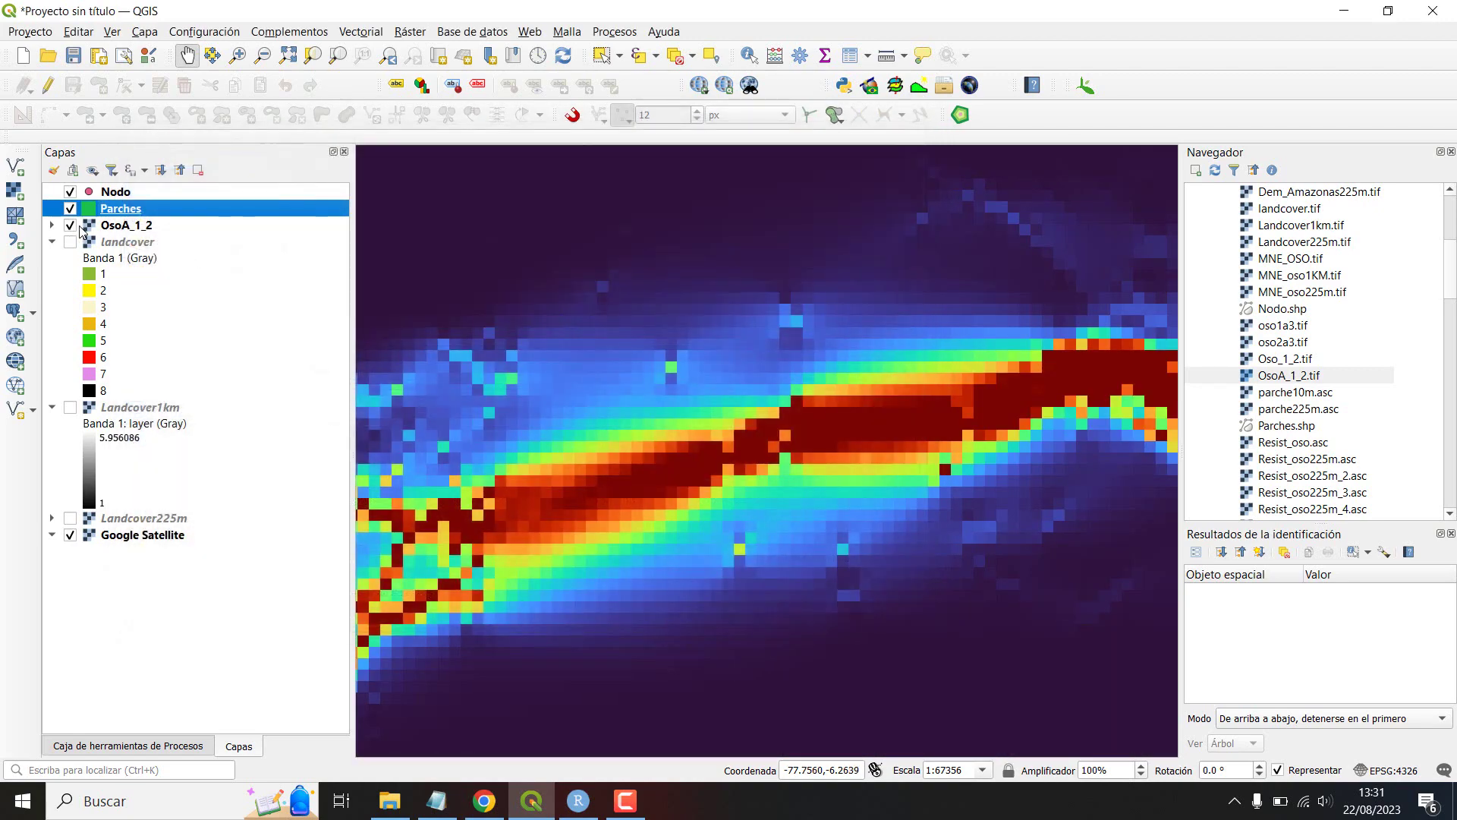
Step: Compare the corridor's central section with the satellite imagery by toggling the OsoA_1_2 and landcover layers
{"action": "left_click", "coordinate": [71, 226]}
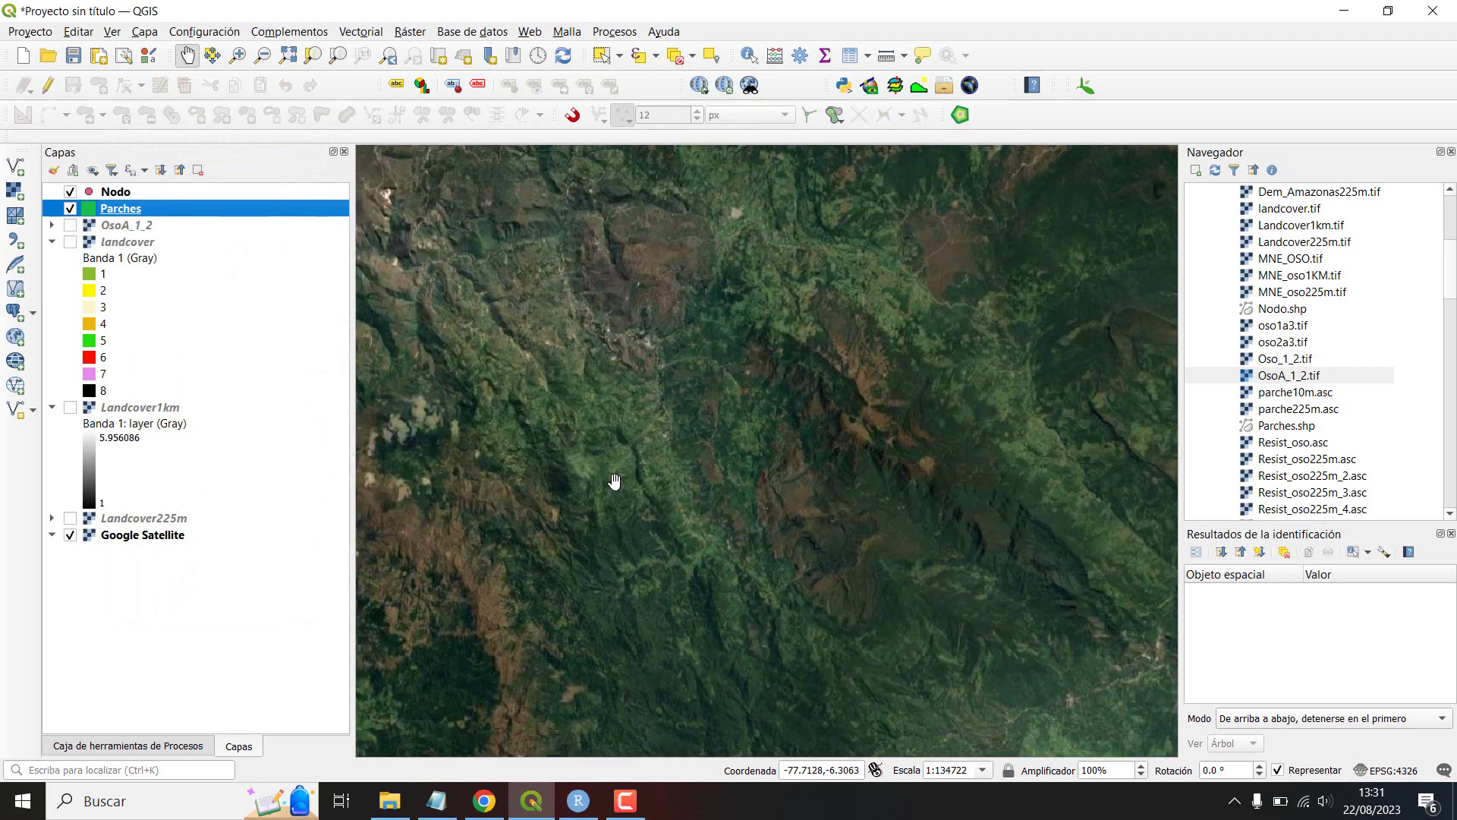
{"action": "left_click", "coordinate": [71, 243]}
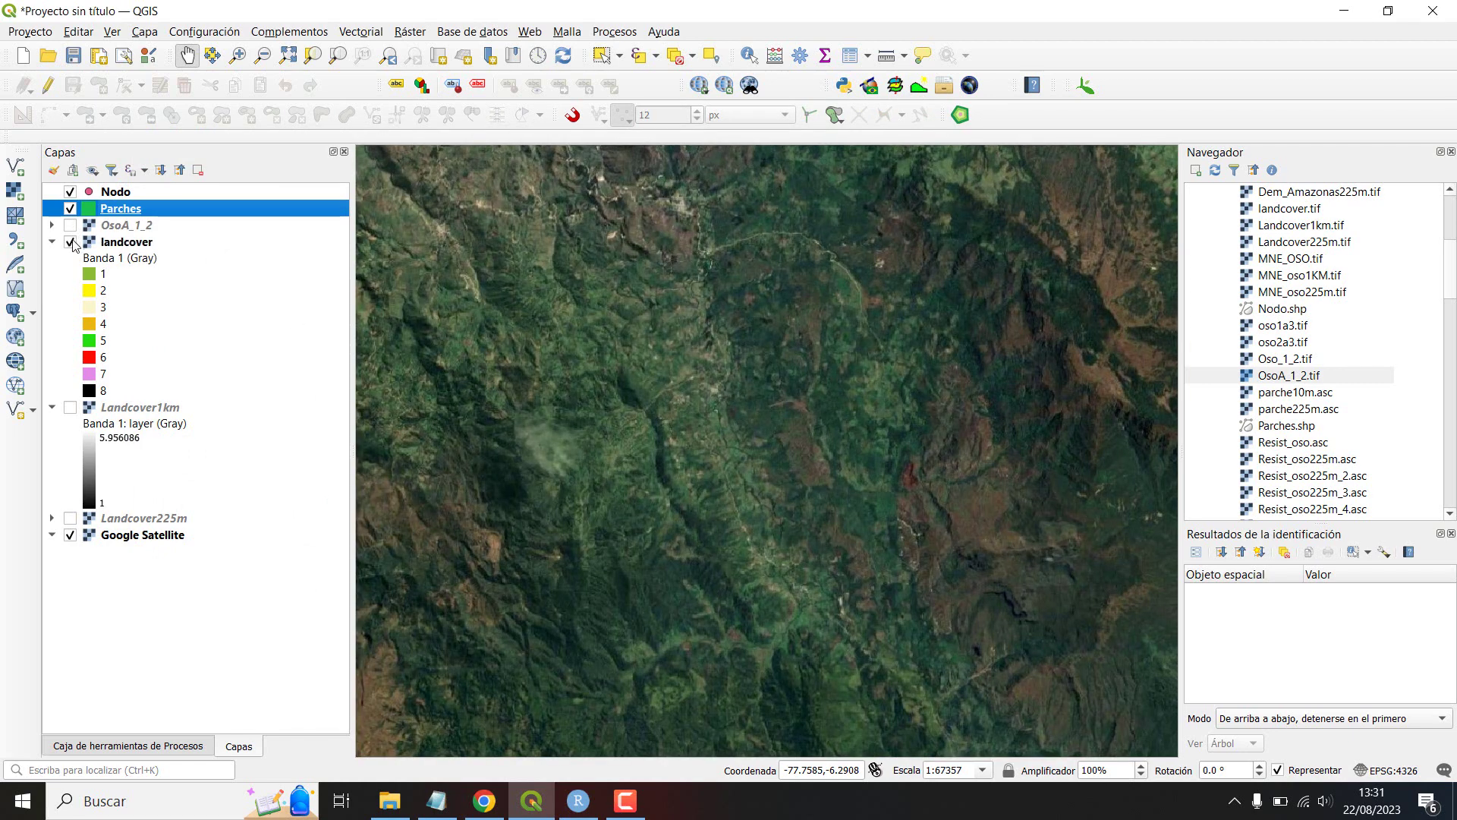
{"action": "left_click", "coordinate": [70, 242]}
{"action": "left_click", "coordinate": [71, 225]}
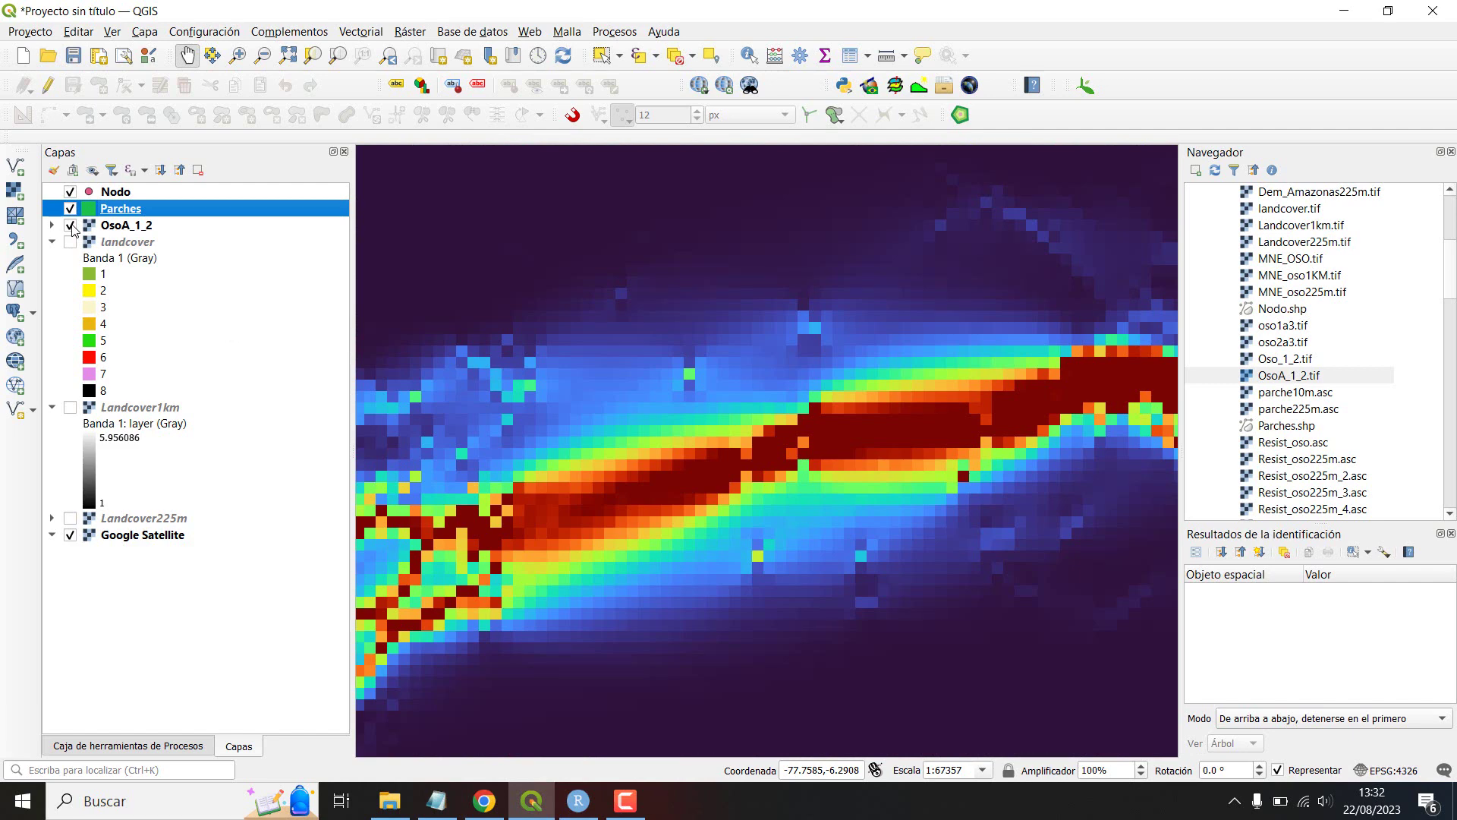
{"action": "left_click", "coordinate": [71, 225]}
{"action": "left_click", "coordinate": [71, 226]}
{"action": "left_click", "coordinate": [70, 225]}
Step: Inspect the wide corridor section west of the large eastern patch, toggling OsoA_1_2 against the satellite imagery
{"action": "scroll", "coordinate": [696, 529], "scroll_direction": "down", "scroll_amount": 1}
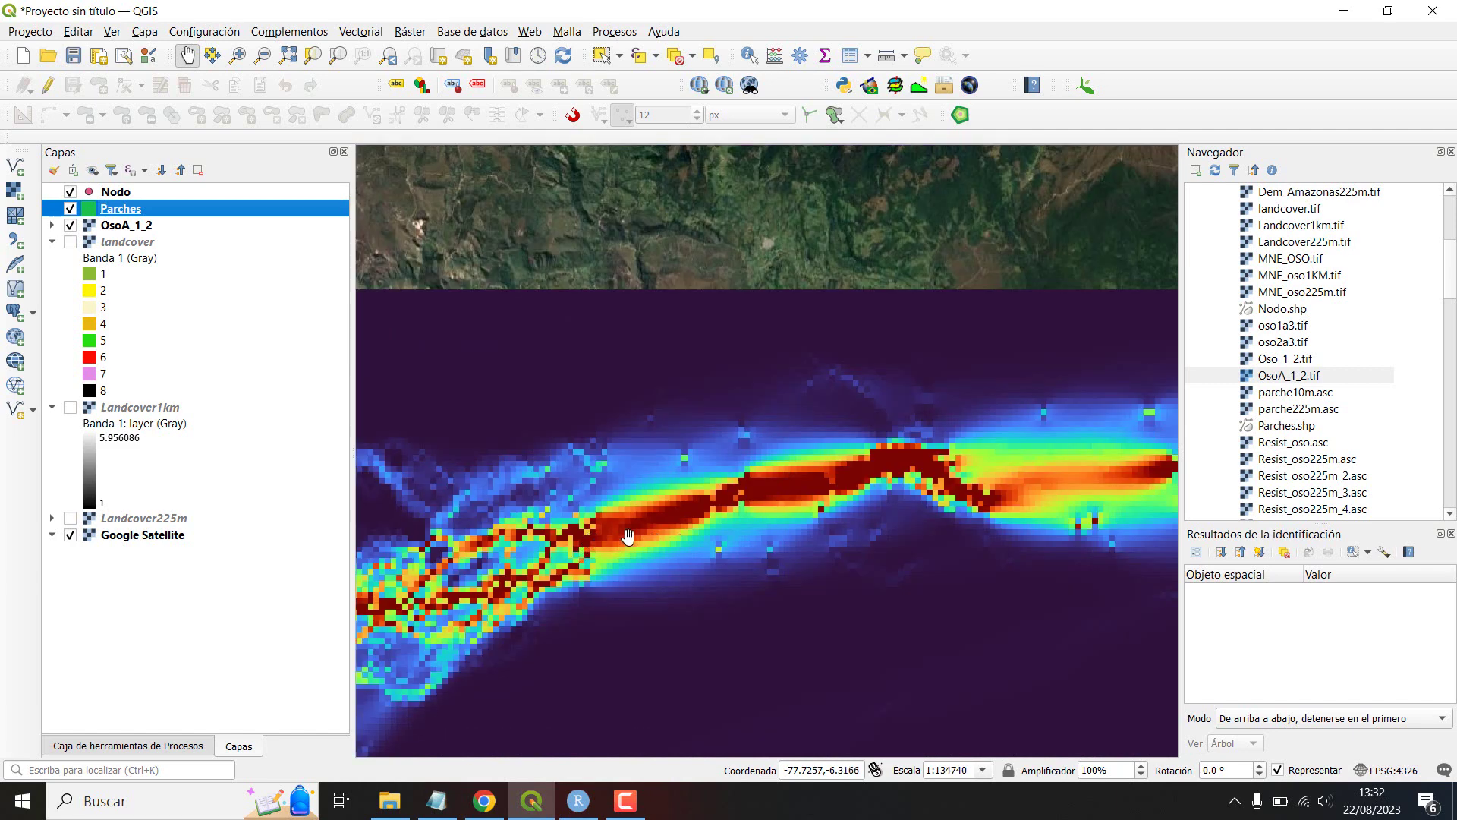
{"action": "scroll", "coordinate": [645, 527], "scroll_direction": "down", "scroll_amount": 1}
{"action": "left_click_drag", "start_coordinate": [668, 516], "coordinate": [750, 429]}
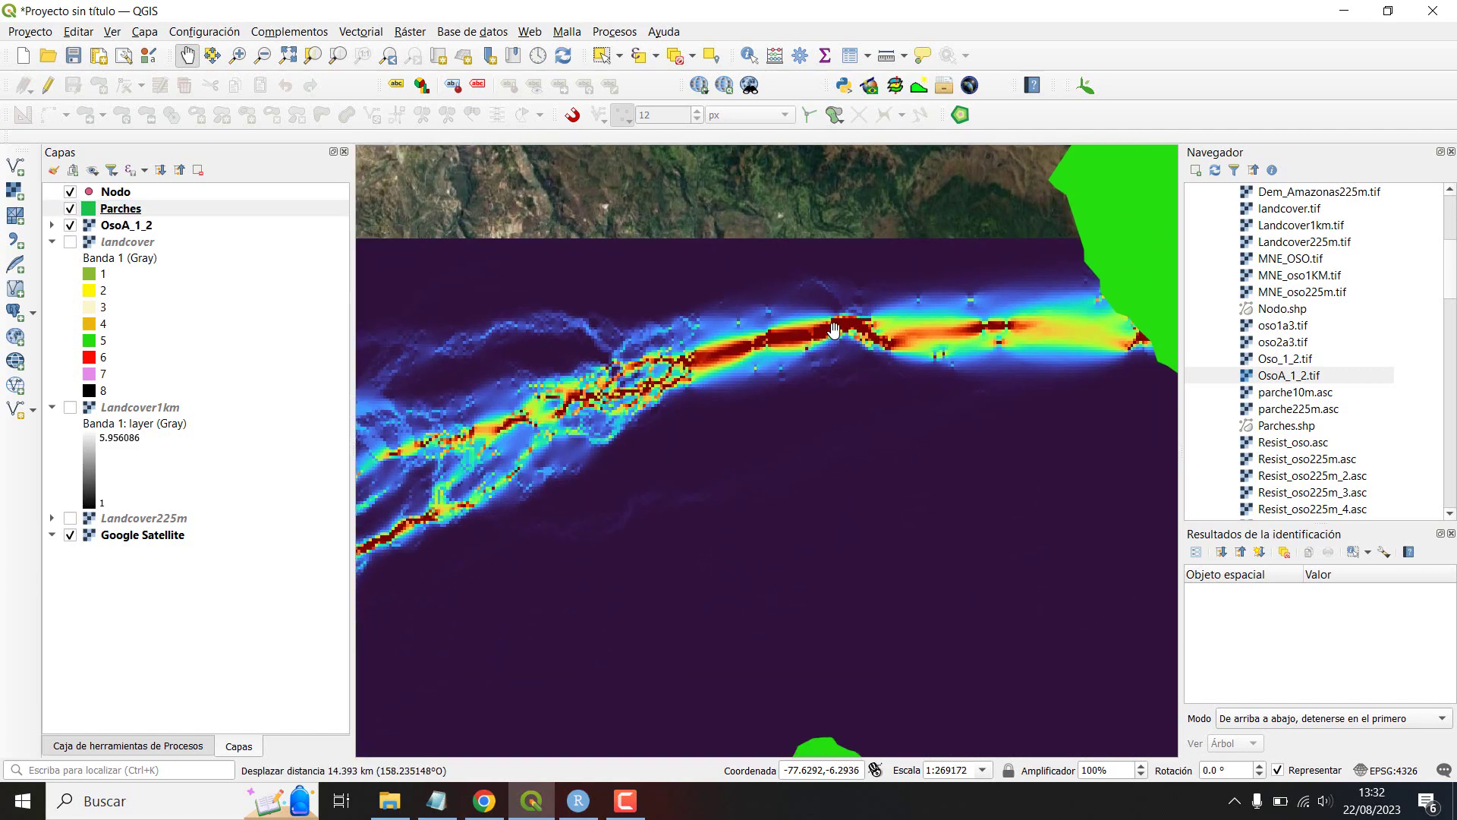
{"action": "scroll", "coordinate": [834, 331], "scroll_direction": "up", "scroll_amount": 1}
{"action": "scroll", "coordinate": [732, 365], "scroll_direction": "down", "scroll_amount": 2}
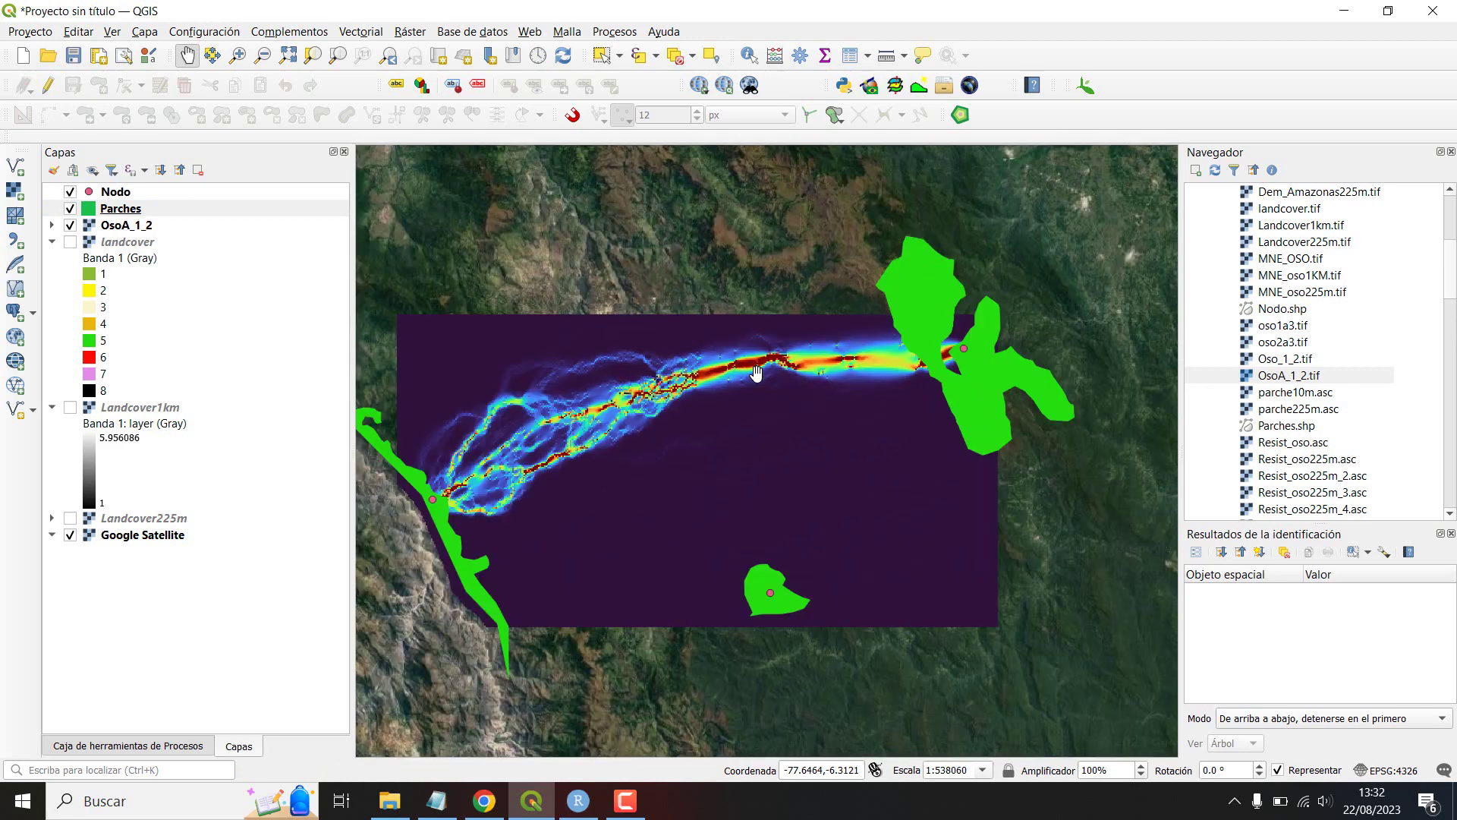
{"action": "scroll", "coordinate": [744, 366], "scroll_direction": "up", "scroll_amount": 1}
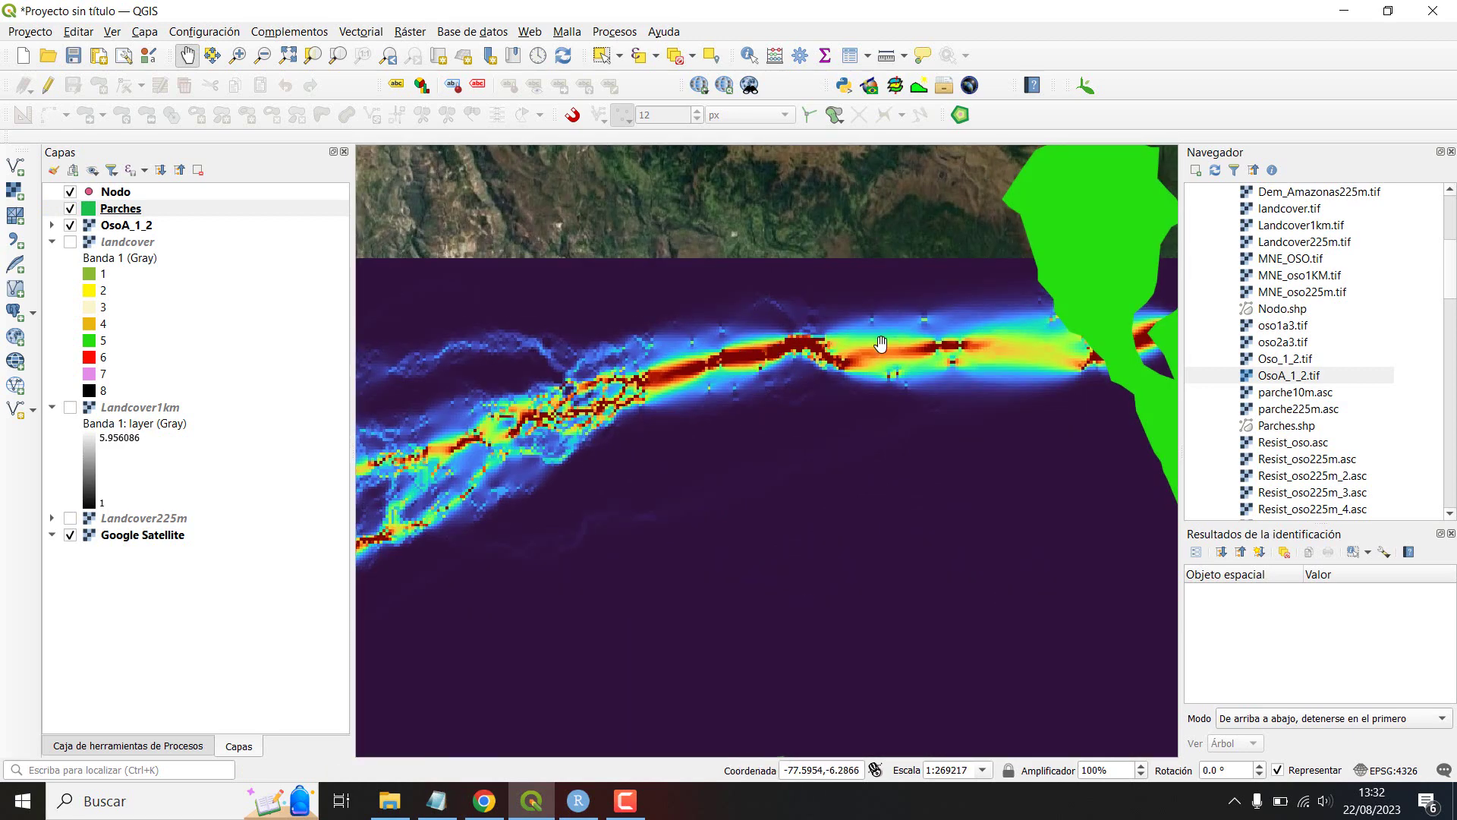
{"action": "scroll", "coordinate": [982, 350], "scroll_direction": "up", "scroll_amount": 2}
{"action": "scroll", "coordinate": [753, 341], "scroll_direction": "up", "scroll_amount": 1}
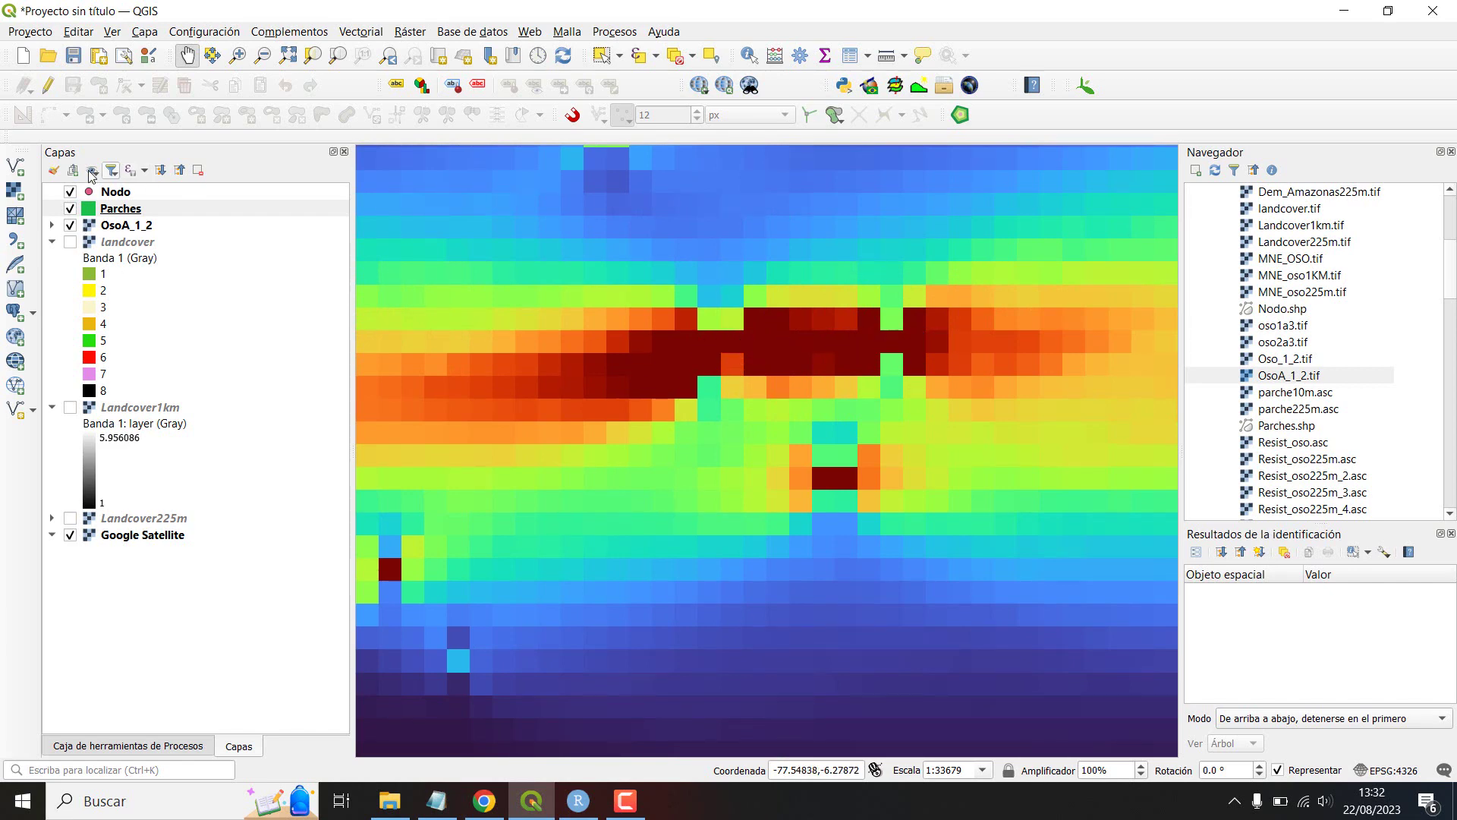
{"action": "left_click", "coordinate": [72, 226]}
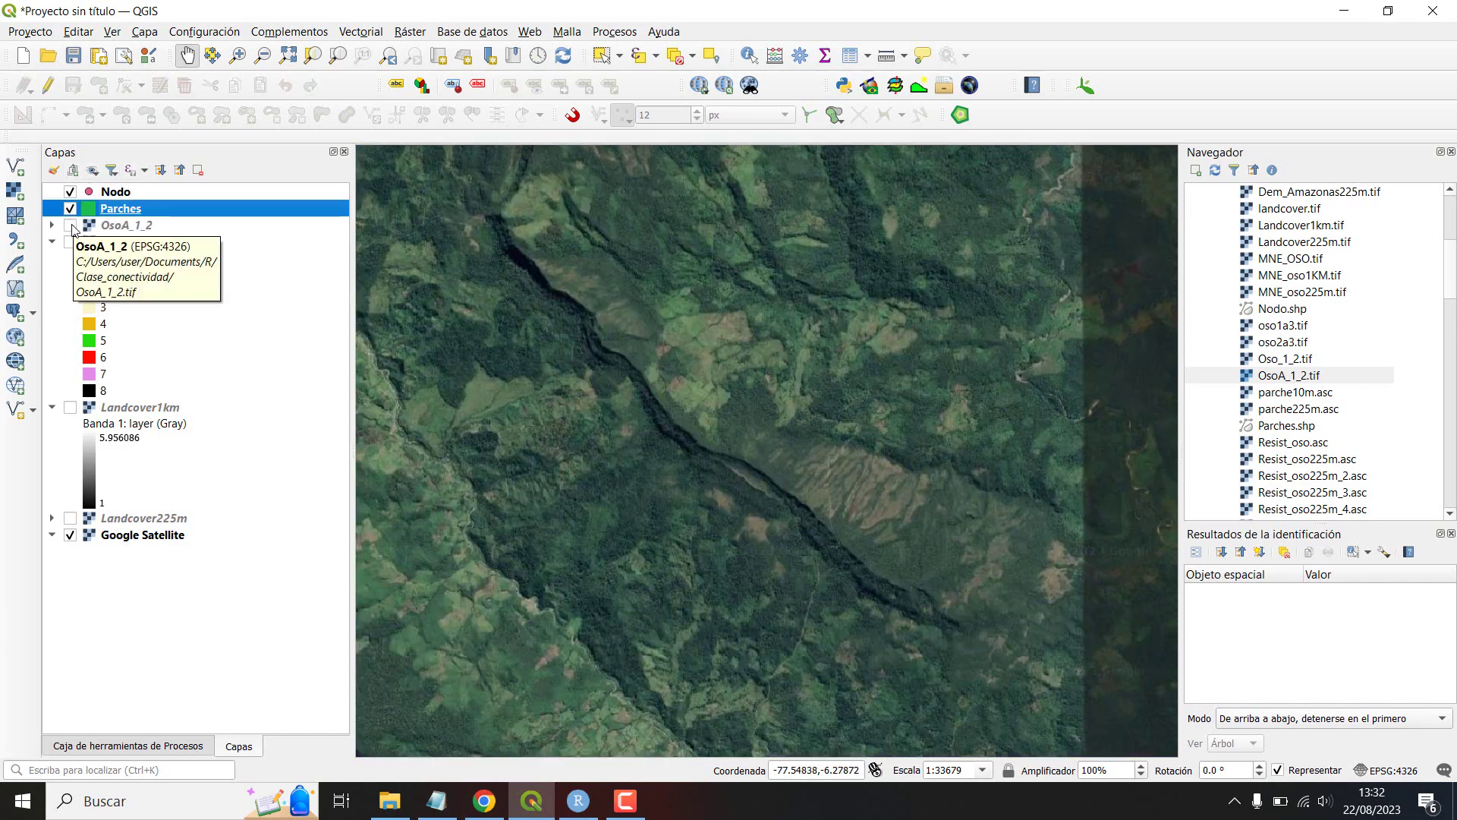
{"action": "left_click", "coordinate": [72, 226]}
{"action": "left_click", "coordinate": [71, 226]}
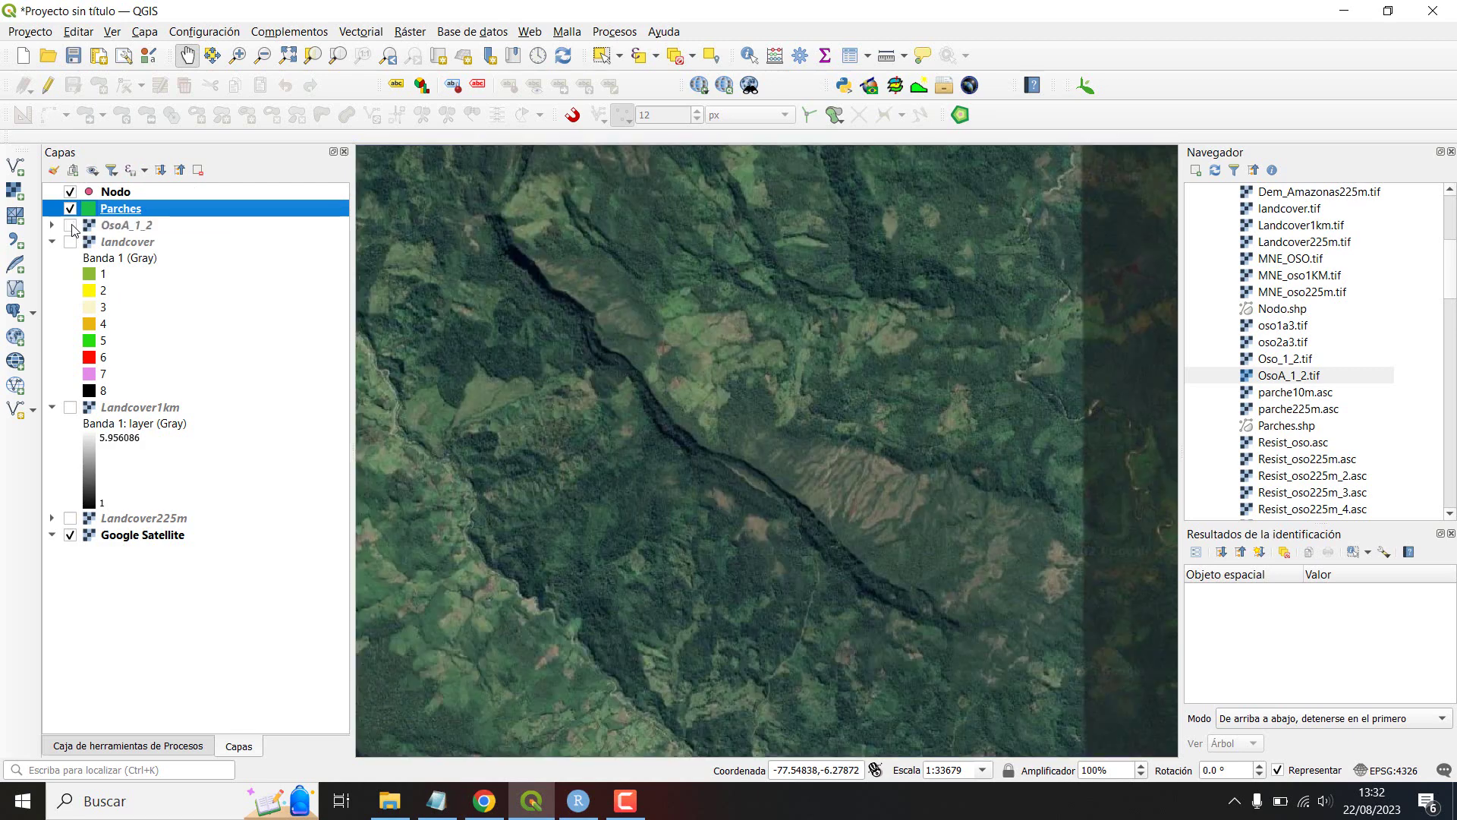
{"action": "left_click", "coordinate": [72, 226]}
{"action": "left_click", "coordinate": [72, 227]}
{"action": "left_click", "coordinate": [73, 226]}
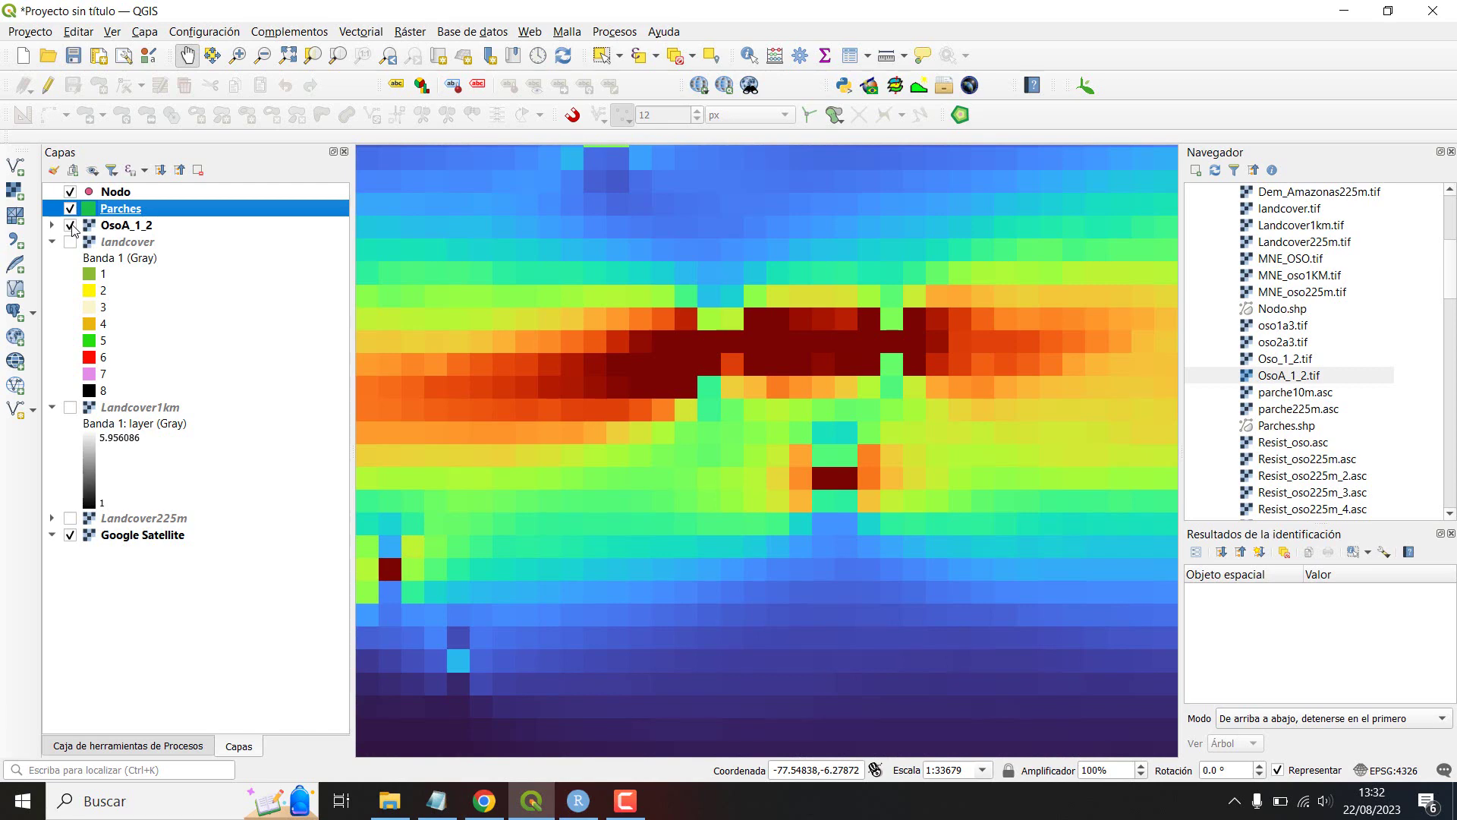
{"action": "left_click", "coordinate": [72, 226]}
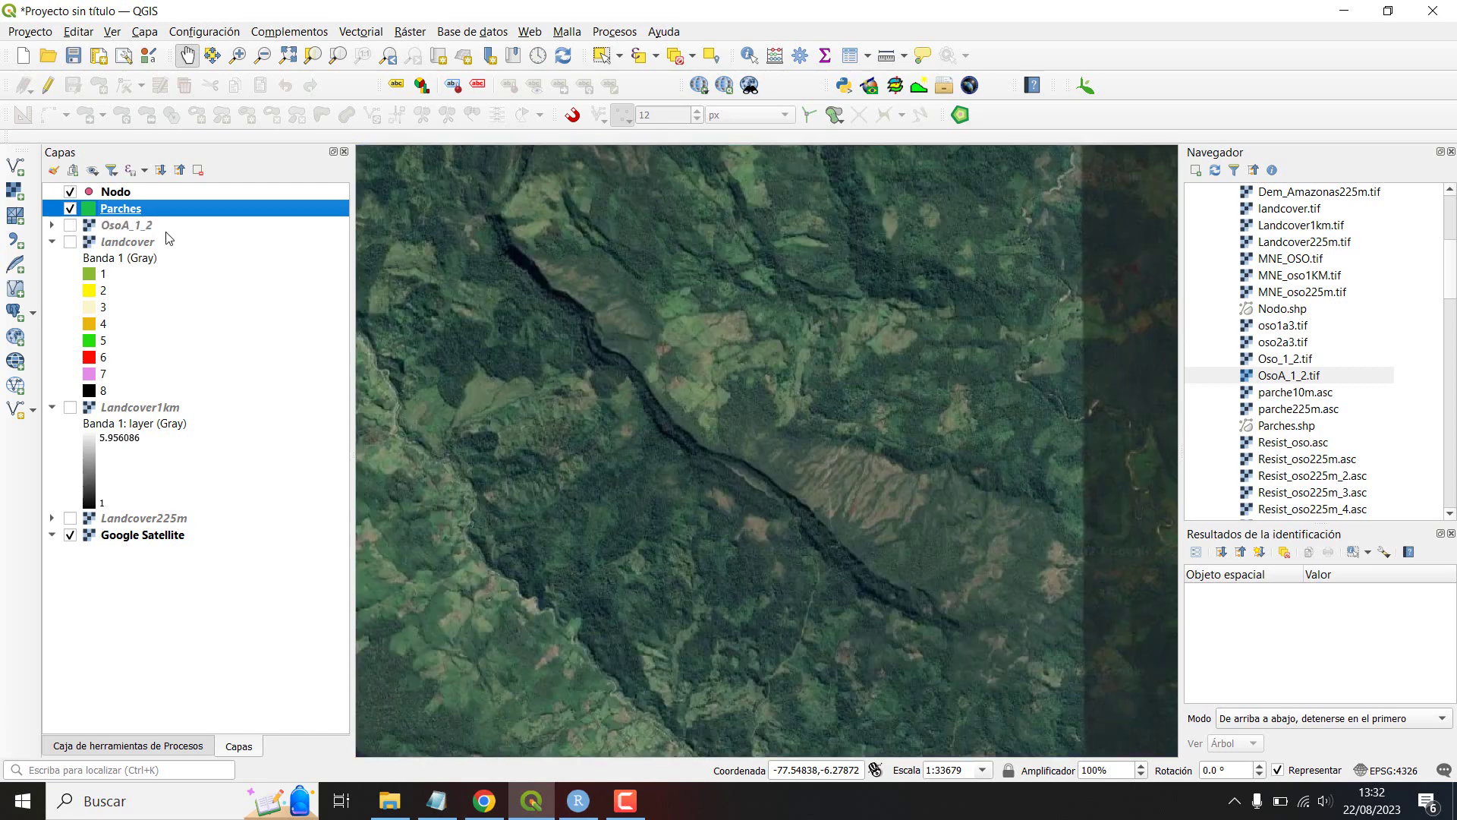
Step: Examine the cleared fields and surrounding forest beneath the corridor up close in the Google Satellite imagery
{"action": "scroll", "coordinate": [729, 270], "scroll_direction": "up", "scroll_amount": 1}
{"action": "scroll", "coordinate": [790, 375], "scroll_direction": "up", "scroll_amount": 1}
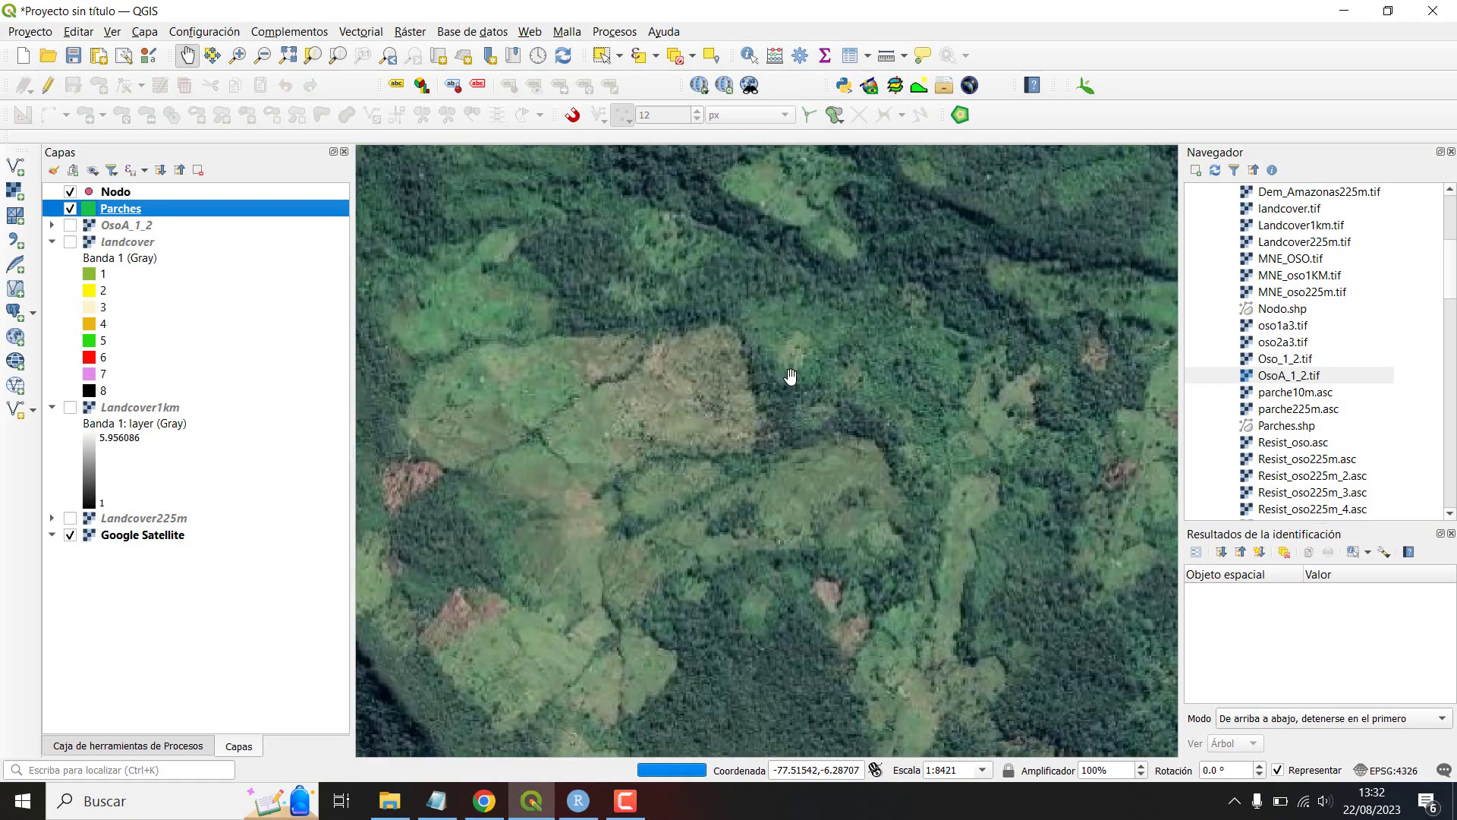
{"action": "left_click_drag", "start_coordinate": [721, 403], "coordinate": [778, 410]}
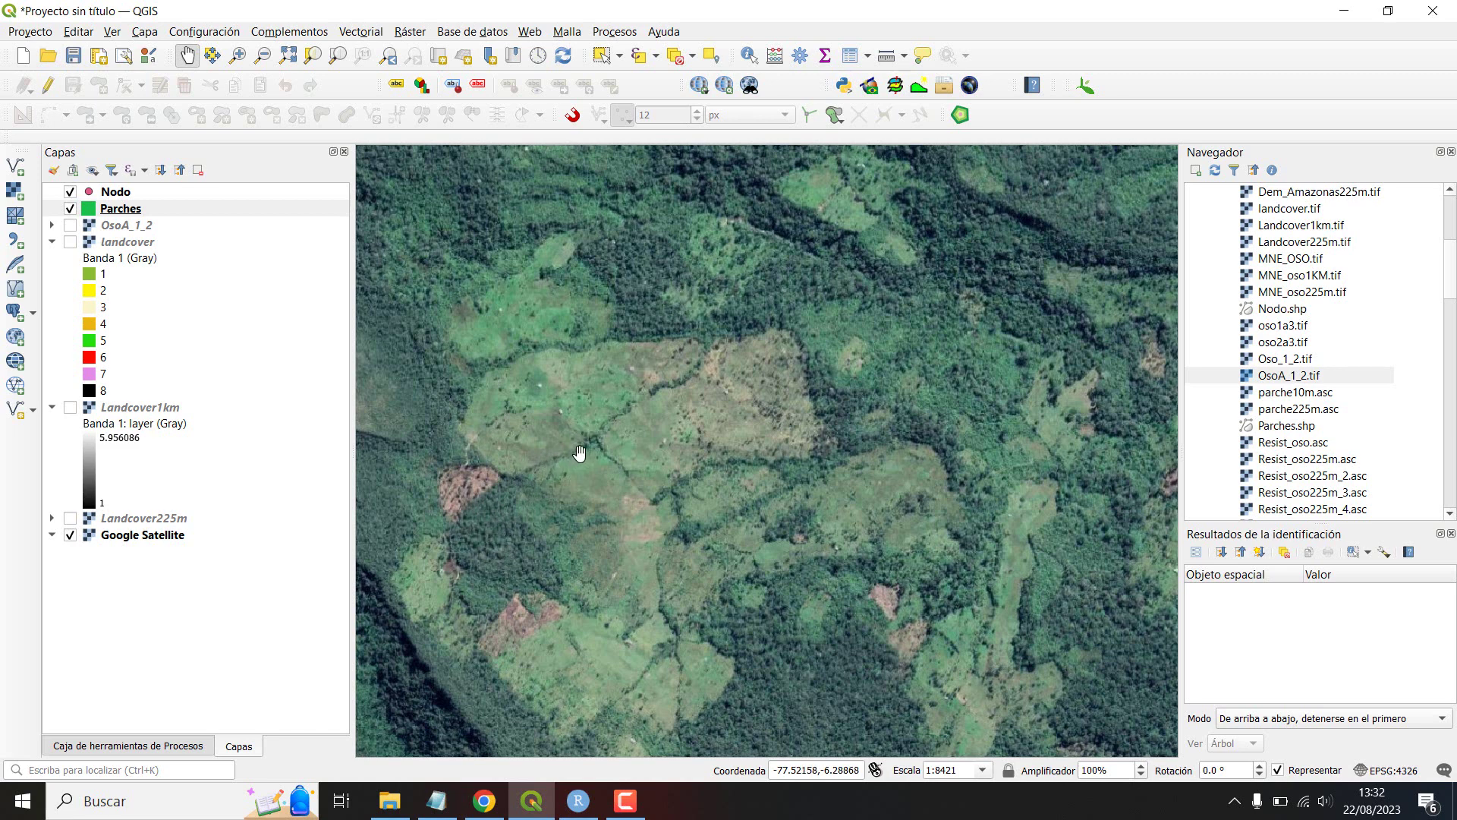
{"action": "scroll", "coordinate": [590, 400], "scroll_direction": "up", "scroll_amount": 1}
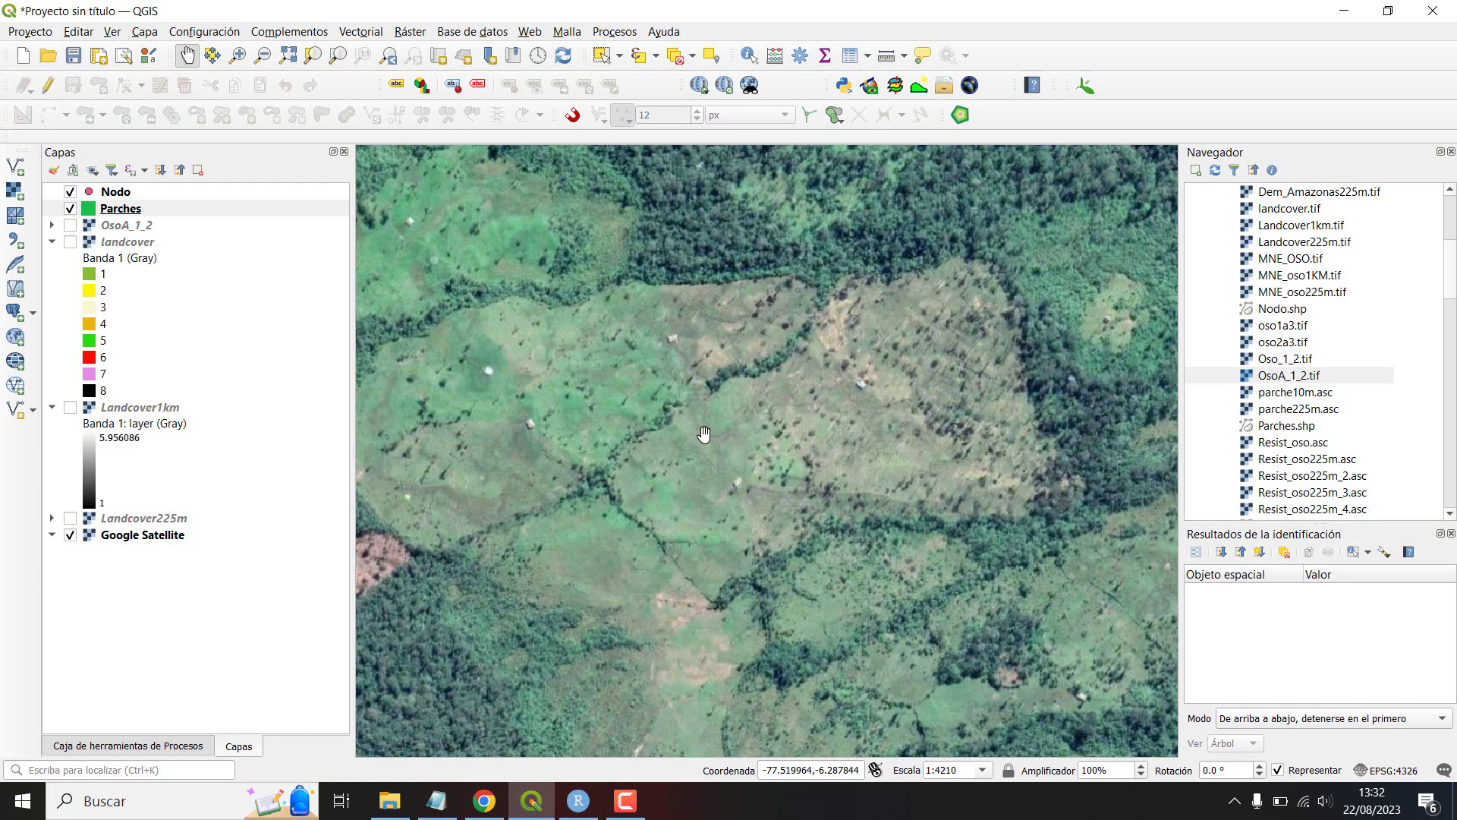
{"action": "scroll", "coordinate": [704, 433], "scroll_direction": "down", "scroll_amount": 1}
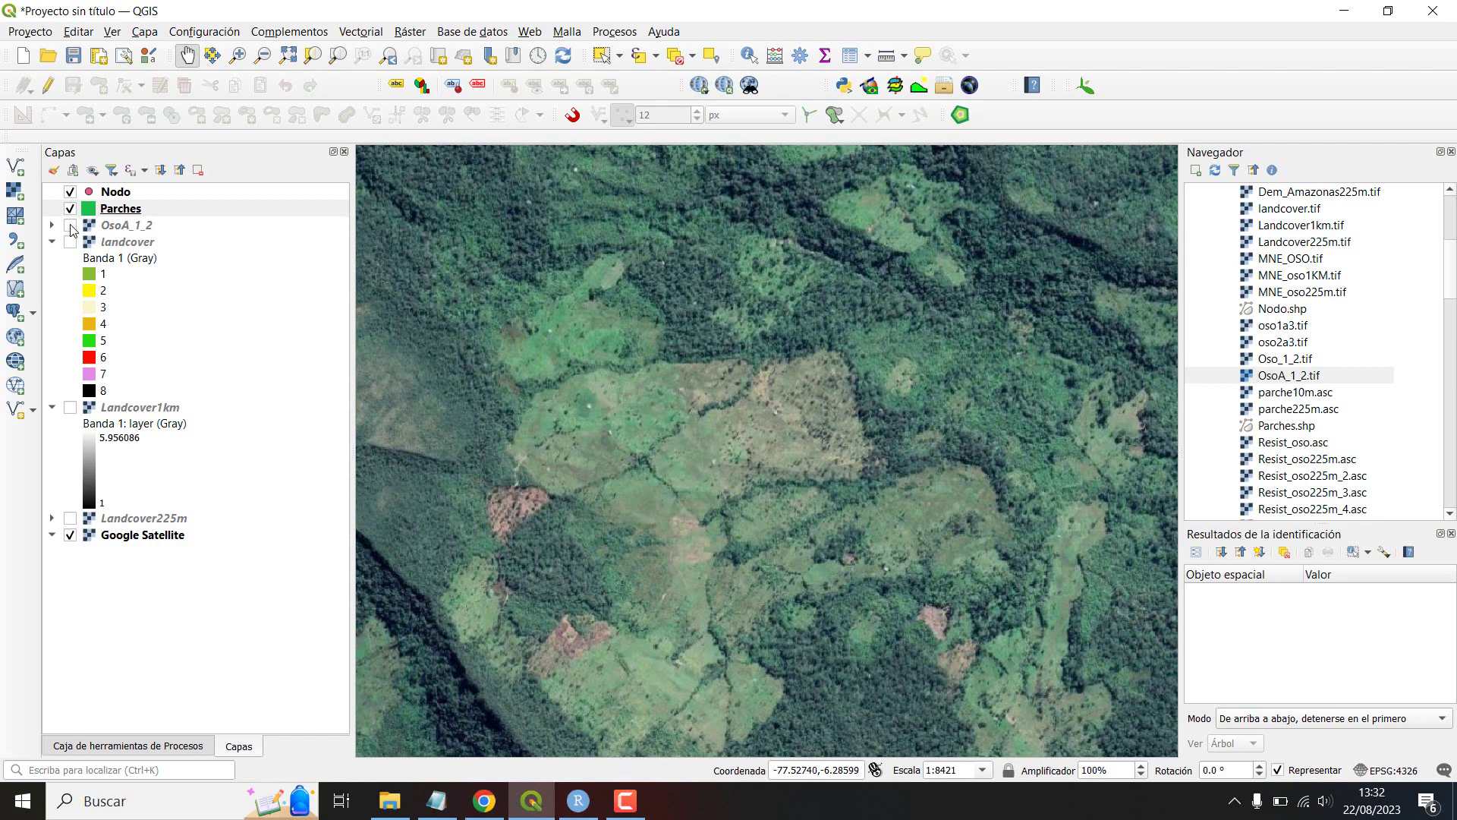
{"action": "left_click", "coordinate": [71, 226]}
{"action": "left_click", "coordinate": [71, 226]}
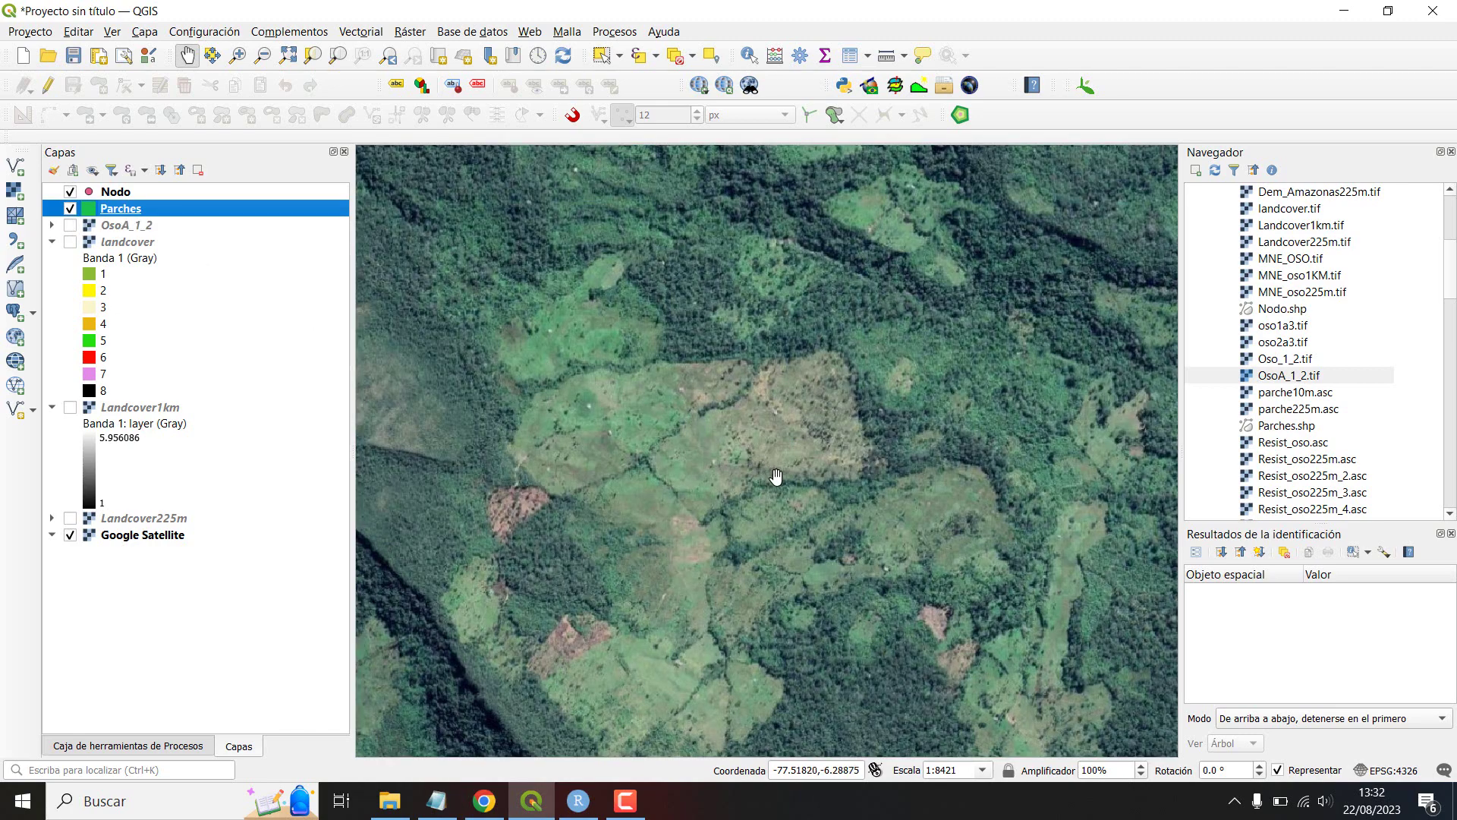
{"action": "scroll", "coordinate": [771, 476], "scroll_direction": "down", "scroll_amount": 1}
{"action": "scroll", "coordinate": [747, 485], "scroll_direction": "down", "scroll_amount": 1}
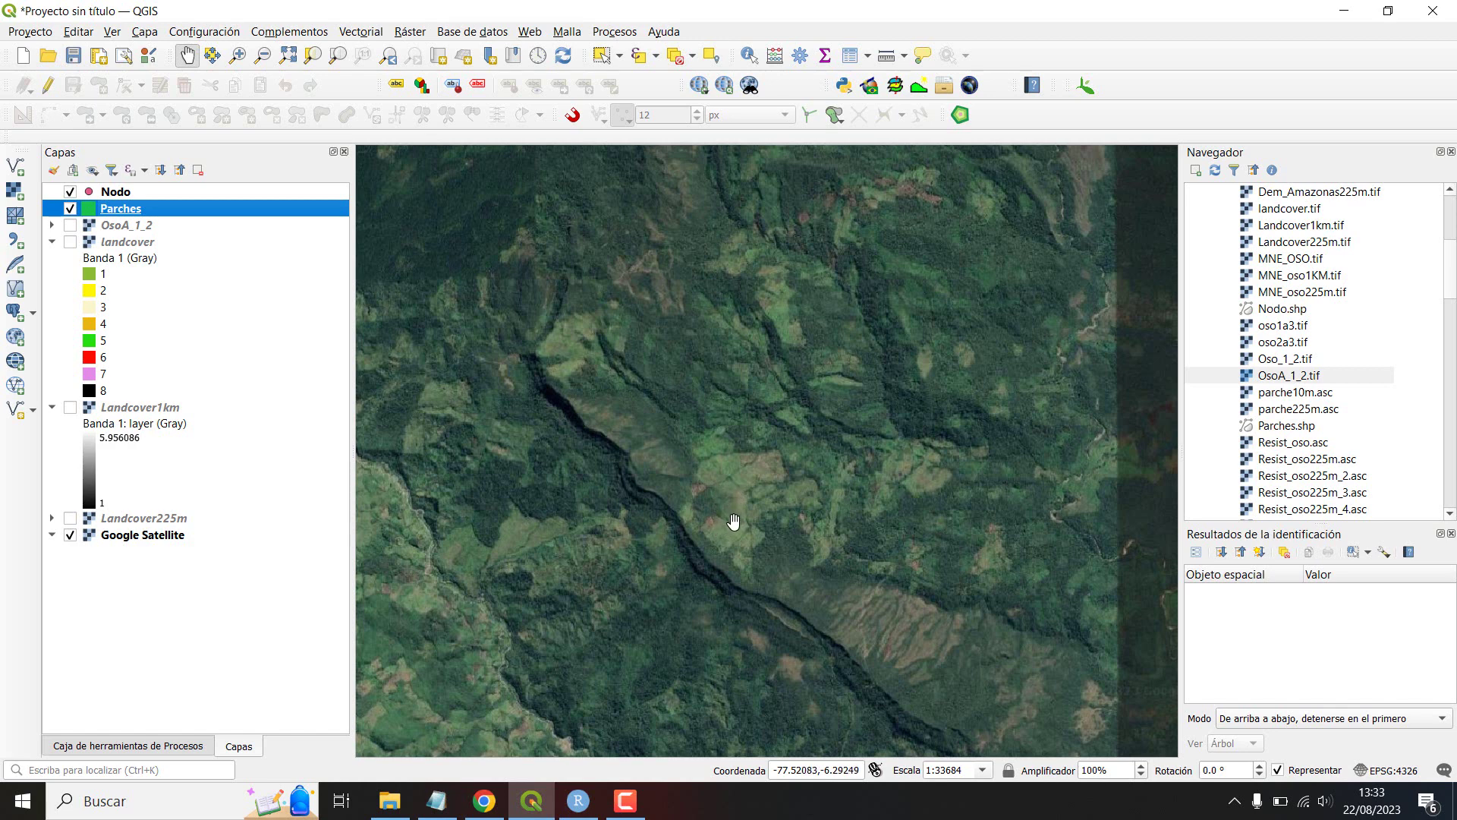
{"action": "scroll", "coordinate": [744, 479], "scroll_direction": "up", "scroll_amount": 2}
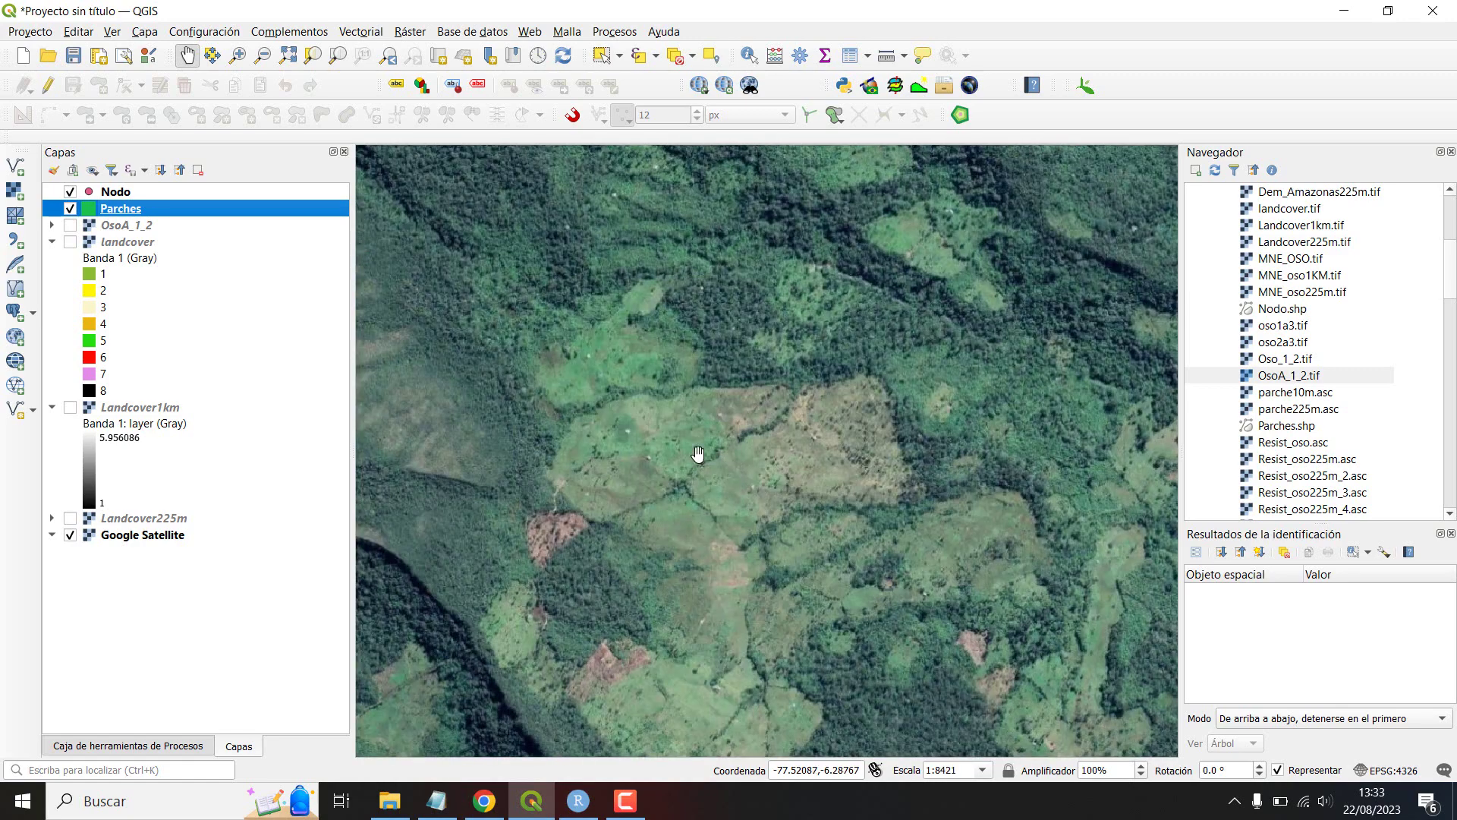
{"action": "scroll", "coordinate": [697, 453], "scroll_direction": "up", "scroll_amount": 1}
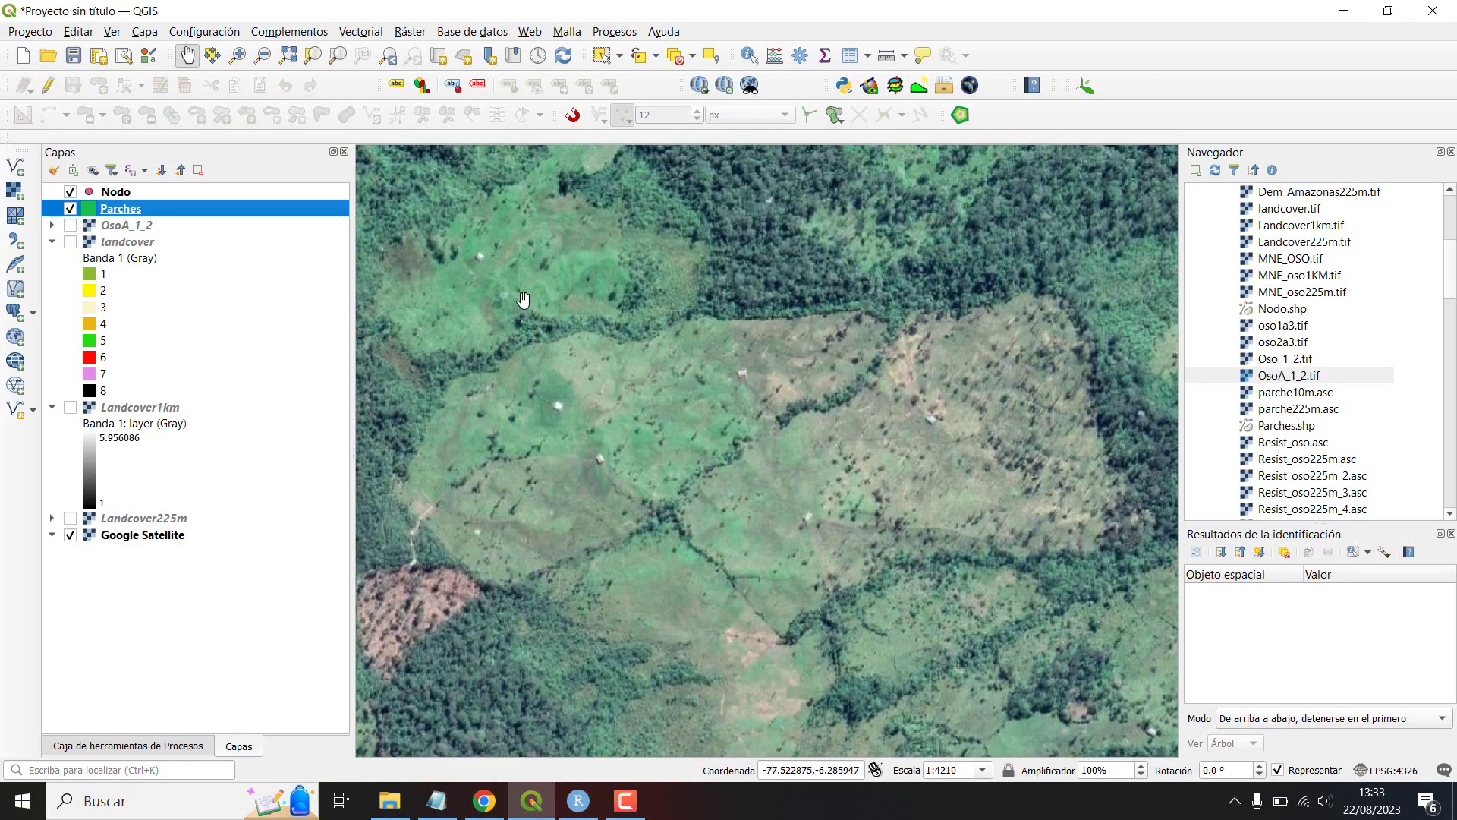
{"action": "left_click_drag", "start_coordinate": [524, 301], "coordinate": [675, 429]}
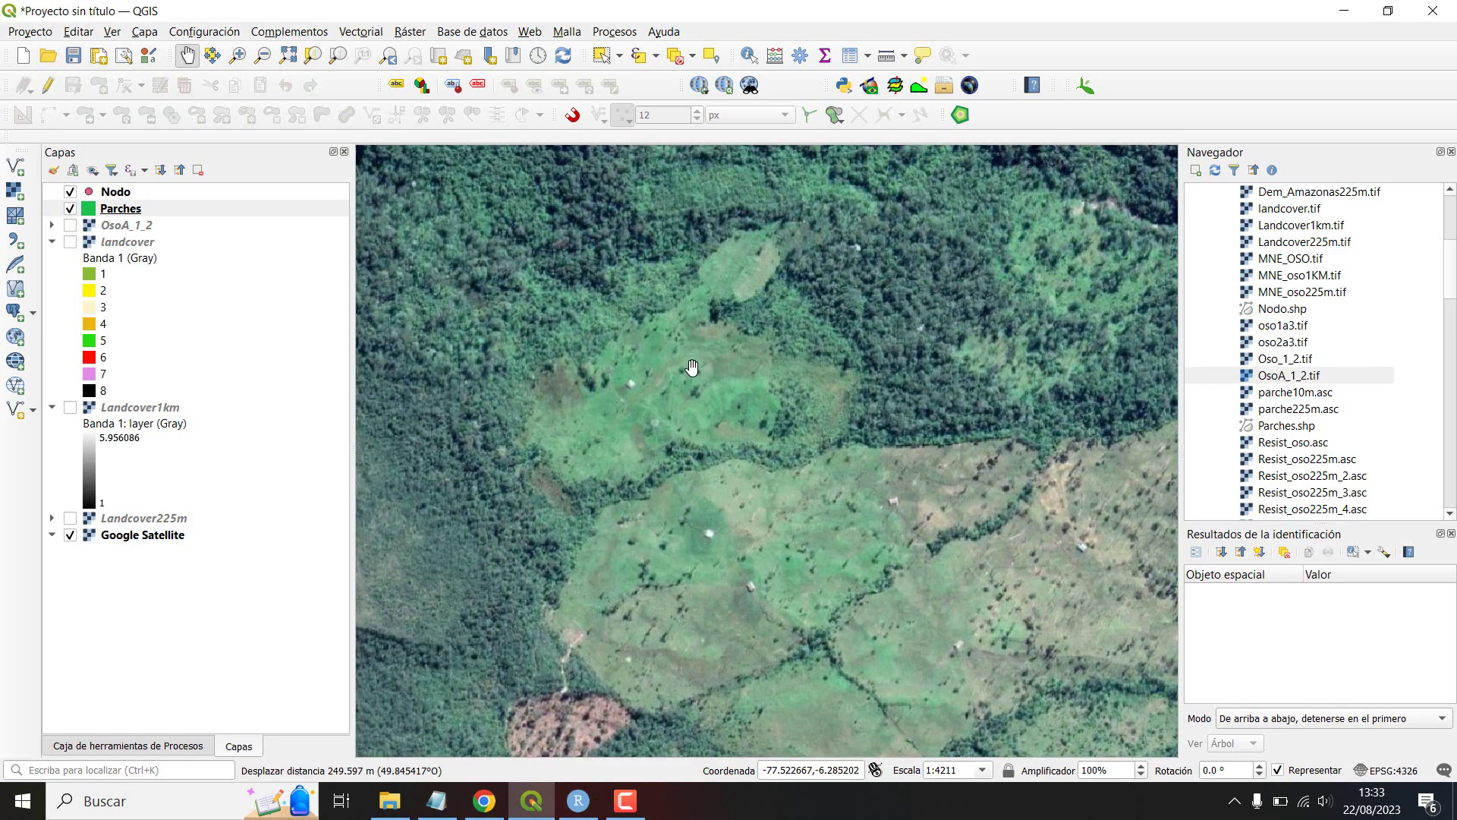
{"action": "left_click_drag", "start_coordinate": [669, 388], "coordinate": [704, 406]}
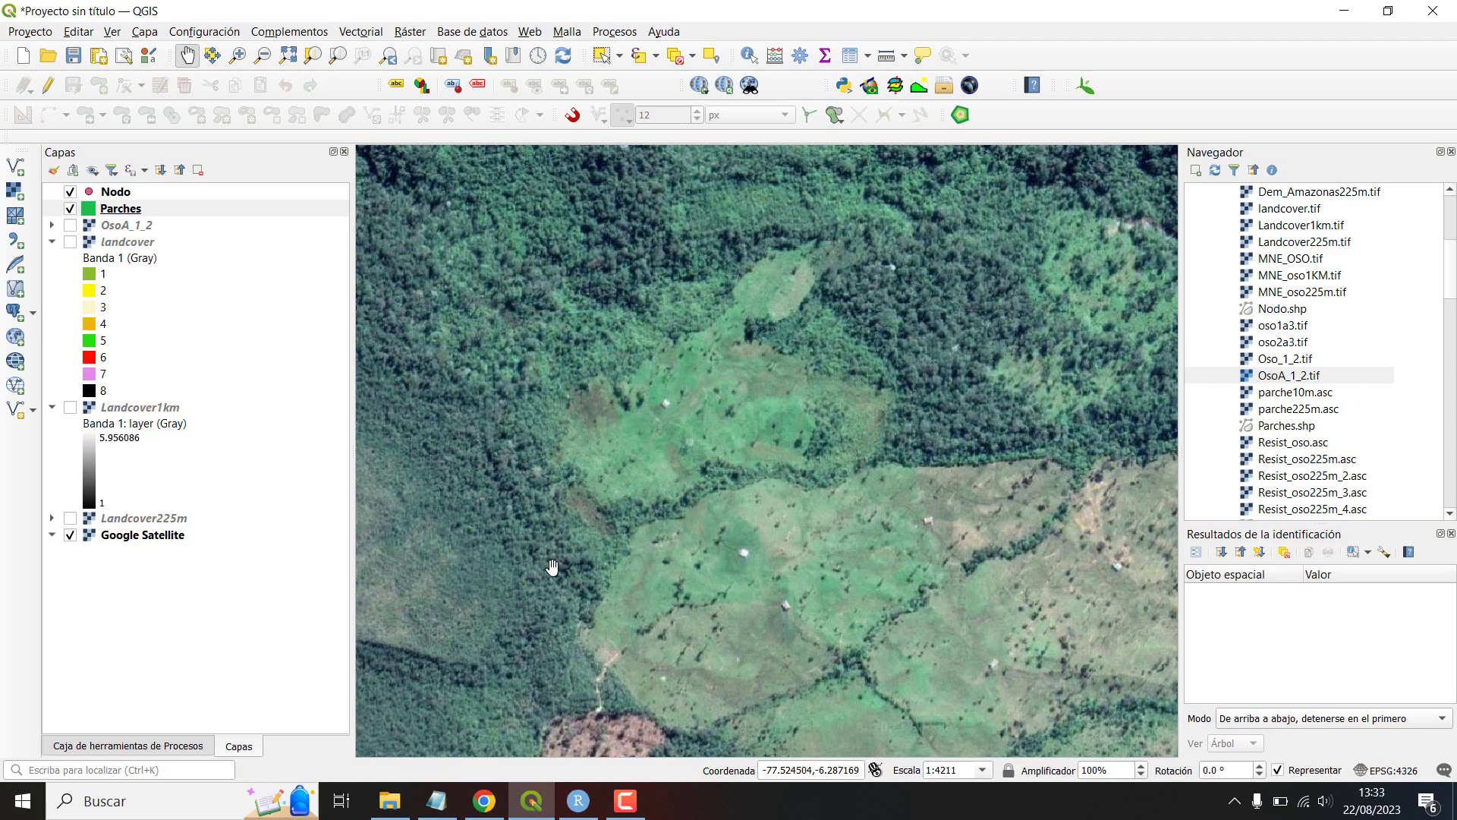
Step: Review the full extent of the corridor between the Parches polygons, toggling OsoA_1_2 and leaving it visible
{"action": "scroll", "coordinate": [629, 542], "scroll_direction": "down", "scroll_amount": 1}
{"action": "scroll", "coordinate": [628, 541], "scroll_direction": "down", "scroll_amount": 2}
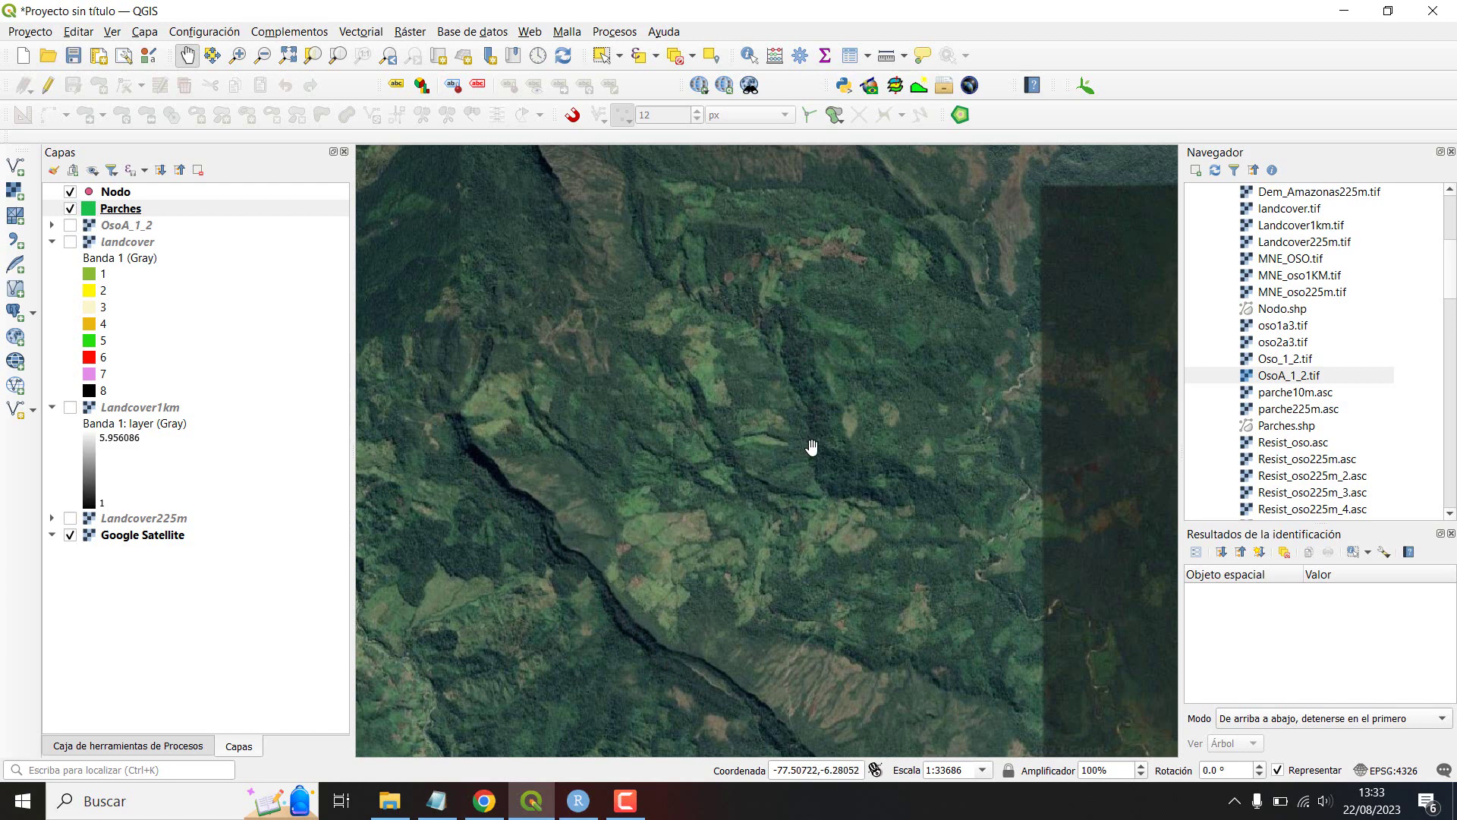
{"action": "scroll", "coordinate": [710, 465], "scroll_direction": "down", "scroll_amount": 2}
{"action": "scroll", "coordinate": [648, 488], "scroll_direction": "down", "scroll_amount": 1}
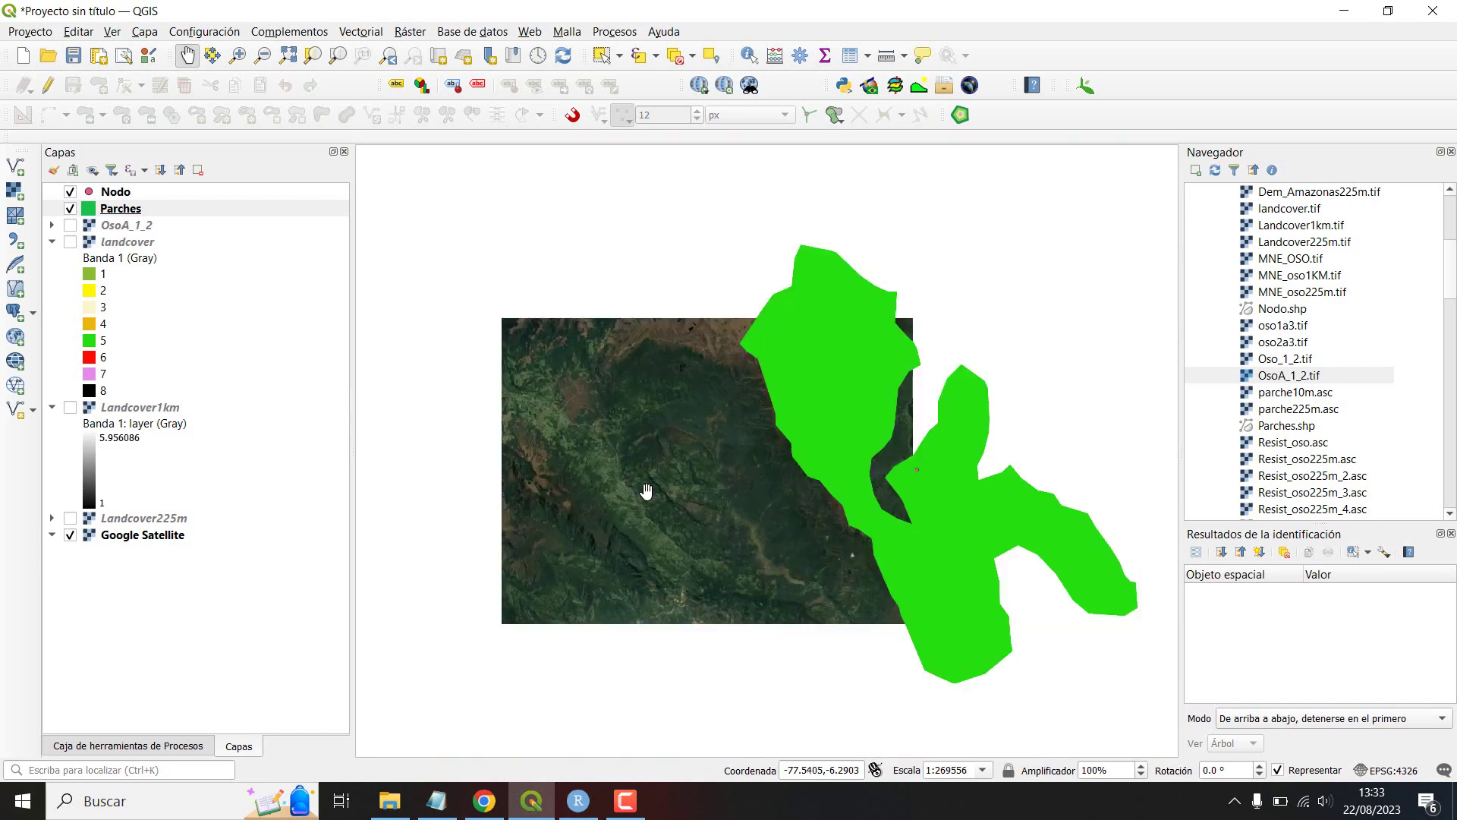
{"action": "left_click_drag", "start_coordinate": [642, 529], "coordinate": [702, 497]}
{"action": "scroll", "coordinate": [702, 501], "scroll_direction": "down", "scroll_amount": 1}
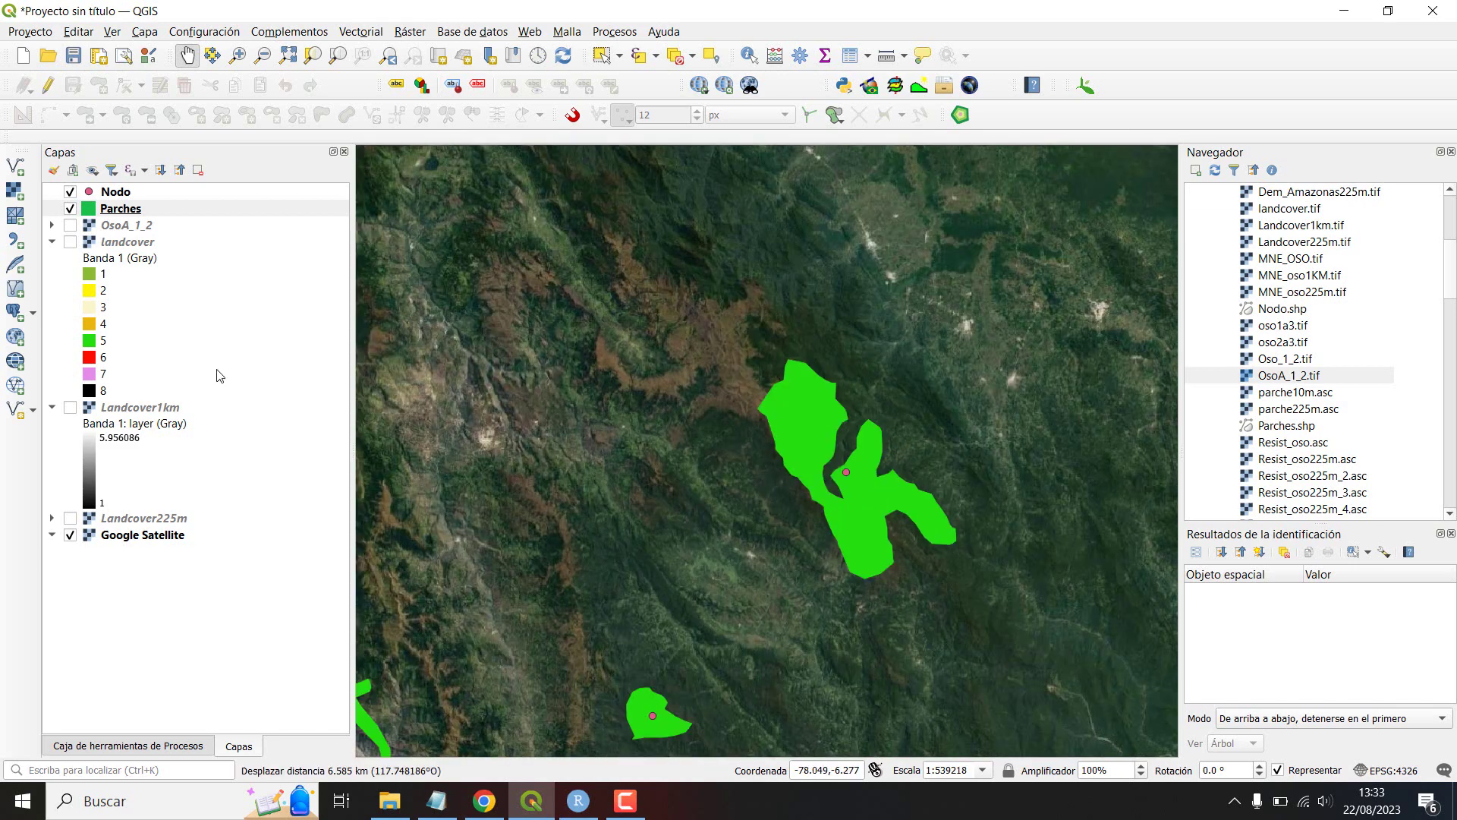
{"action": "left_click", "coordinate": [69, 225]}
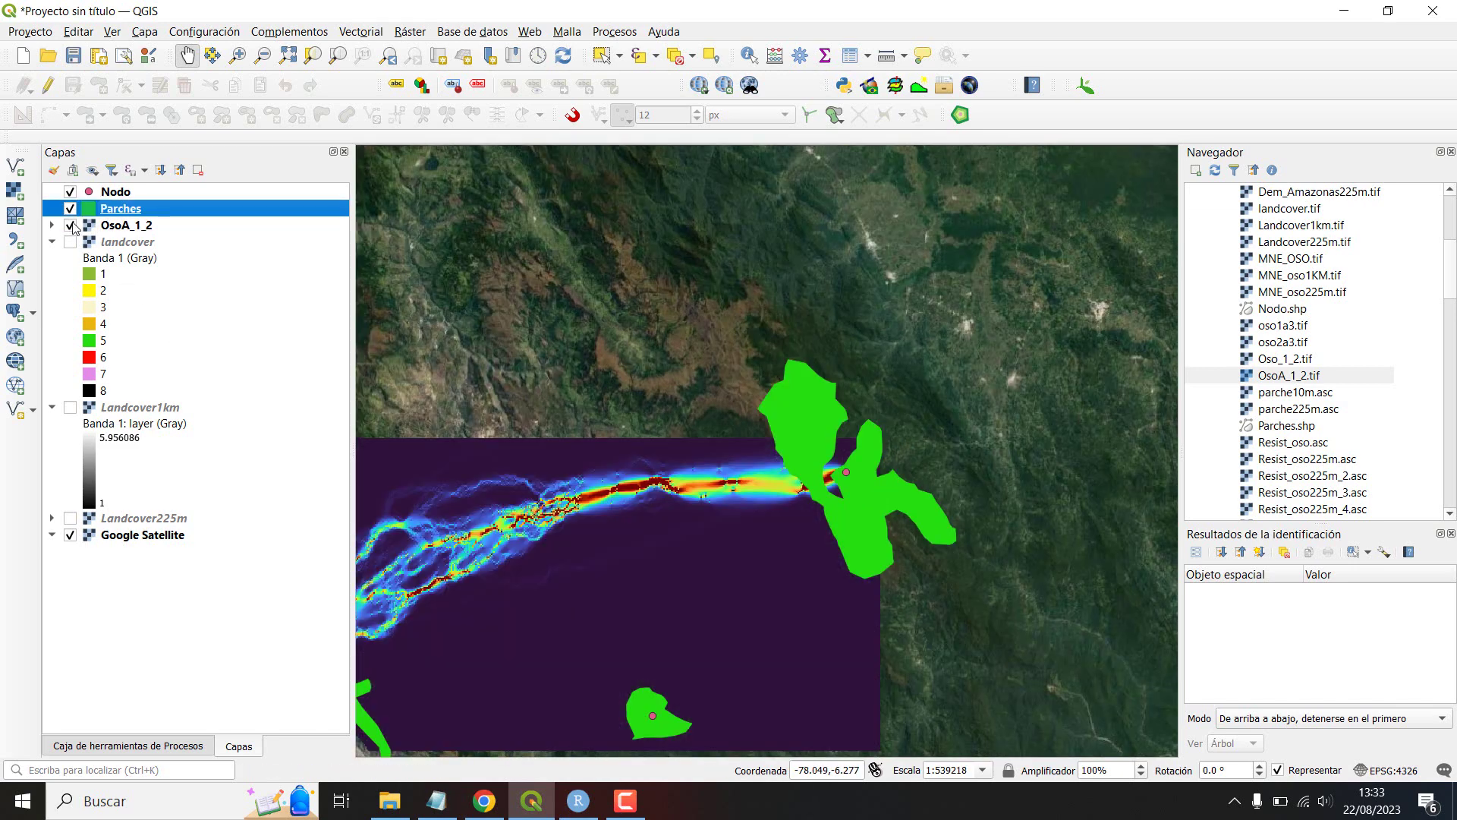
{"action": "left_click", "coordinate": [70, 225]}
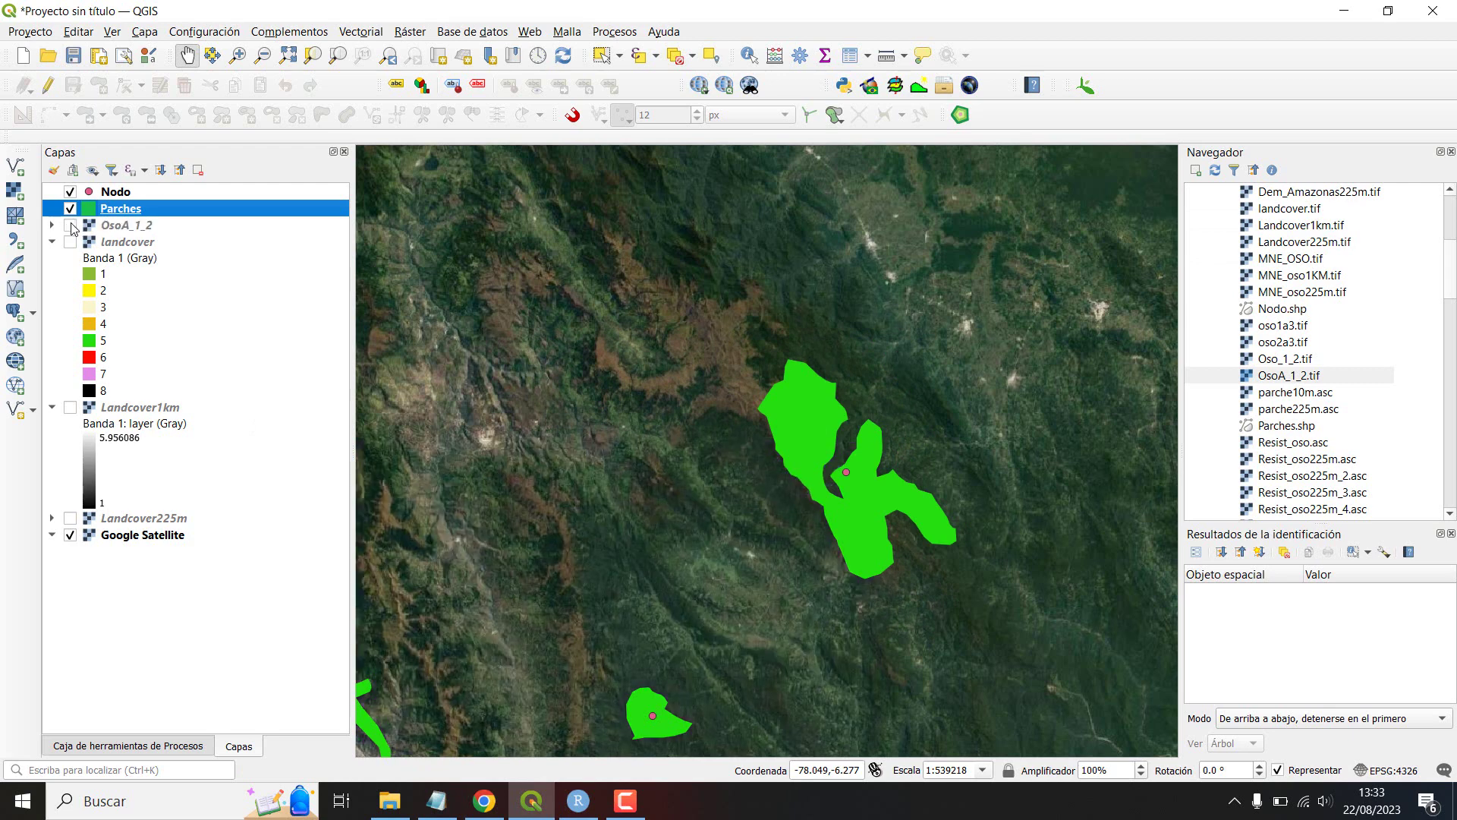
{"action": "left_click", "coordinate": [70, 226]}
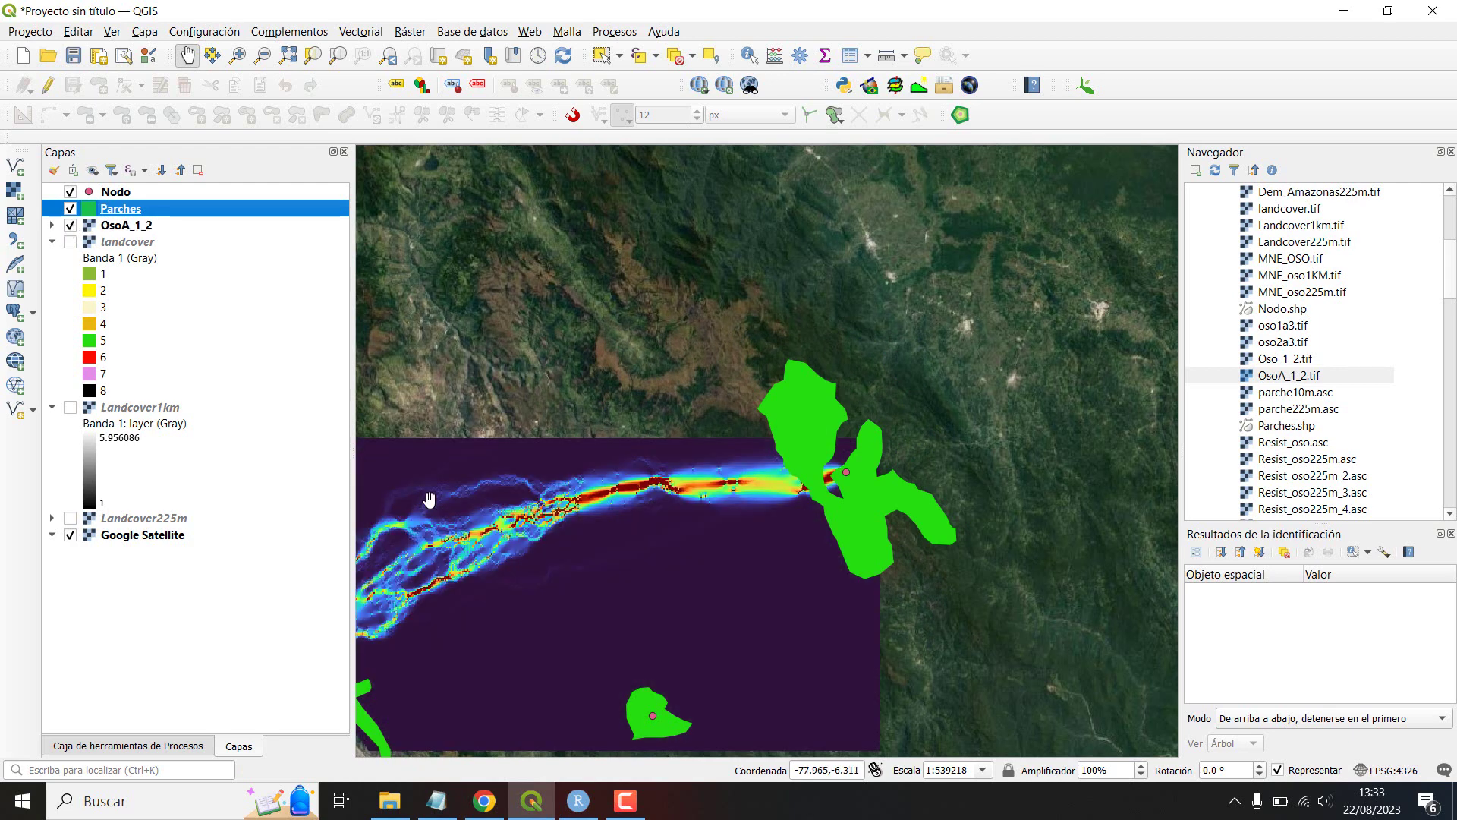
{"action": "scroll", "coordinate": [619, 525], "scroll_direction": "down", "scroll_amount": 1}
{"action": "scroll", "coordinate": [480, 566], "scroll_direction": "up", "scroll_amount": 1}
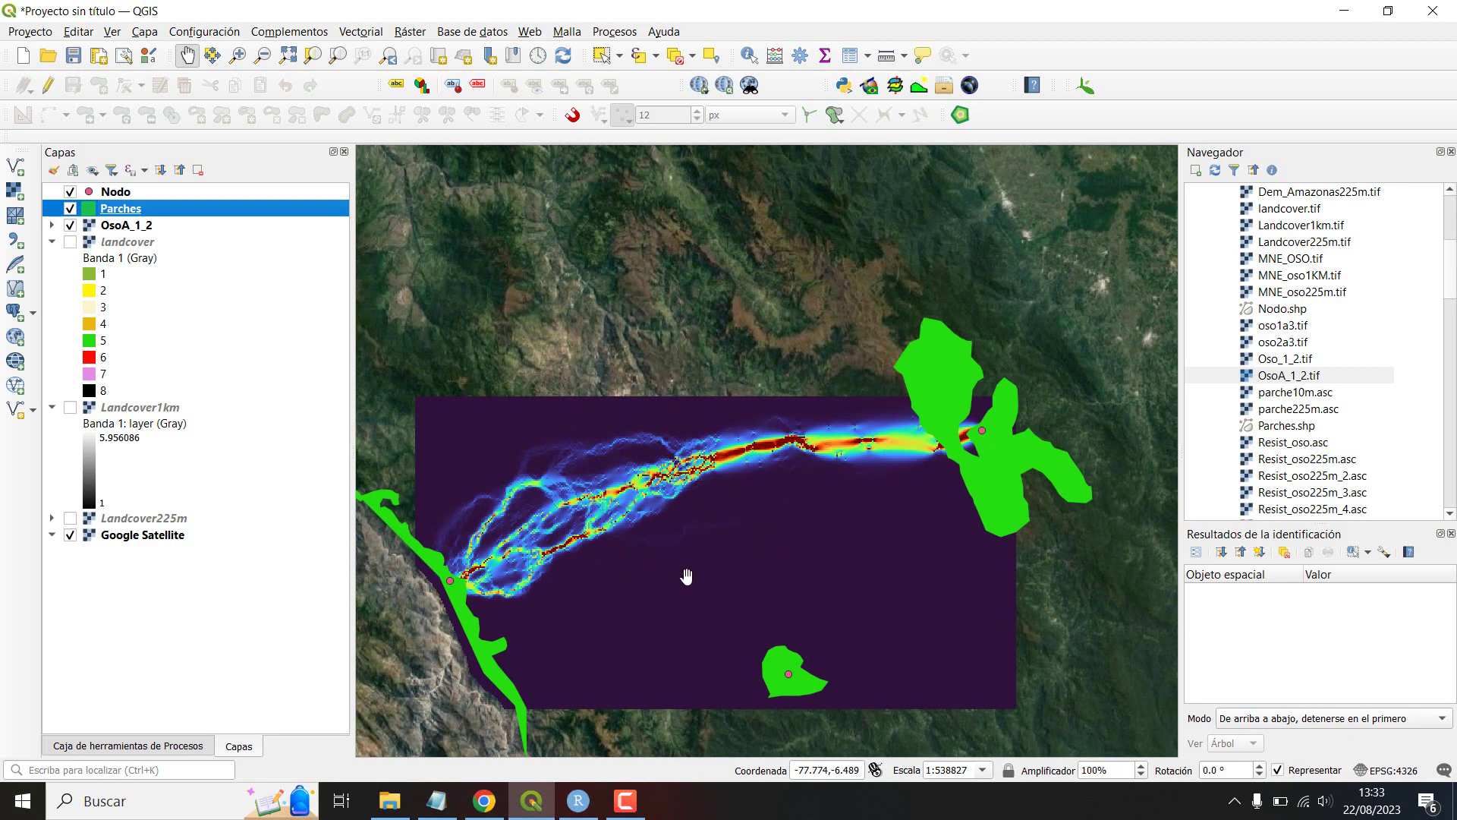
{"action": "left_click_drag", "start_coordinate": [687, 577], "coordinate": [724, 501]}
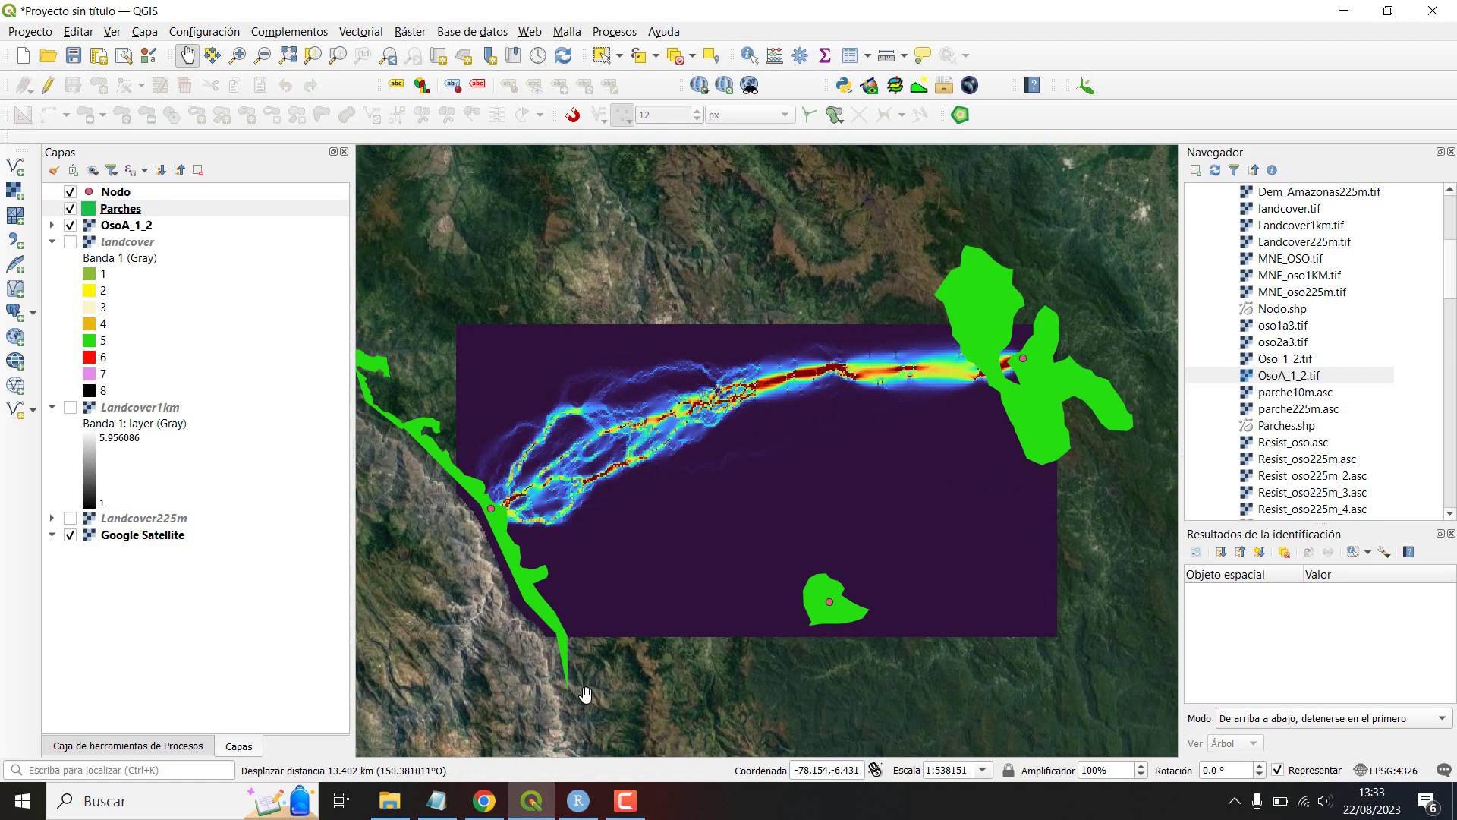
Step: Switch to RStudio and compute passage.map_t0001 over land_cond from park centroid 2 to centroid 3 with theta = 0.00001
{"action": "left_click", "coordinate": [532, 800]}
{"action": "scroll", "coordinate": [410, 289], "scroll_direction": "down", "scroll_amount": 3}
{"action": "scroll", "coordinate": [428, 294], "scroll_direction": "down", "scroll_amount": 1}
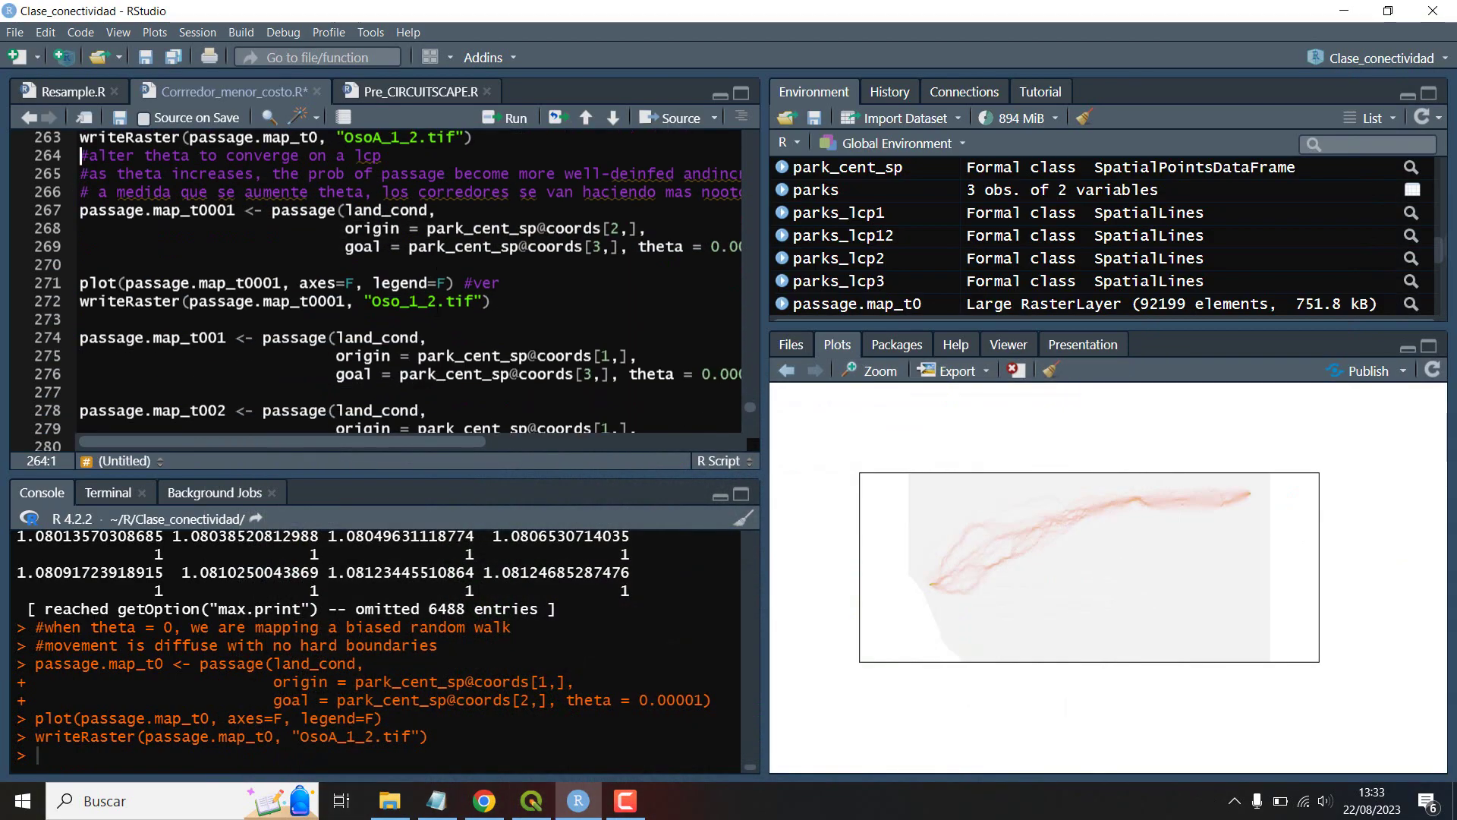
{"action": "scroll", "coordinate": [429, 295], "scroll_direction": "up", "scroll_amount": 2}
{"action": "left_click", "coordinate": [328, 302]}
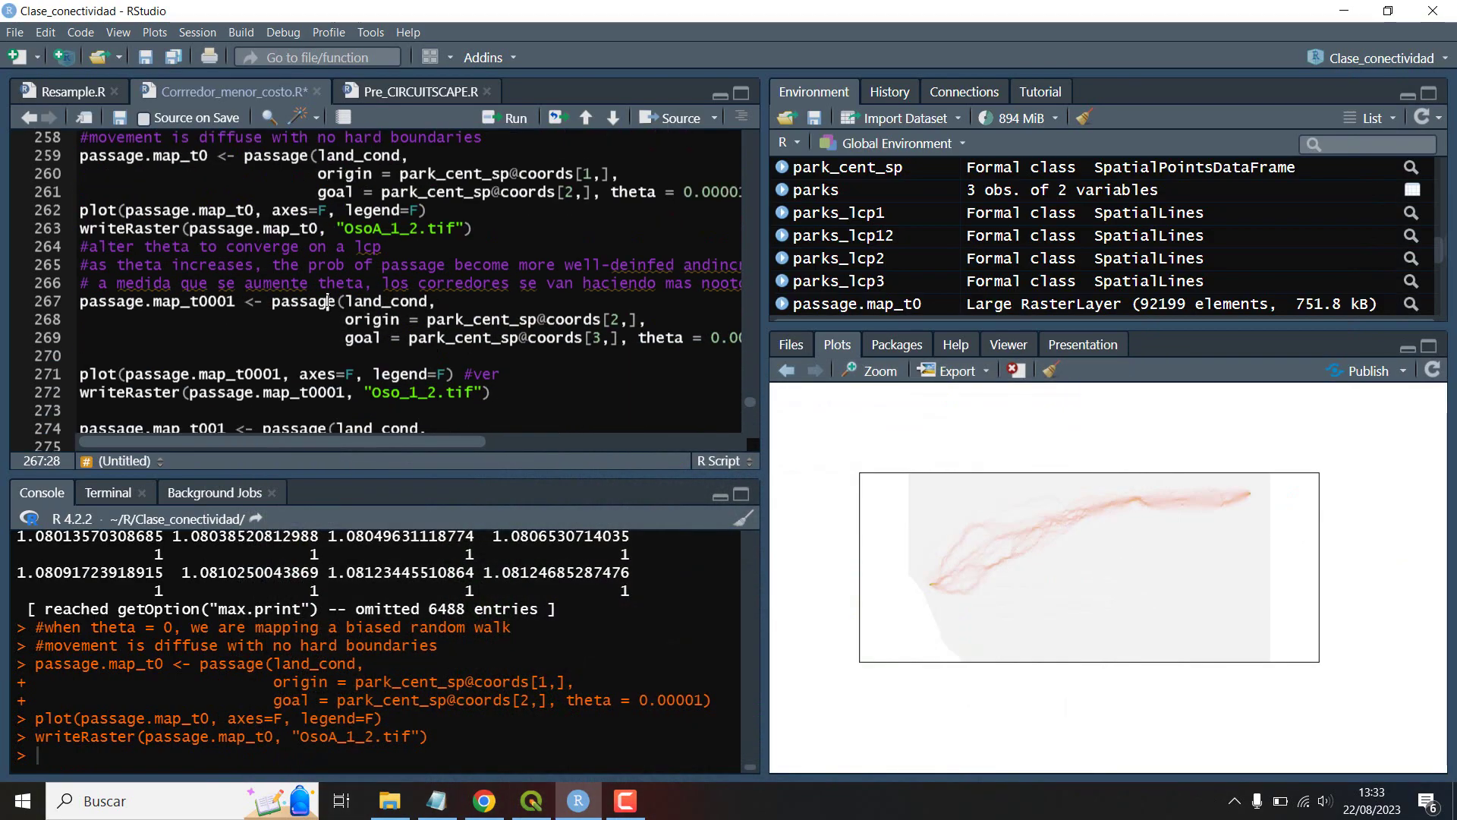
{"action": "key", "text": "ctrl+Return"}
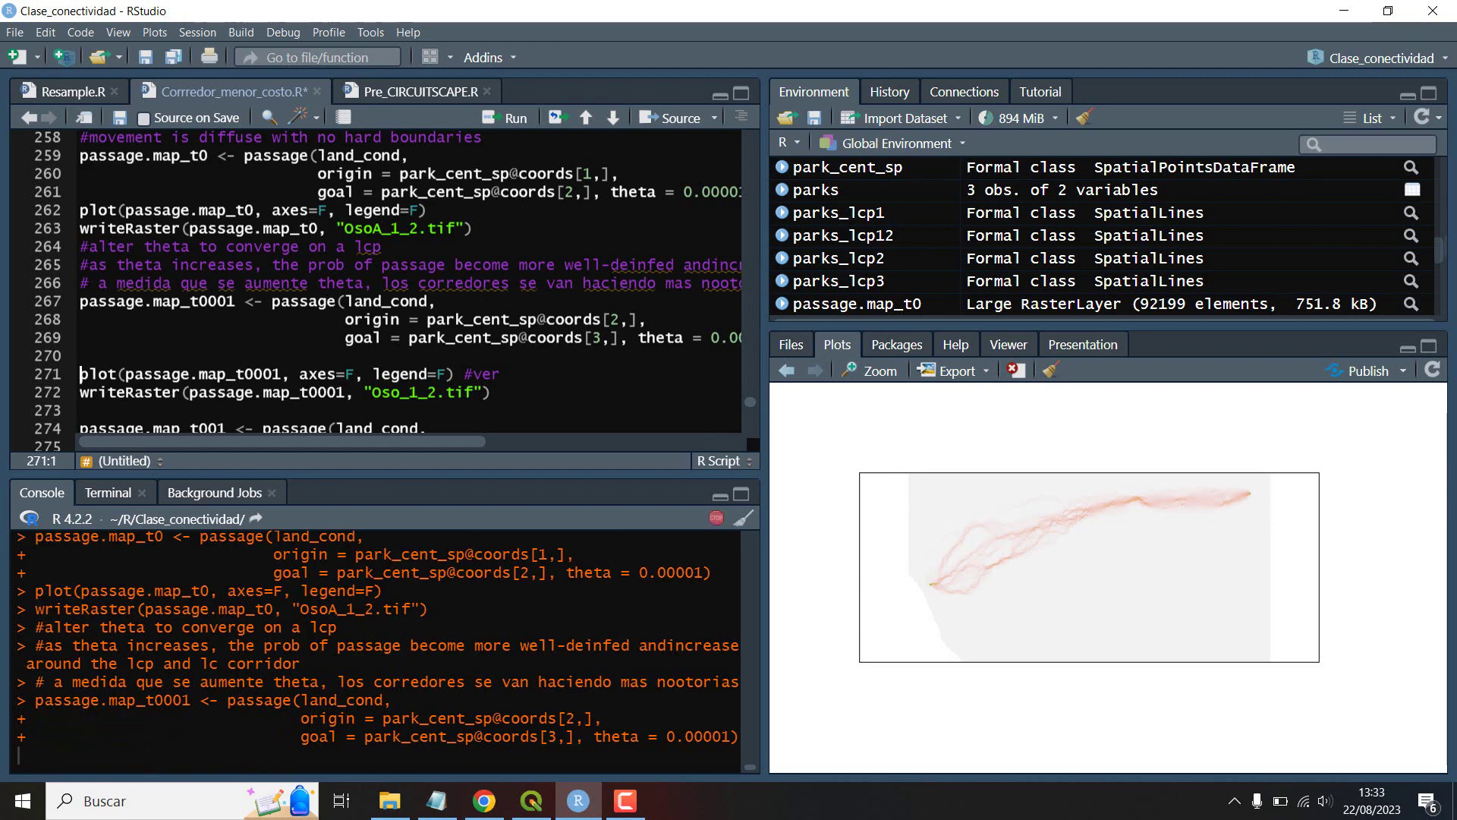
Step: Check the origin and goal coordinates of passage.map_t0001, and plot the raster without axes or legend
{"action": "left_click", "coordinate": [586, 174]}
{"action": "left_click", "coordinate": [612, 319]}
{"action": "left_click", "coordinate": [604, 339]}
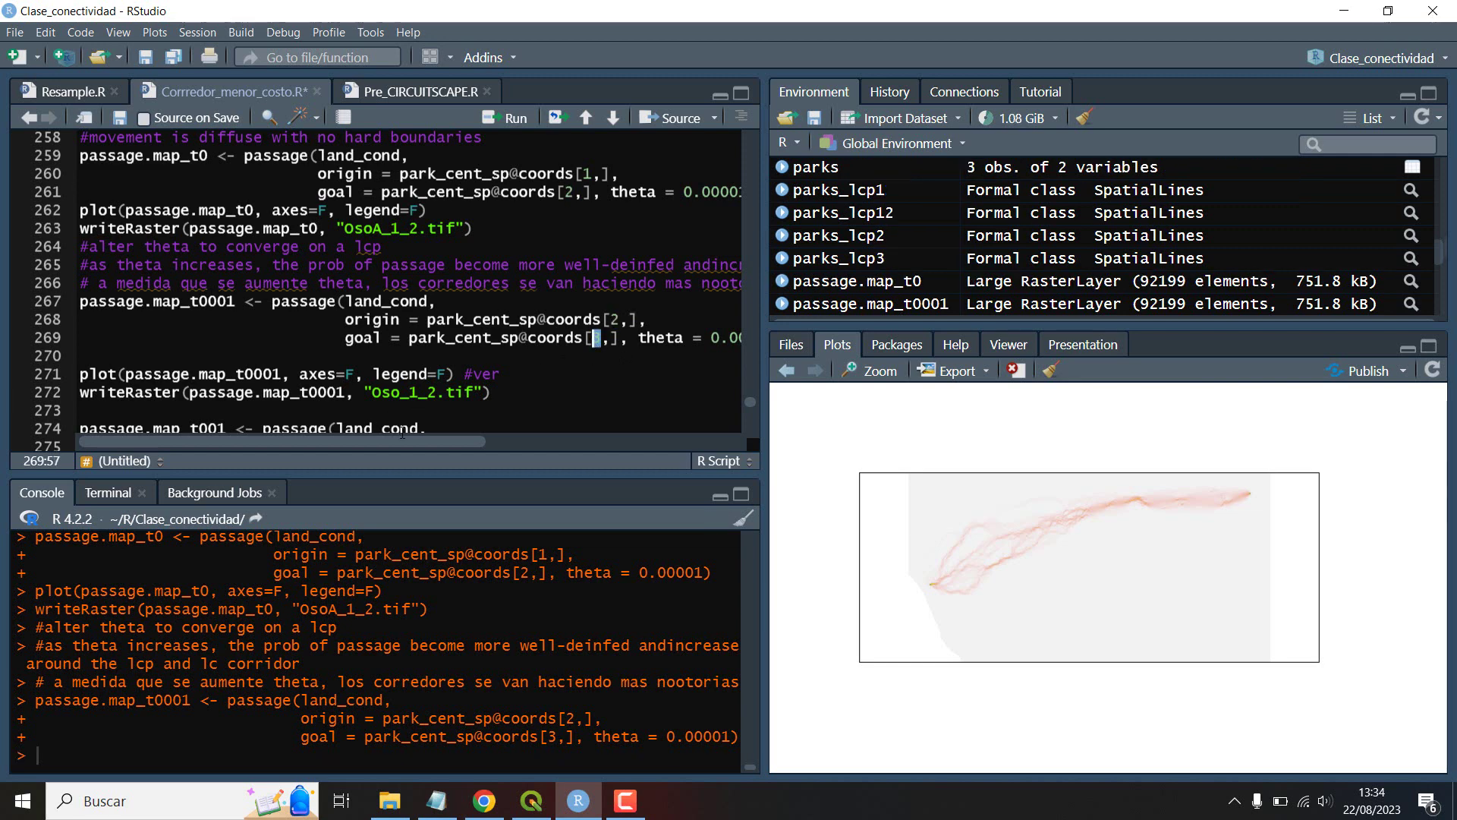
{"action": "key", "text": "Down"}
{"action": "key", "text": "Down"}
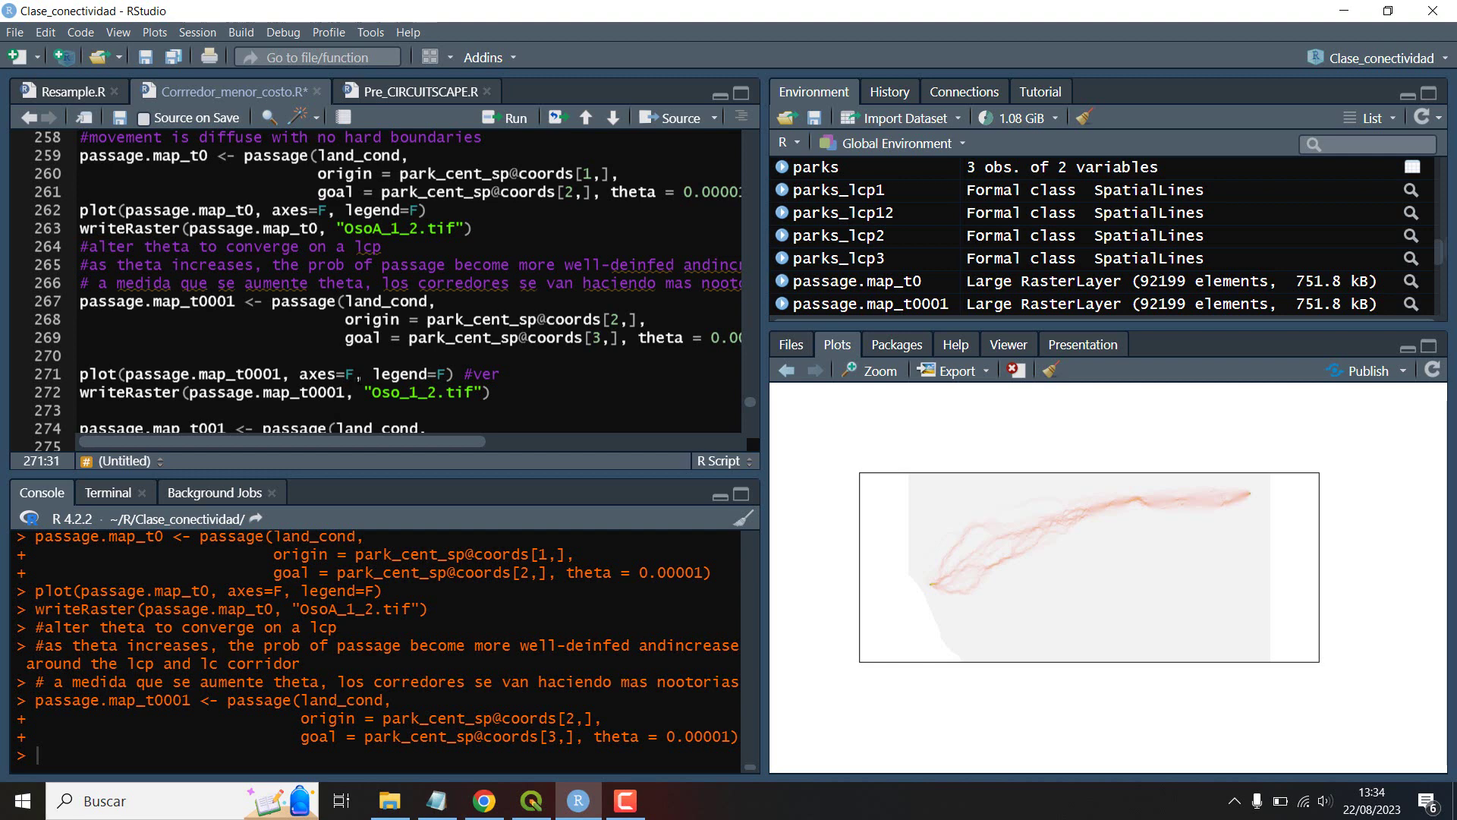
{"action": "key", "text": "ctrl+Return"}
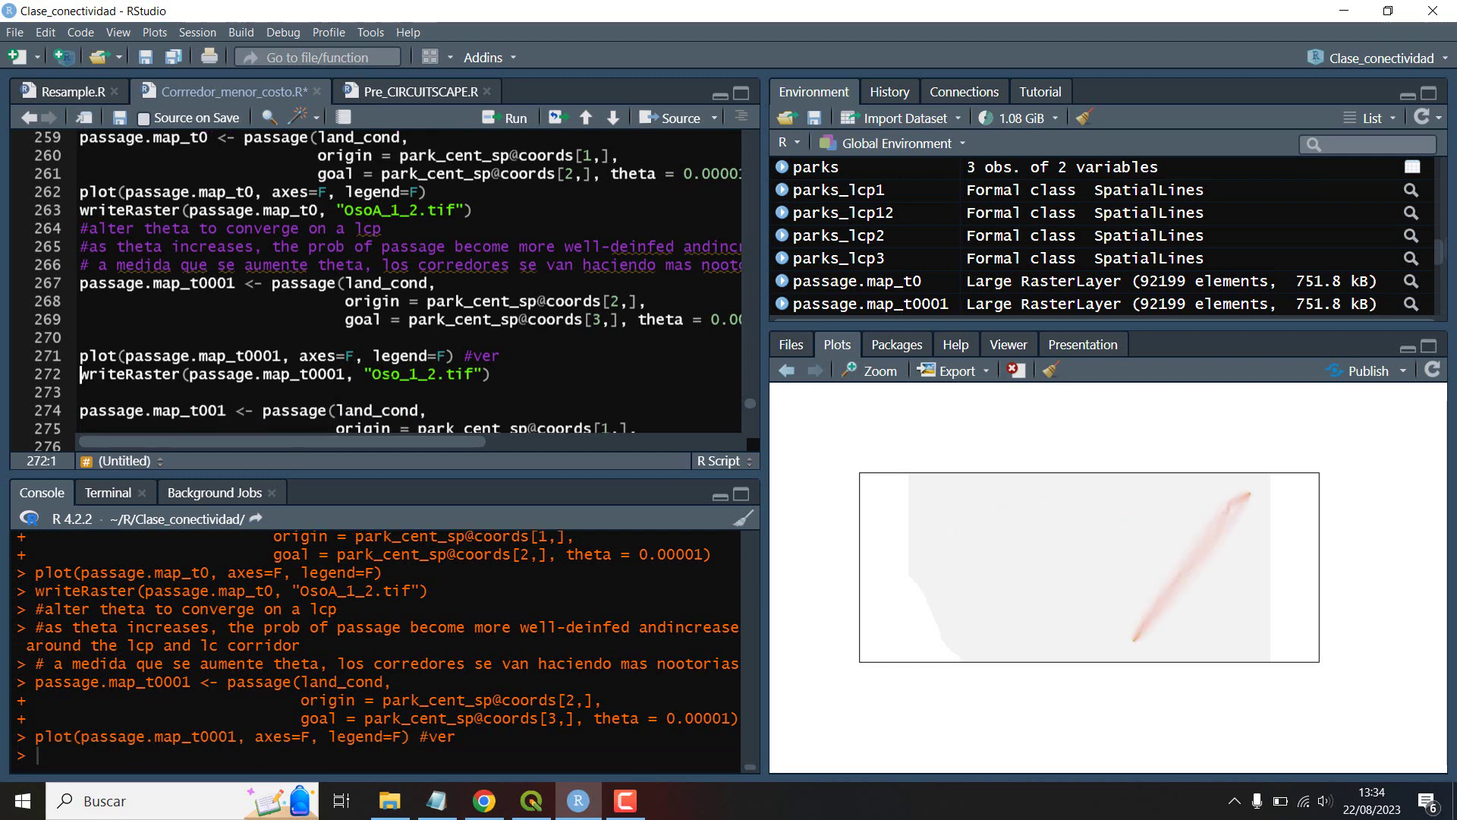
Step: Change the output file name for passage.map_t0001 to OsoA_2_3.tif and write the raster
{"action": "left_click", "coordinate": [401, 374]}
{"action": "type", "text": "A"}
{"action": "key", "text": "ctrl+Return"}
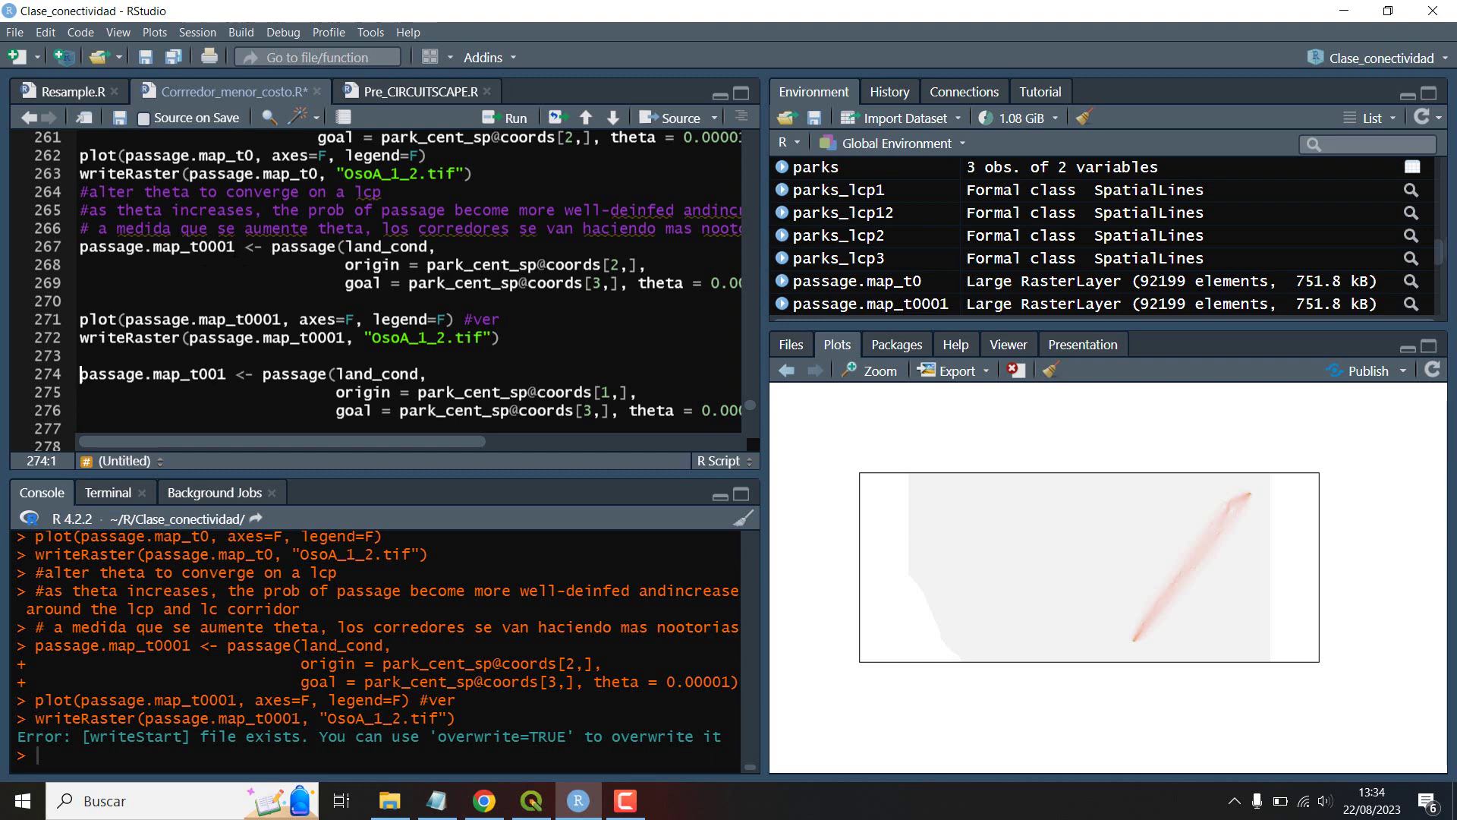
{"action": "left_click_drag", "start_coordinate": [236, 246], "coordinate": [72, 249]}
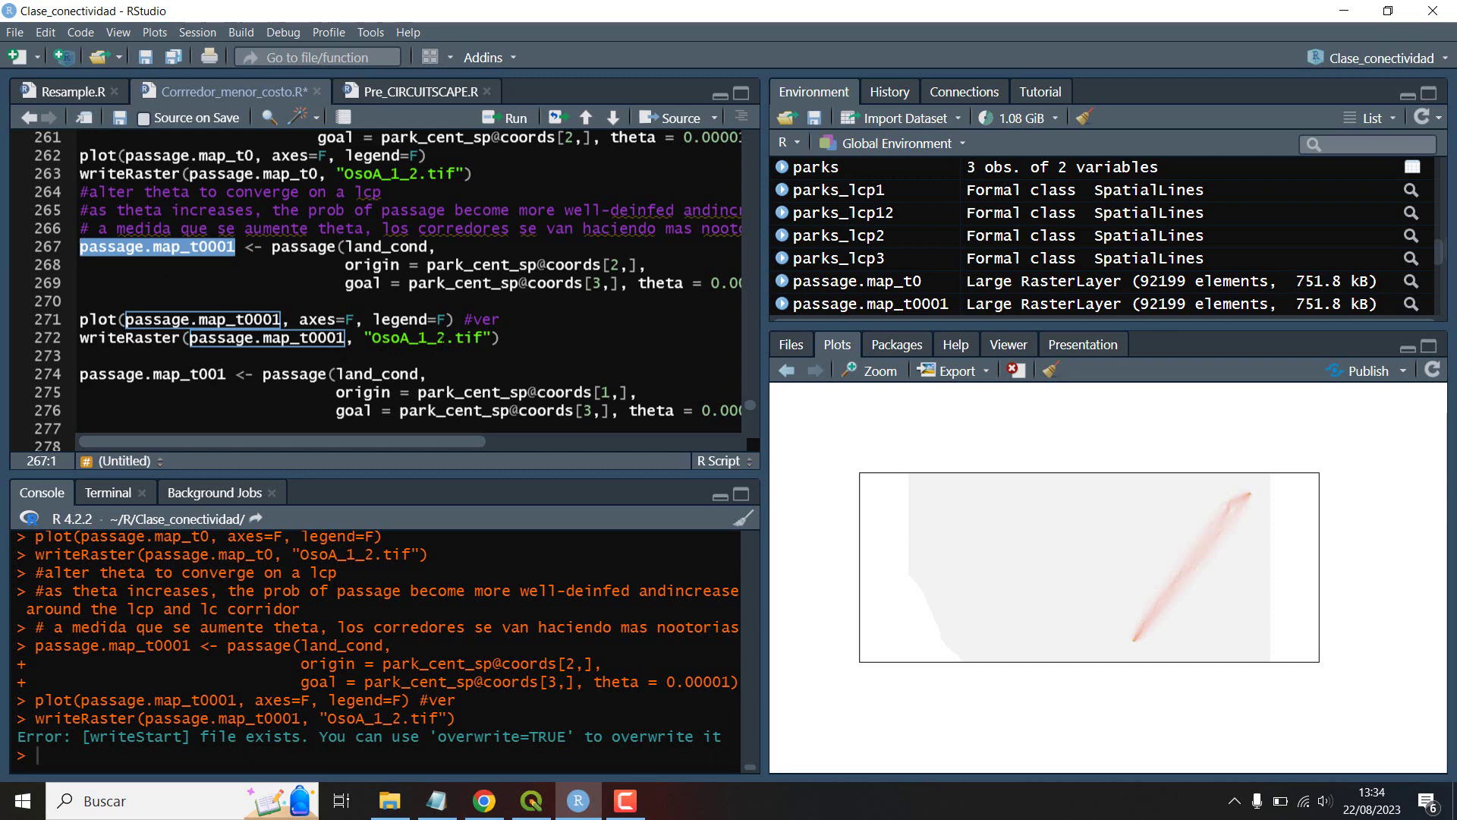
{"action": "left_click", "coordinate": [422, 337]}
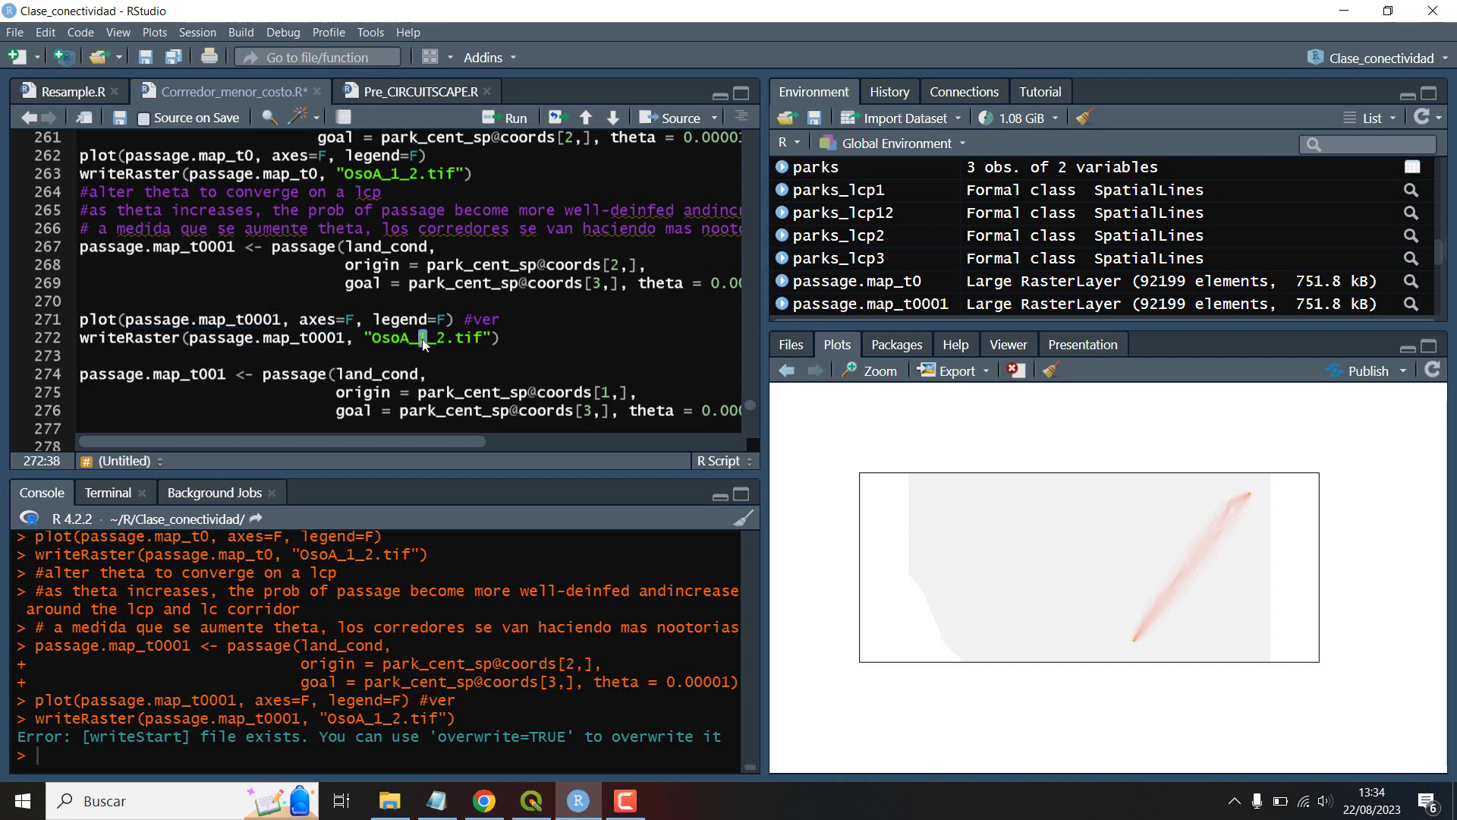
{"action": "left_click", "coordinate": [440, 337]}
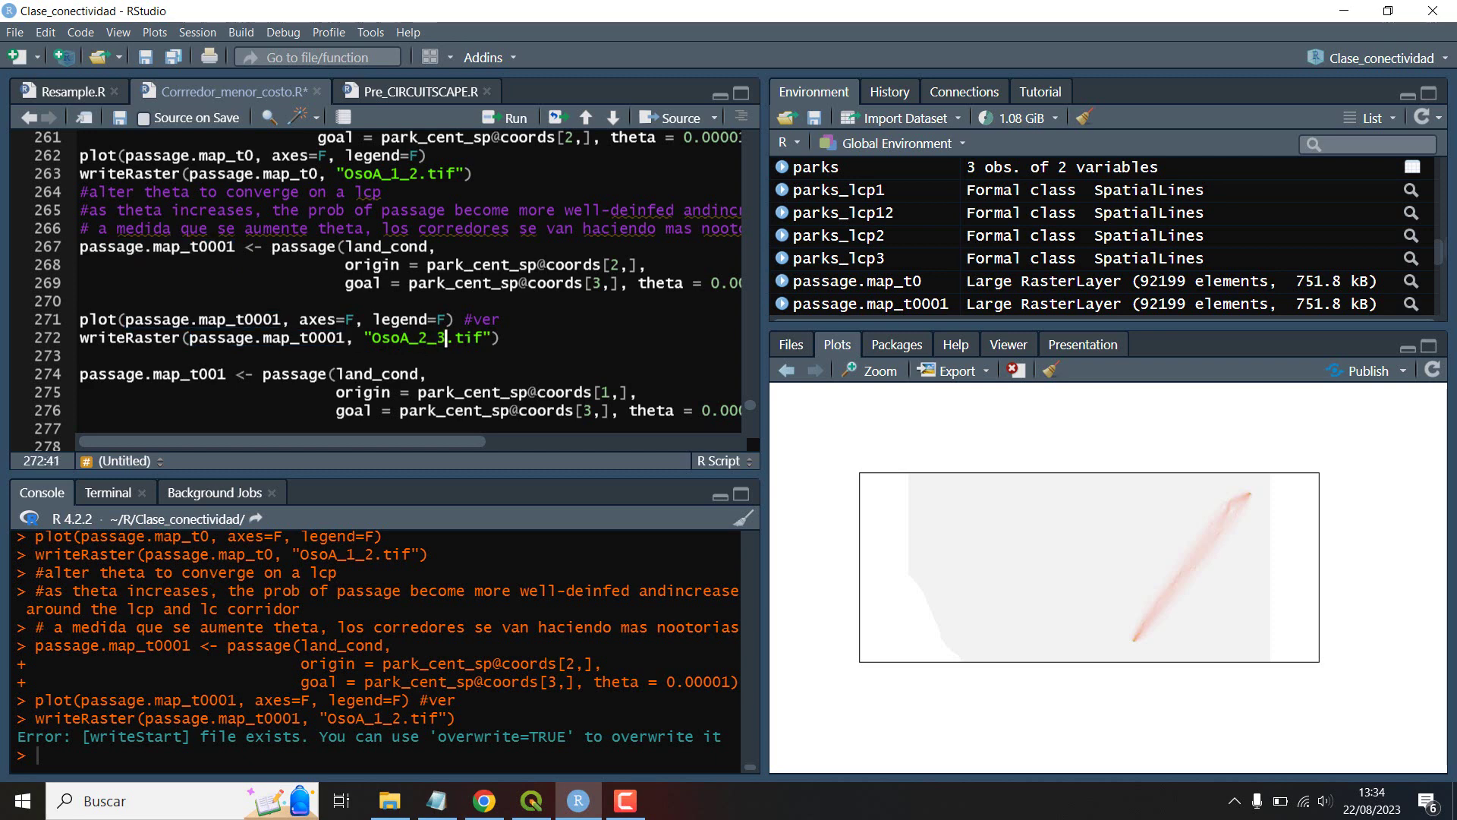
{"action": "key", "text": "End"}
{"action": "key", "text": "ctrl+Return"}
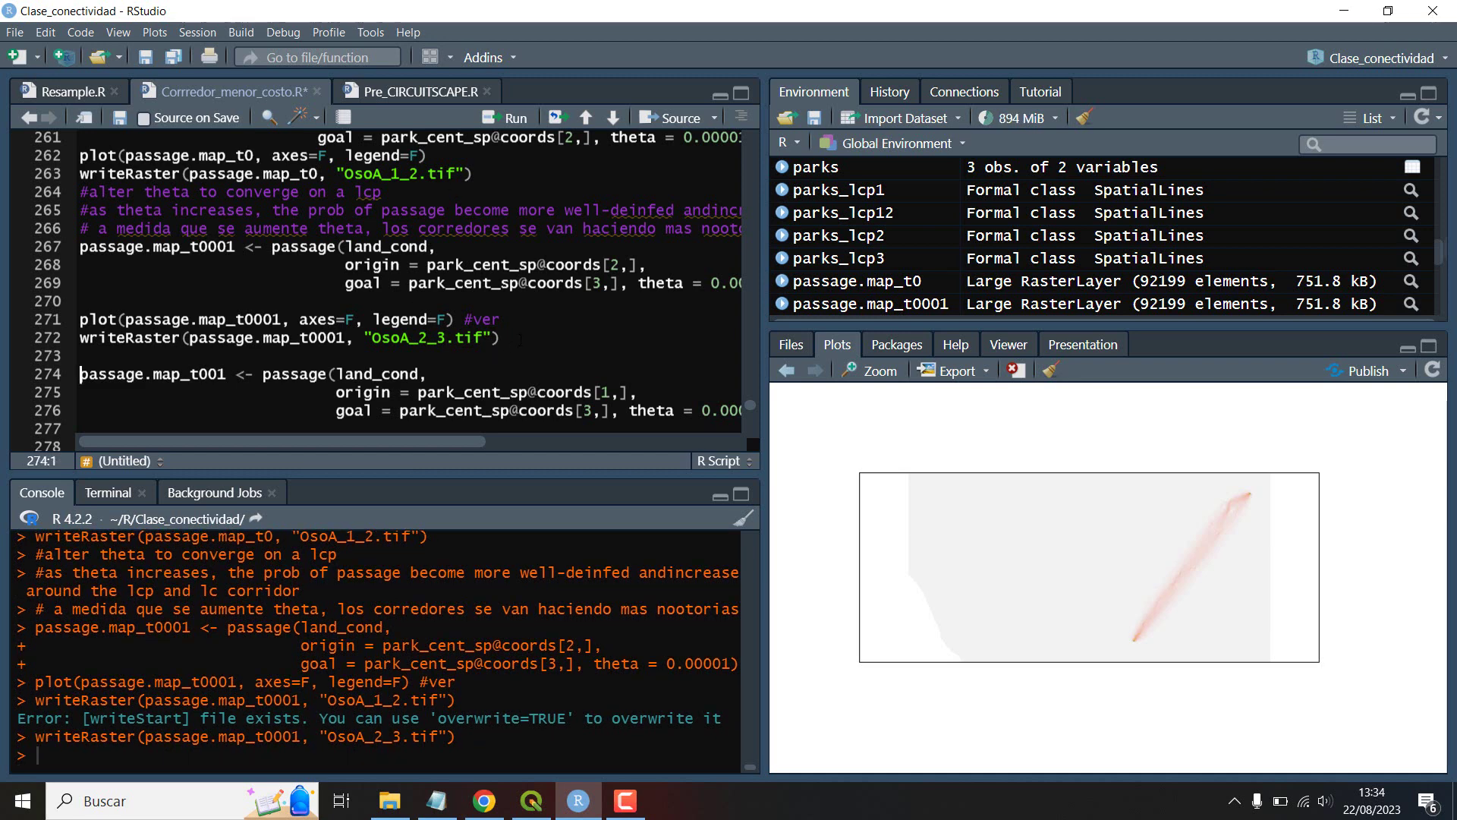
Step: Compute passage.map_t001 over land_cond from park centroid 1 to centroid 3 with theta = 0.0001
{"action": "scroll", "coordinate": [519, 339], "scroll_direction": "down", "scroll_amount": 2}
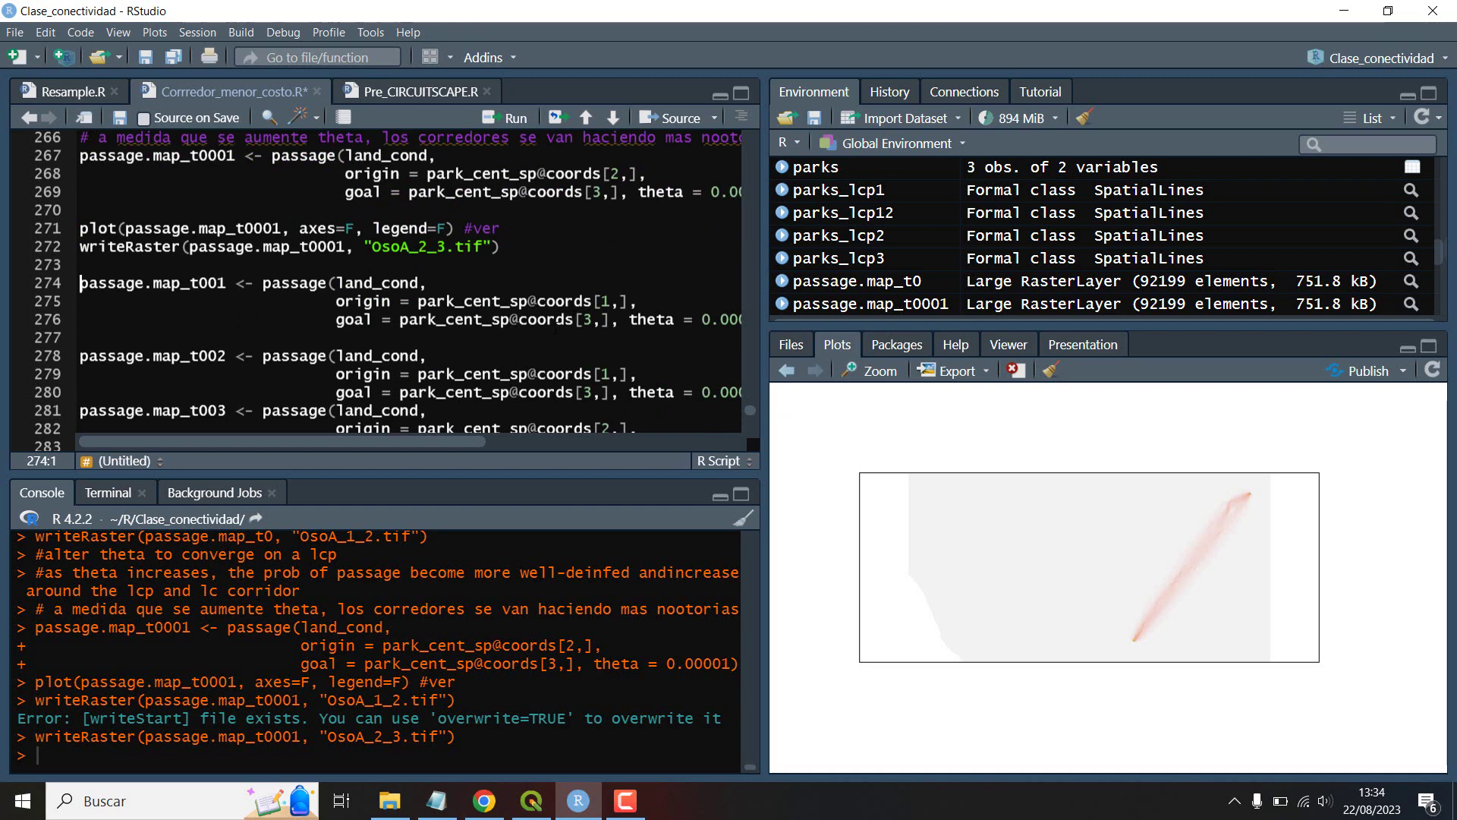
{"action": "key", "text": "ctrl+Return"}
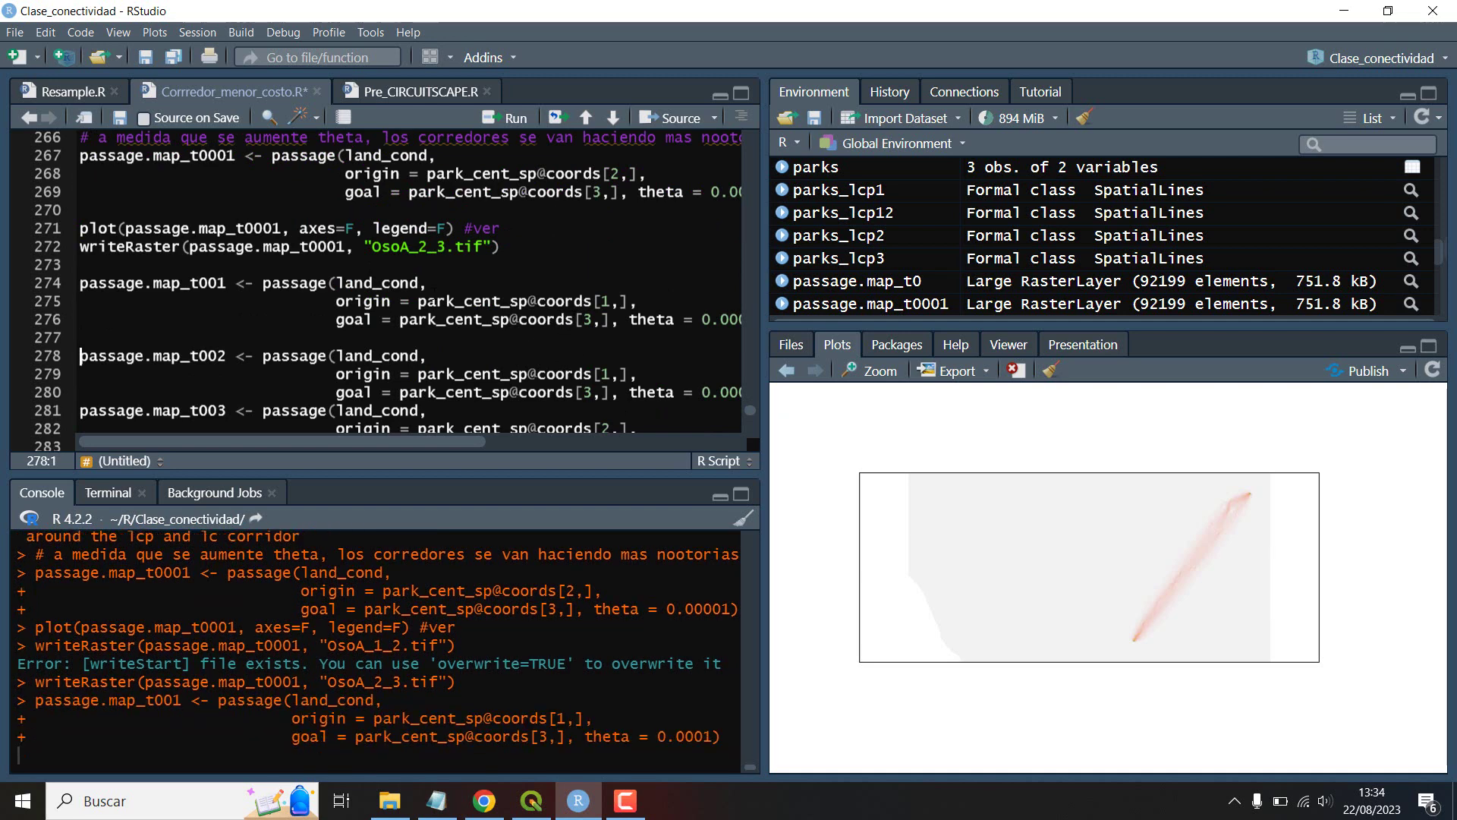
{"action": "scroll", "coordinate": [410, 289], "scroll_direction": "down", "scroll_amount": 3}
{"action": "scroll", "coordinate": [449, 282], "scroll_direction": "down", "scroll_amount": 3}
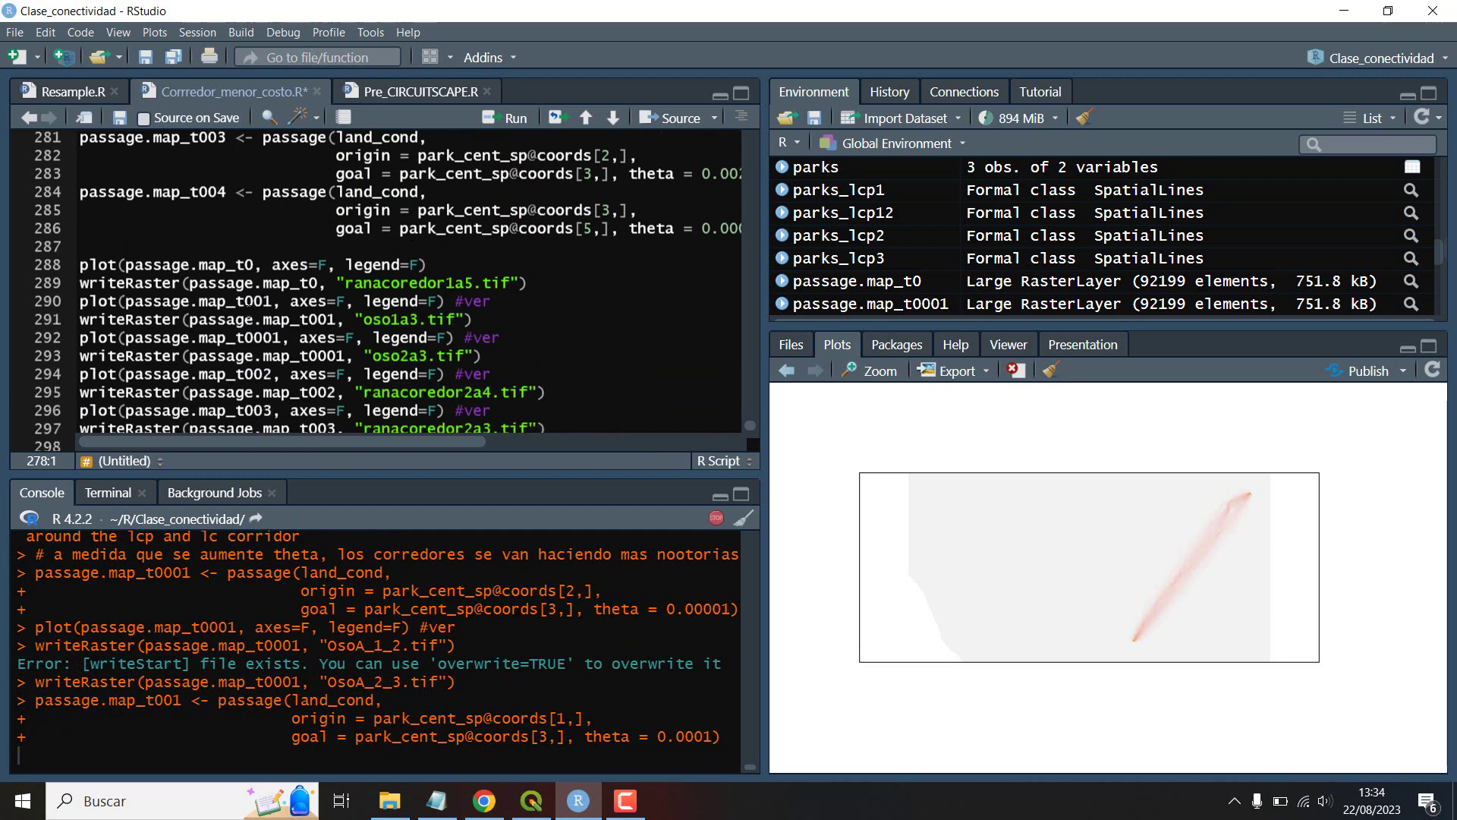
{"action": "scroll", "coordinate": [250, 317], "scroll_direction": "down", "scroll_amount": 1}
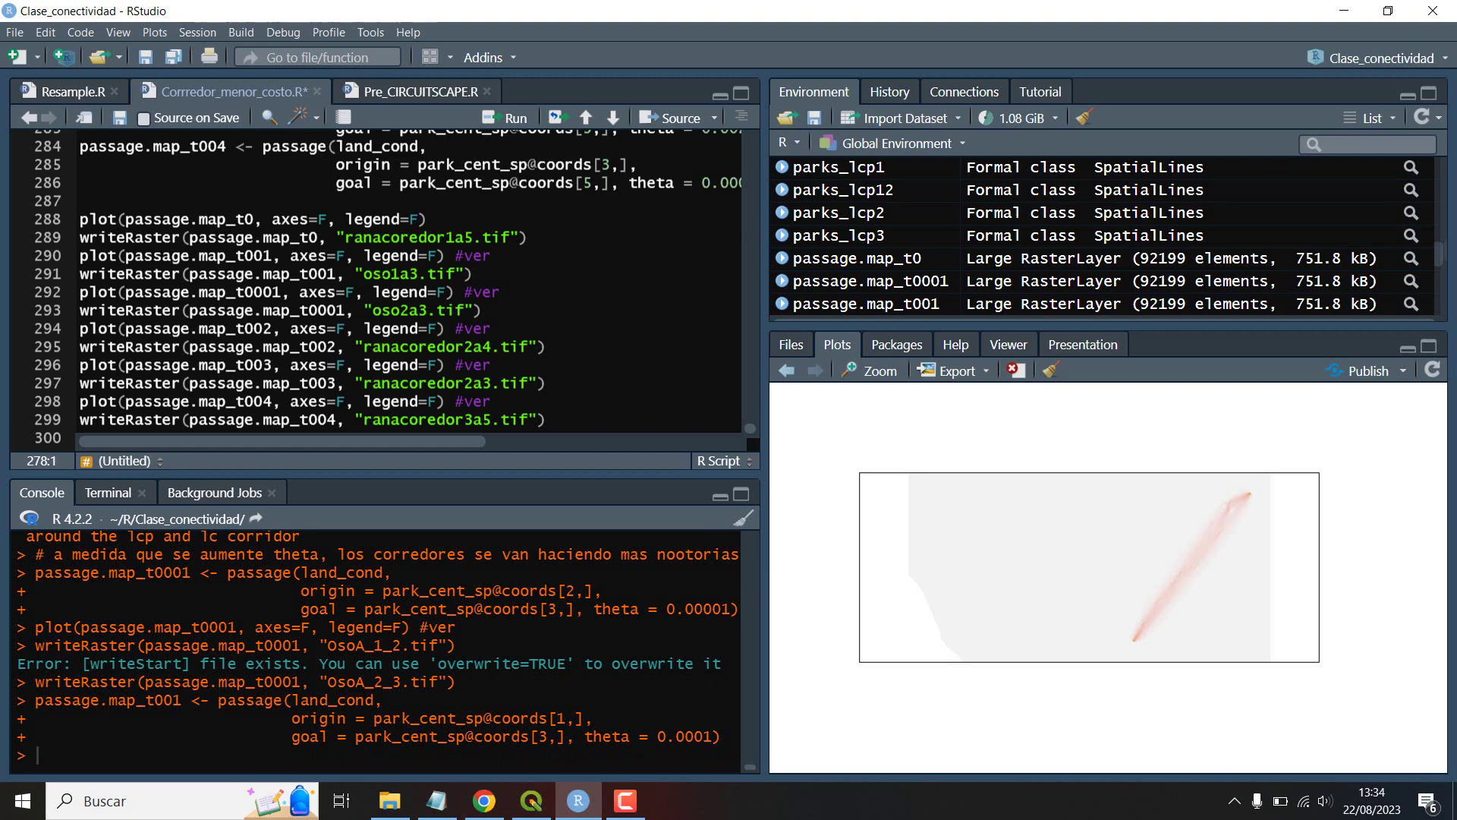
Step: Change the output file name for passage.map_t001 to osoA1a3.tif and write the raster
{"action": "left_click", "coordinate": [386, 274]}
{"action": "scroll", "coordinate": [422, 292], "scroll_direction": "up", "scroll_amount": 5}
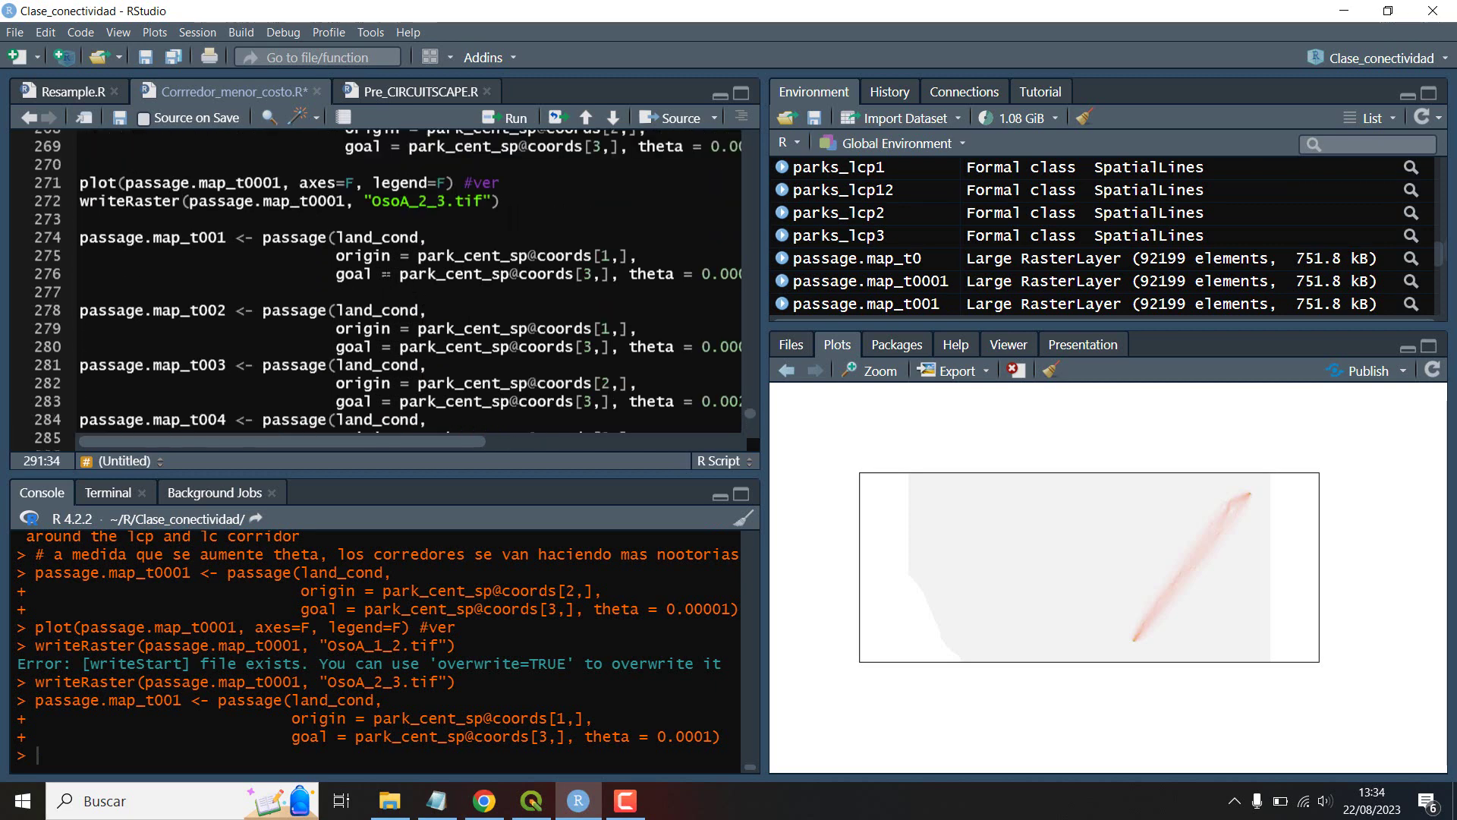
{"action": "scroll", "coordinate": [422, 293], "scroll_direction": "up", "scroll_amount": 1}
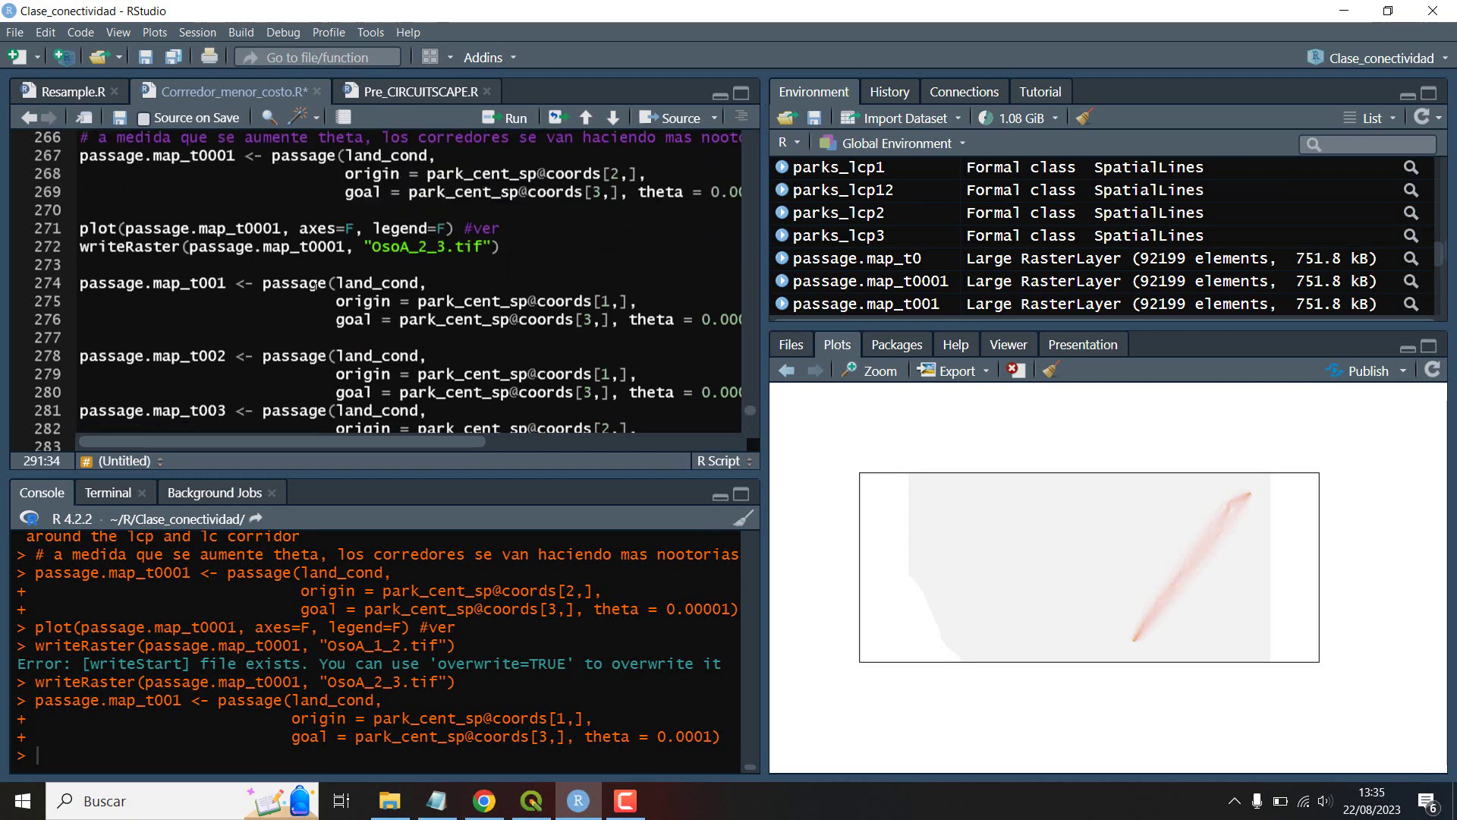
{"action": "left_click_drag", "start_coordinate": [227, 283], "coordinate": [80, 284]}
{"action": "scroll", "coordinate": [395, 292], "scroll_direction": "down", "scroll_amount": 4}
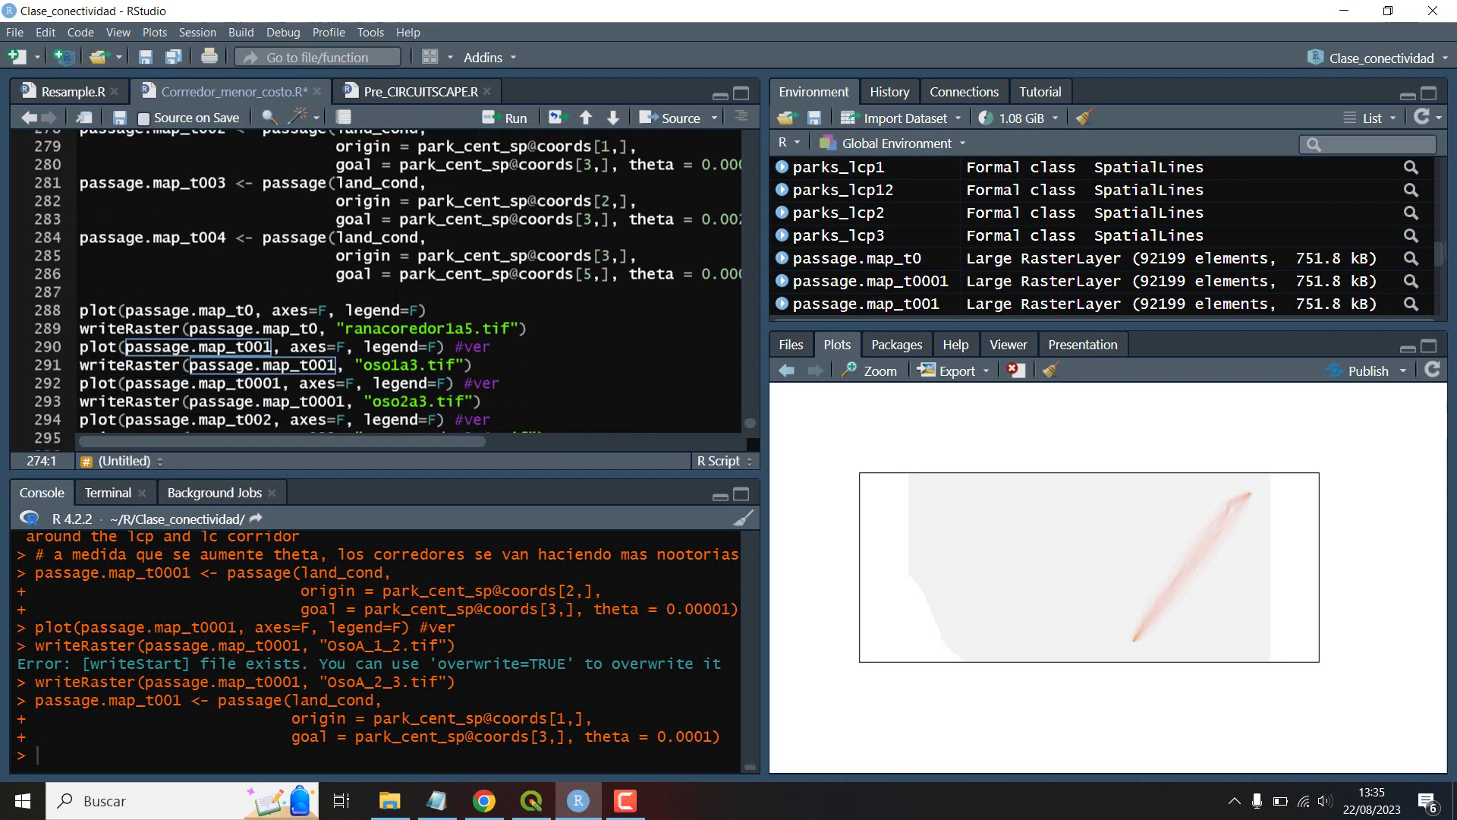
{"action": "scroll", "coordinate": [396, 293], "scroll_direction": "down", "scroll_amount": 1}
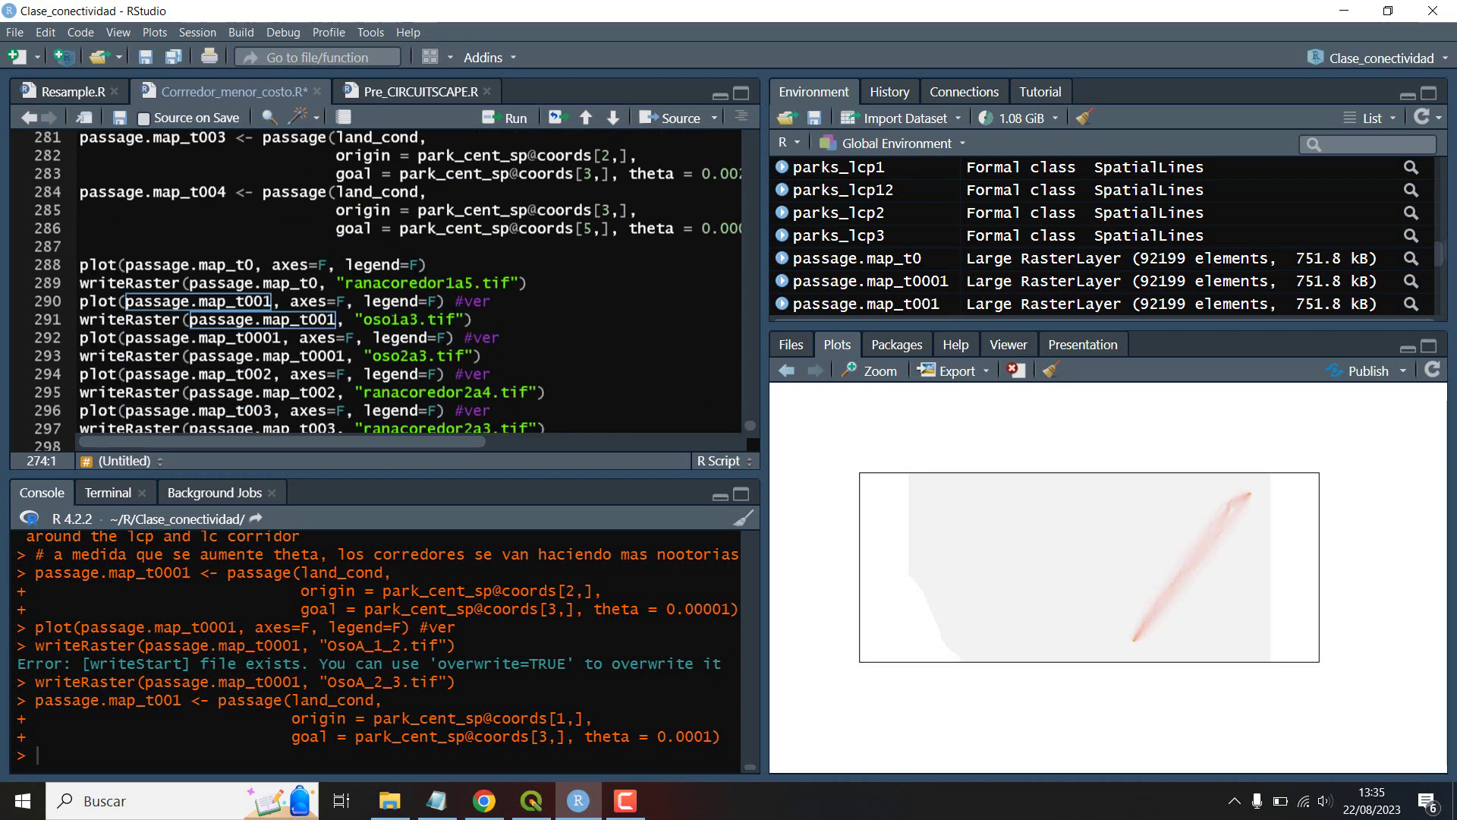
{"action": "left_click", "coordinate": [392, 318]}
{"action": "type", "text": "A"}
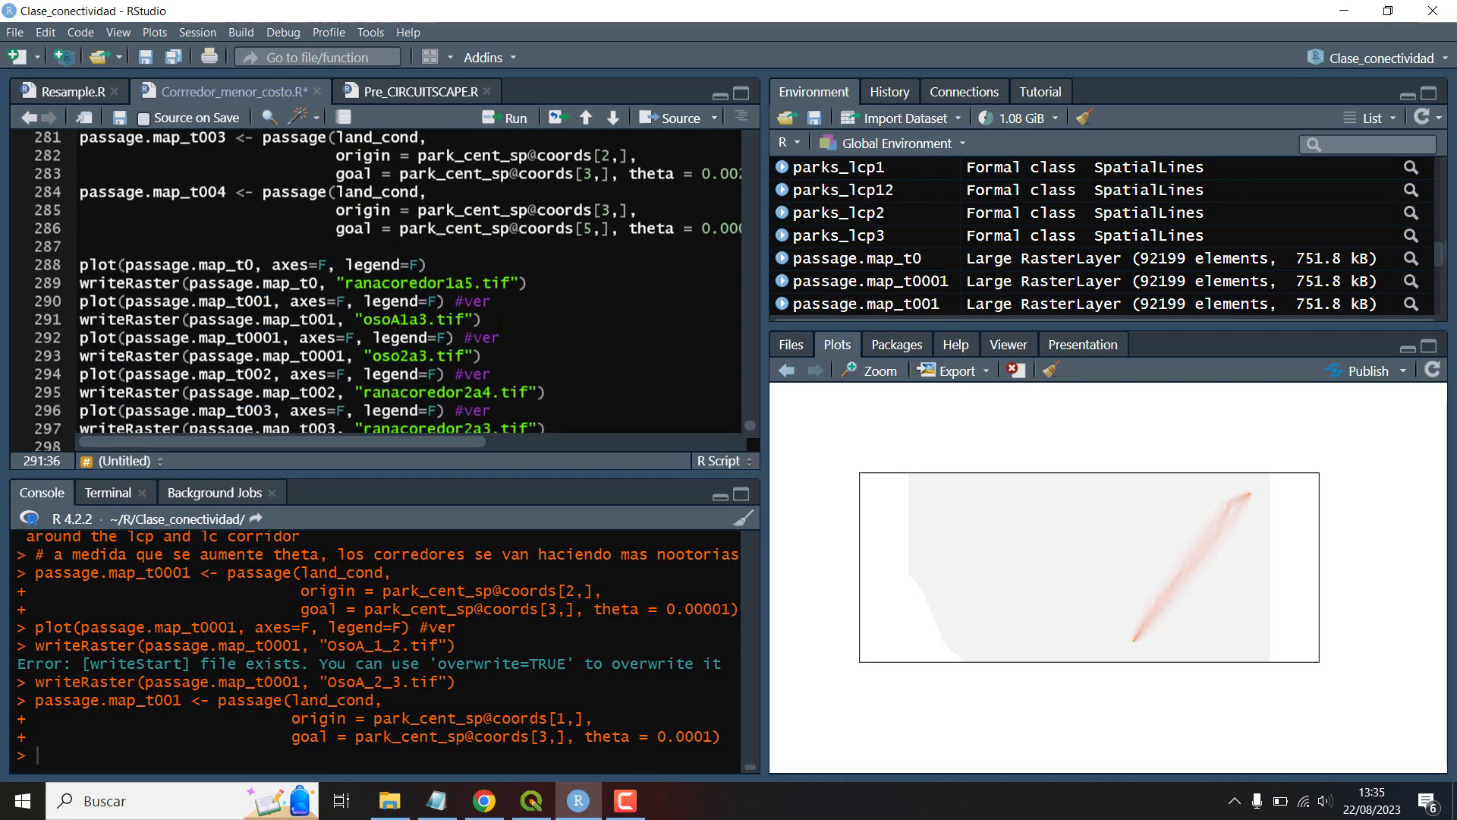
{"action": "left_click", "coordinate": [497, 320]}
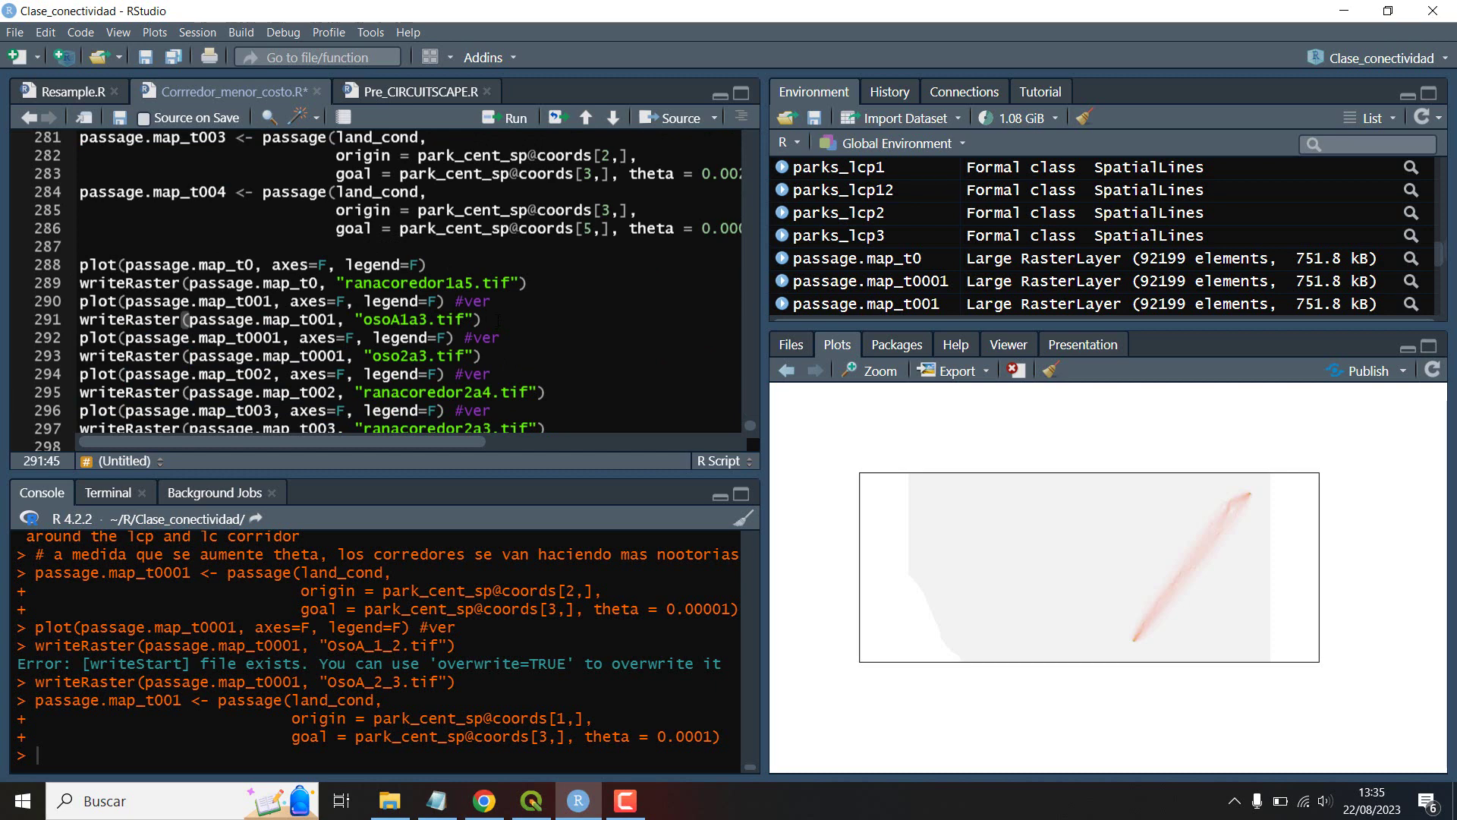
{"action": "key", "text": "ctrl+Return"}
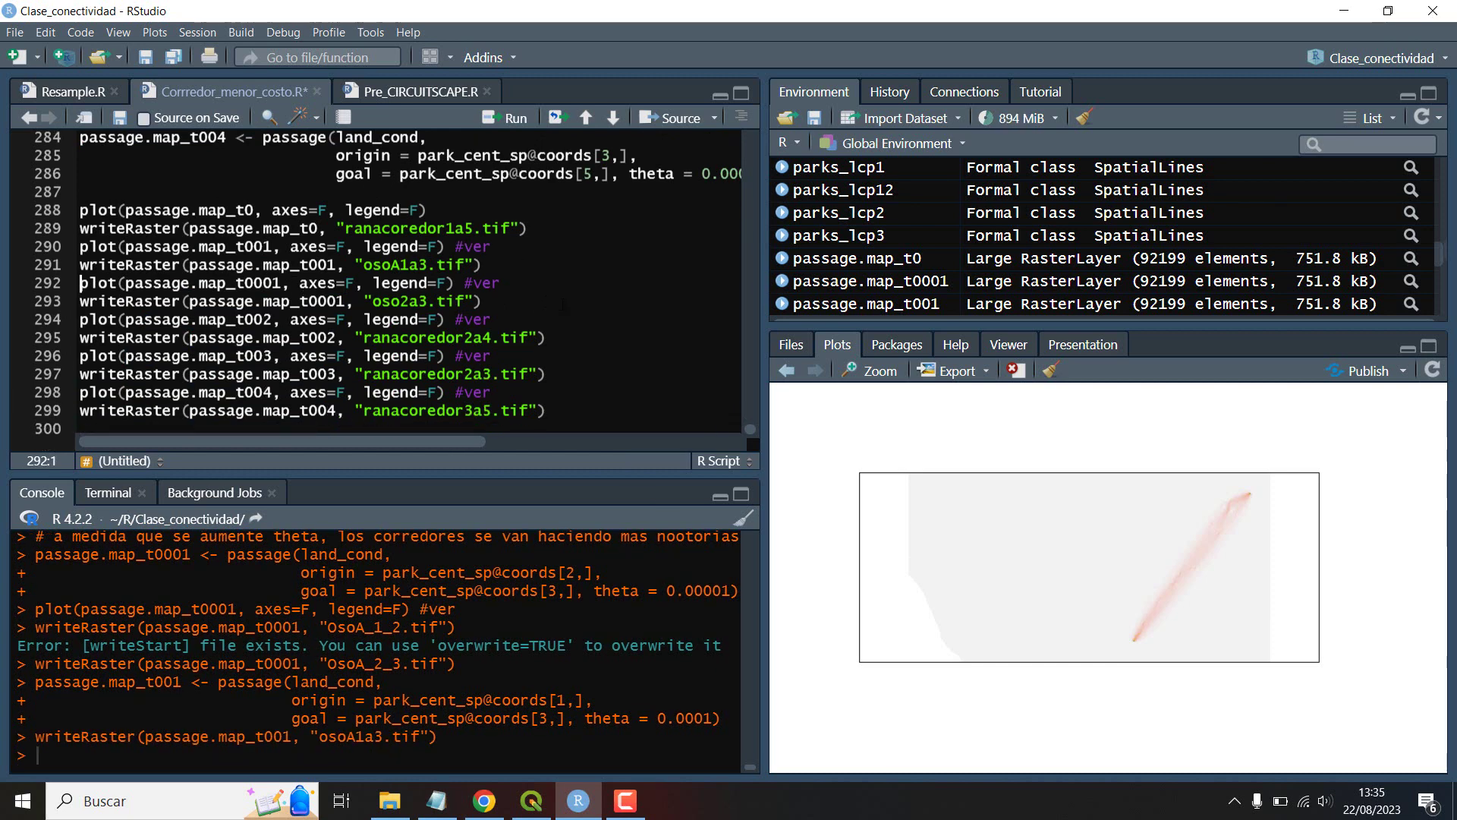
Step: Switch to QGIS and add the OsoA_2_3.tif and osoA1a3.tif rasters to the map project
{"action": "scroll", "coordinate": [523, 323], "scroll_direction": "up", "scroll_amount": 1}
{"action": "scroll", "coordinate": [550, 324], "scroll_direction": "down", "scroll_amount": 2}
{"action": "left_click", "coordinate": [531, 801]}
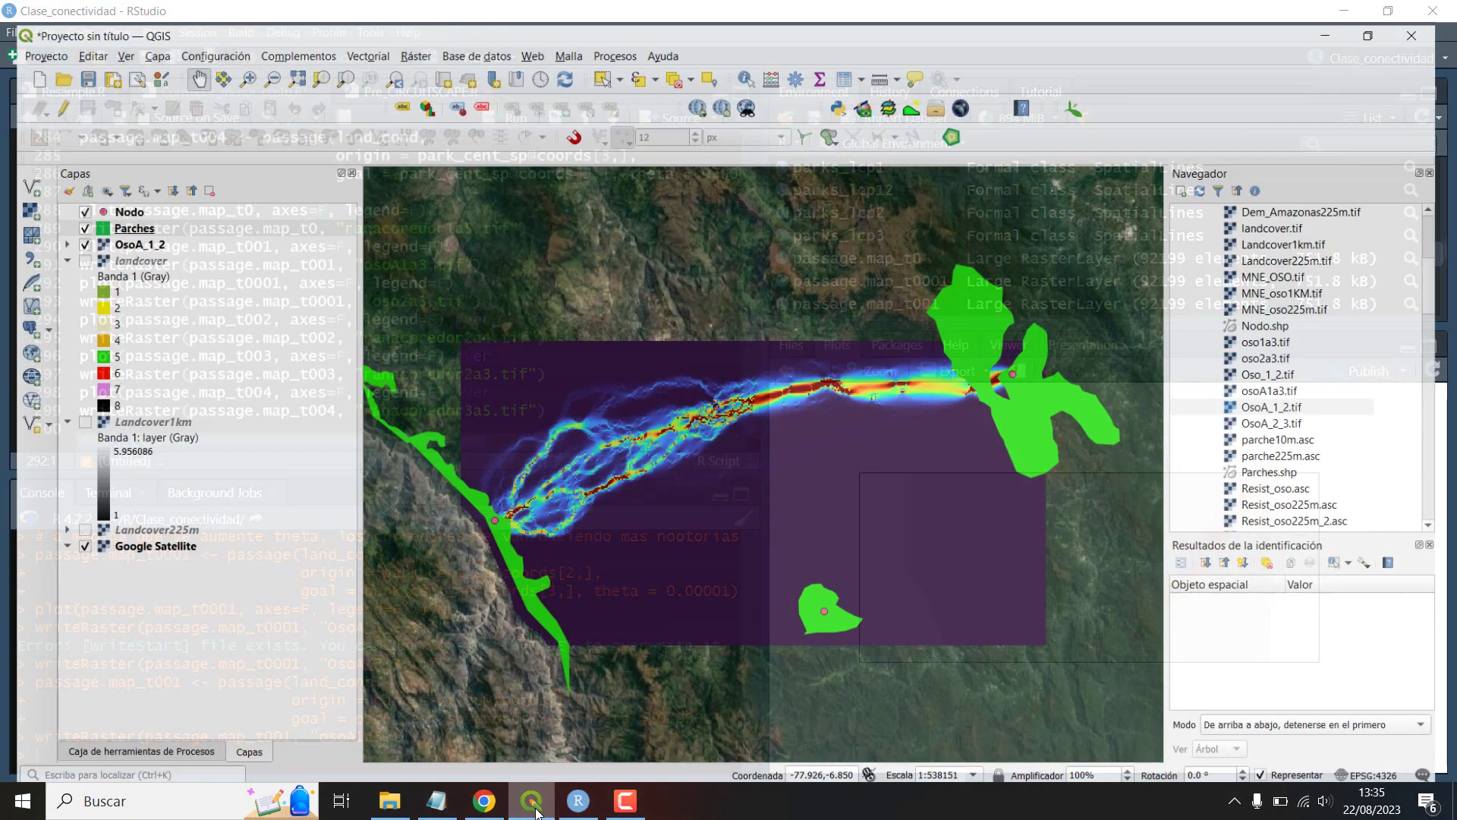
{"action": "left_click", "coordinate": [1295, 411]}
{"action": "left_click_drag", "start_coordinate": [1306, 414], "coordinate": [950, 397]}
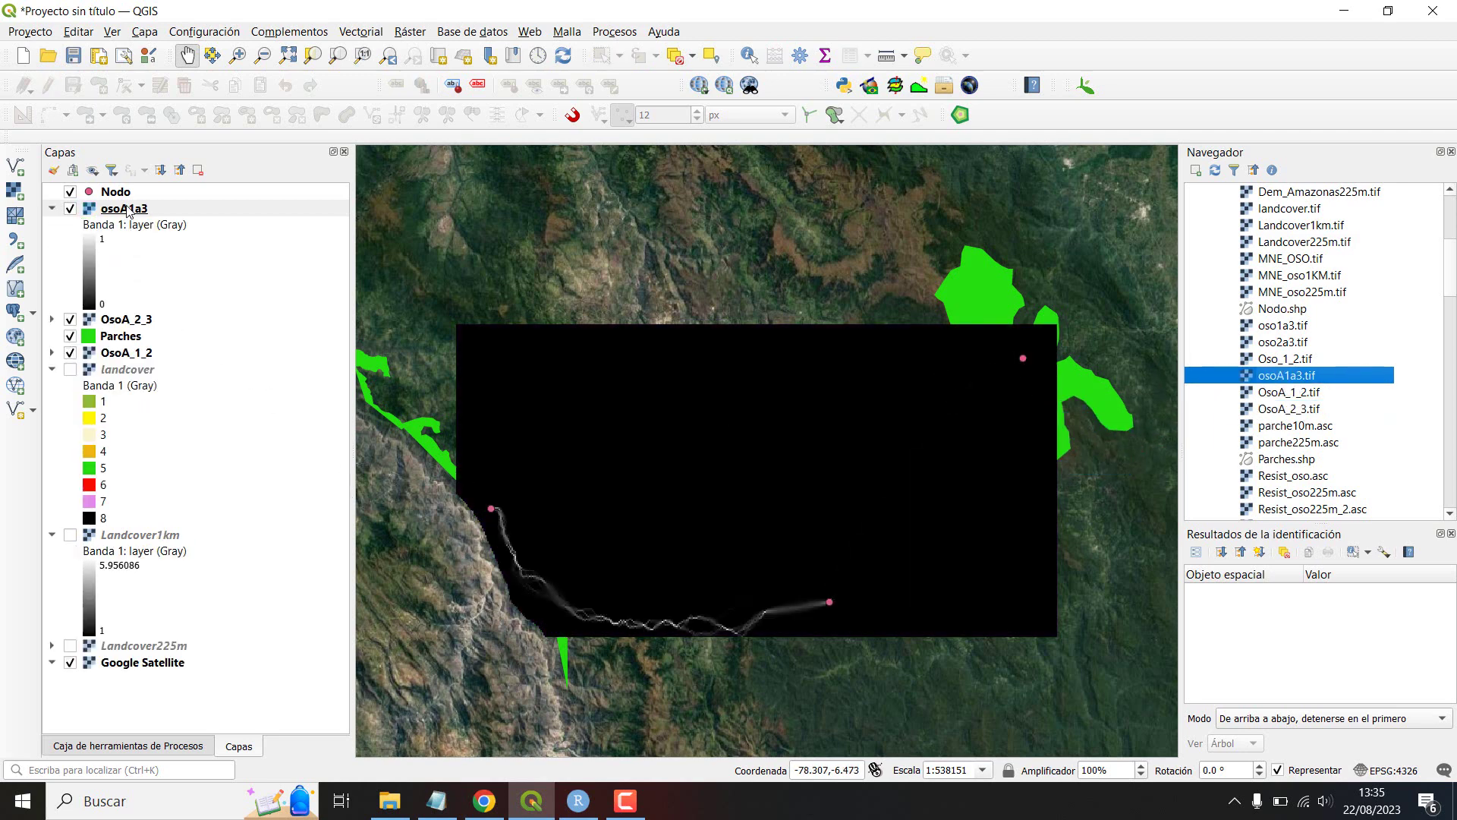
Step: Render the osoA1a3 layer as single-band pseudocolor (Pseudocolor monobanda) with a maximum value of 0.1
{"action": "double_click", "coordinate": [125, 209]}
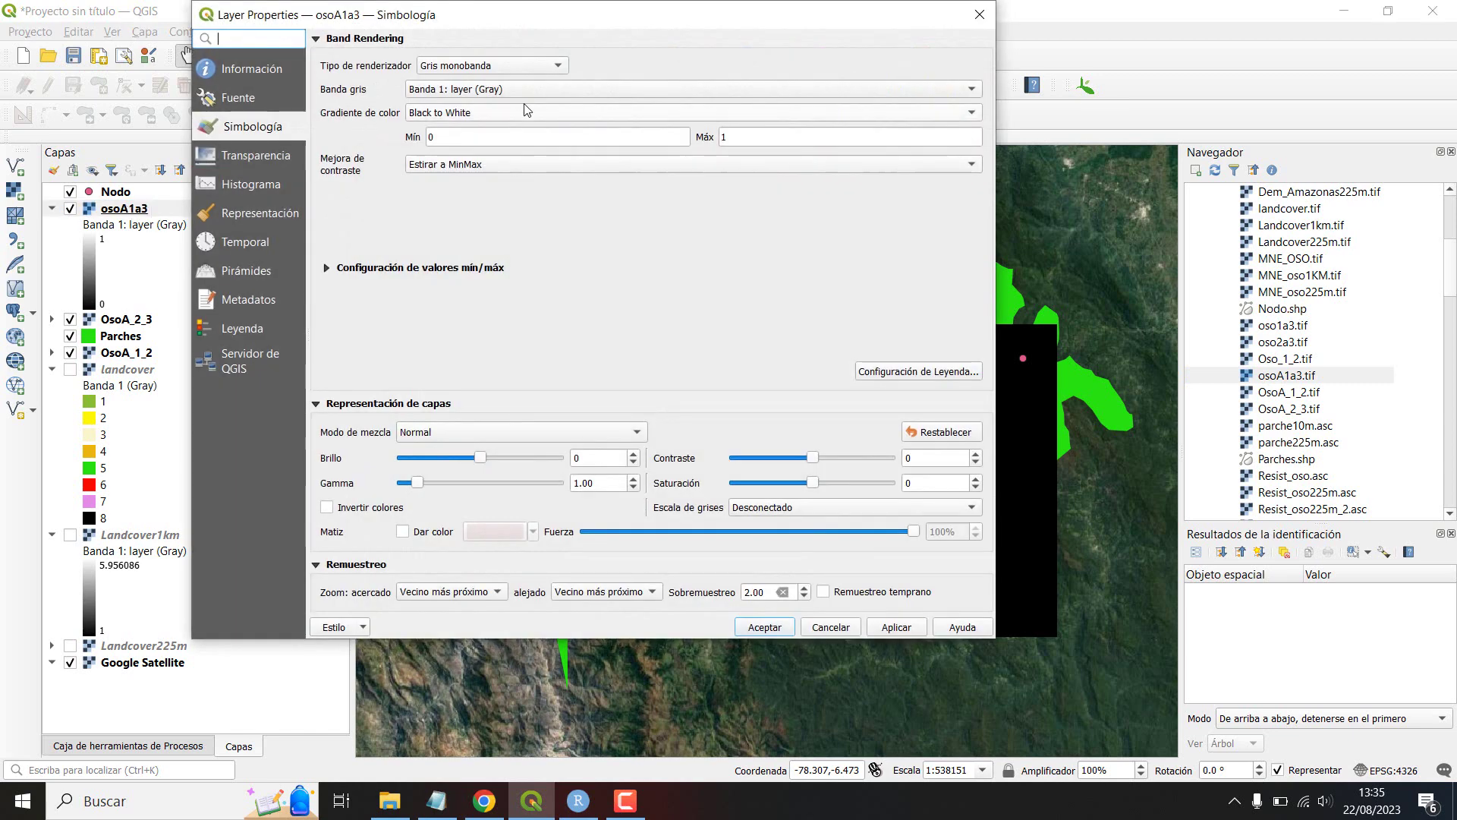
{"action": "left_click", "coordinate": [548, 67]}
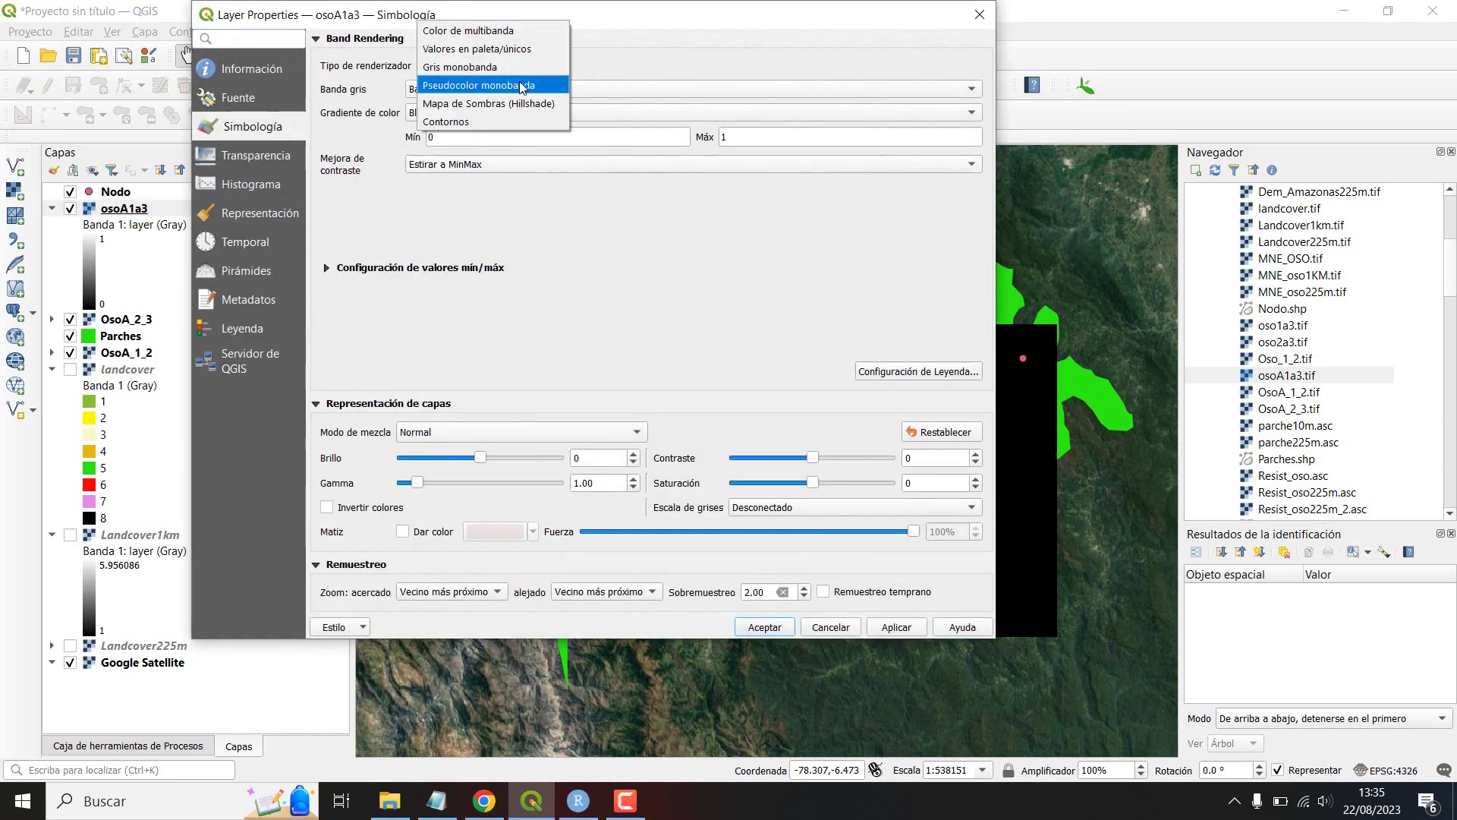
{"action": "left_click", "coordinate": [522, 86]}
{"action": "left_click", "coordinate": [896, 630]}
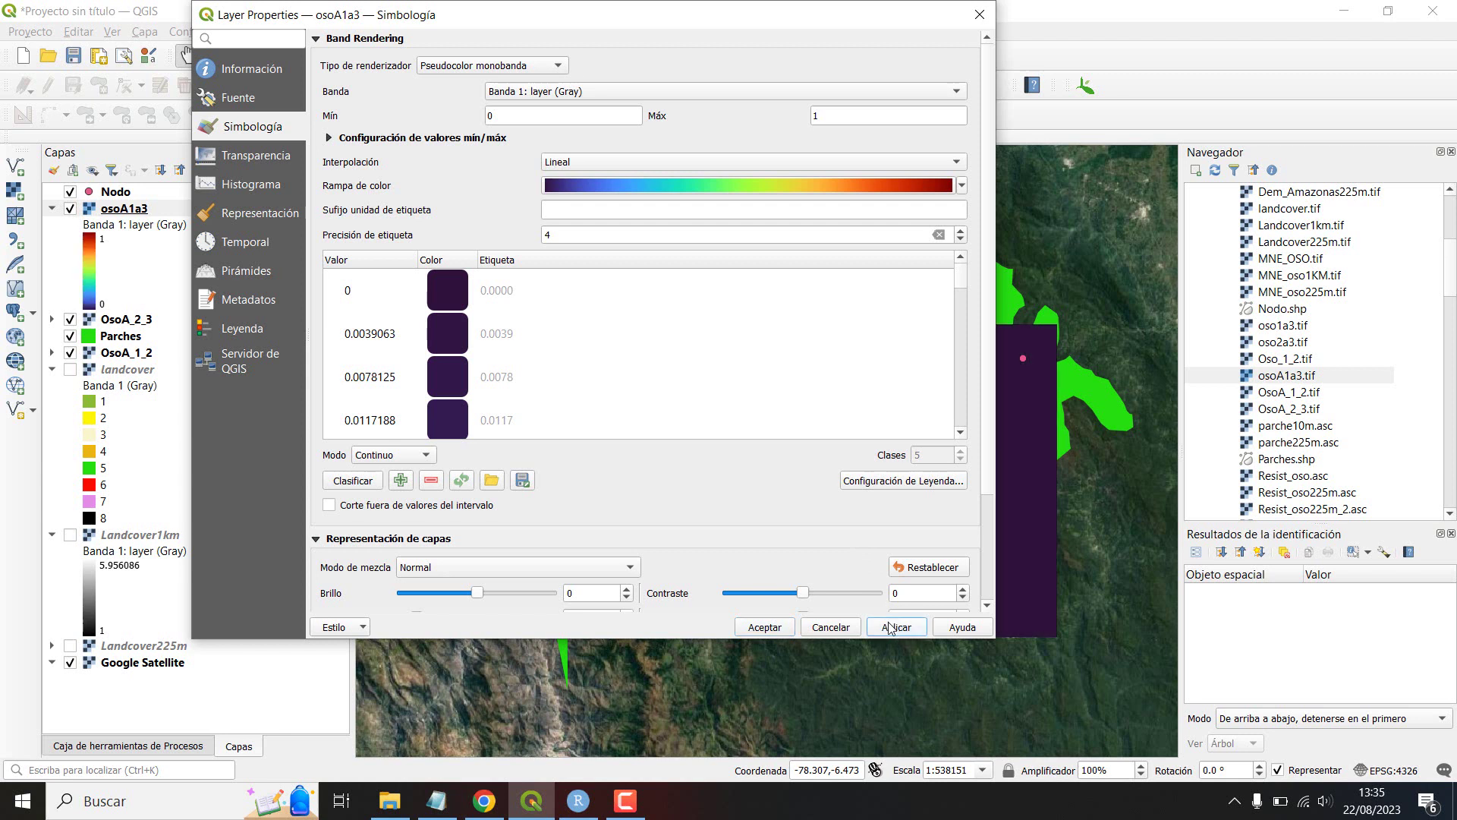
{"action": "left_click_drag", "start_coordinate": [859, 117], "coordinate": [814, 118]}
{"action": "type", "text": "0.1"}
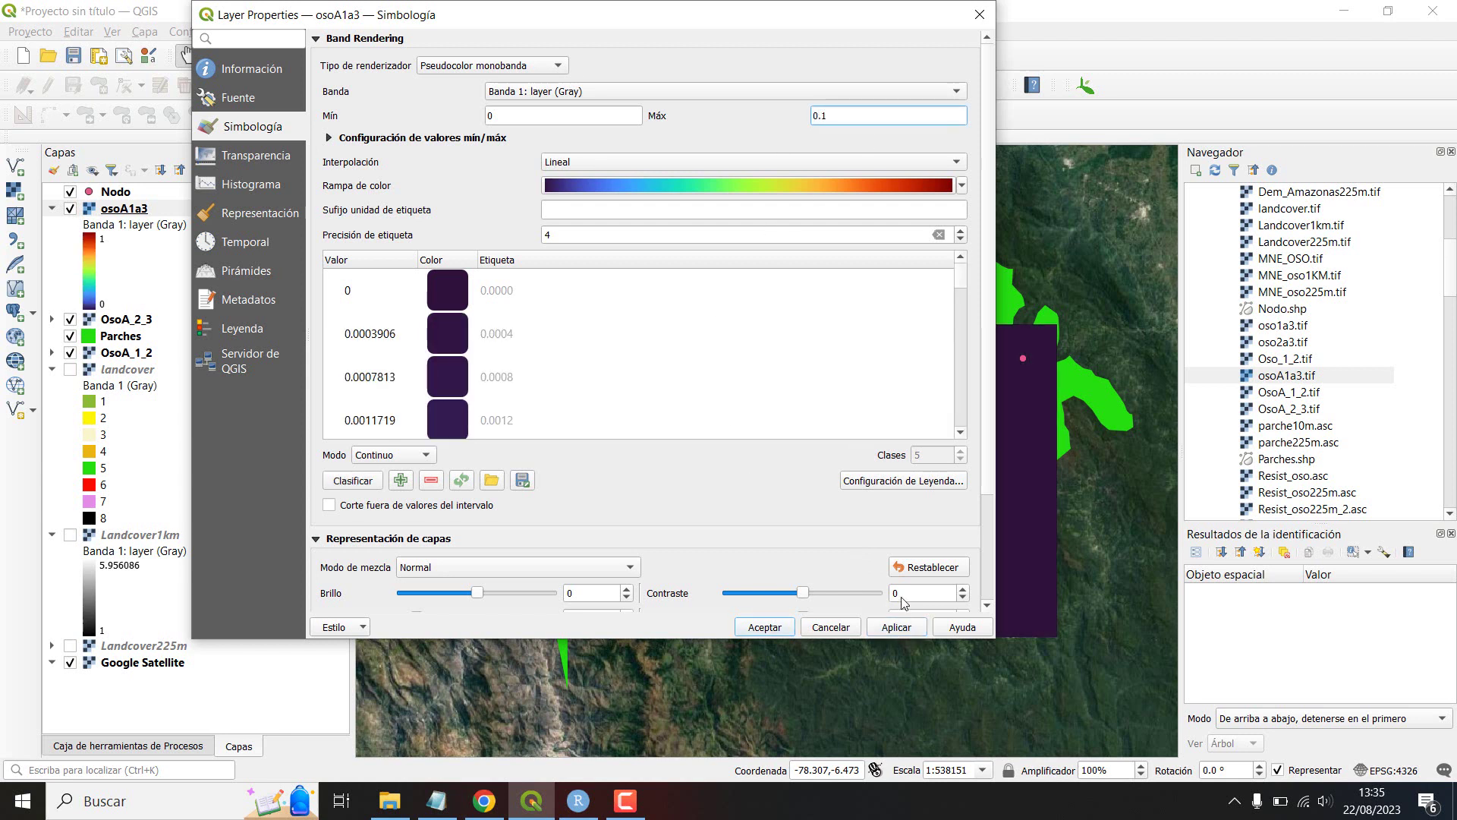
{"action": "left_click", "coordinate": [901, 630]}
{"action": "left_click", "coordinate": [780, 625]}
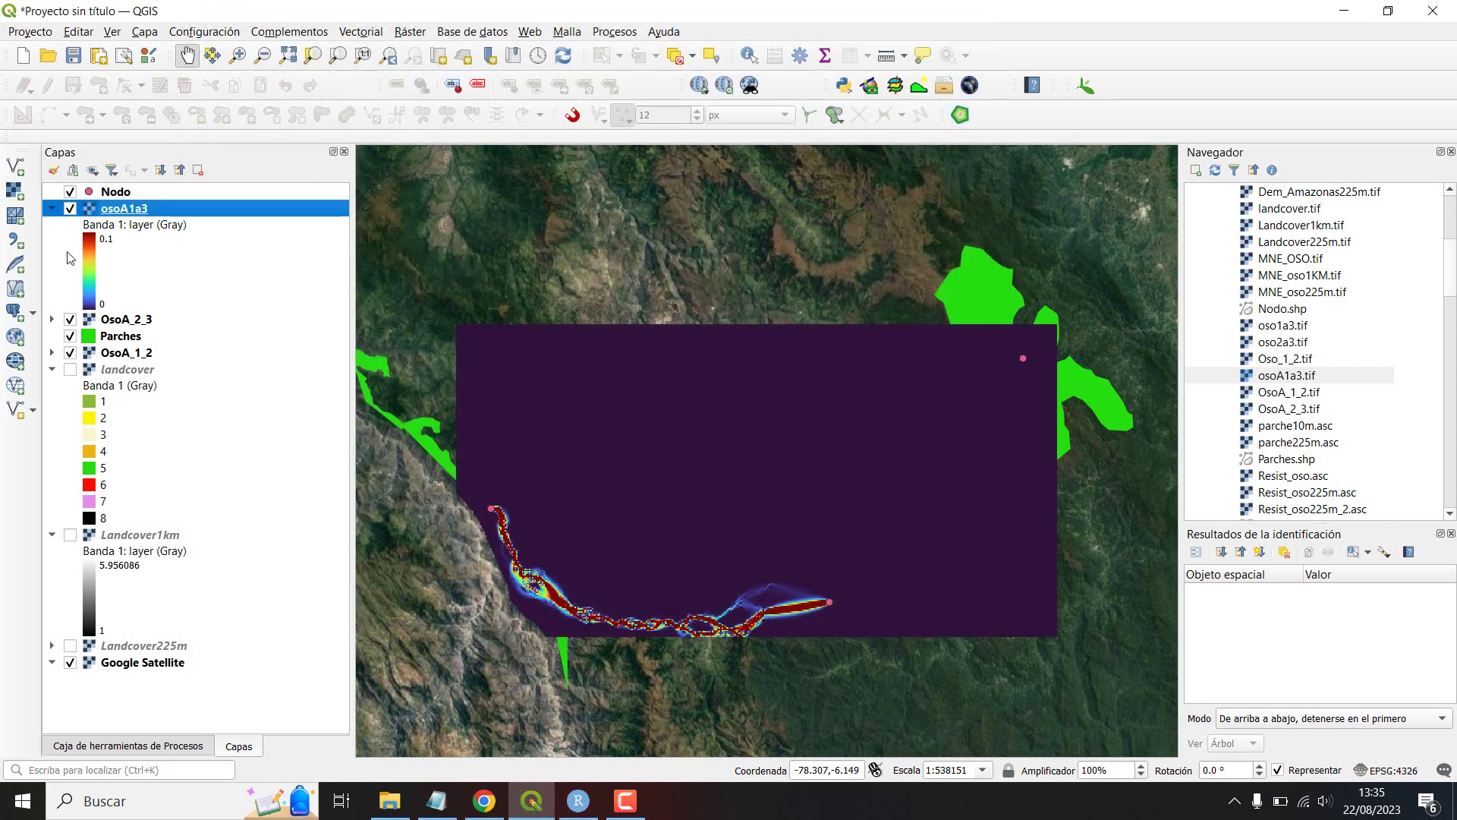
Step: Collapse the osoA1a3 legend and classify the layer by equal interval (Intervalo igual) into 8 classes
{"action": "left_click", "coordinate": [51, 208]}
{"action": "double_click", "coordinate": [108, 209]}
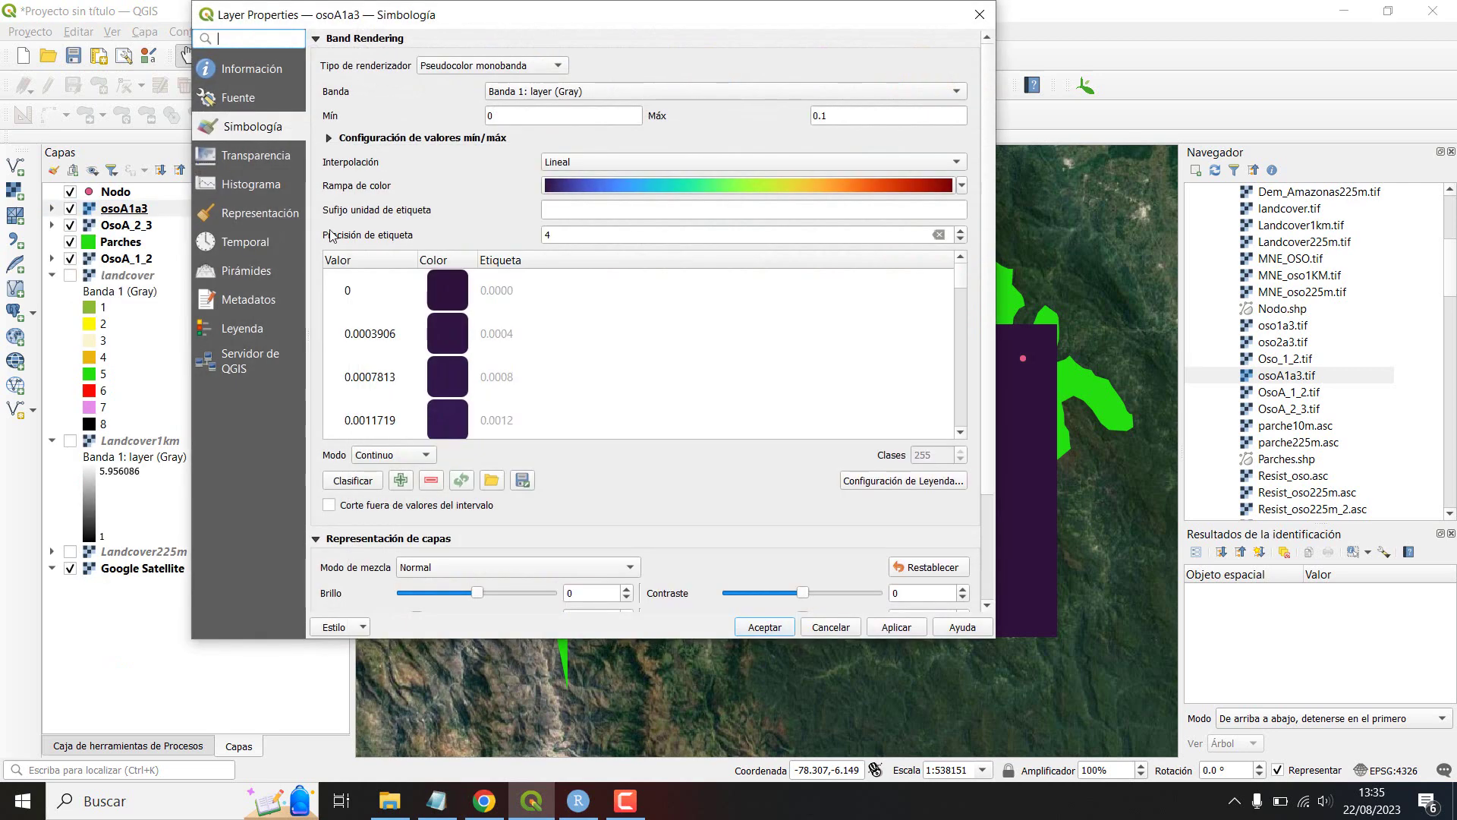
{"action": "left_click", "coordinate": [391, 454]}
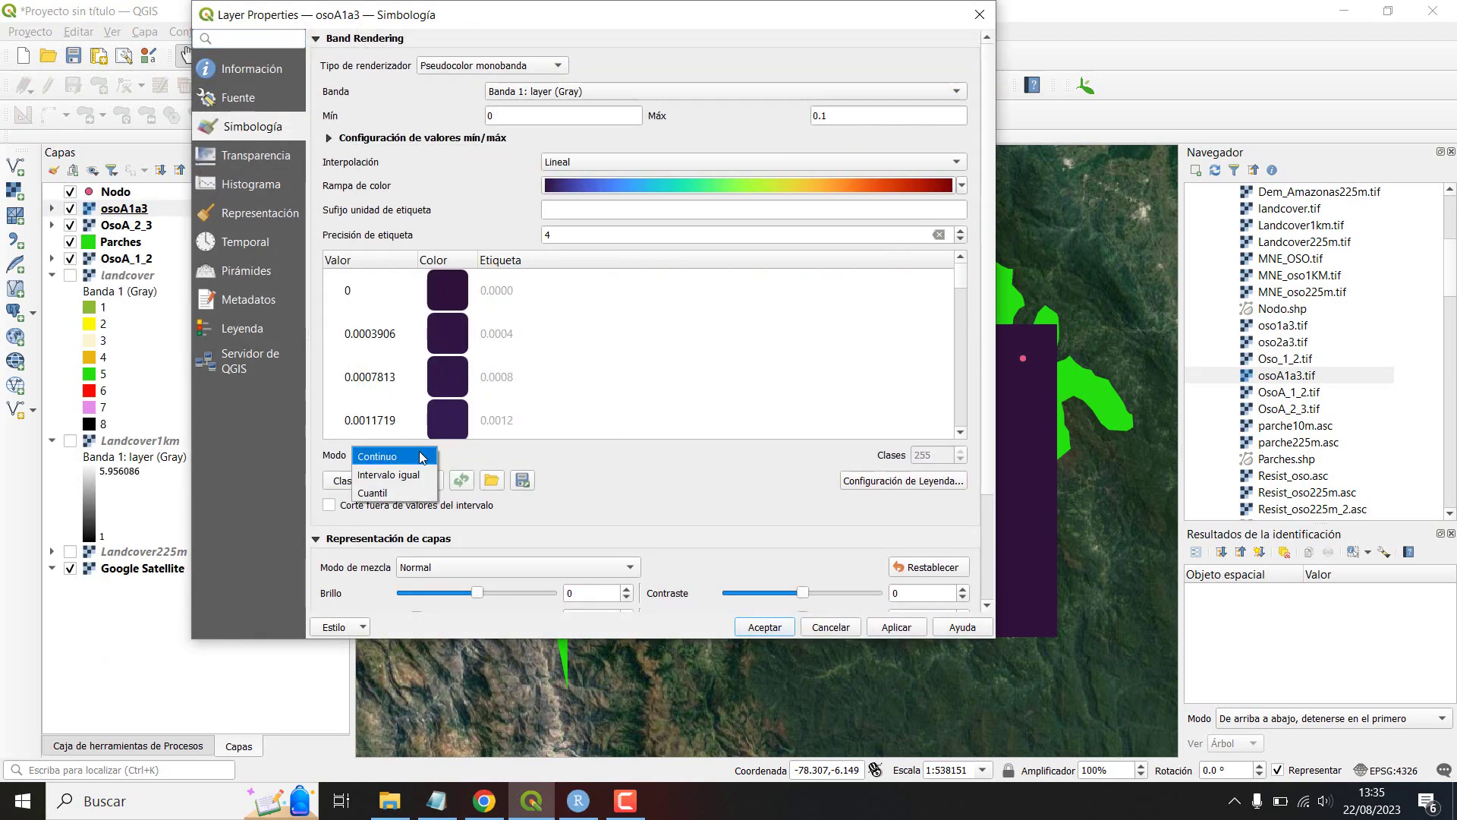
{"action": "left_click", "coordinate": [388, 472]}
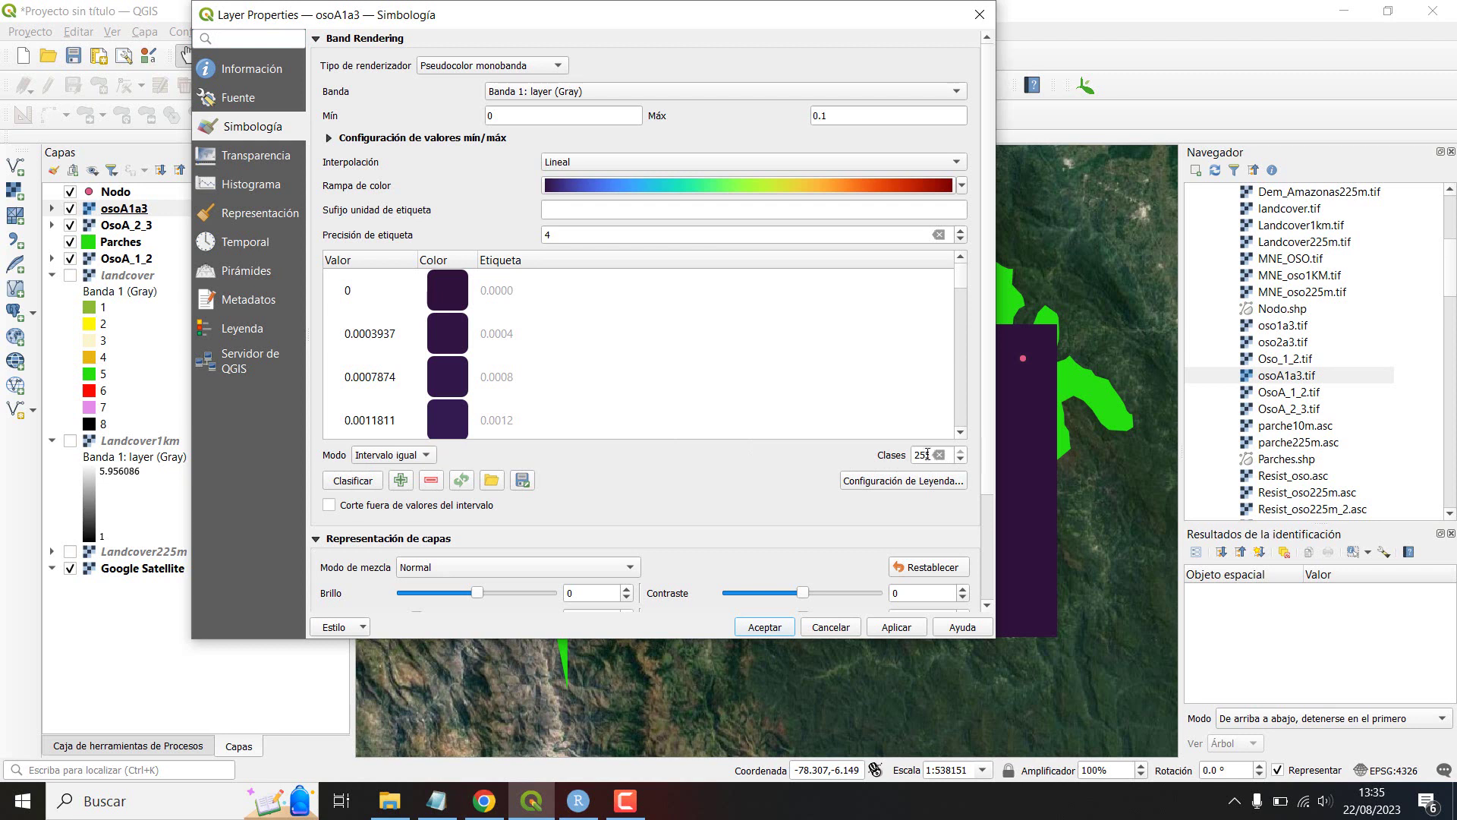
{"action": "left_click_drag", "start_coordinate": [927, 454], "coordinate": [905, 454]}
{"action": "type", "text": "5"}
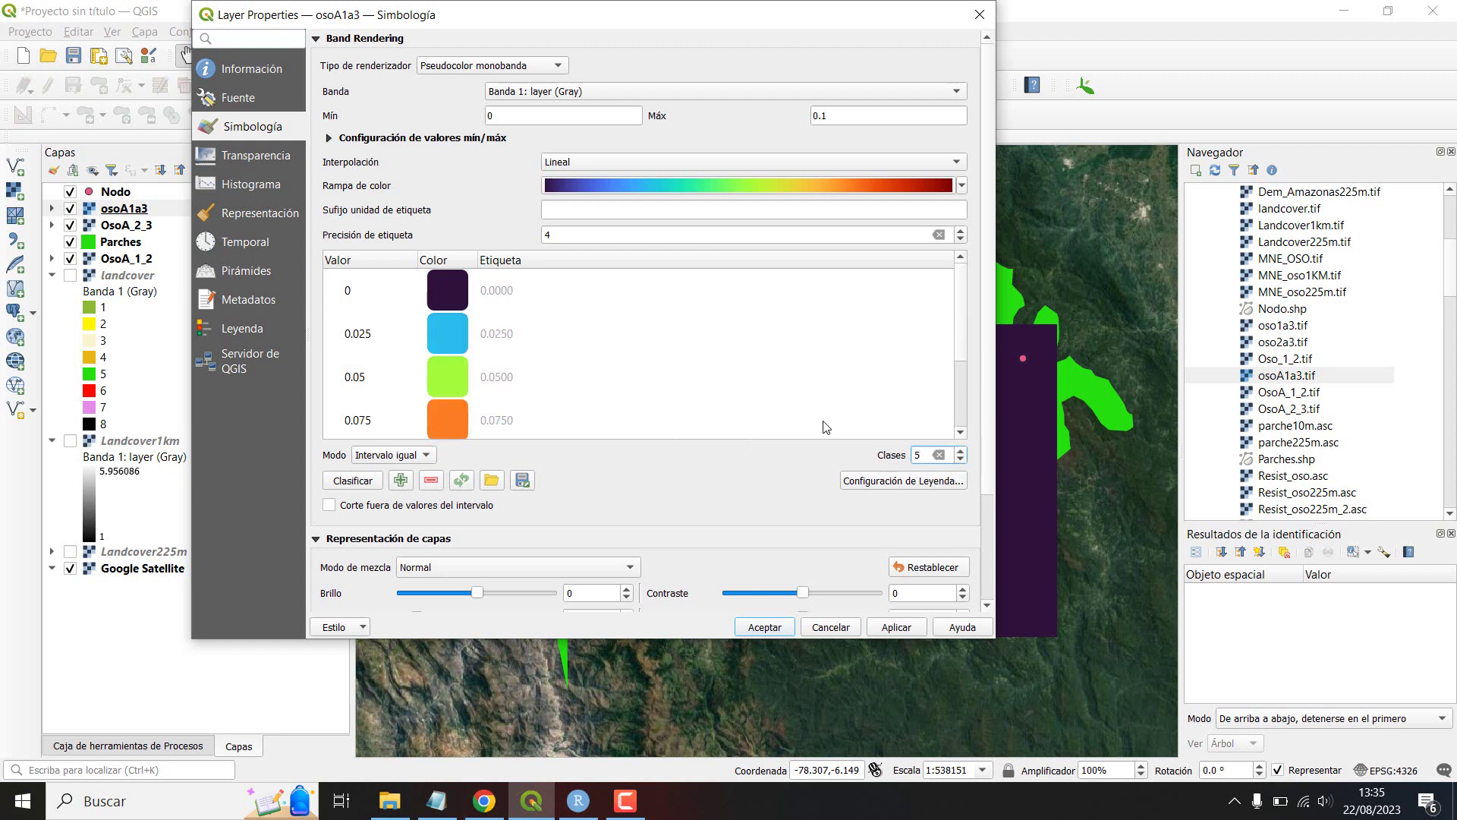
{"action": "left_click", "coordinate": [961, 452]}
{"action": "left_click", "coordinate": [961, 452]}
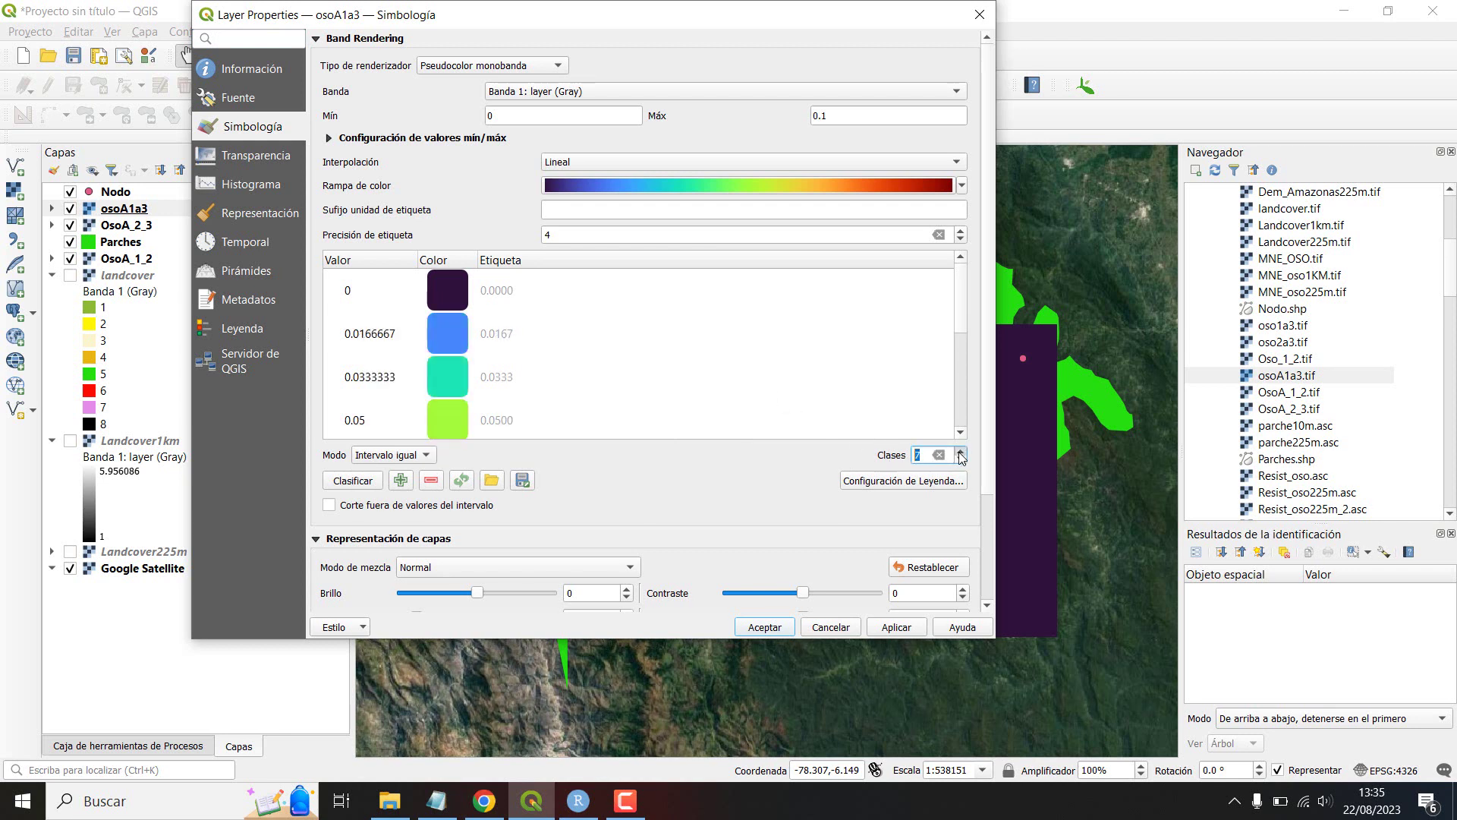
{"action": "left_click", "coordinate": [961, 452]}
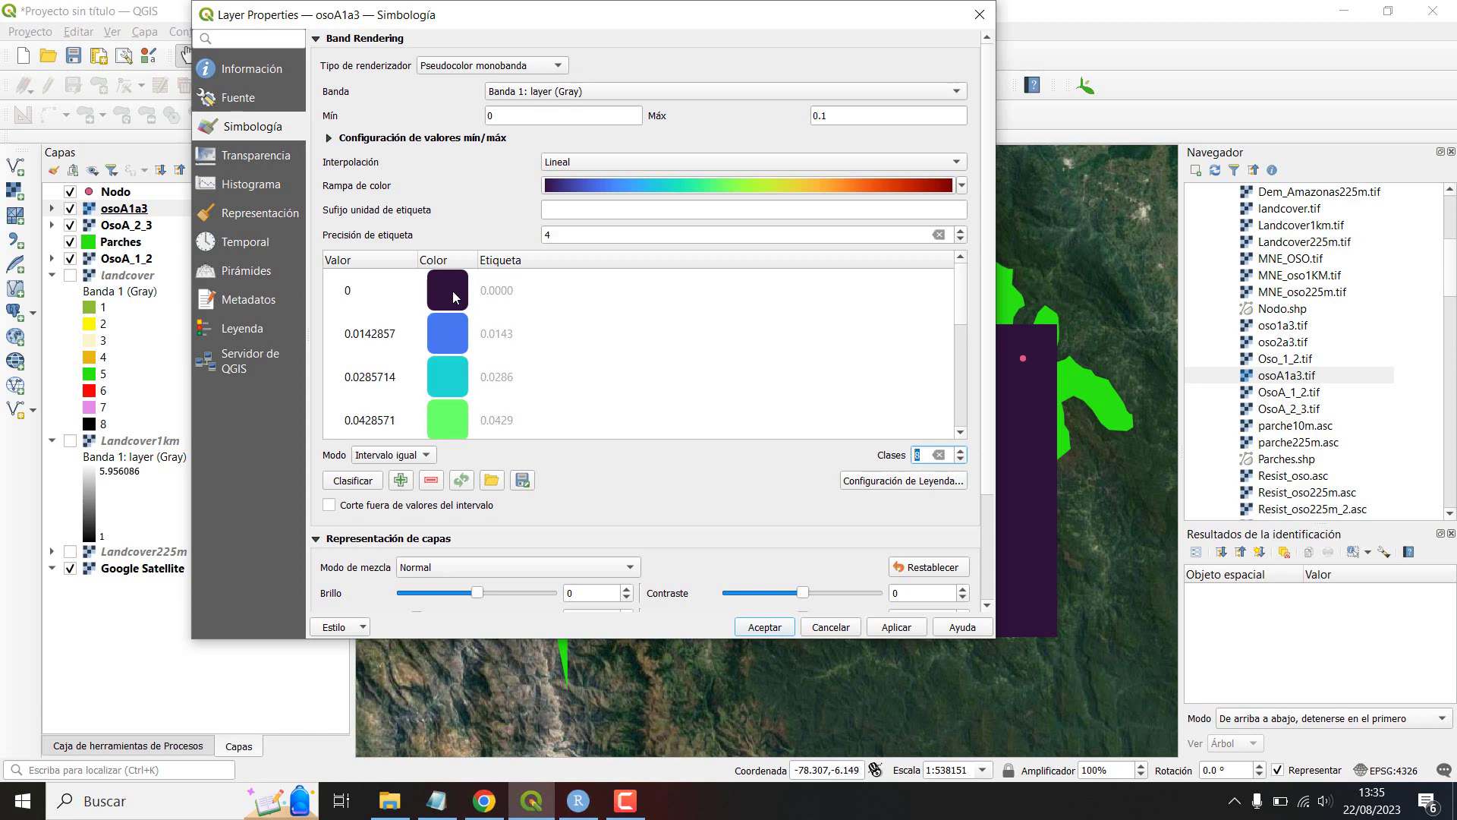
Step: Set the opacity of the osoA1a3 layer's 0-value class colour to 4% and apply the symbology
{"action": "double_click", "coordinate": [451, 289]}
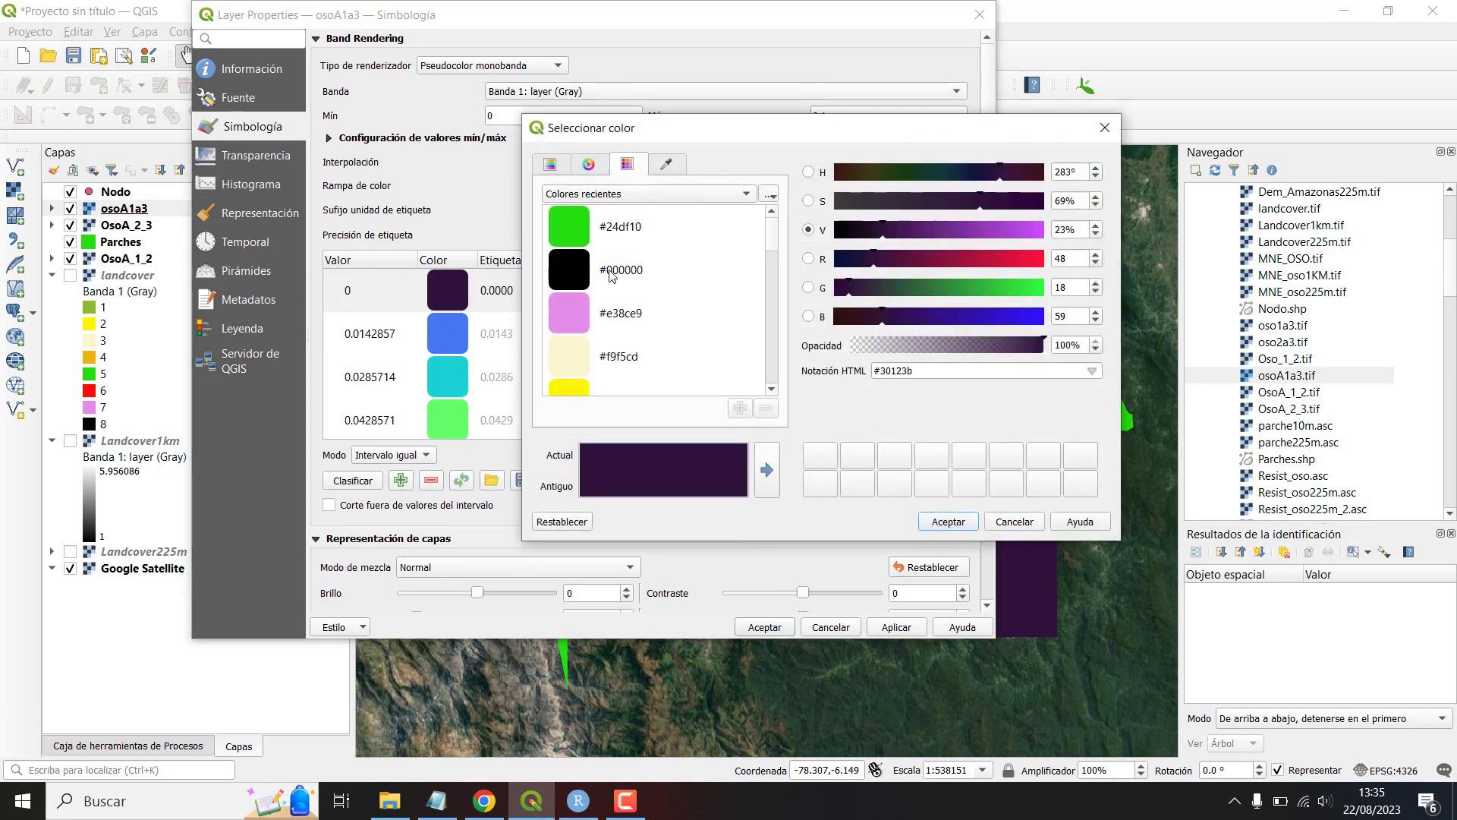
{"action": "left_click", "coordinate": [854, 345]}
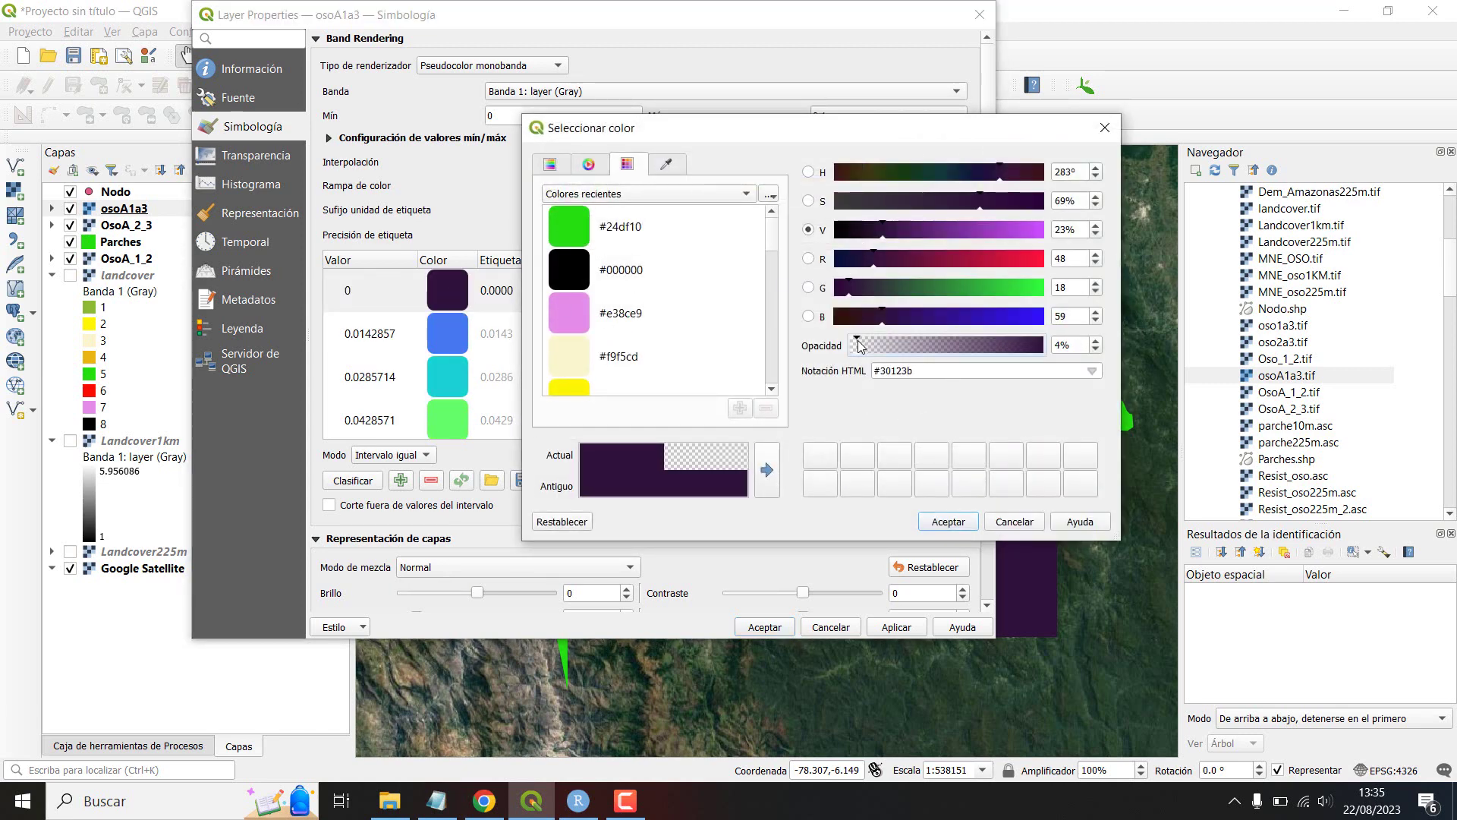
{"action": "left_click", "coordinate": [948, 522]}
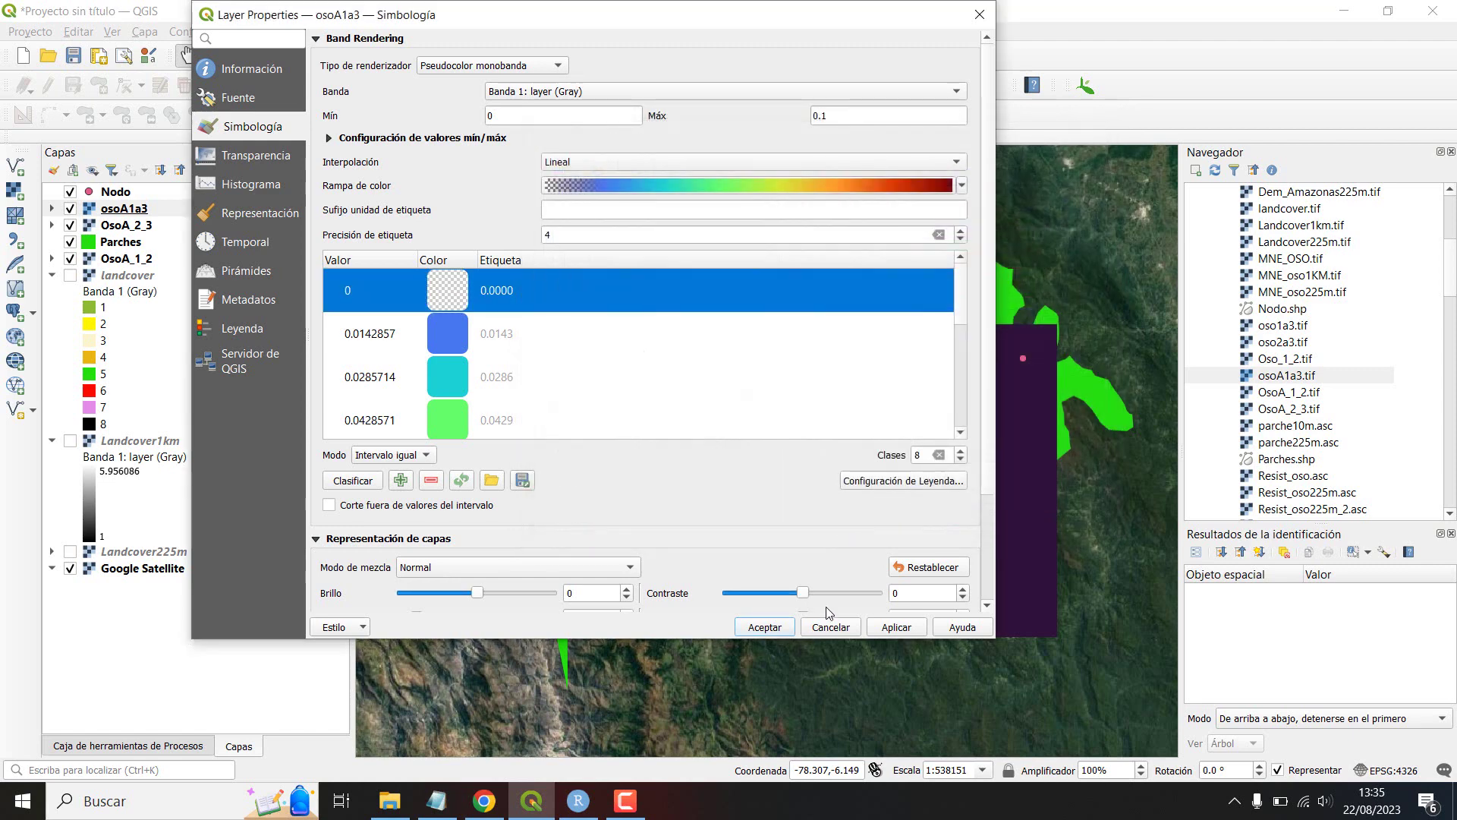
{"action": "left_click", "coordinate": [896, 627]}
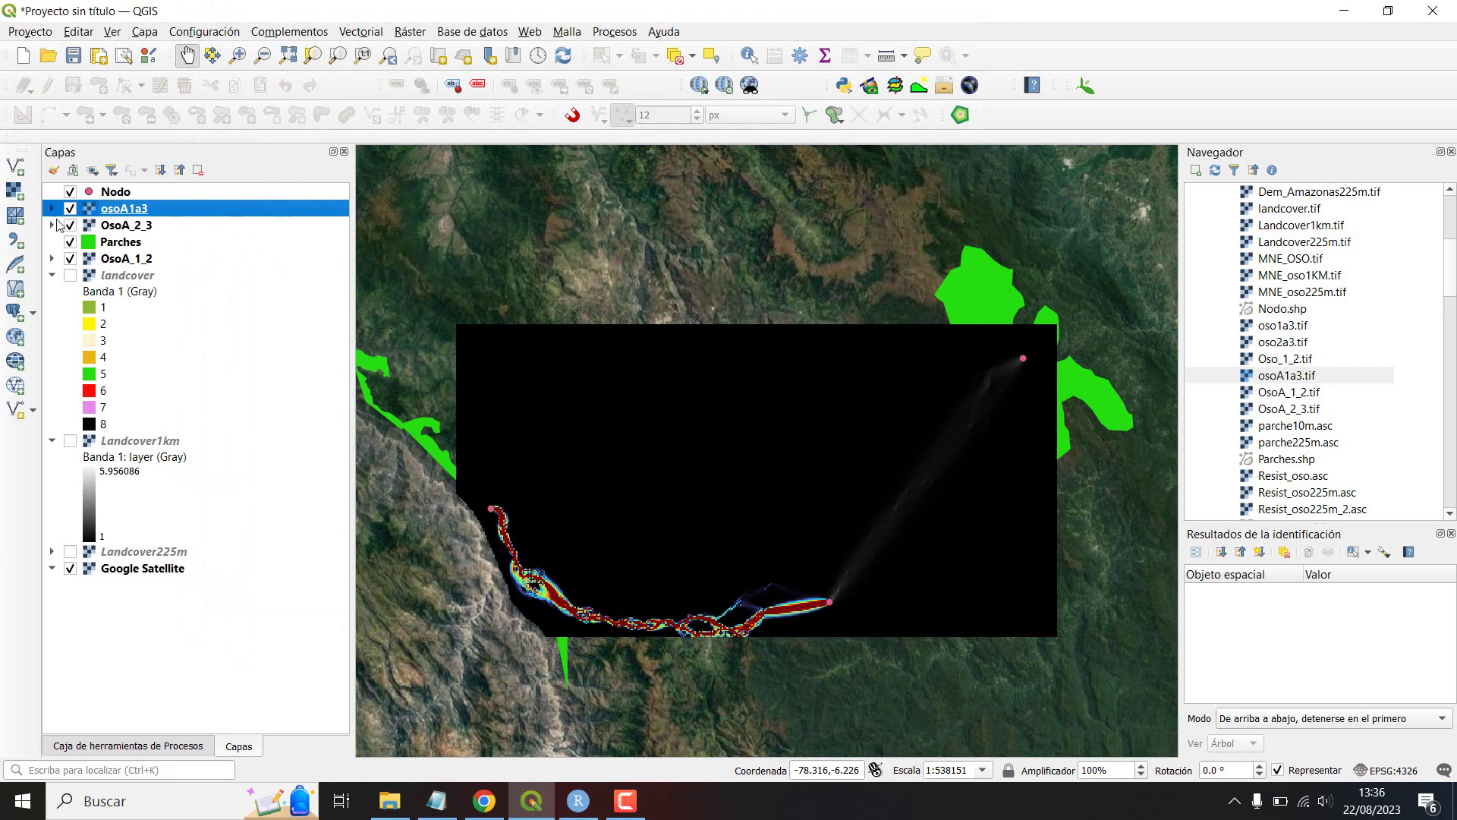
Step: Render the OsoA_2_3 layer as single-band pseudocolor (Pseudocolor monobanda), classified by equal interval (Intervalo igual) into 8 classes
{"action": "double_click", "coordinate": [110, 226]}
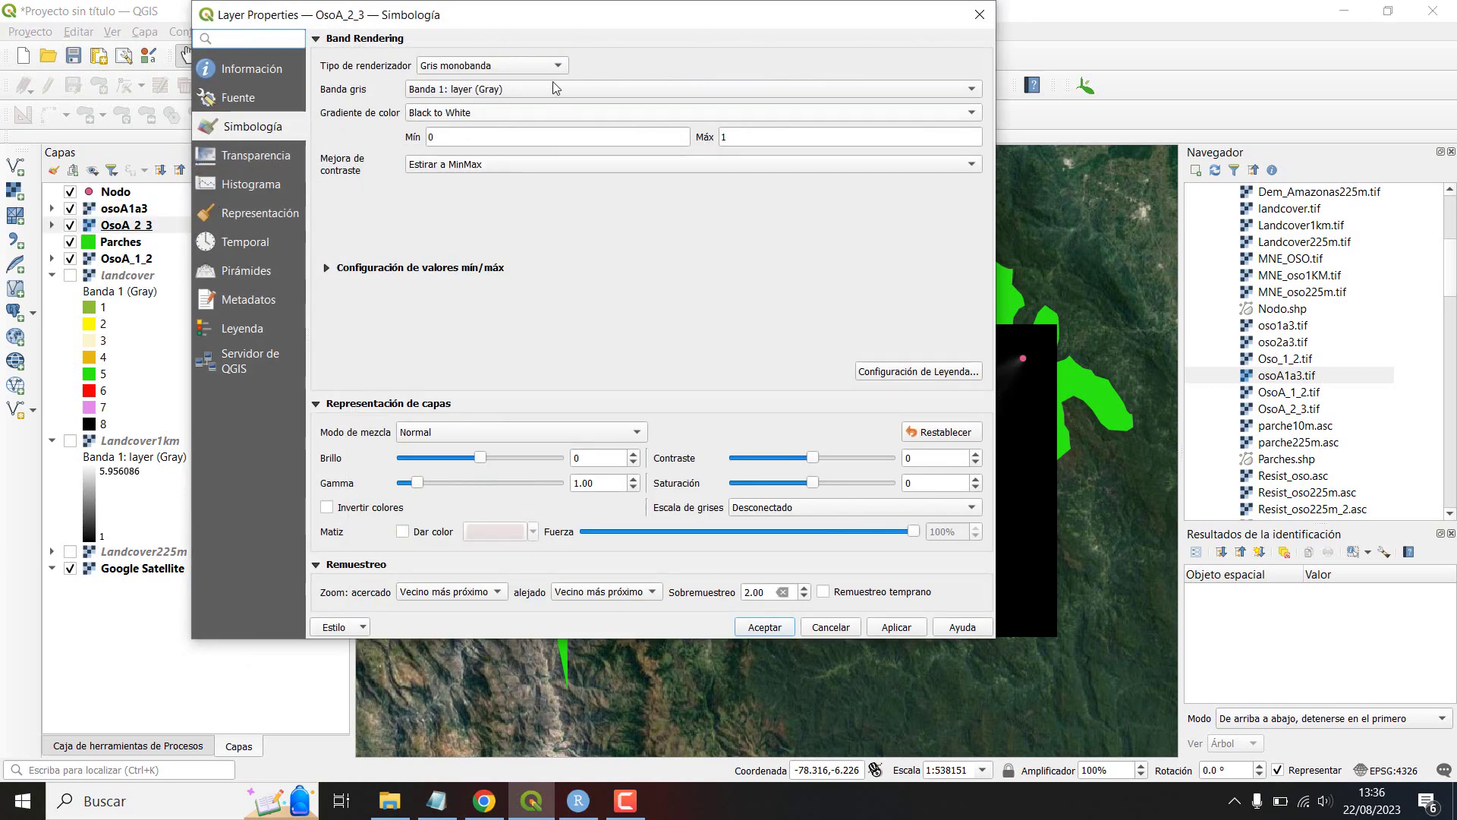
{"action": "left_click", "coordinate": [543, 66]}
{"action": "left_click", "coordinate": [536, 86]}
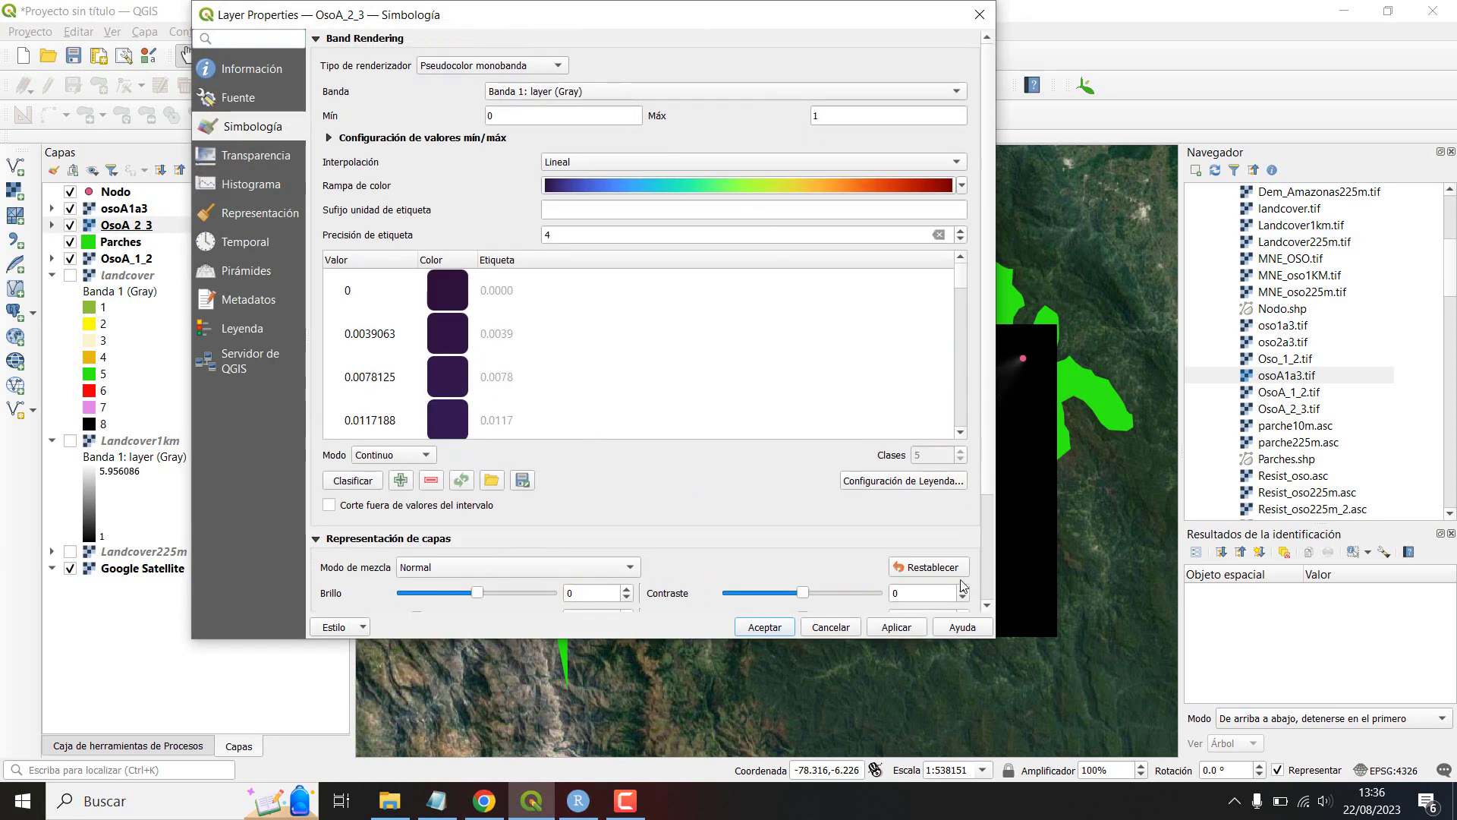
{"action": "left_click", "coordinate": [422, 458]}
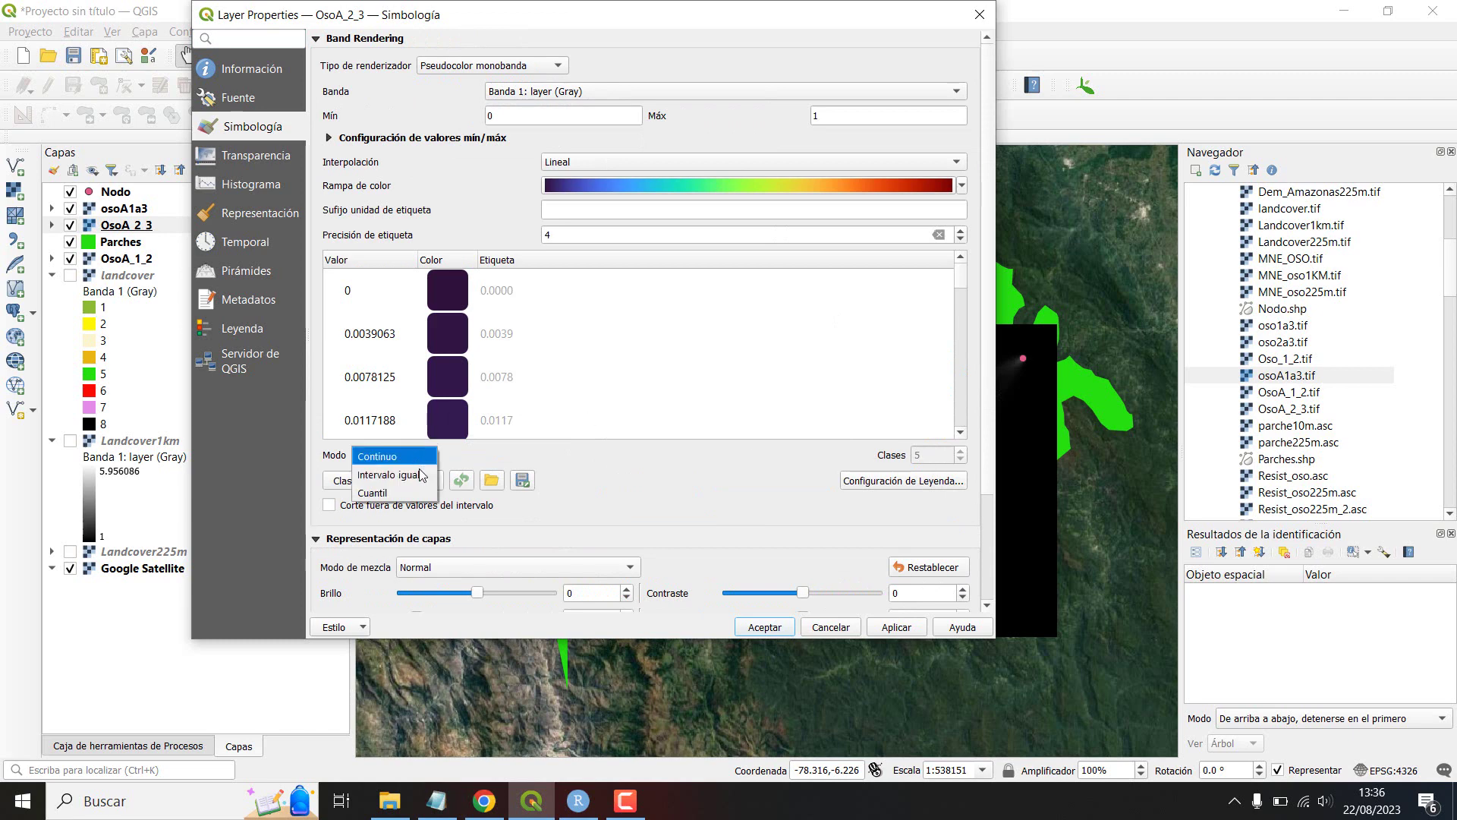
{"action": "left_click", "coordinate": [395, 473]}
{"action": "left_click", "coordinate": [961, 453]}
{"action": "left_click", "coordinate": [961, 453]}
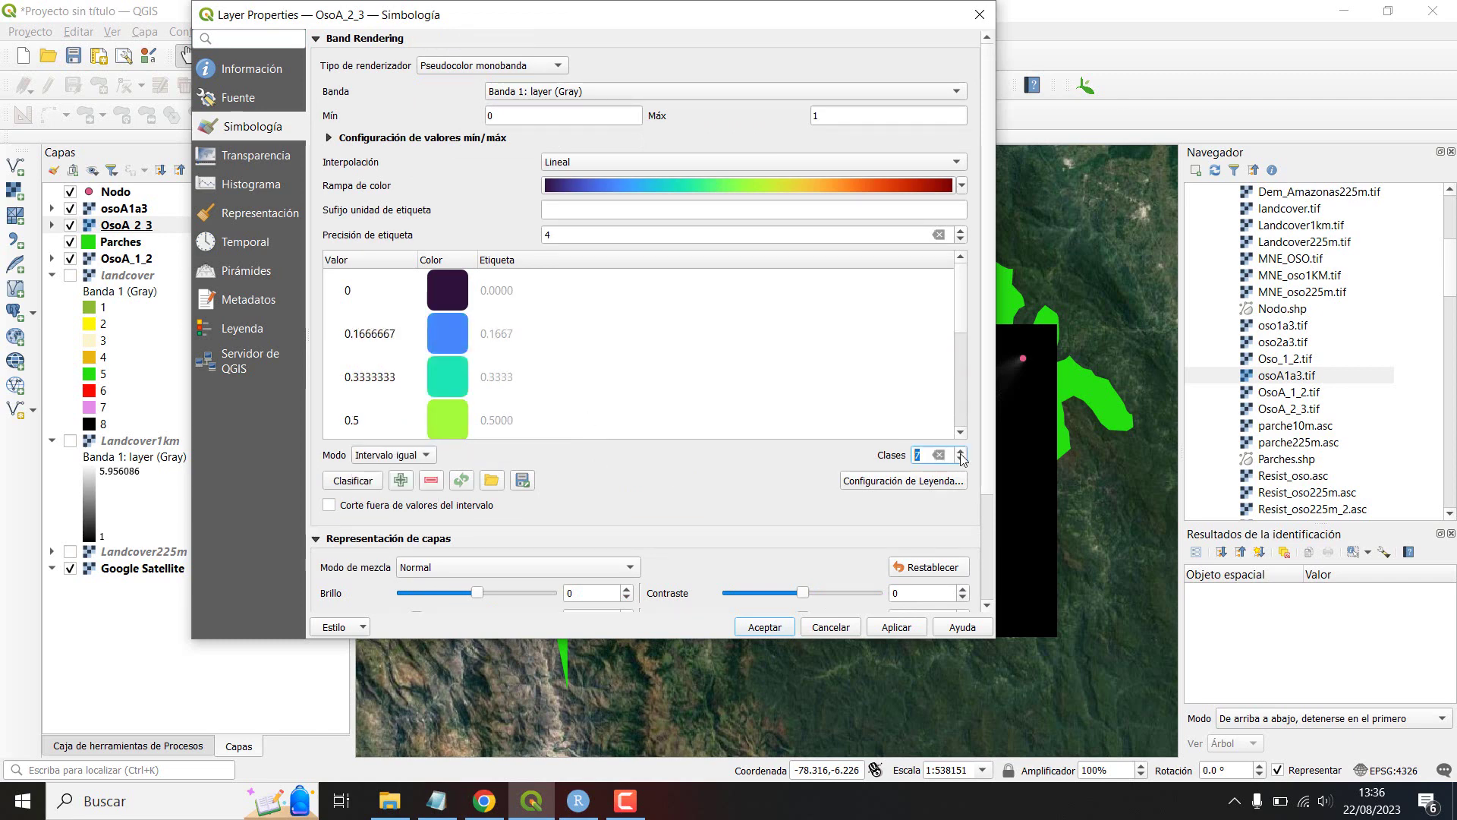
{"action": "left_click", "coordinate": [961, 453]}
Step: Set the opacity of OsoA_2_3's 0-value class colour to 0% and accept the symbology
{"action": "double_click", "coordinate": [449, 289]}
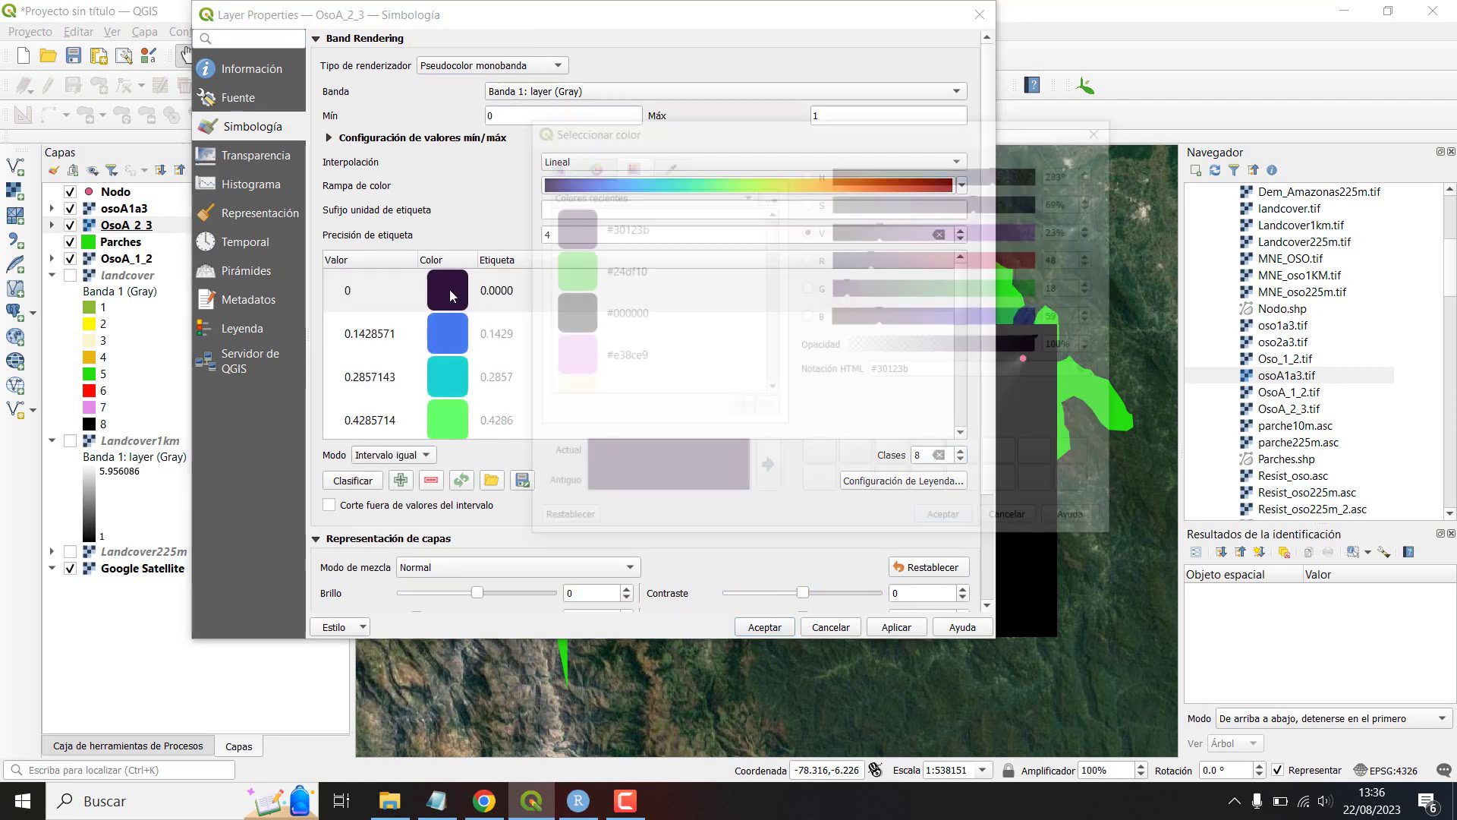
{"action": "left_click", "coordinate": [859, 347]}
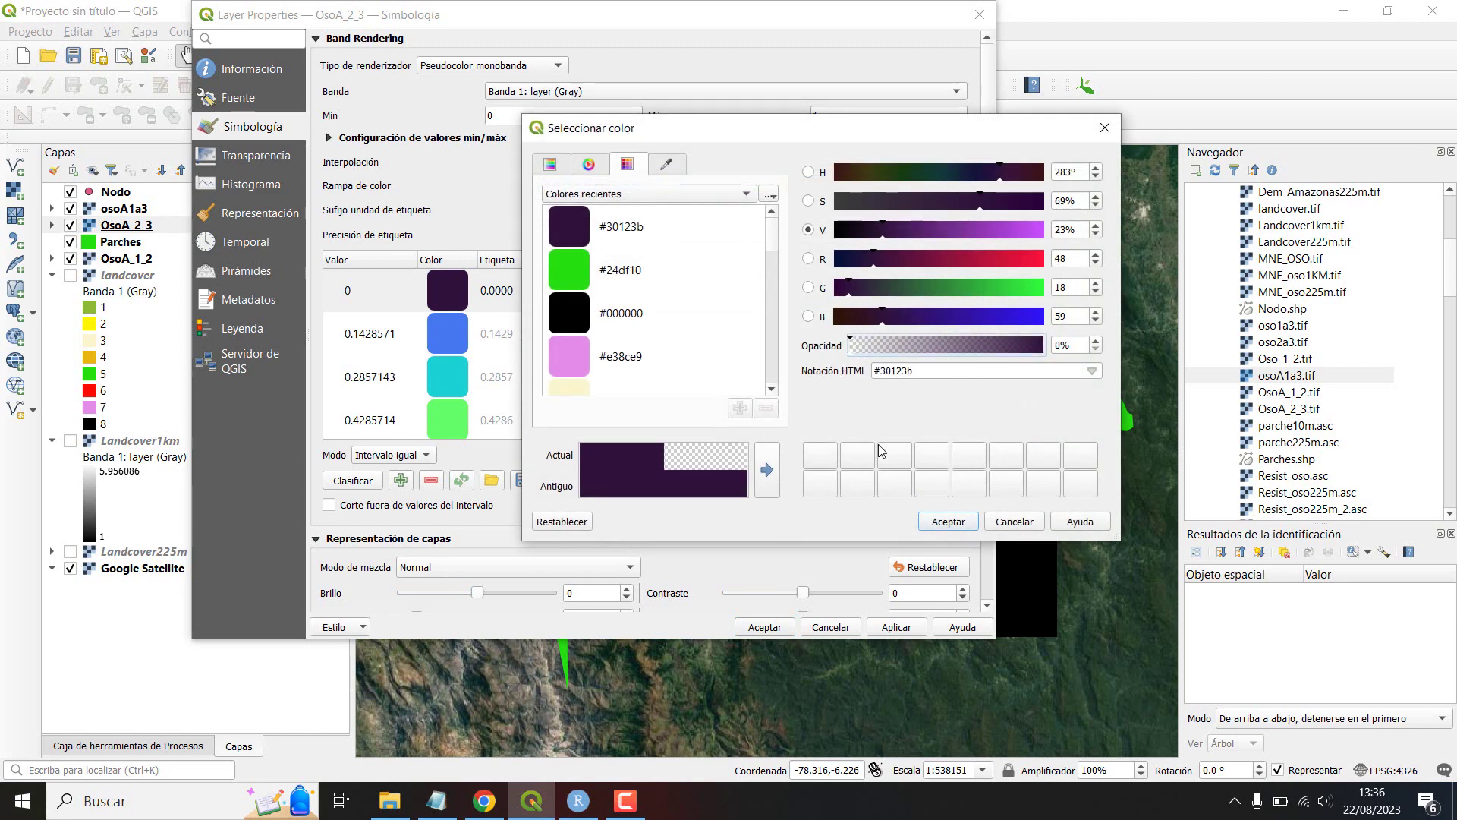
{"action": "left_click", "coordinate": [950, 521]}
{"action": "left_click", "coordinate": [907, 627]}
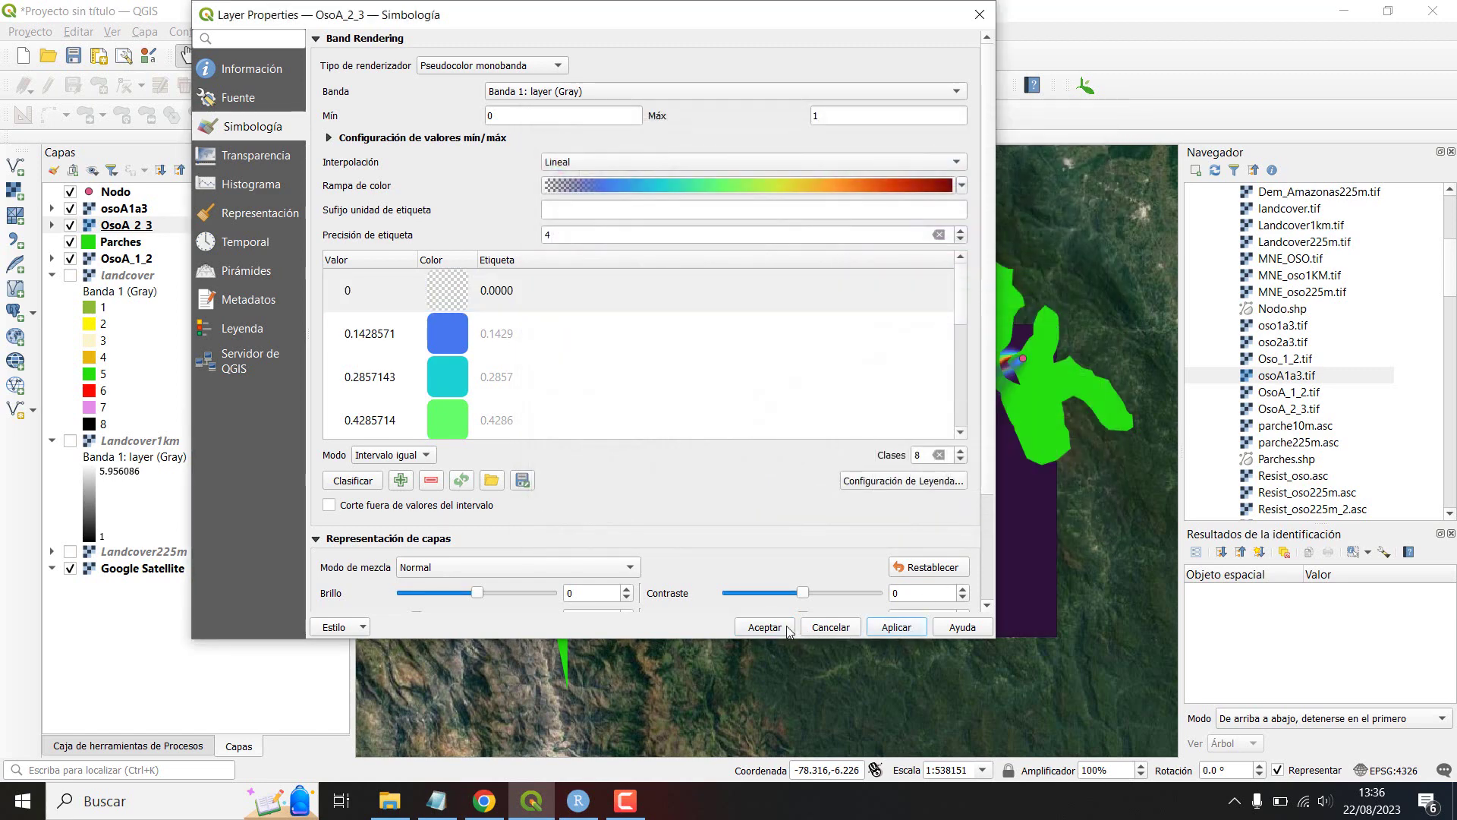
{"action": "left_click", "coordinate": [774, 629]}
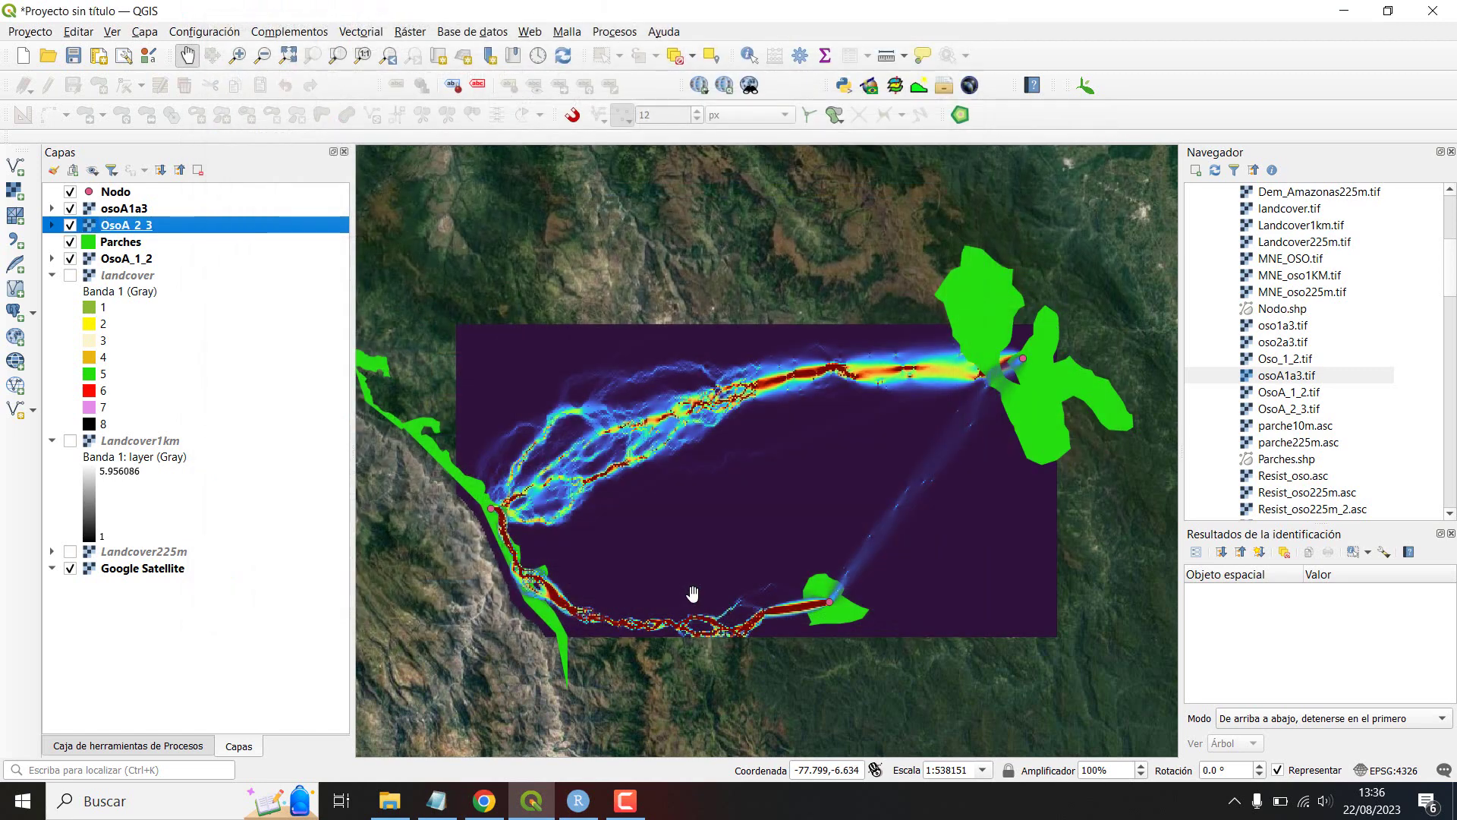
Step: Set the maximum value of the OsoA_2_3 symbology to 0.2 and accept the layer properties
{"action": "left_click", "coordinate": [237, 55]}
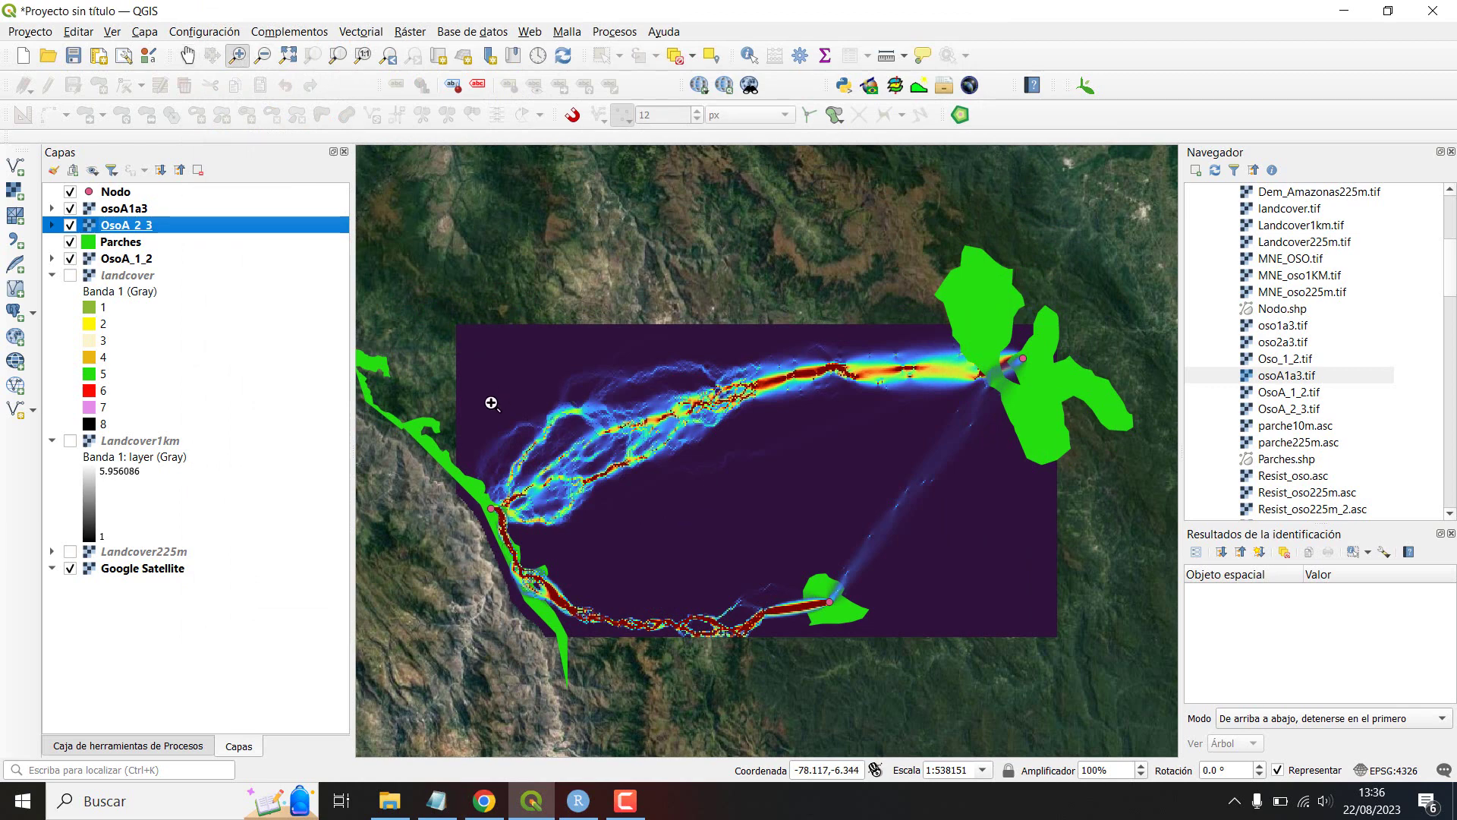
{"action": "left_click_drag", "start_coordinate": [486, 345], "coordinate": [1016, 629]}
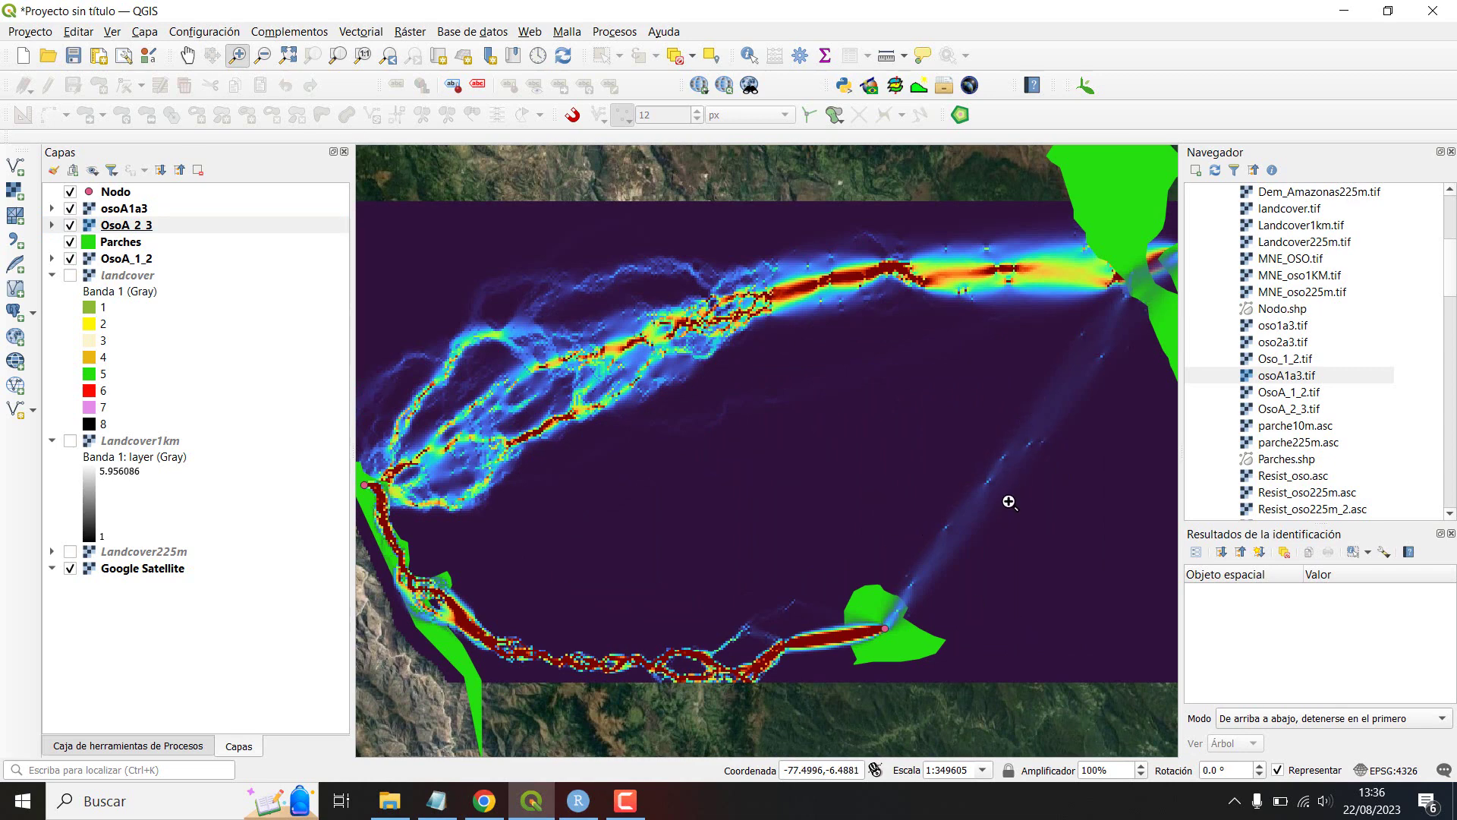
{"action": "double_click", "coordinate": [92, 227]}
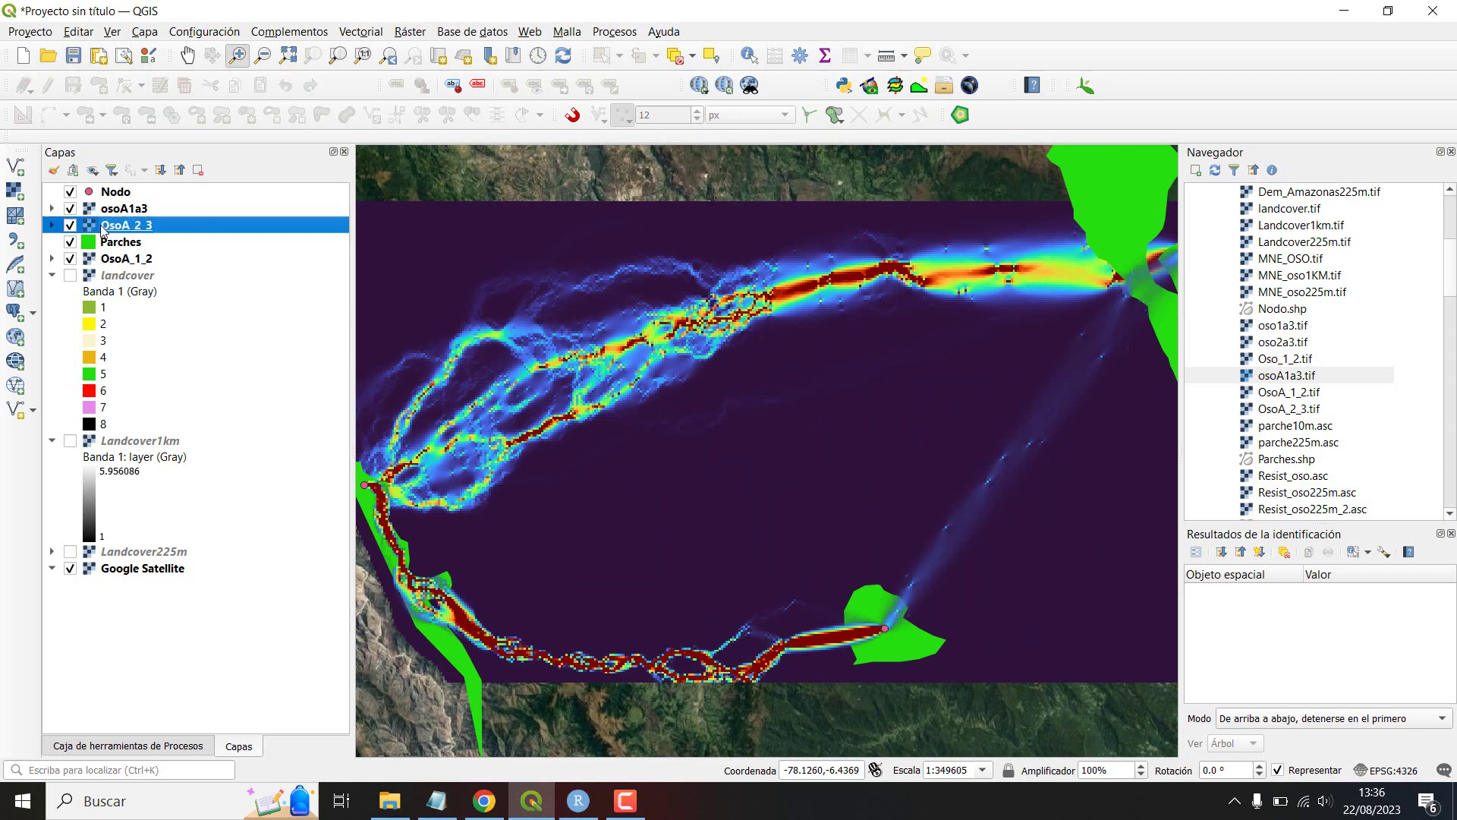
{"action": "scroll", "coordinate": [490, 367], "scroll_direction": "down", "scroll_amount": 1}
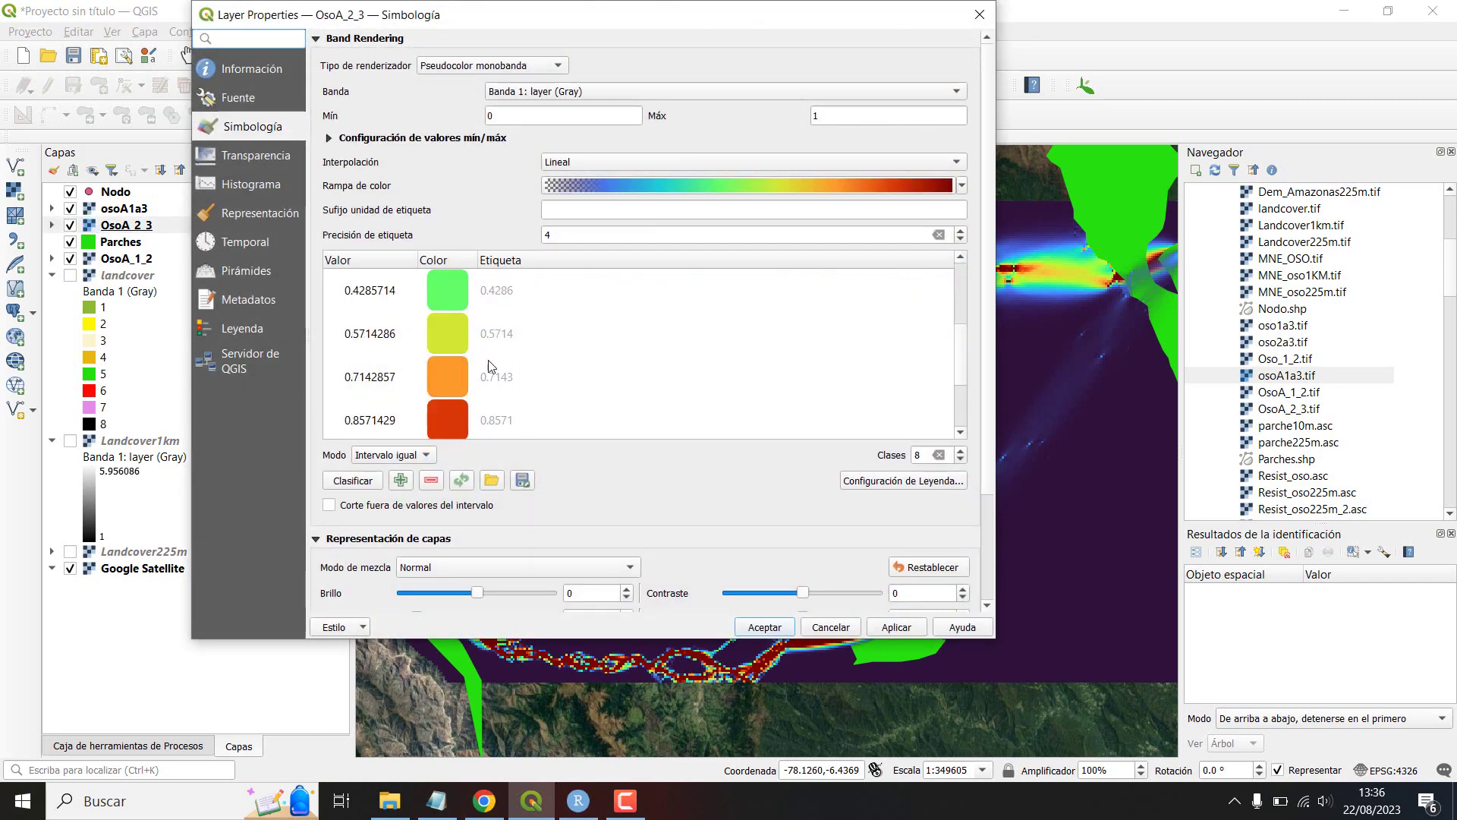
{"action": "double_click", "coordinate": [815, 114]}
{"action": "type", "text": "0"}
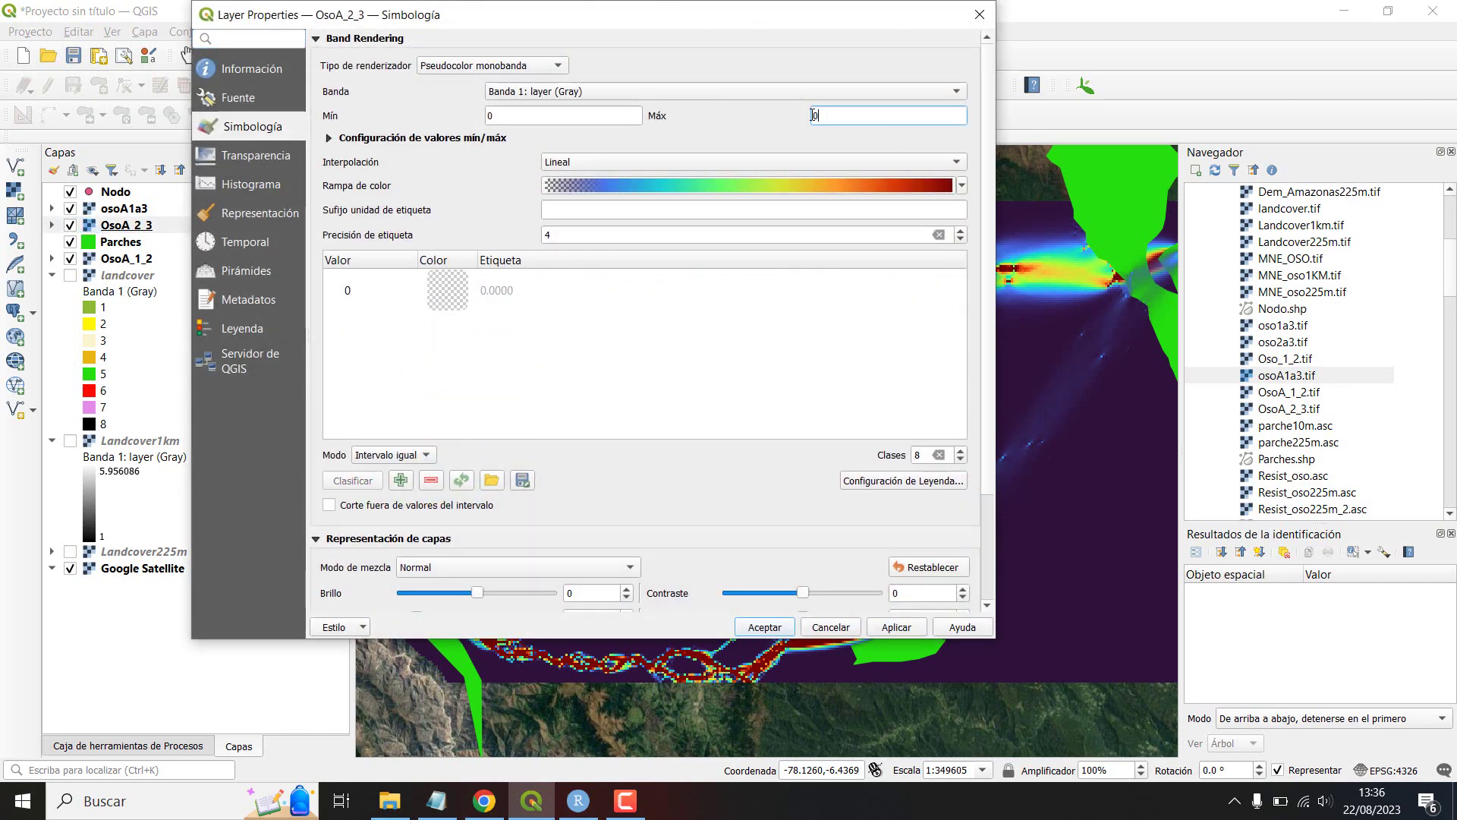
{"action": "type", "text": ".2"}
{"action": "key", "text": "BackSpace"}
{"action": "type", "text": "2"}
{"action": "left_click", "coordinate": [911, 633]}
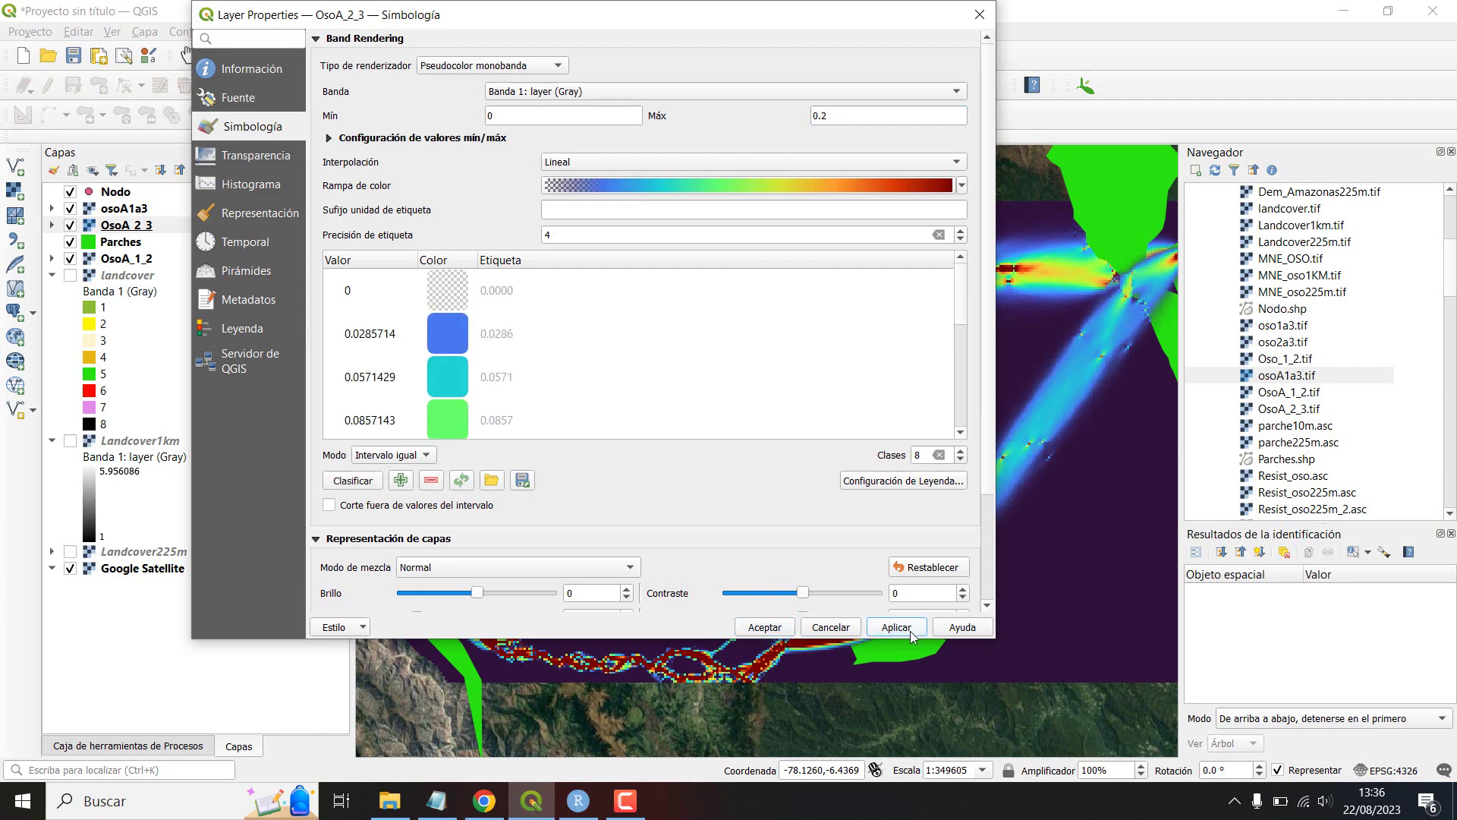
{"action": "left_click", "coordinate": [765, 627]}
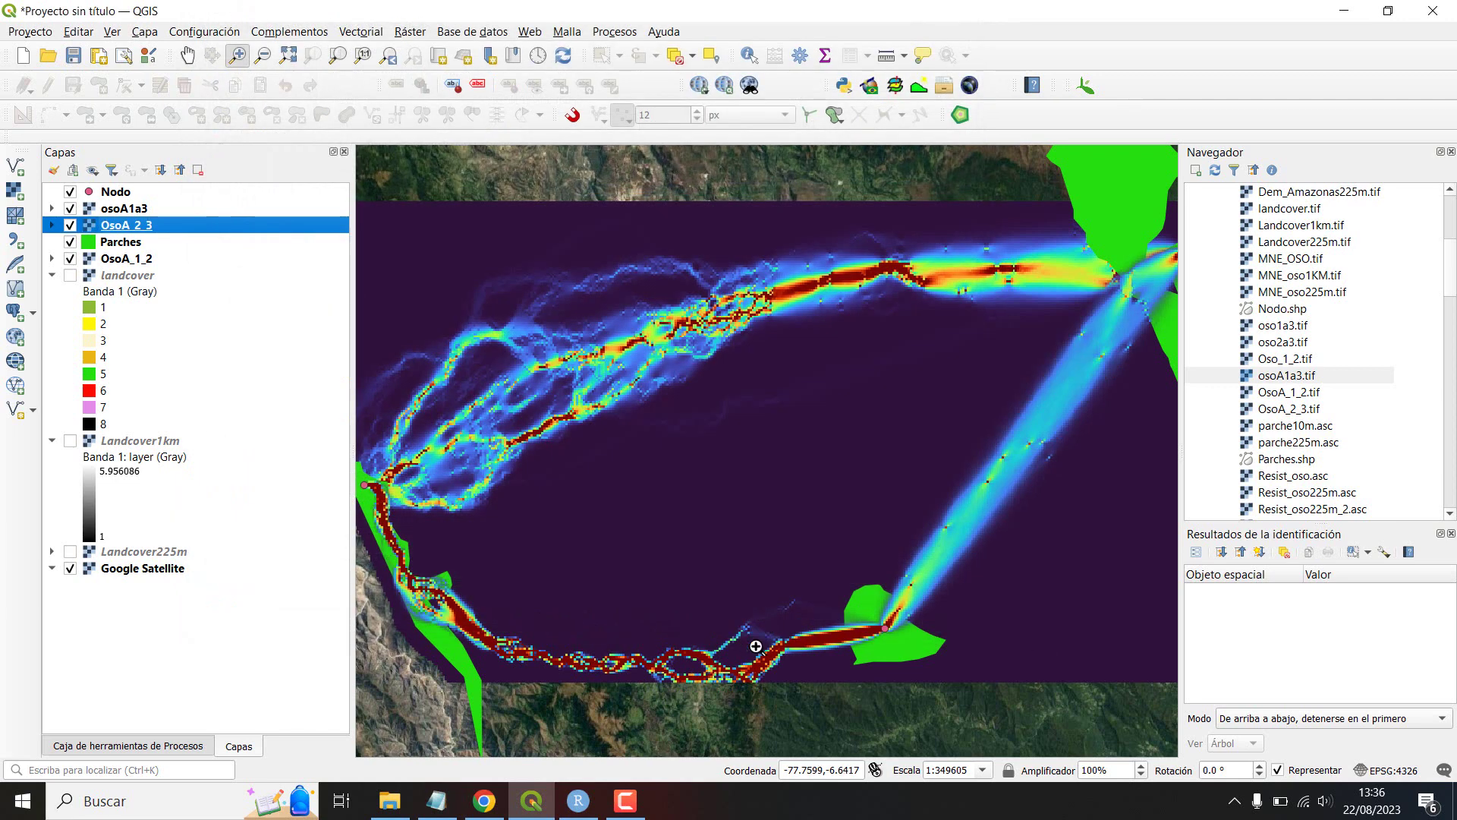
Step: Switch to RStudio and examine the theta values in the passage() definitions of the corridor script
{"action": "left_click", "coordinate": [578, 800]}
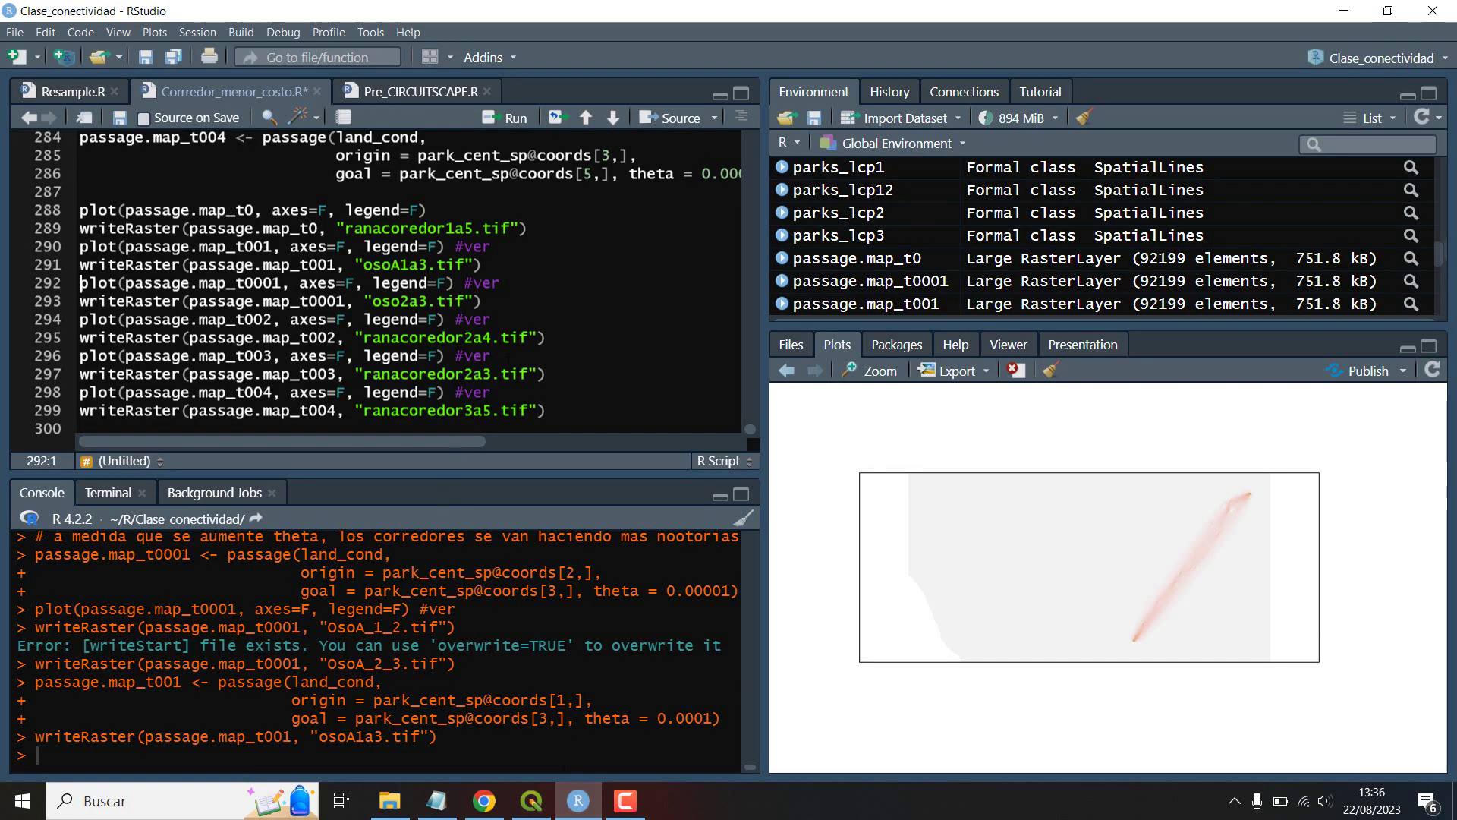
{"action": "scroll", "coordinate": [605, 277], "scroll_direction": "down", "scroll_amount": 1}
{"action": "scroll", "coordinate": [605, 277], "scroll_direction": "up", "scroll_amount": 2}
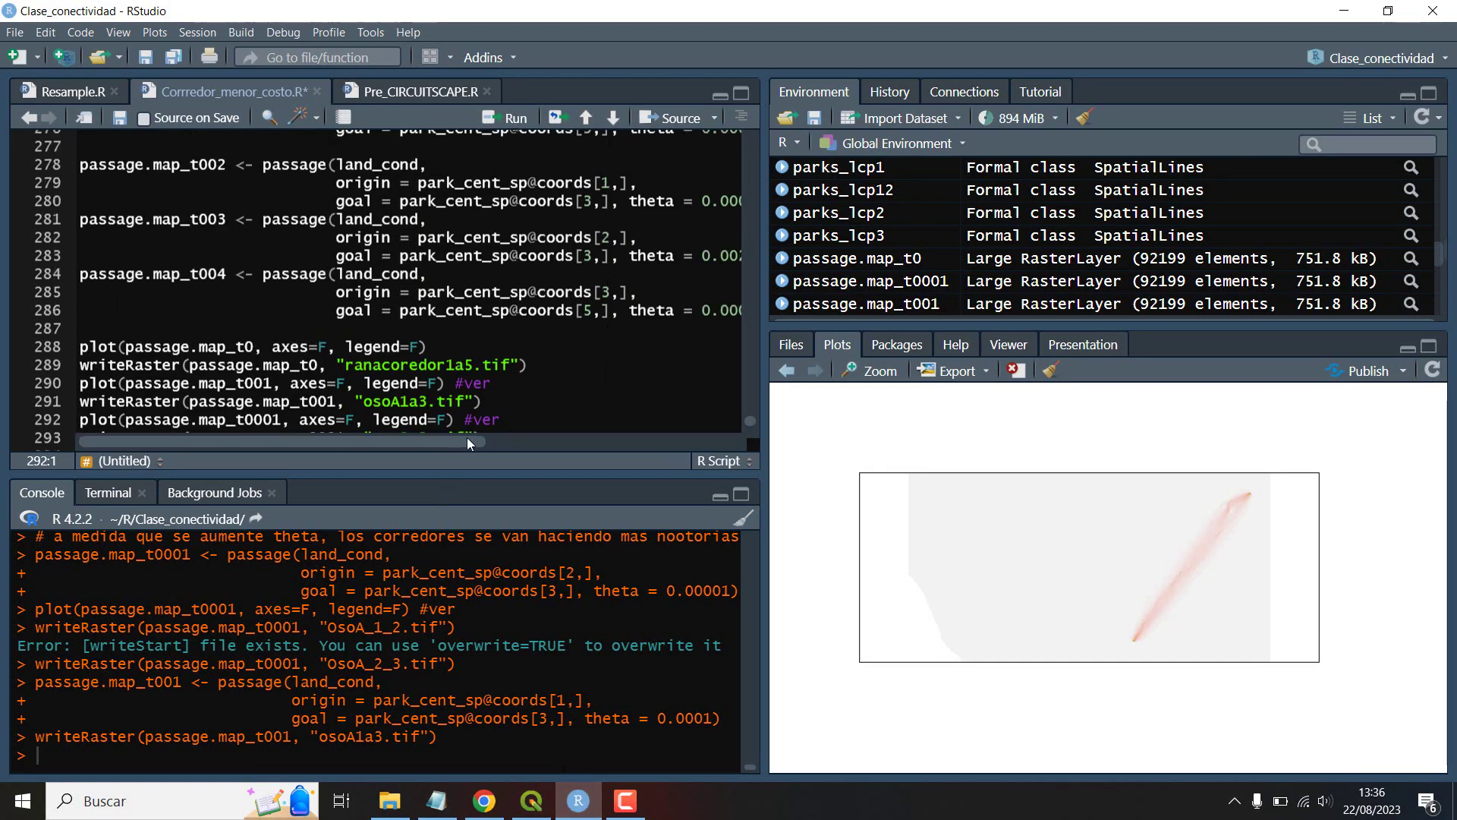
{"action": "left_click_drag", "start_coordinate": [467, 437], "coordinate": [609, 443]}
{"action": "scroll", "coordinate": [408, 346], "scroll_direction": "up", "scroll_amount": 2}
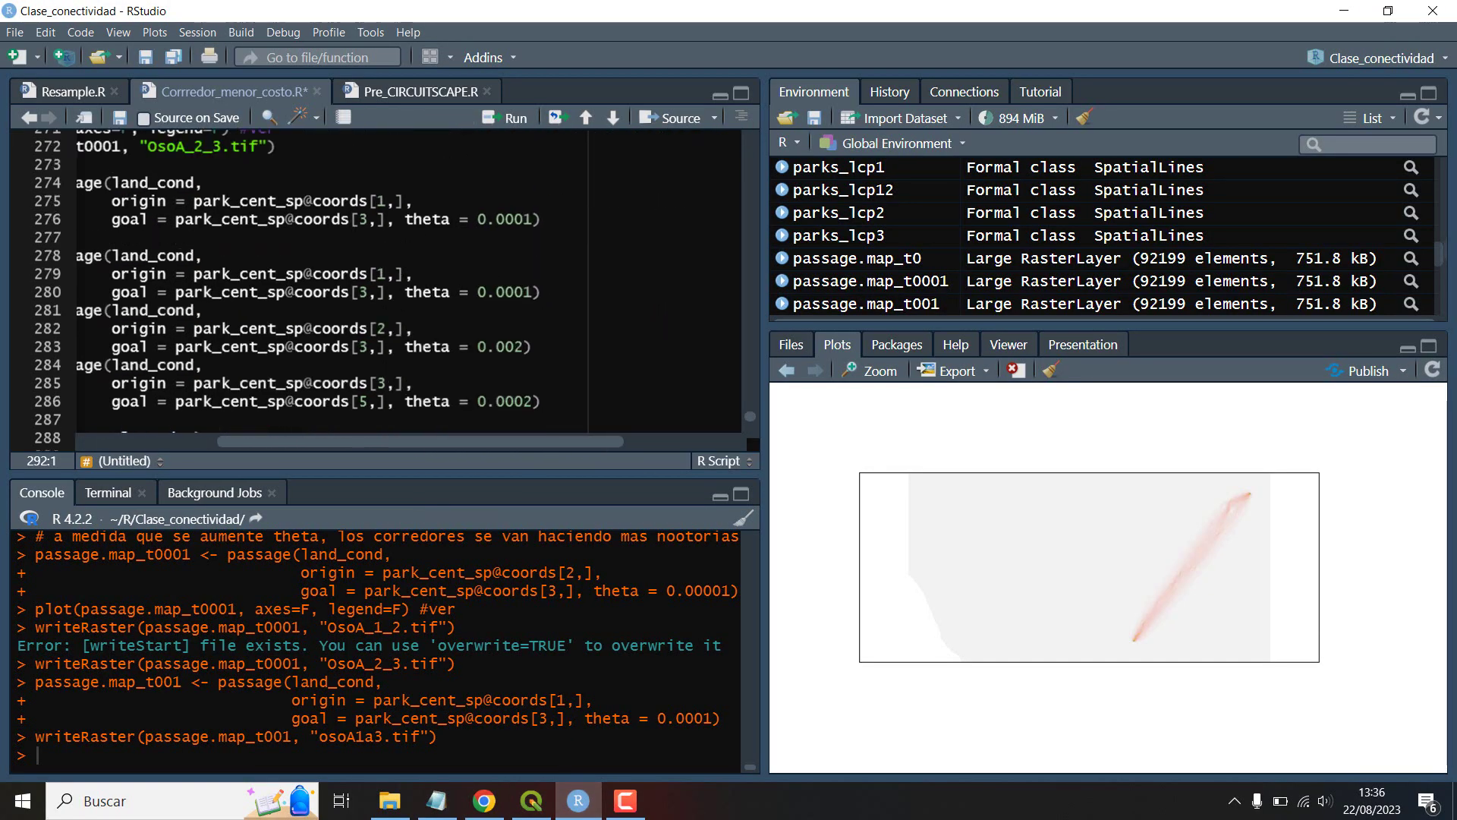
{"action": "left_click_drag", "start_coordinate": [476, 445], "coordinate": [334, 449]}
{"action": "scroll", "coordinate": [409, 288], "scroll_direction": "up", "scroll_amount": 2}
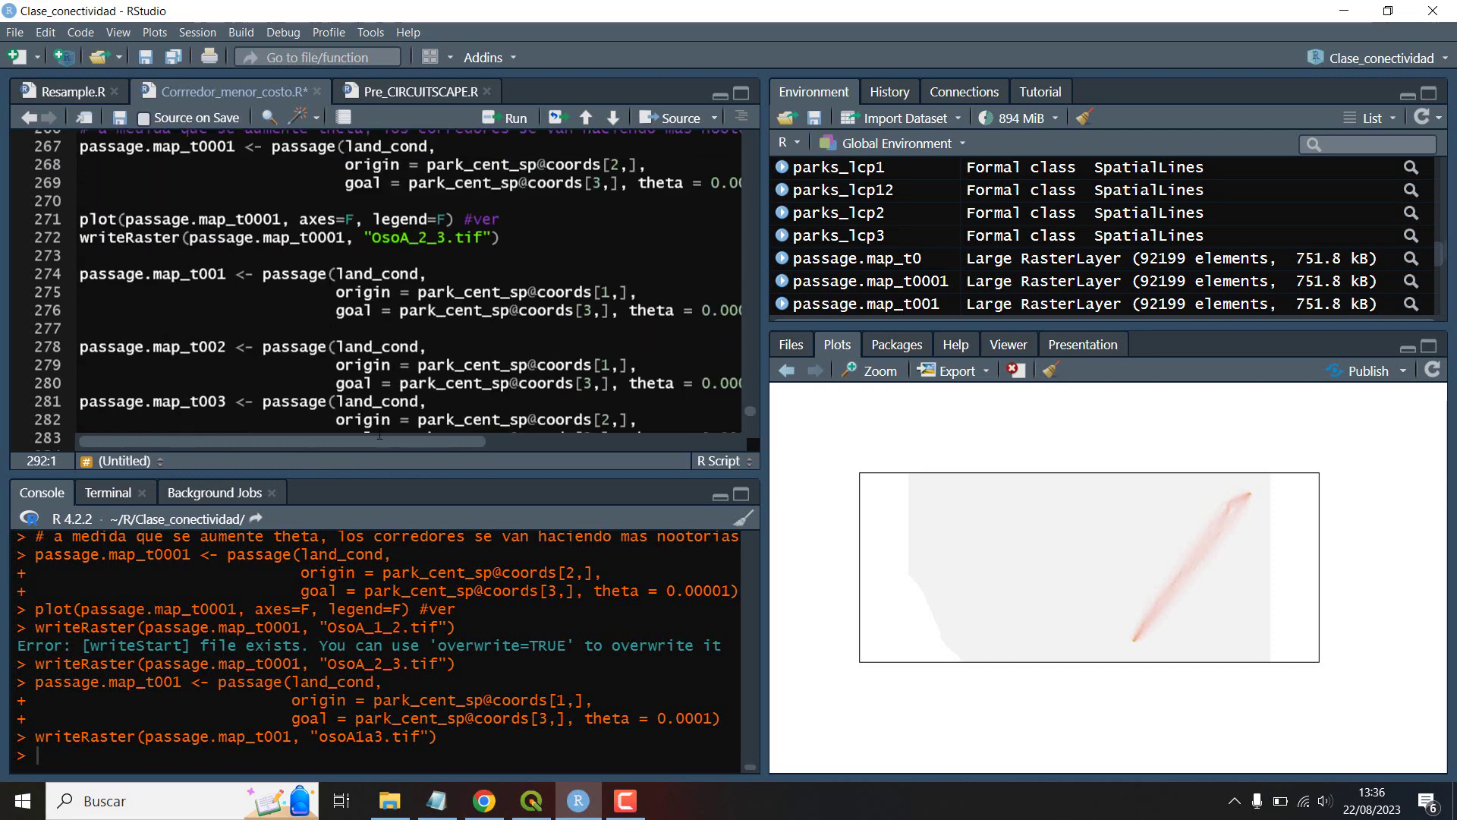
{"action": "scroll", "coordinate": [386, 327], "scroll_direction": "up", "scroll_amount": 2}
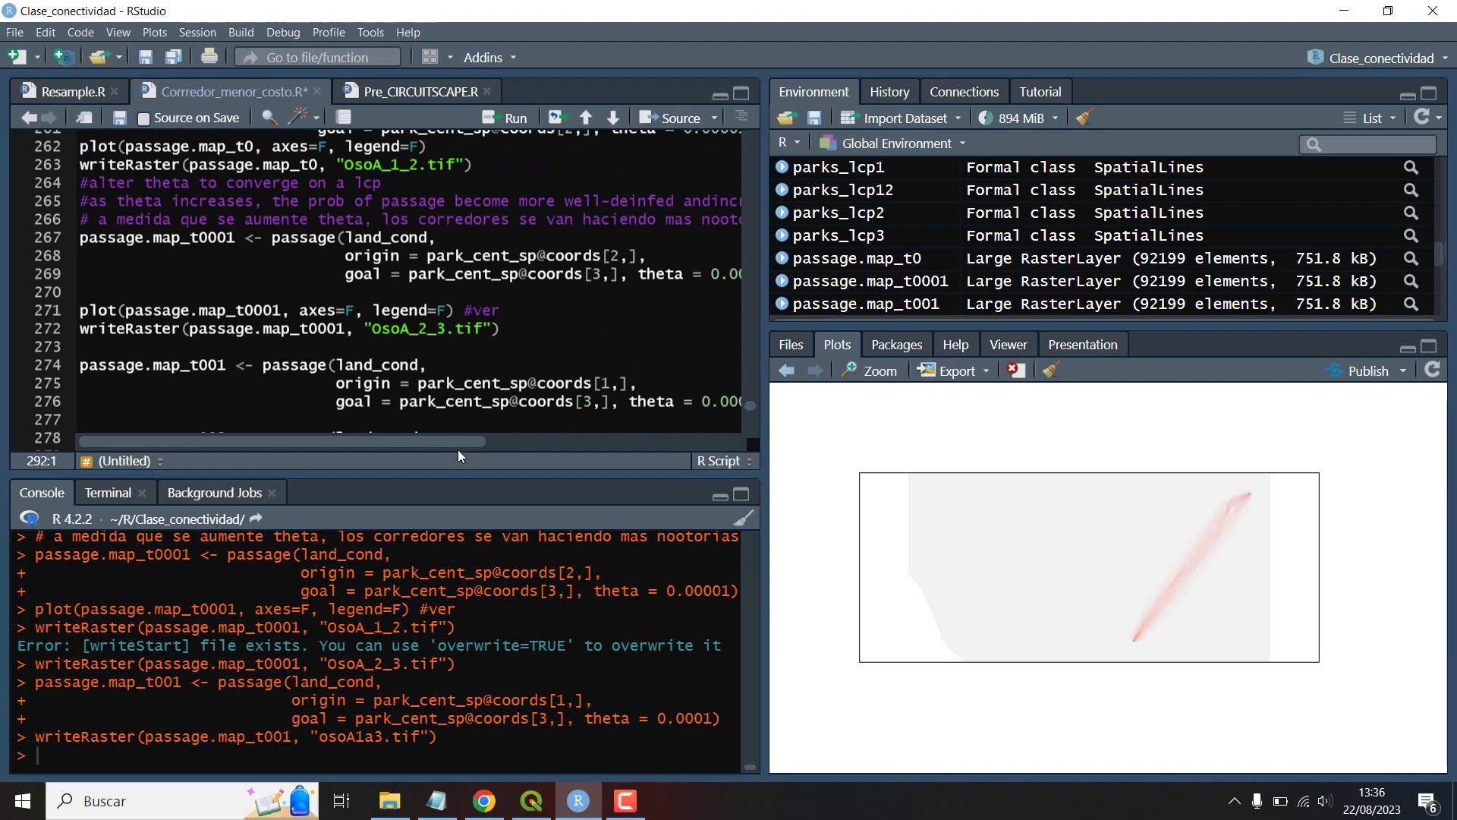
{"action": "left_click_drag", "start_coordinate": [458, 447], "coordinate": [469, 440]}
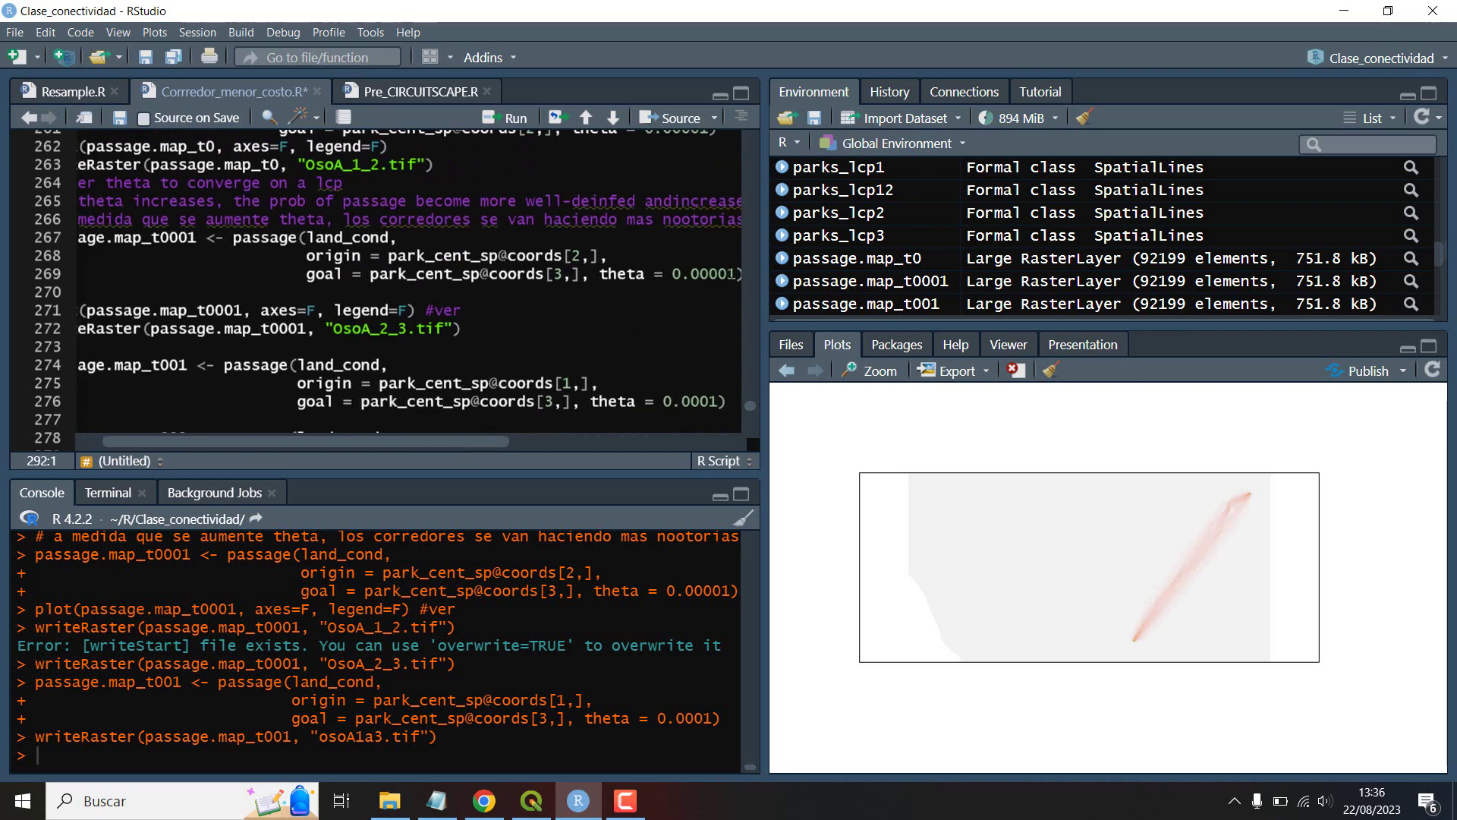
Step: Try theta = 0.001 in the passage.map_t0001 definition, rerun the passage model and plot it
{"action": "left_click_drag", "start_coordinate": [740, 273], "coordinate": [714, 276]}
{"action": "type", "text": "1"}
{"action": "left_click_drag", "start_coordinate": [433, 443], "coordinate": [394, 445]}
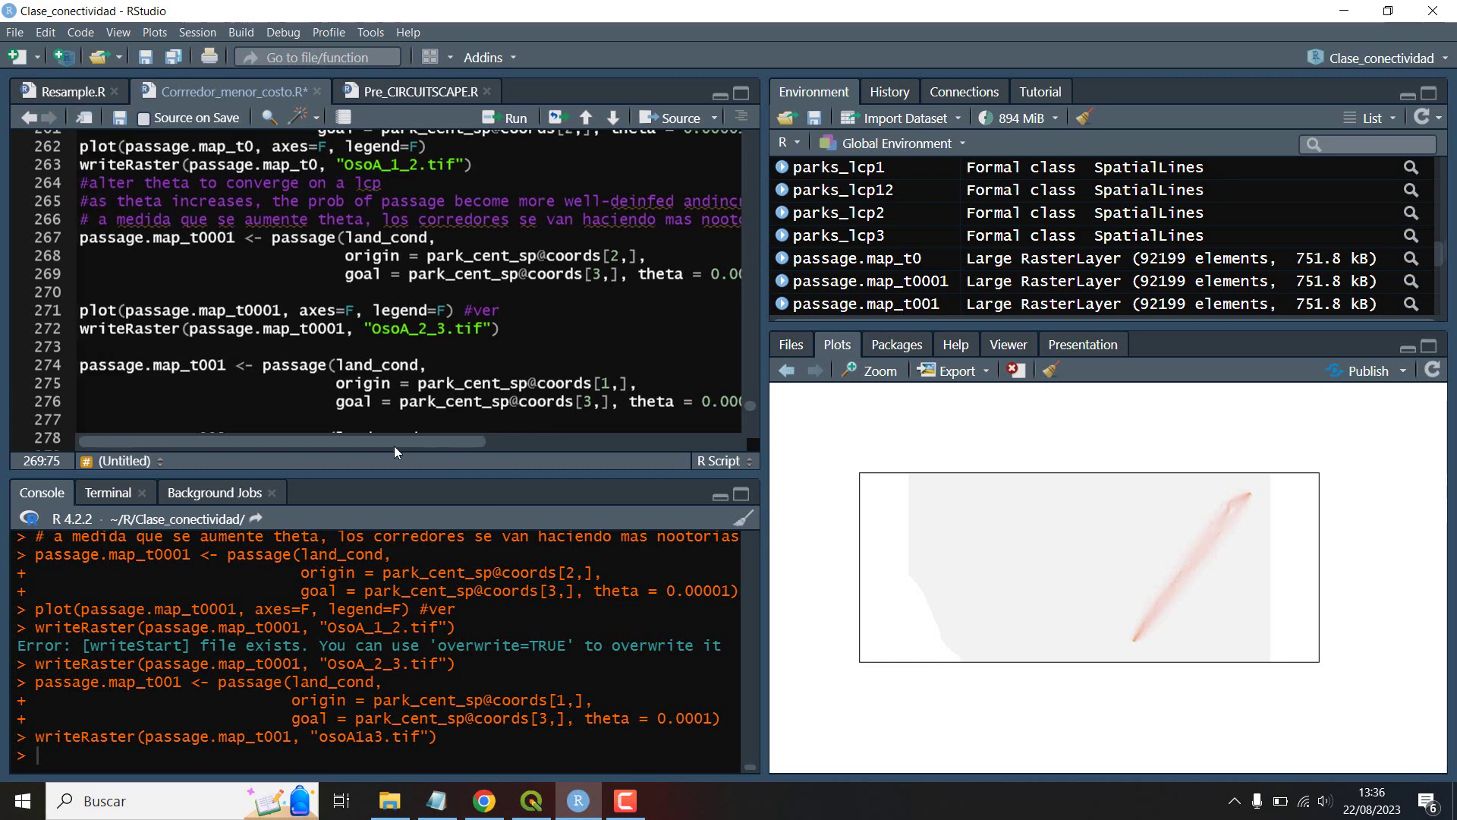
{"action": "left_click", "coordinate": [507, 118]}
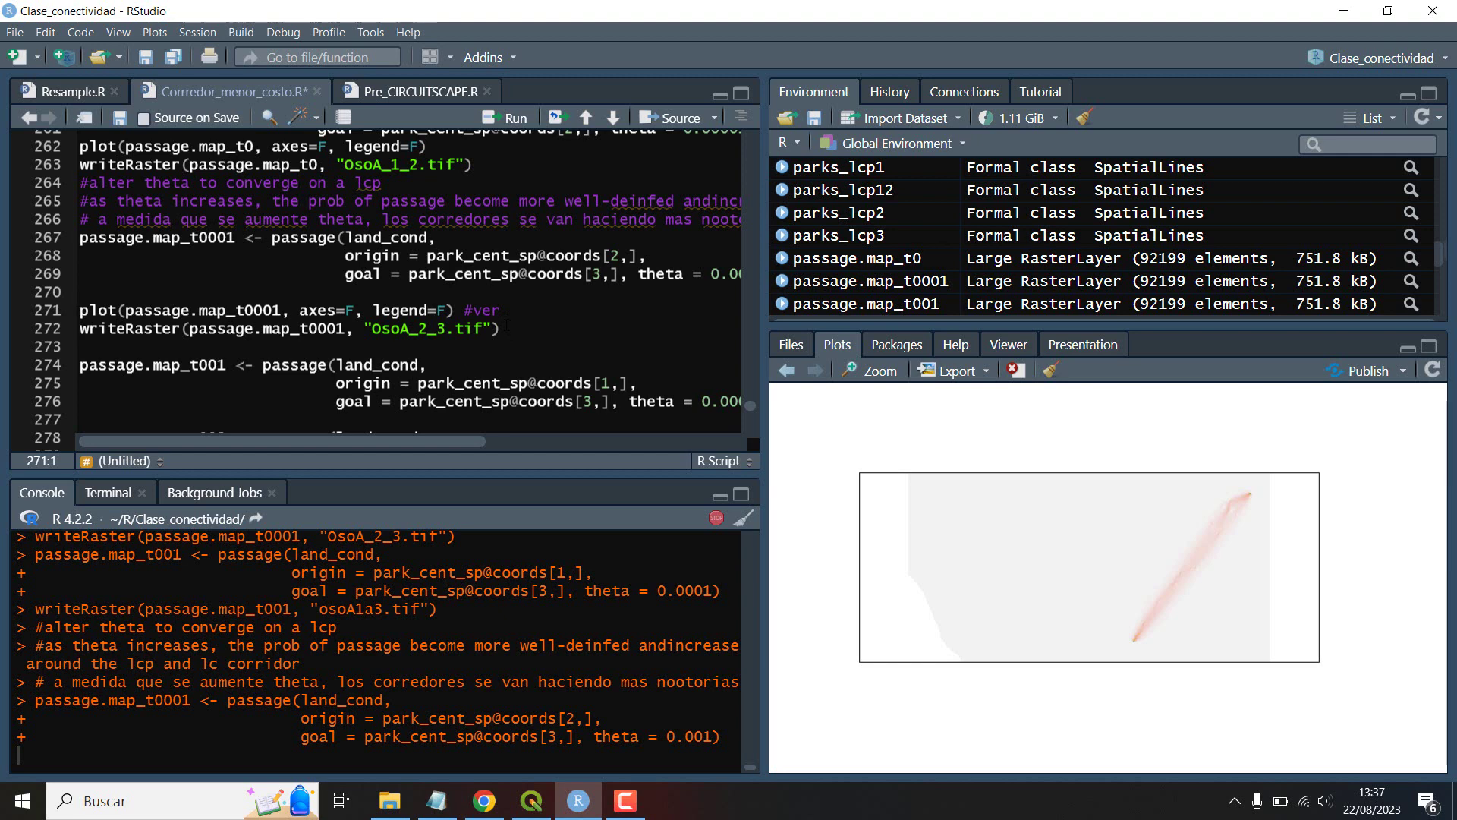
{"action": "left_click", "coordinate": [785, 371]}
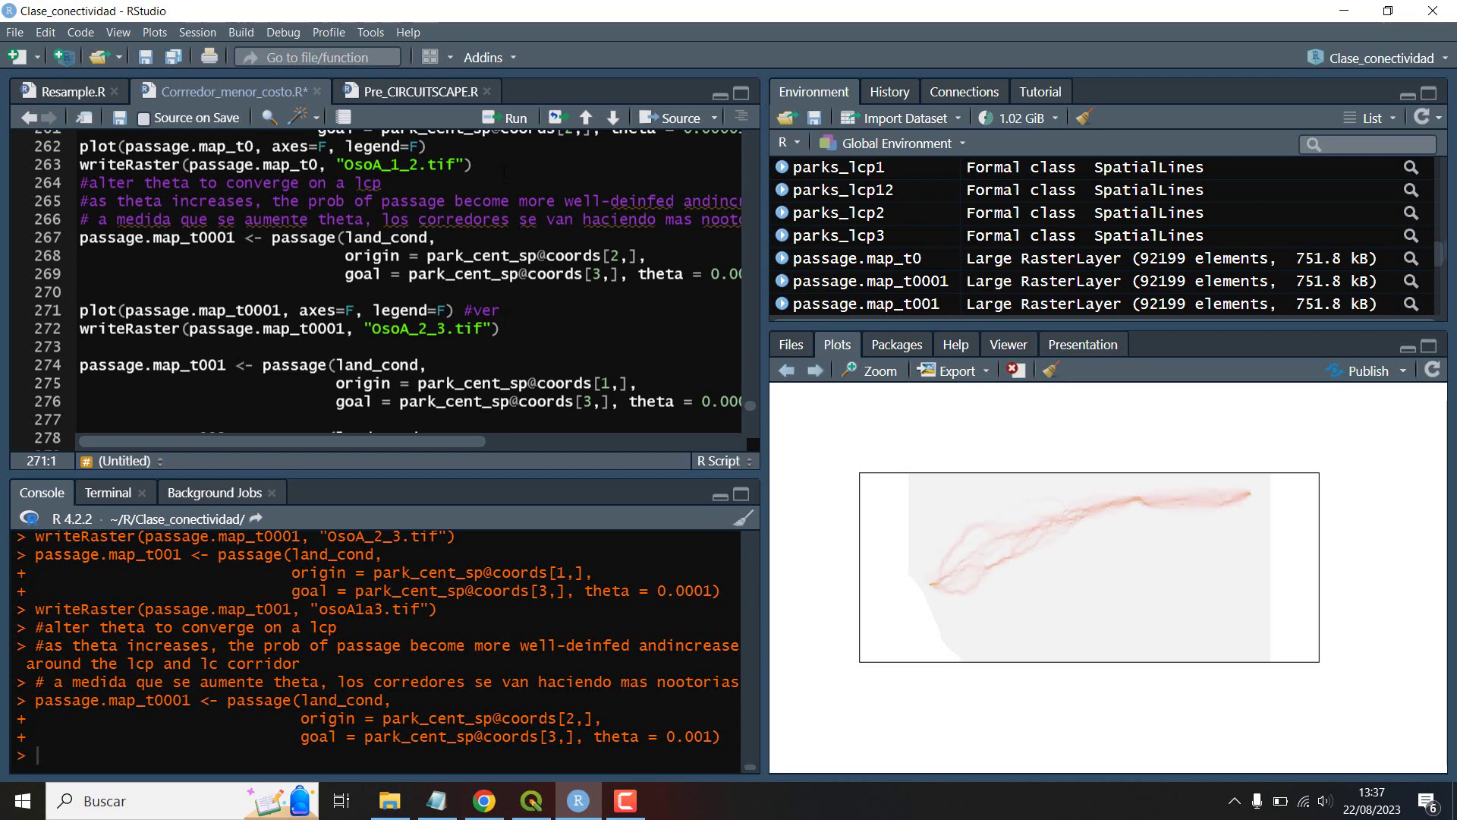
{"action": "left_click", "coordinate": [515, 120]}
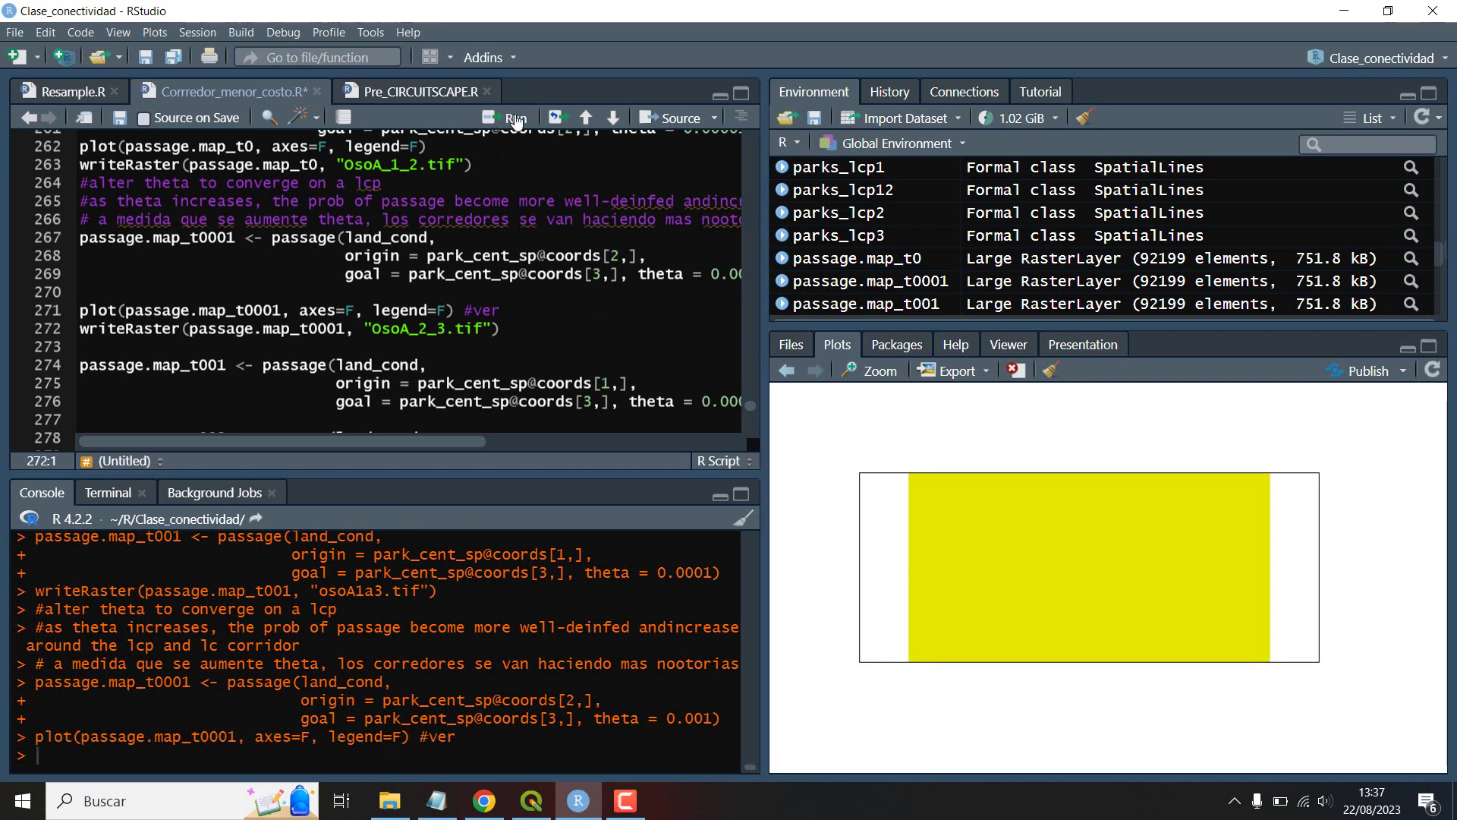
Step: Set theta to 0.0001 in the passage.map_t0001 definition, rerun the passage model and plot it
{"action": "left_click_drag", "start_coordinate": [421, 439], "coordinate": [467, 440]}
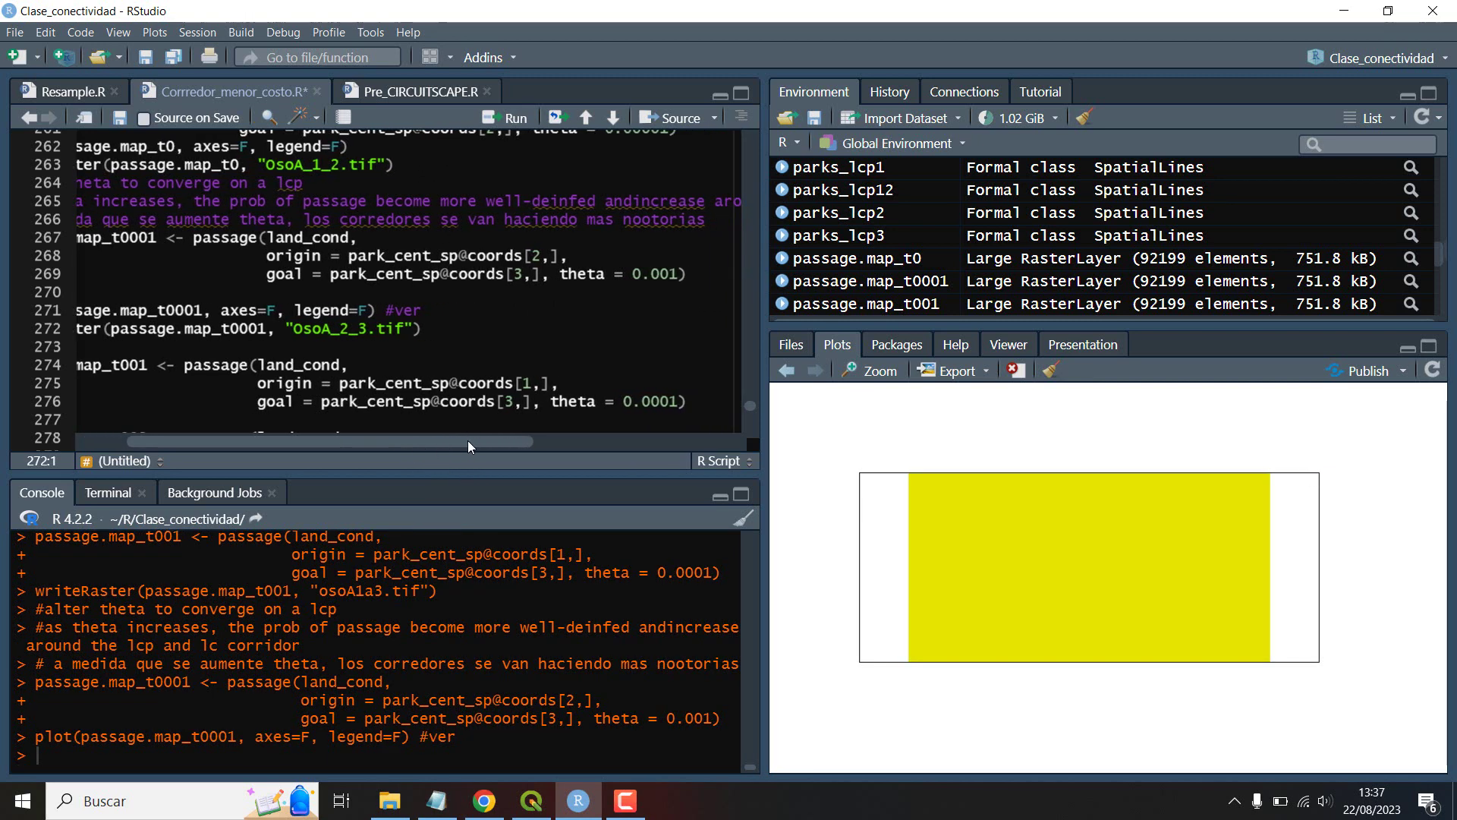
{"action": "left_click", "coordinate": [669, 274]}
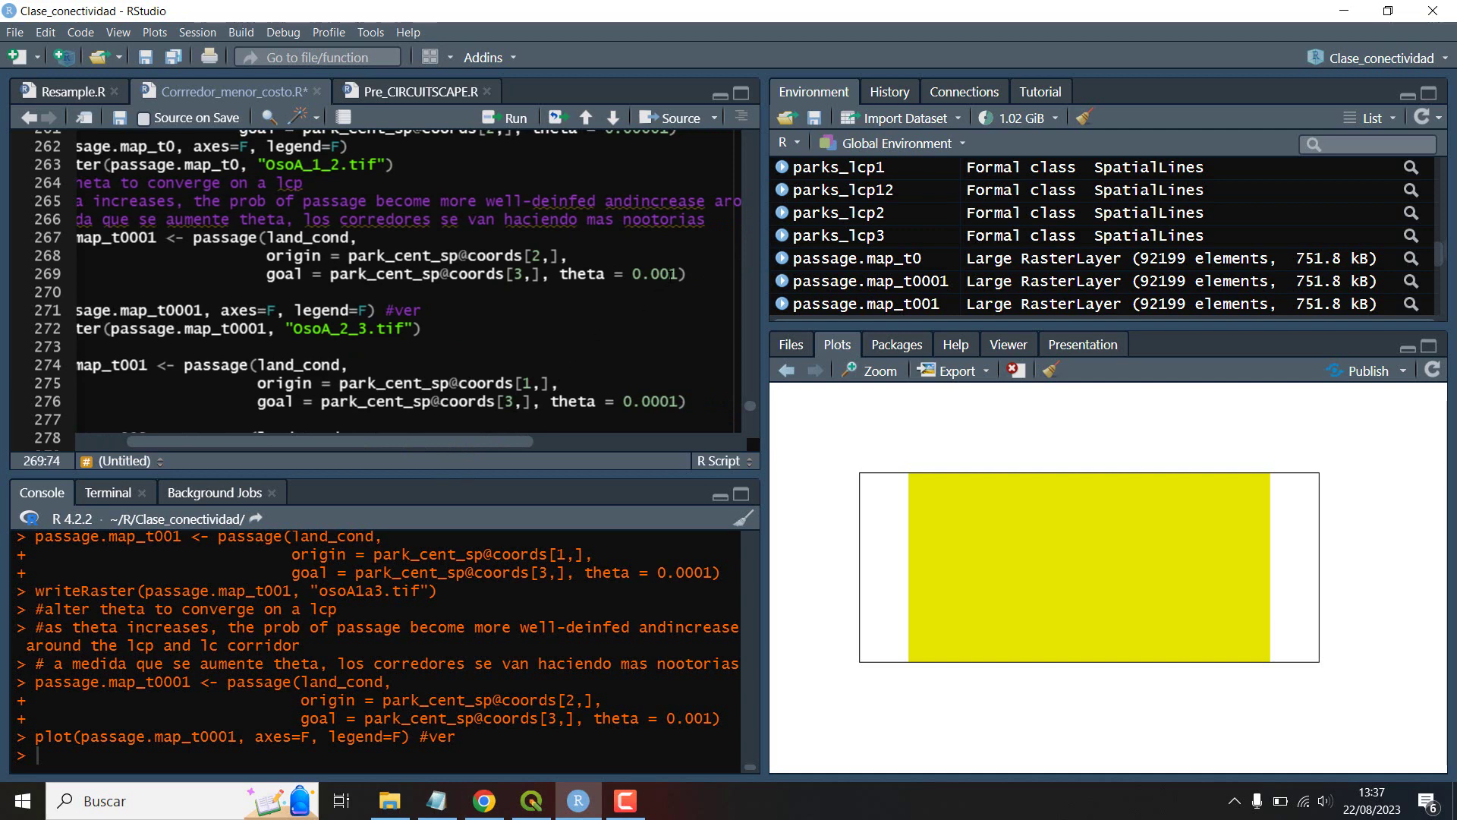
{"action": "type", "text": "0"}
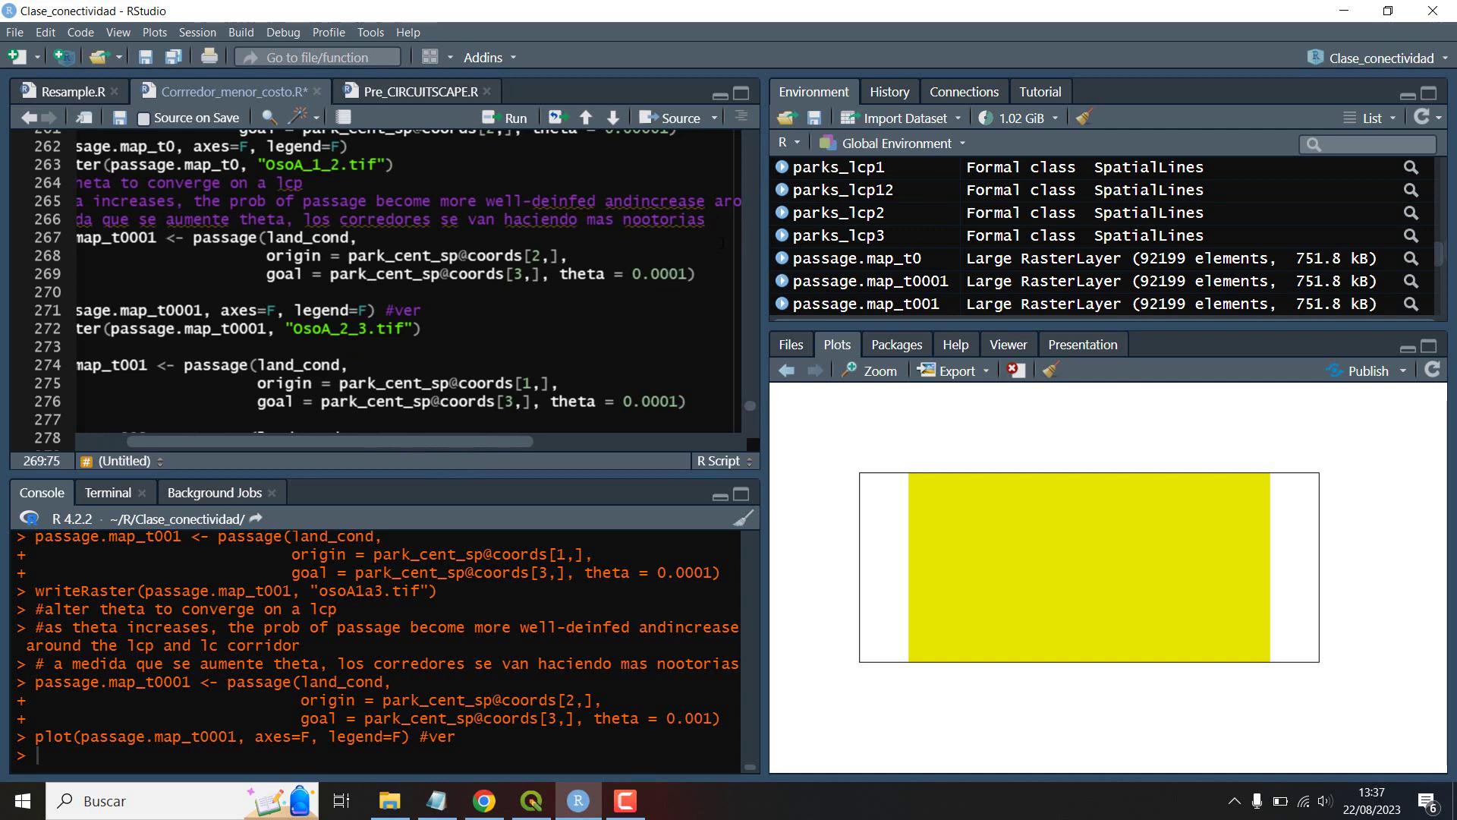
{"action": "left_click", "coordinate": [513, 117]}
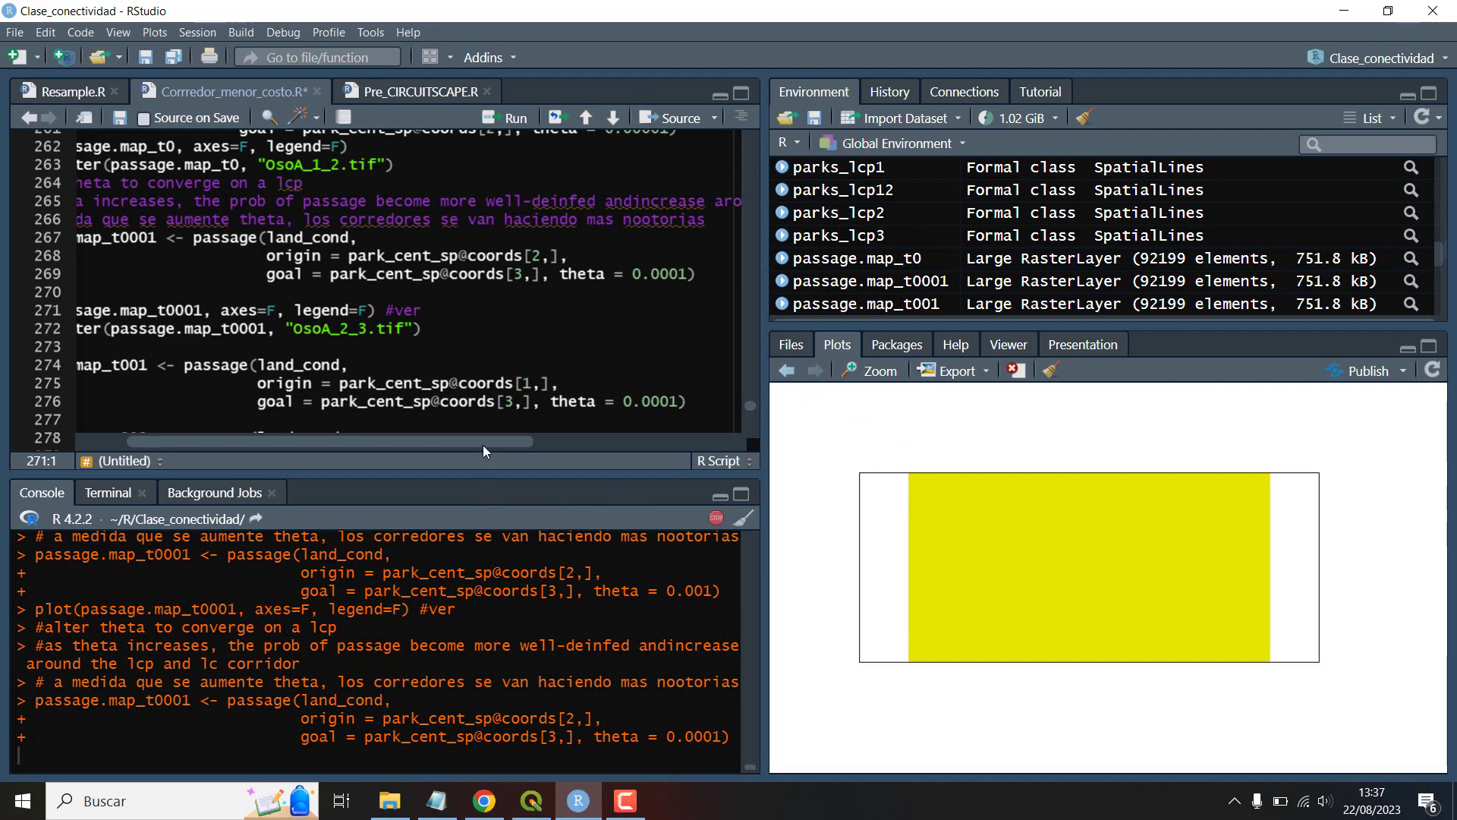
{"action": "left_click_drag", "start_coordinate": [483, 445], "coordinate": [419, 441]}
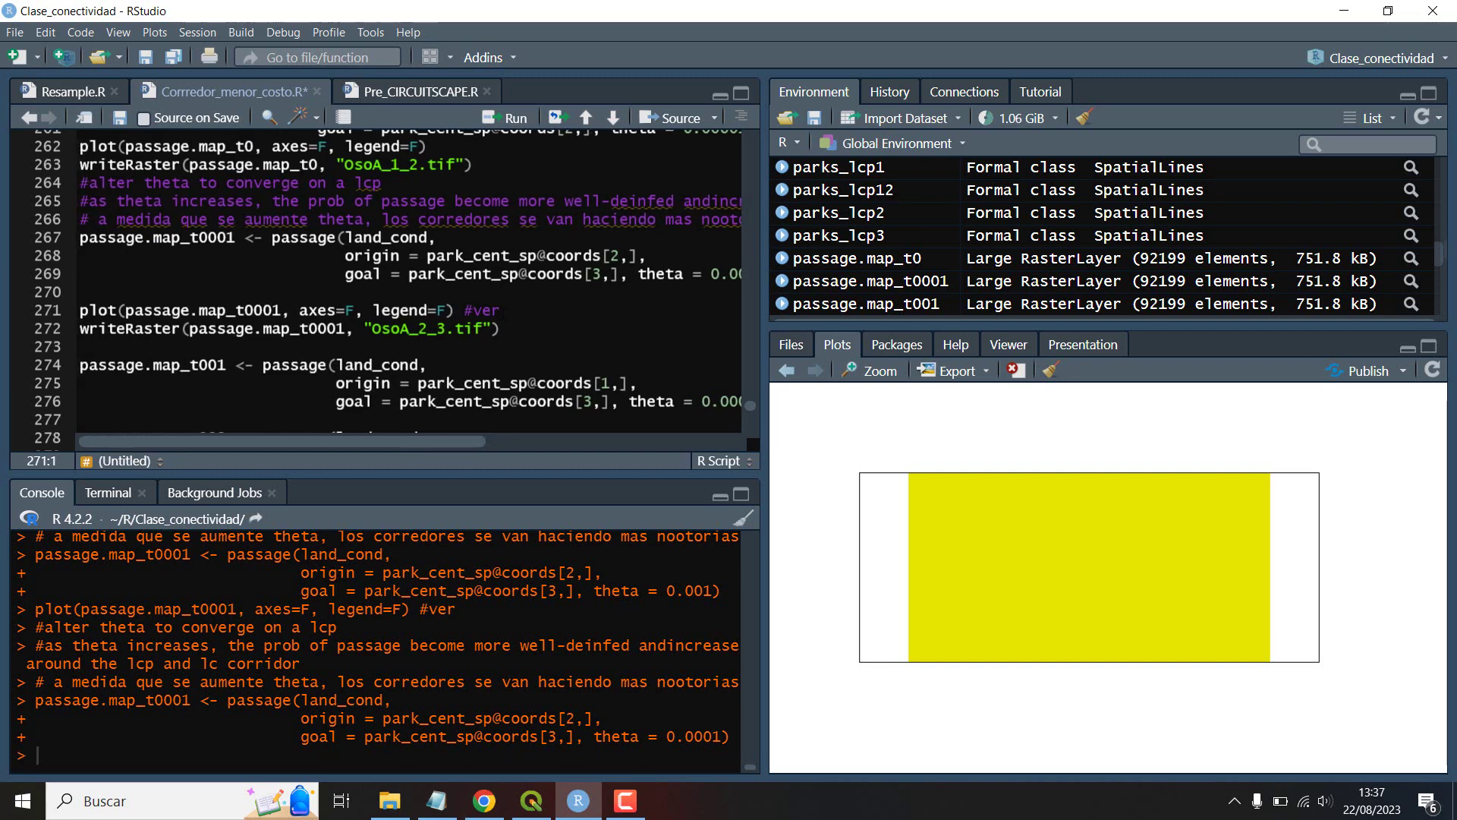
{"action": "key", "text": "ctrl+Return"}
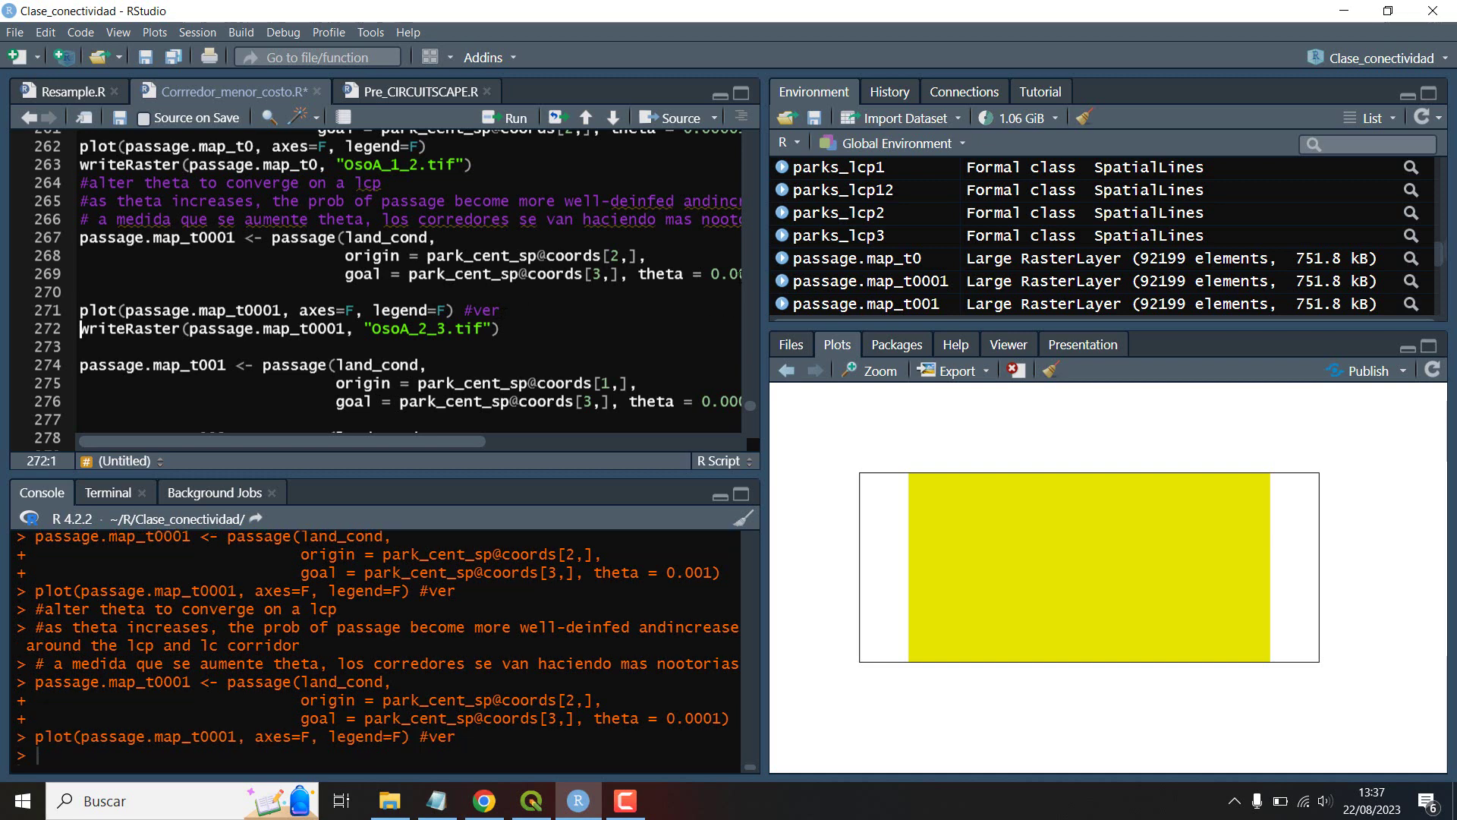
Step: Set theta to 0.00001 in the passage.map_t0001 definition, rerun the passage model and plot it
{"action": "left_click", "coordinate": [737, 273]}
{"action": "key", "text": "Right"}
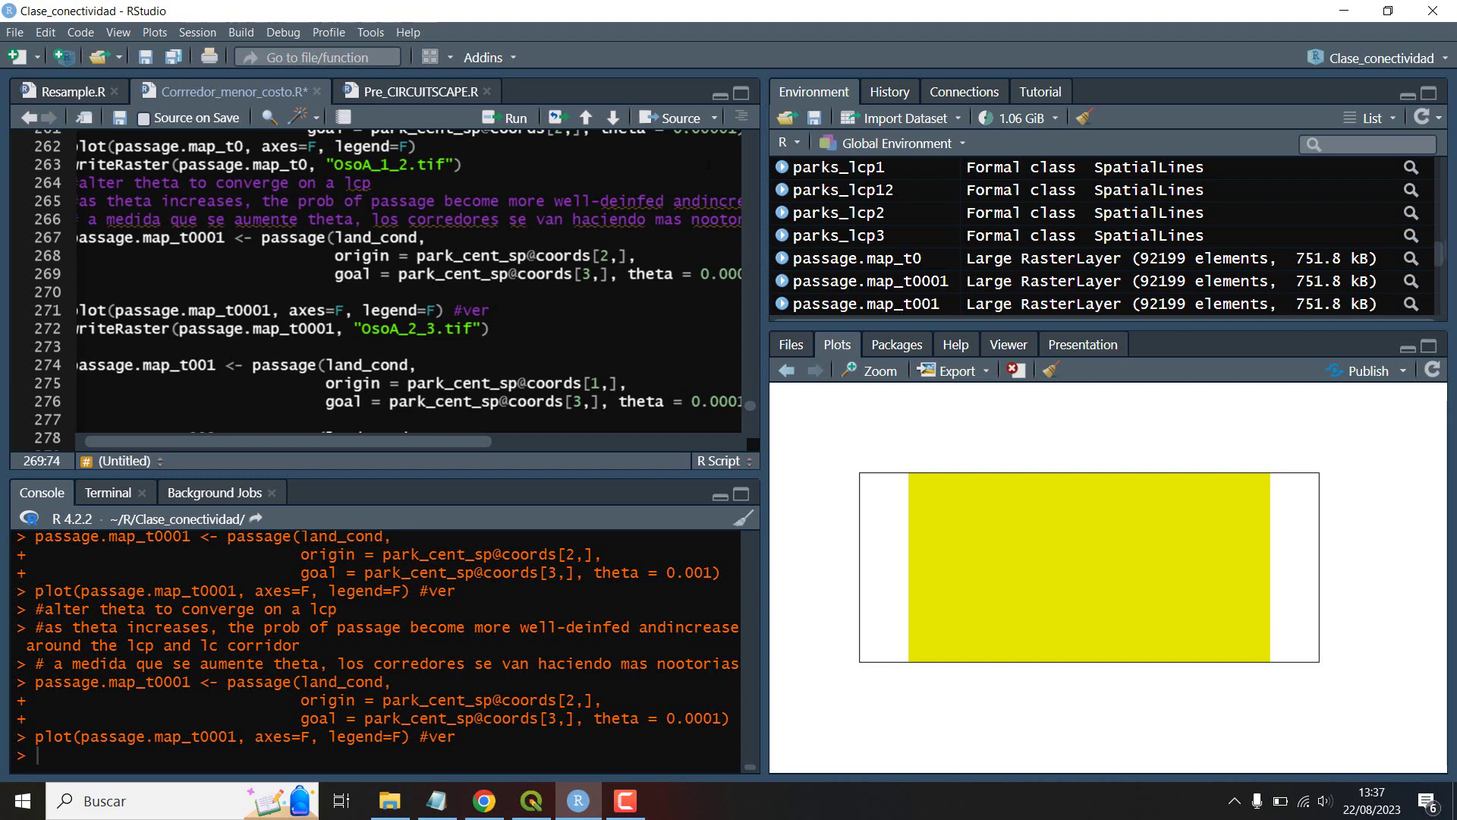
{"action": "left_click", "coordinate": [516, 120]}
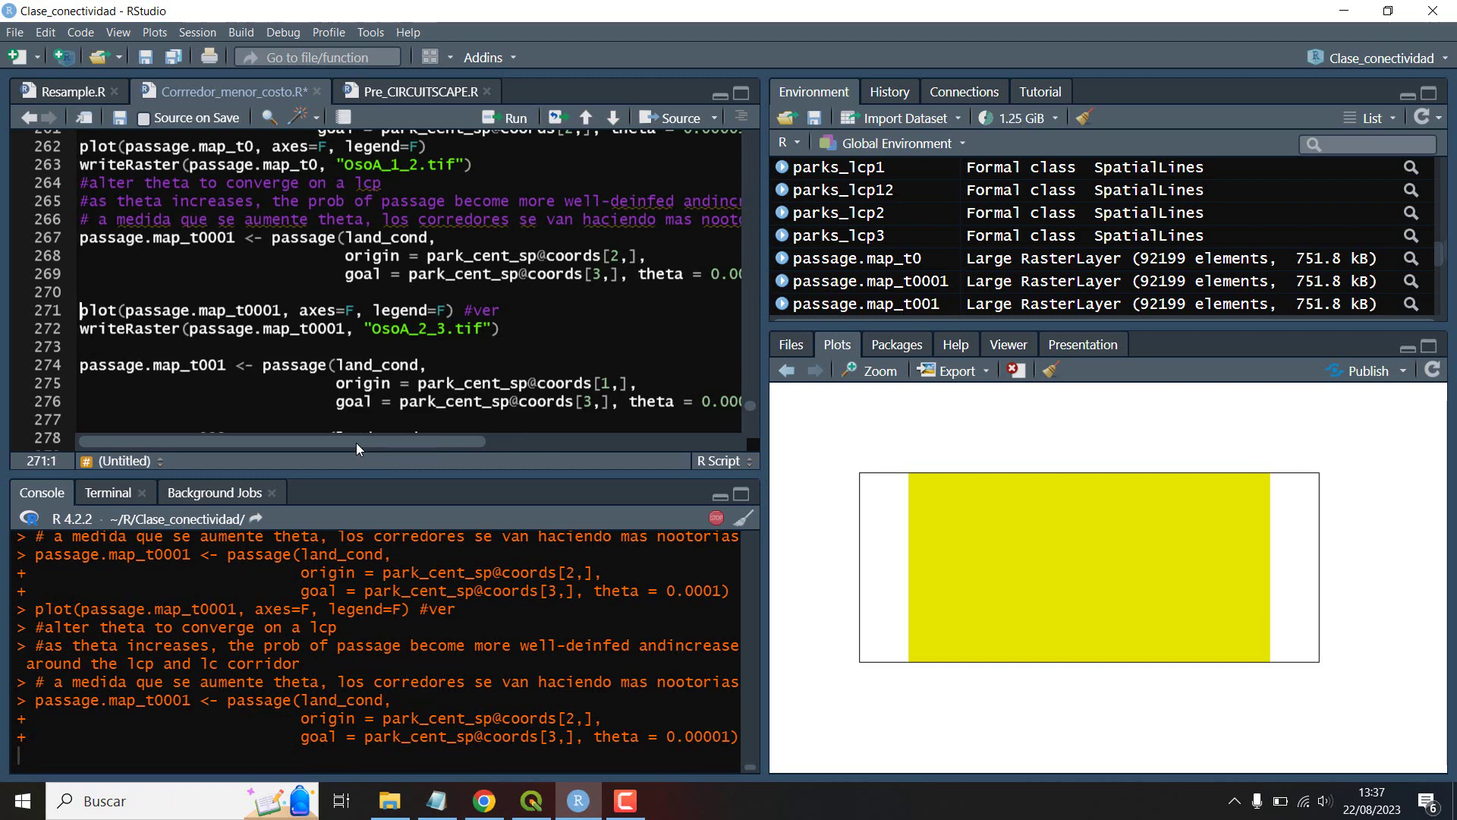
{"action": "double_click", "coordinate": [156, 237]}
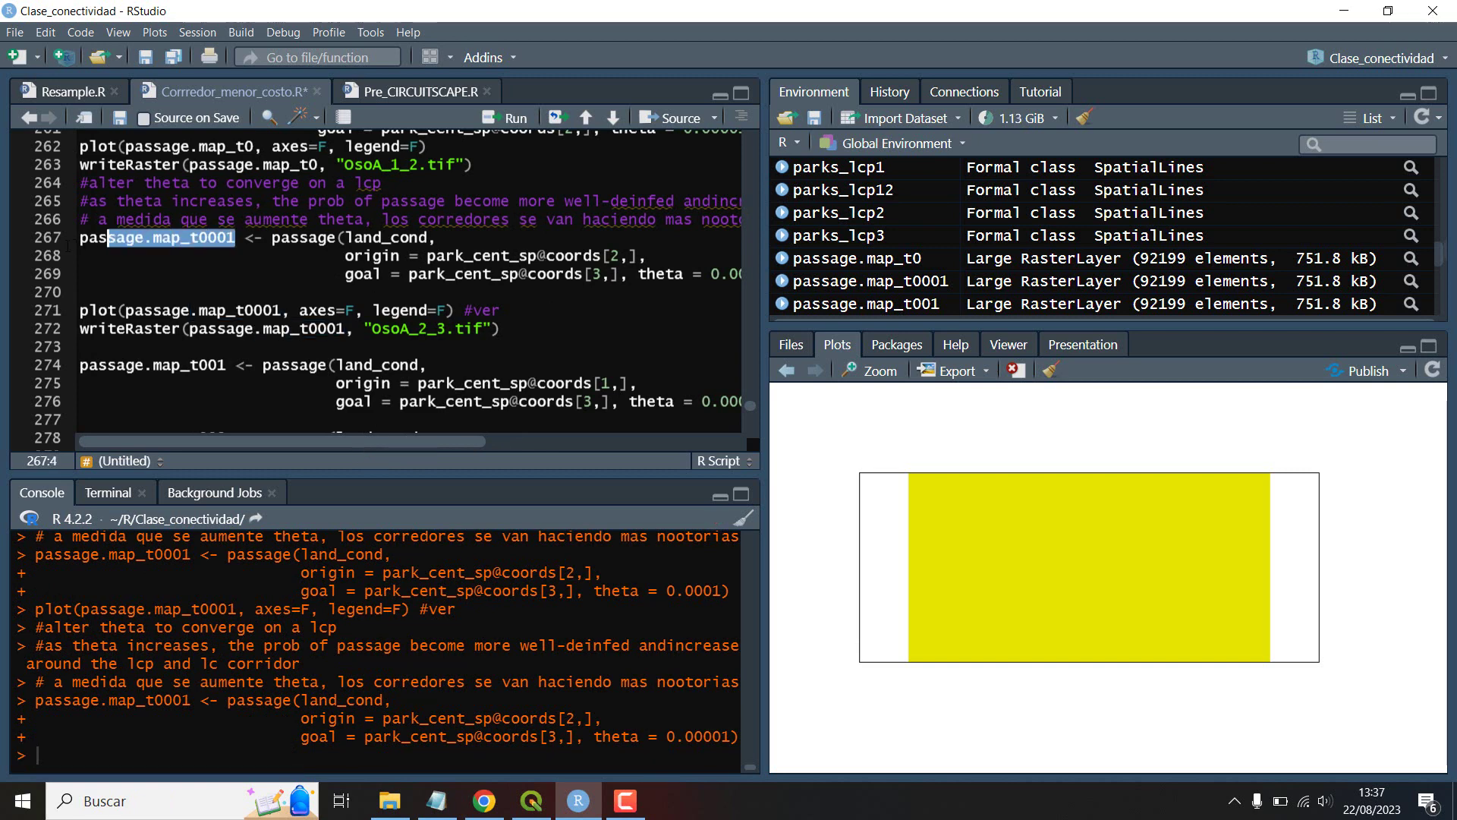
{"action": "left_click", "coordinate": [202, 310]}
{"action": "key", "text": "ctrl+Return"}
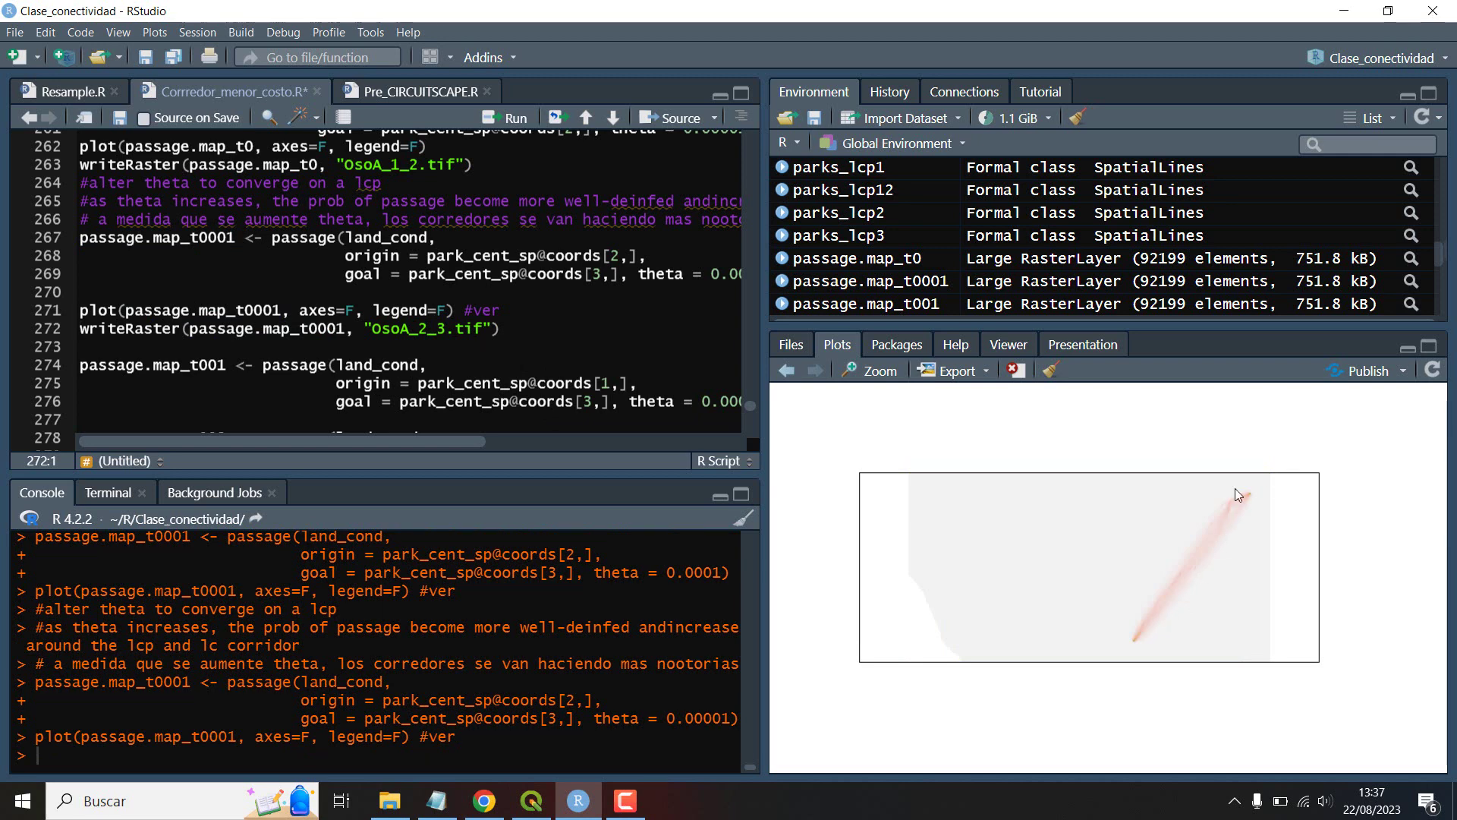
Step: Switch to QGIS and move the Parches layer above the osoA1a3 and OsoA_2_3 rasters, directly below Nodo
{"action": "left_click_drag", "start_coordinate": [407, 435], "coordinate": [443, 436]}
{"action": "left_click_drag", "start_coordinate": [583, 273], "coordinate": [719, 274]}
{"action": "left_click", "coordinate": [523, 812]}
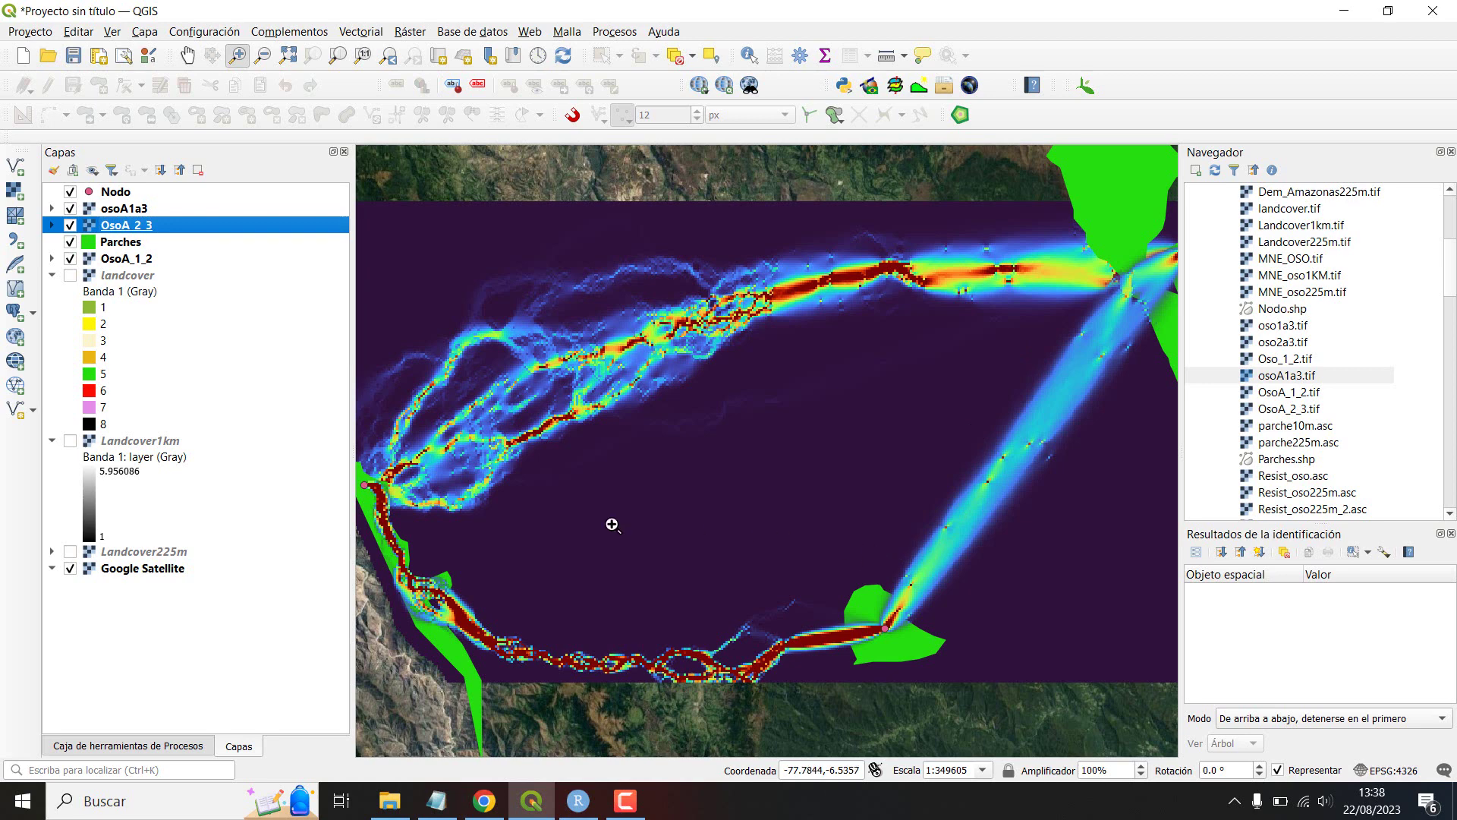
{"action": "left_click_drag", "start_coordinate": [112, 248], "coordinate": [113, 204]}
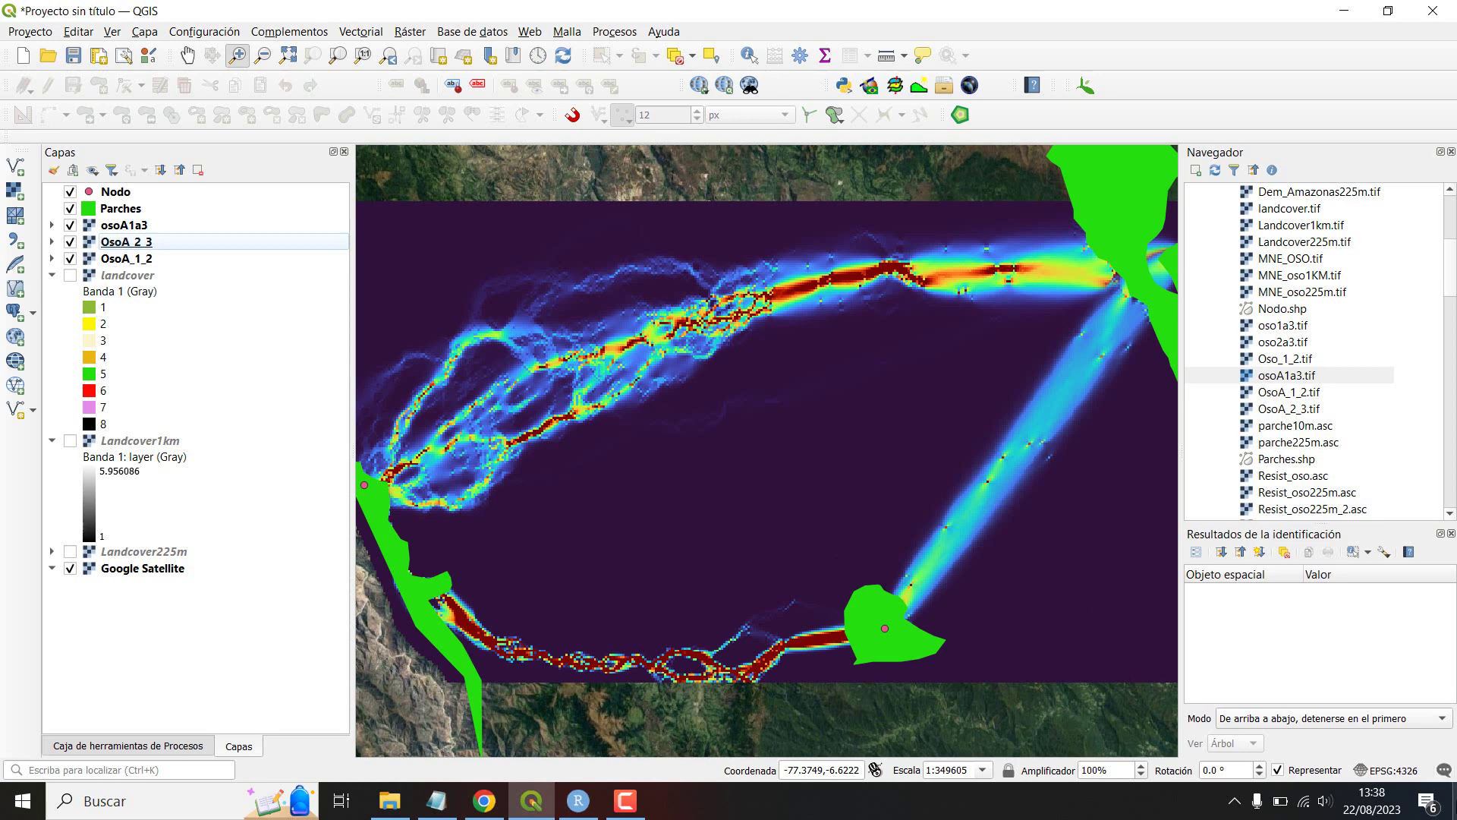
Step: Open Circuitscape from the desktop to examine its input, modeling mode and output options, close it and return to QGIS
{"action": "left_click", "coordinate": [1452, 807]}
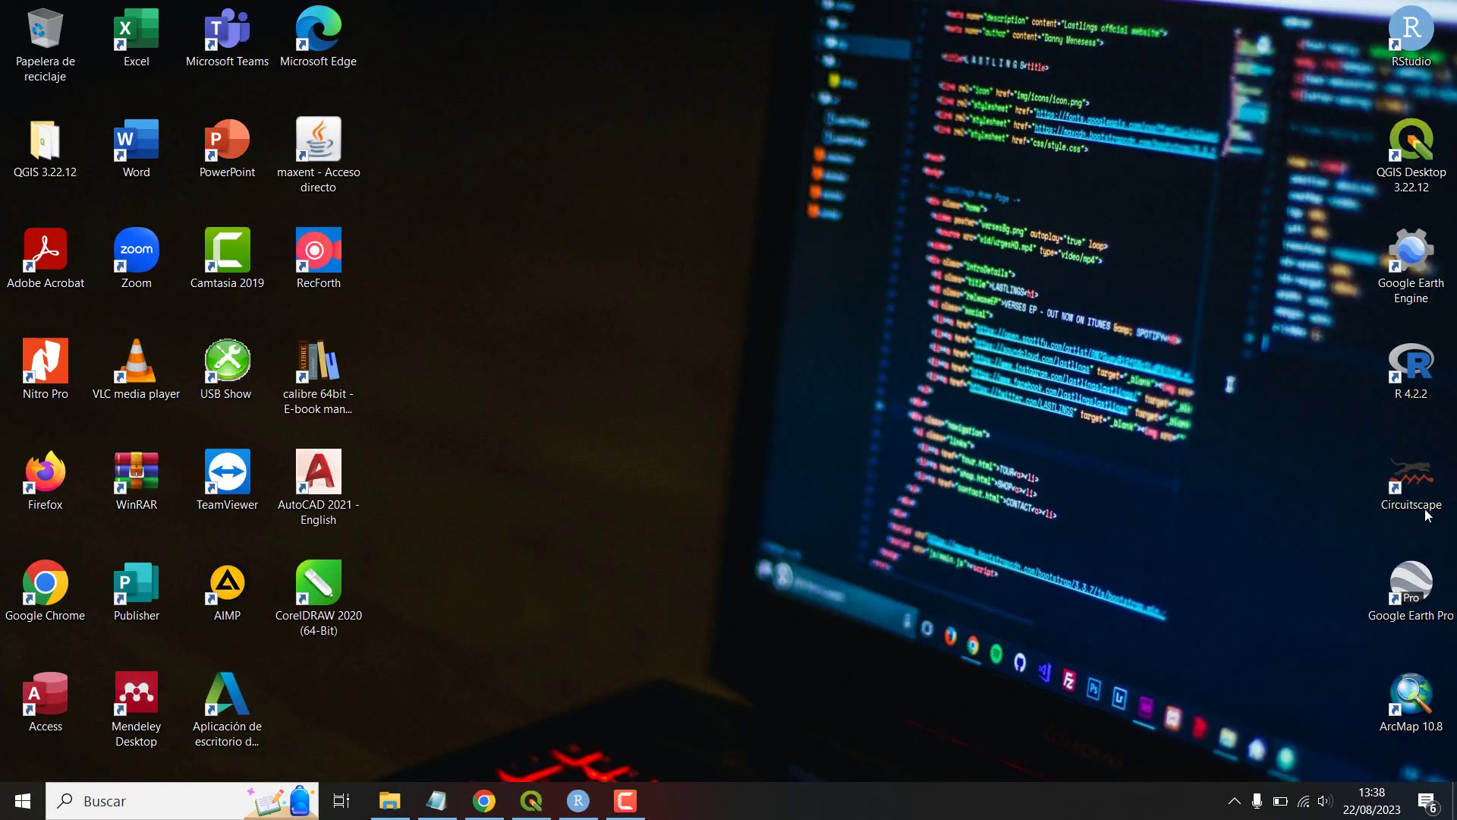
{"action": "double_click", "coordinate": [1413, 484]}
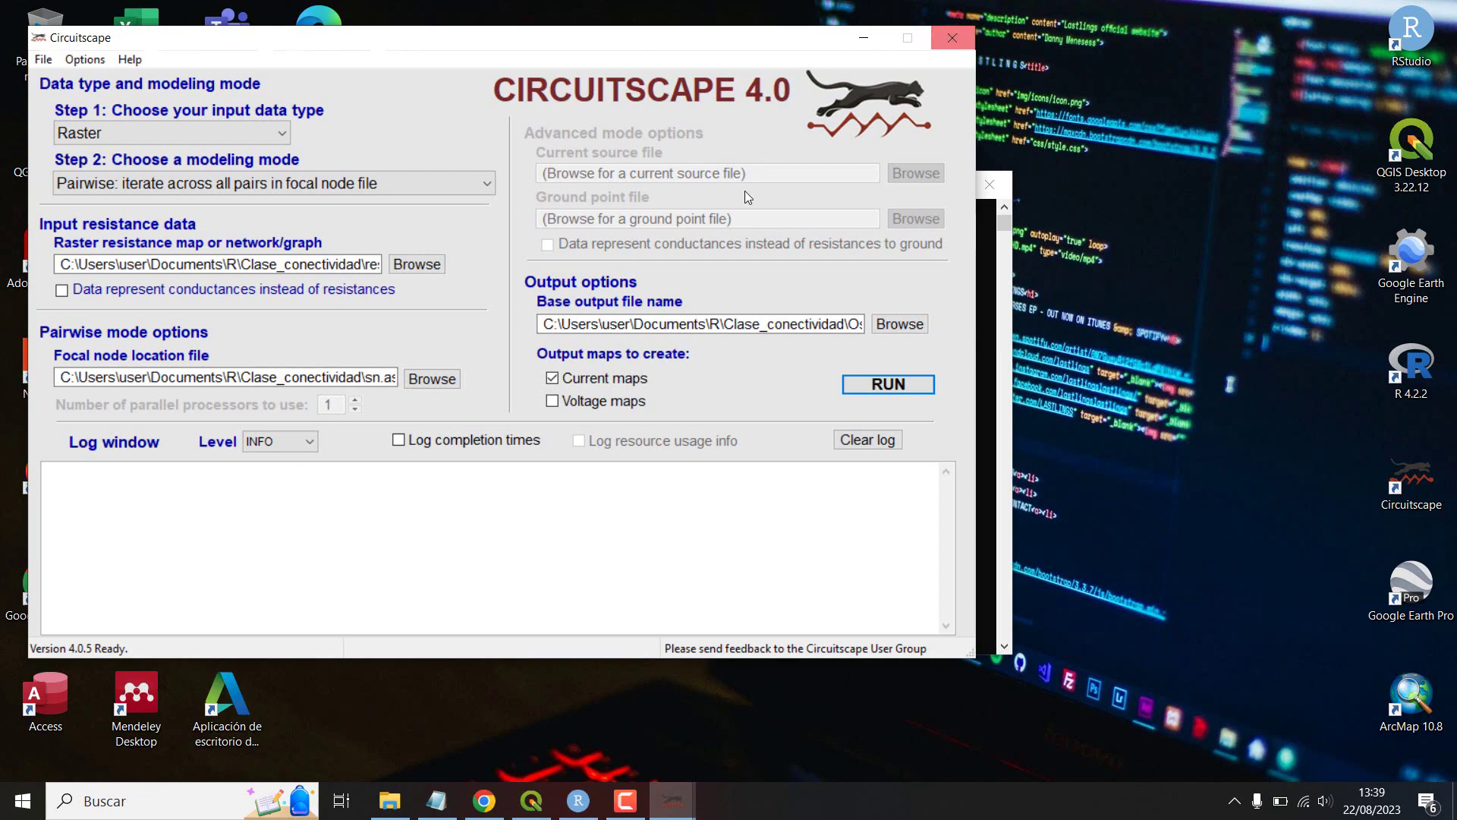
{"action": "left_click", "coordinate": [960, 39]}
{"action": "left_click", "coordinate": [537, 811]}
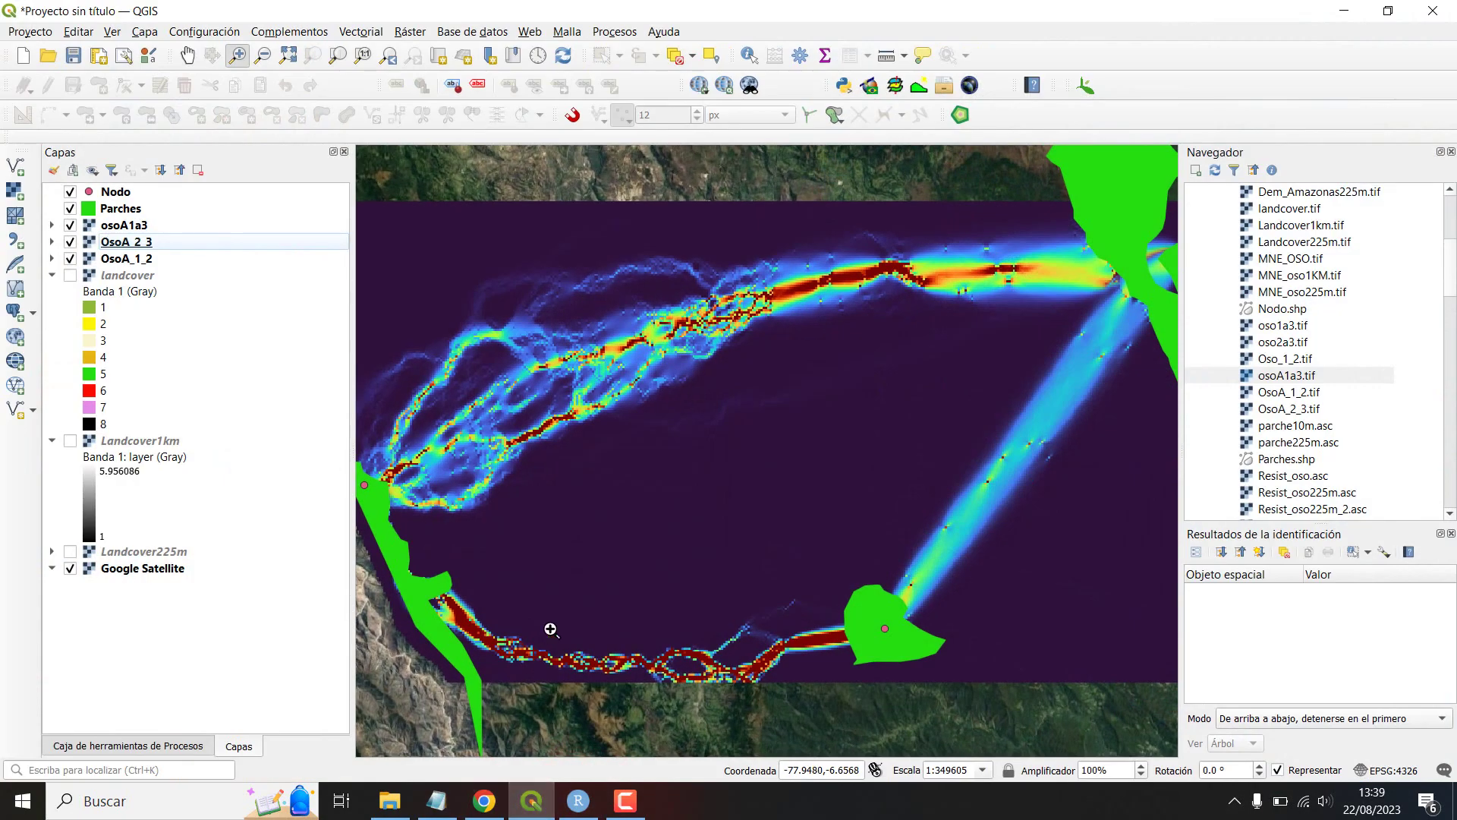